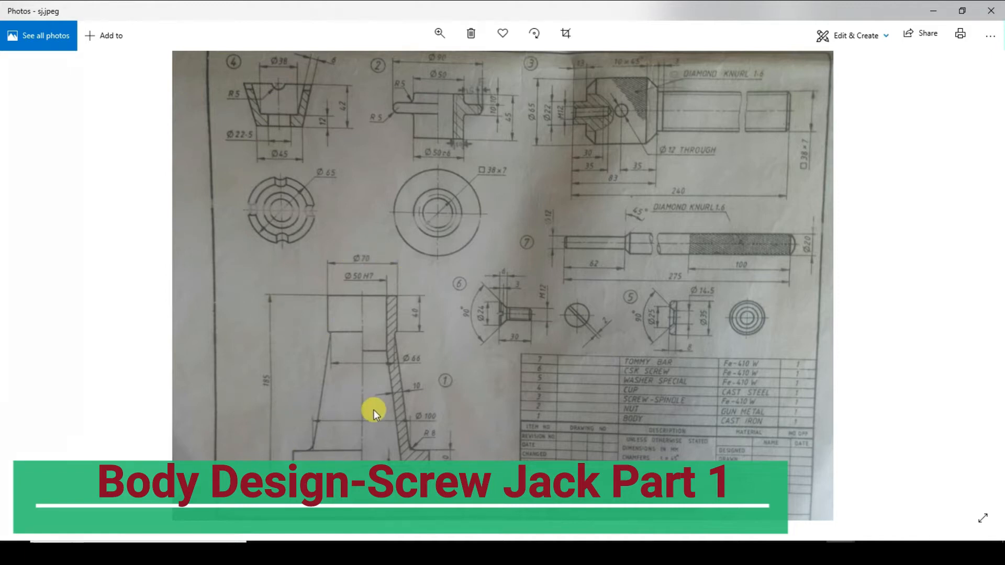
Arrange the sj.jpeg drawing side by side with CATIA V5 and enlarge the screw jack body view, item 1, for reference.
{"action": "scroll", "coordinate": [374, 410], "scroll_direction": "up", "scroll_amount": 2}
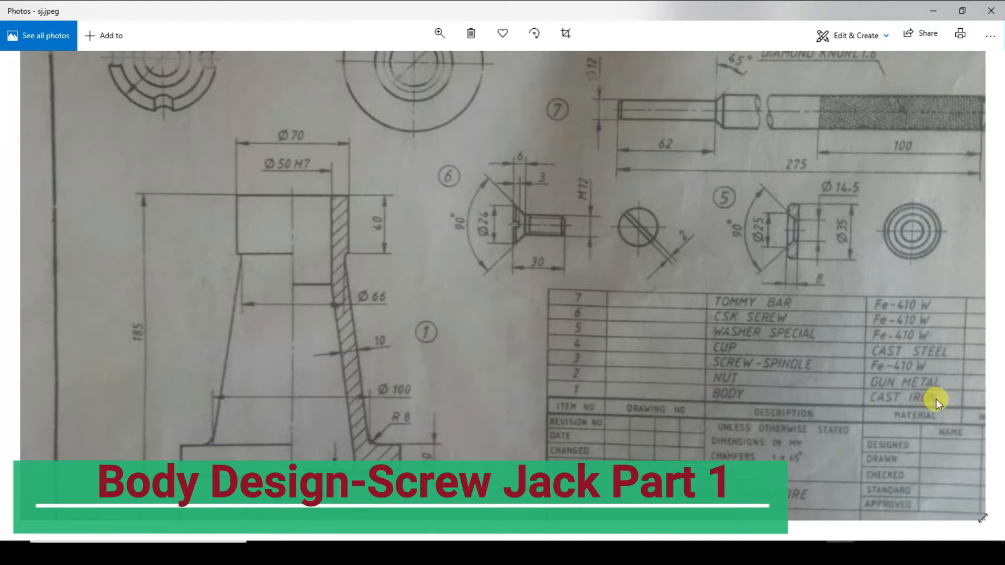
{"action": "scroll", "coordinate": [259, 414], "scroll_direction": "up", "scroll_amount": 1}
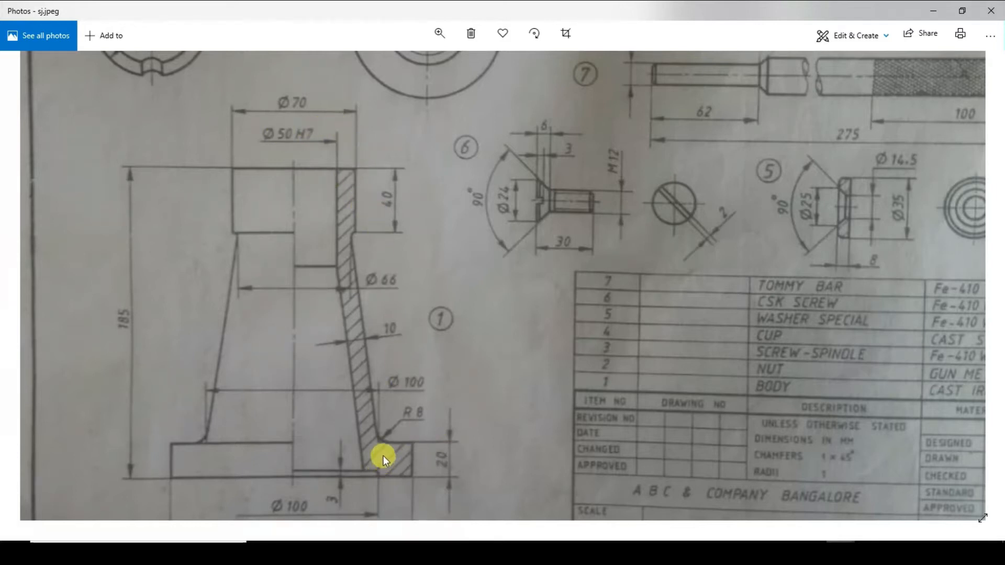
{"action": "scroll", "coordinate": [384, 451], "scroll_direction": "down", "scroll_amount": 1}
{"action": "left_click_drag", "start_coordinate": [378, 442], "coordinate": [403, 439]}
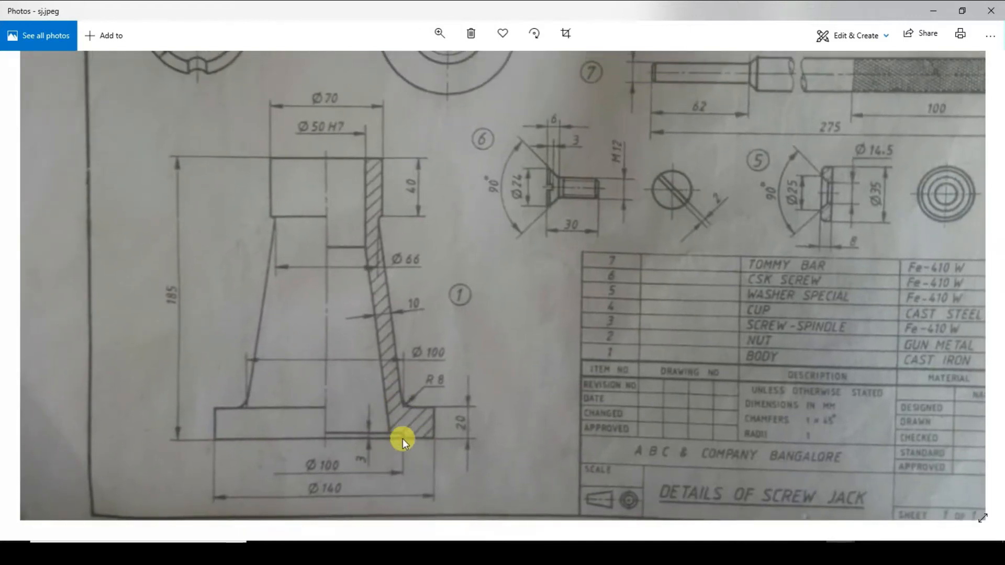
{"action": "key", "text": "super+Down"}
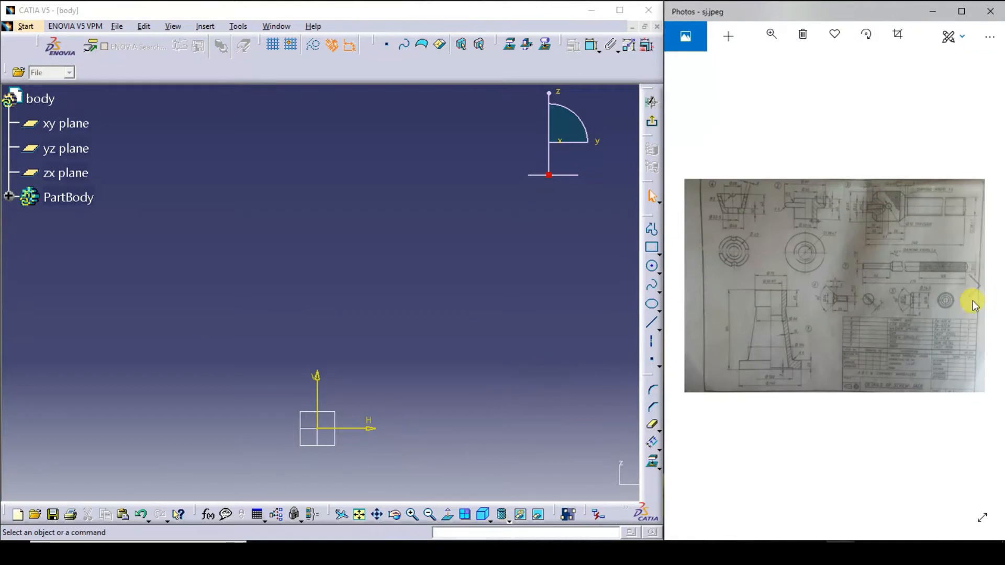
{"action": "scroll", "coordinate": [838, 297], "scroll_direction": "up", "scroll_amount": 2}
{"action": "scroll", "coordinate": [750, 291], "scroll_direction": "up", "scroll_amount": 4}
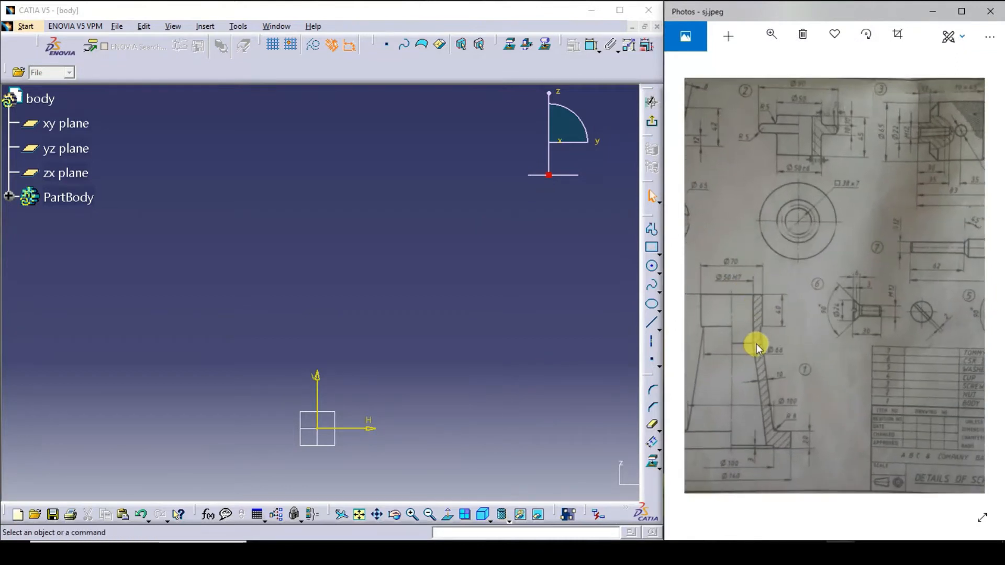
{"action": "left_click_drag", "start_coordinate": [758, 346], "coordinate": [886, 280]}
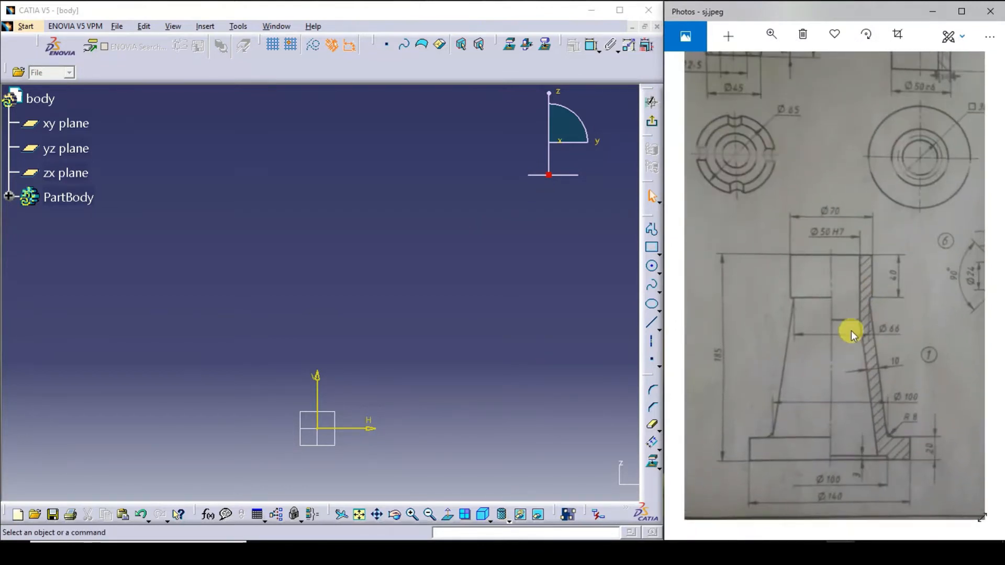
{"action": "scroll", "coordinate": [852, 269], "scroll_direction": "up", "scroll_amount": 2}
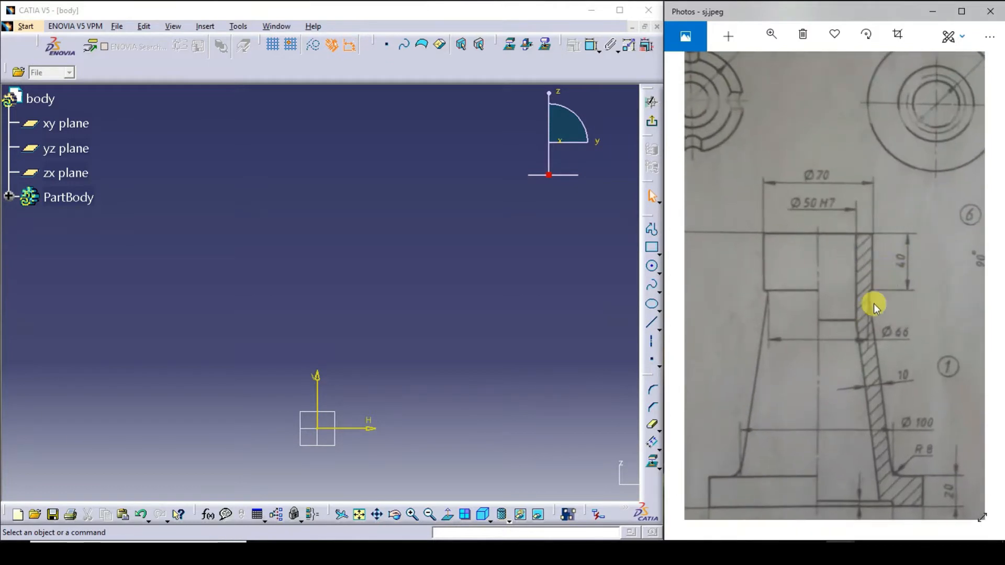
{"action": "left_click_drag", "start_coordinate": [863, 332], "coordinate": [890, 242]}
{"action": "scroll", "coordinate": [888, 243], "scroll_direction": "down", "scroll_amount": 1}
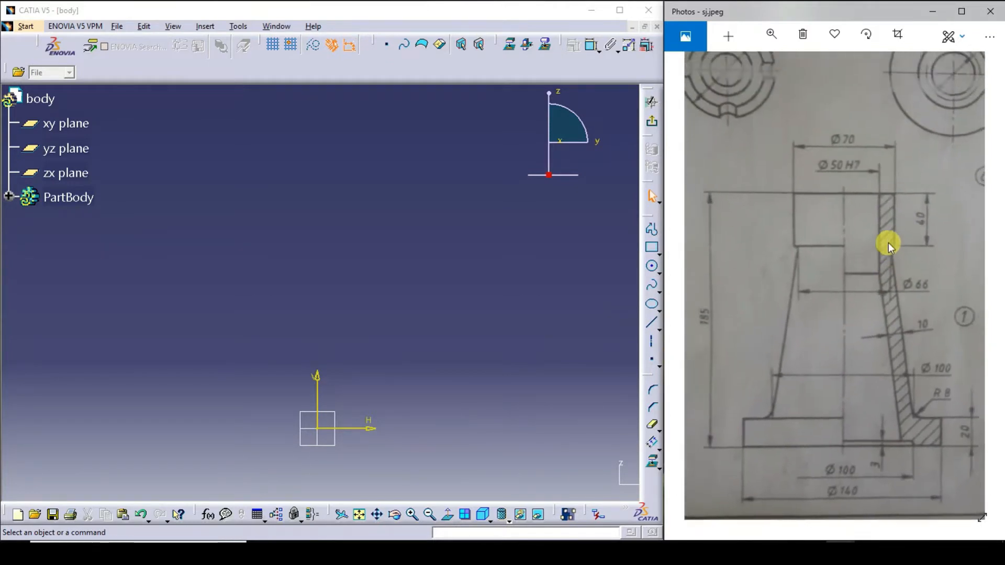
Create a new part named body in the Part Design workbench with hybrid design enabled.
{"action": "left_click", "coordinate": [30, 24]}
{"action": "mouse_move", "coordinate": [93, 77]}
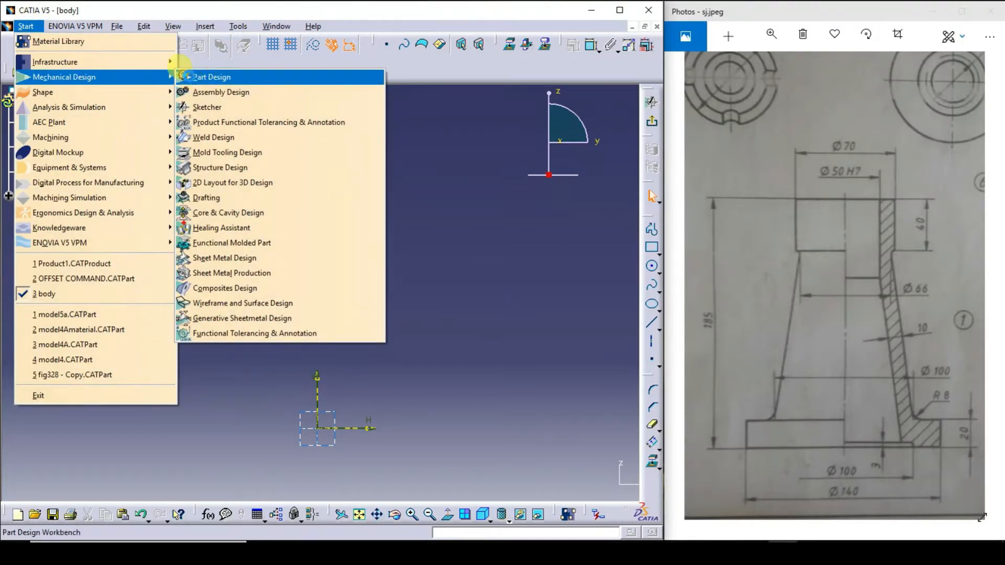
{"action": "left_click", "coordinate": [204, 77]}
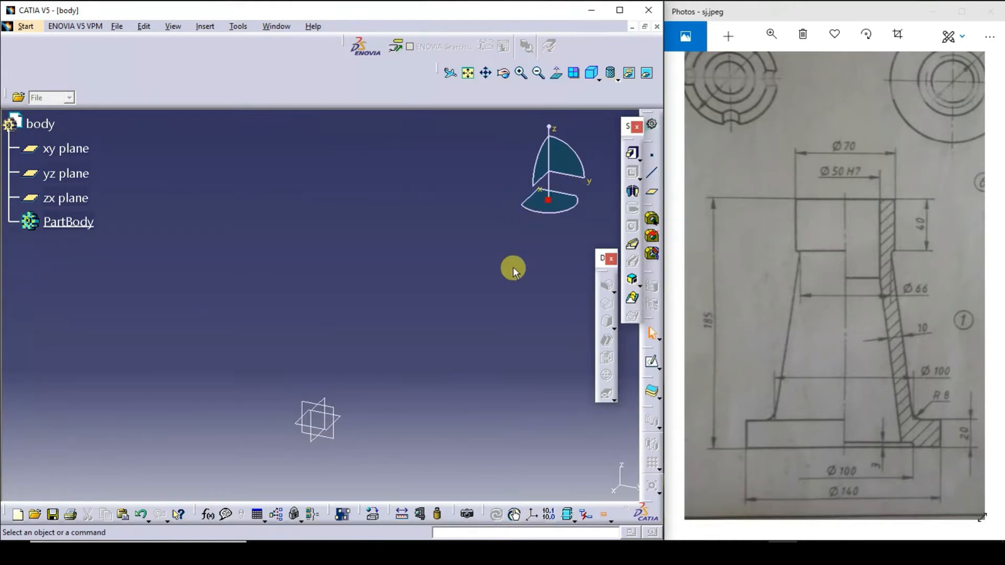
{"action": "left_click", "coordinate": [31, 27]}
{"action": "mouse_move", "coordinate": [83, 82]}
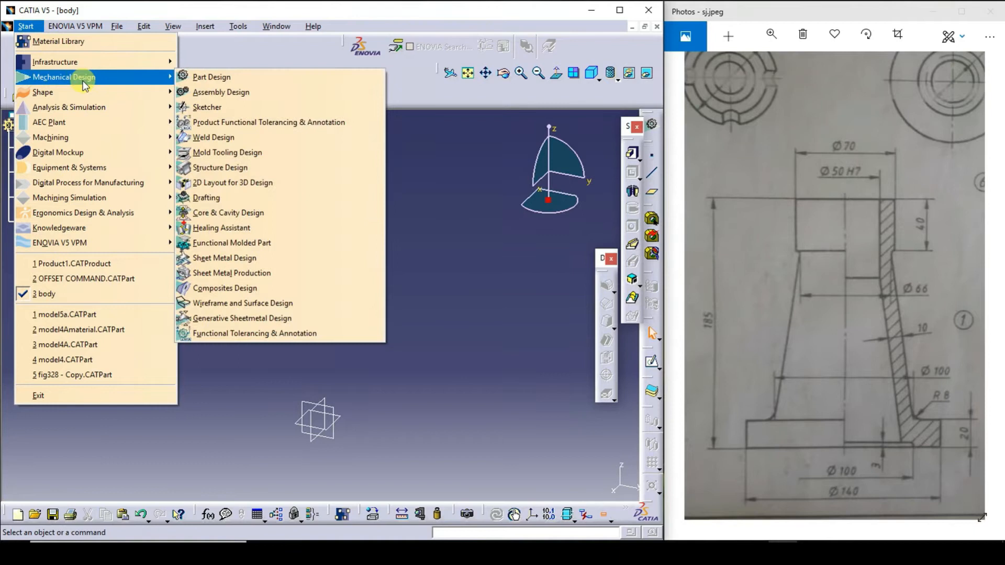
{"action": "left_click", "coordinate": [201, 77]}
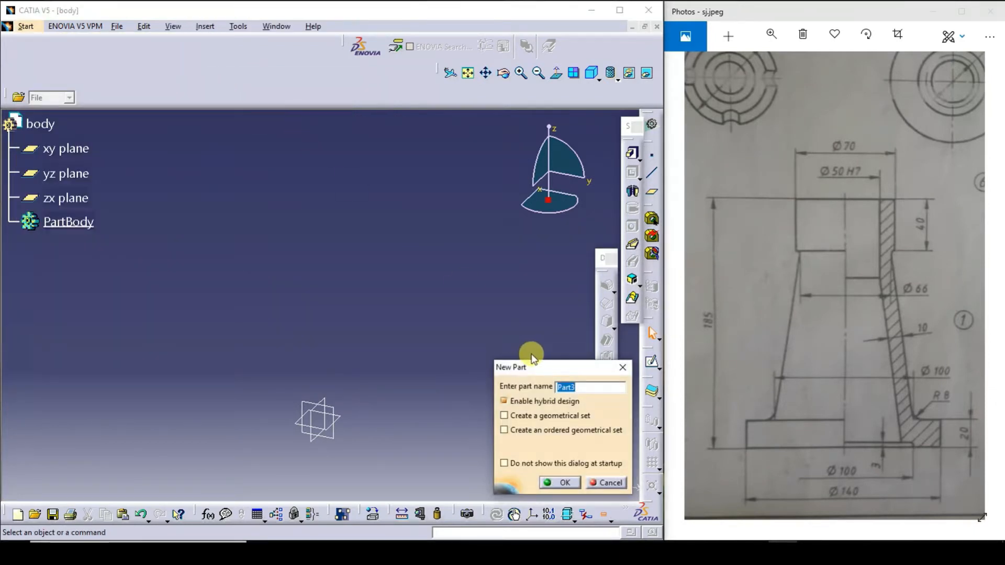
{"action": "type", "text": "body"}
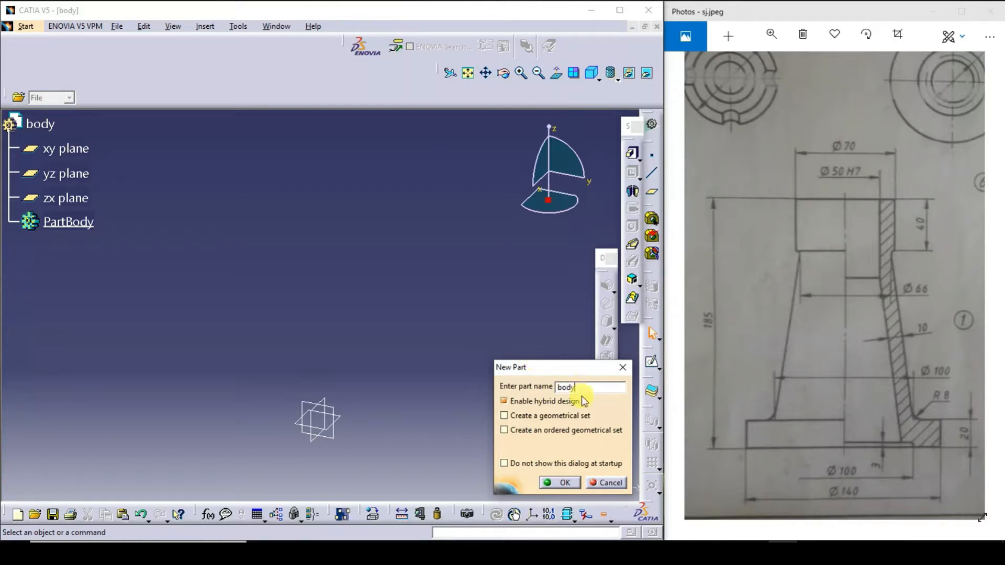
{"action": "left_click", "coordinate": [559, 483]}
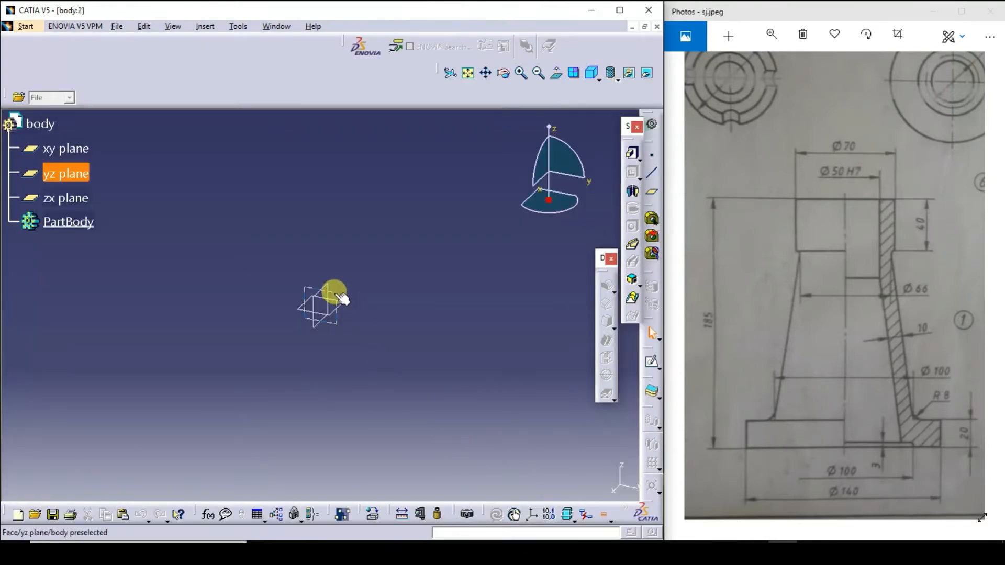
Open a new sketch on the yz plane, leaving room above the origin for the profile.
{"action": "left_click", "coordinate": [338, 296]}
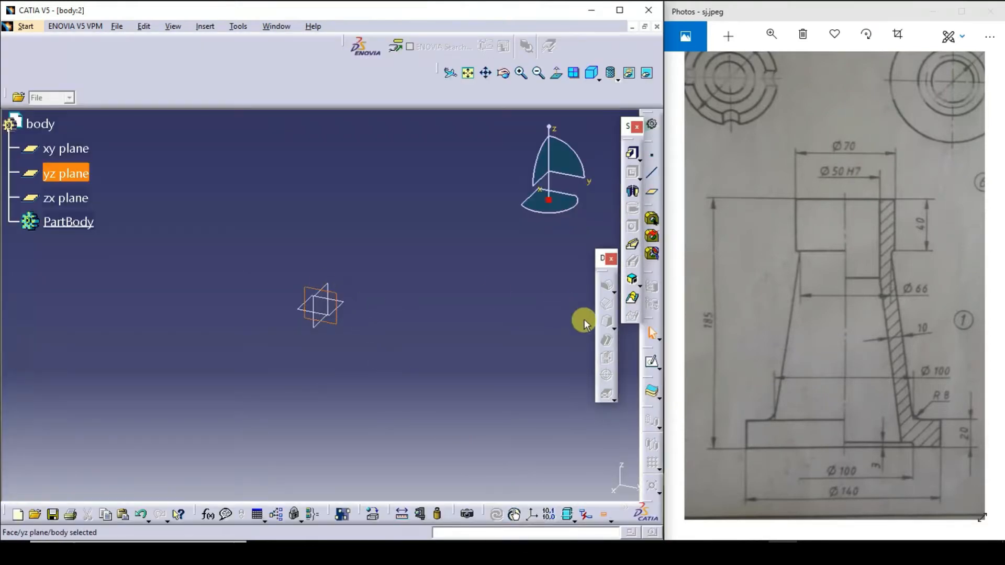
{"action": "left_click", "coordinate": [652, 365]}
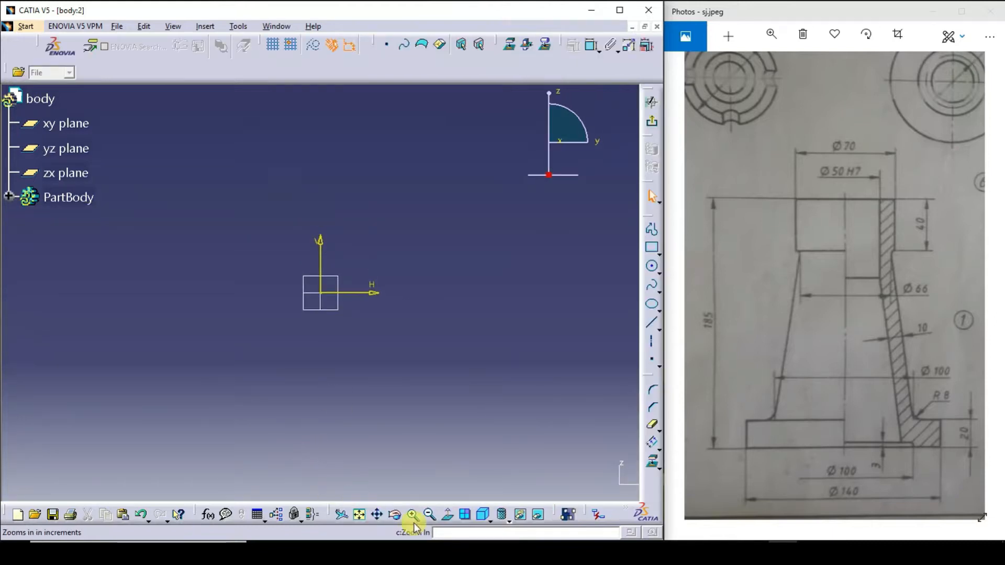
{"action": "left_click", "coordinate": [378, 515]}
{"action": "left_click_drag", "start_coordinate": [377, 296], "coordinate": [371, 407]}
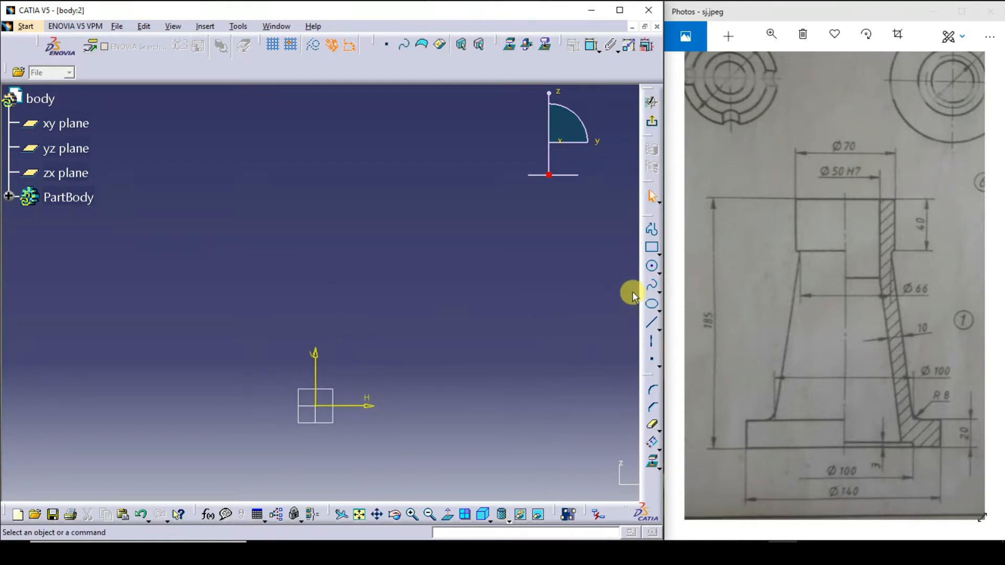
With the Profile tool, sketch the base flange outline starting on the horizontal axis, followed by the long outer wall tapering inward and upward.
{"action": "left_click", "coordinate": [652, 231]}
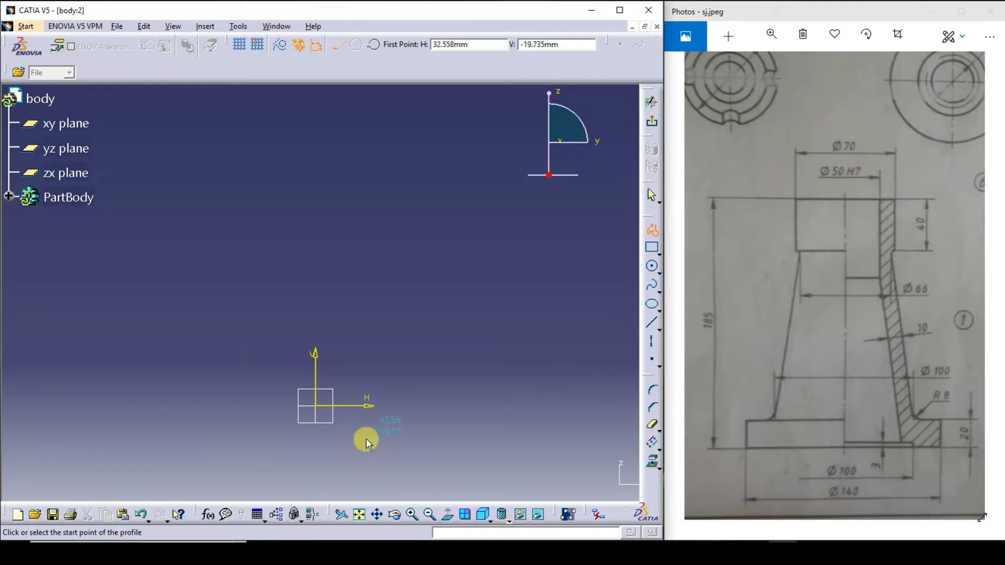
{"action": "left_click", "coordinate": [370, 406]}
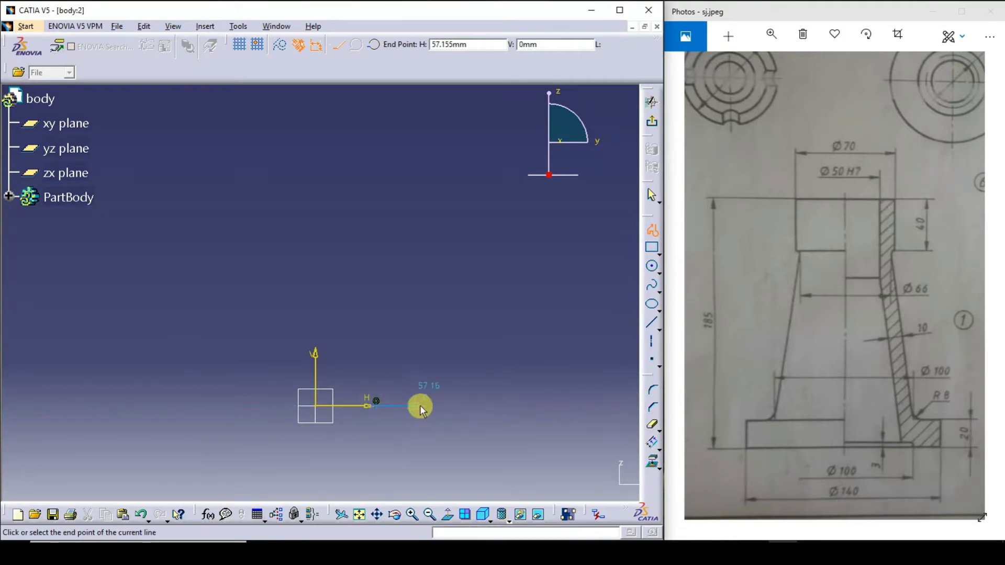
{"action": "left_click", "coordinate": [453, 406]}
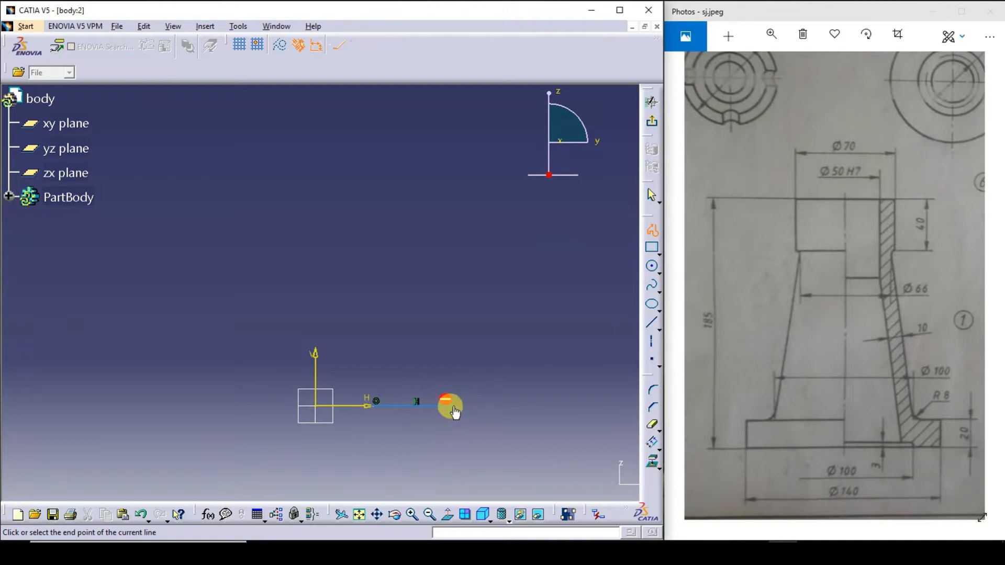
{"action": "left_click", "coordinate": [451, 378]}
{"action": "left_click", "coordinate": [425, 378]}
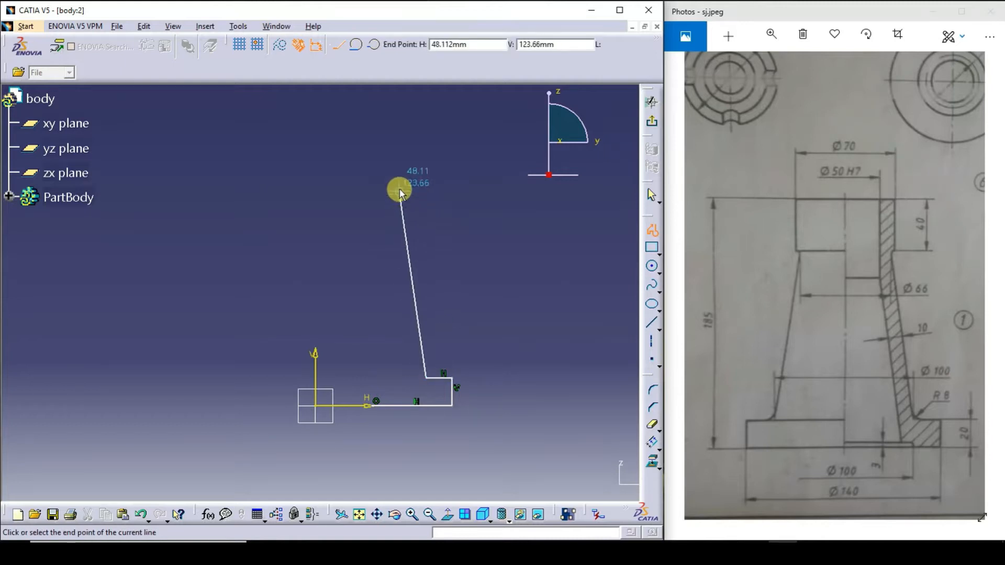
{"action": "left_click", "coordinate": [395, 161]}
Continue the profile with the outward collar step, a top edge at about 175 mm height and an open-ended vertical inner edge at about H 30 mm.
{"action": "left_click", "coordinate": [419, 160]}
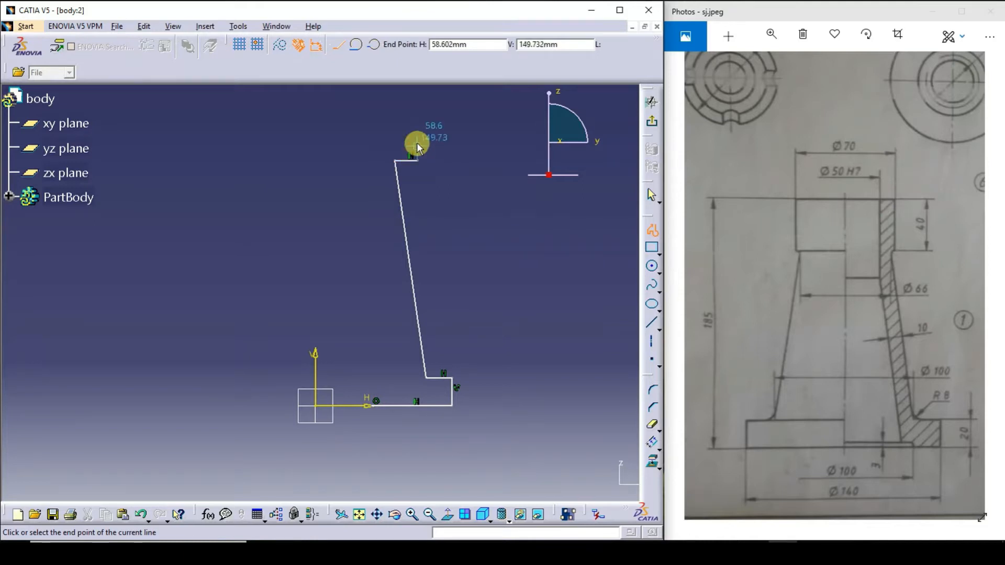
{"action": "left_click", "coordinate": [418, 99]}
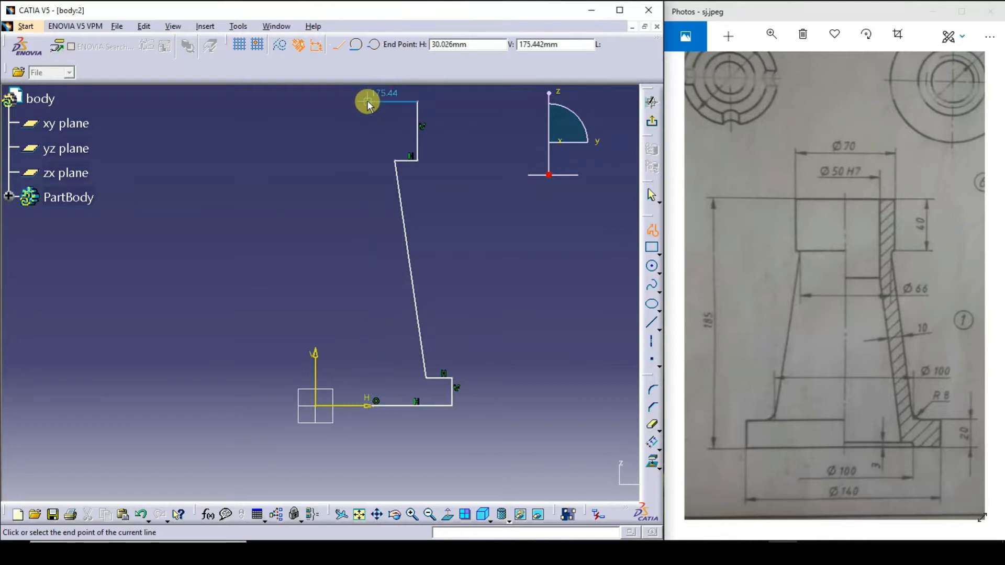
{"action": "left_click", "coordinate": [368, 102]}
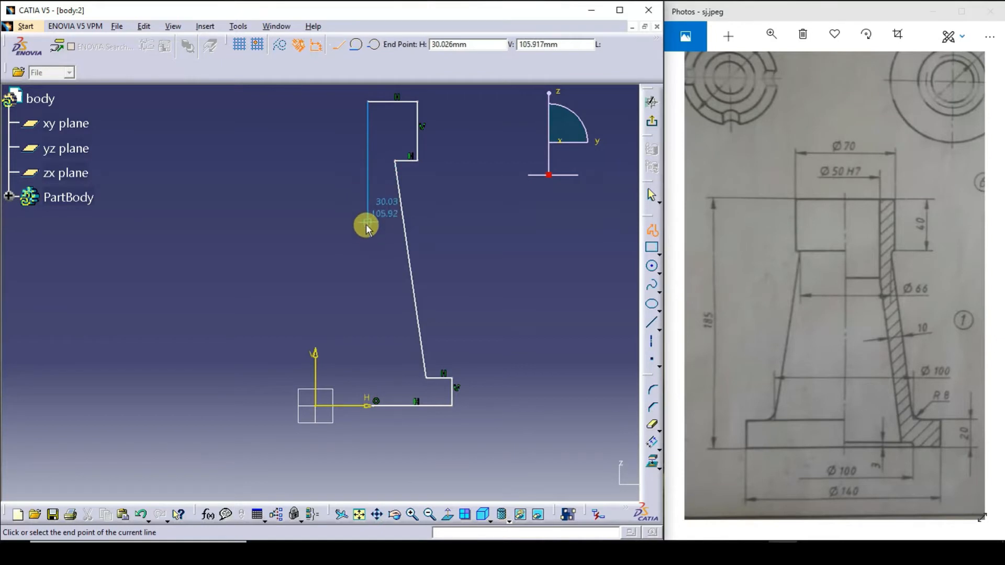
{"action": "left_click", "coordinate": [367, 272]}
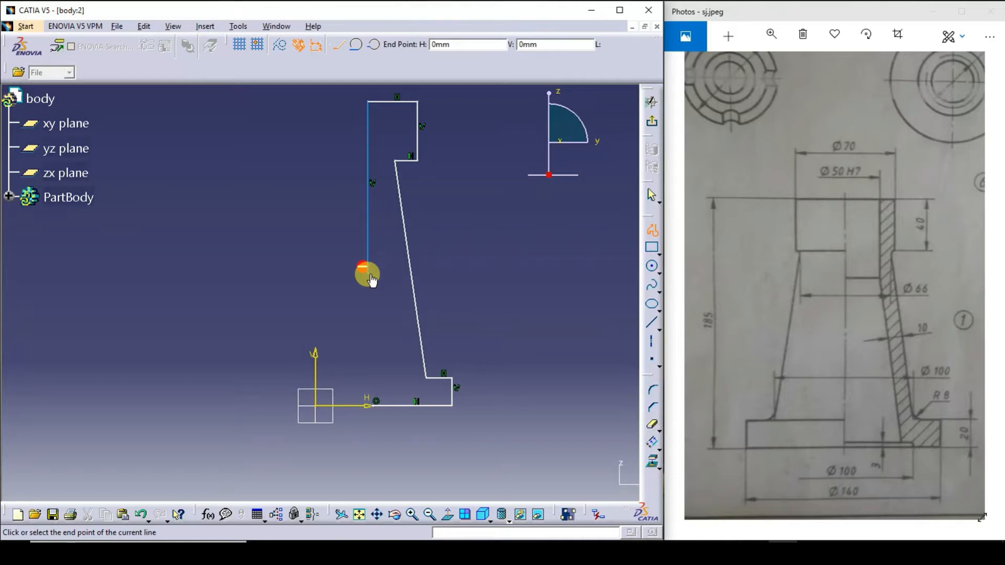
{"action": "key", "text": "Escape"}
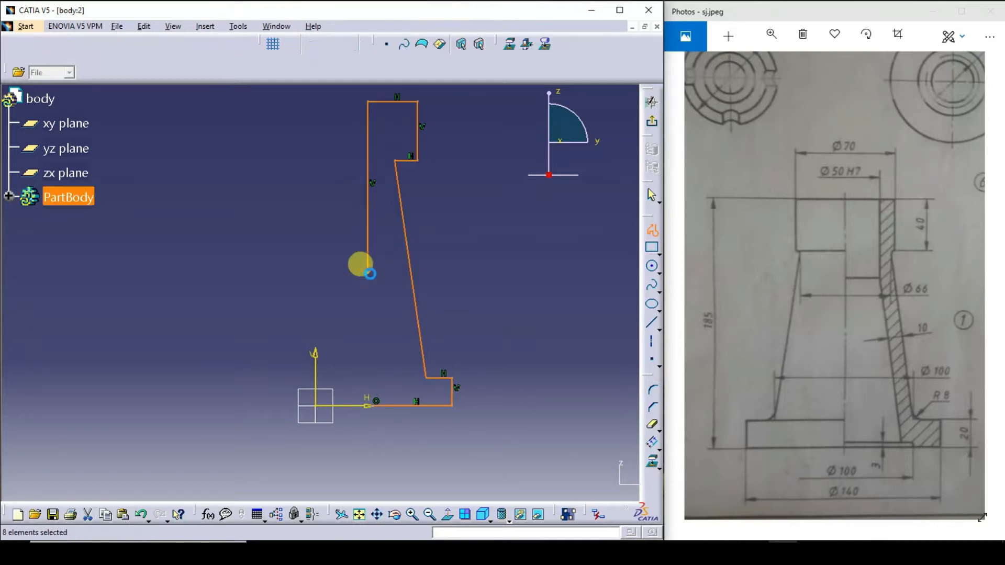
{"action": "left_click", "coordinate": [535, 244]}
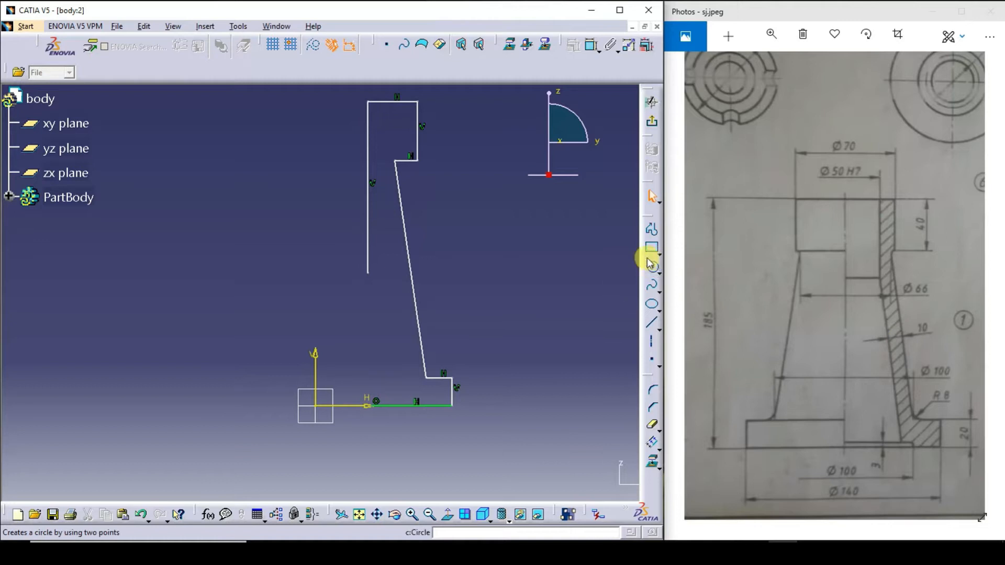
Offset the tapered outer wall line inward by 10 mm.
{"action": "left_click", "coordinate": [656, 438]}
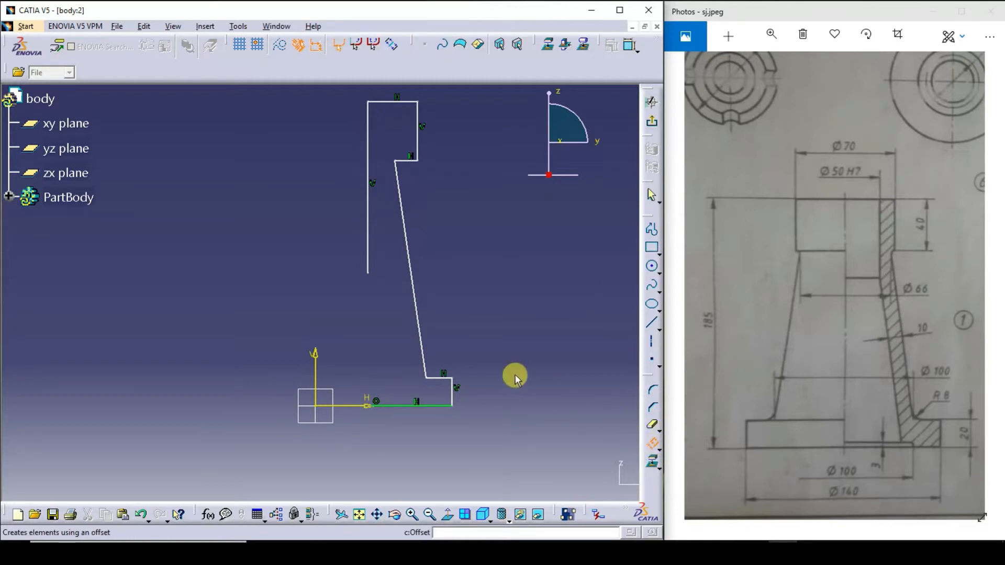
{"action": "left_click", "coordinate": [416, 303]}
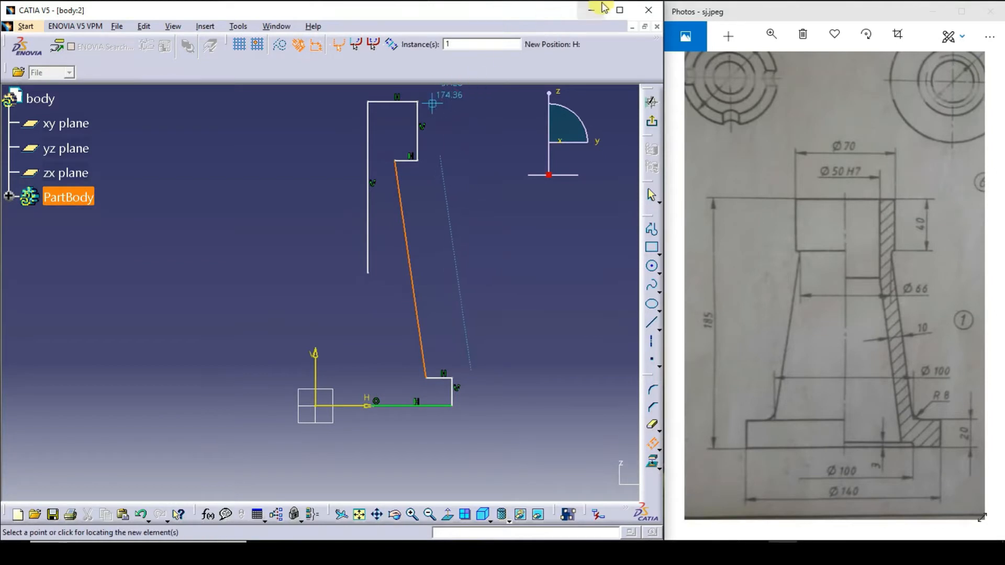
{"action": "left_click", "coordinate": [620, 10]}
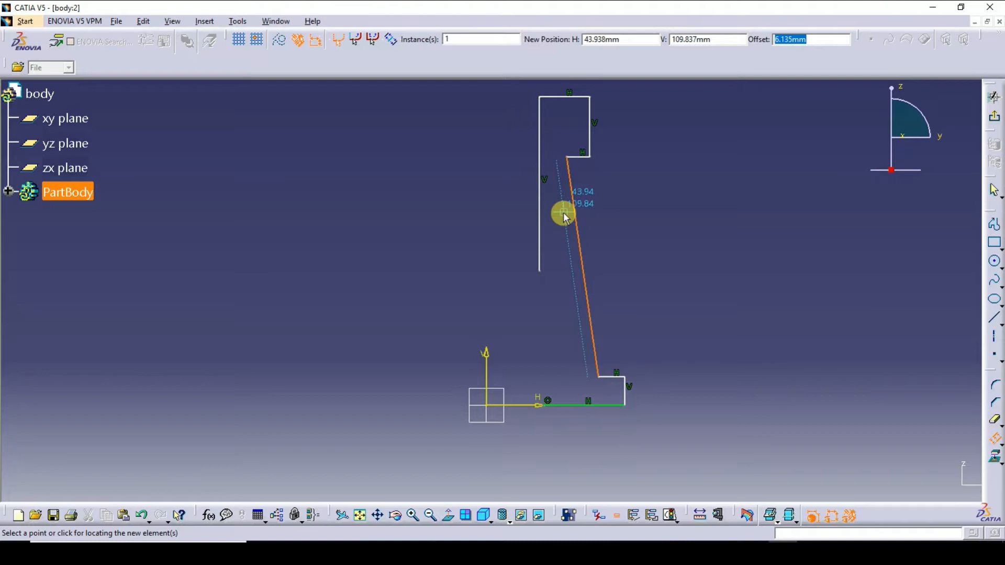
{"action": "type", "text": "10"}
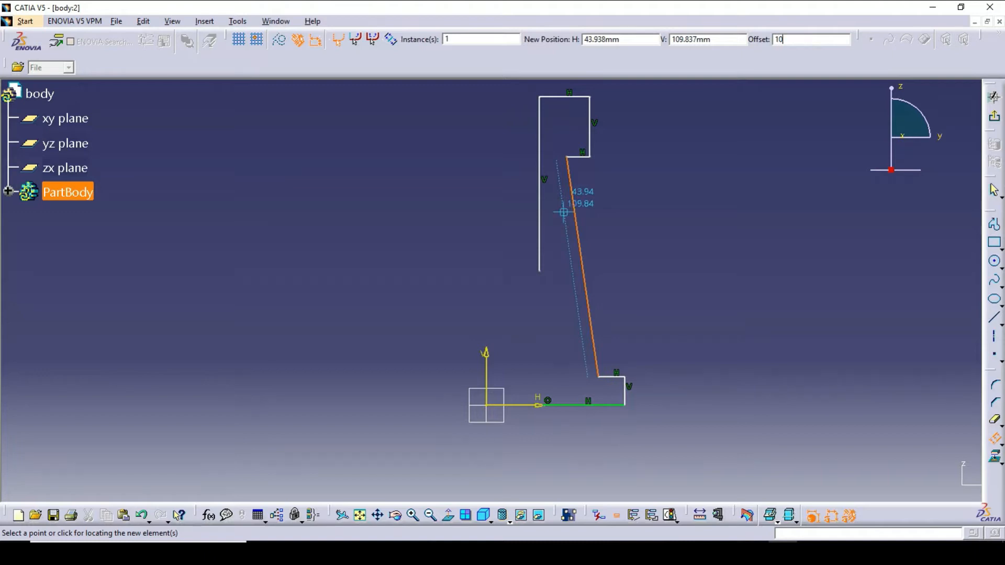
{"action": "key", "text": "Return"}
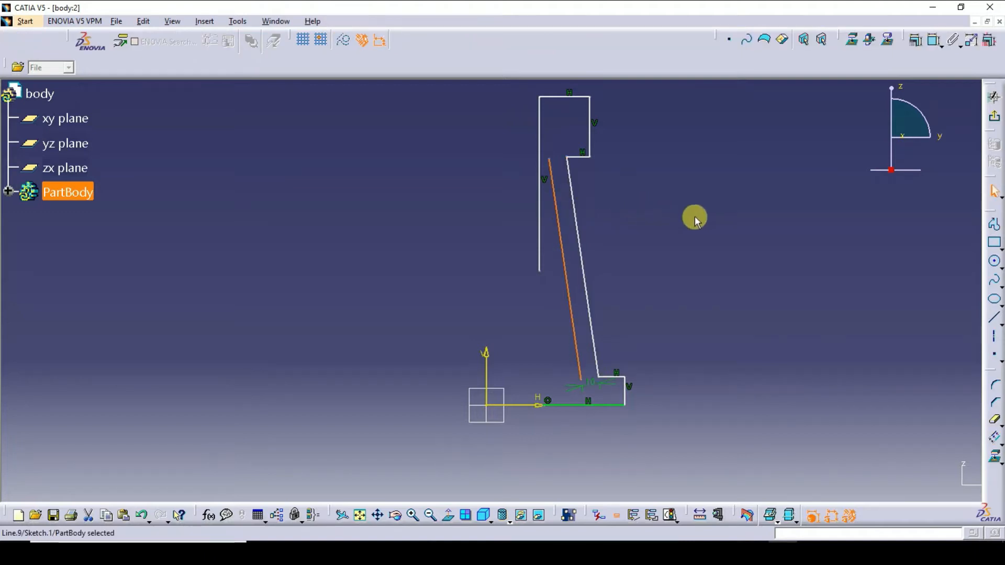
Restore the side-by-side layout of the sketch window and the reference drawing.
{"action": "left_click", "coordinate": [933, 8]}
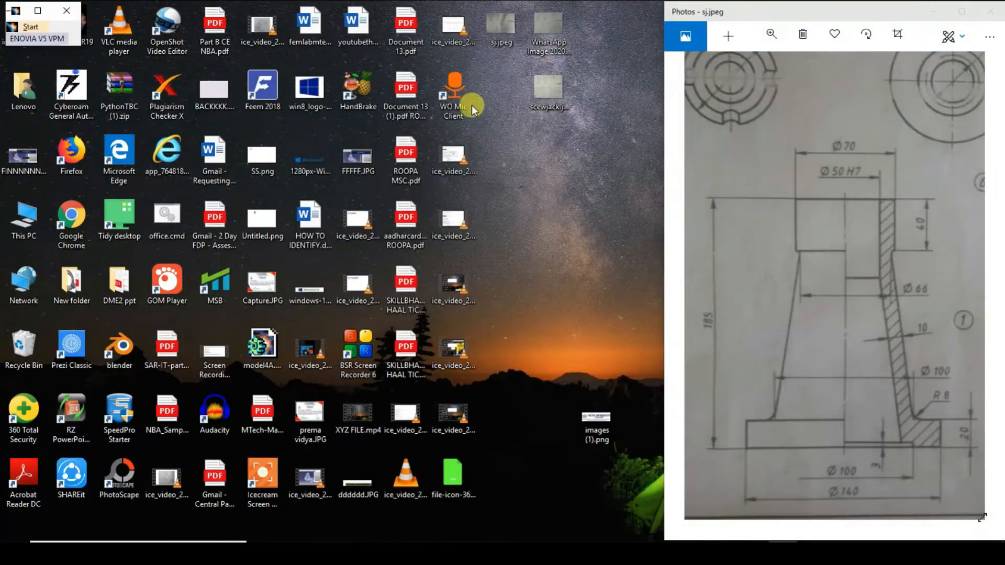
{"action": "left_click", "coordinate": [38, 10]}
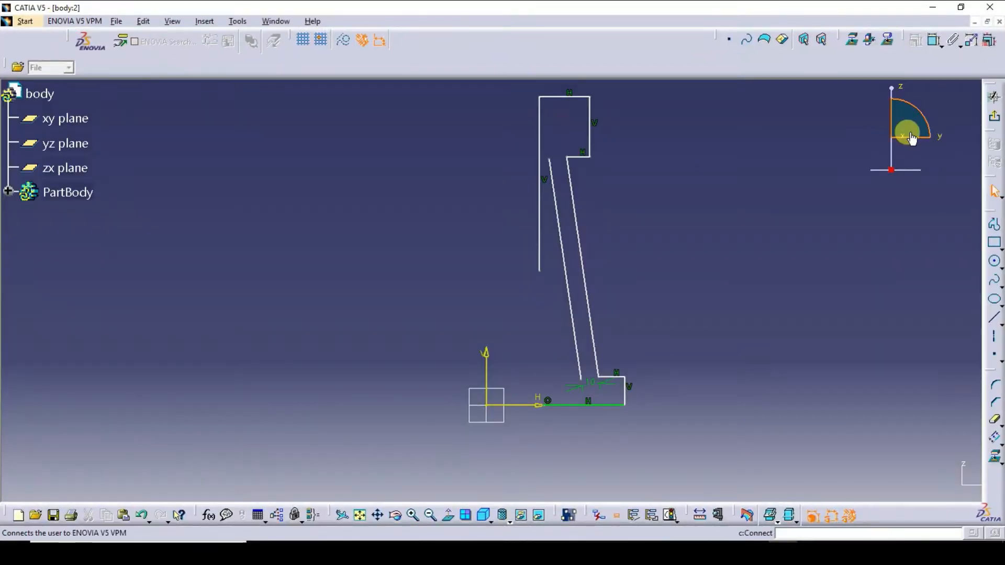
{"action": "key", "text": "super+Left"}
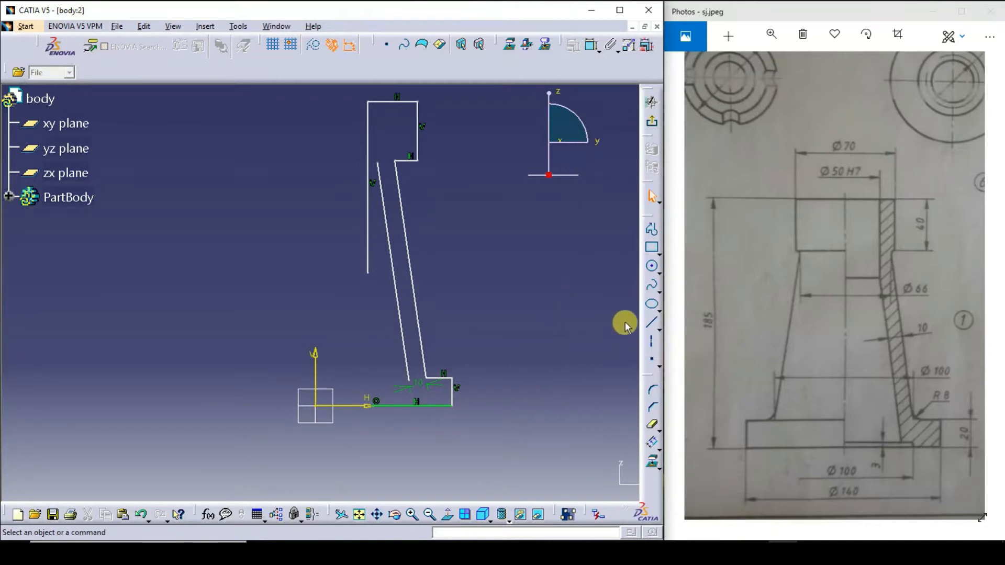
Use Trim to extend the lower end of the offset inner wall line down into the base flange.
{"action": "left_click", "coordinate": [657, 430]}
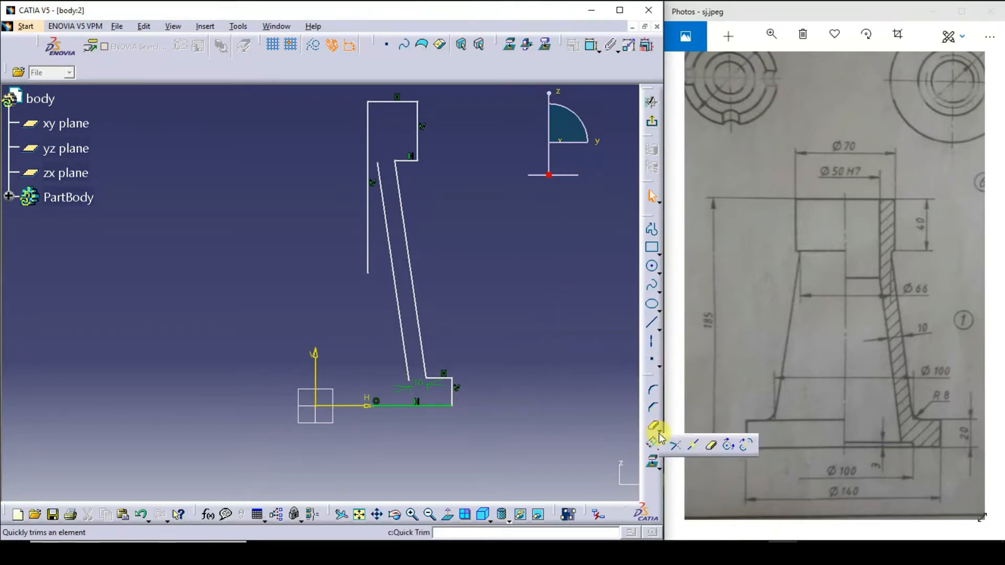
{"action": "left_click", "coordinate": [676, 446]}
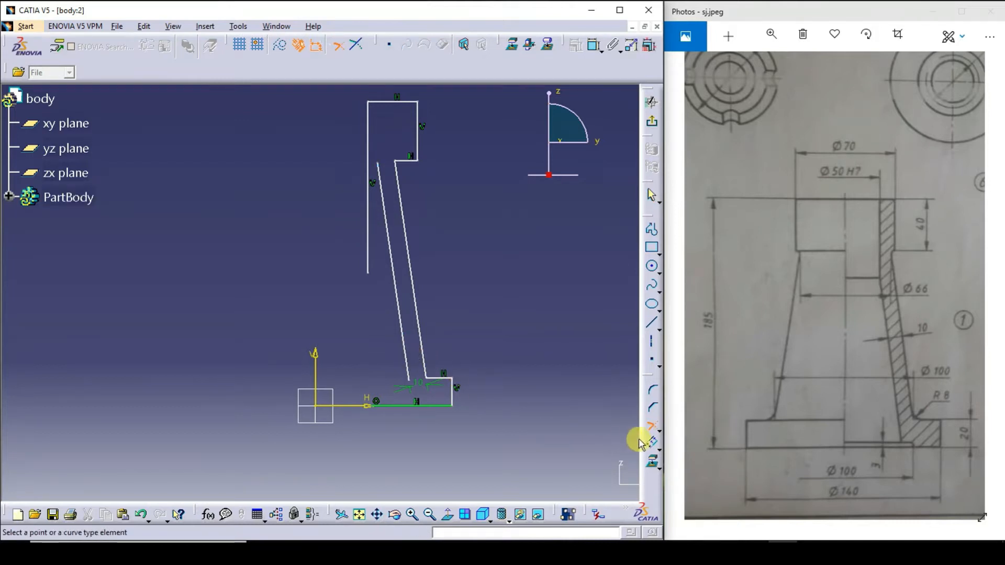
{"action": "left_click", "coordinate": [403, 329]}
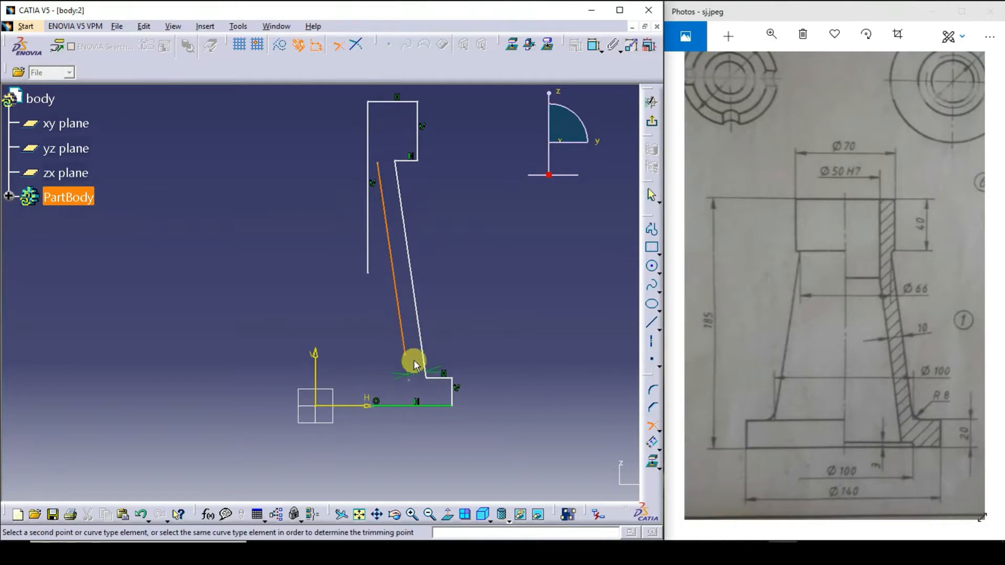
{"action": "left_click", "coordinate": [424, 399]}
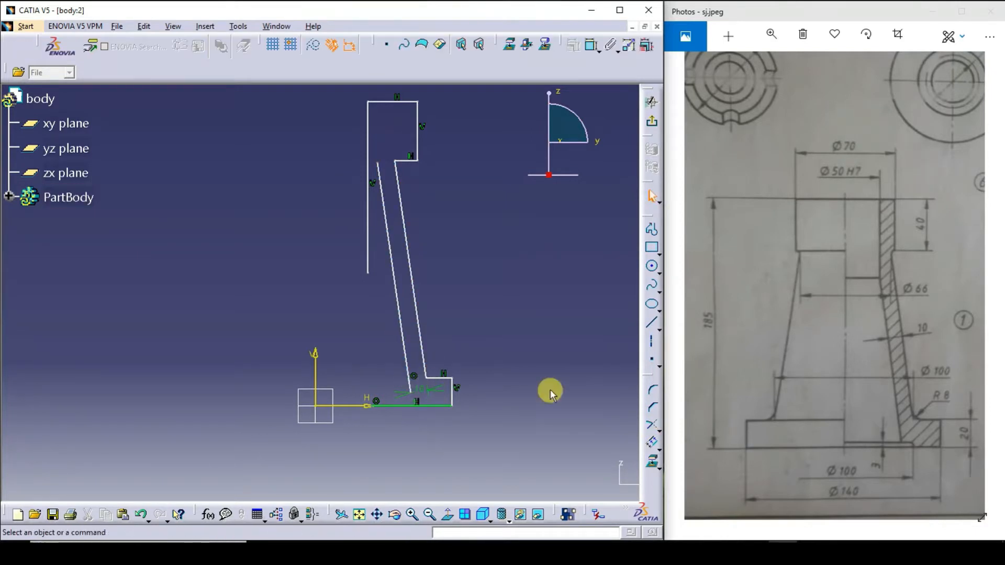
With the Profile tool, draw the recess from the inner wall's lower end outward, then down to the base line at about H 70.5 mm.
{"action": "left_click", "coordinate": [652, 230]}
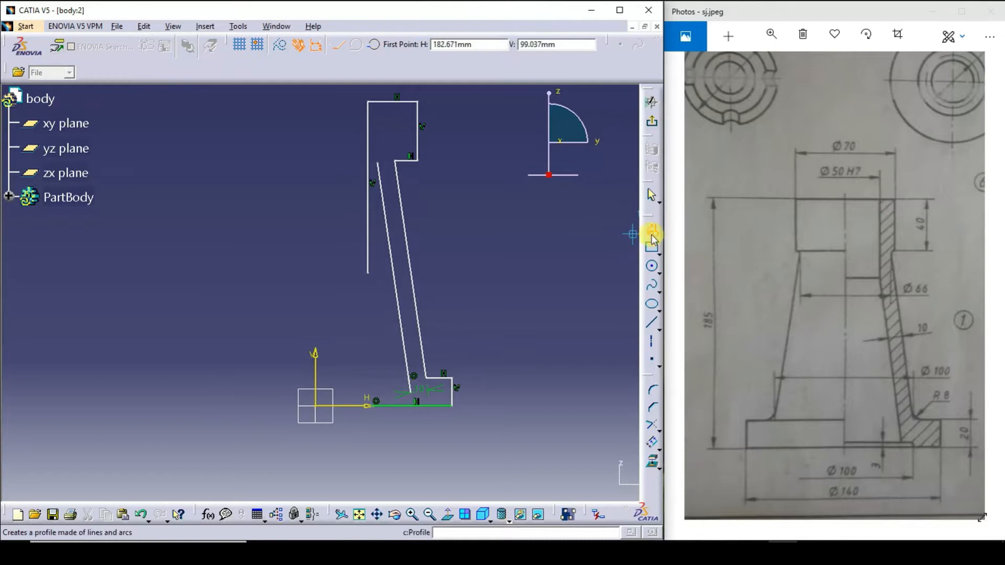
{"action": "left_click", "coordinate": [413, 399]}
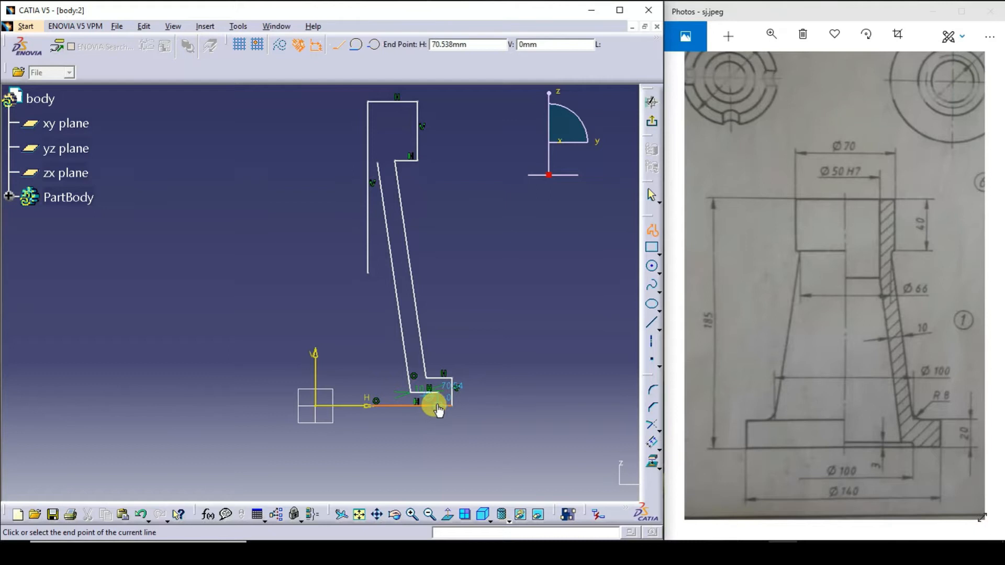
{"action": "left_click", "coordinate": [438, 406]}
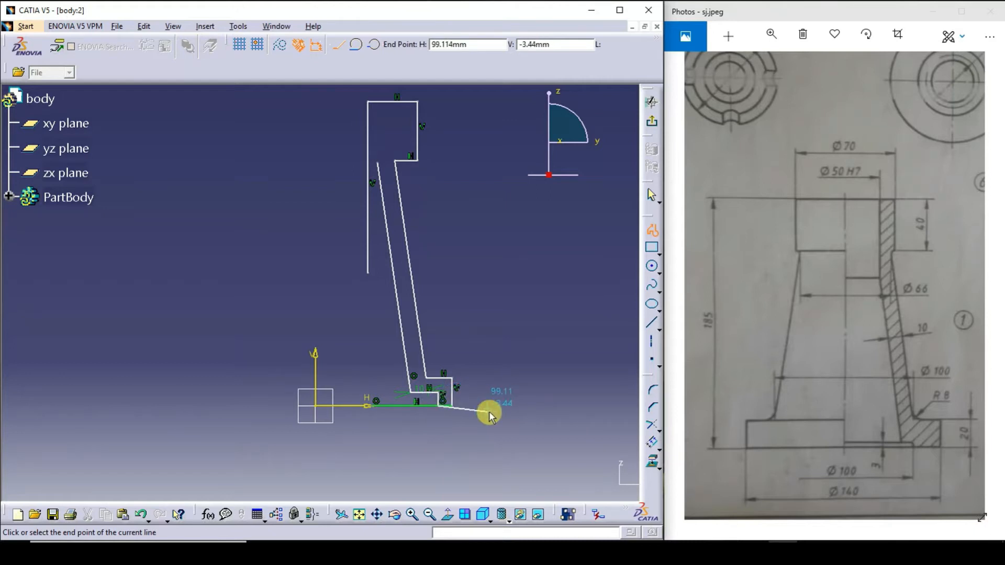
{"action": "key", "text": "Escape"}
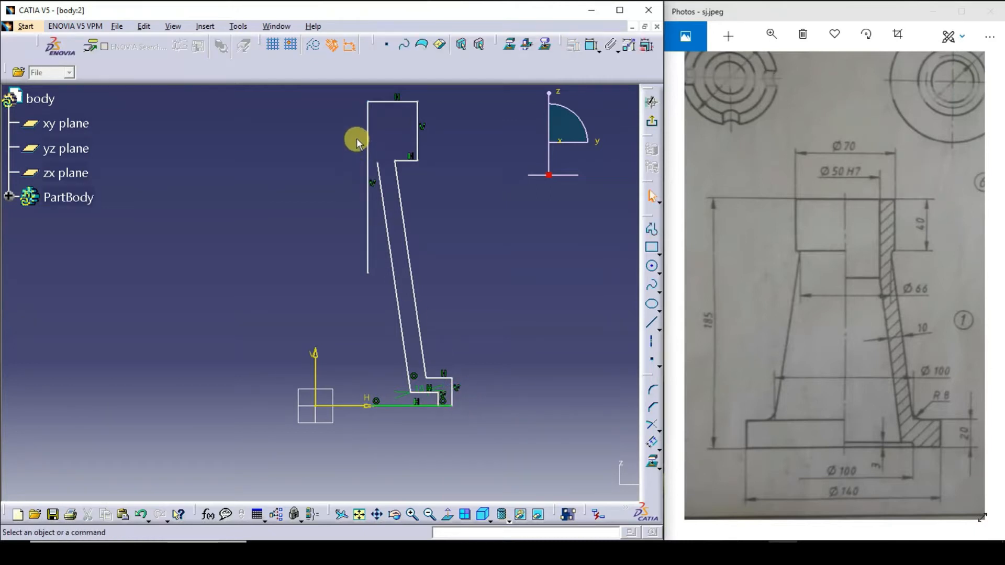
Move the inner vertical bore edge outward across the offset wall line and Quick Trim both lines' excess ends at their intersection.
{"action": "mouse_move", "coordinate": [368, 137]}
{"action": "left_mouse_down"}
{"action": "mouse_move", "coordinate": [377, 131]}
{"action": "mouse_move", "coordinate": [383, 142]}
{"action": "left_mouse_up"}
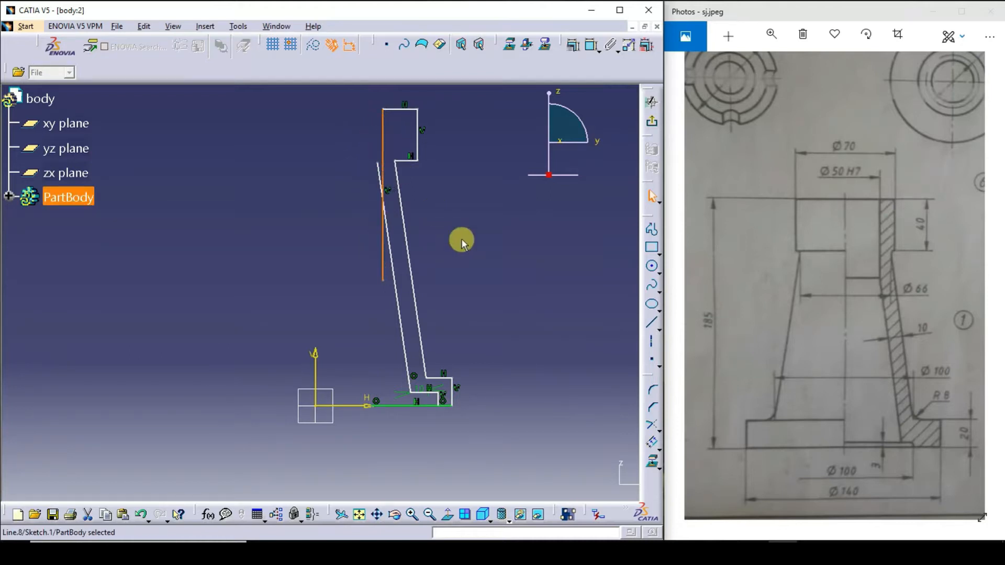
{"action": "left_click", "coordinate": [491, 267]}
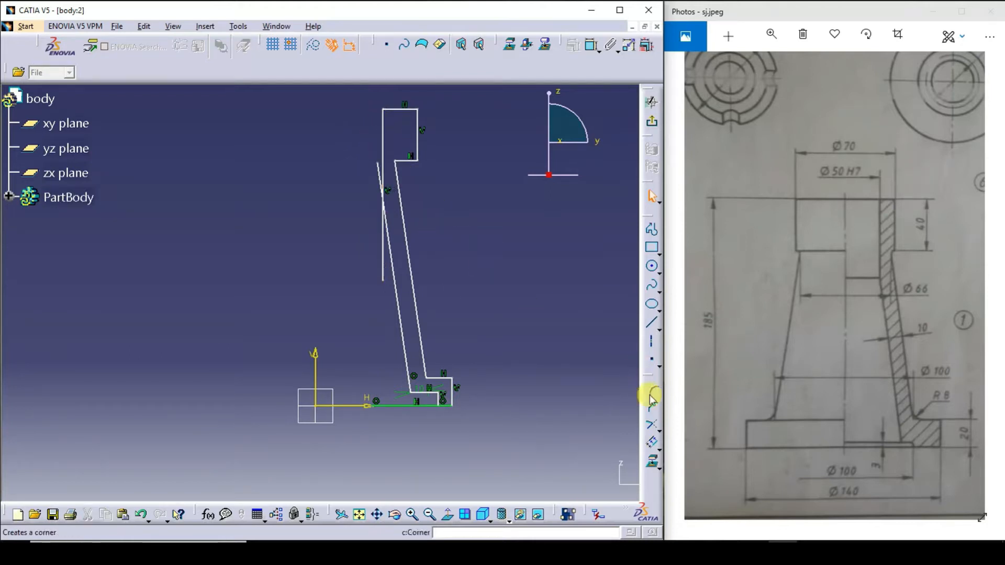
{"action": "left_click", "coordinate": [659, 431]}
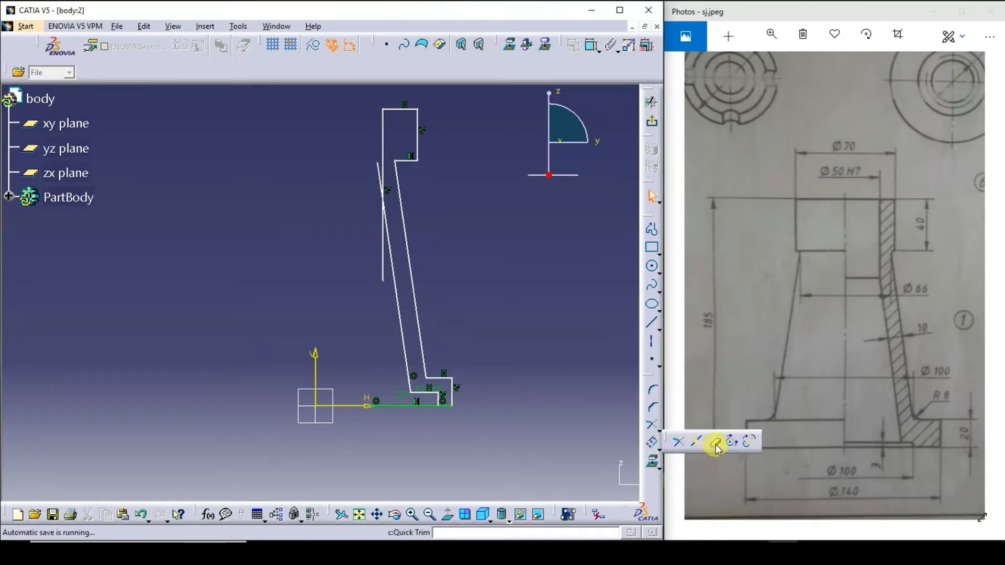
{"action": "left_click", "coordinate": [716, 445]}
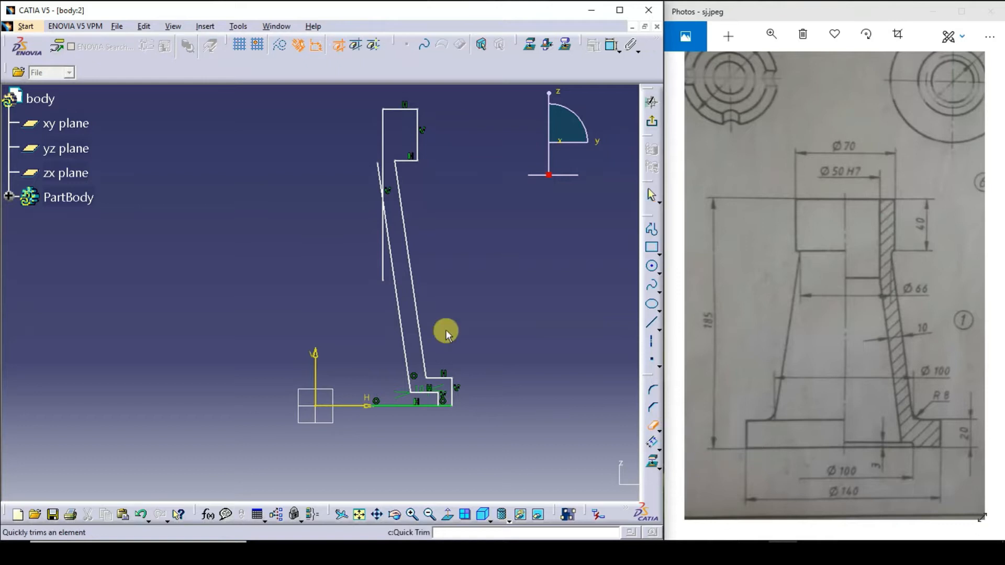
{"action": "left_click", "coordinate": [384, 266]}
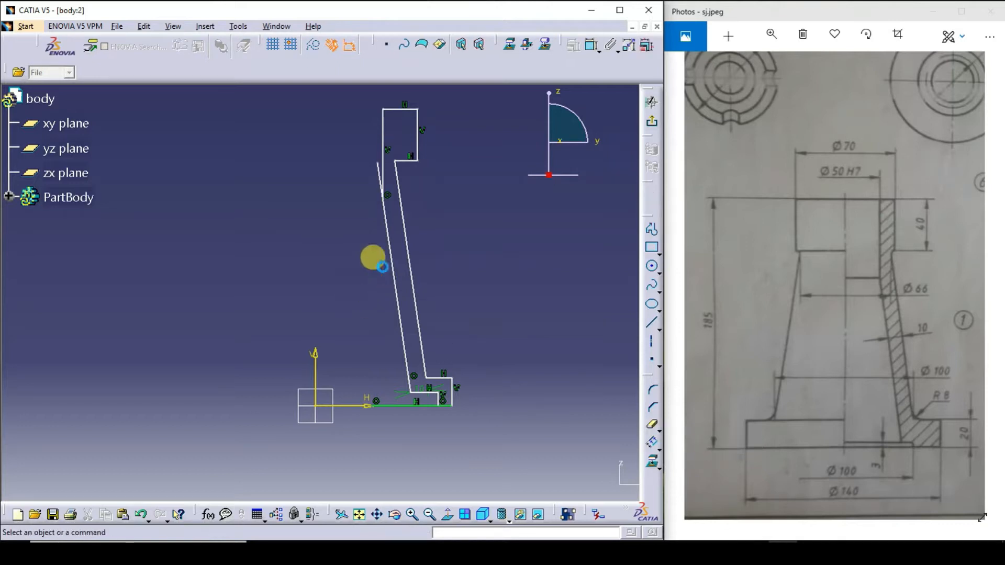
{"action": "left_click", "coordinate": [653, 425]}
{"action": "left_click", "coordinate": [379, 168]}
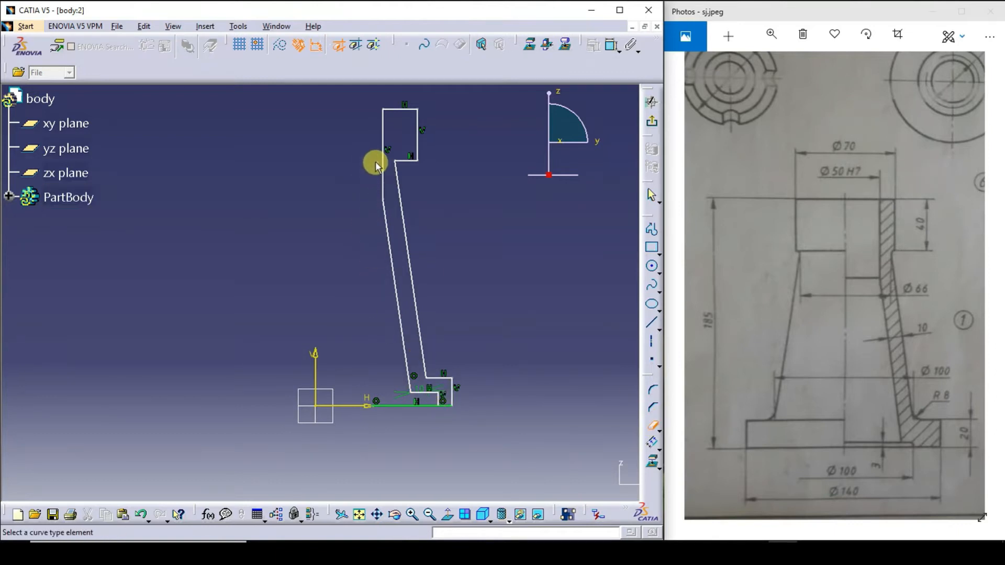
Quick Trim the base line segment inward of the recess so only the flange's bottom edge remains.
{"action": "left_click", "coordinate": [405, 406]}
{"action": "key", "text": "Escape"}
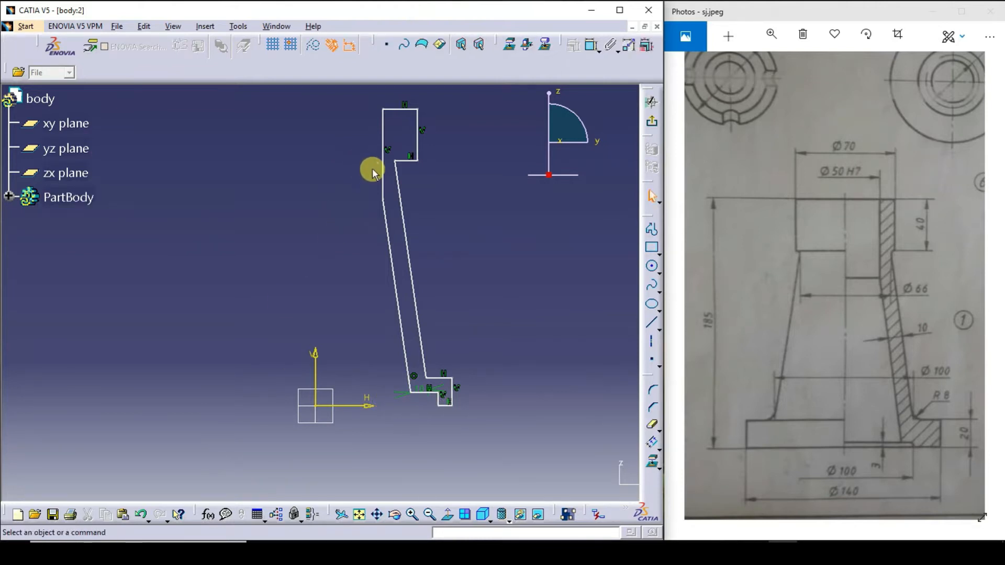
{"action": "left_click", "coordinate": [384, 164]}
{"action": "key", "text": "Delete"}
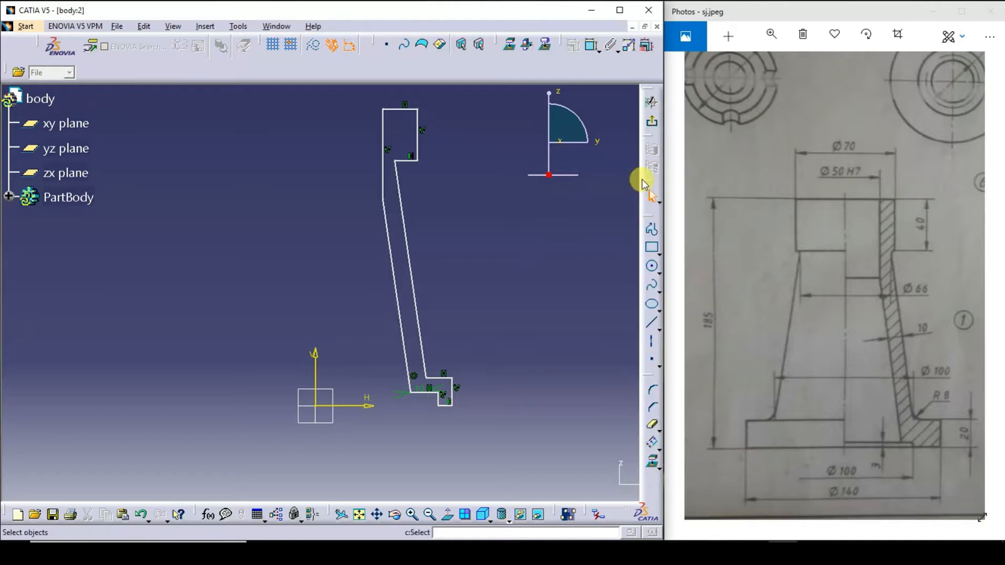
Dimension the flange's outer edge from the vertical axis and set the distance to 70 mm.
{"action": "left_click", "coordinate": [594, 48]}
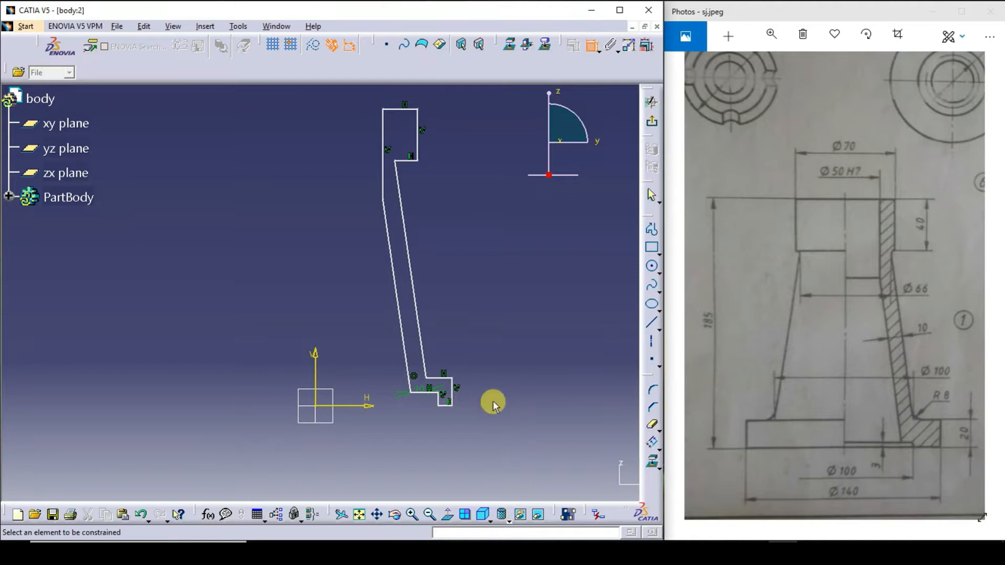
{"action": "left_click", "coordinate": [317, 394]}
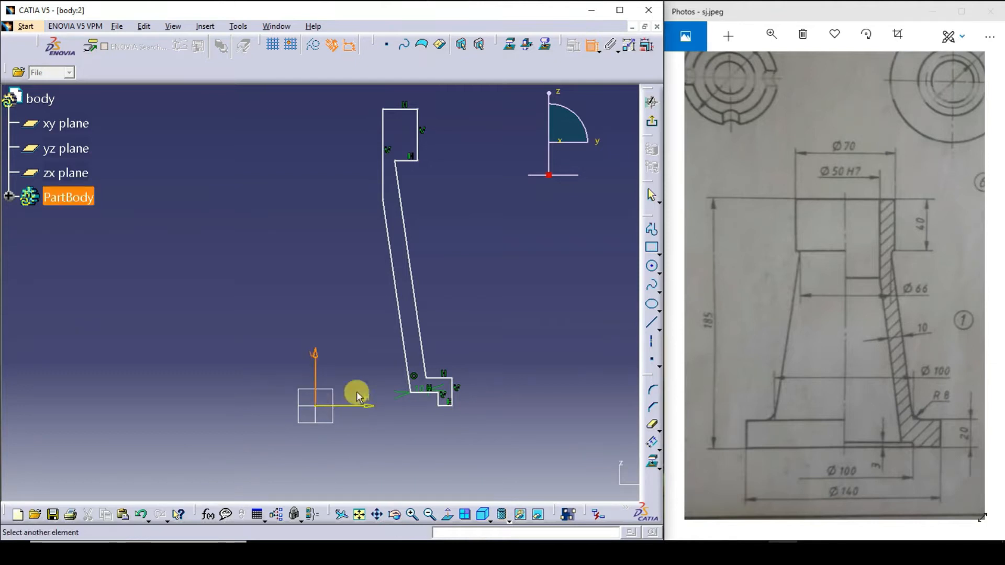
{"action": "left_click", "coordinate": [450, 396]}
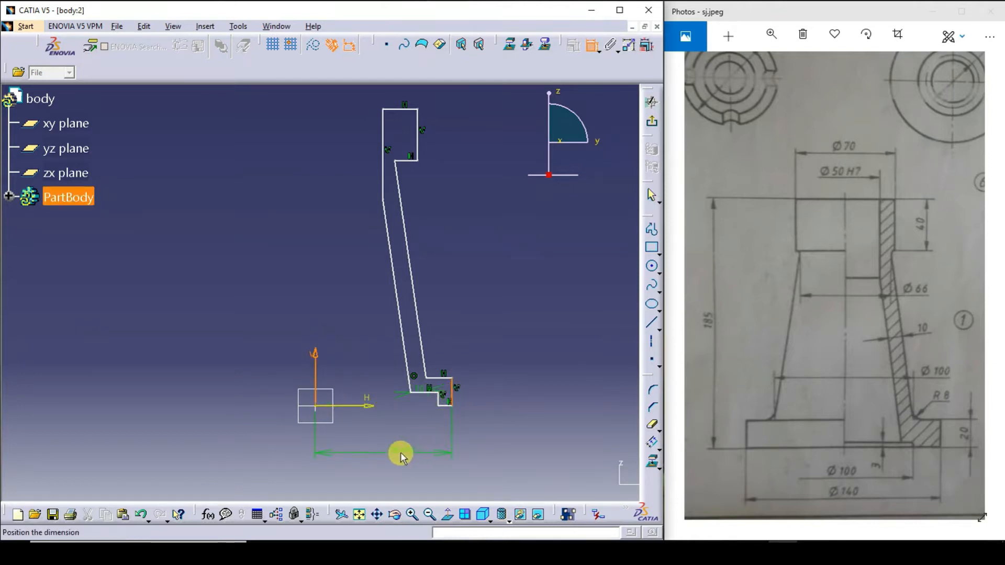
{"action": "left_click", "coordinate": [396, 457]}
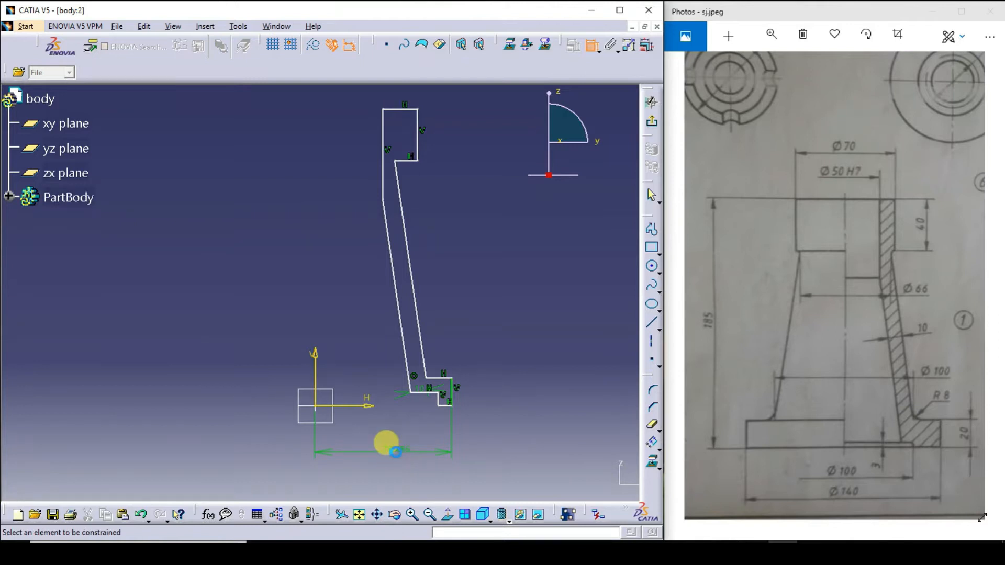
{"action": "double_click", "coordinate": [388, 447]}
{"action": "left_click_drag", "start_coordinate": [479, 435], "coordinate": [420, 435]}
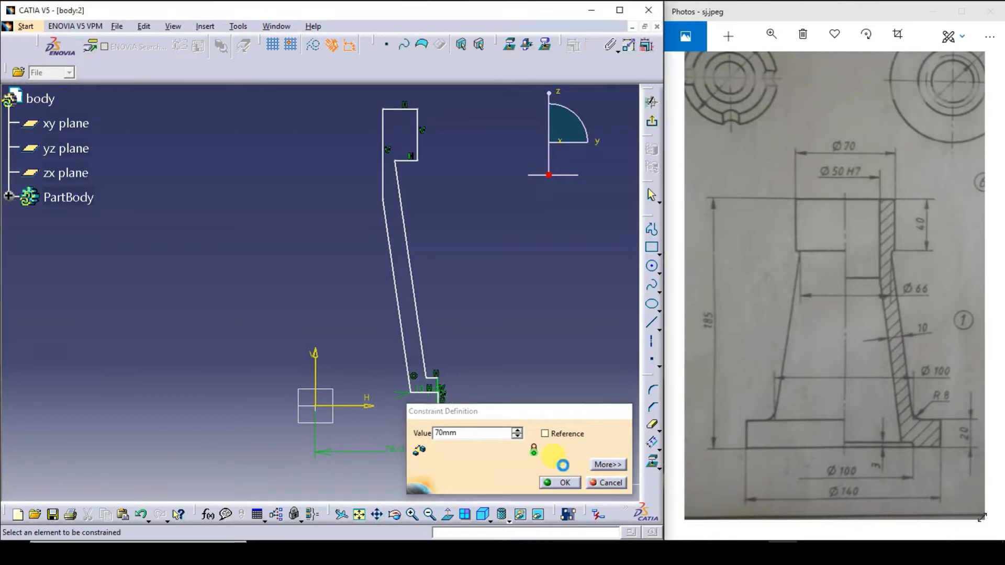
{"action": "left_click", "coordinate": [560, 482]}
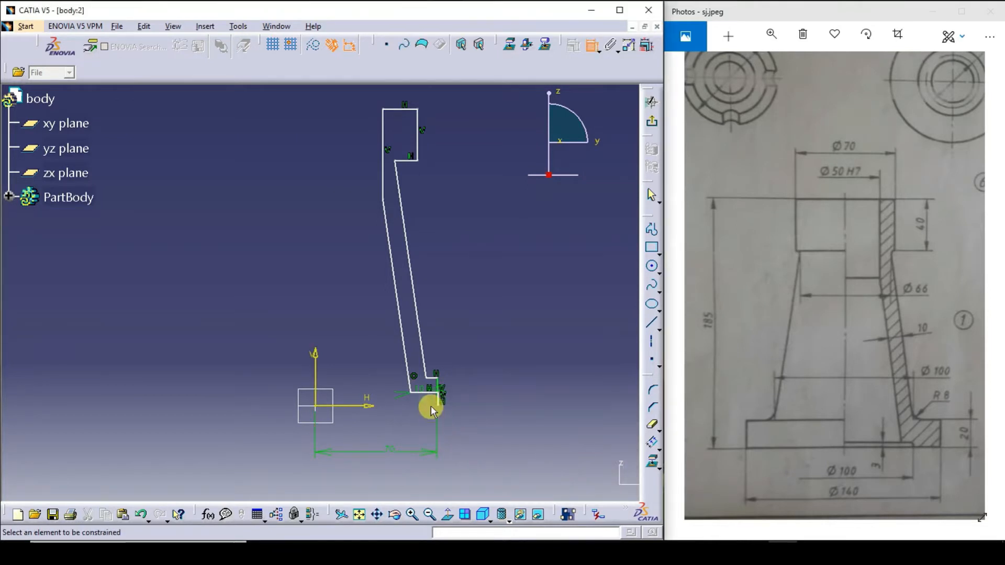
Pull the recess edges inward from the flange's outer edge and reposition the tapered wall to restore a clean profile shape.
{"action": "left_click", "coordinate": [409, 397]}
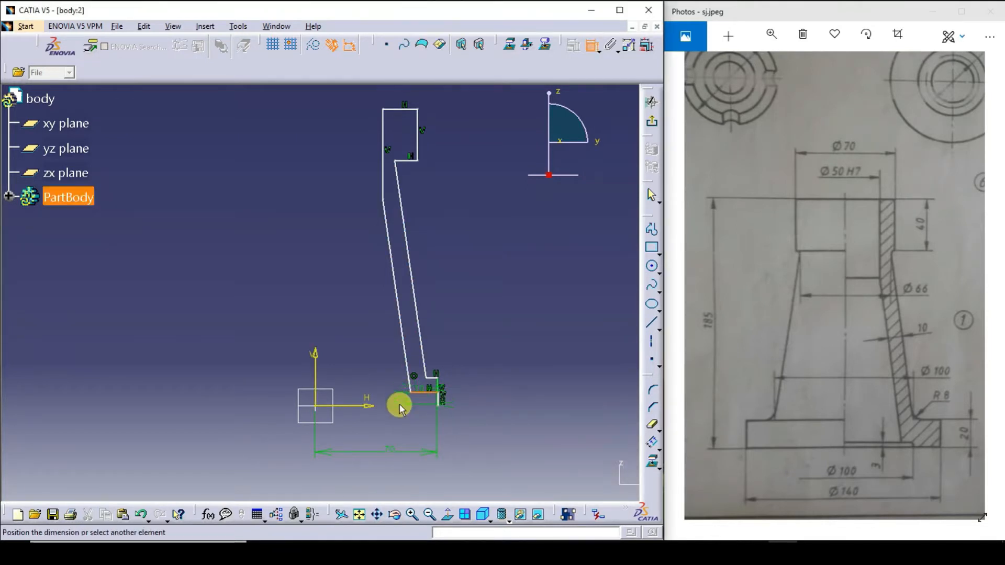
{"action": "left_click", "coordinate": [400, 406]}
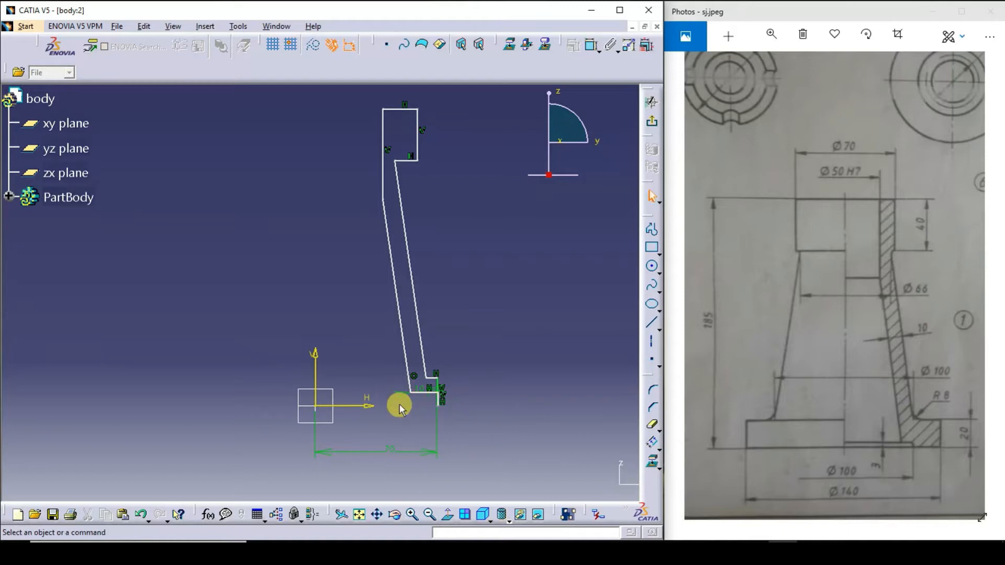
{"action": "left_click_drag", "start_coordinate": [424, 392], "coordinate": [401, 394]}
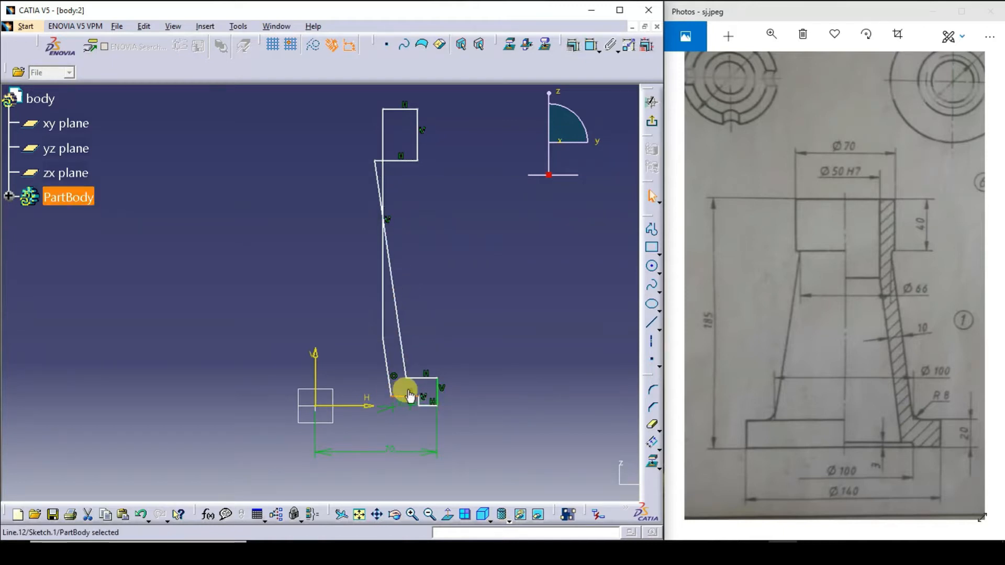
{"action": "left_click_drag", "start_coordinate": [399, 334], "coordinate": [418, 335]}
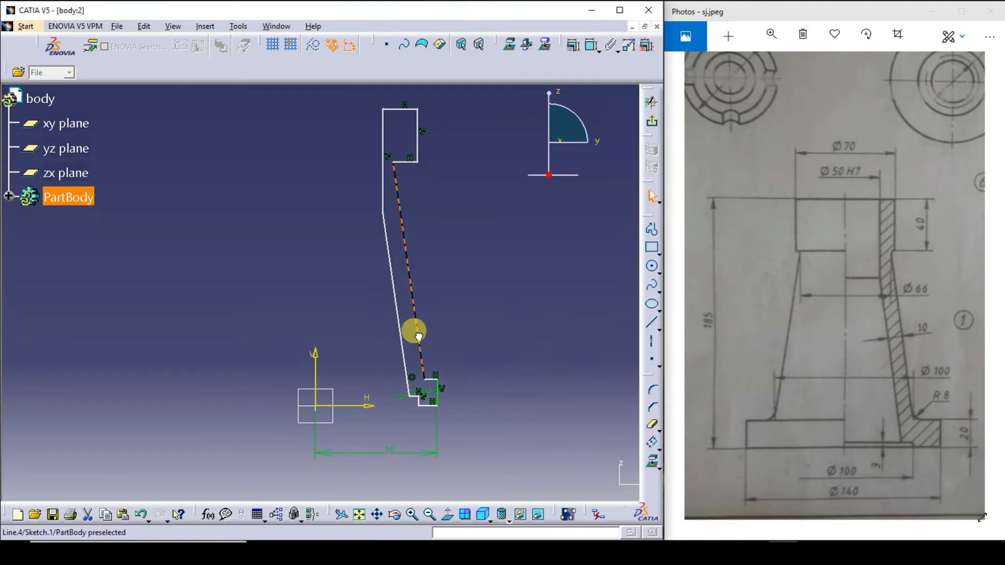
{"action": "left_click", "coordinate": [452, 331]}
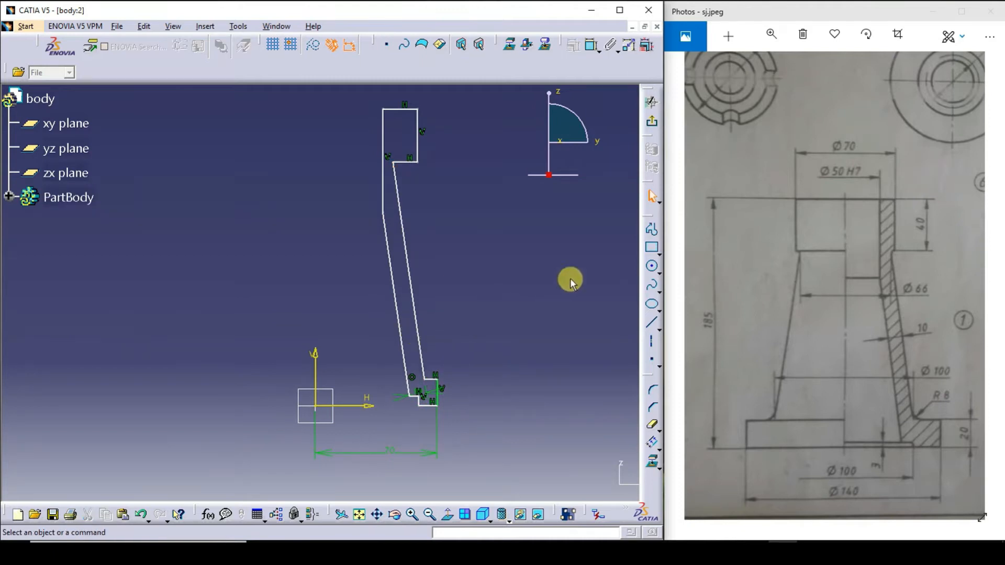
Dimension the recess's short vertical edge from the vertical axis and set the distance to 50 mm.
{"action": "left_click", "coordinate": [592, 46]}
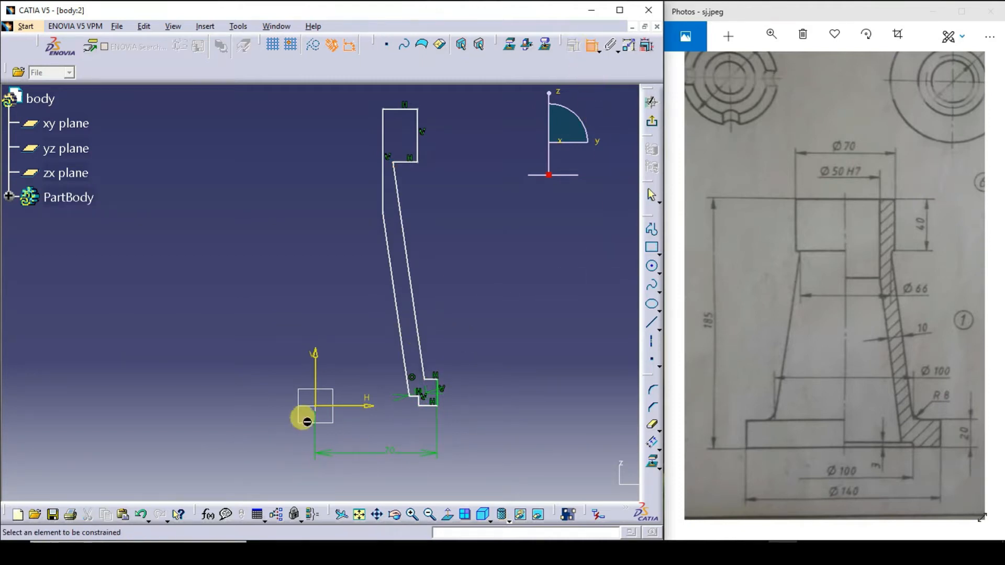
{"action": "left_click", "coordinate": [315, 382]}
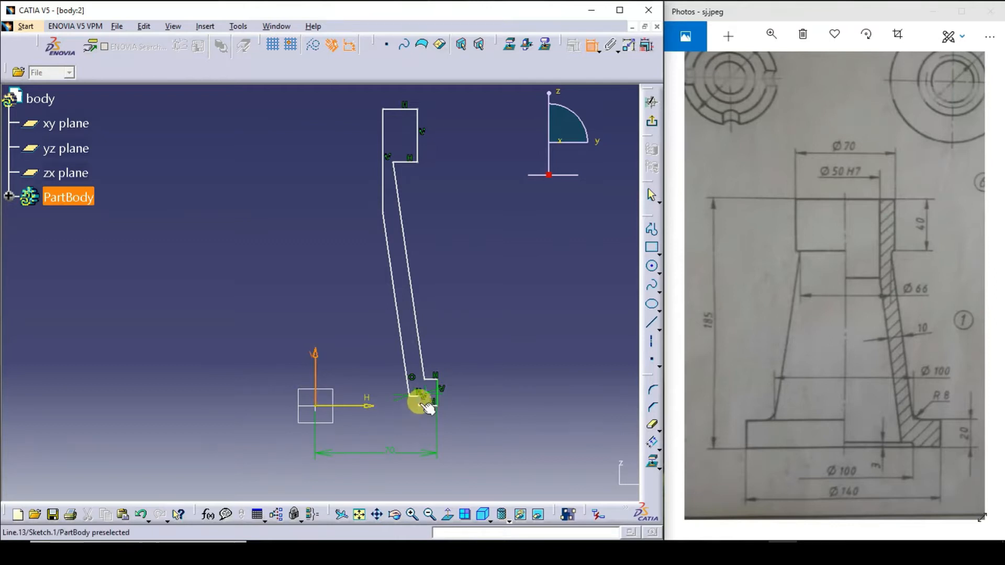
{"action": "left_click", "coordinate": [426, 406]}
{"action": "left_click", "coordinate": [385, 429]}
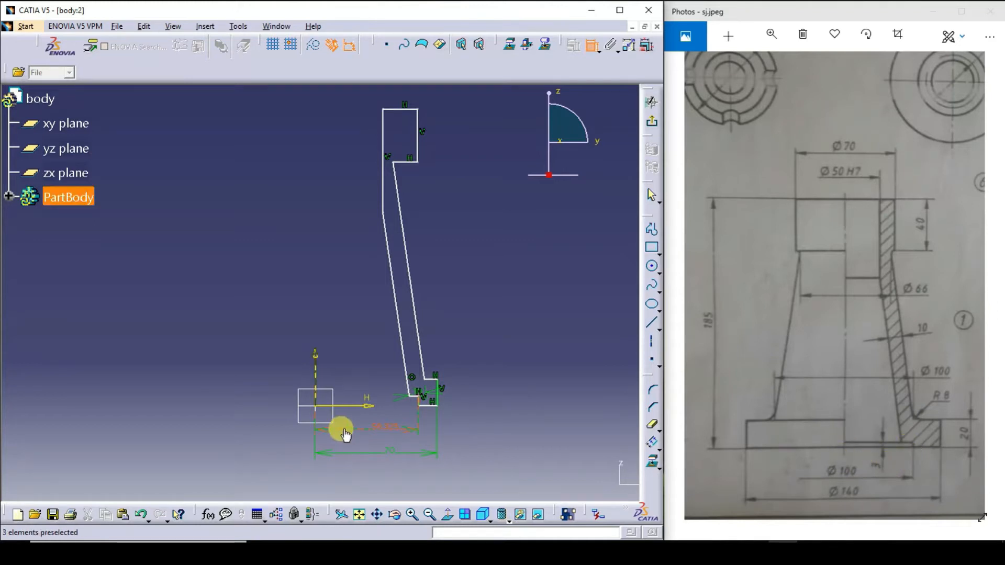
{"action": "double_click", "coordinate": [385, 435]}
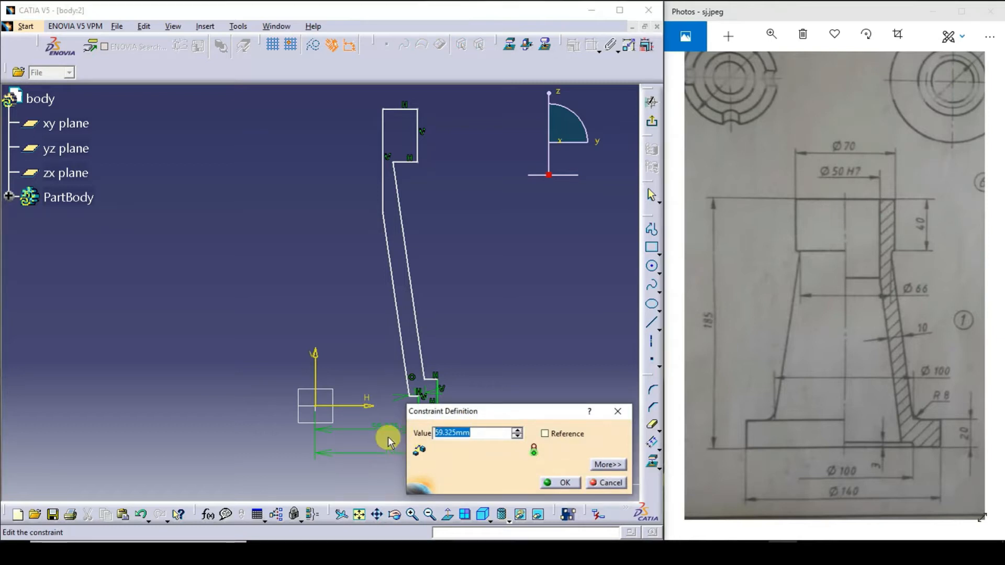
{"action": "type", "text": "5"}
{"action": "key", "text": "Return"}
{"action": "left_click", "coordinate": [387, 439]}
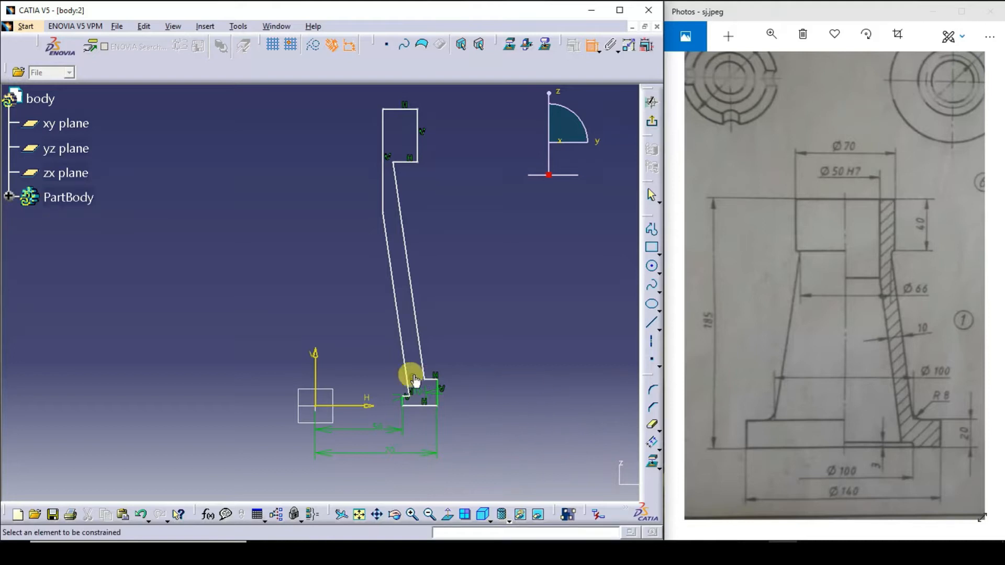
Move the tapered wall inward until its lower end lies on the axis side of the recess's vertical edge.
{"action": "left_click", "coordinate": [402, 355]}
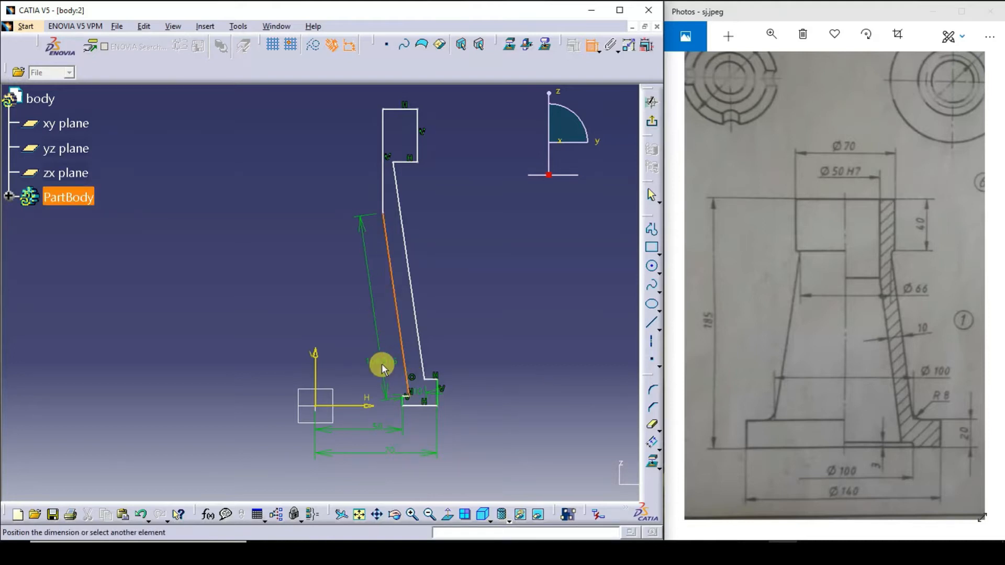
{"action": "key", "text": "Escape"}
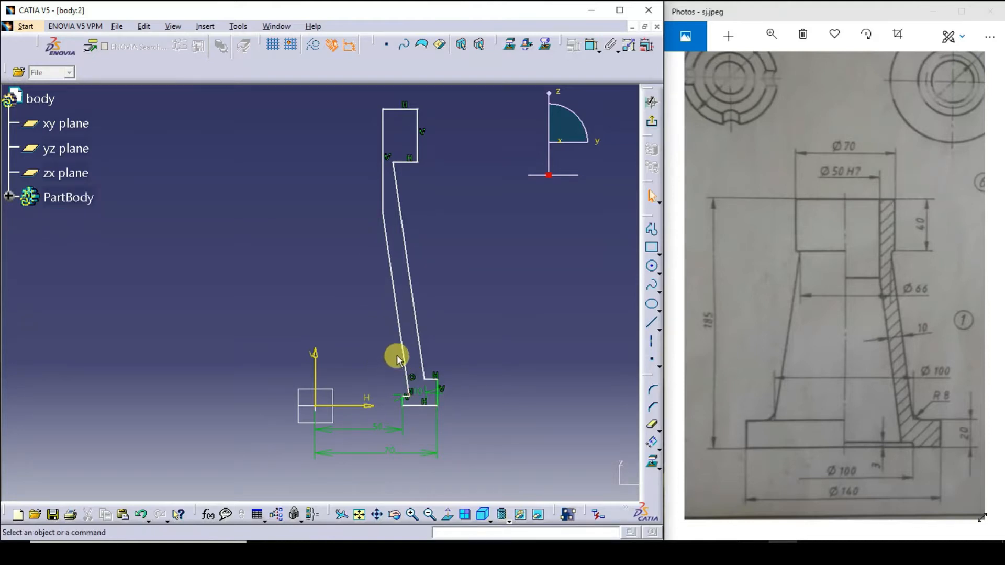
{"action": "mouse_move", "coordinate": [400, 350]}
{"action": "left_mouse_down"}
{"action": "mouse_move", "coordinate": [375, 344]}
{"action": "mouse_move", "coordinate": [381, 349]}
{"action": "left_mouse_up"}
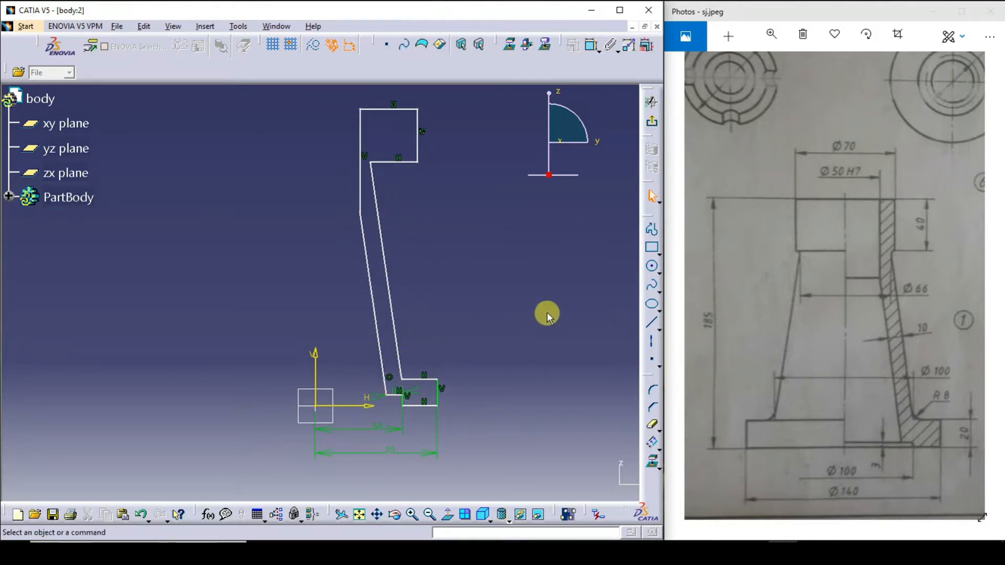
Dimension the length of the recess's short vertical edge at the flange underside and set it to 3 mm.
{"action": "left_click", "coordinate": [590, 46]}
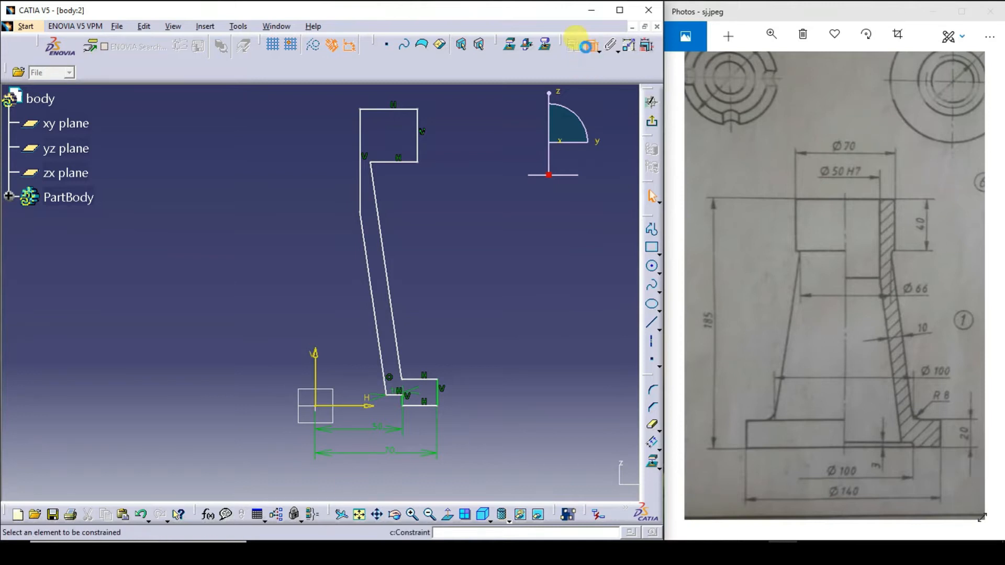
{"action": "left_click", "coordinate": [403, 402]}
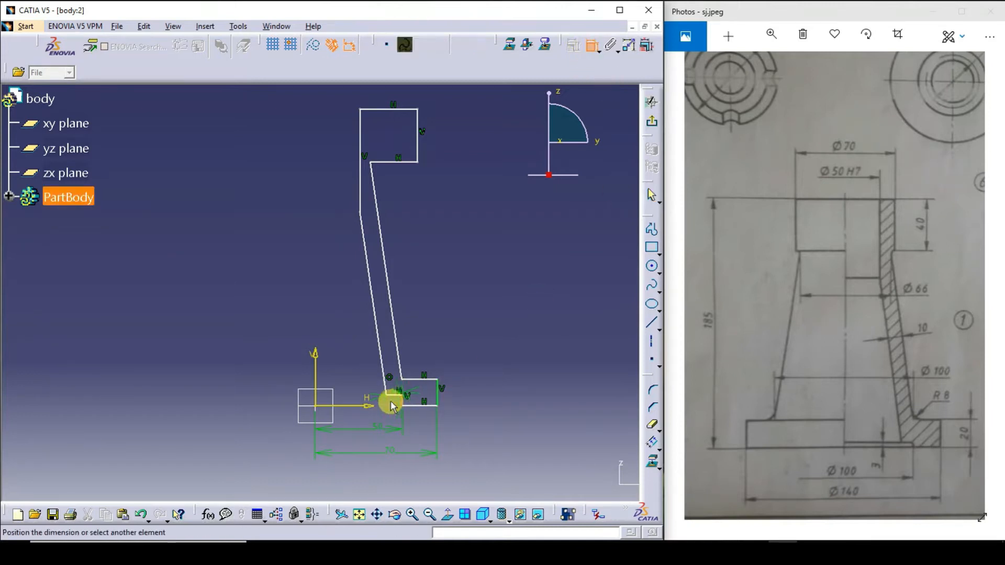
{"action": "left_click", "coordinate": [382, 406]}
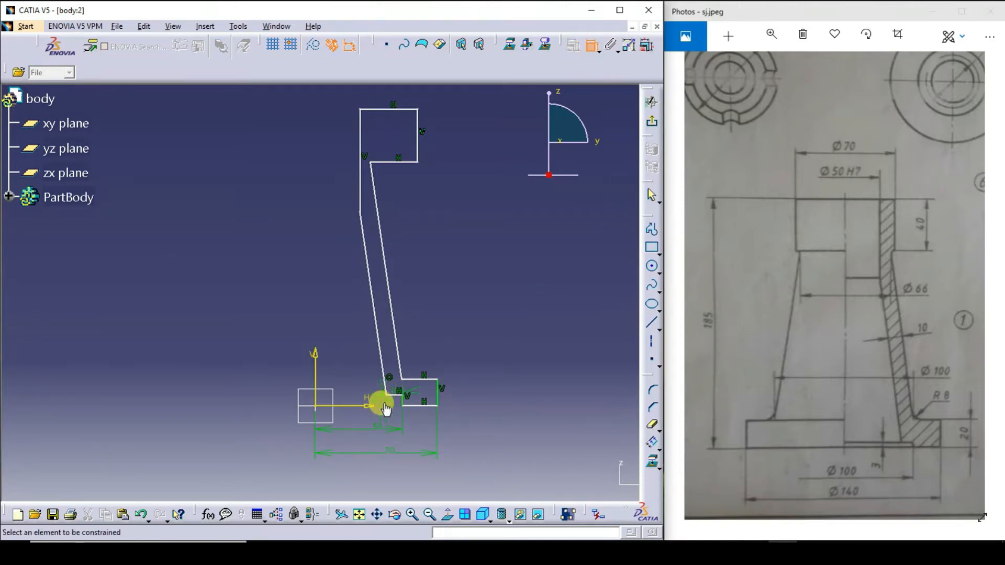
{"action": "double_click", "coordinate": [386, 409]}
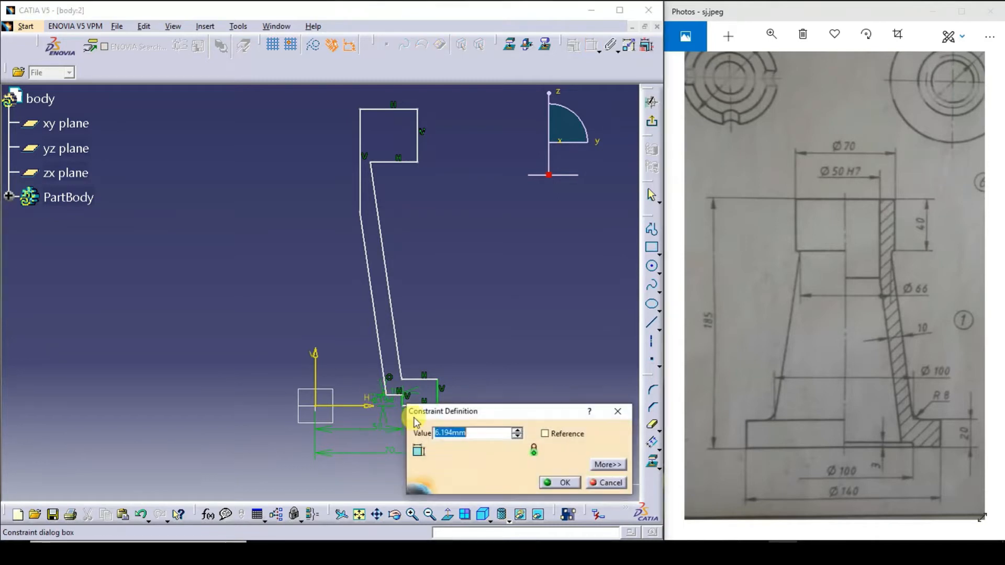
{"action": "type", "text": "3"}
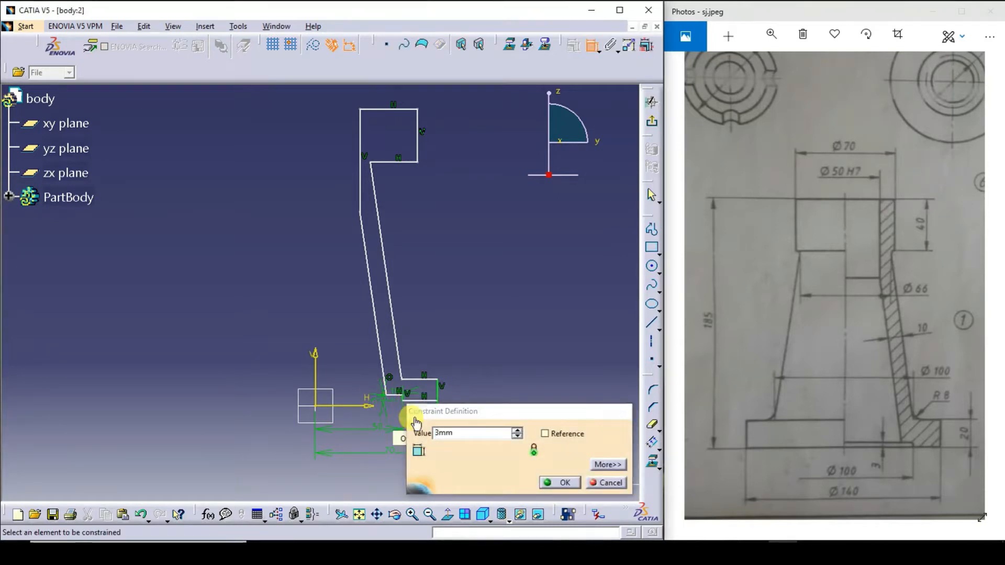
{"action": "key", "text": "Return"}
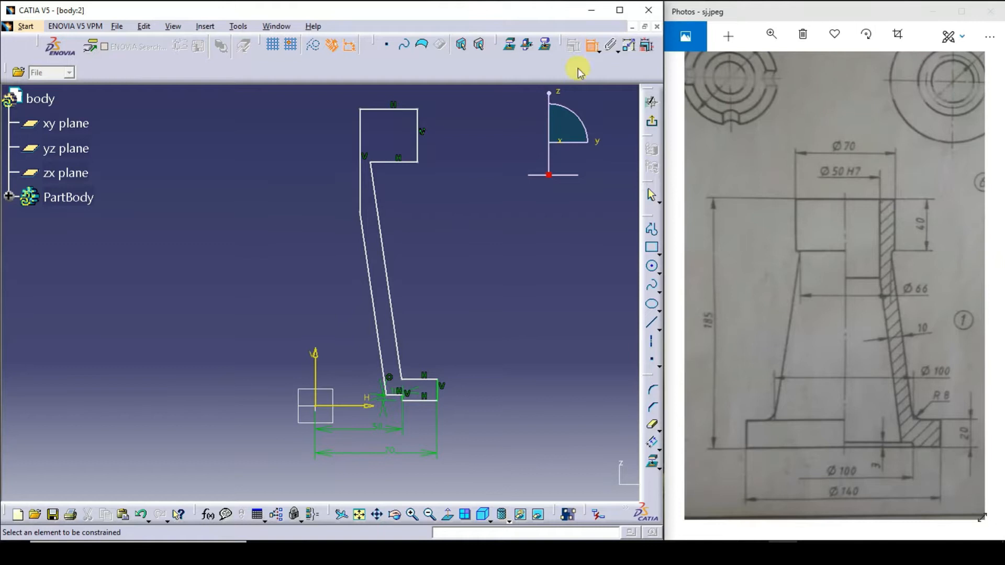
{"action": "left_click", "coordinate": [593, 45]}
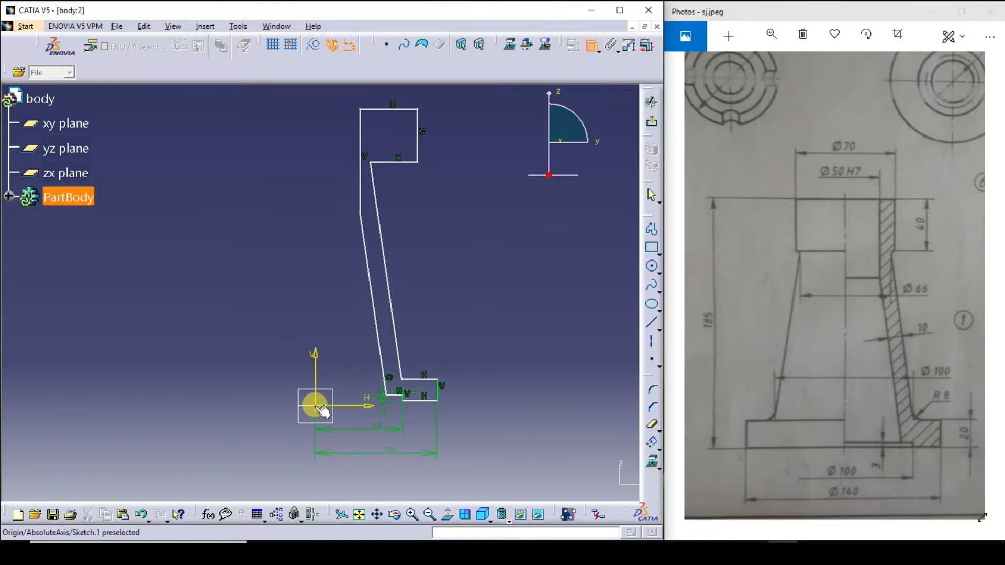
{"action": "left_click", "coordinate": [313, 373]}
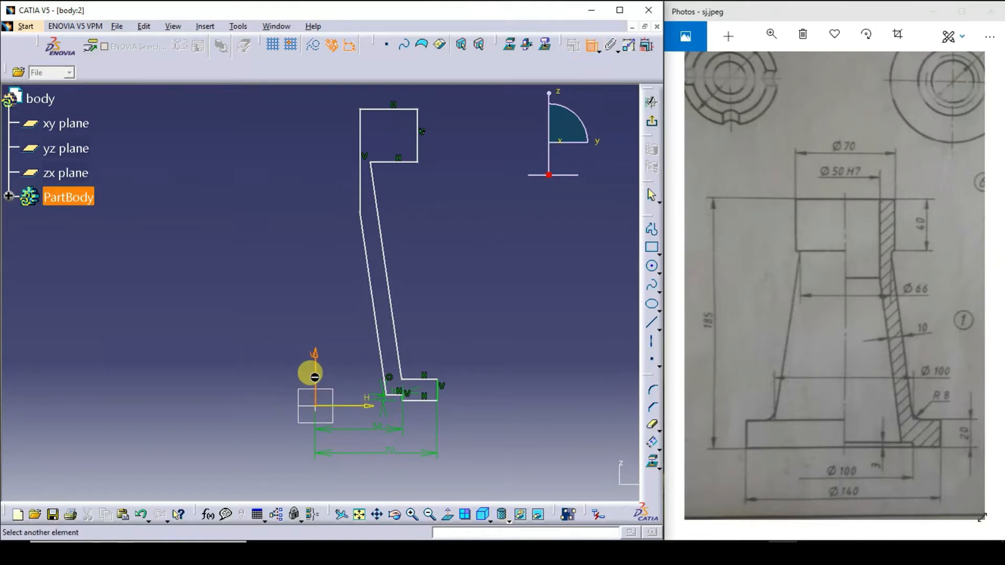
{"action": "left_click", "coordinate": [401, 381]}
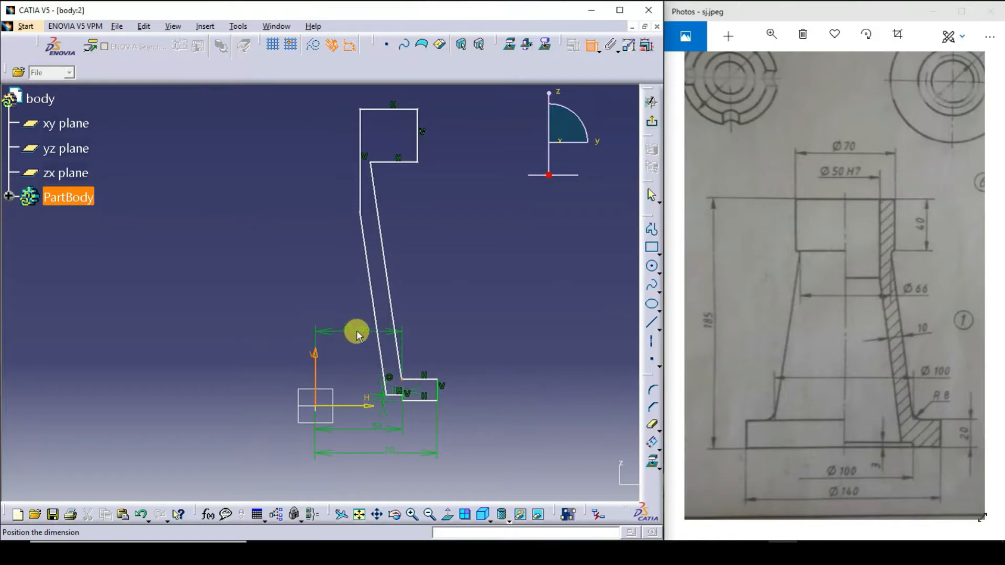
{"action": "key", "text": "Escape"}
Dimension the corner where the outer tapered wall meets the flange's upper edge from the vertical axis, and set the distance to 50 mm.
{"action": "left_click", "coordinate": [318, 376]}
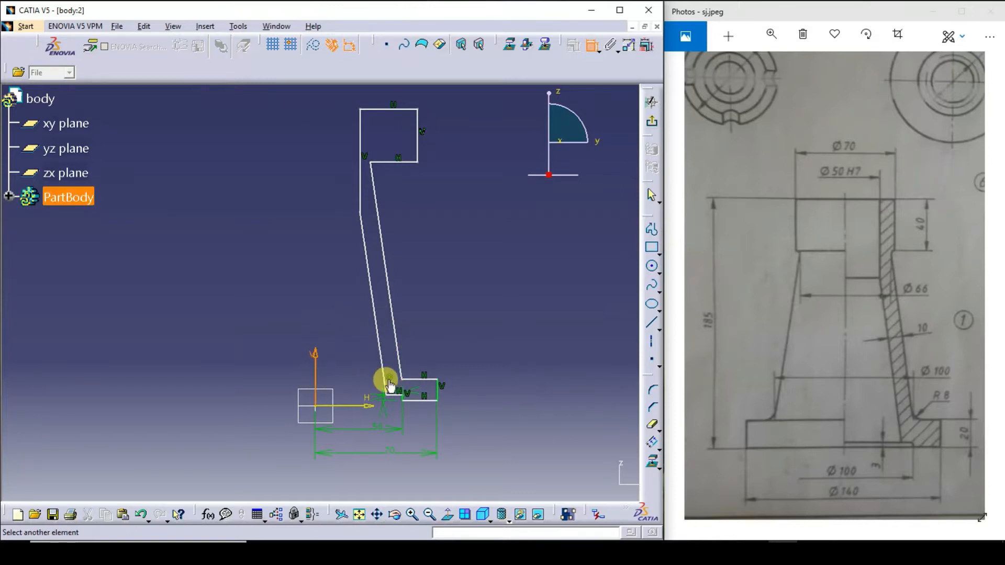
{"action": "left_click", "coordinate": [402, 379]}
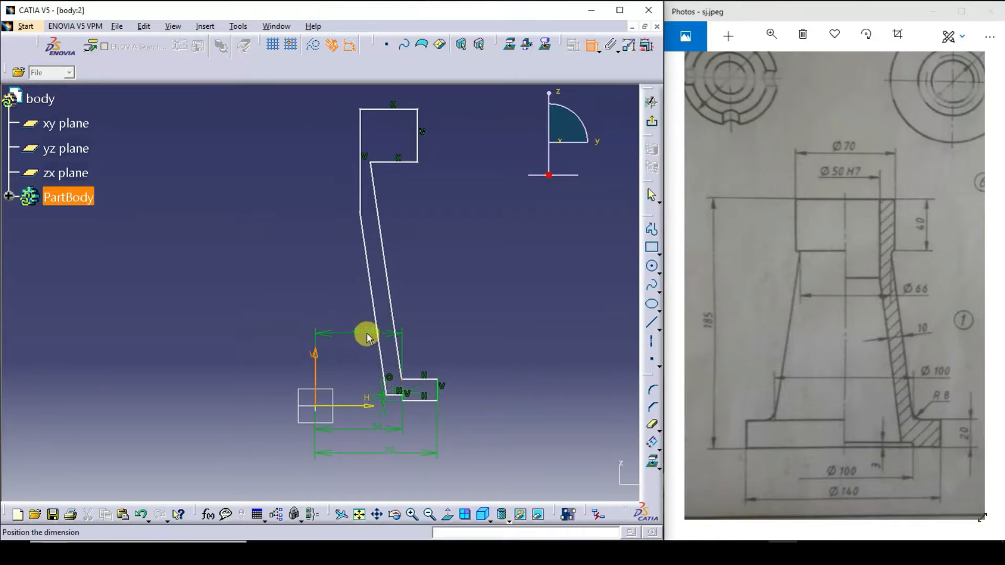
{"action": "left_click", "coordinate": [366, 332]}
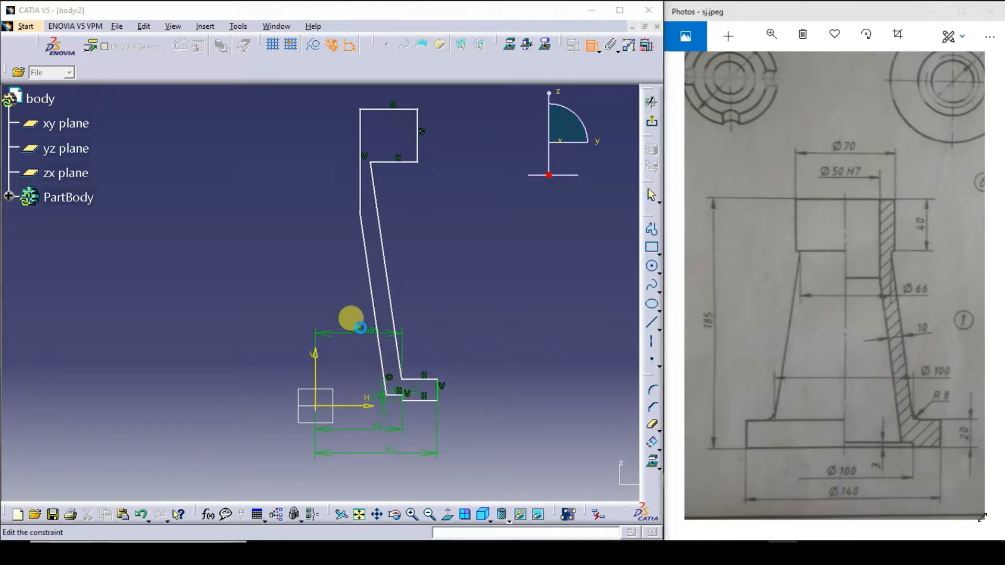
{"action": "double_click", "coordinate": [361, 328]}
{"action": "type", "text": "50mm"}
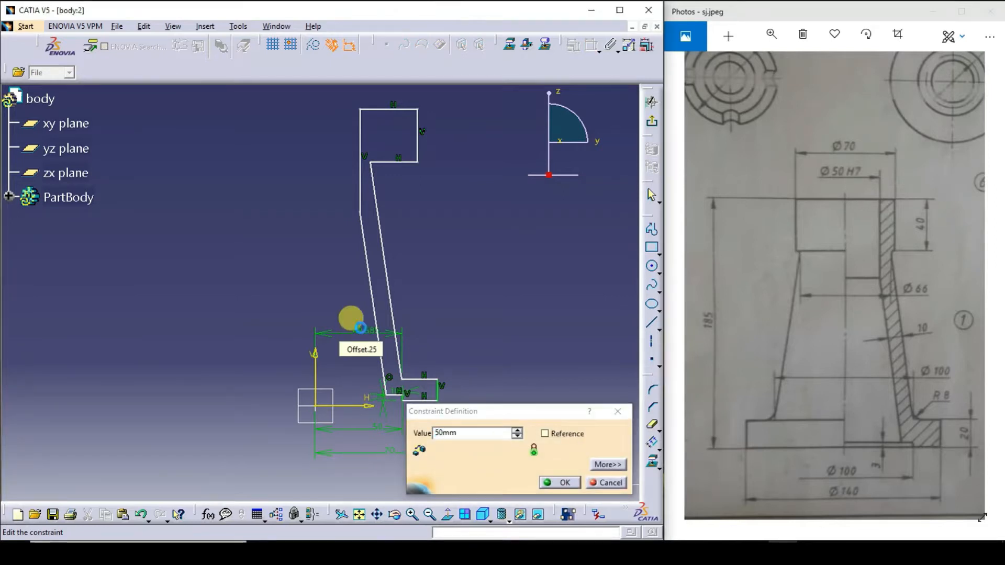
{"action": "key", "text": "Return"}
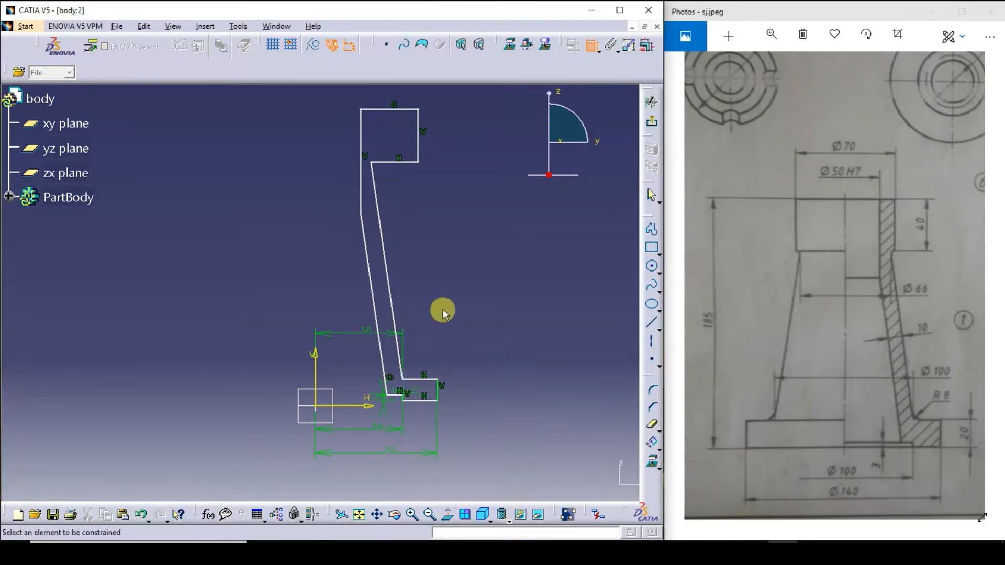
Dimension the height of the flange's outer vertical edge and set it to 20 mm.
{"action": "left_click", "coordinate": [438, 390]}
{"action": "left_click", "coordinate": [501, 391]}
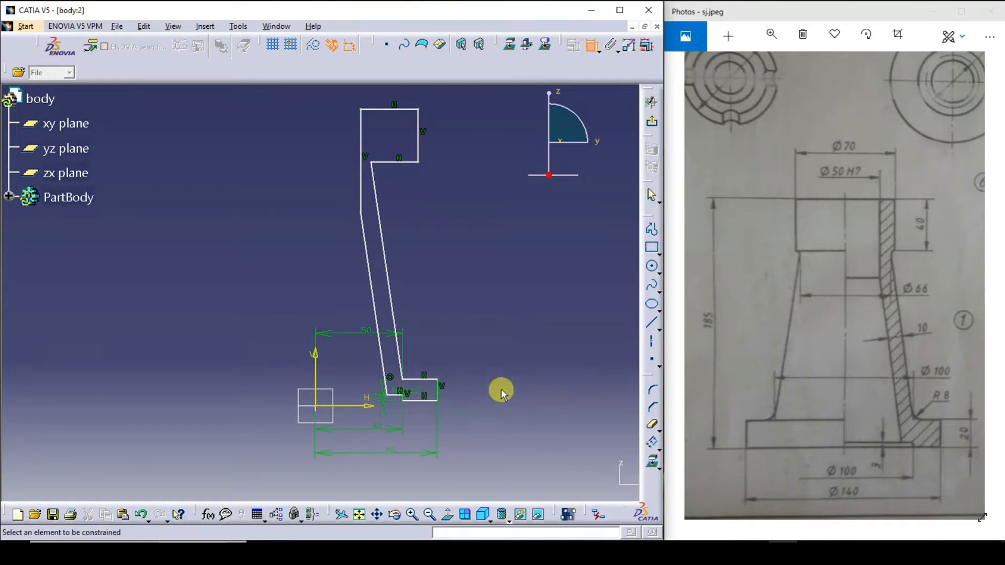
{"action": "left_click", "coordinate": [438, 390]}
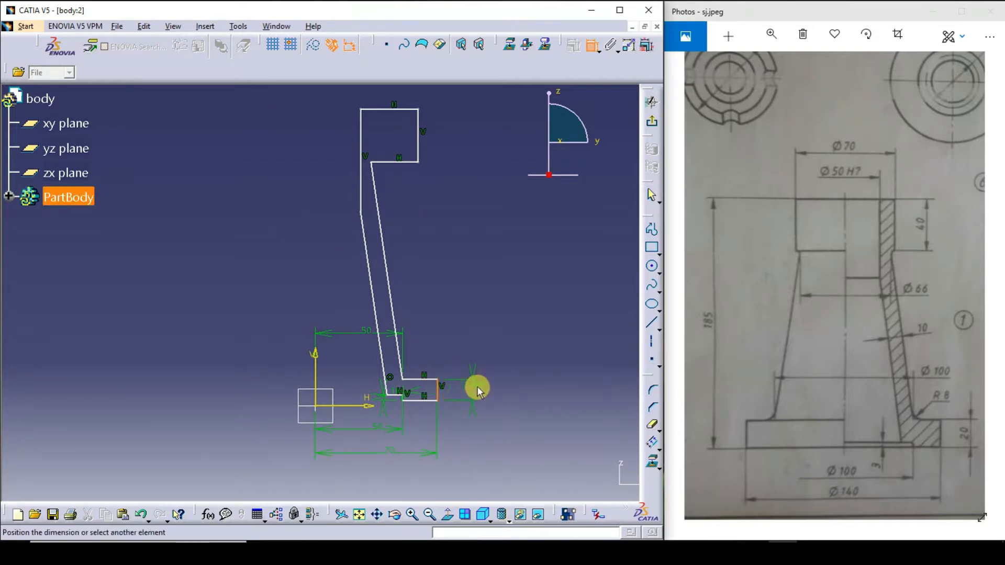
{"action": "left_click", "coordinate": [476, 391]}
{"action": "double_click", "coordinate": [478, 391]}
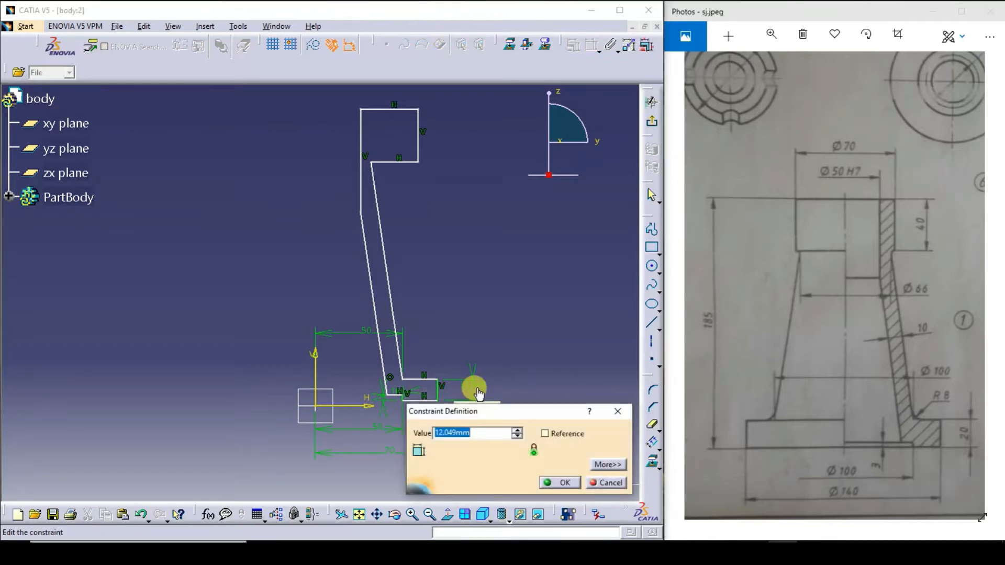
{"action": "type", "text": "2"}
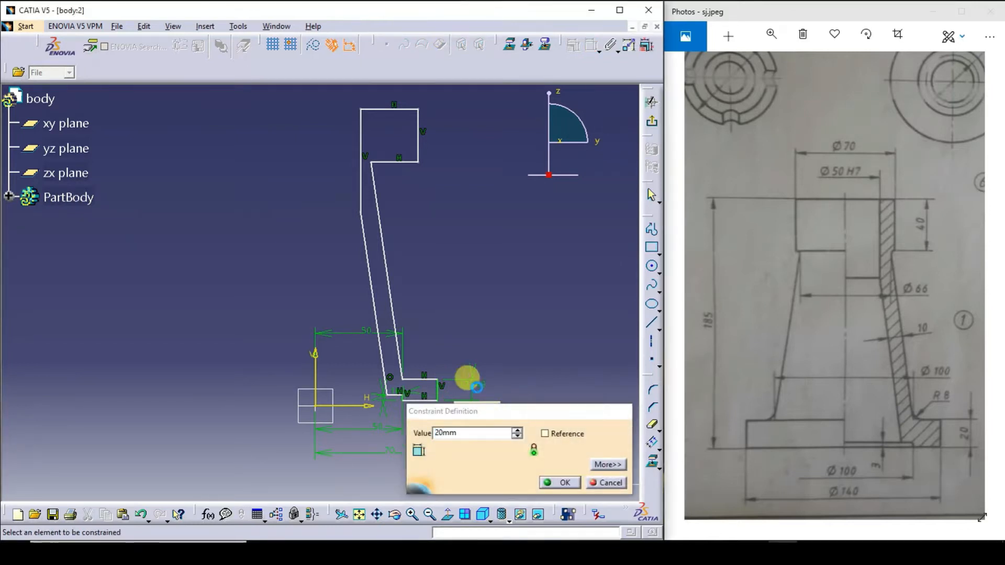
{"action": "key", "text": "Return"}
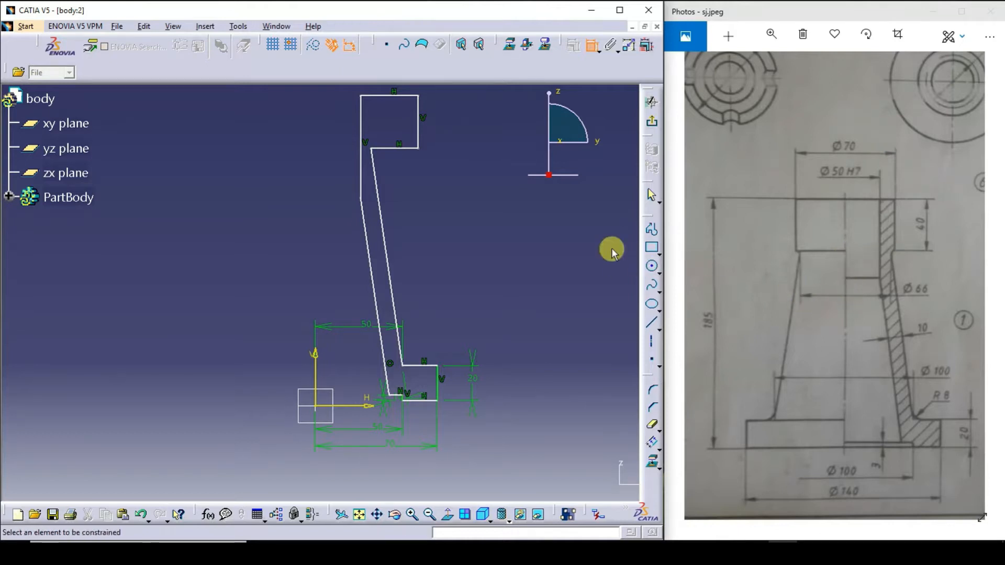
{"action": "left_click", "coordinate": [315, 351]}
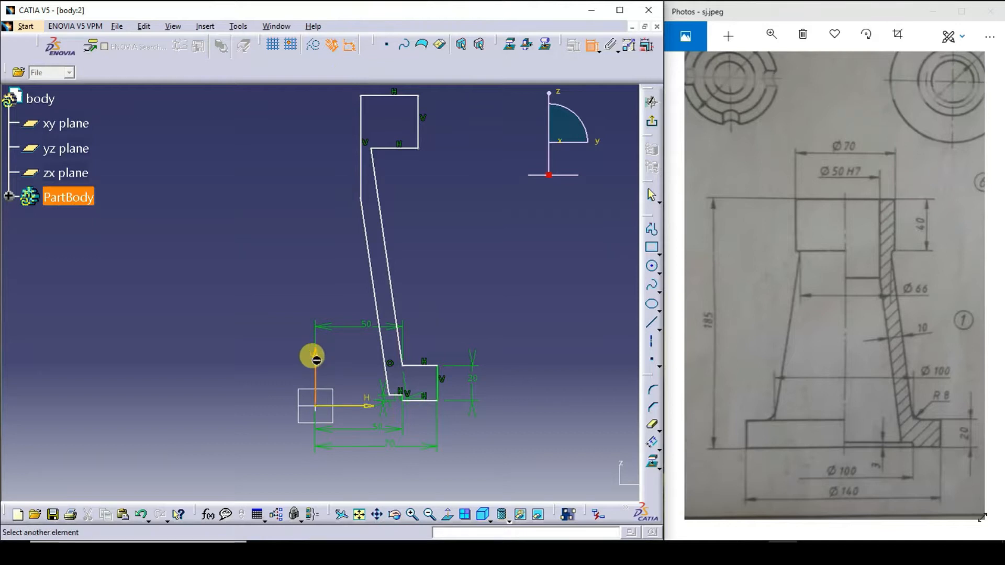
{"action": "left_click", "coordinate": [372, 149]}
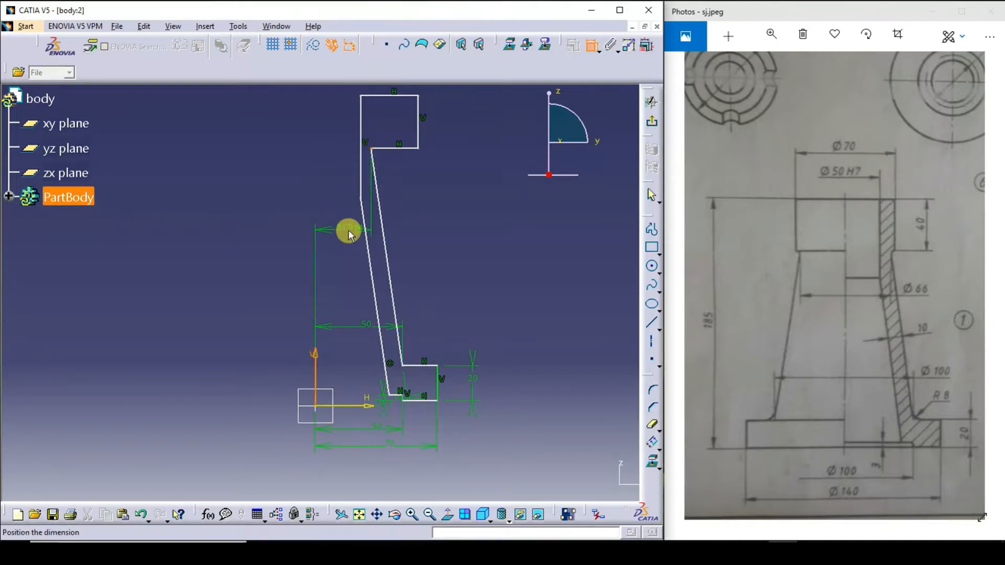
{"action": "key", "text": "Escape"}
Dimension the upper end of the outer tapered wall, below the collar, from the vertical axis and set the distance to 33 mm.
{"action": "left_click", "coordinate": [315, 356]}
{"action": "left_click", "coordinate": [372, 151]}
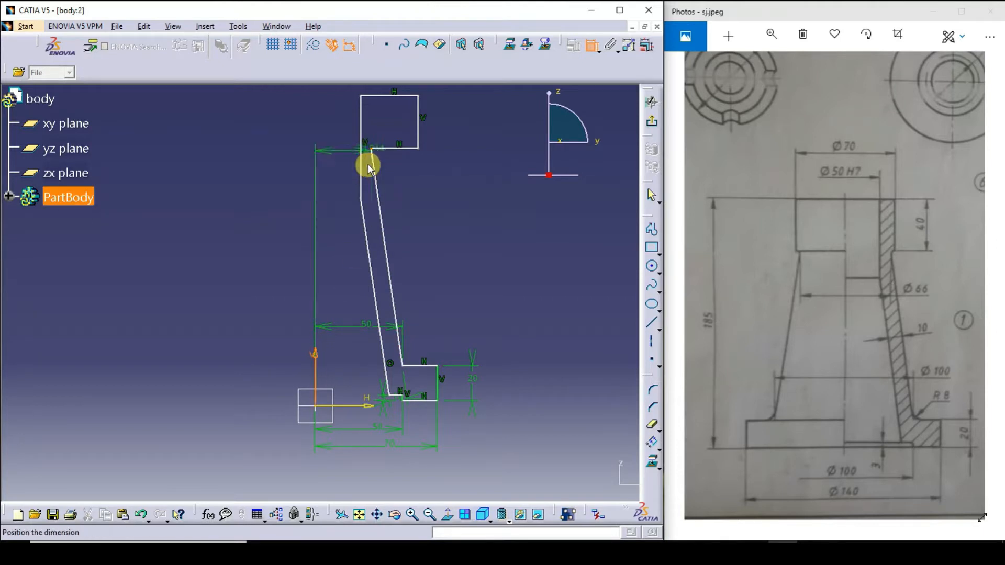
{"action": "left_click", "coordinate": [338, 224]}
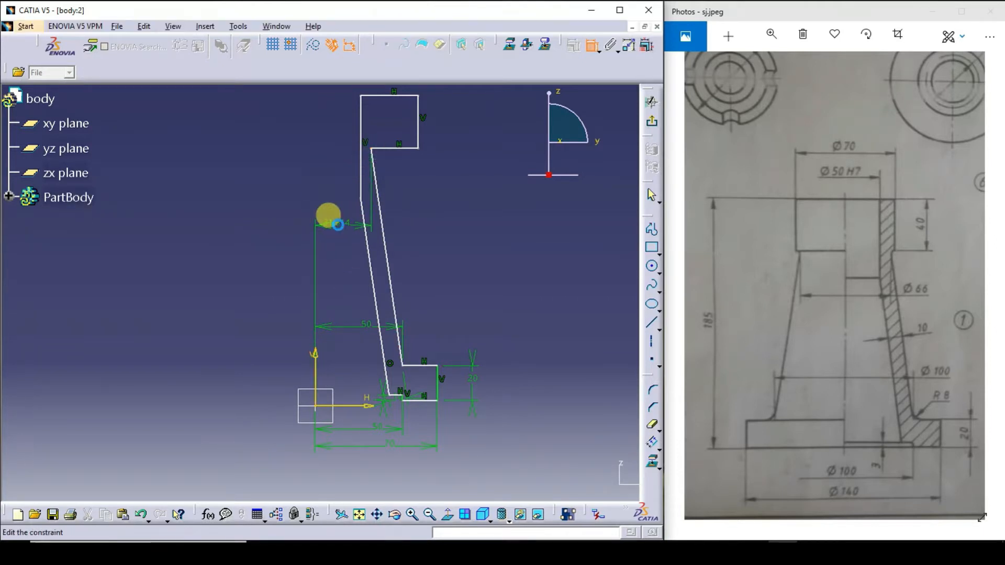
{"action": "double_click", "coordinate": [338, 226]}
{"action": "type", "text": "33"}
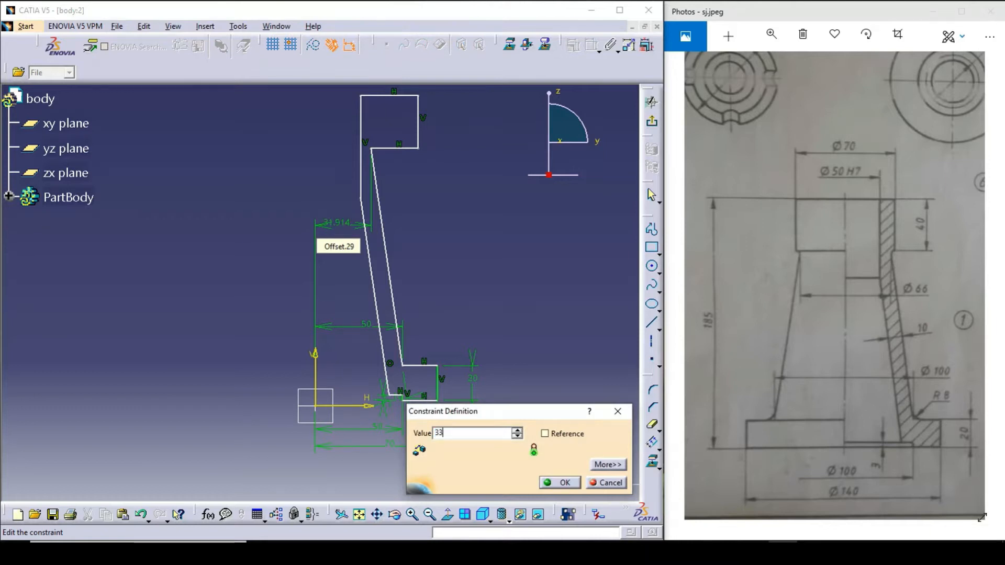
{"action": "key", "text": "Return"}
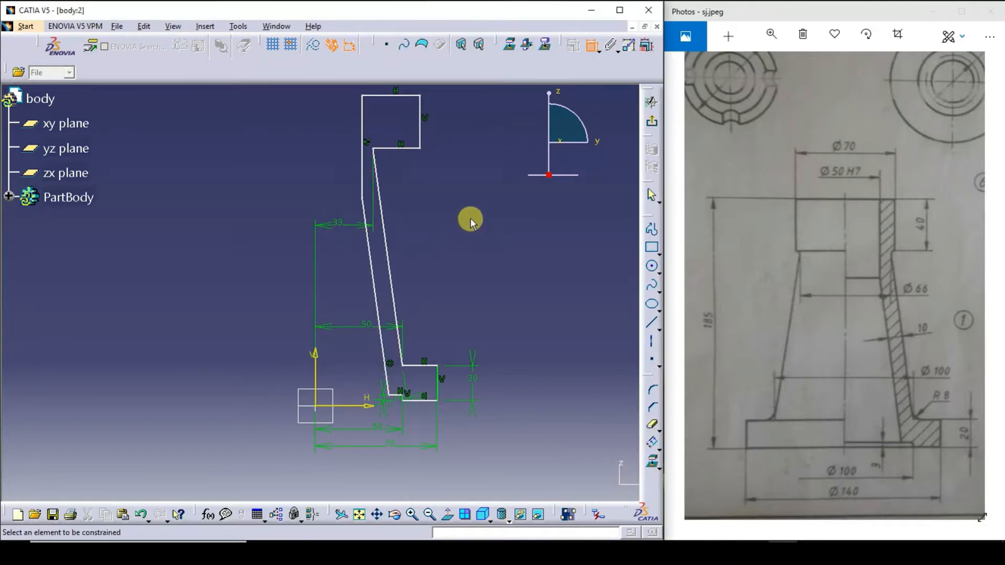
{"action": "left_click", "coordinate": [316, 361]}
{"action": "left_click", "coordinate": [419, 95]}
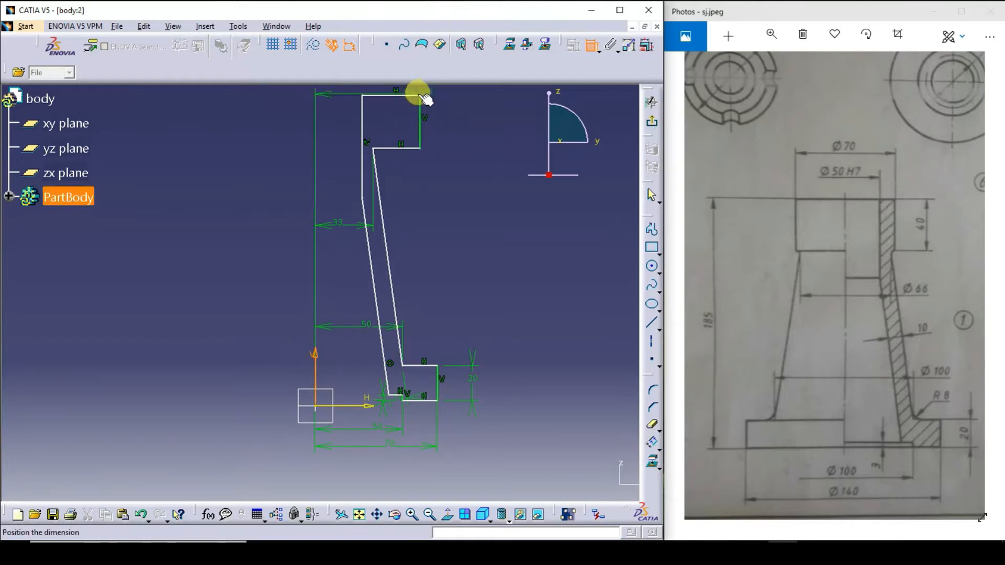
{"action": "key", "text": "Escape"}
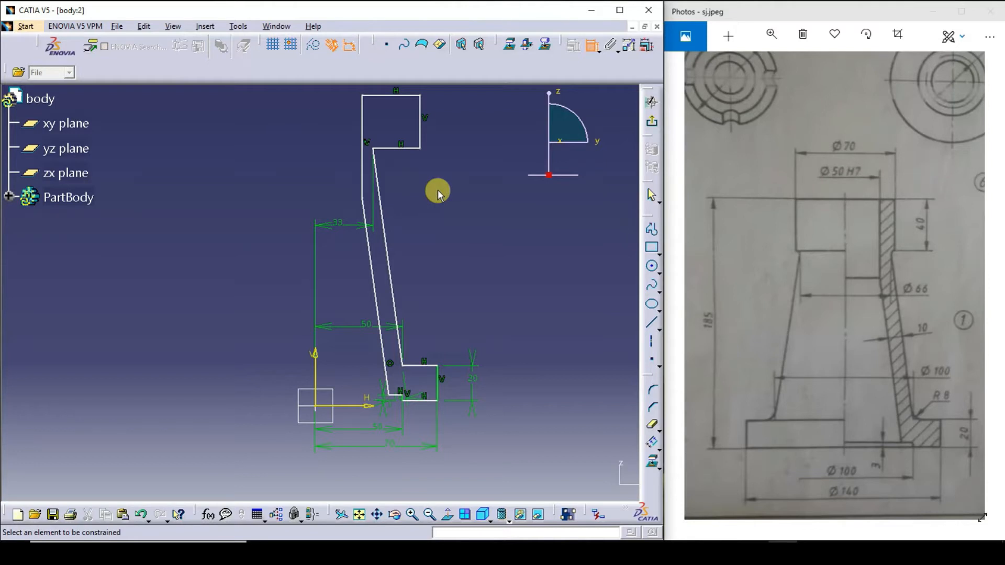
{"action": "left_click", "coordinate": [378, 514]}
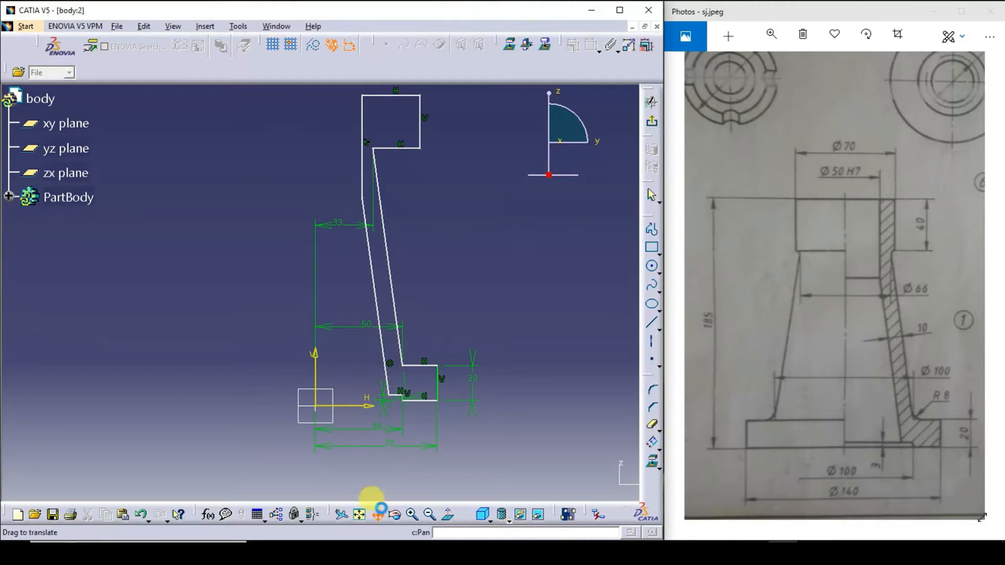
{"action": "left_click_drag", "start_coordinate": [478, 222], "coordinate": [479, 280]}
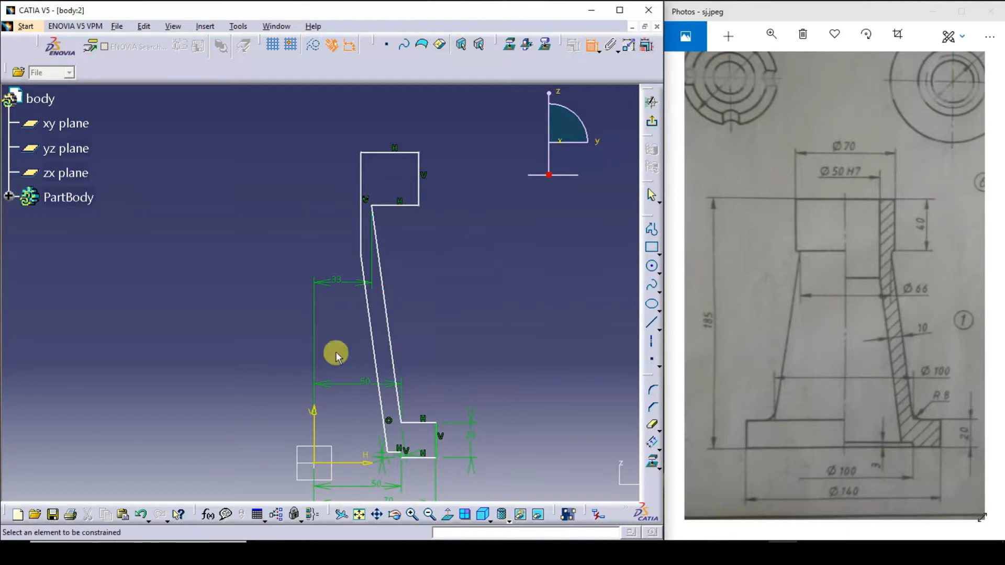
{"action": "left_click", "coordinate": [312, 431]}
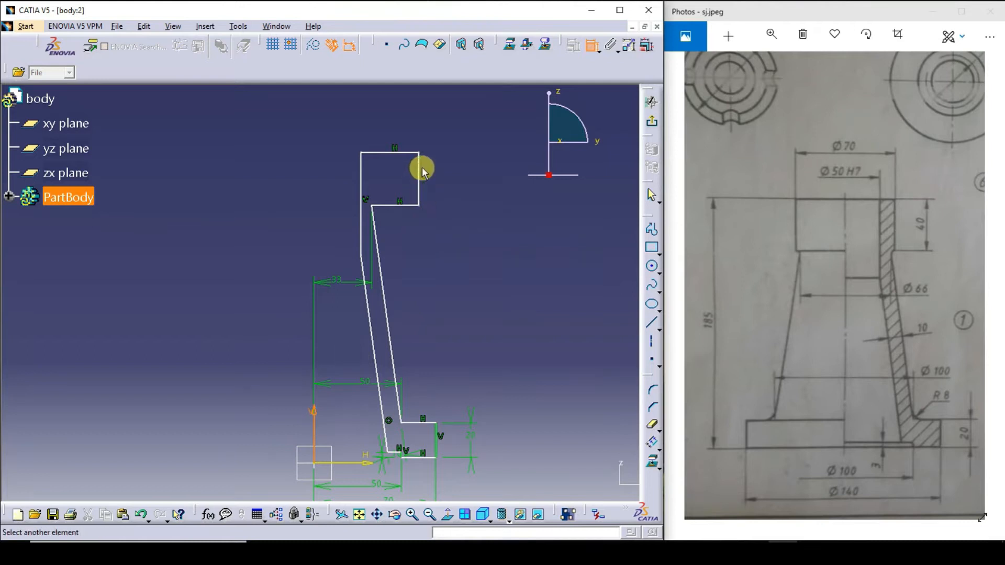
{"action": "left_click", "coordinate": [419, 159]}
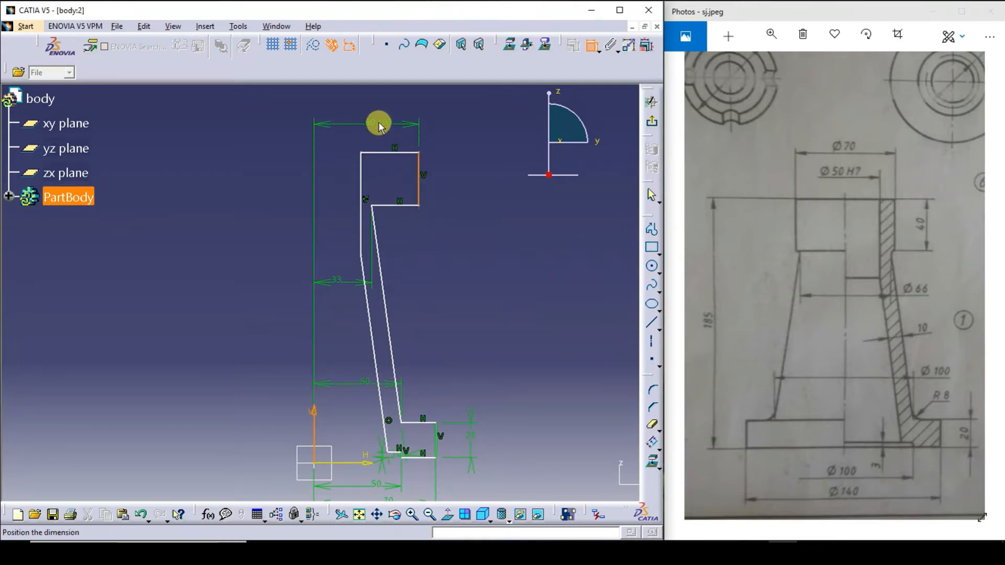
{"action": "left_click", "coordinate": [378, 123]}
Dimension the collar's outer vertical edge from the vertical axis and set the distance to 35 mm.
{"action": "left_click", "coordinate": [313, 415]}
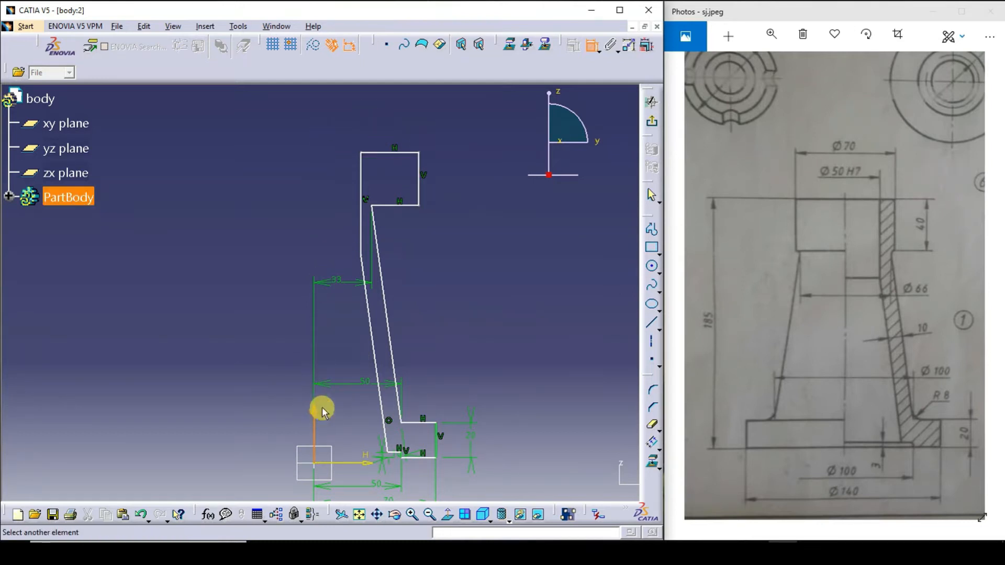
{"action": "left_click", "coordinate": [418, 177]}
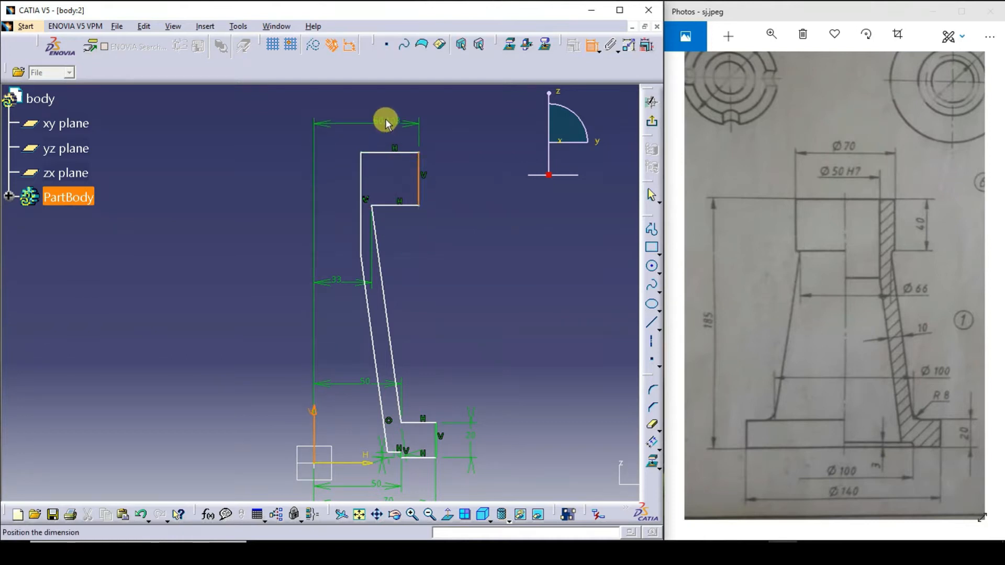
{"action": "left_click", "coordinate": [382, 116]}
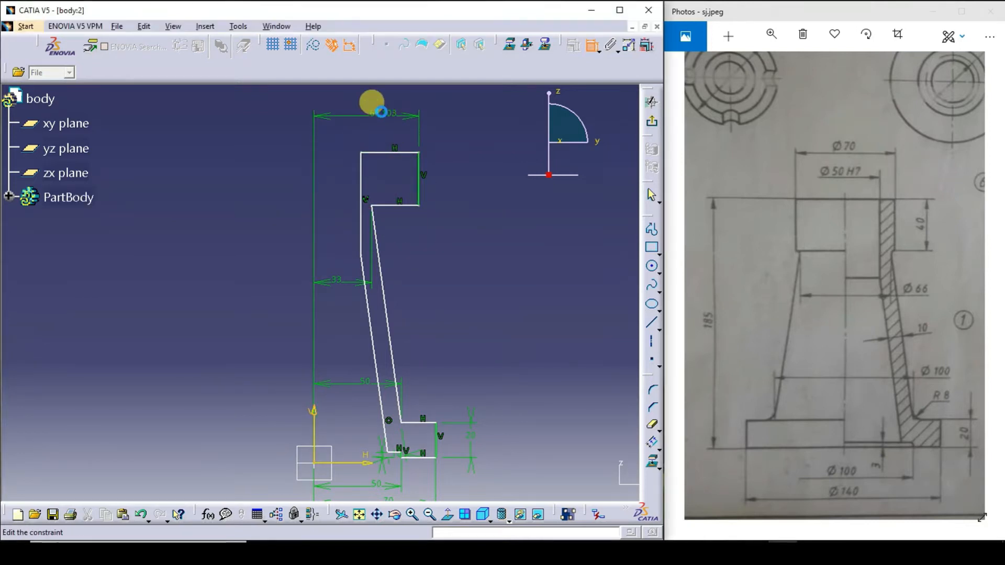
{"action": "double_click", "coordinate": [382, 114]}
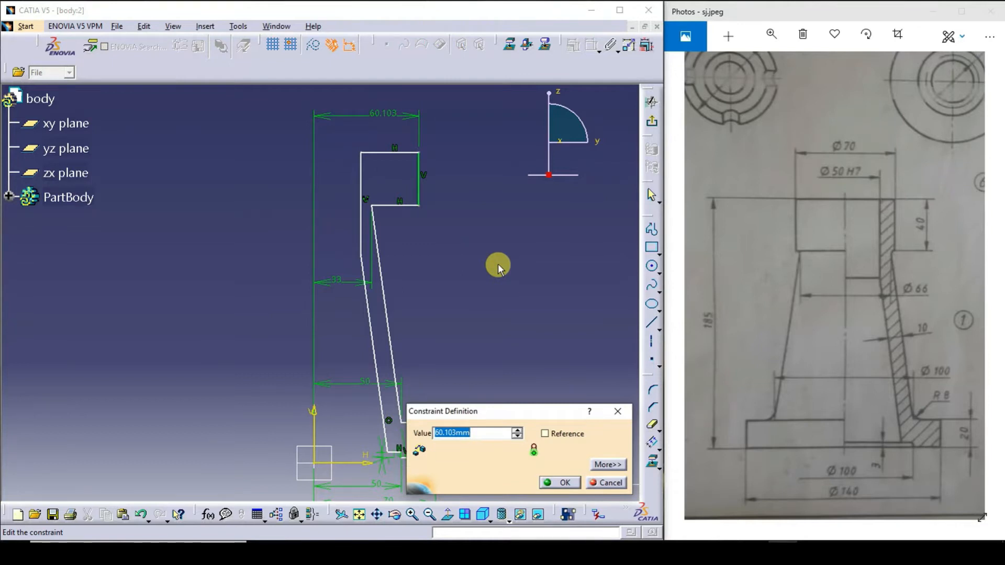
{"action": "type", "text": "35"}
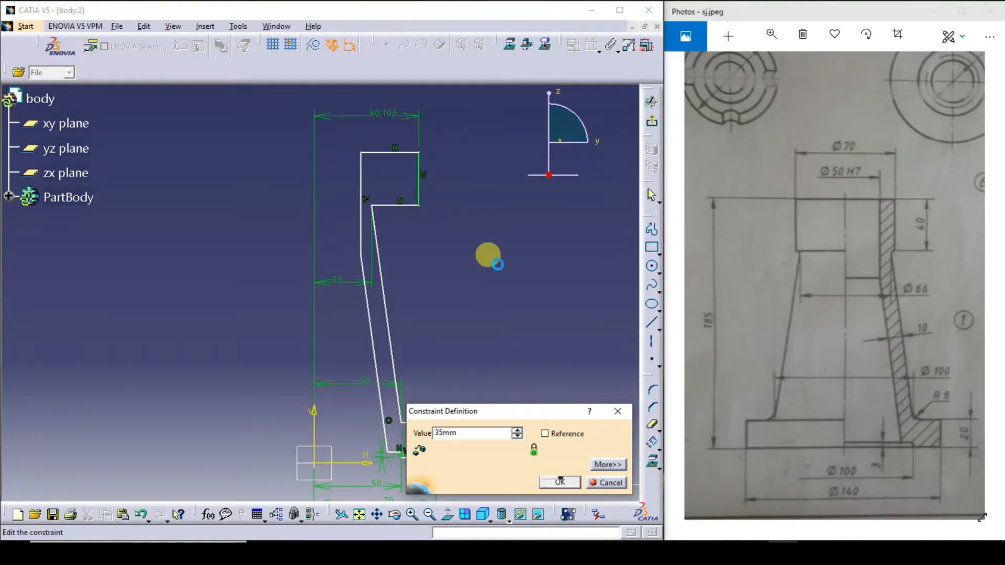
{"action": "key", "text": "Return"}
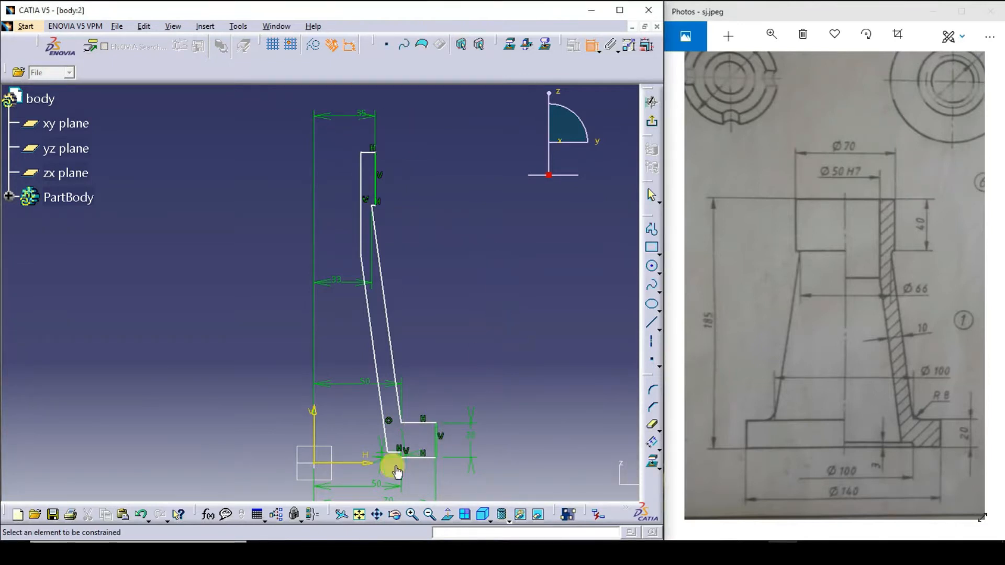
{"action": "left_click", "coordinate": [314, 435]}
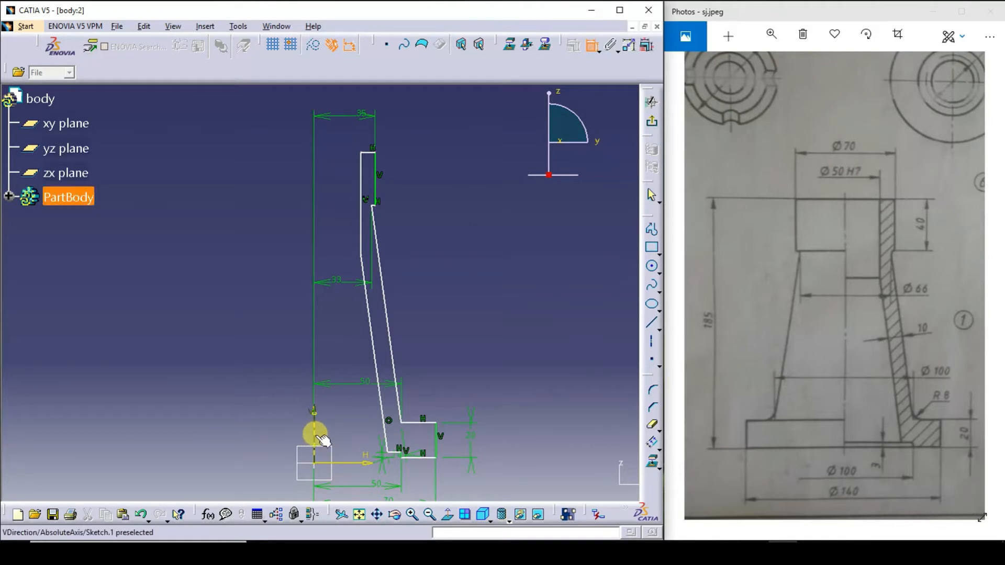
{"action": "left_click", "coordinate": [361, 154]}
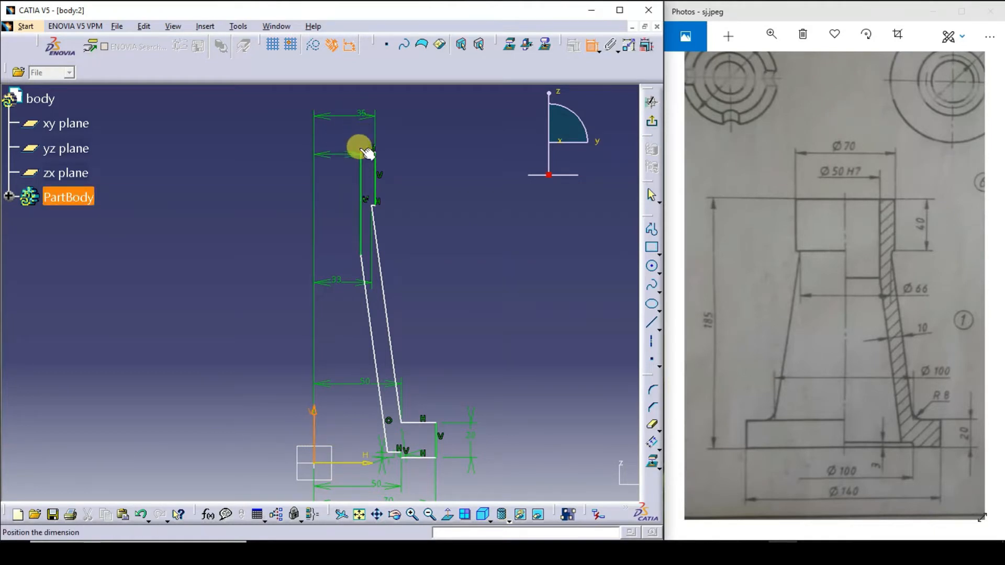
{"action": "key", "text": "Escape"}
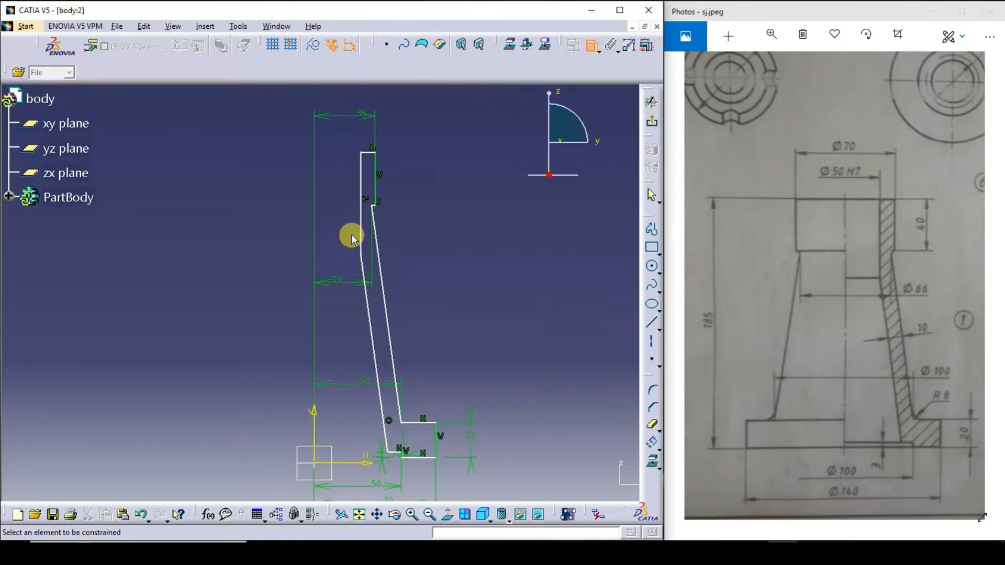
Dimension the inner vertical bore edge from the vertical axis and set the distance to 25 mm.
{"action": "left_click", "coordinate": [313, 427]}
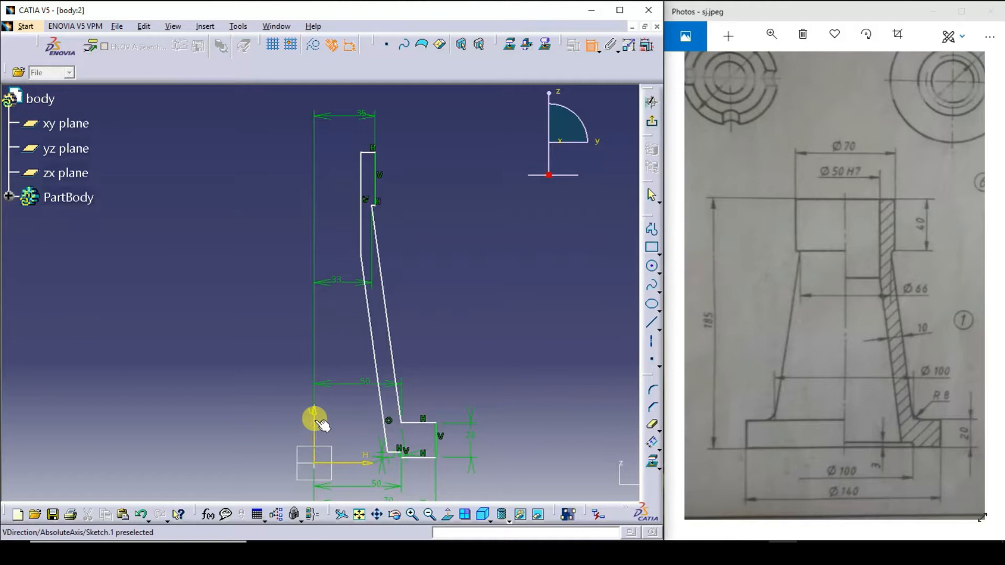
{"action": "left_click", "coordinate": [361, 156]}
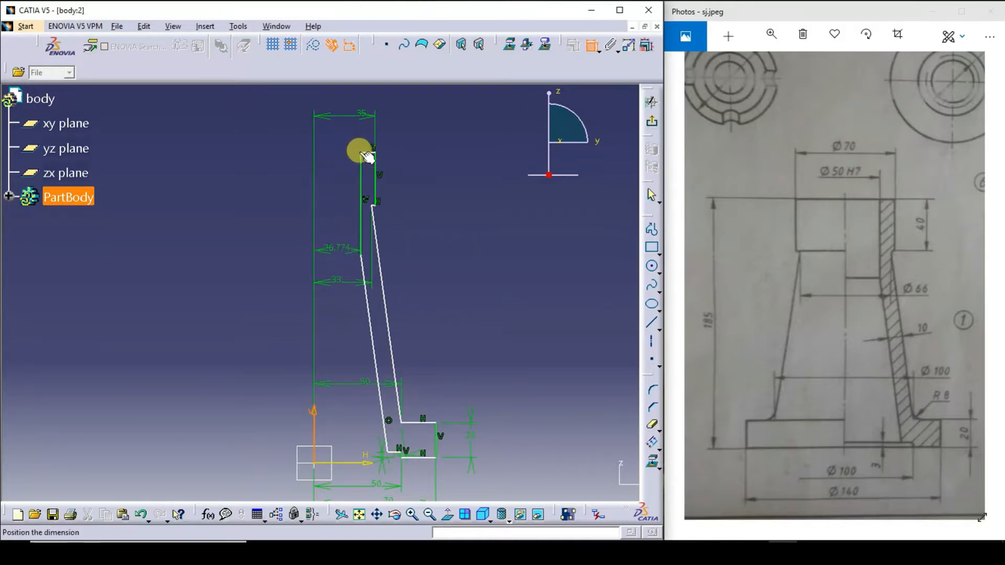
{"action": "left_click", "coordinate": [343, 151]}
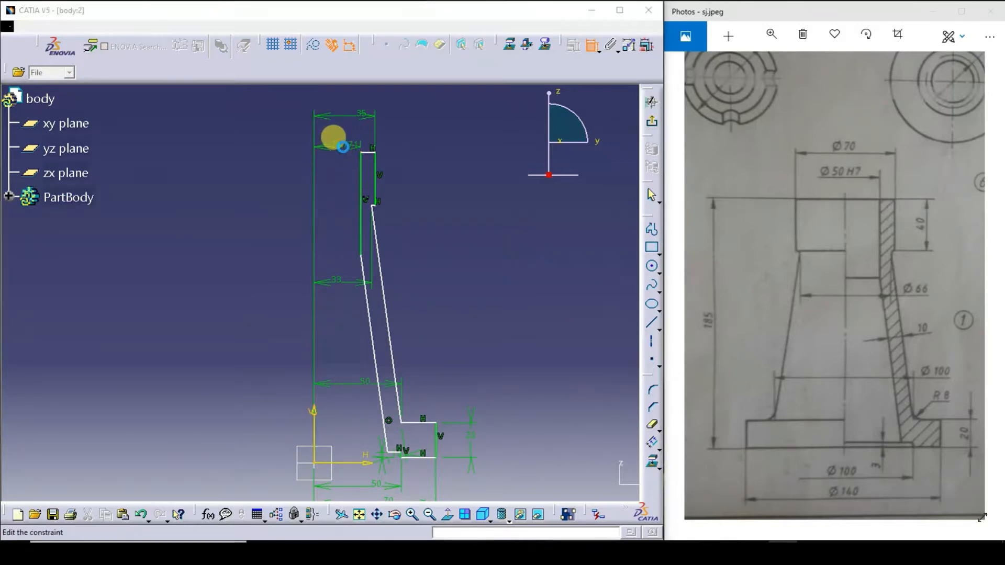
{"action": "double_click", "coordinate": [345, 152]}
{"action": "type", "text": "2"}
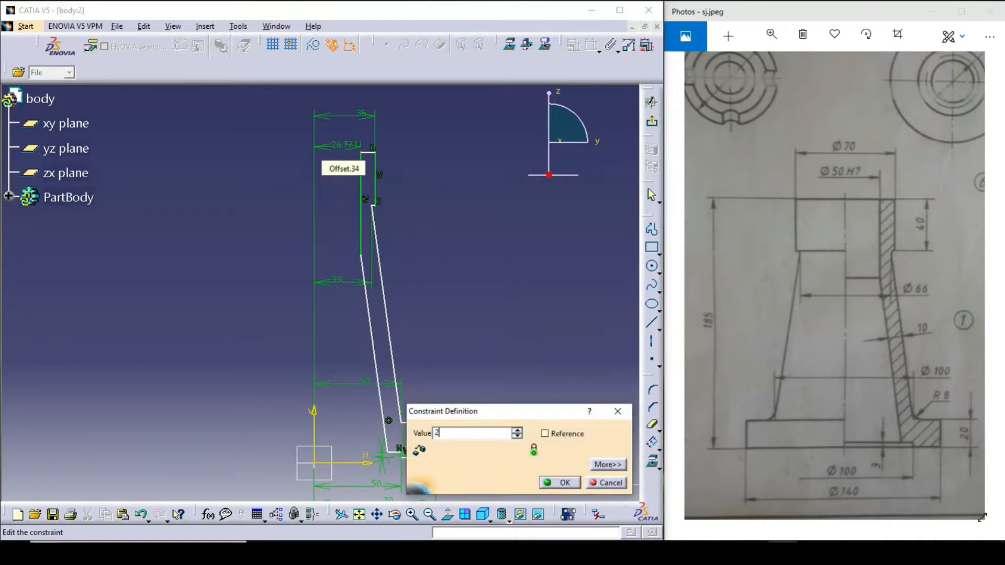
{"action": "type", "text": "5"}
{"action": "key", "text": "Return"}
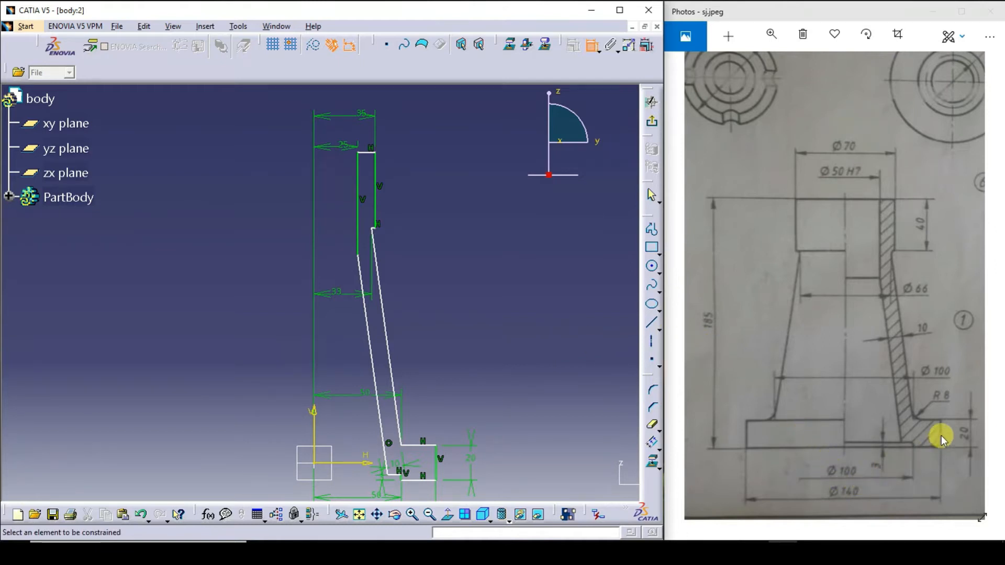
{"action": "left_click", "coordinate": [423, 480]}
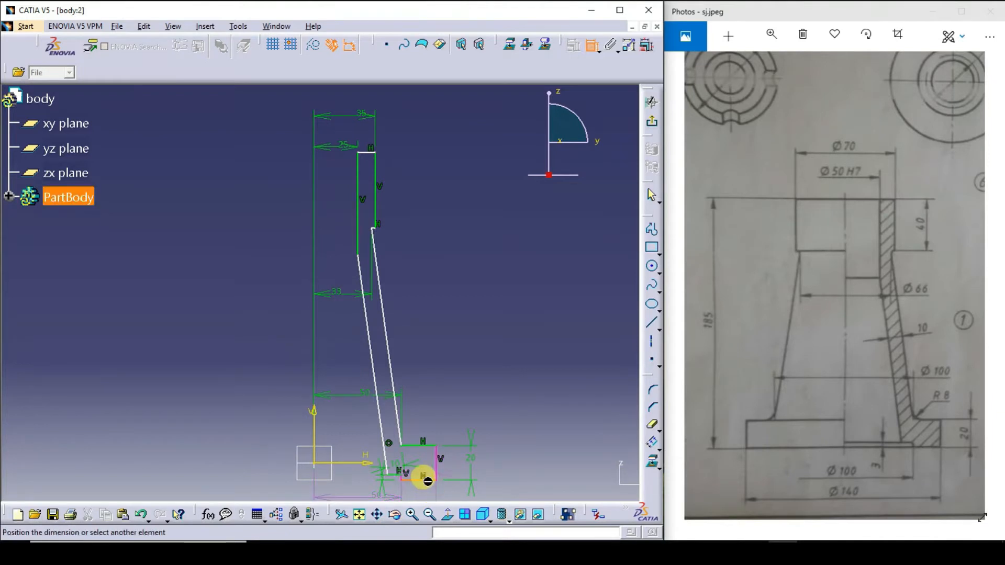
{"action": "left_click", "coordinate": [369, 153]}
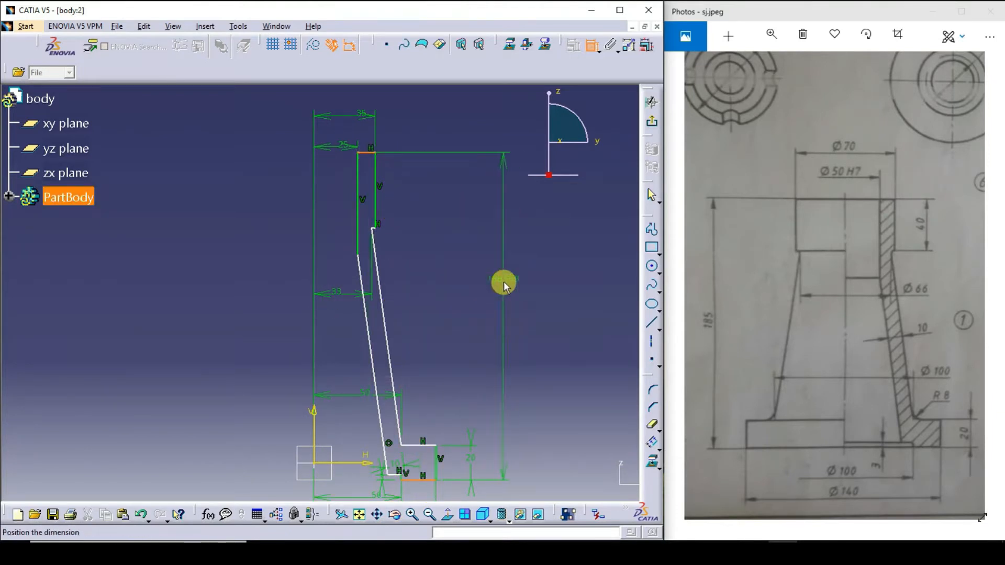
{"action": "left_click", "coordinate": [504, 283]}
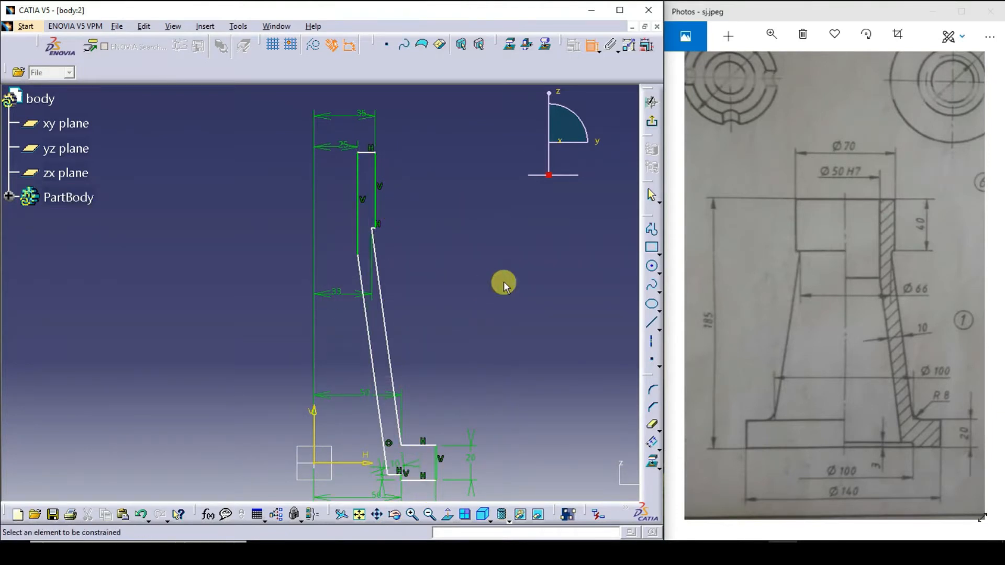
Dimension the overall height from the flange's bottom edge to the collar's top edge and set it to 185 mm.
{"action": "left_click", "coordinate": [416, 478]}
{"action": "left_click", "coordinate": [366, 153]}
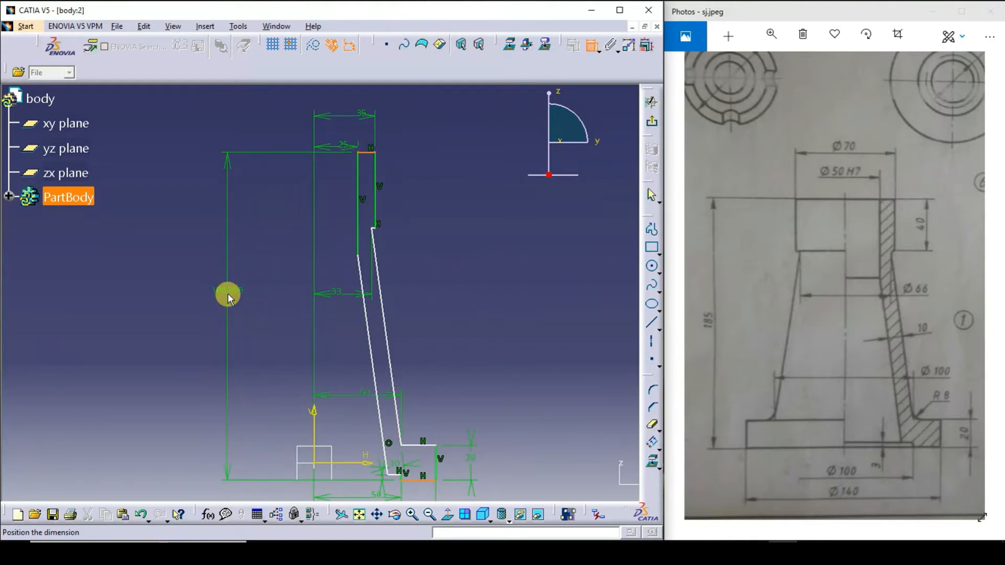
{"action": "left_click", "coordinate": [230, 297]}
{"action": "double_click", "coordinate": [229, 294]}
{"action": "type", "text": "18"}
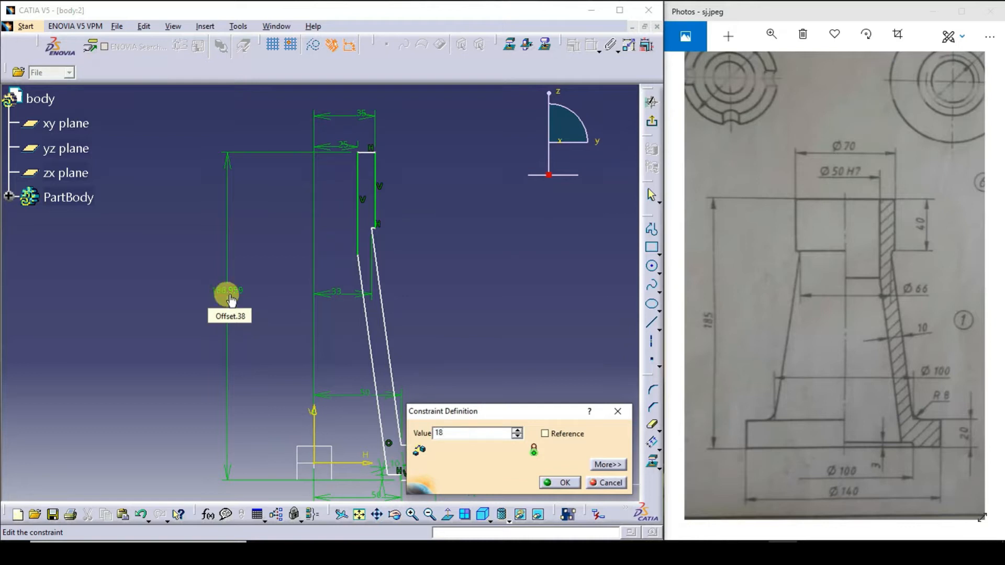
{"action": "type", "text": "5mm"}
{"action": "key", "text": "Return"}
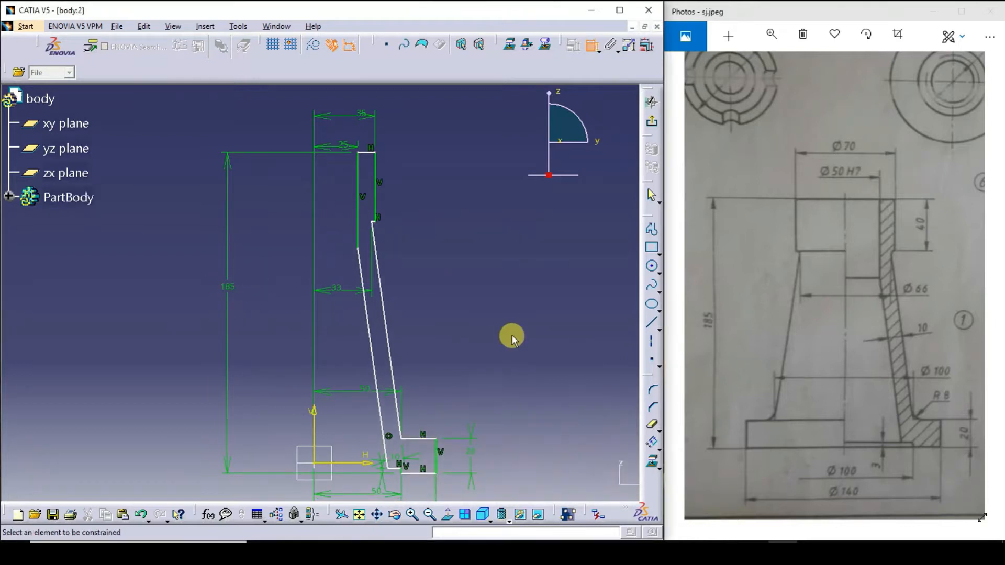
Constrain the flange's bottom edge to be coincident with the sketch's horizontal axis.
{"action": "left_click", "coordinate": [423, 474]}
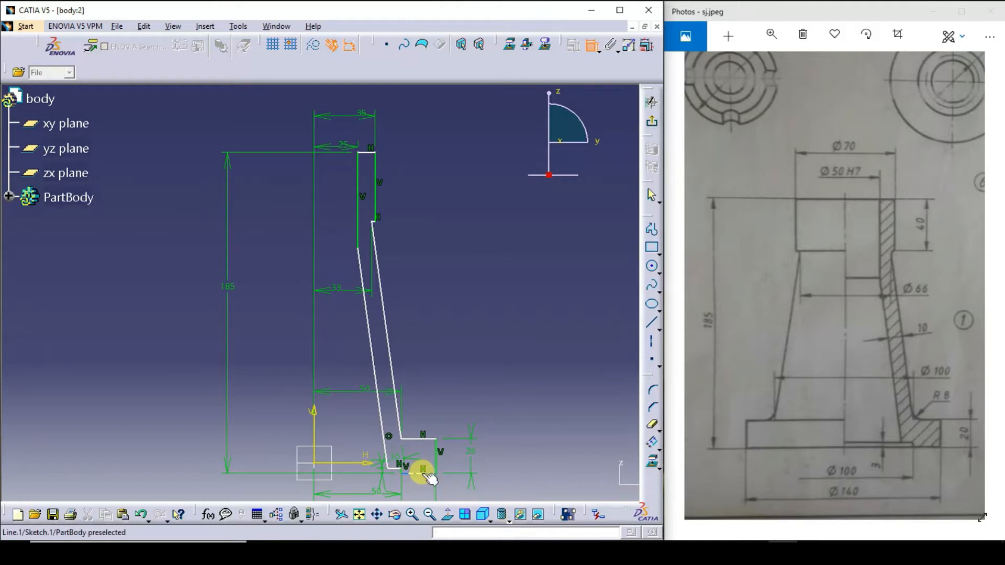
{"action": "left_click", "coordinate": [358, 459]}
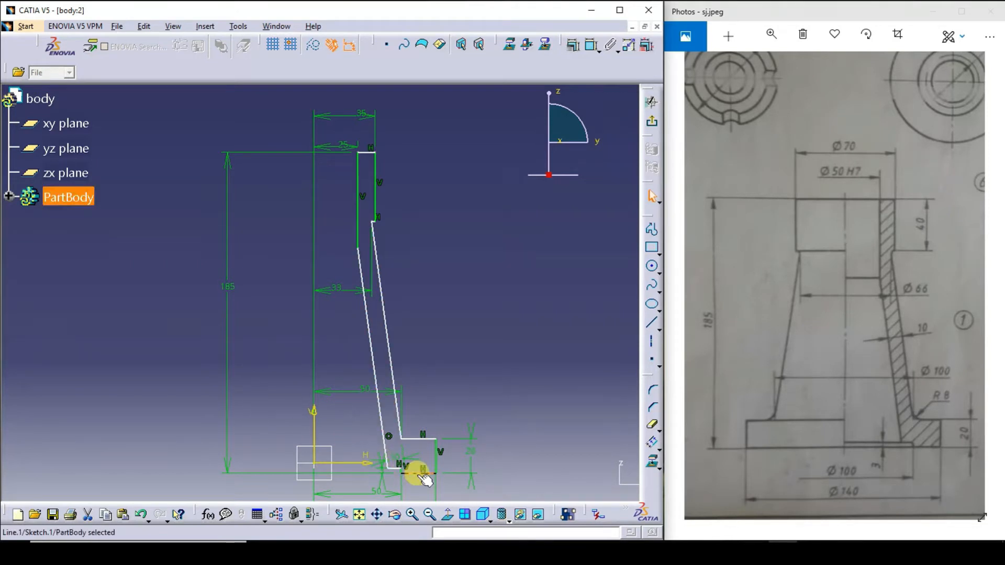
{"action": "left_click", "coordinate": [356, 463], "text": "ctrl"}
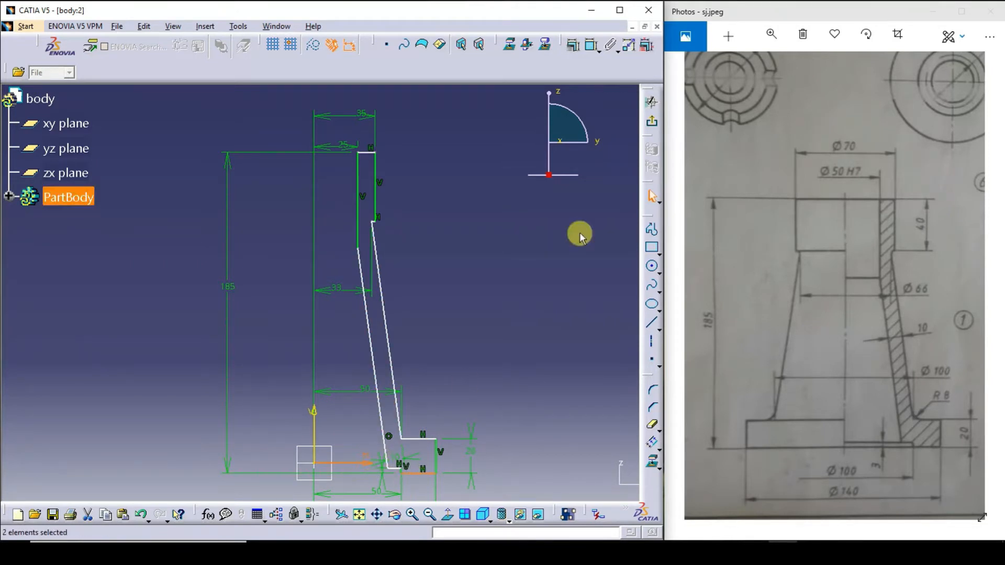
{"action": "left_click", "coordinate": [575, 46]}
{"action": "left_click", "coordinate": [597, 362]}
{"action": "left_click", "coordinate": [559, 482]}
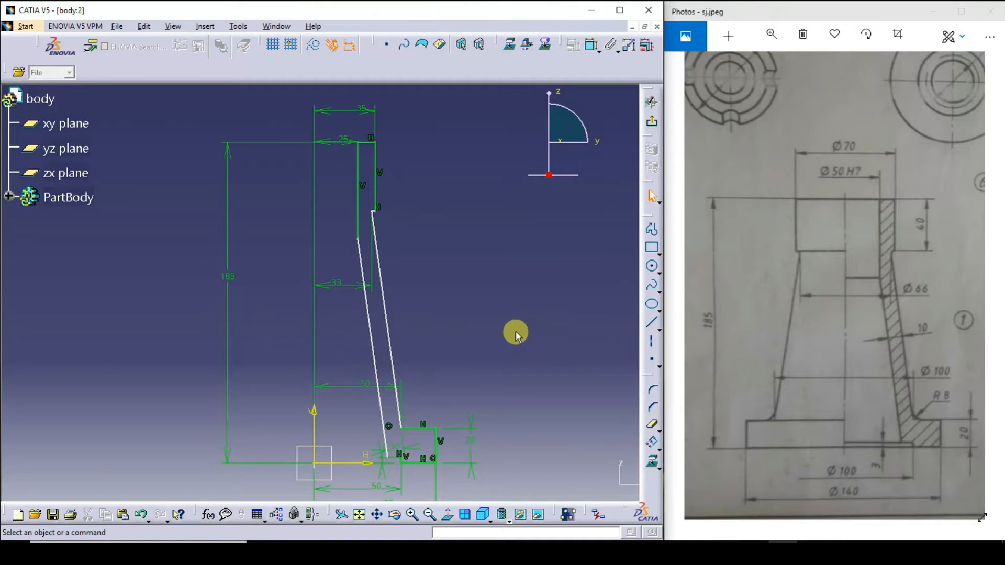
{"action": "mouse_move", "coordinate": [759, 532]}
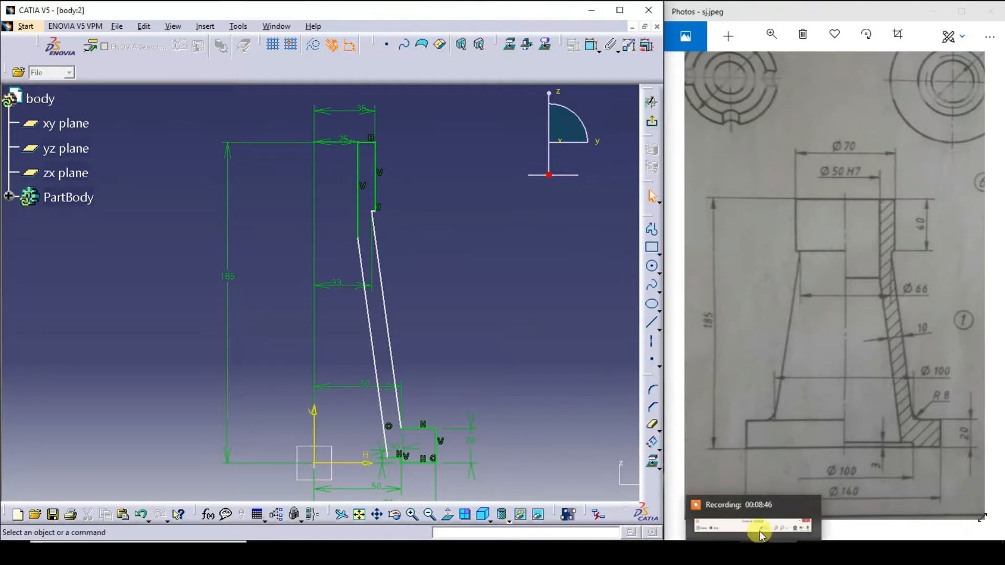
{"action": "left_click", "coordinate": [758, 496]}
{"action": "left_click_drag", "start_coordinate": [713, 479], "coordinate": [696, 533]}
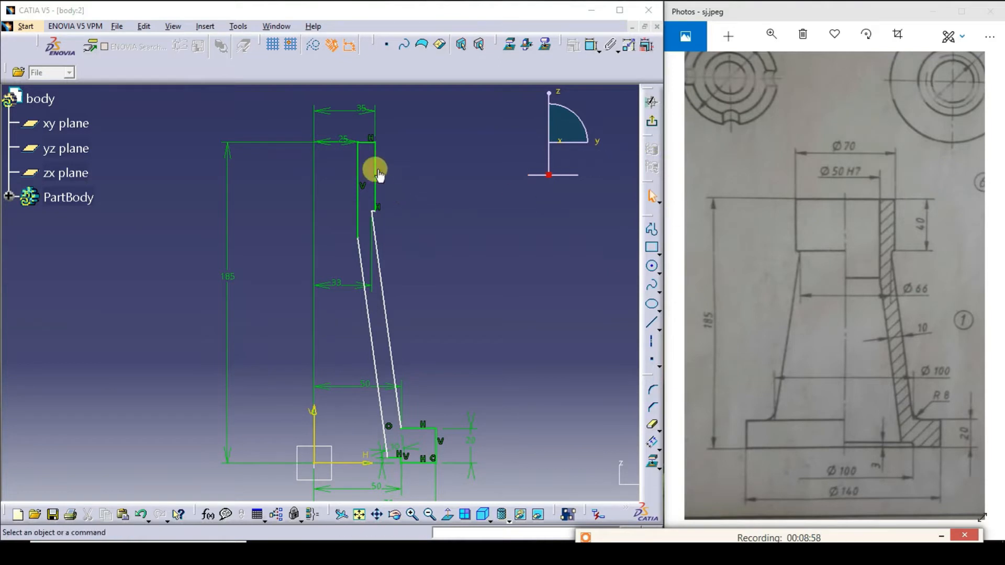
Dimension the length of the collar's outer vertical edge and set it to 40 mm.
{"action": "left_click", "coordinate": [592, 45]}
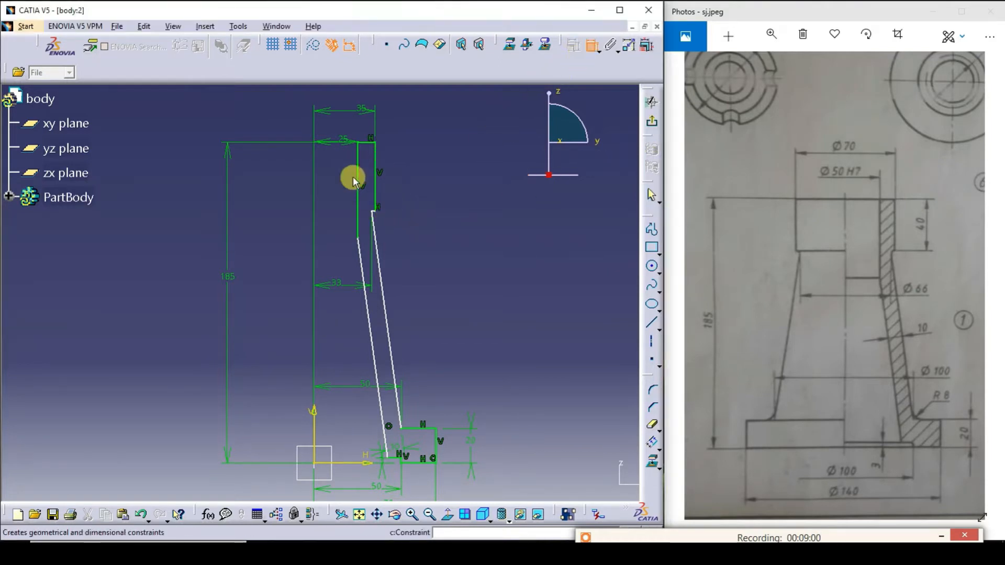
{"action": "left_click", "coordinate": [376, 179]}
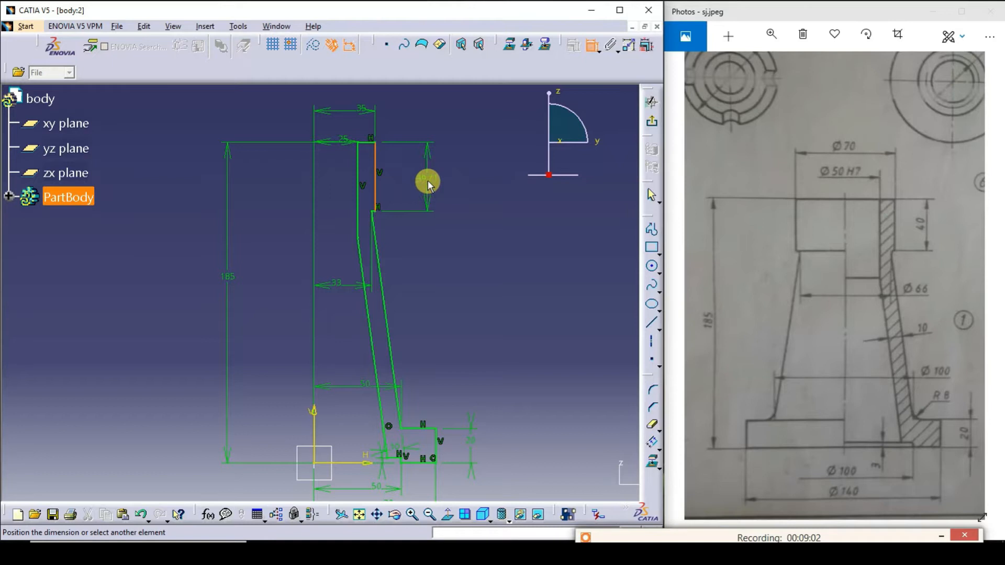
{"action": "double_click", "coordinate": [428, 180]}
{"action": "type", "text": "40mm"}
{"action": "key", "text": "Return"}
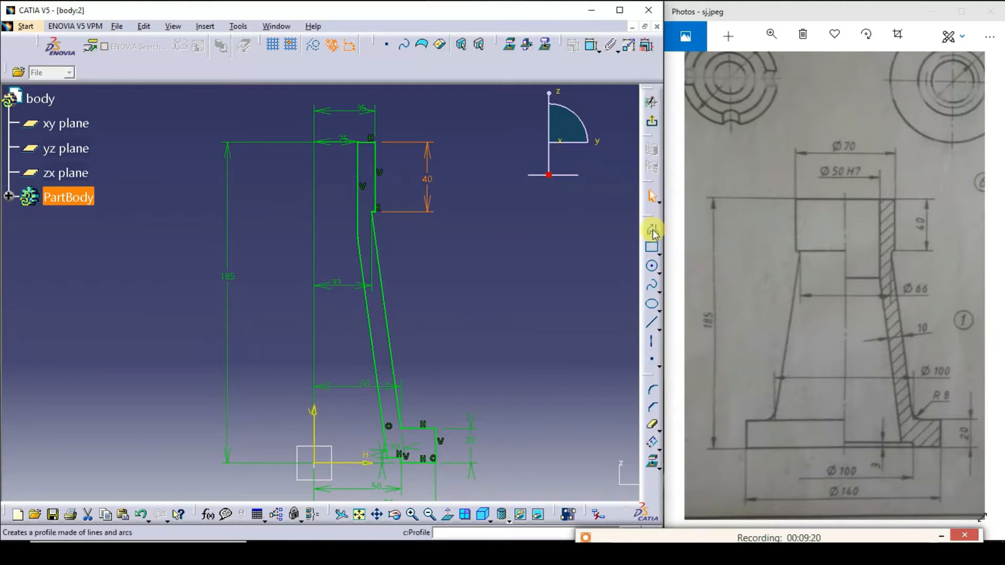
{"action": "left_click", "coordinate": [650, 121]}
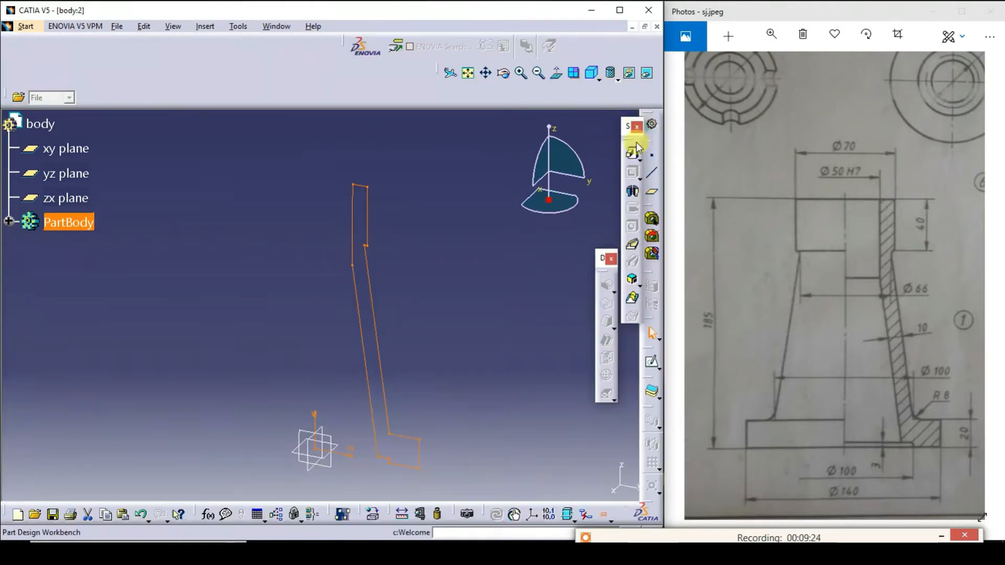
{"action": "left_click", "coordinate": [316, 418]}
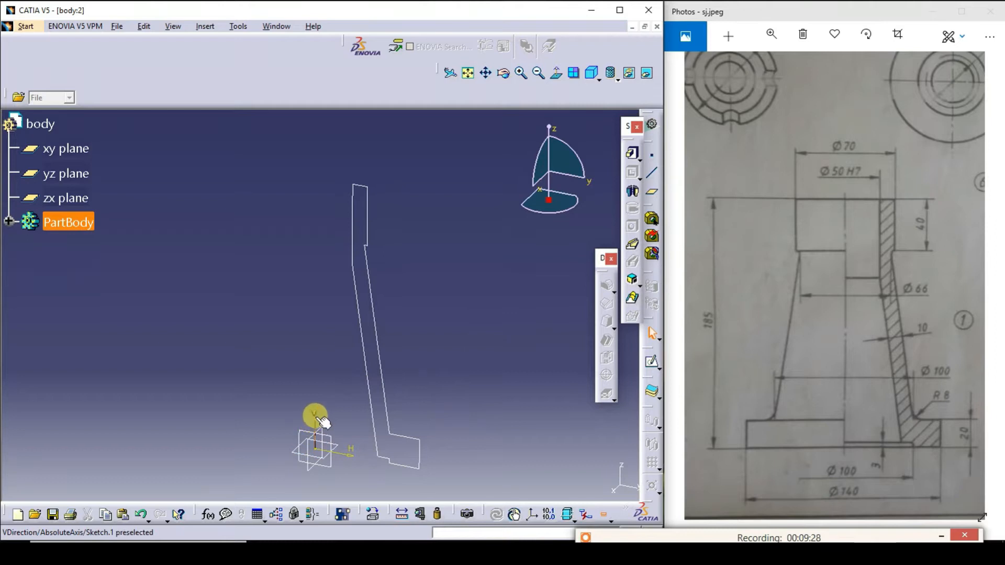
{"action": "left_click", "coordinate": [634, 195]}
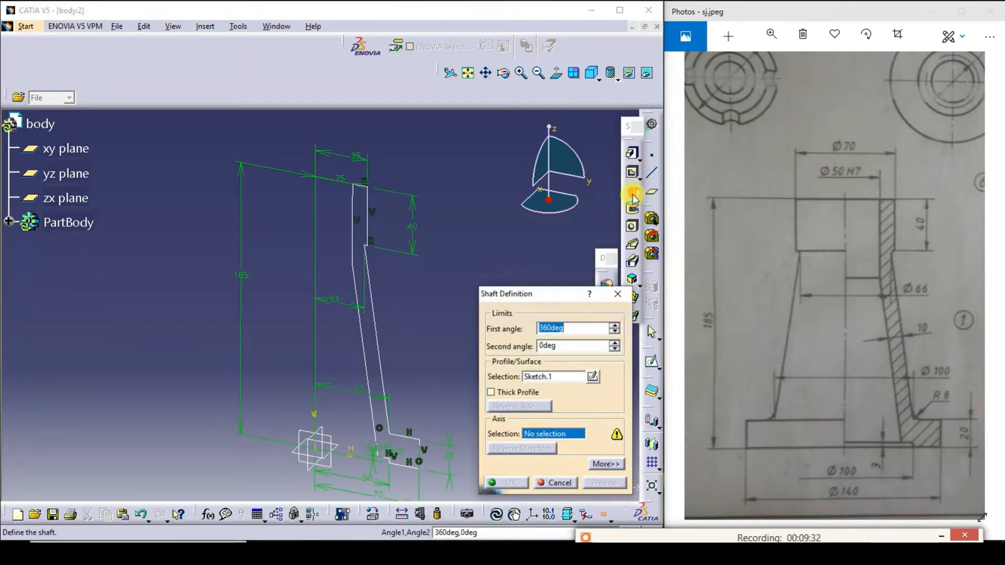
{"action": "left_click", "coordinate": [552, 484]}
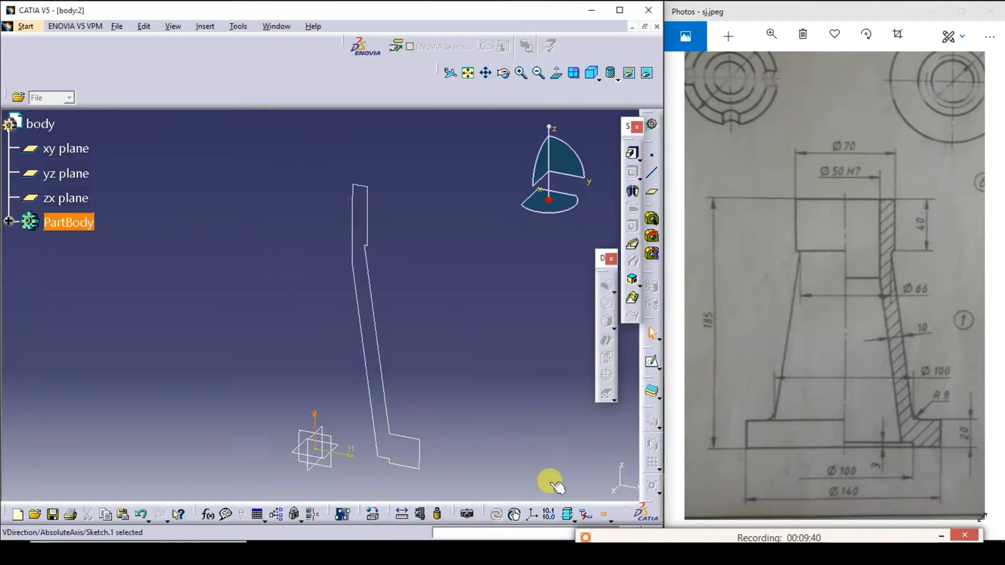
{"action": "mouse_move", "coordinate": [445, 466]}
{"action": "left_mouse_down"}
{"action": "mouse_move", "coordinate": [350, 438]}
{"action": "mouse_move", "coordinate": [281, 99]}
{"action": "mouse_move", "coordinate": [313, 173]}
{"action": "left_mouse_up"}
{"action": "left_click", "coordinate": [415, 308]}
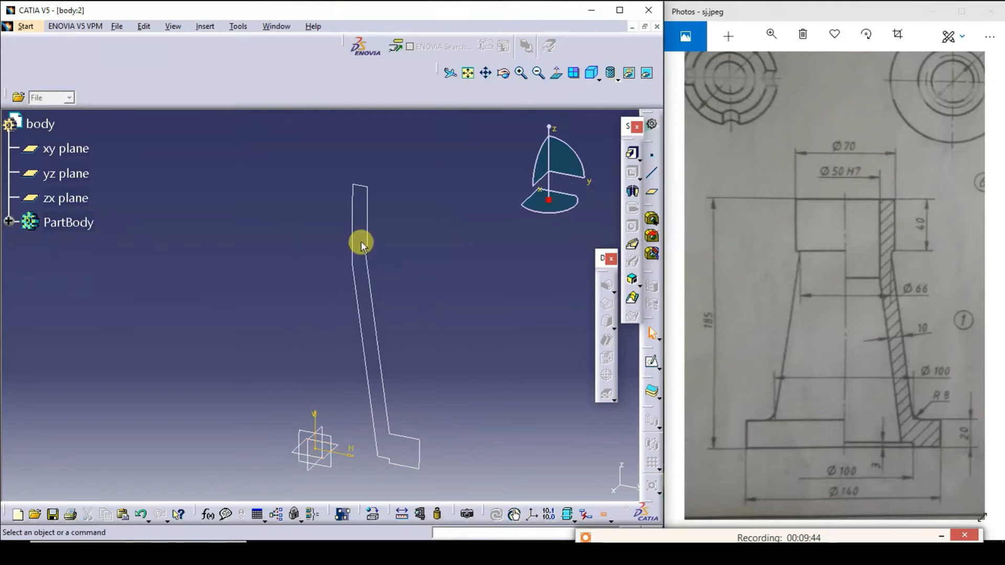
Reopen the profile sketch and draw a vertical axis line from the origin up past the collar's top edge, then leave the sketch.
{"action": "double_click", "coordinate": [369, 217]}
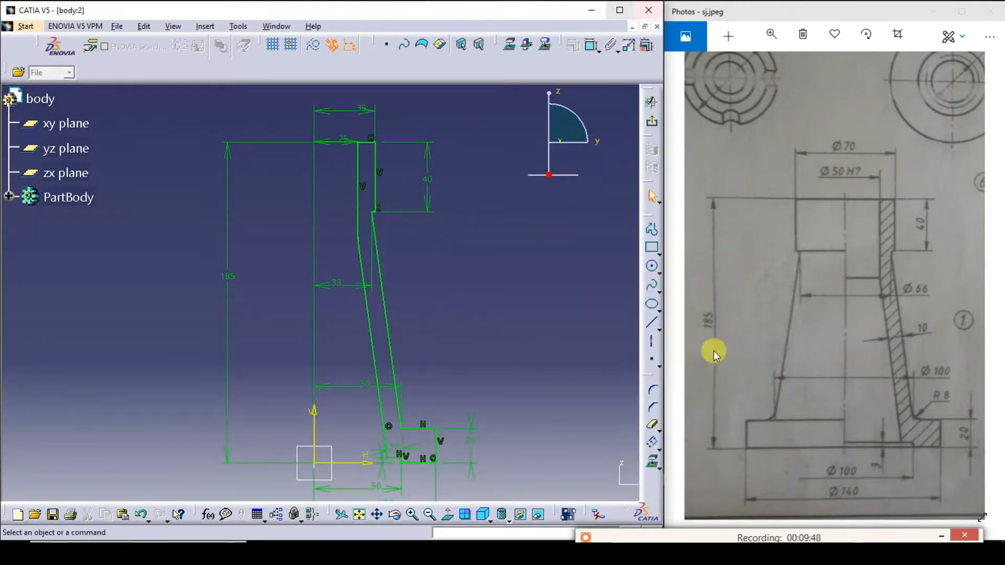
{"action": "left_click", "coordinate": [652, 342]}
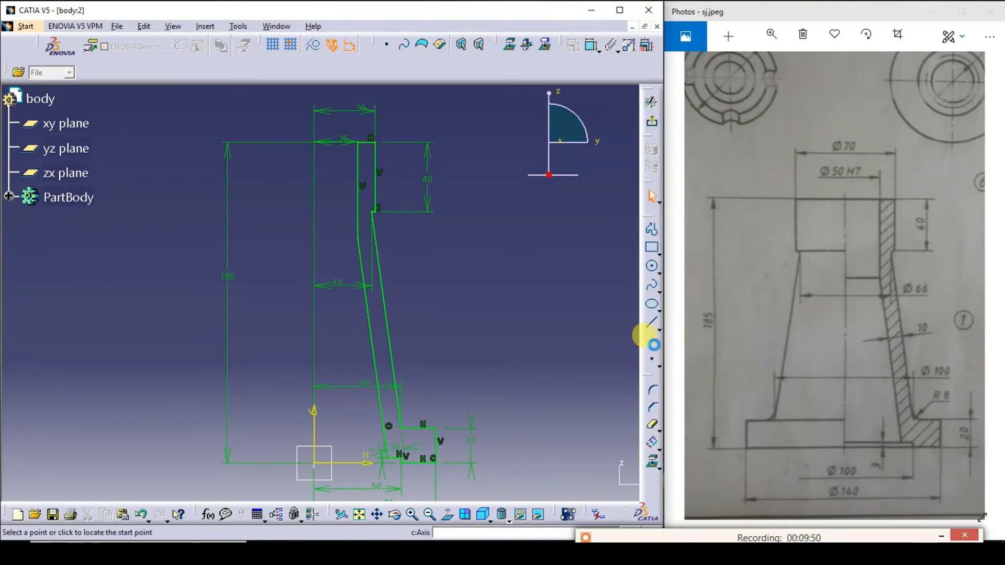
{"action": "left_click", "coordinate": [315, 464]}
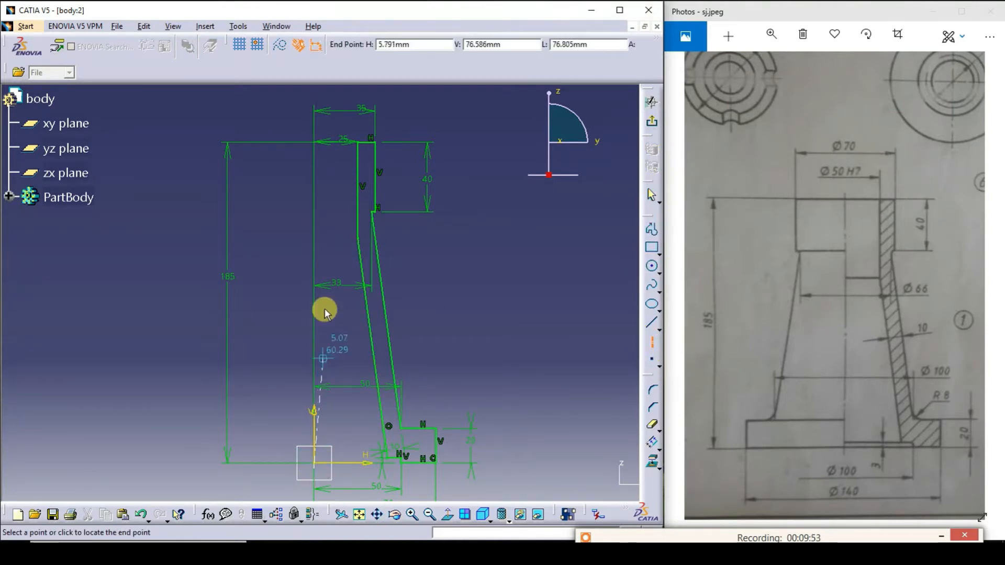
{"action": "left_click", "coordinate": [318, 123]}
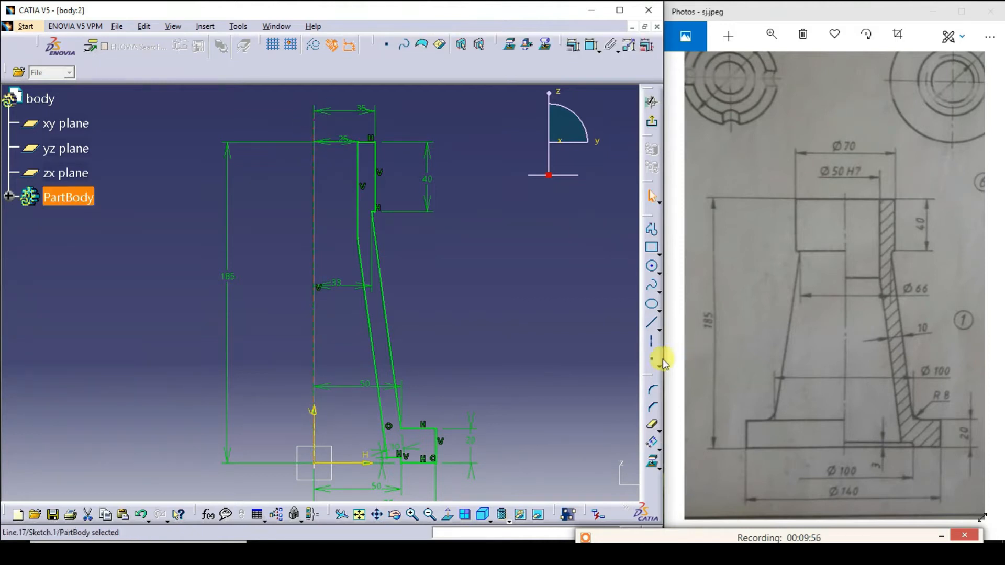
{"action": "left_click", "coordinate": [653, 126]}
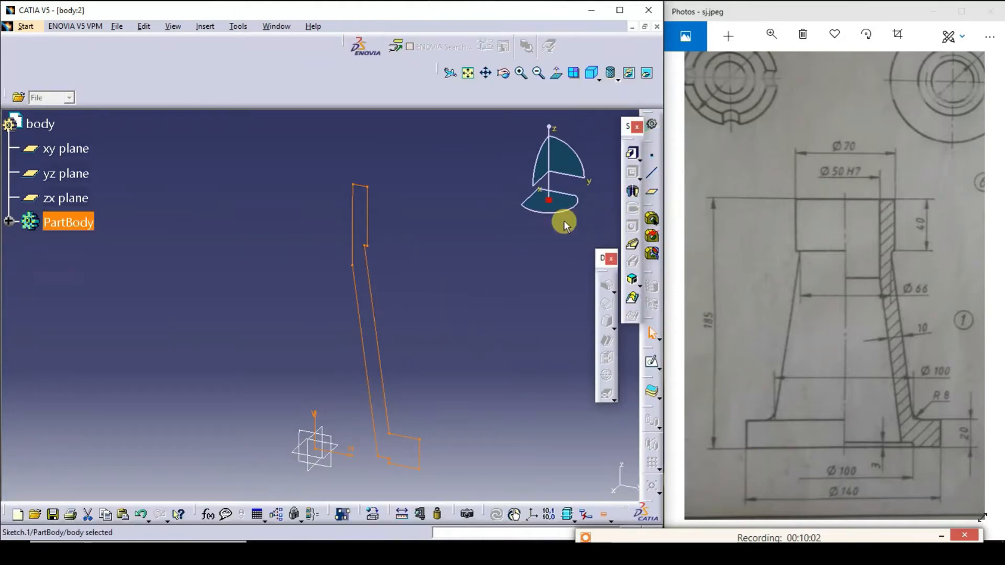
Revolve the profile sketch 360 degrees about its sketch axis into a solid with the Shaft command.
{"action": "left_click", "coordinate": [633, 191]}
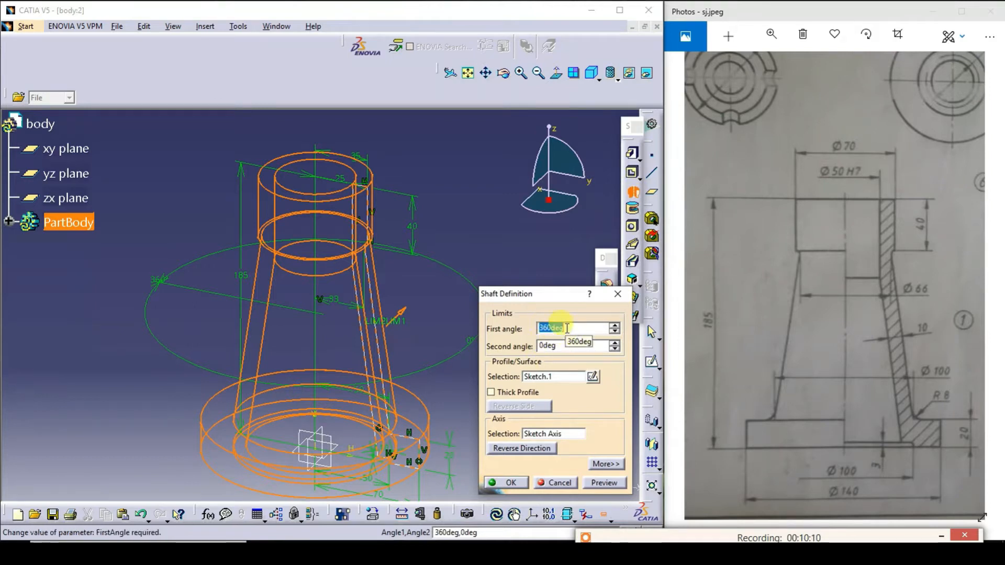
{"action": "left_click", "coordinate": [601, 483]}
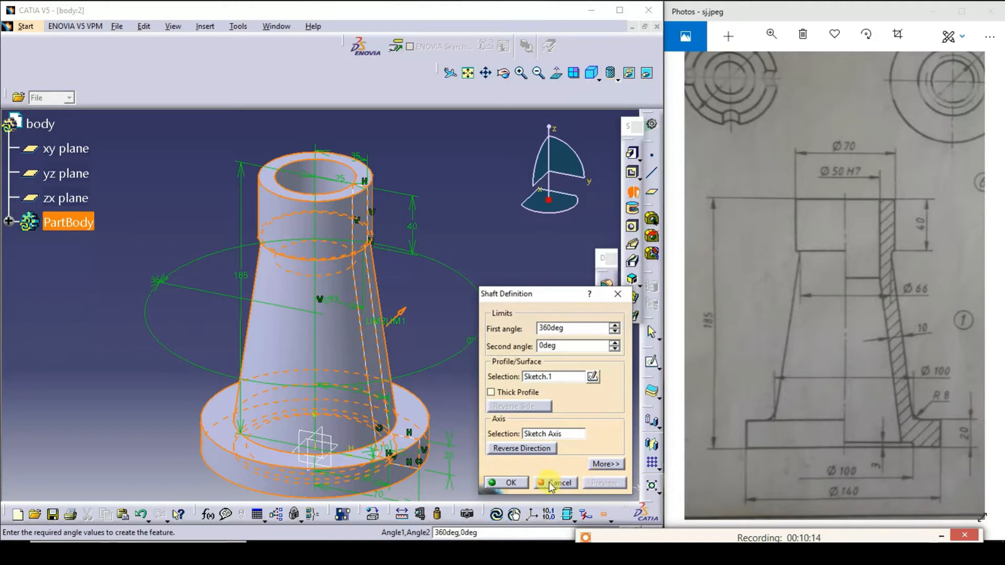
{"action": "left_click", "coordinate": [507, 482]}
{"action": "left_click", "coordinate": [492, 368]}
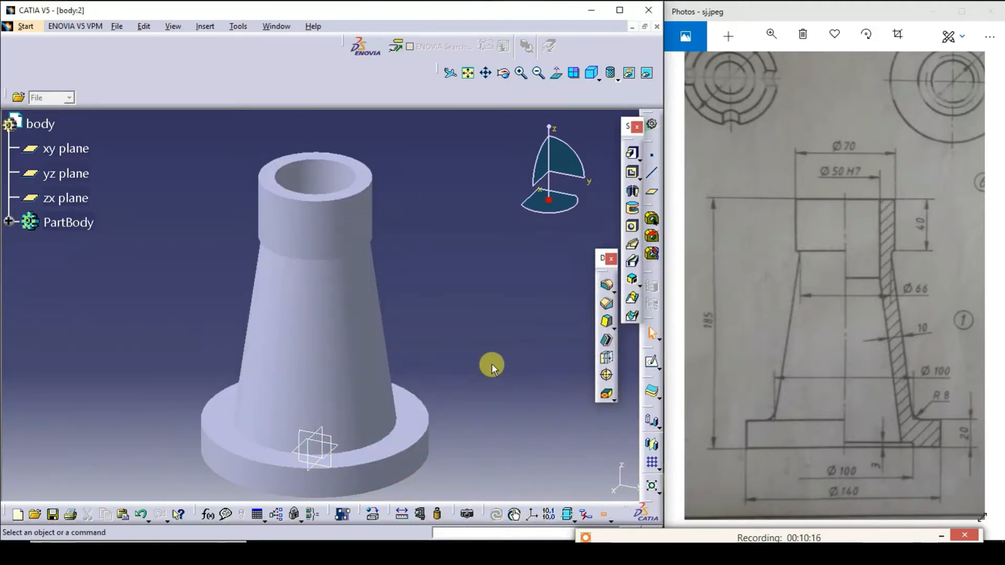
Reopen the shaft's profile sketch to examine its vertical axis and constraints, and leave the sketch without editing it.
{"action": "left_click", "coordinate": [8, 221]}
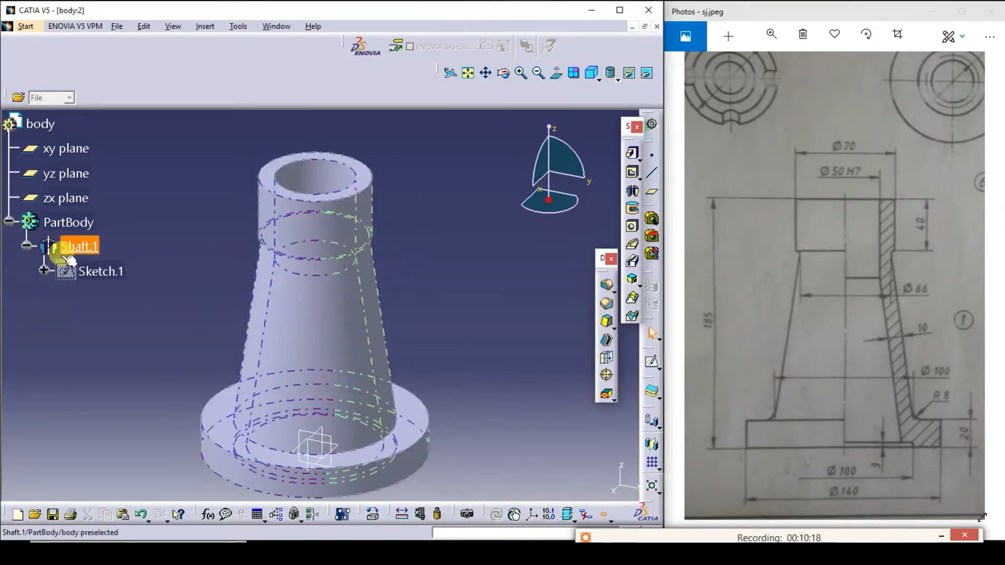
{"action": "right_click", "coordinate": [102, 278]}
{"action": "mouse_move", "coordinate": [140, 526]}
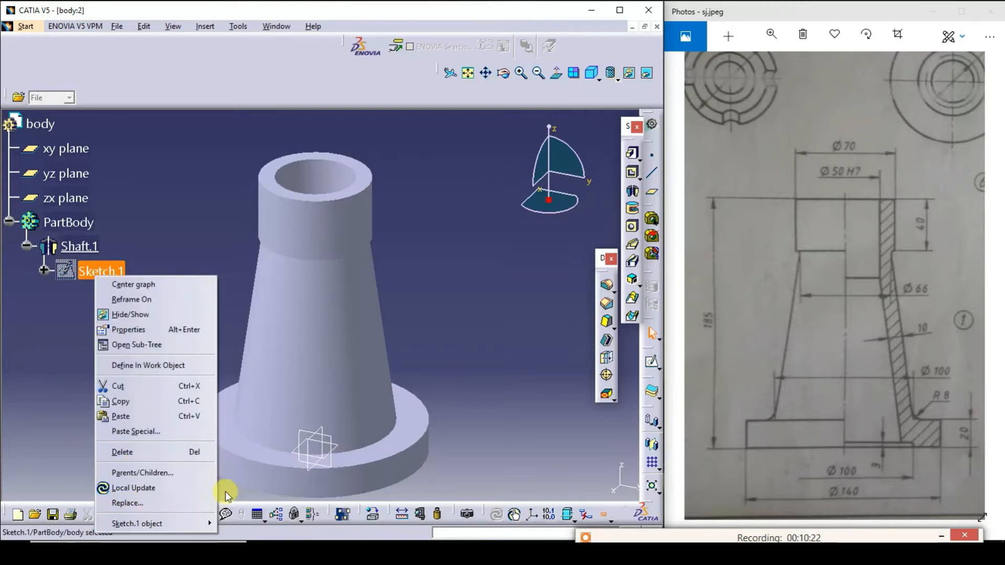
{"action": "mouse_move", "coordinate": [205, 521]}
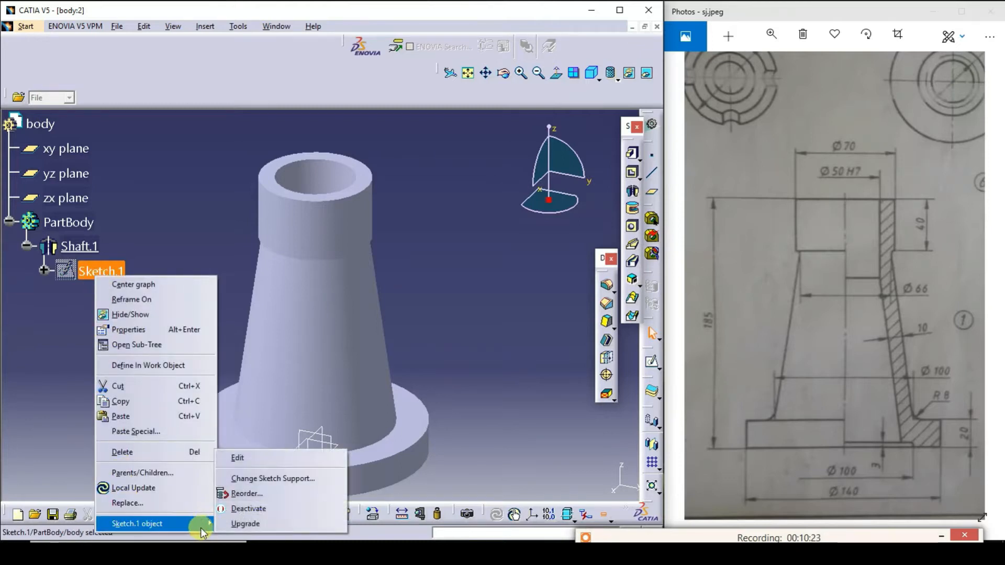
{"action": "left_click", "coordinate": [238, 455]}
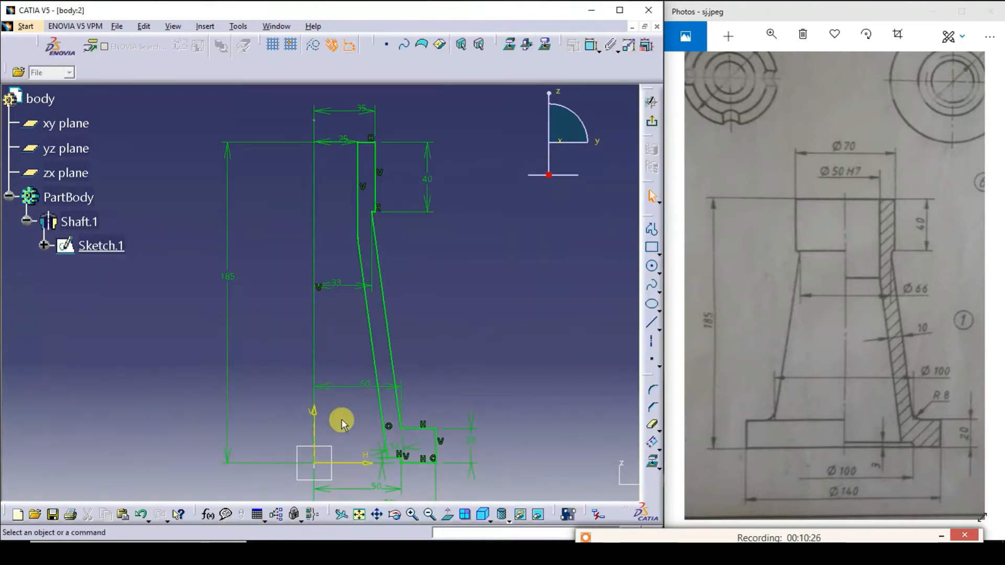
{"action": "left_click", "coordinate": [317, 412]}
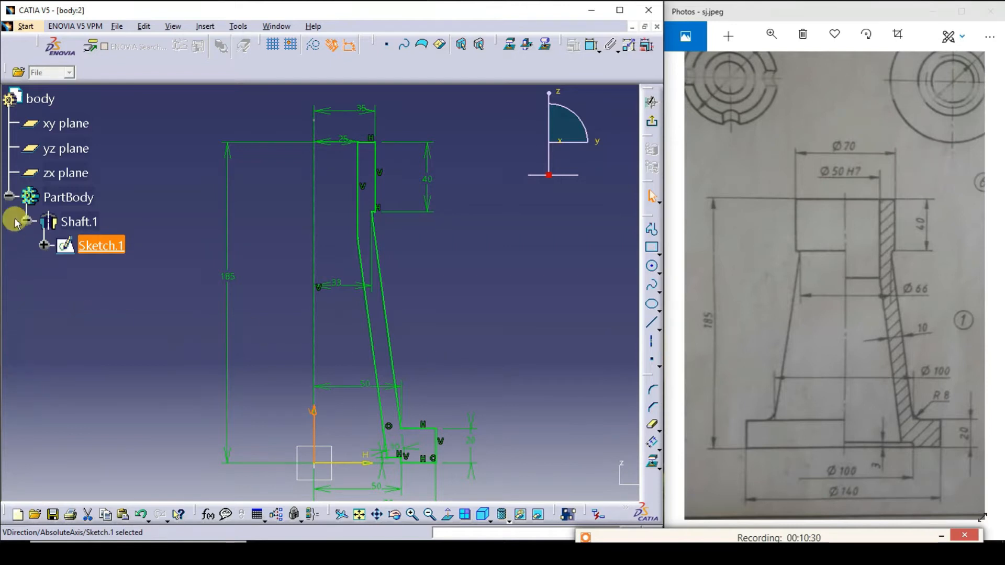
{"action": "left_click", "coordinate": [514, 337]}
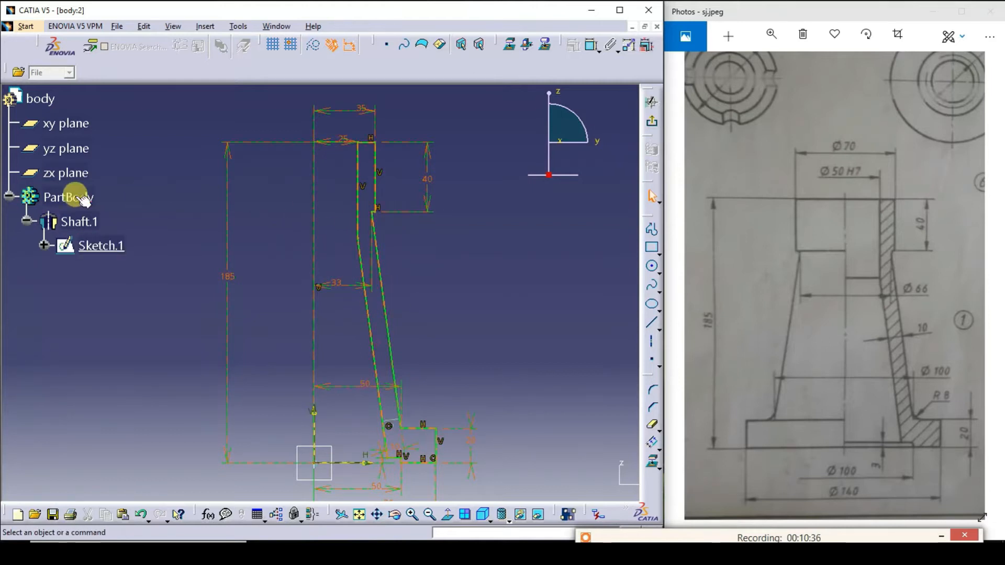
{"action": "left_click", "coordinate": [653, 120]}
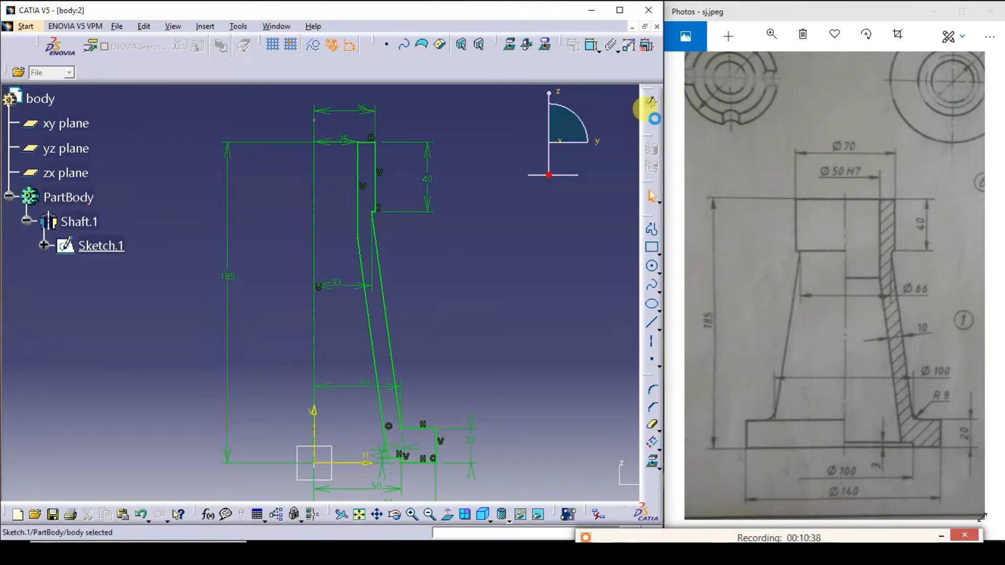
{"action": "left_click", "coordinate": [468, 365]}
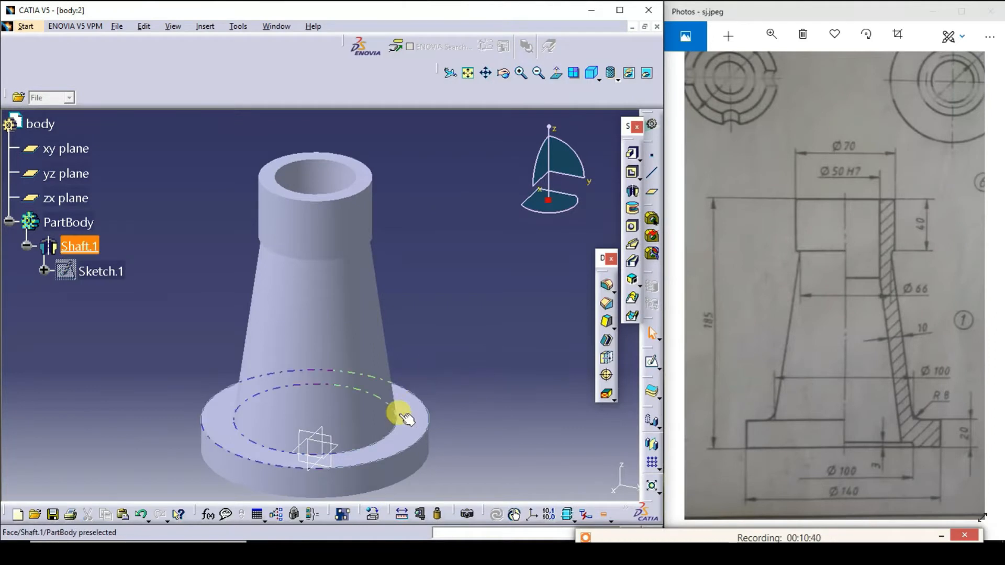
Fillet the circular edge where the conical wall meets the flange's top face with an 8 mm radius.
{"action": "left_click", "coordinate": [376, 444]}
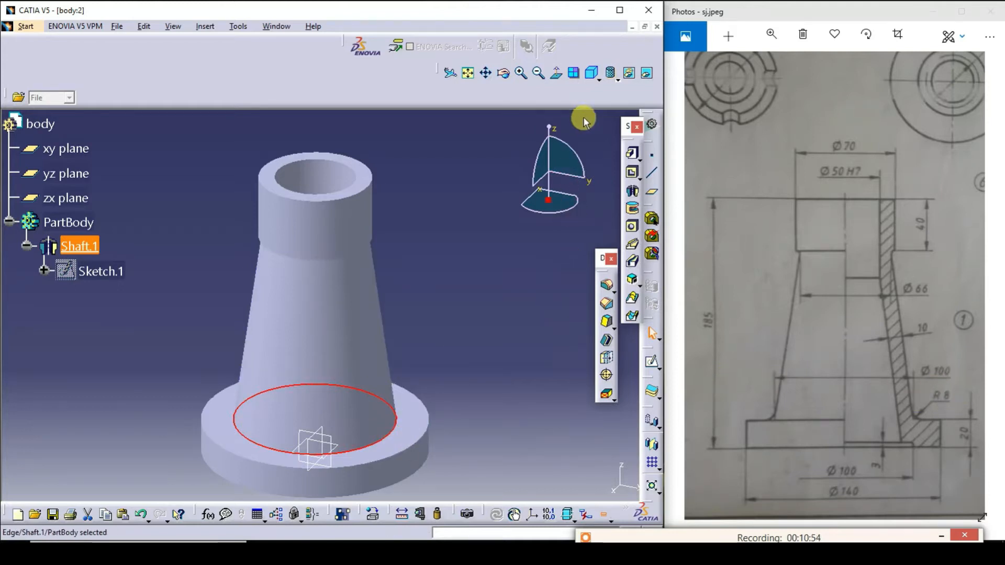
{"action": "left_click", "coordinate": [609, 286]}
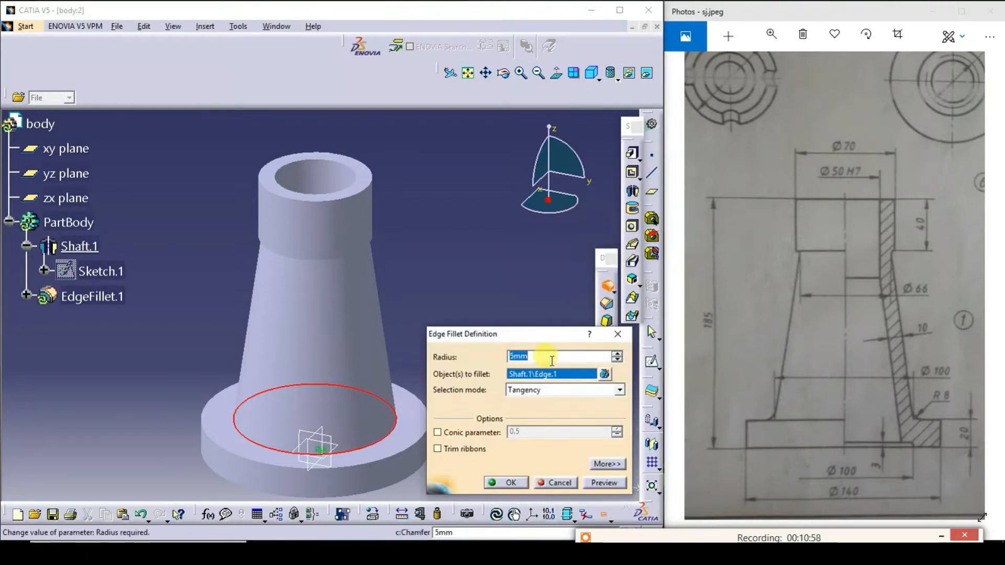
{"action": "type", "text": "8"}
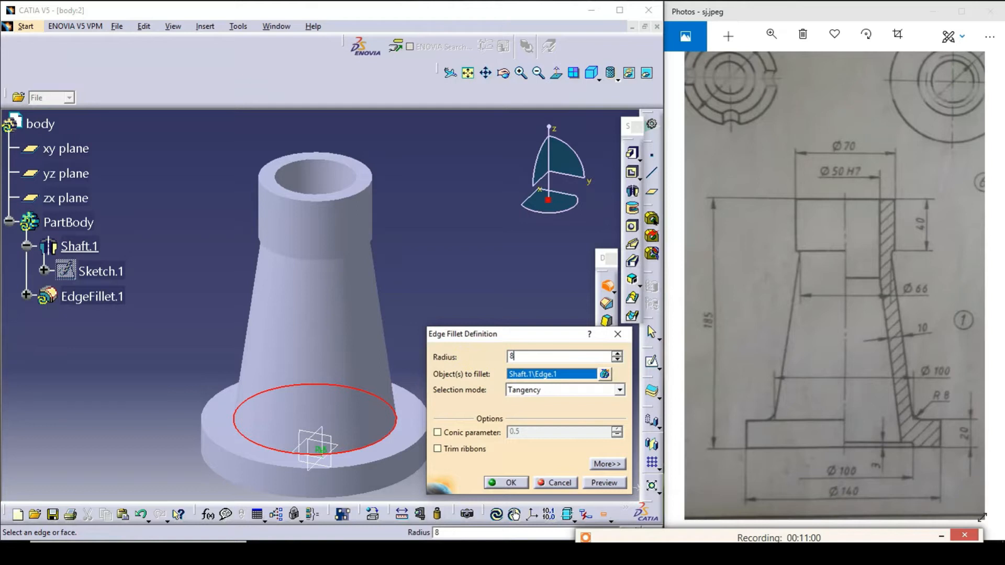
{"action": "left_click", "coordinate": [606, 484]}
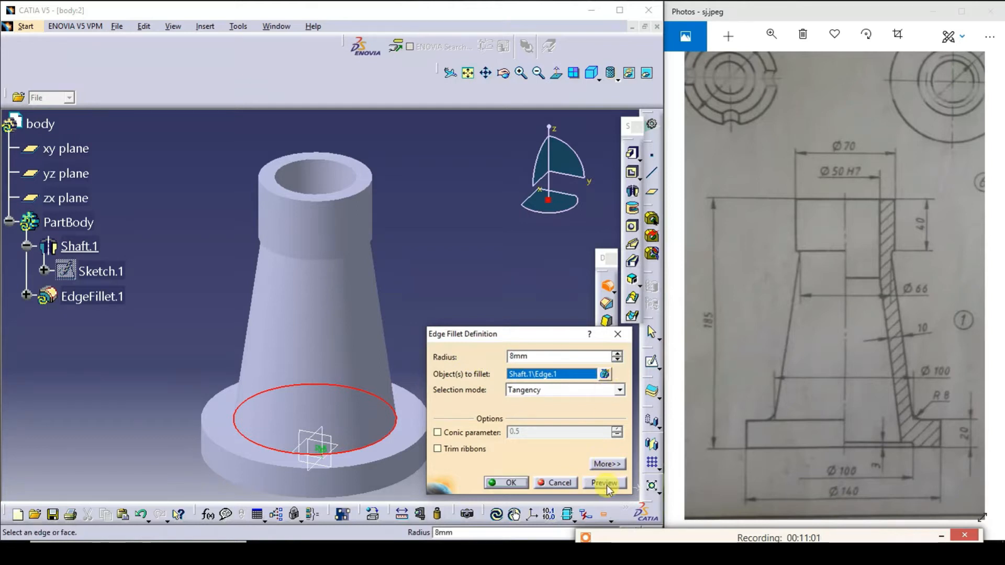
{"action": "left_click", "coordinate": [506, 483]}
{"action": "left_click", "coordinate": [486, 420]}
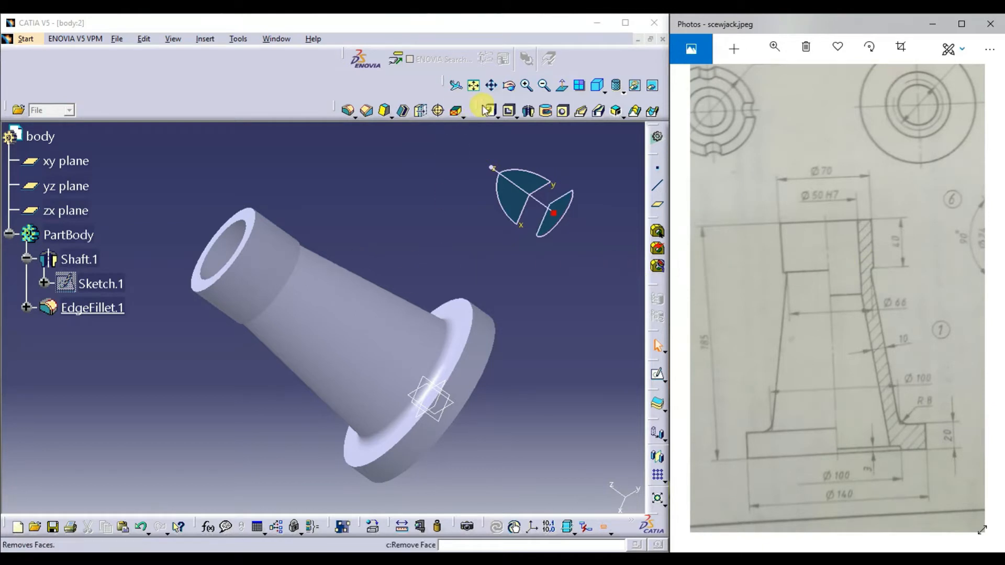
Fillet the circular edge between the collar and the conical wall with a 10 mm radius.
{"action": "left_click", "coordinate": [509, 85]}
{"action": "left_click_drag", "start_coordinate": [370, 198], "coordinate": [344, 167]}
{"action": "left_click", "coordinate": [270, 293]}
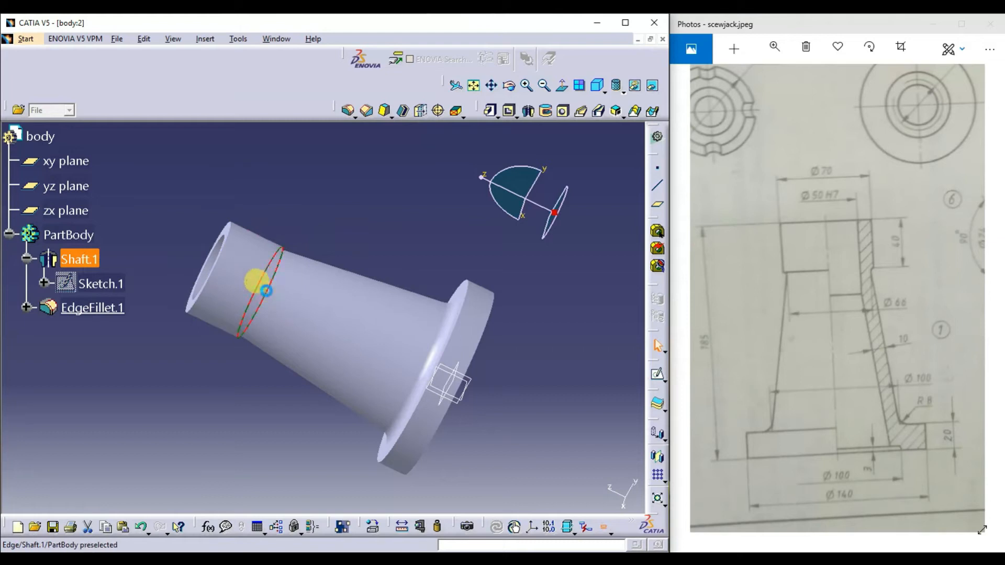
{"action": "left_click", "coordinate": [342, 112]}
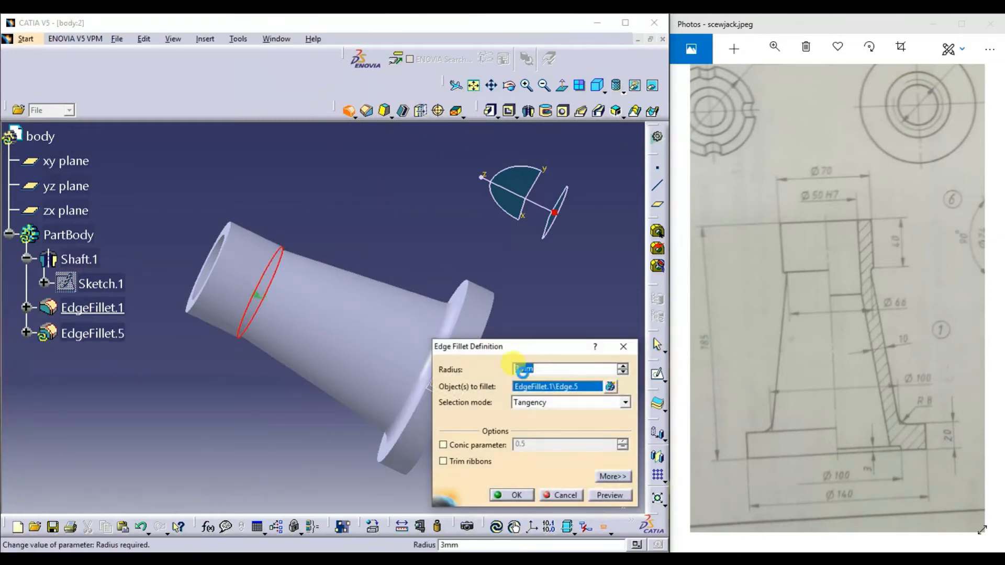
{"action": "left_click_drag", "start_coordinate": [543, 370], "coordinate": [476, 373]}
{"action": "type", "text": "10"}
{"action": "key", "text": "Return"}
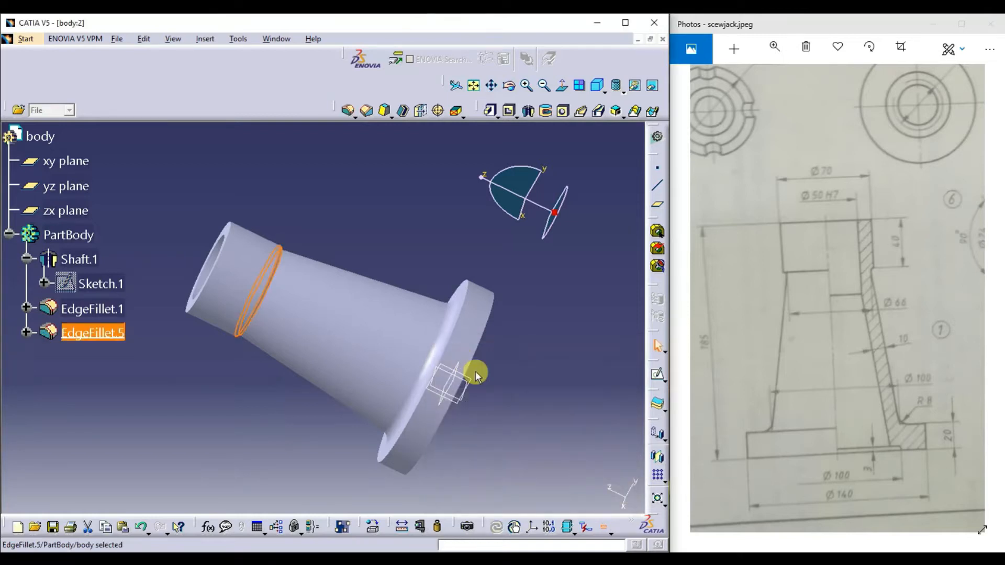
{"action": "left_click", "coordinate": [504, 363]}
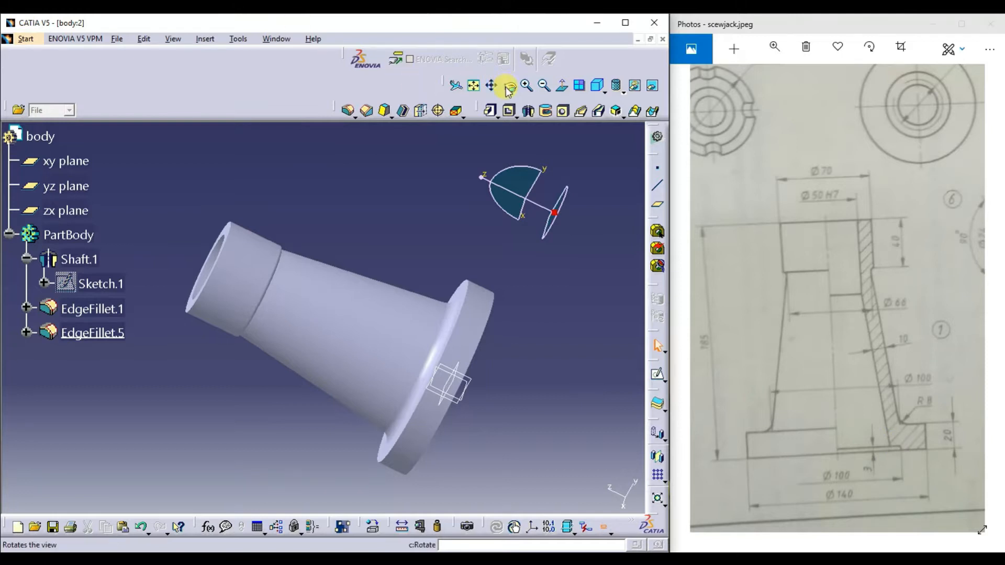
Fillet the circular edge of the shallow recess on the flange's underside with a 3 mm radius.
{"action": "middle_click_drag", "start_coordinate": [491, 339], "coordinate": [458, 302]}
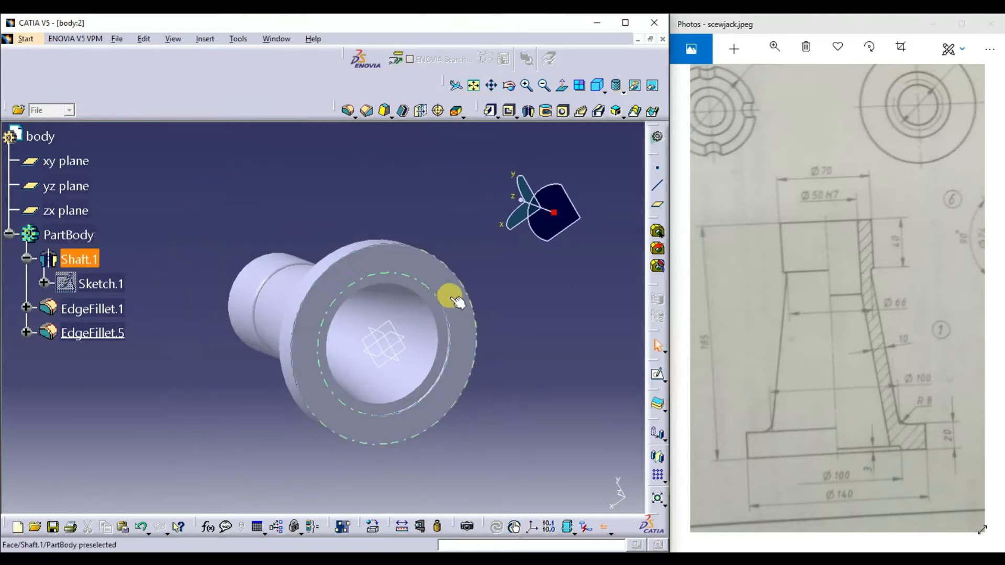
{"action": "left_click", "coordinate": [433, 294]}
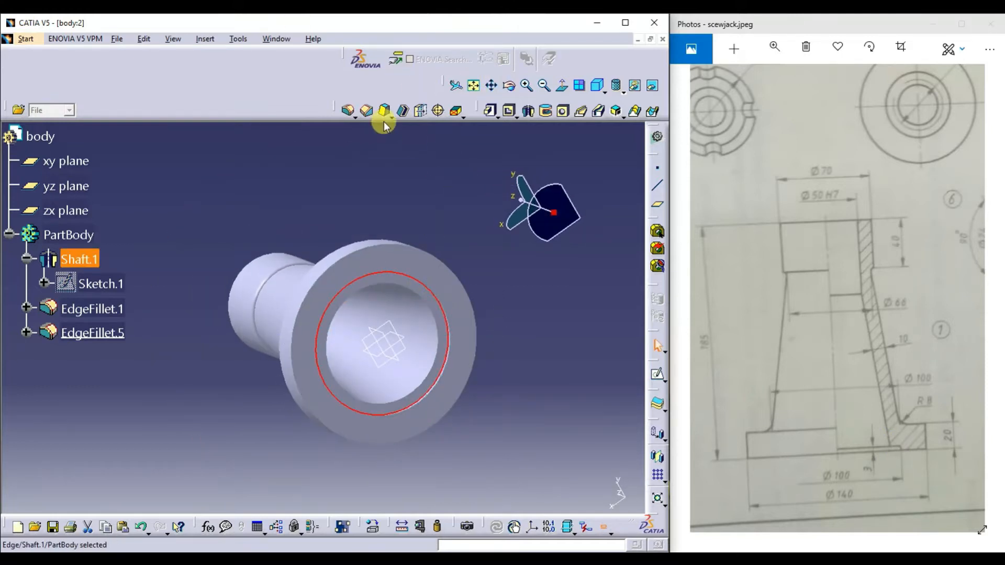
{"action": "left_click", "coordinate": [347, 110]}
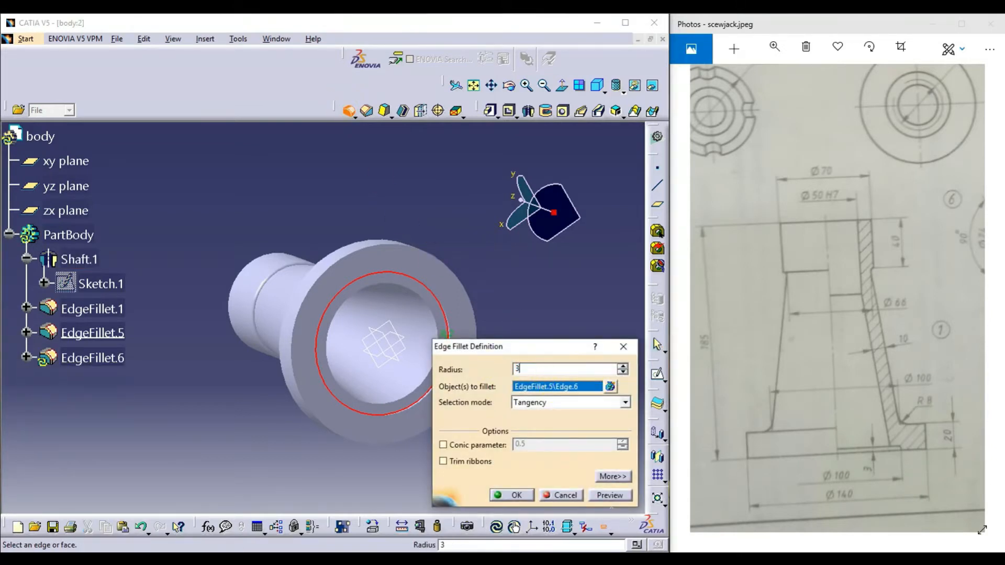
{"action": "key", "text": "Return"}
{"action": "left_click", "coordinate": [491, 367]}
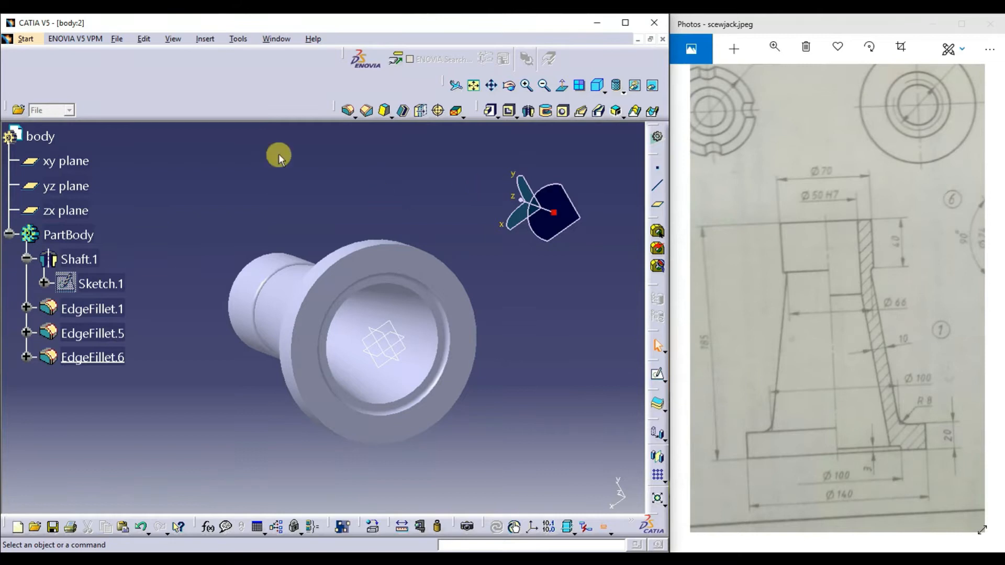
{"action": "left_click", "coordinate": [509, 85]}
{"action": "left_click_drag", "start_coordinate": [298, 214], "coordinate": [346, 435]}
{"action": "left_click", "coordinate": [474, 88]}
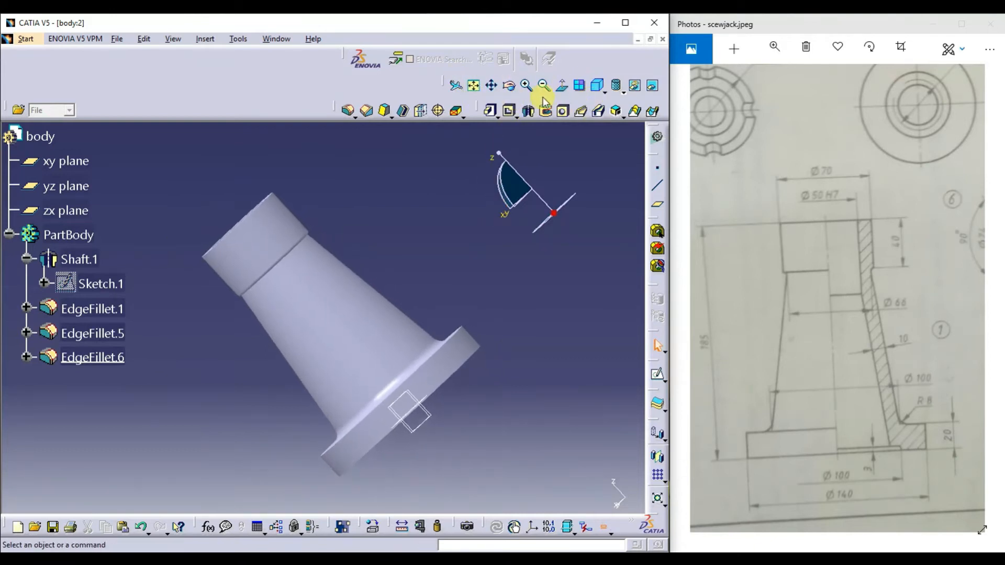
Inspect the finished screw jack body in isometric view in the maximized window, including its collar, conical wall and flange.
{"action": "left_click", "coordinate": [598, 85]}
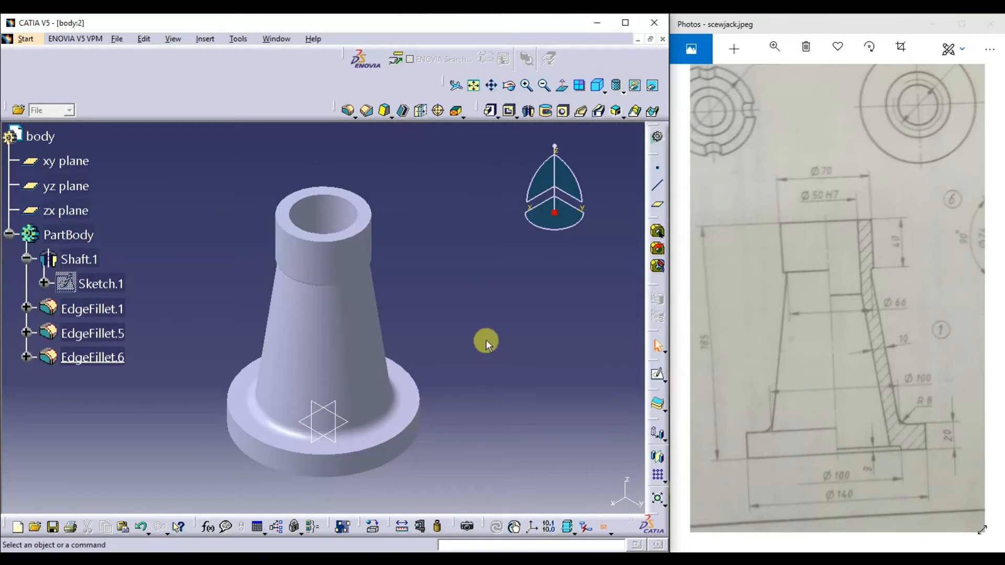
{"action": "left_click", "coordinate": [624, 24]}
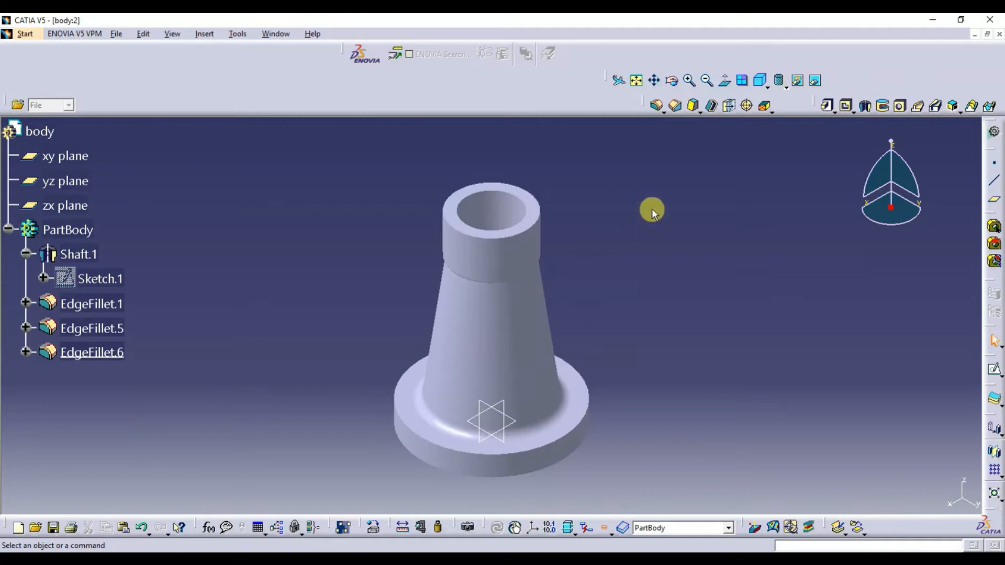
{"action": "left_click", "coordinate": [690, 80]}
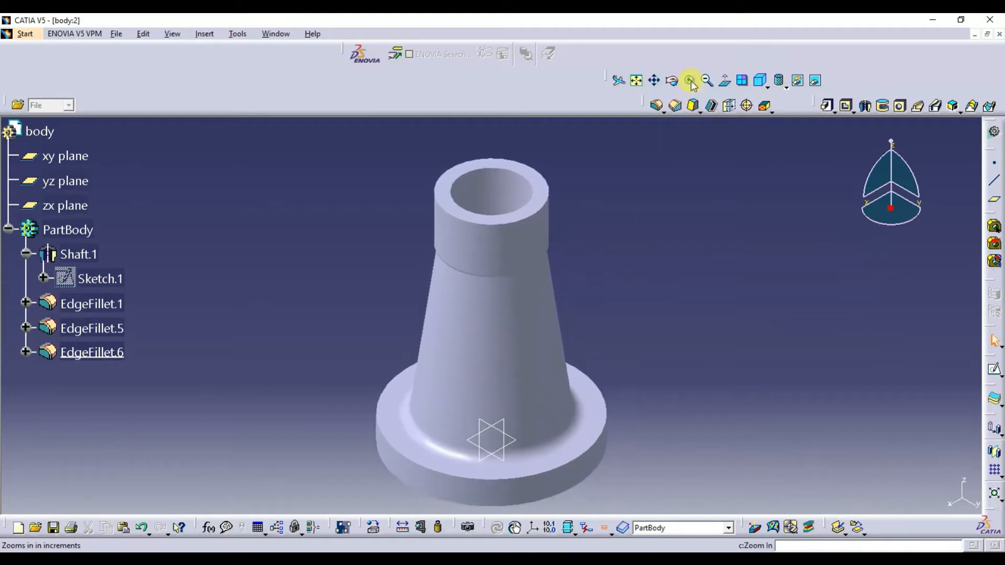
{"action": "left_click", "coordinate": [655, 80]}
{"action": "left_click_drag", "start_coordinate": [534, 245], "coordinate": [628, 236]}
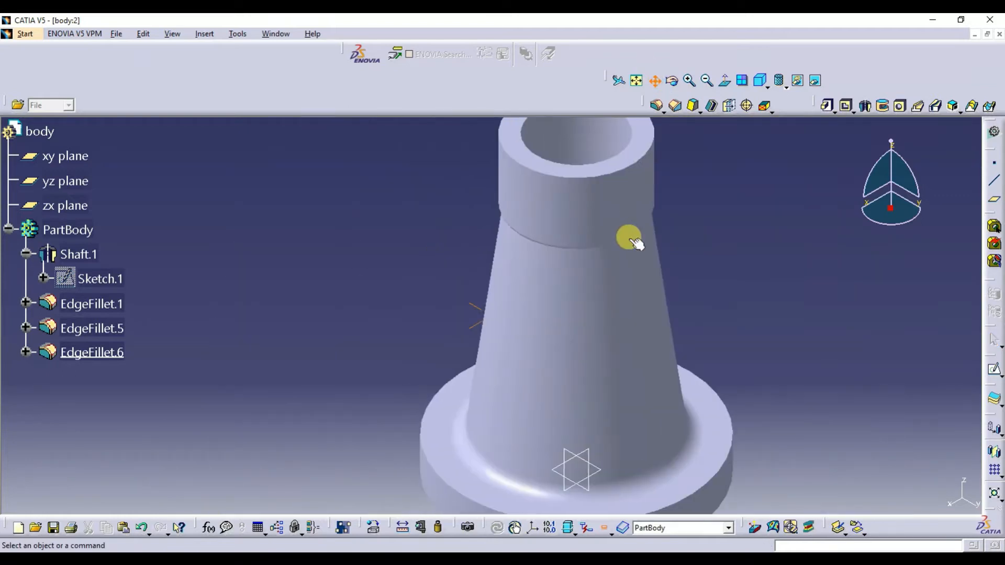
{"action": "left_click", "coordinate": [628, 235]}
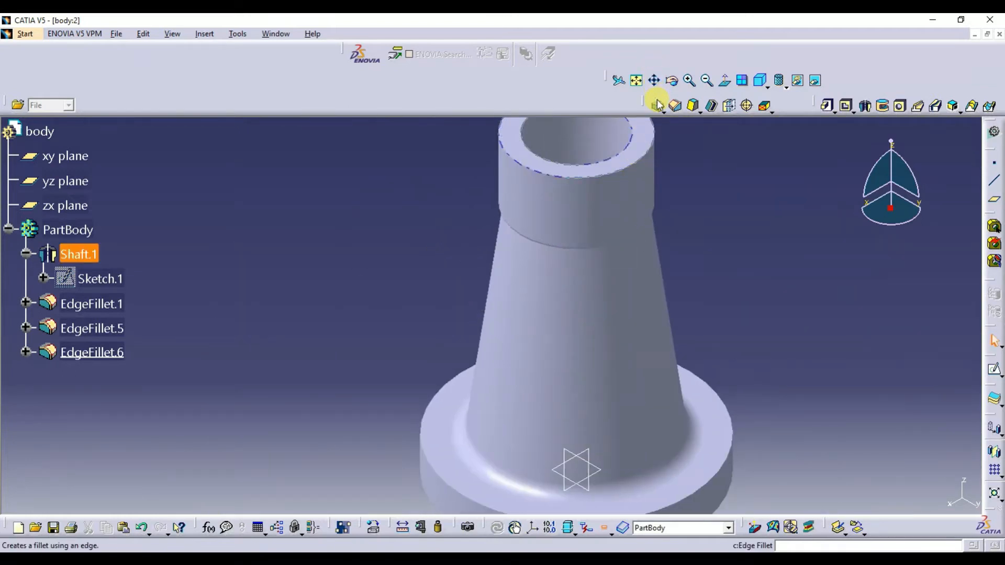
{"action": "left_click", "coordinate": [638, 81]}
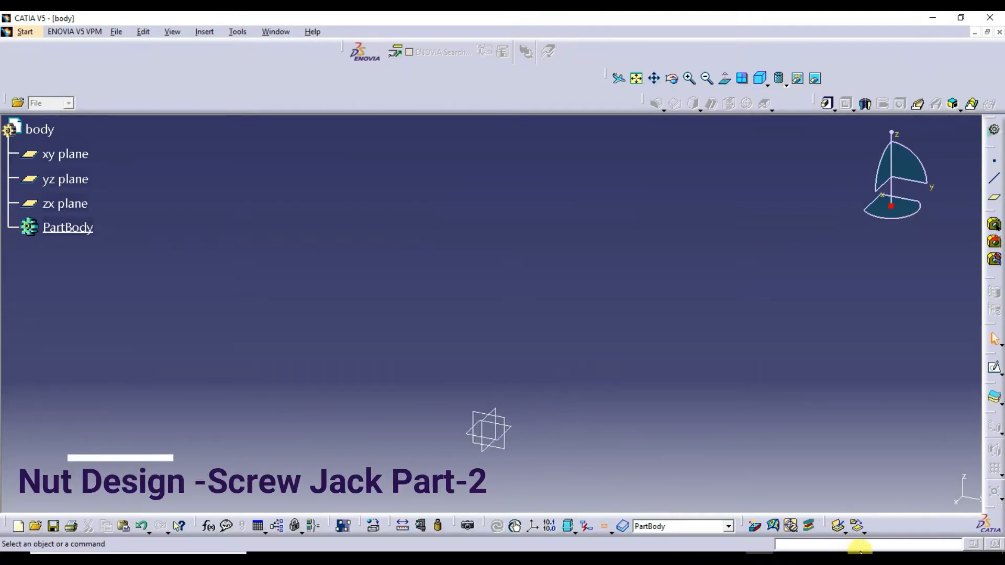
Start a new sketch on the yz plane of the empty part.
{"action": "mouse_move", "coordinate": [759, 558]}
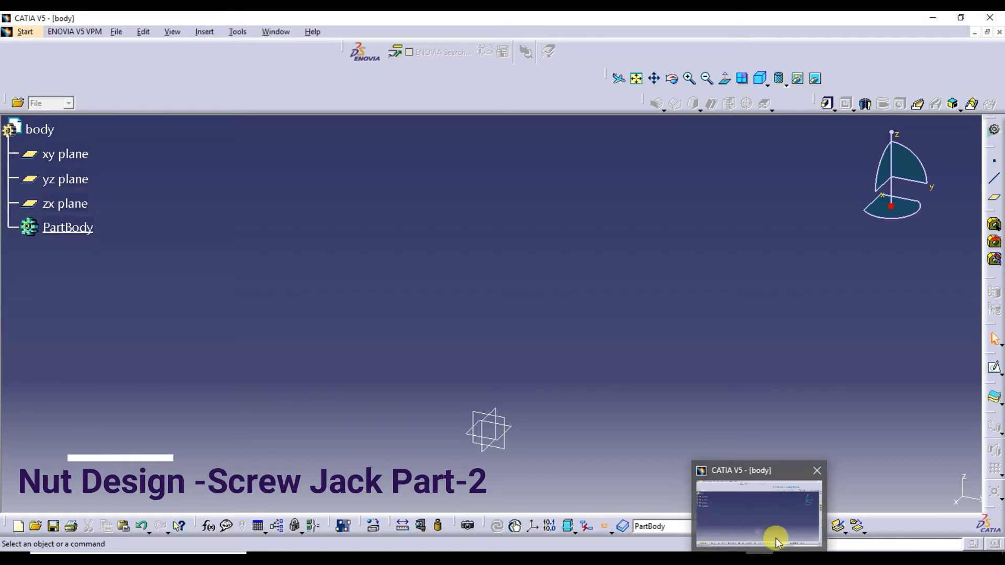
{"action": "mouse_move", "coordinate": [815, 558]}
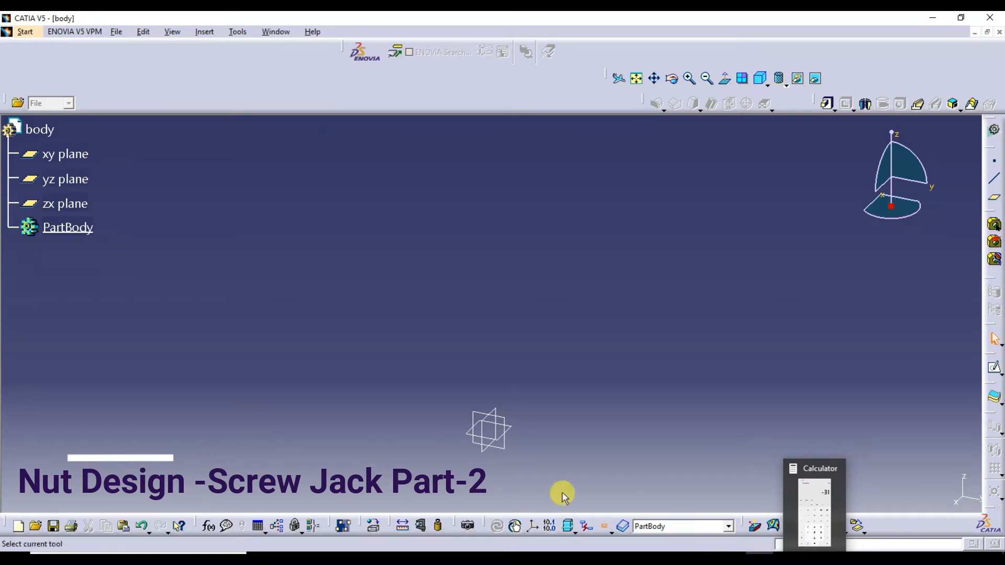
{"action": "left_click", "coordinate": [506, 422]}
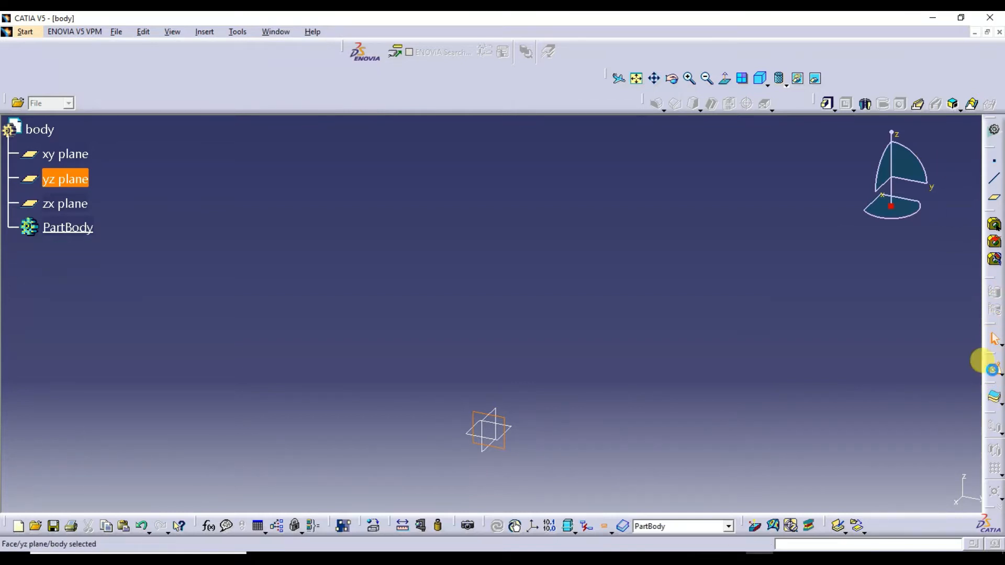
{"action": "left_click", "coordinate": [993, 369]}
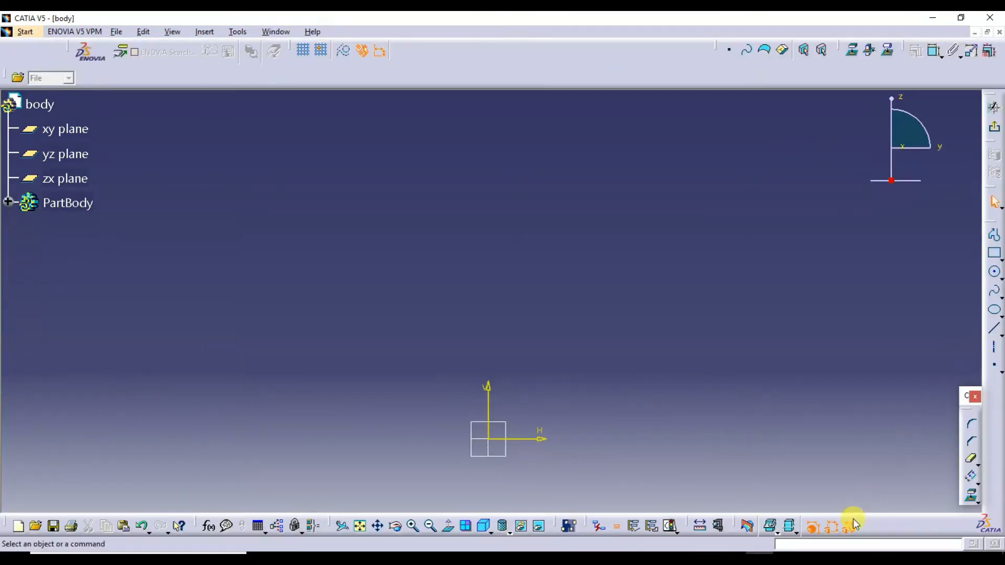
Switch to the nut.jpeg drawing in Photos, examine the nut (item 2) dimensions, and consult the square thread reference sq.jpeg.
{"action": "mouse_move", "coordinate": [841, 551]}
{"action": "left_click", "coordinate": [673, 489]}
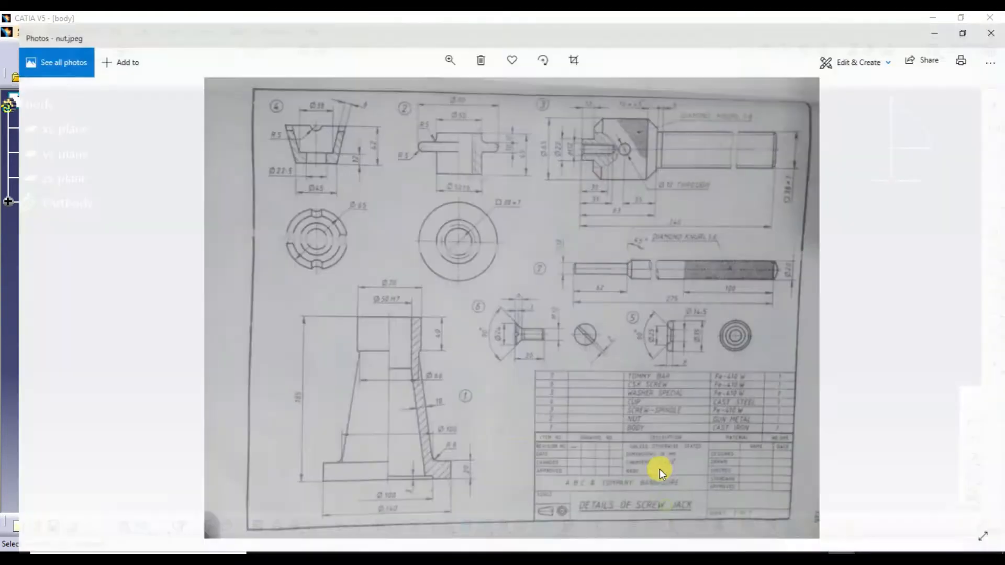
{"action": "scroll", "coordinate": [453, 123], "scroll_direction": "up", "scroll_amount": 5}
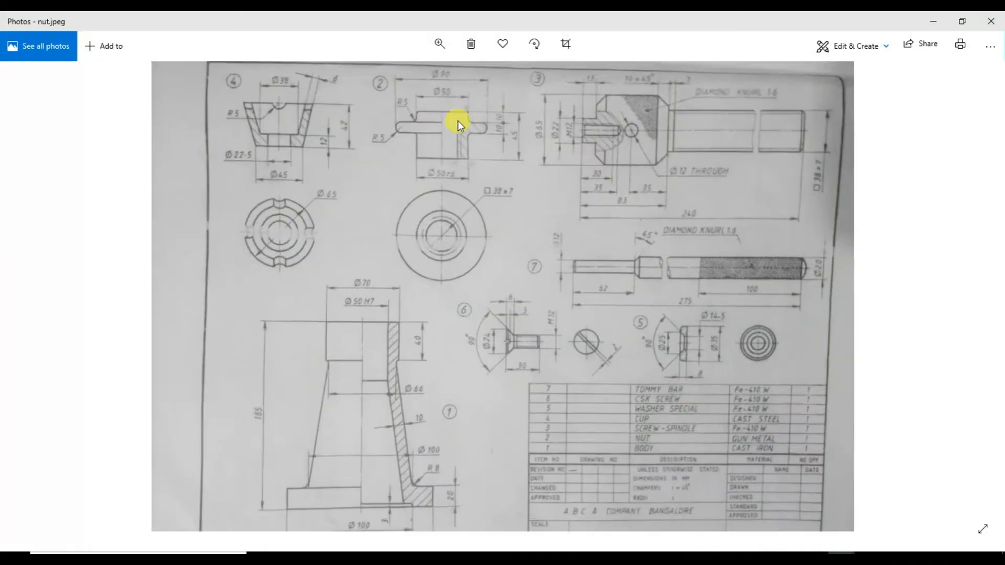
{"action": "left_click_drag", "start_coordinate": [459, 124], "coordinate": [446, 256]}
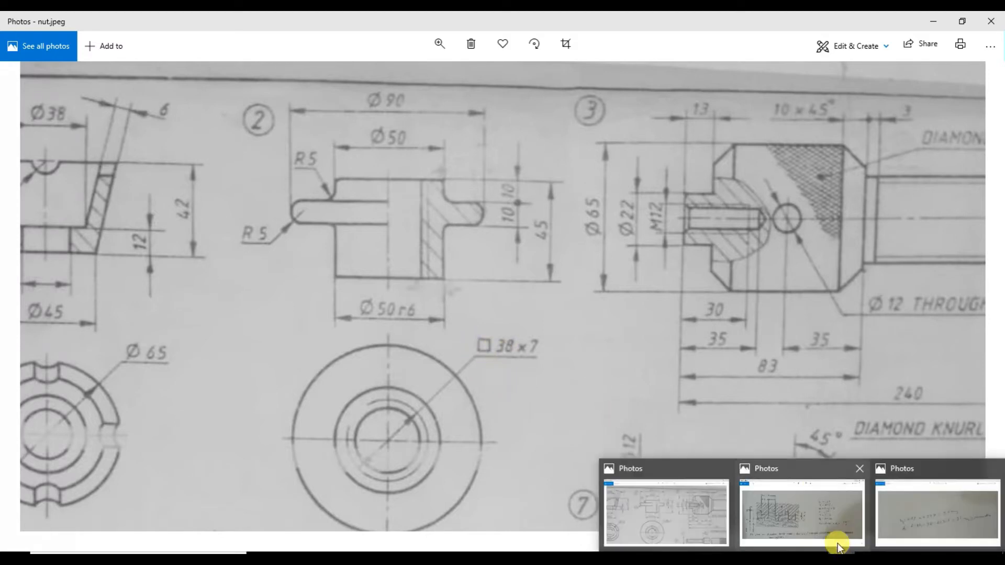
{"action": "left_click", "coordinate": [835, 538]}
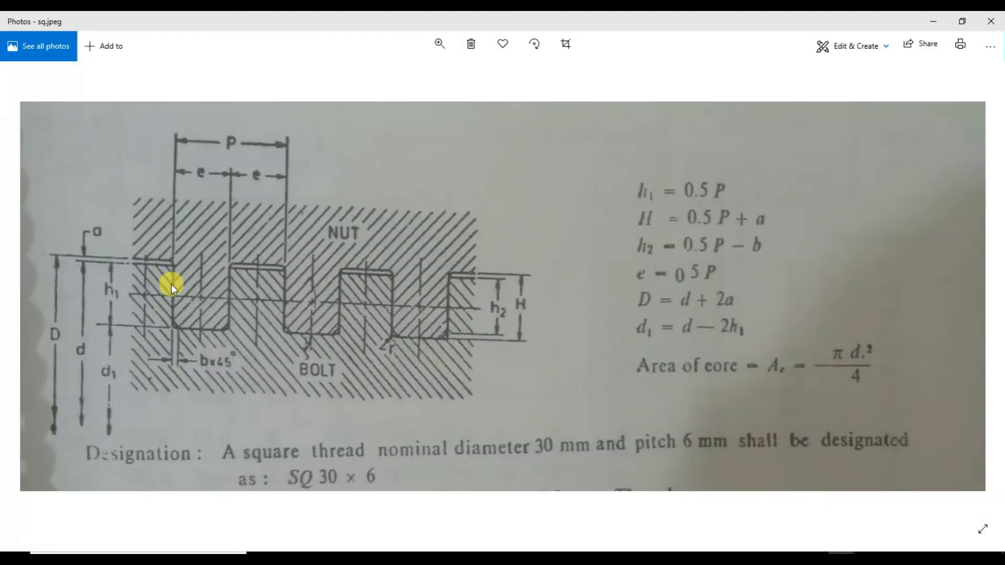
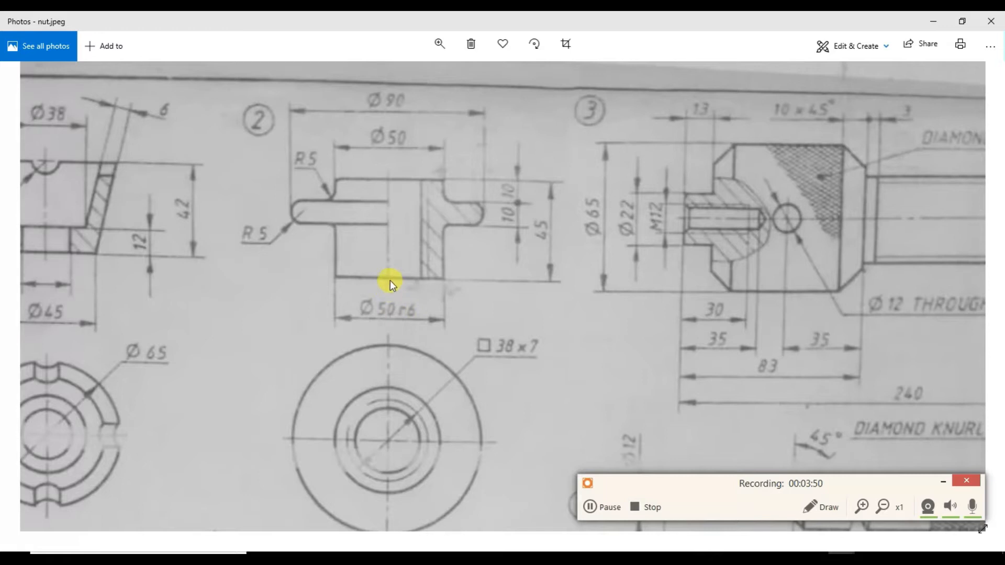
Compare the nut's square thread callout with the screw spindle's (item 3) in the nut.jpeg drawing.
{"action": "left_click_drag", "start_coordinate": [390, 282], "coordinate": [393, 301]}
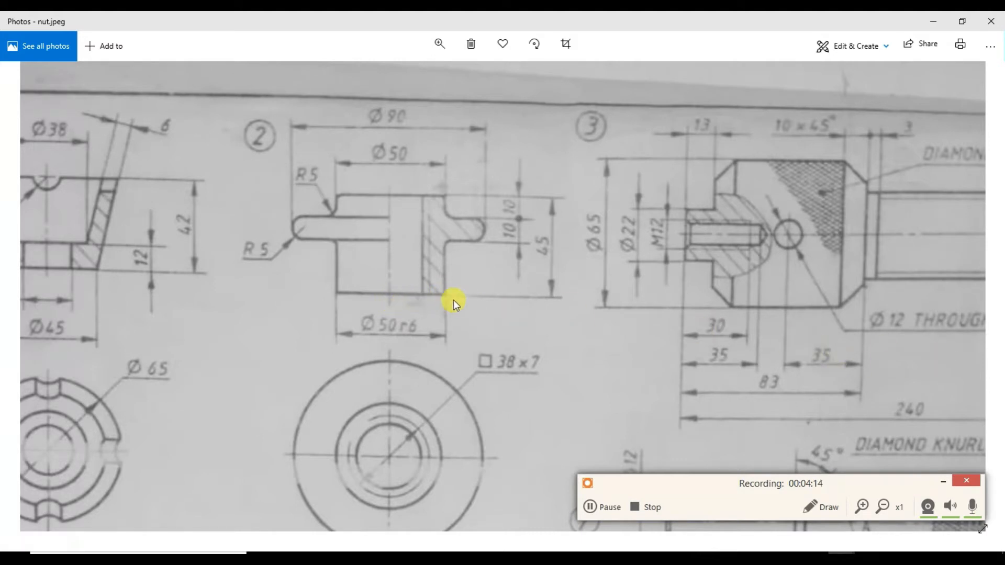
{"action": "left_click_drag", "start_coordinate": [799, 290], "coordinate": [514, 315]}
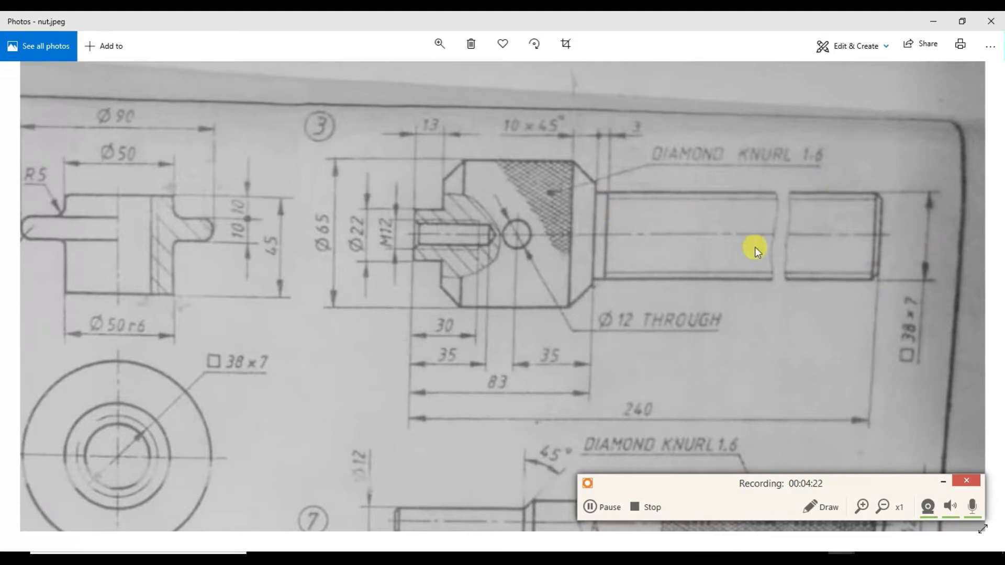
{"action": "mouse_move", "coordinate": [220, 285]}
{"action": "left_mouse_down"}
{"action": "mouse_move", "coordinate": [457, 328]}
{"action": "mouse_move", "coordinate": [476, 291]}
{"action": "left_mouse_up"}
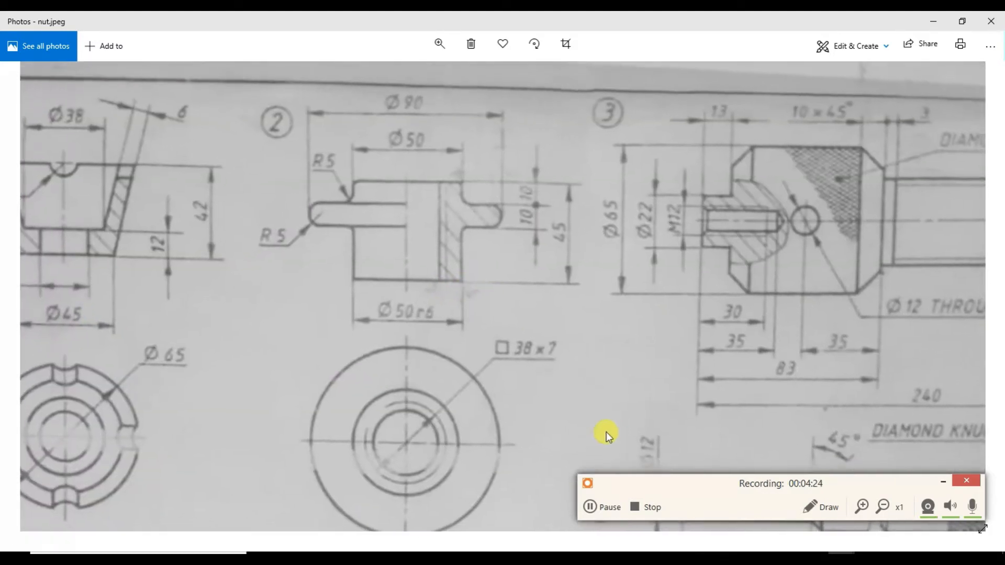
{"action": "mouse_move", "coordinate": [462, 239]}
{"action": "left_mouse_down"}
{"action": "mouse_move", "coordinate": [480, 288]}
{"action": "mouse_move", "coordinate": [460, 276]}
{"action": "left_mouse_up"}
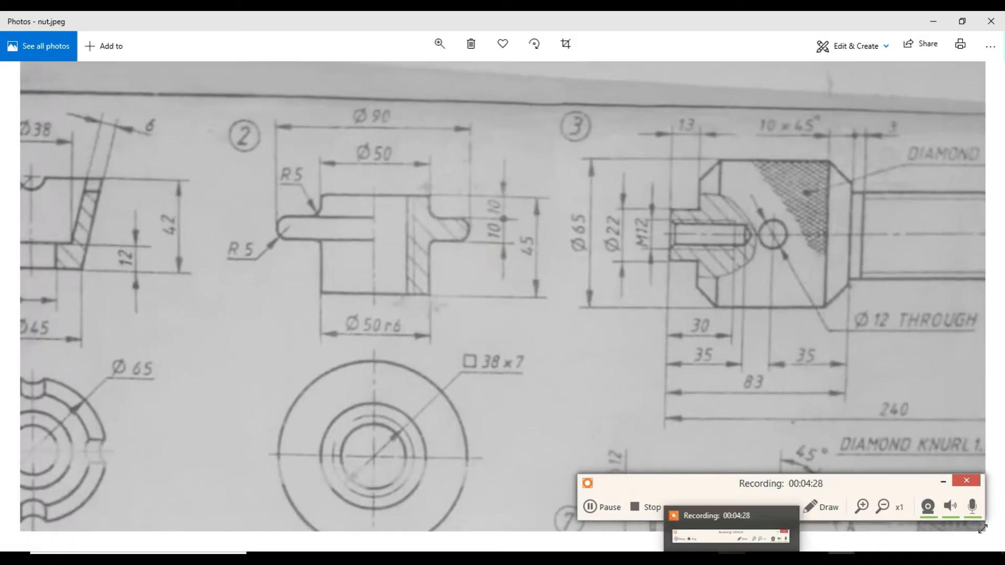
Place CATIA and the nut.jpeg drawing side by side, giving CATIA about two thirds of the screen width.
{"action": "mouse_move", "coordinate": [759, 559]}
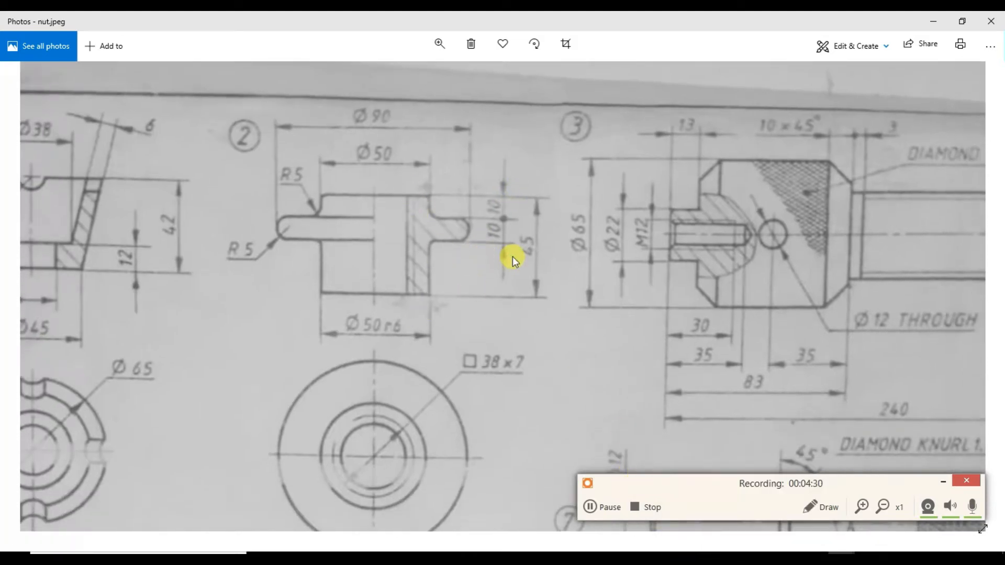
{"action": "key", "text": "super+Right"}
{"action": "key", "text": "Return"}
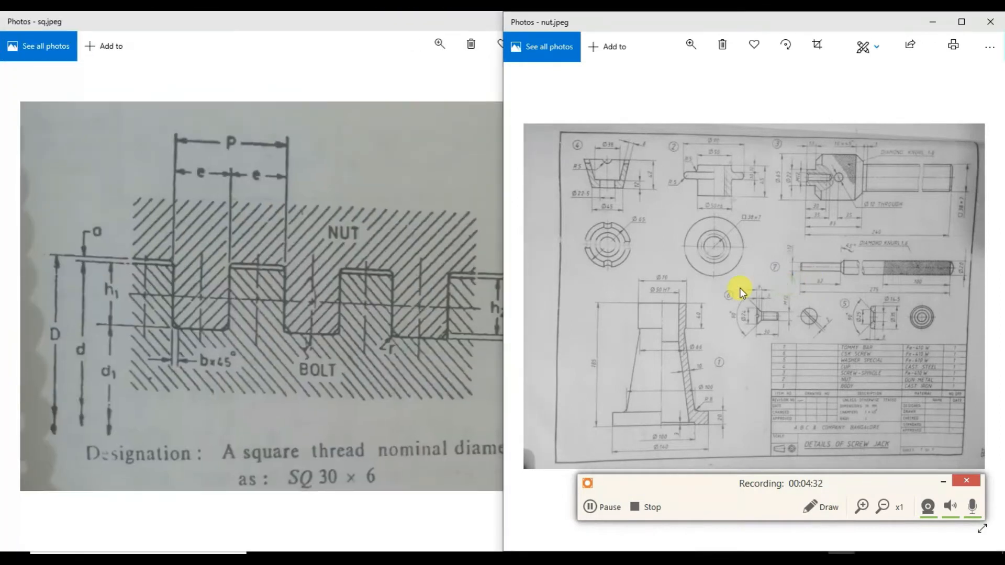
{"action": "left_click", "coordinate": [759, 559]}
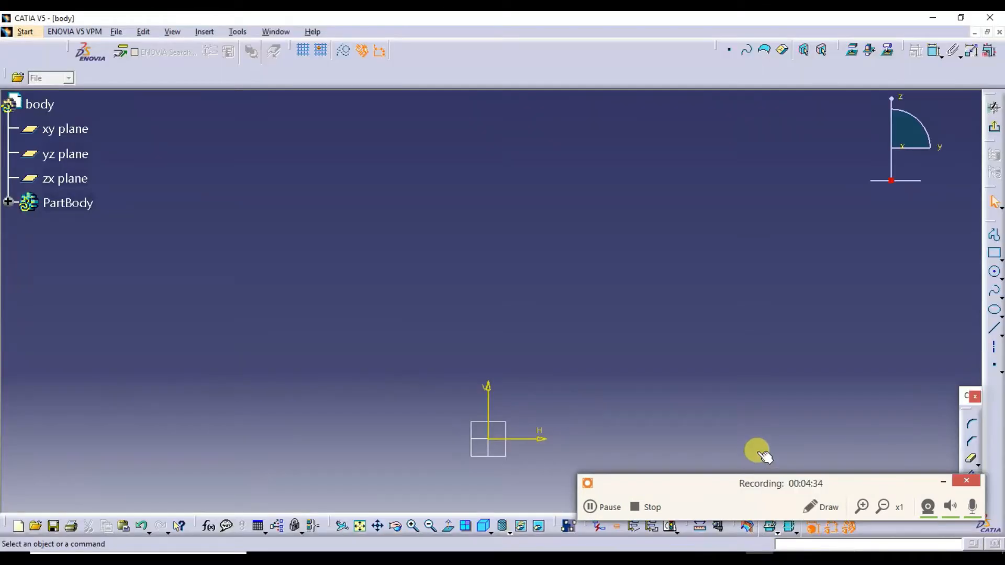
{"action": "key", "text": "super+Left"}
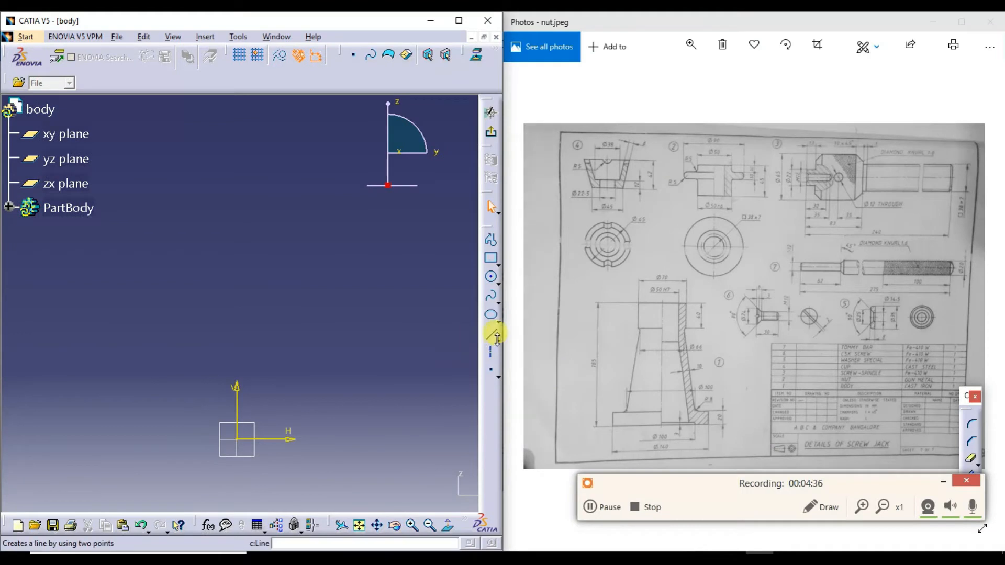
{"action": "left_click_drag", "start_coordinate": [501, 339], "coordinate": [688, 339]}
Enlarge the nut.jpeg drawing on the section and plan views of the nut (item 2).
{"action": "scroll", "coordinate": [857, 245], "scroll_direction": "up", "scroll_amount": 1}
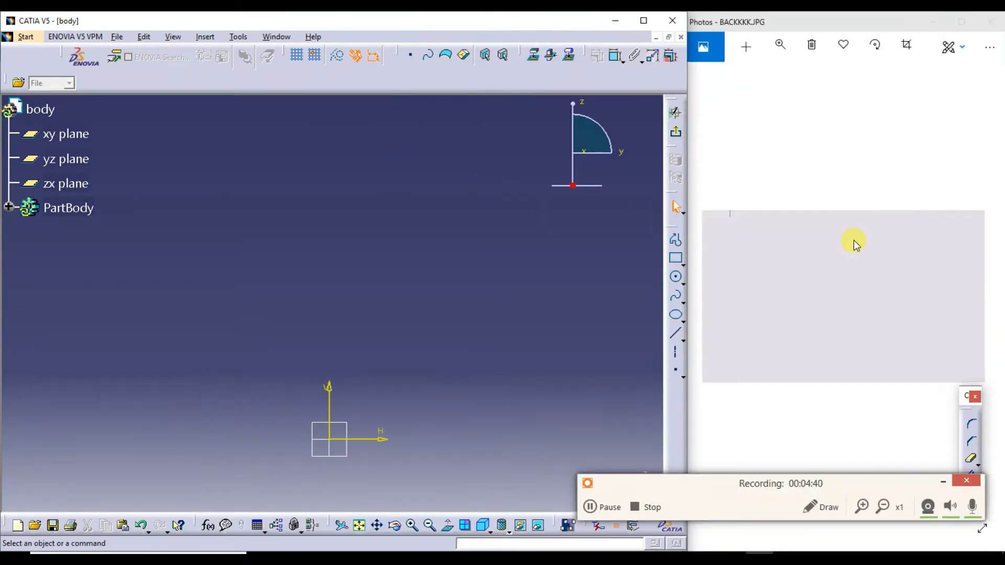
{"action": "scroll", "coordinate": [851, 239], "scroll_direction": "down", "scroll_amount": 1}
{"action": "key", "text": "super"}
{"action": "left_click", "coordinate": [836, 234]}
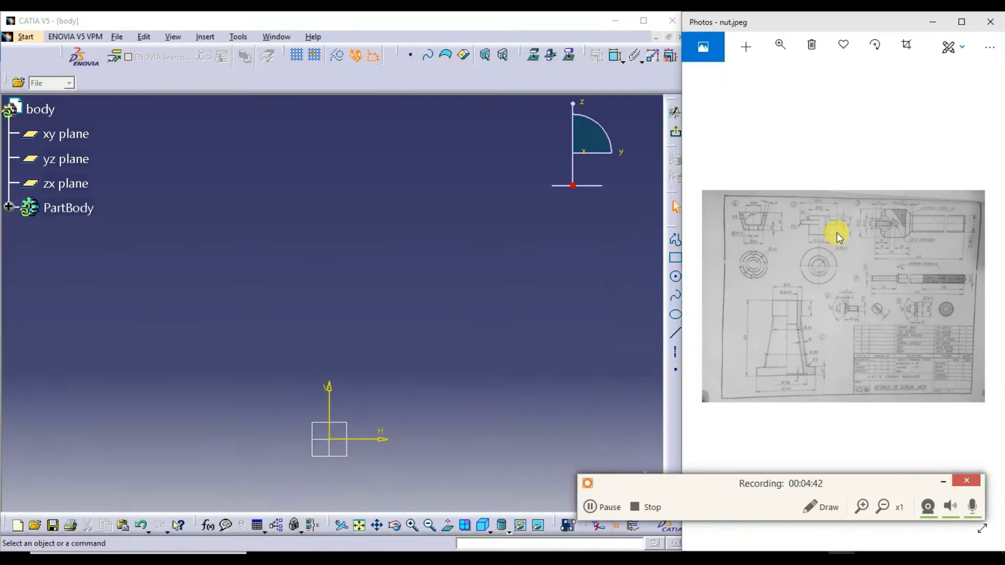
{"action": "scroll", "coordinate": [836, 233], "scroll_direction": "up", "scroll_amount": 5, "text": "ctrl"}
{"action": "mouse_move", "coordinate": [836, 233]}
{"action": "left_mouse_down"}
{"action": "mouse_move", "coordinate": [802, 196]}
{"action": "mouse_move", "coordinate": [865, 271]}
{"action": "mouse_move", "coordinate": [883, 266]}
{"action": "left_mouse_up"}
{"action": "scroll", "coordinate": [854, 253], "scroll_direction": "up", "scroll_amount": 3, "text": "ctrl"}
{"action": "mouse_move", "coordinate": [858, 210]}
{"action": "left_mouse_down"}
{"action": "mouse_move", "coordinate": [860, 167]}
{"action": "mouse_move", "coordinate": [853, 341]}
{"action": "mouse_move", "coordinate": [834, 247]}
{"action": "mouse_move", "coordinate": [837, 360]}
{"action": "mouse_move", "coordinate": [841, 341]}
{"action": "left_mouse_up"}
{"action": "scroll", "coordinate": [837, 269], "scroll_direction": "up", "scroll_amount": 2, "text": "ctrl"}
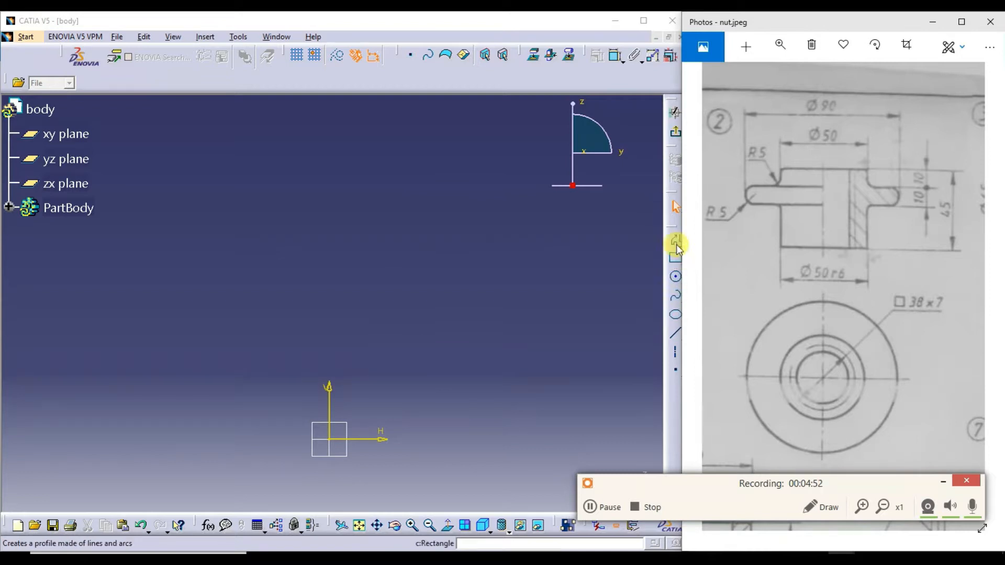
{"action": "left_click", "coordinate": [25, 36]}
{"action": "mouse_move", "coordinate": [68, 89]}
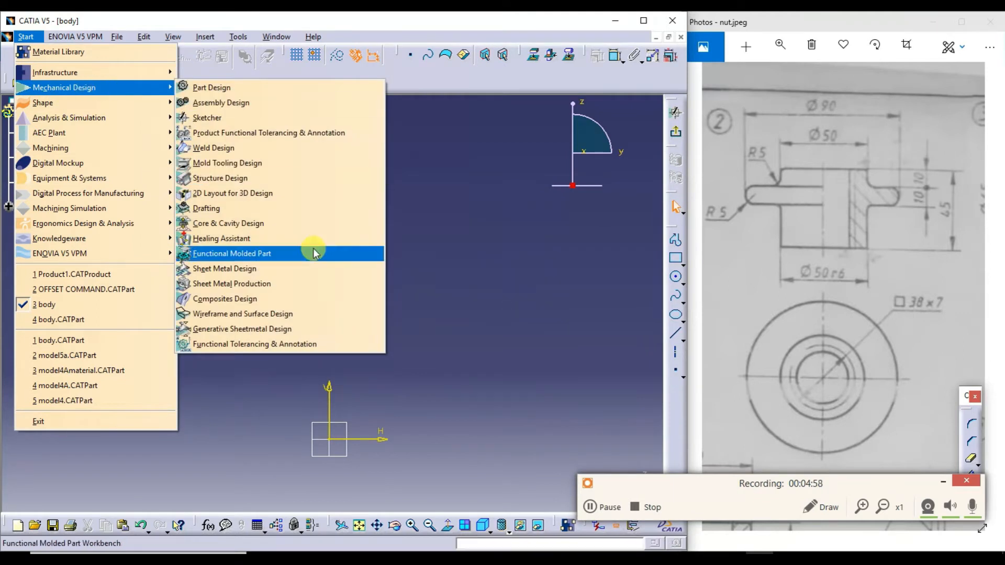
{"action": "left_click", "coordinate": [576, 296]}
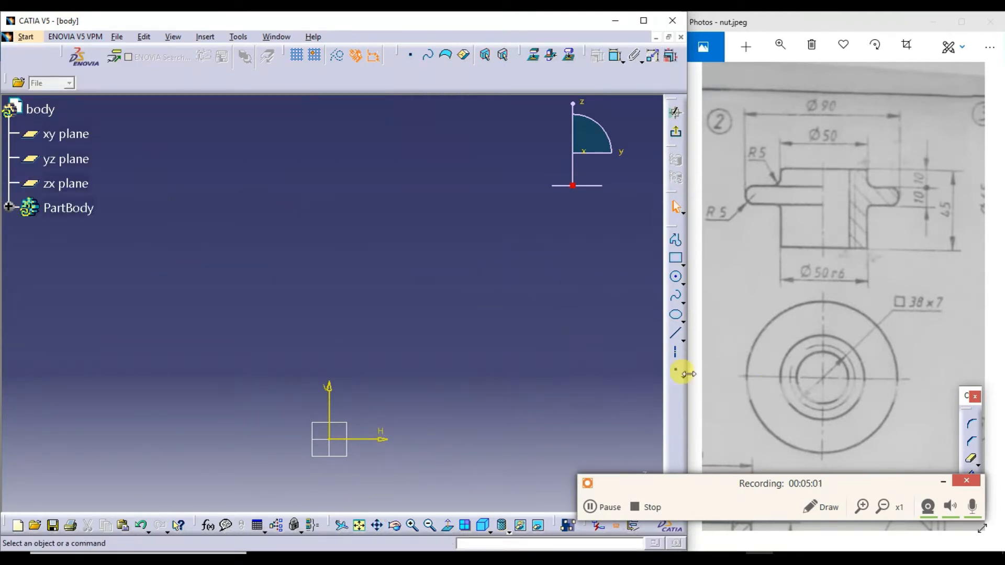
Sketch the nut profile from about 33 mm out on the horizontal axis: base line, lower wall to about 43 mm high, flange underside and tangent end arc.
{"action": "left_click", "coordinate": [675, 240]}
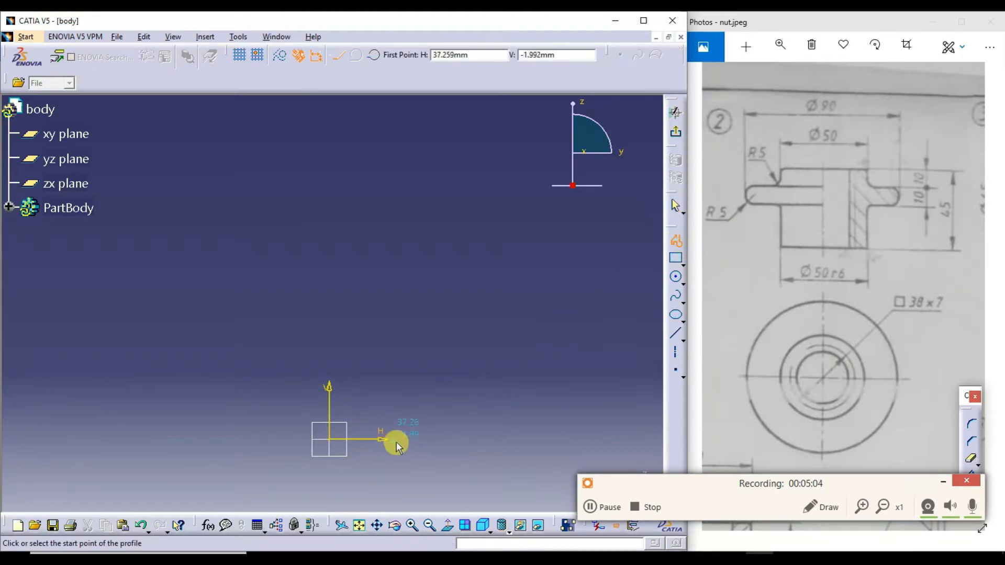
{"action": "left_click", "coordinate": [387, 440]}
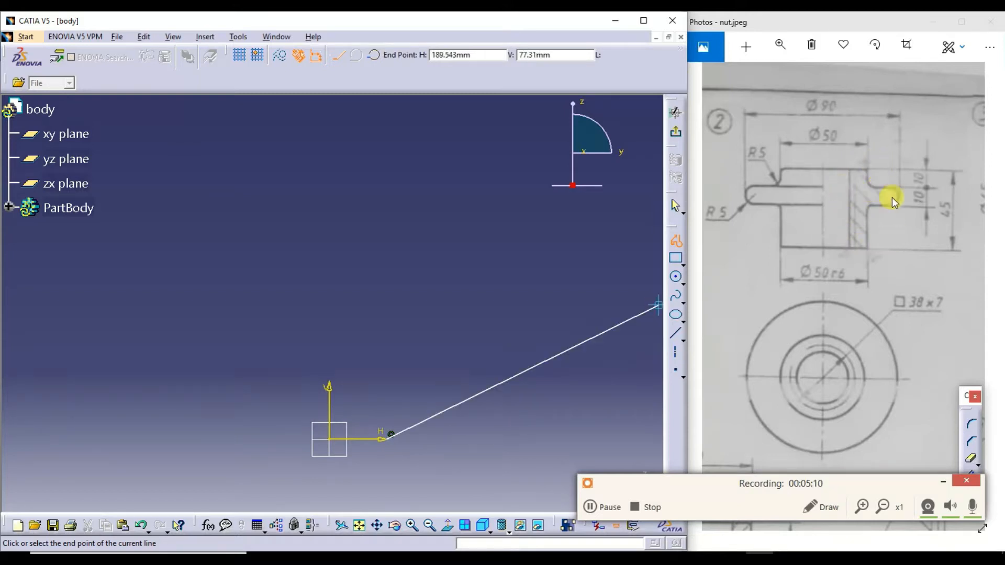
{"action": "left_click", "coordinate": [430, 440]}
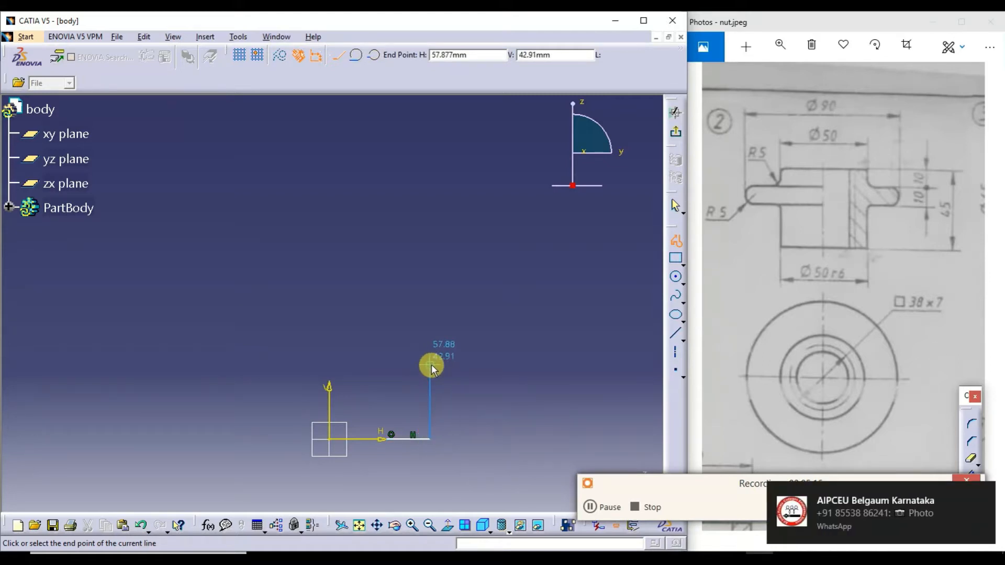
{"action": "left_click", "coordinate": [431, 365]}
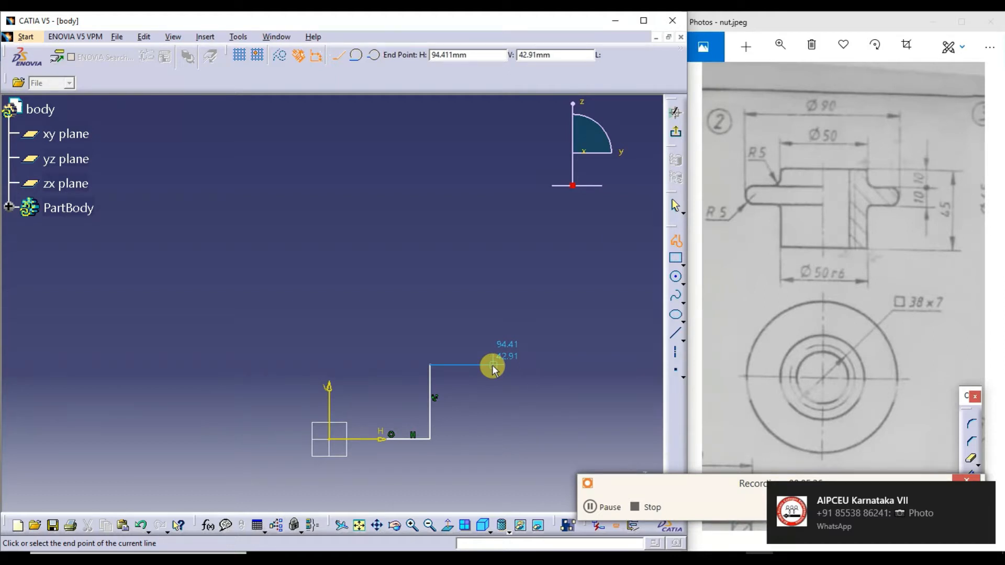
{"action": "left_click", "coordinate": [492, 366]}
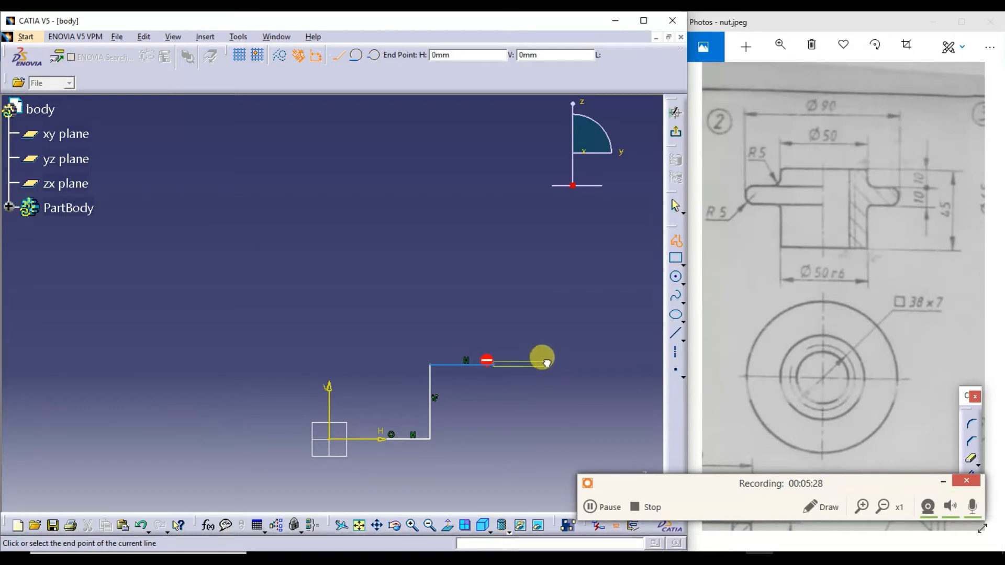
{"action": "left_click_drag", "start_coordinate": [555, 351], "coordinate": [555, 351]}
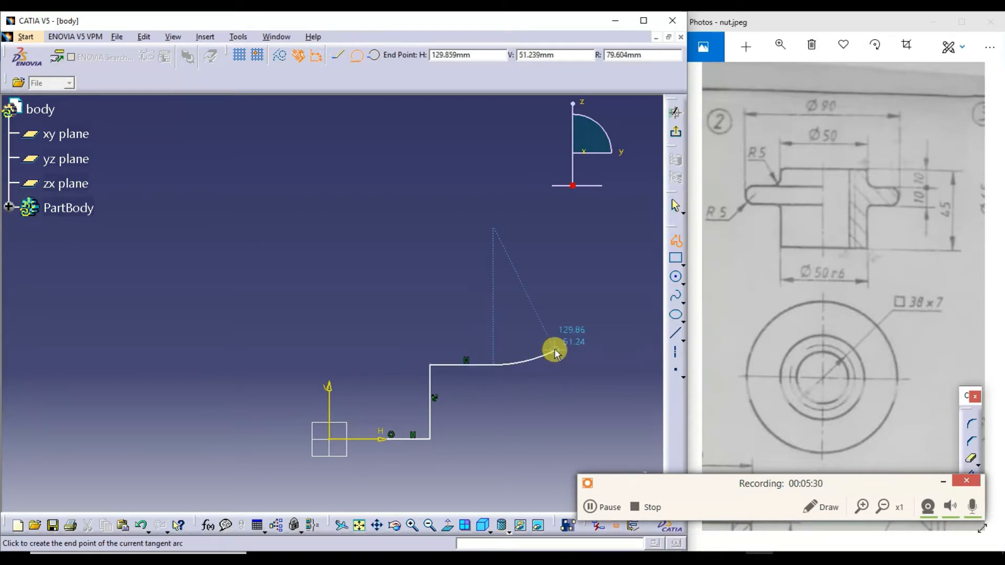
{"action": "left_click", "coordinate": [492, 306]}
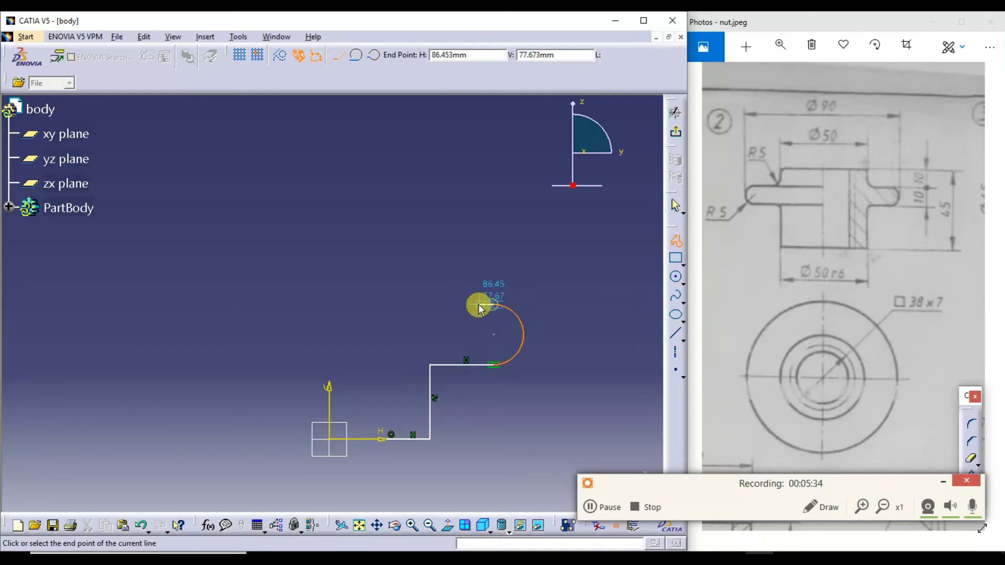
Continue the profile with the flange's upper edge, the outer wall up to about 148 mm high, the top edge and the inner wall down.
{"action": "left_click", "coordinate": [431, 303]}
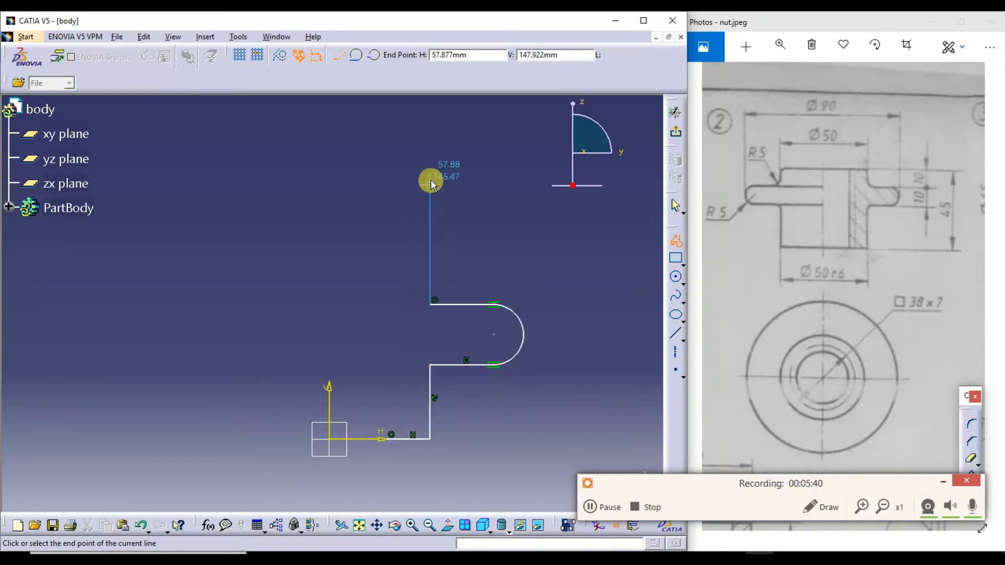
{"action": "left_click", "coordinate": [431, 178]}
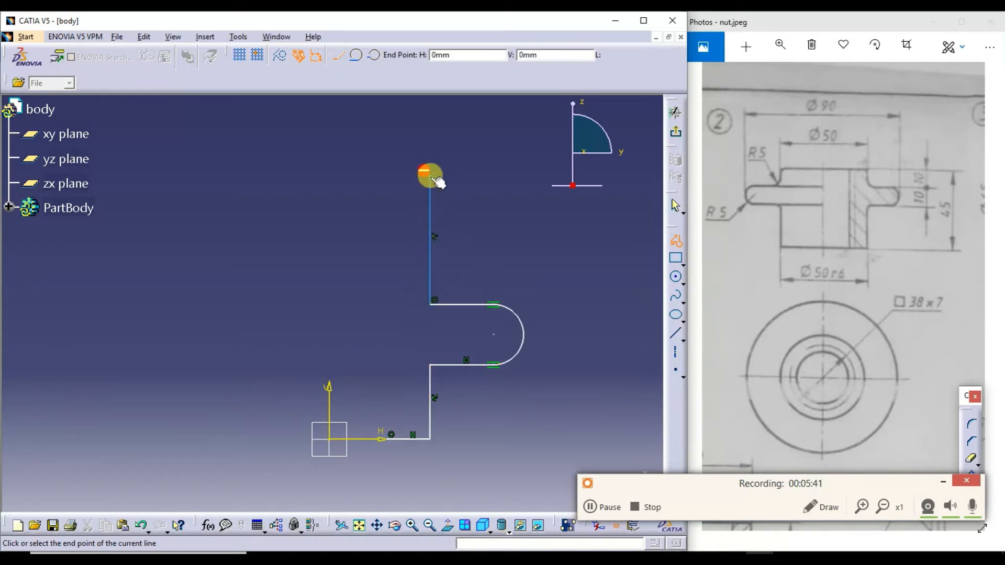
{"action": "left_click", "coordinate": [391, 179]}
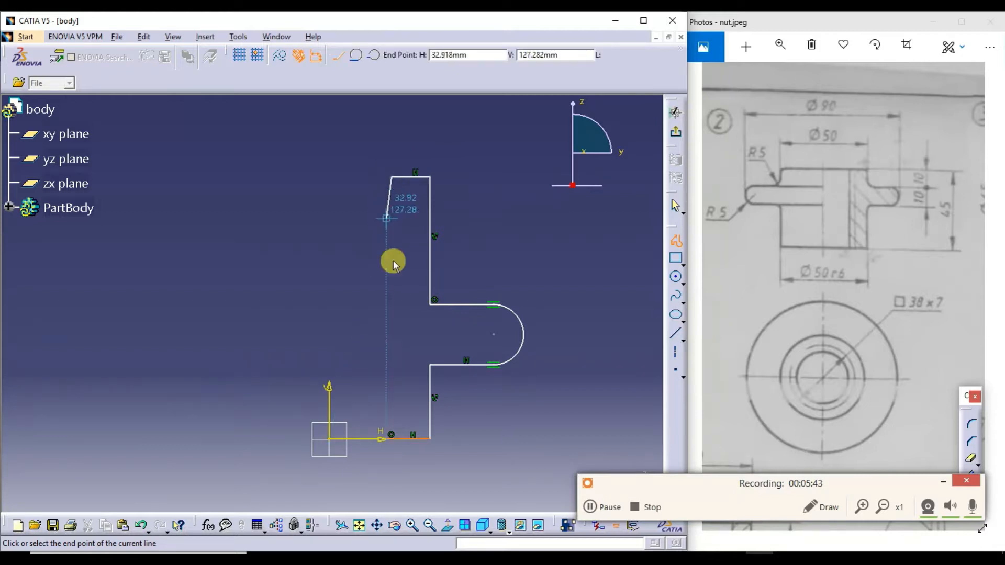
{"action": "left_click", "coordinate": [393, 442]}
{"action": "type", "text": "`"}
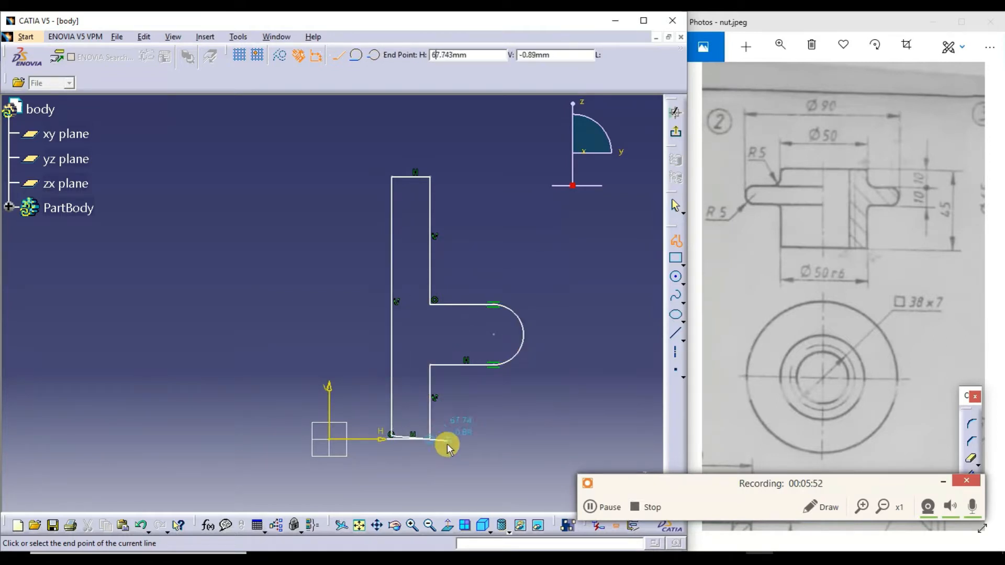
Delete the nut profile's inner vertical line and redraw it from the top edge's free end down to the base line.
{"action": "left_click", "coordinate": [399, 393]}
{"action": "left_click", "coordinate": [377, 353]}
{"action": "left_click", "coordinate": [391, 365]}
{"action": "key", "text": "Delete"}
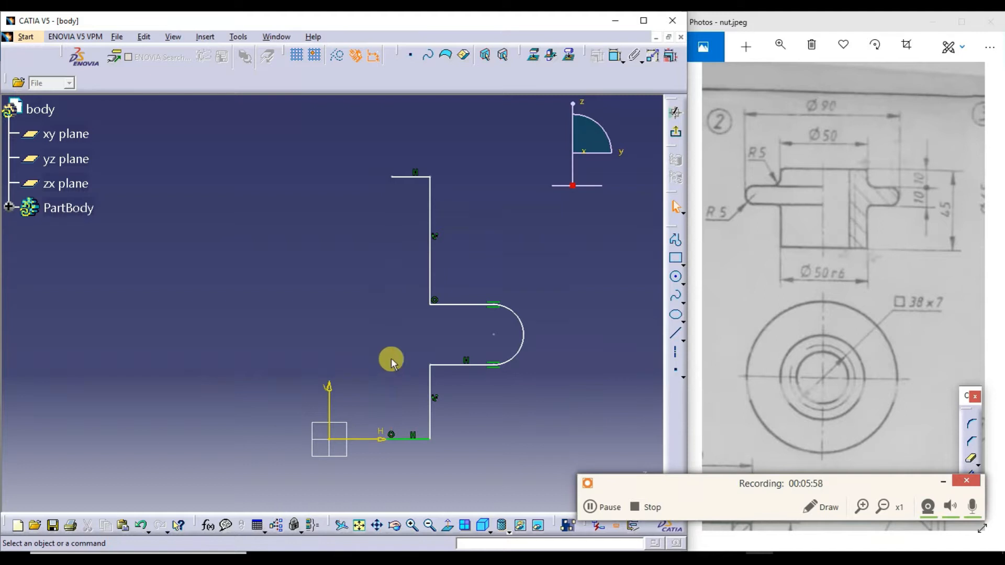
{"action": "left_click", "coordinate": [676, 333]}
{"action": "left_click", "coordinate": [391, 178]}
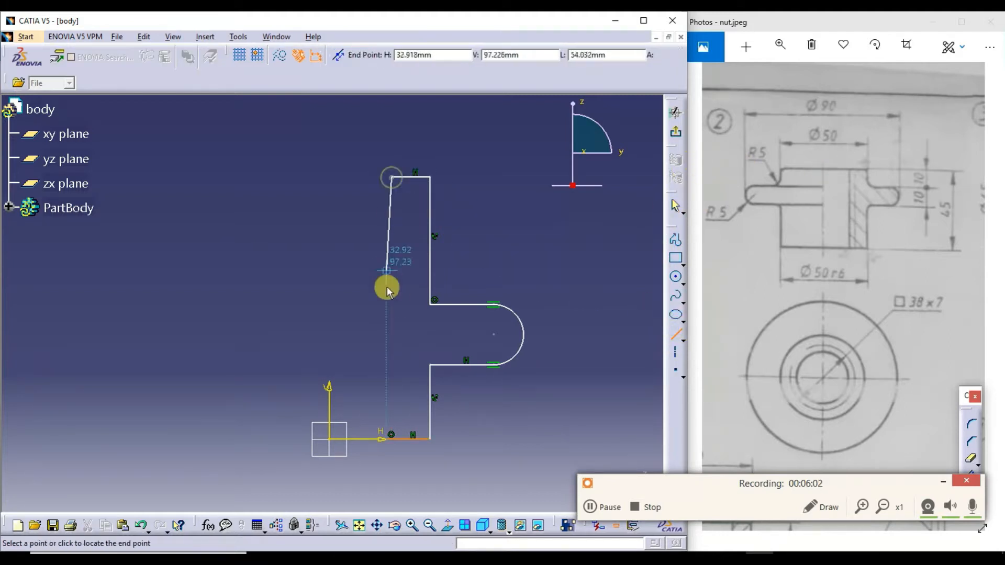
{"action": "left_click", "coordinate": [392, 438]}
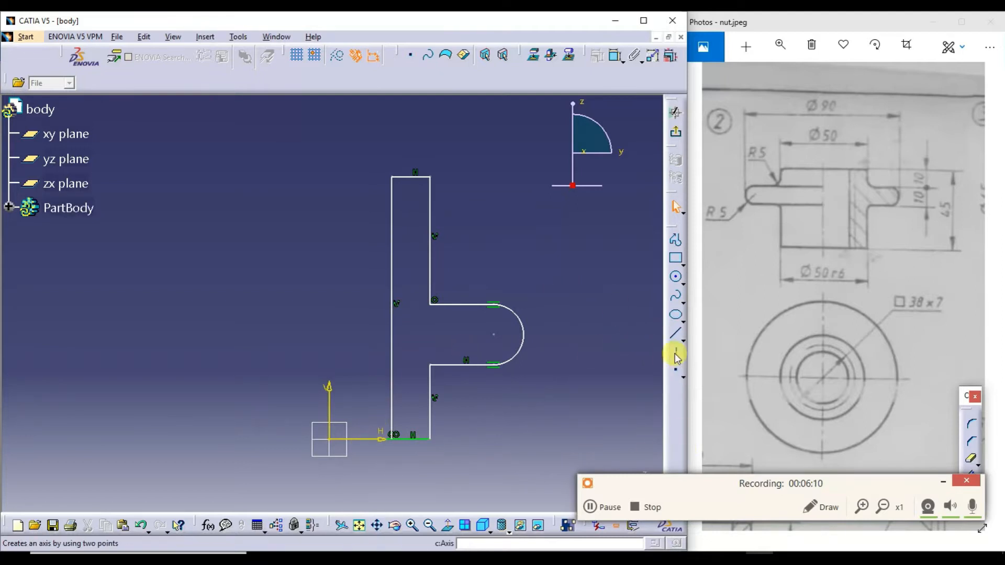
Move the floating set of corner, chamfer and trim tools into the sketch area beside the nut profile.
{"action": "left_click", "coordinate": [684, 376]}
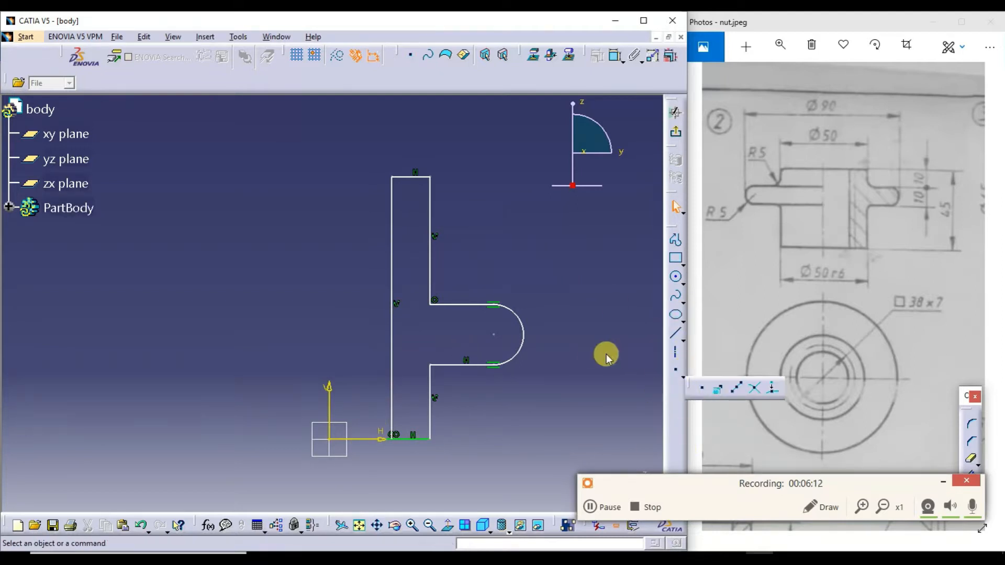
{"action": "left_click", "coordinate": [675, 488]}
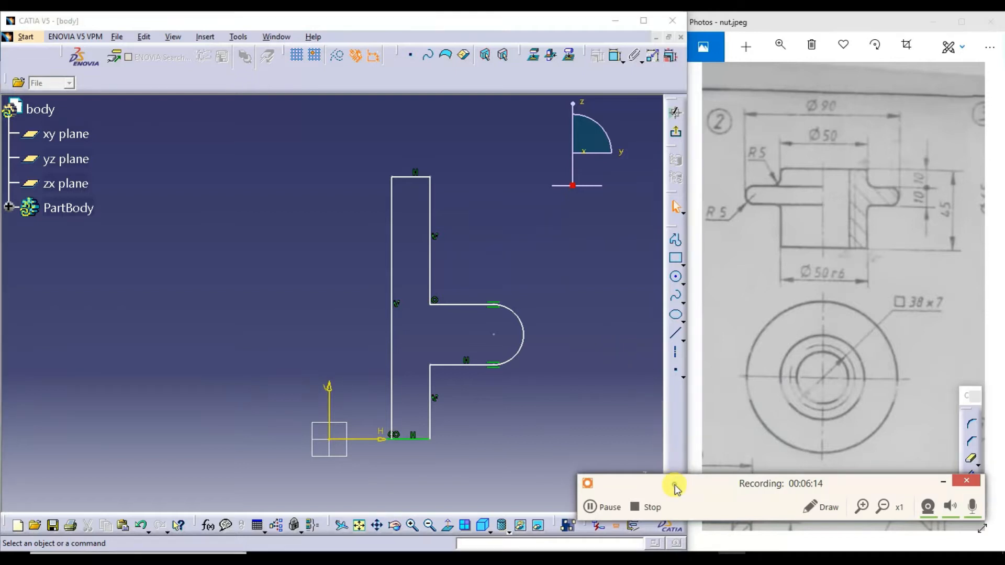
{"action": "left_click_drag", "start_coordinate": [675, 488], "coordinate": [765, 509]}
{"action": "left_click_drag", "start_coordinate": [965, 396], "coordinate": [637, 345]}
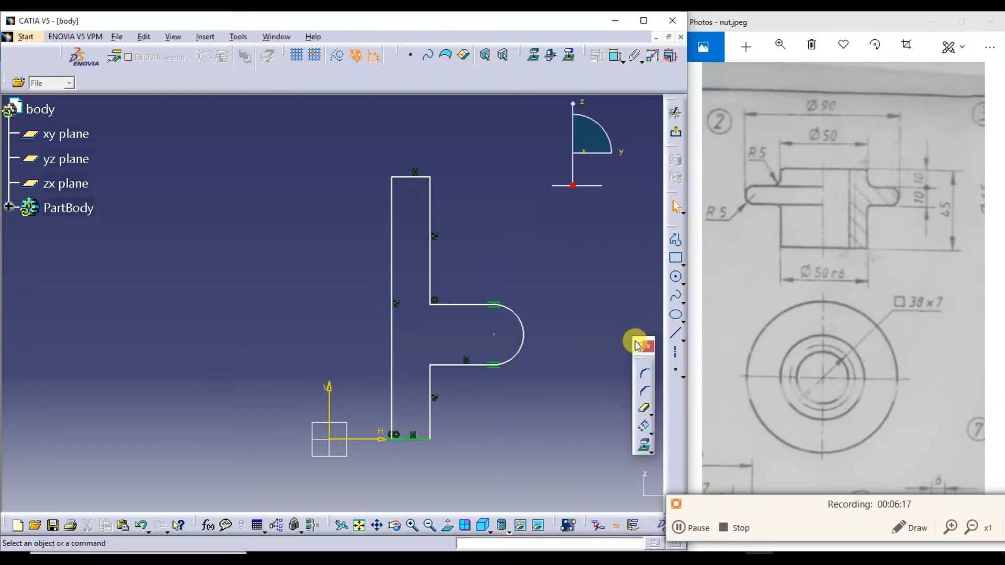
Quick Trim the short piece of the base line that overhangs the inner vertical line.
{"action": "left_click", "coordinate": [647, 409]}
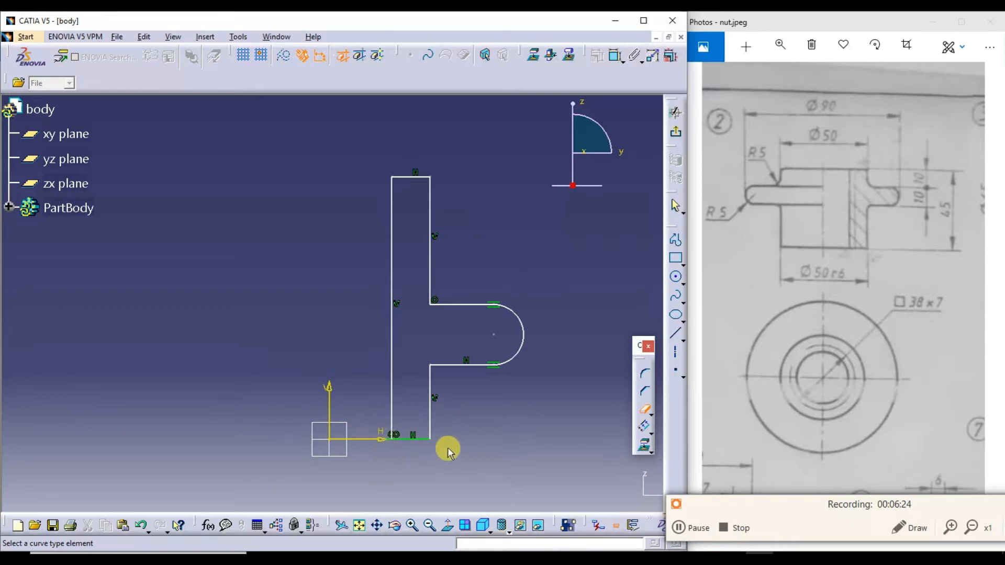
{"action": "left_click", "coordinate": [412, 526]}
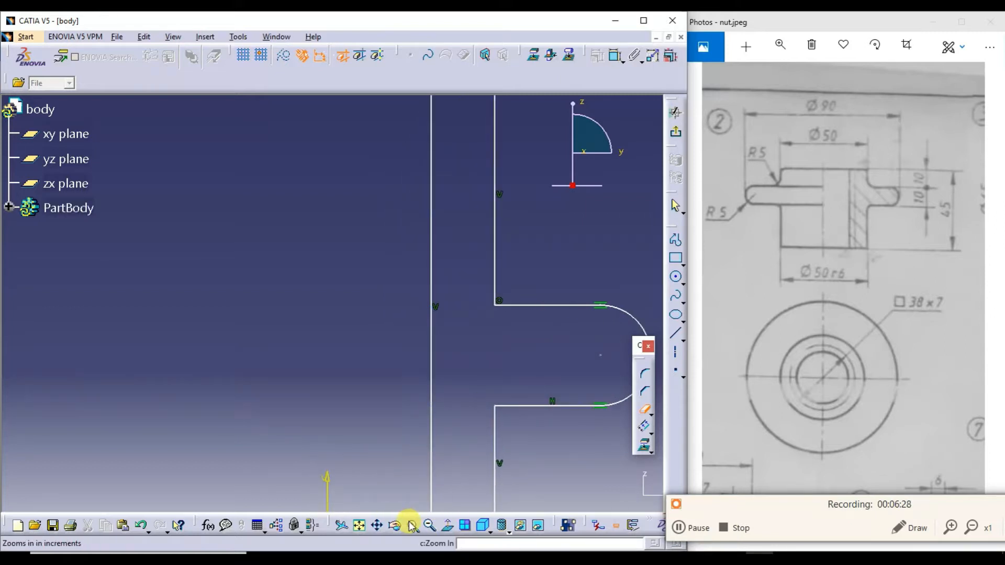
{"action": "left_click", "coordinate": [377, 525]}
{"action": "left_click_drag", "start_coordinate": [449, 469], "coordinate": [376, 382]}
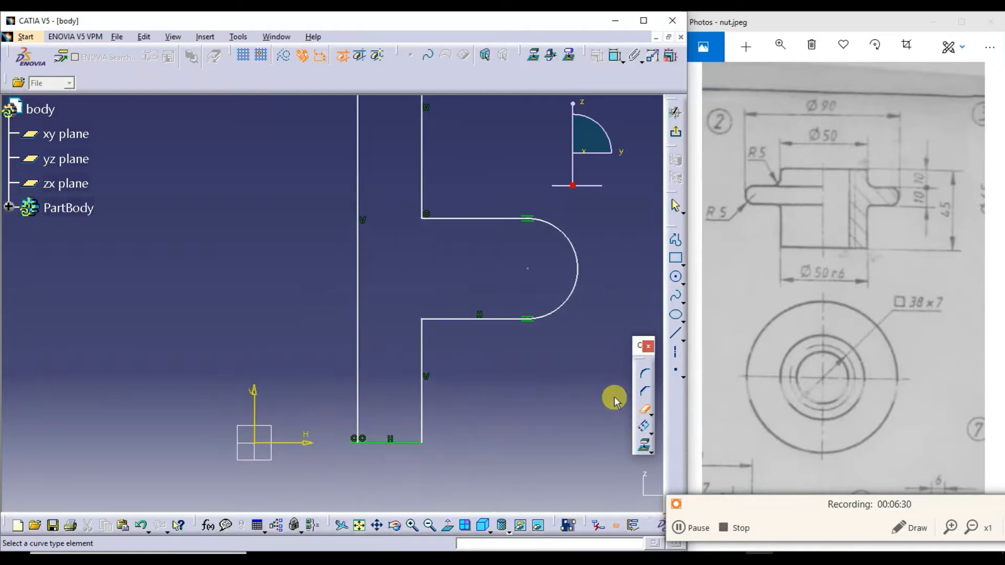
{"action": "left_click", "coordinate": [643, 407]}
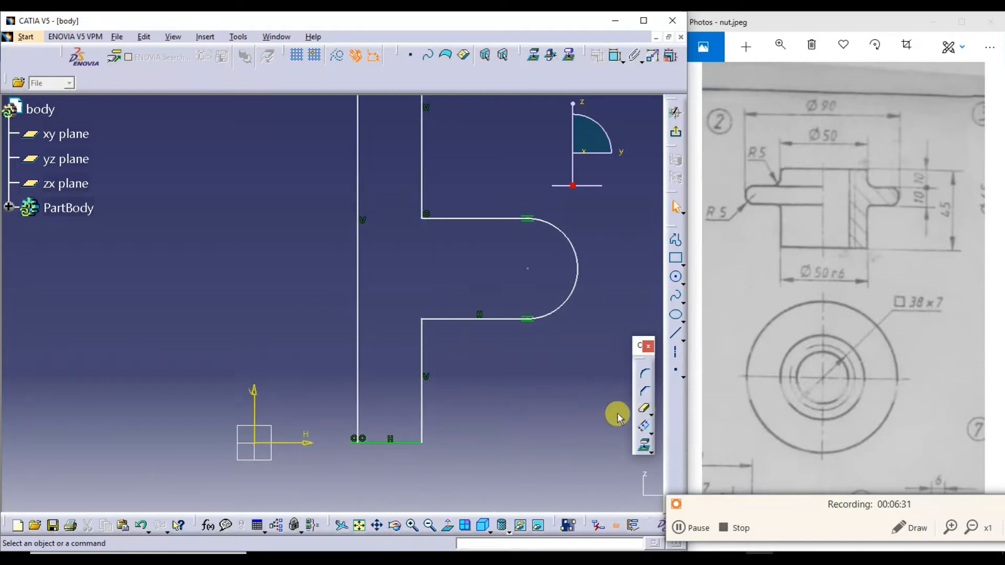
{"action": "left_click", "coordinate": [644, 408]}
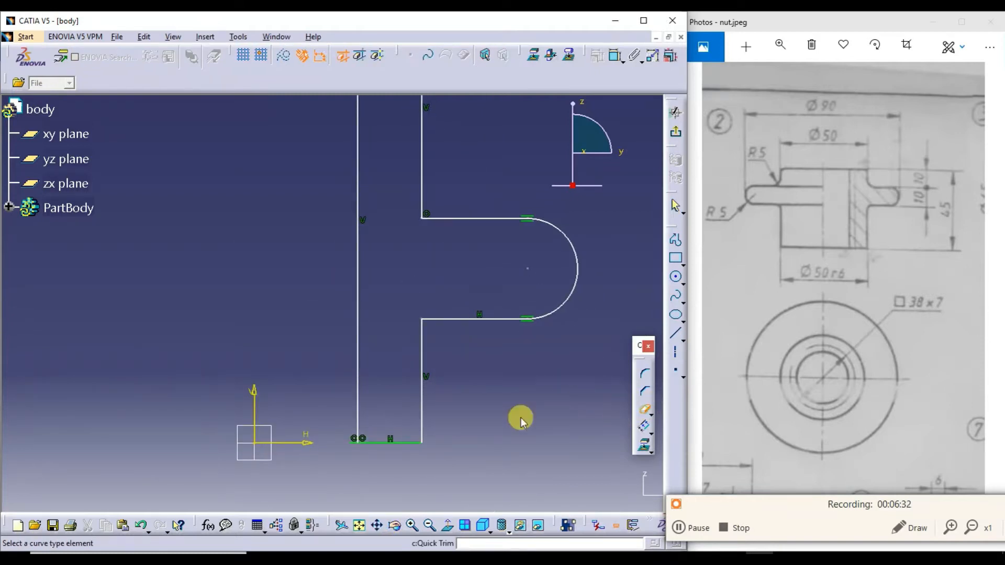
{"action": "left_click", "coordinate": [353, 440]}
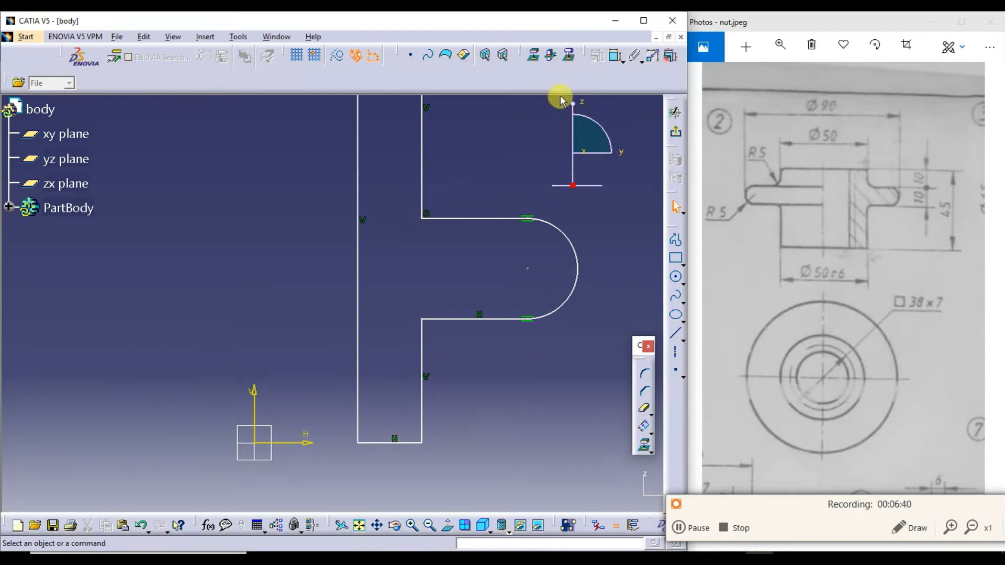
Constrain the distance from the vertical axis to the nut's inner wall and set it to 31/2 mm.
{"action": "left_click", "coordinate": [616, 57]}
{"action": "left_click", "coordinate": [257, 439]}
{"action": "left_click", "coordinate": [357, 424]}
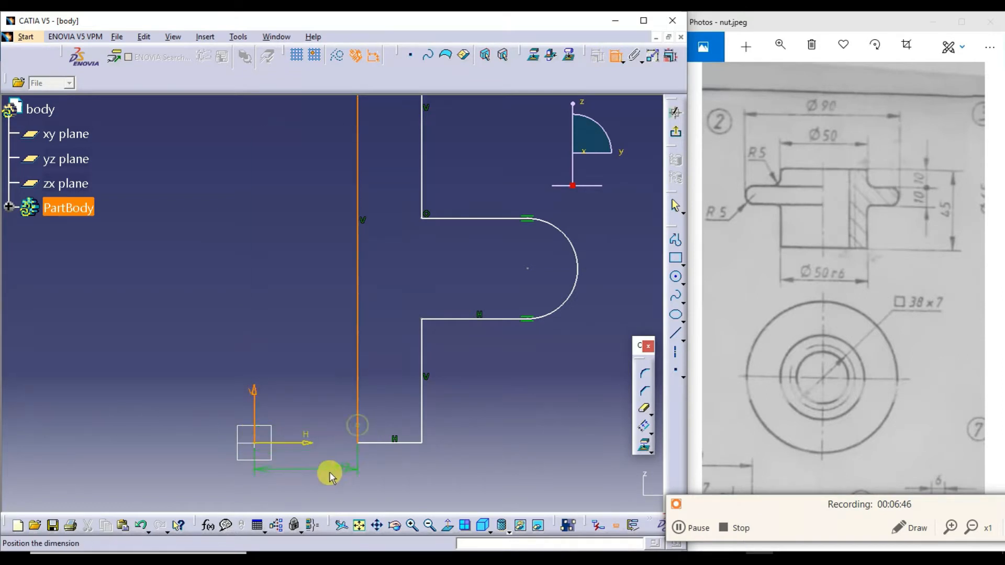
{"action": "left_click", "coordinate": [308, 473]}
{"action": "double_click", "coordinate": [309, 473]}
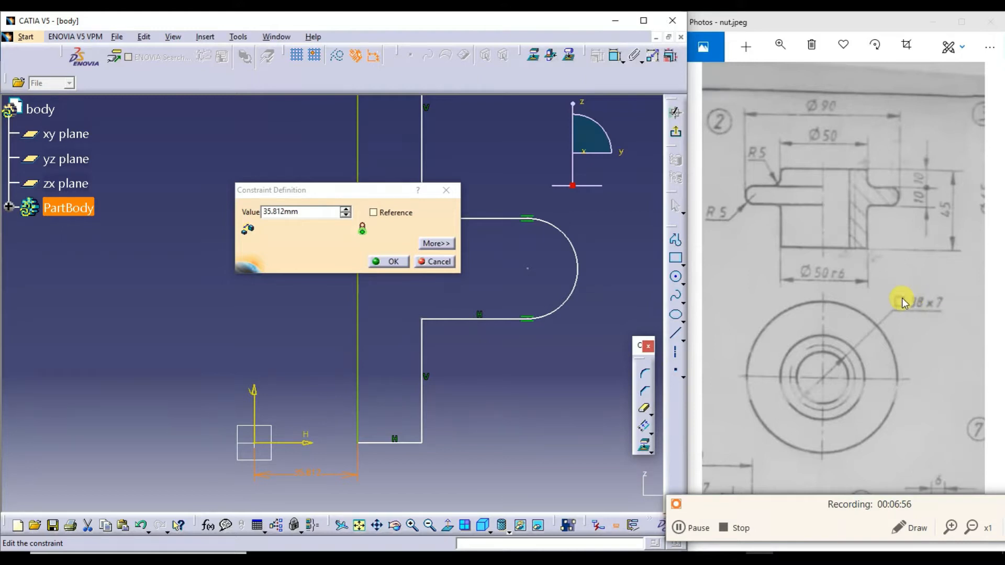
{"action": "left_click", "coordinate": [318, 215]}
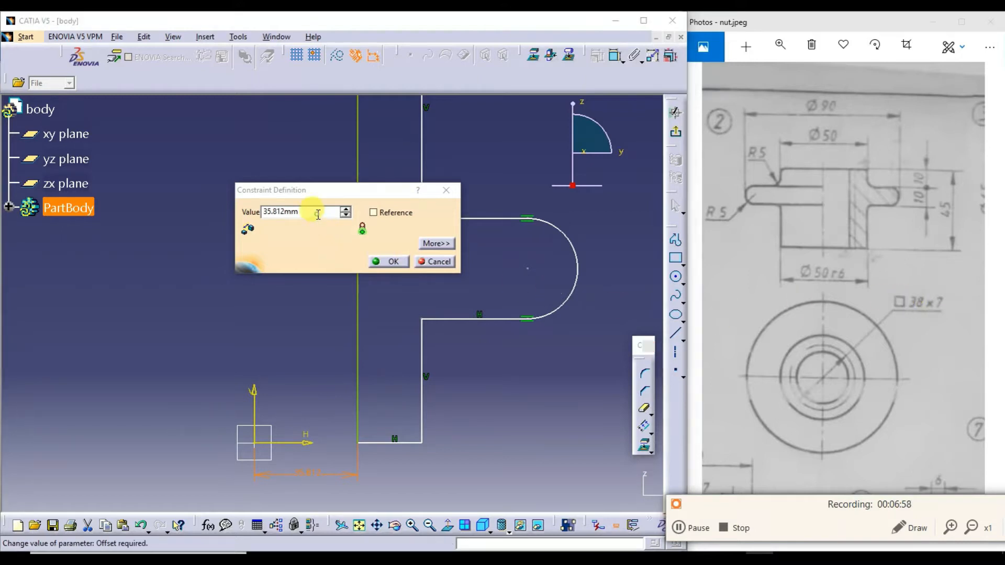
{"action": "left_click", "coordinate": [318, 215]}
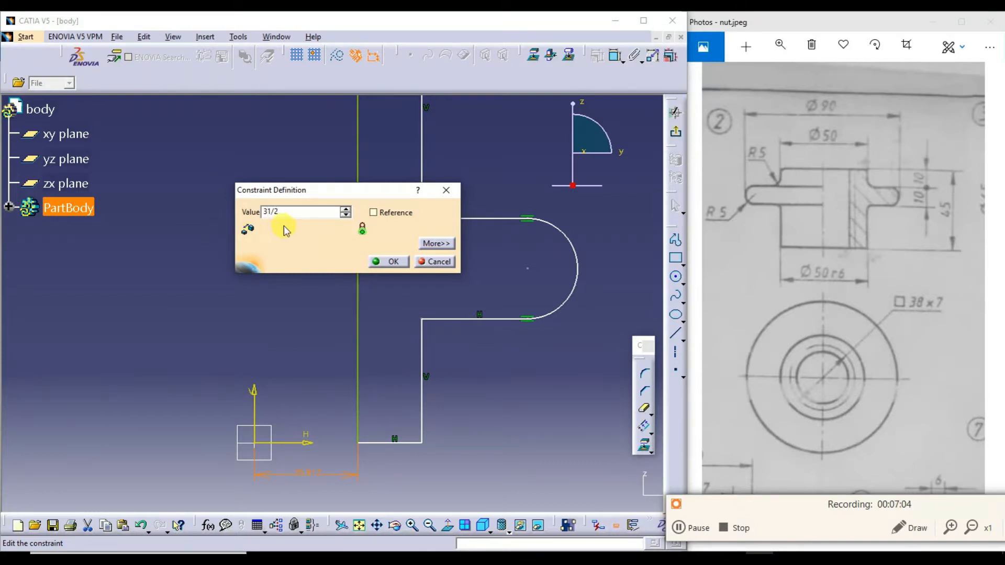
{"action": "type", "text": "31/2"}
{"action": "key", "text": "Return"}
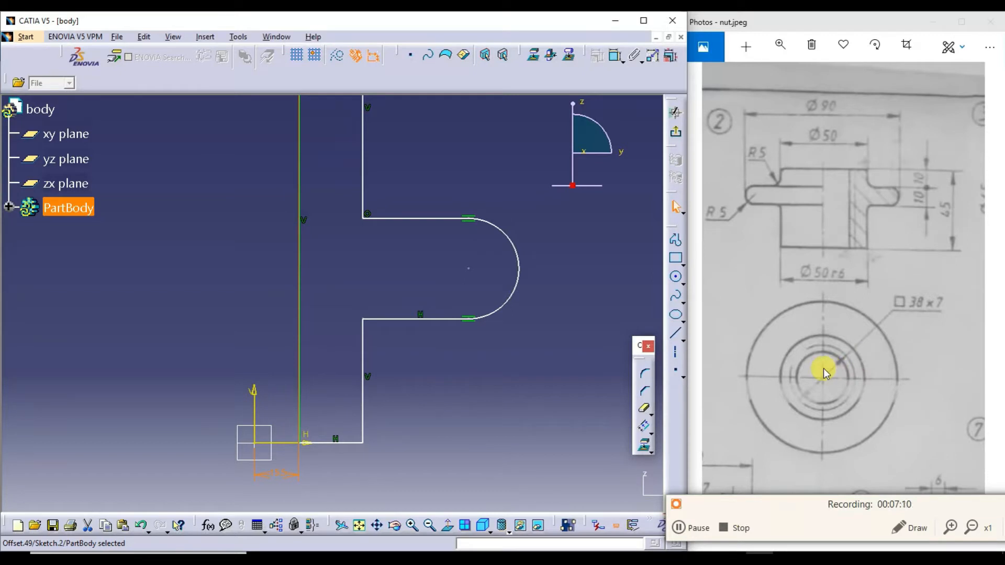
{"action": "left_click", "coordinate": [453, 401]}
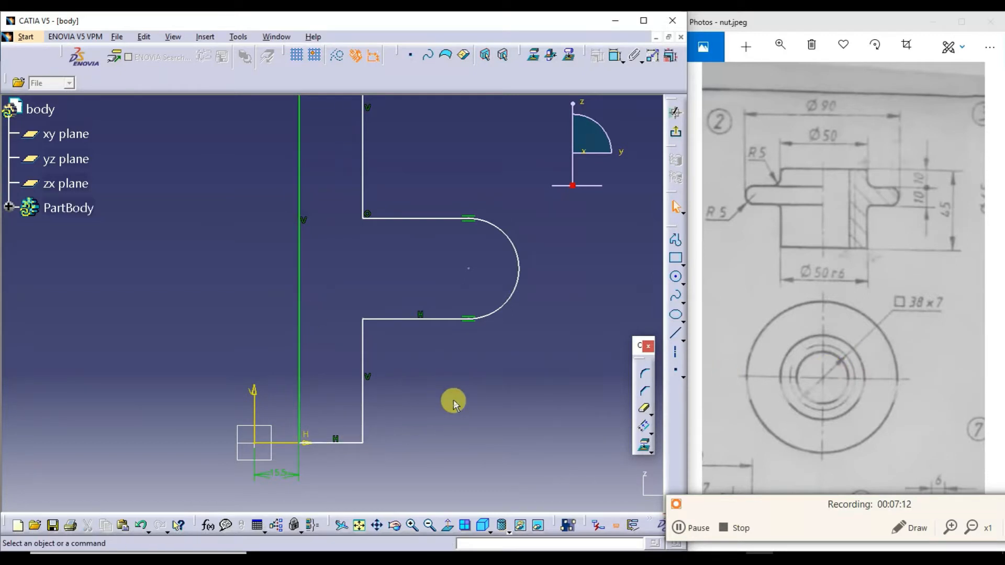
Constrain the distance from the vertical axis to the nut's outer wall and set it to 25 mm.
{"action": "left_click", "coordinate": [615, 59]}
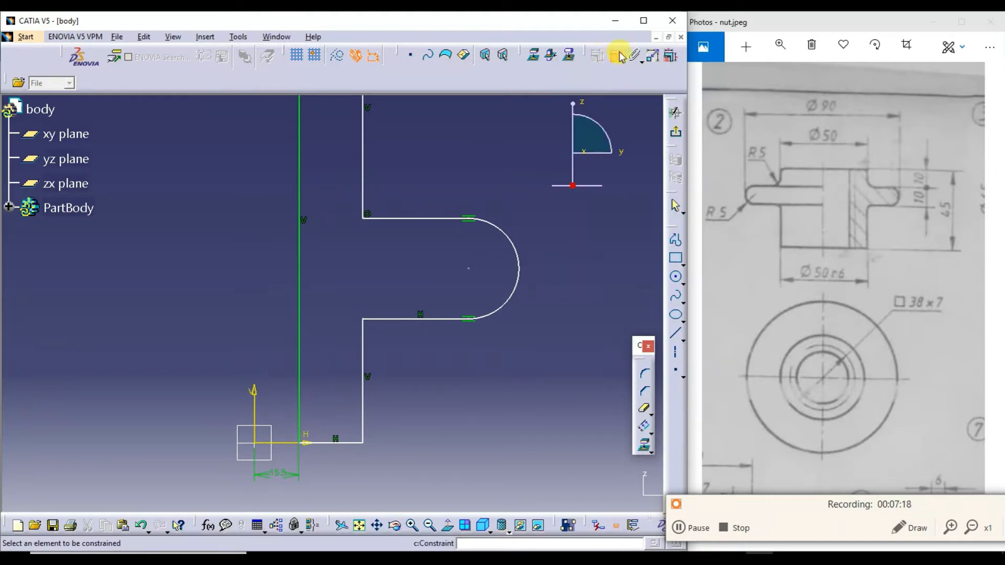
{"action": "left_click", "coordinate": [256, 417]}
{"action": "left_click", "coordinate": [363, 411]}
{"action": "left_click", "coordinate": [308, 492]}
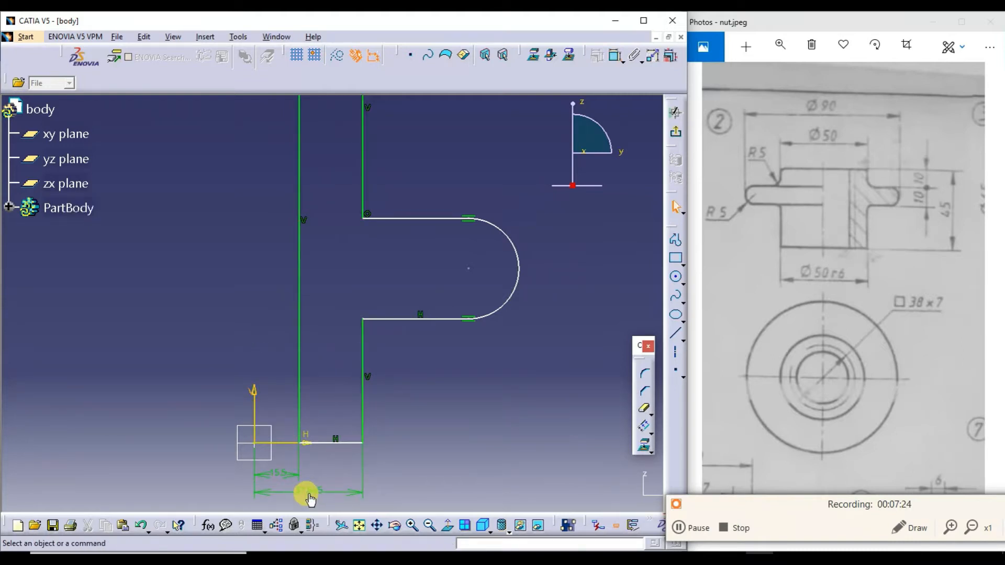
{"action": "double_click", "coordinate": [311, 495]}
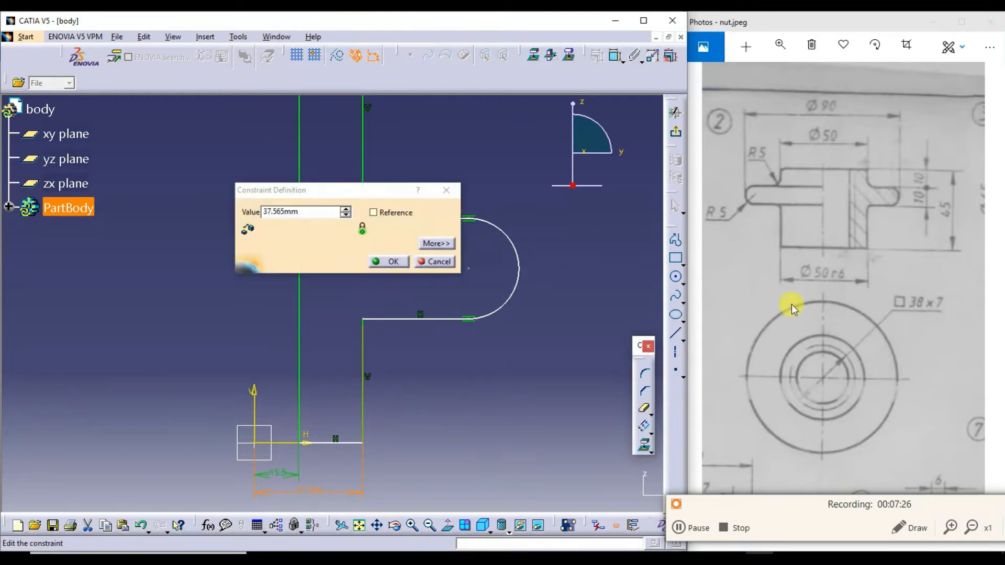
{"action": "double_click", "coordinate": [302, 212]}
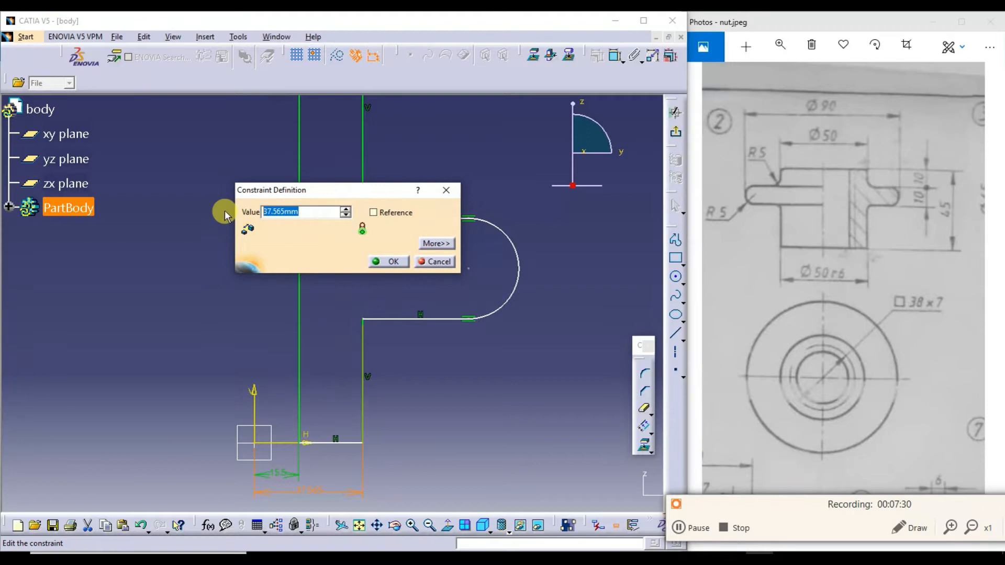
{"action": "type", "text": "25"}
{"action": "key", "text": "Return"}
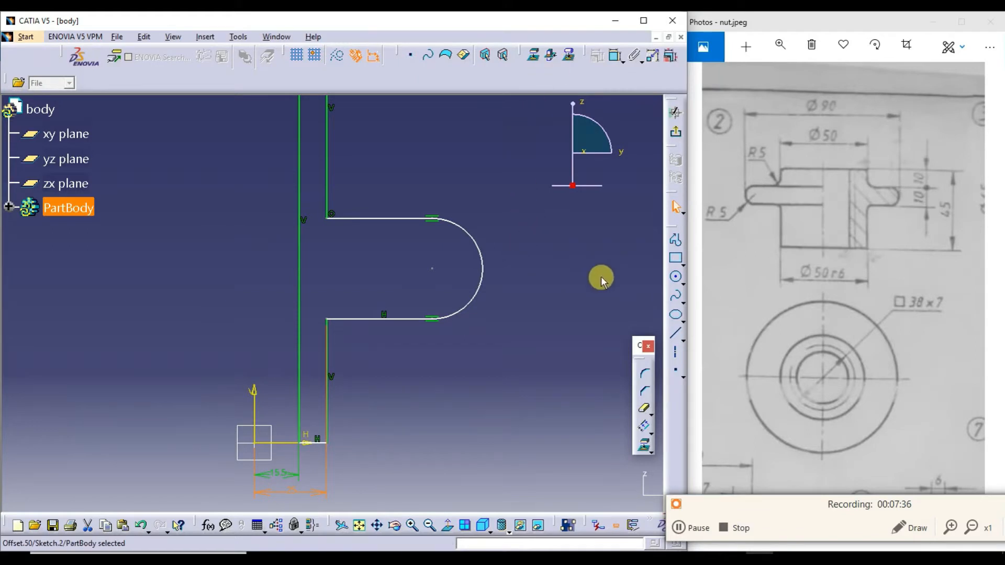
Add a radius constraint to the arc at the flange's outer end and set it to 5 mm.
{"action": "left_click", "coordinate": [482, 260]}
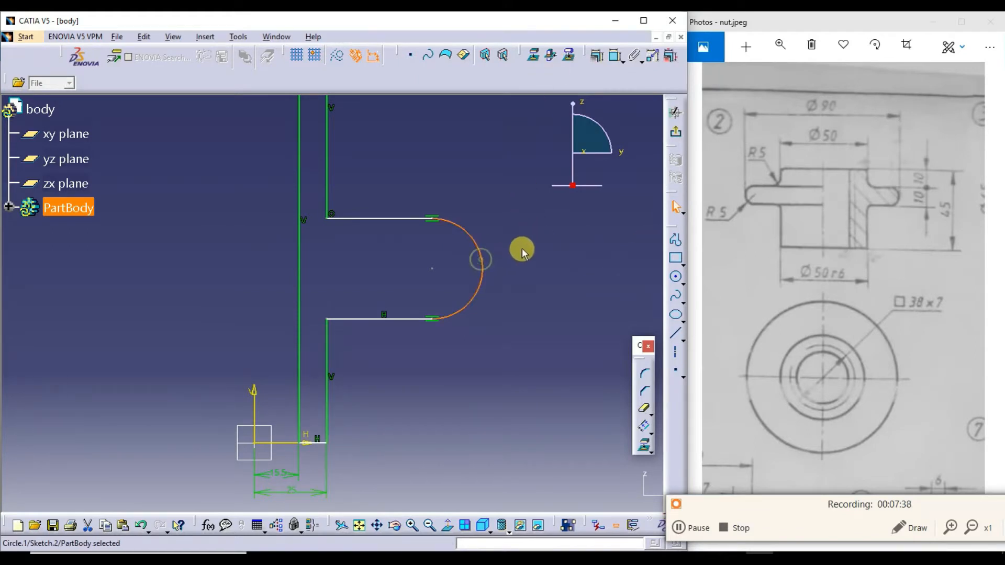
{"action": "left_click", "coordinate": [617, 56]}
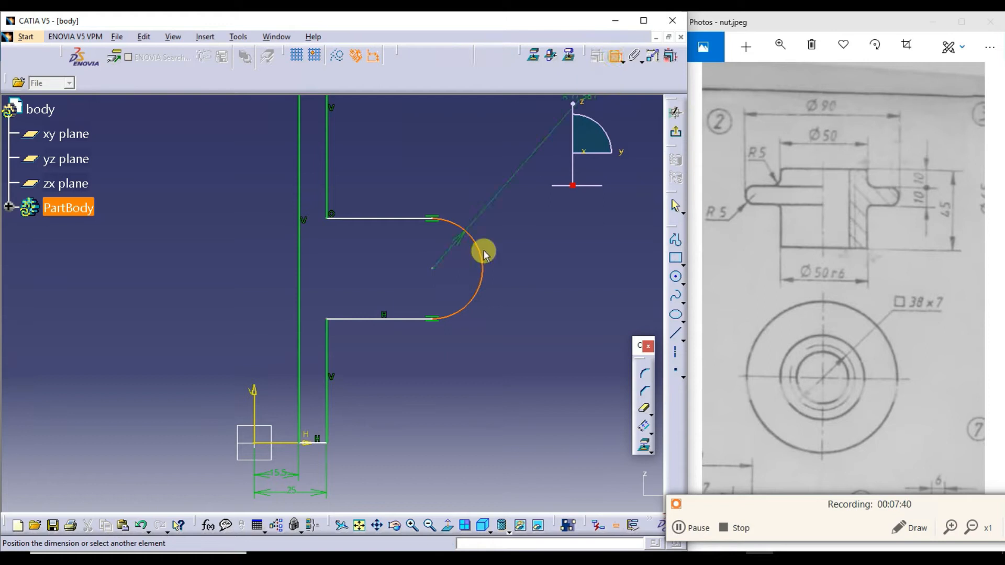
{"action": "left_click", "coordinate": [514, 266]}
{"action": "double_click", "coordinate": [514, 262]}
{"action": "double_click", "coordinate": [309, 211]}
{"action": "type", "text": "5"}
{"action": "left_click", "coordinate": [400, 279]}
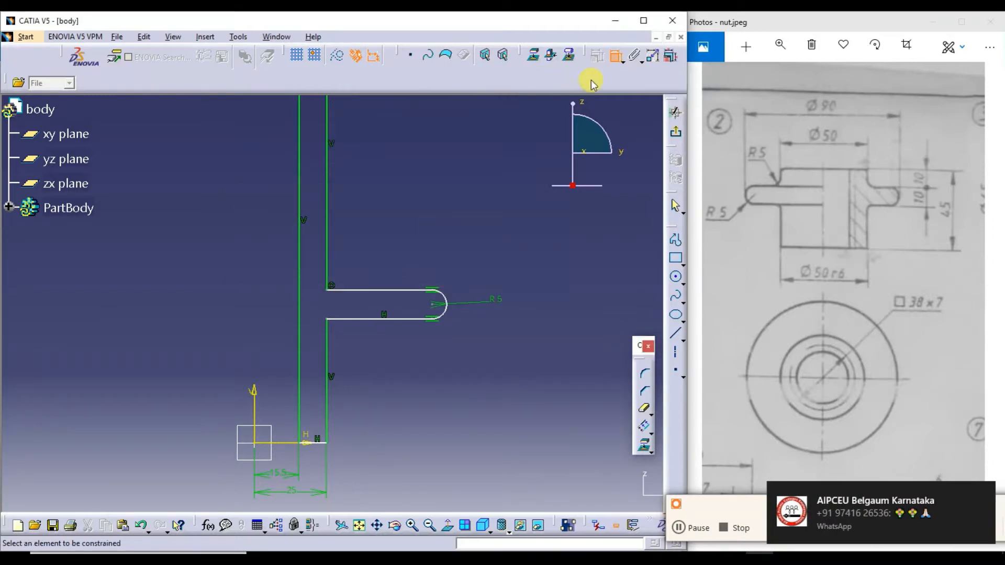
Try to constrain the overall height between the nut profile's top and bottom edges to 45 mm.
{"action": "left_click", "coordinate": [359, 525]}
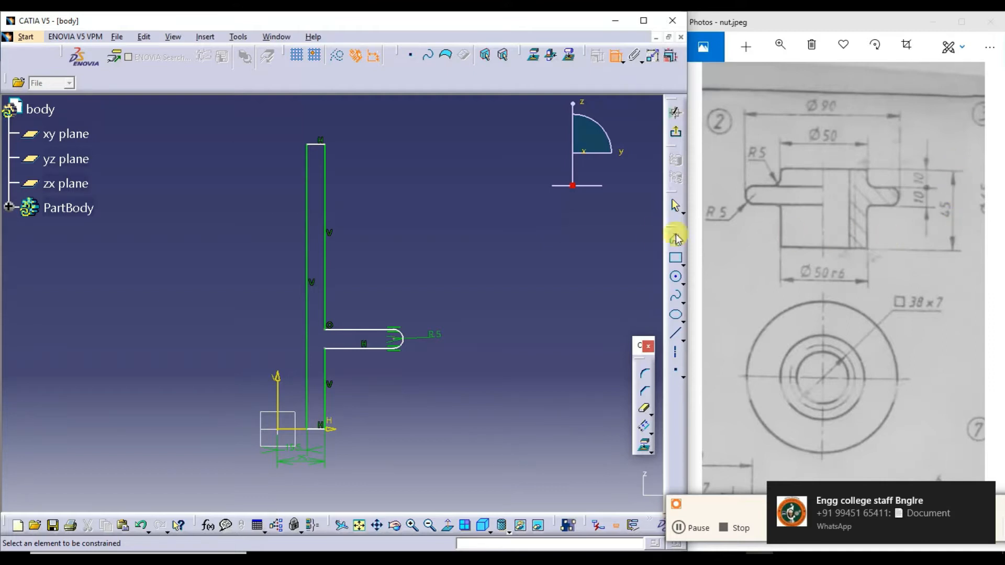
{"action": "left_click", "coordinate": [318, 146]}
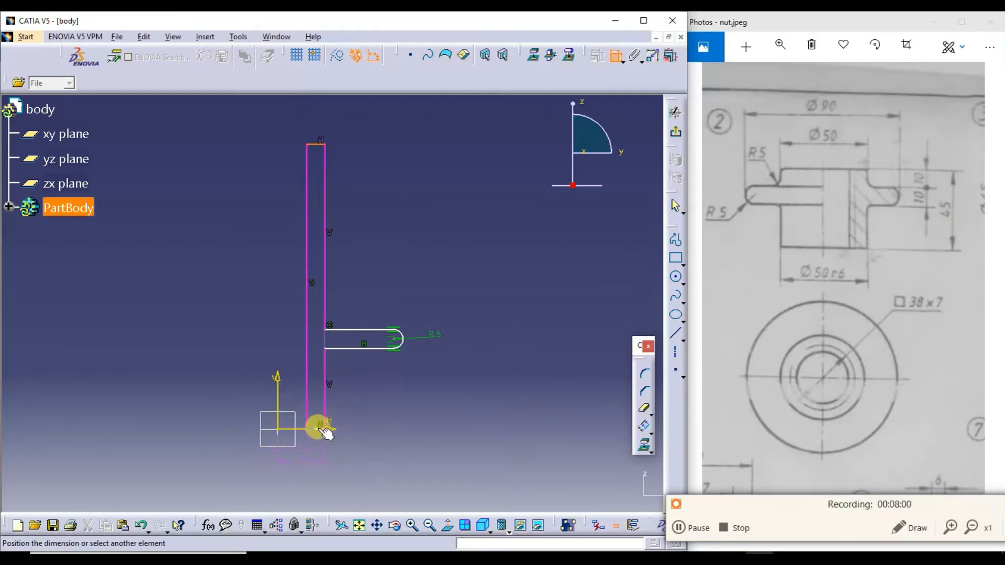
{"action": "left_click", "coordinate": [496, 272]}
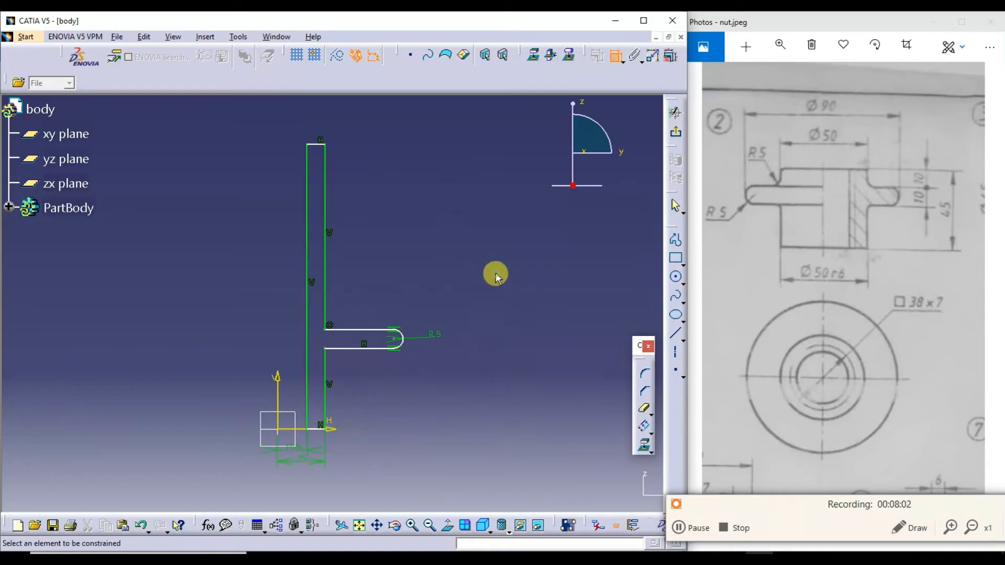
{"action": "left_click", "coordinate": [316, 146]}
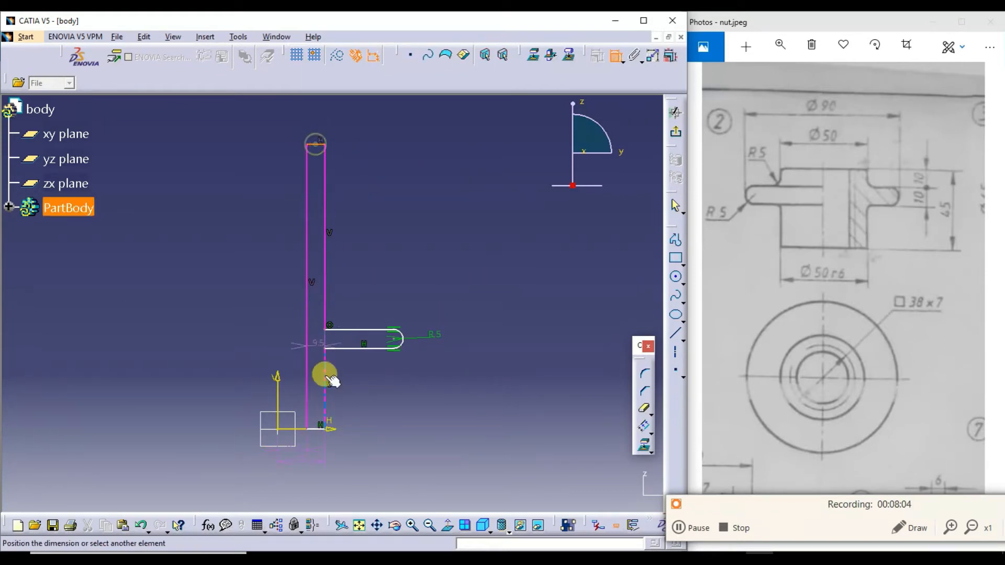
{"action": "left_click", "coordinate": [310, 428]}
{"action": "left_click", "coordinate": [488, 304]}
{"action": "double_click", "coordinate": [489, 299]}
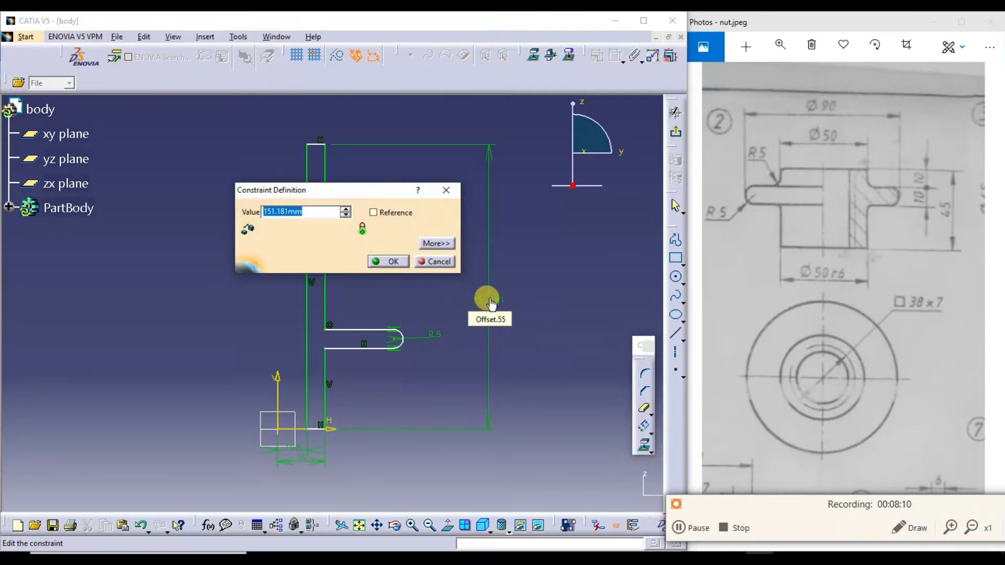
{"action": "type", "text": "45"}
{"action": "key", "text": "Return"}
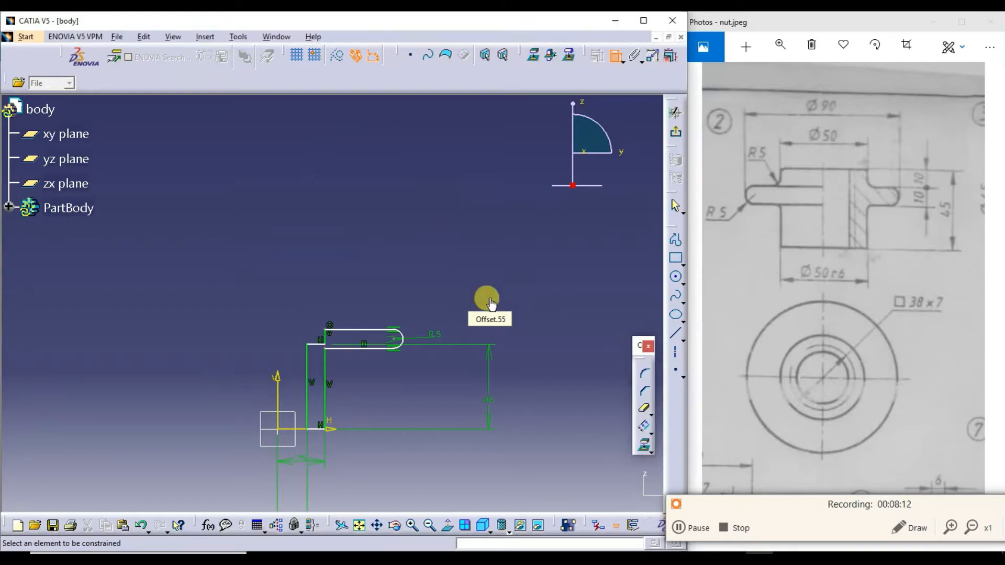
Undo the overall height change and delete the height dimension from the nut profile.
{"action": "left_click_drag", "start_coordinate": [781, 503], "coordinate": [760, 545]}
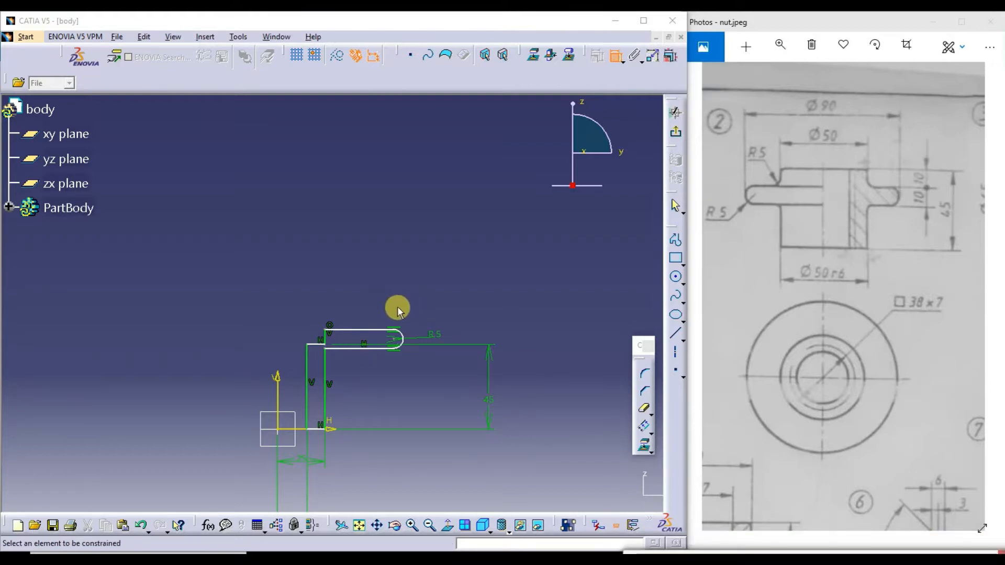
{"action": "left_click", "coordinate": [318, 348]}
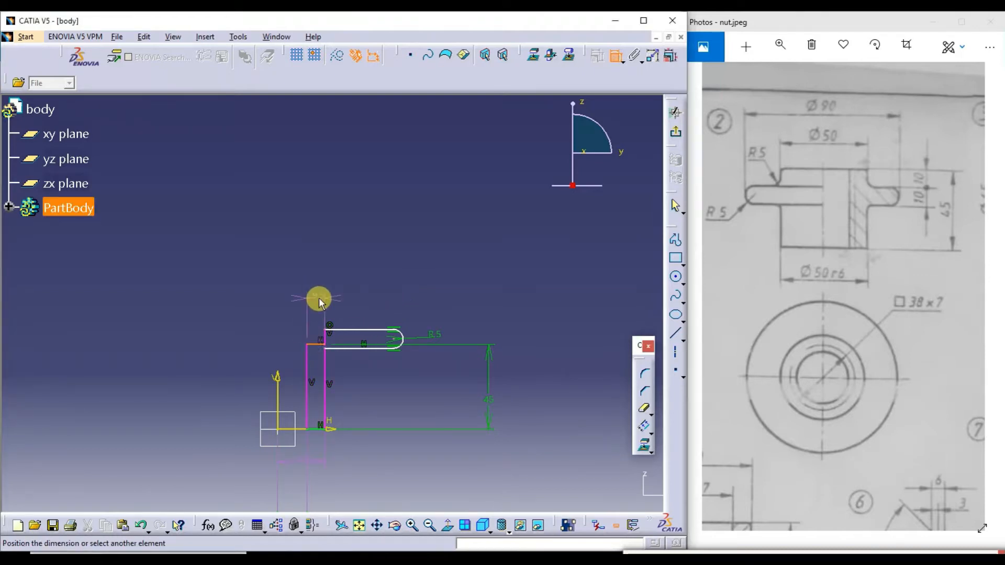
{"action": "left_click", "coordinate": [319, 297]}
{"action": "left_click", "coordinate": [437, 217]}
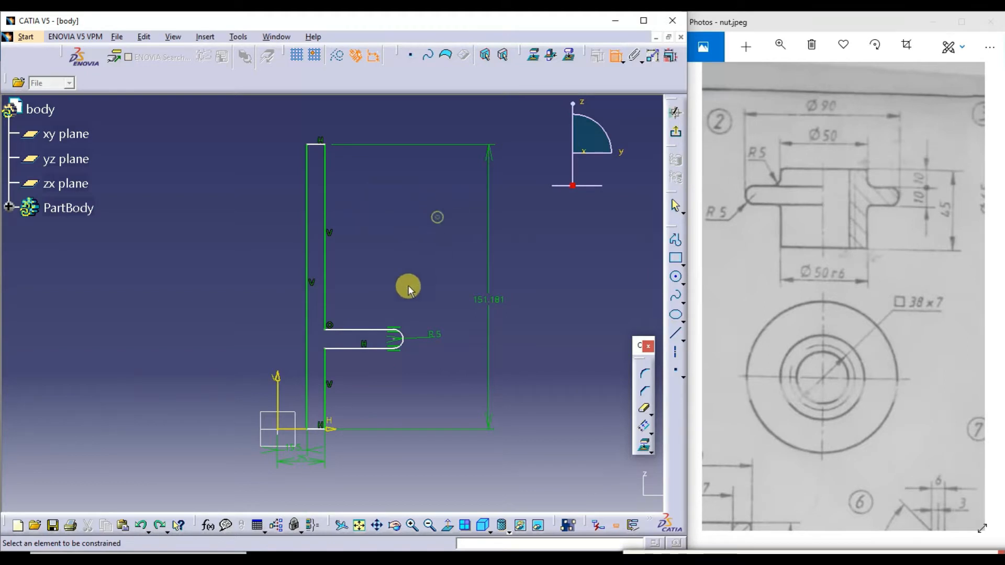
{"action": "left_click", "coordinate": [488, 301]}
{"action": "key", "text": "Delete"}
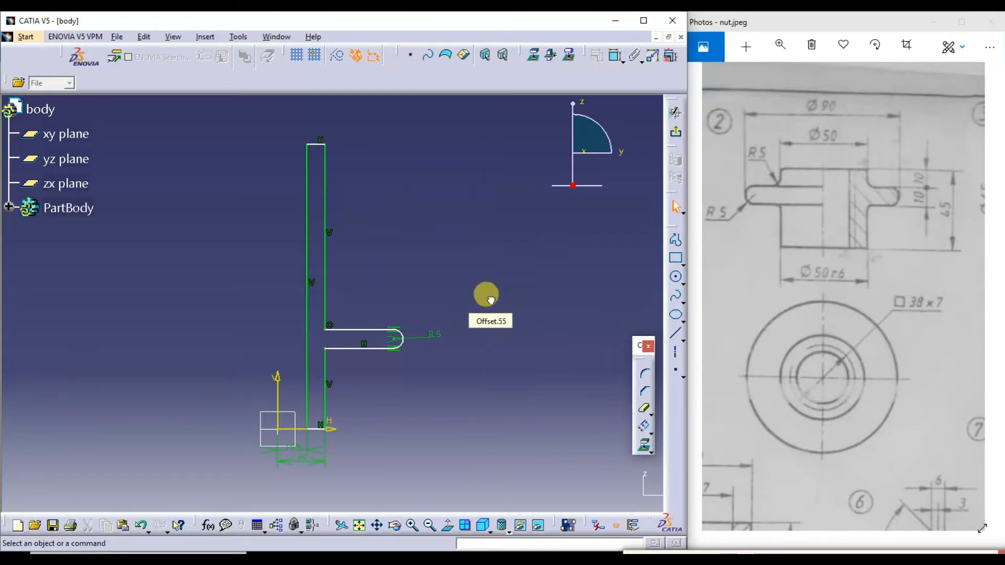
Constrain the length of the outer wall segment above the flange and set it to 10 mm.
{"action": "left_click", "coordinate": [613, 67]}
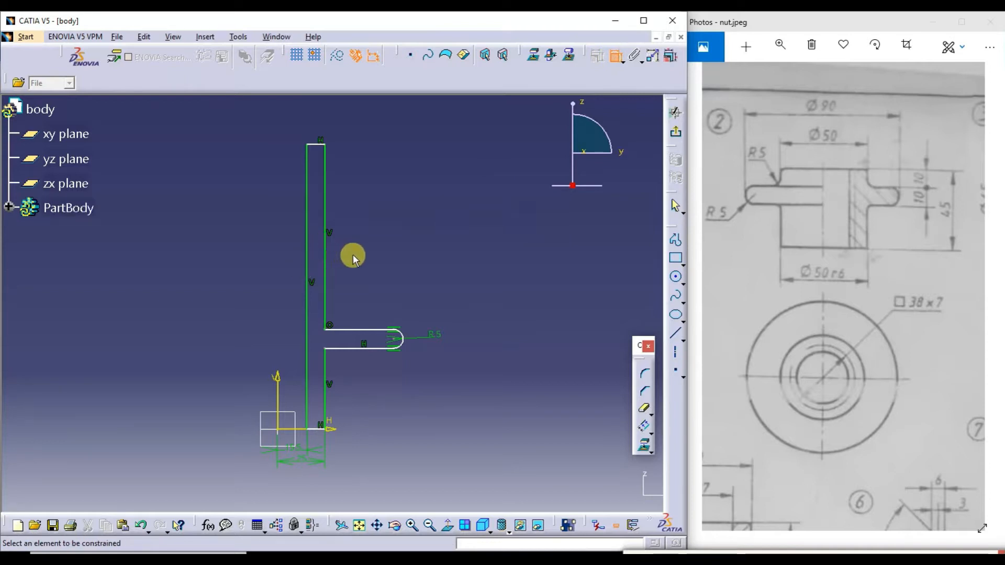
{"action": "left_click", "coordinate": [325, 242]}
{"action": "left_click", "coordinate": [424, 254]}
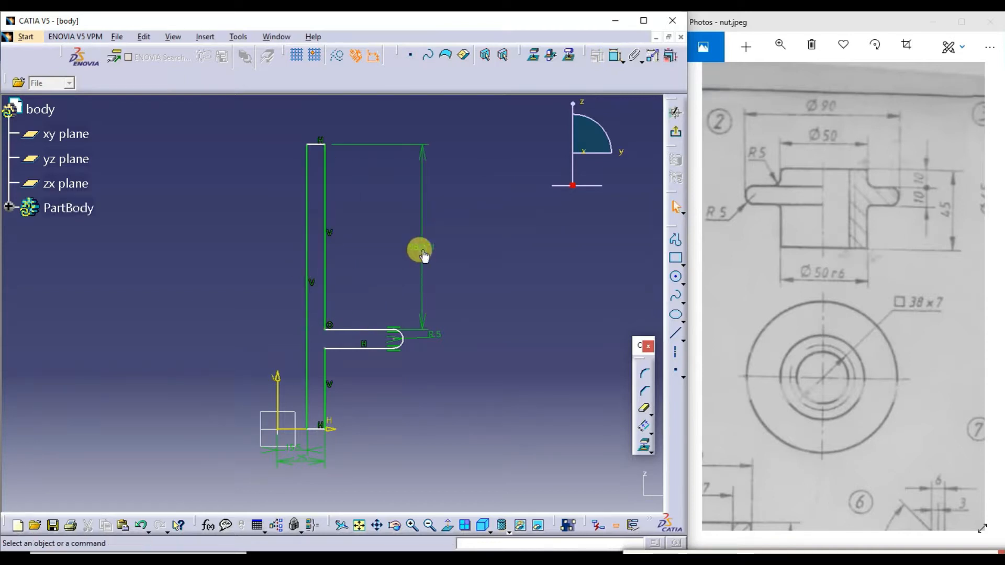
{"action": "double_click", "coordinate": [424, 254]}
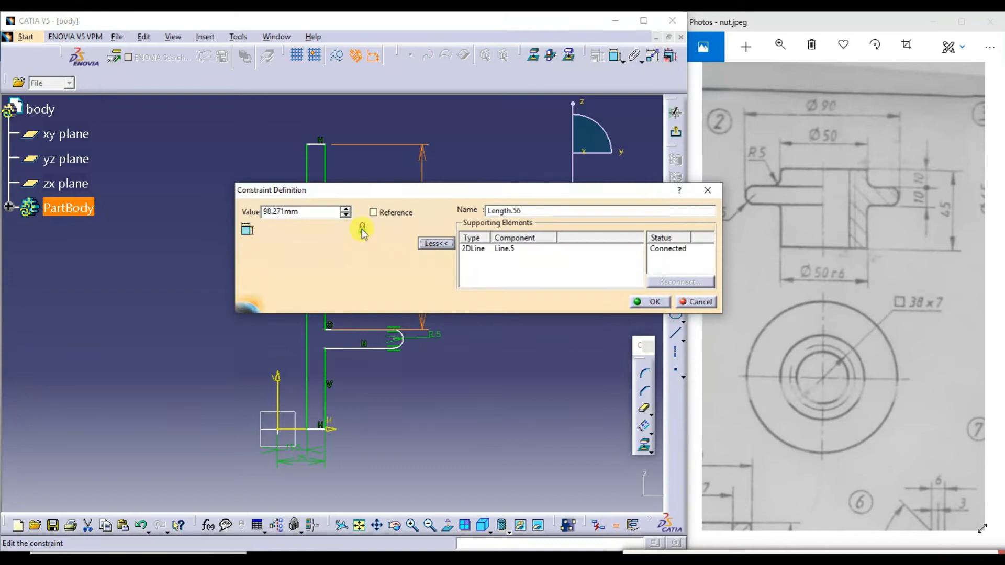
{"action": "double_click", "coordinate": [306, 210]}
{"action": "type", "text": "1"}
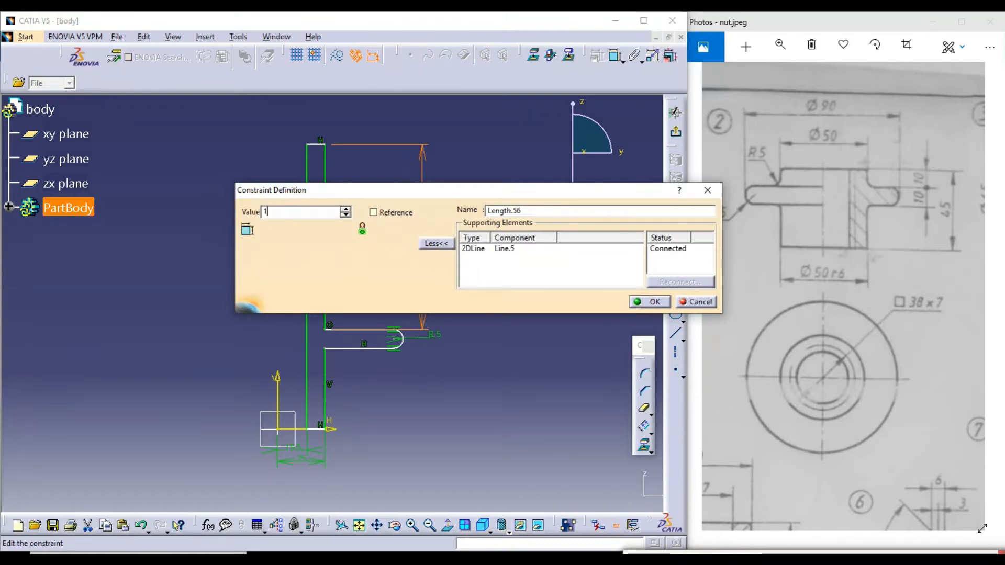
{"action": "type", "text": "0"}
{"action": "key", "text": "Return"}
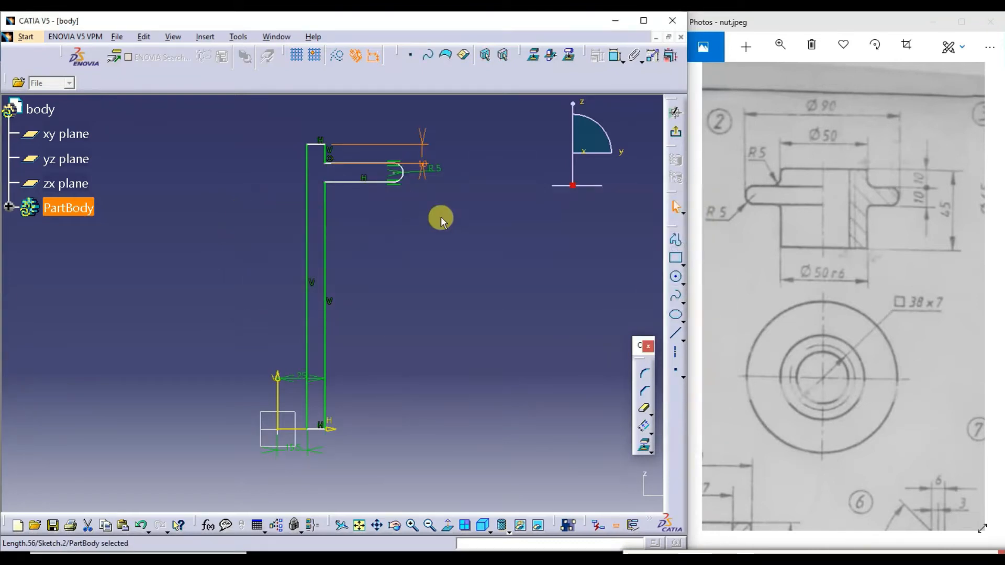
{"action": "left_click", "coordinate": [440, 245]}
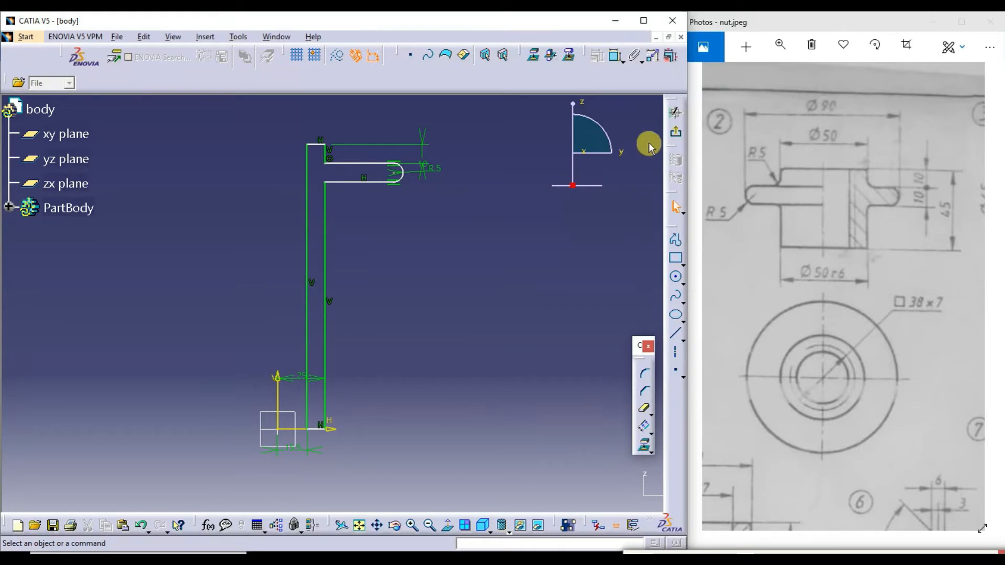
Try to dimension the flange thickness between its two horizontal edges.
{"action": "left_click", "coordinate": [615, 56]}
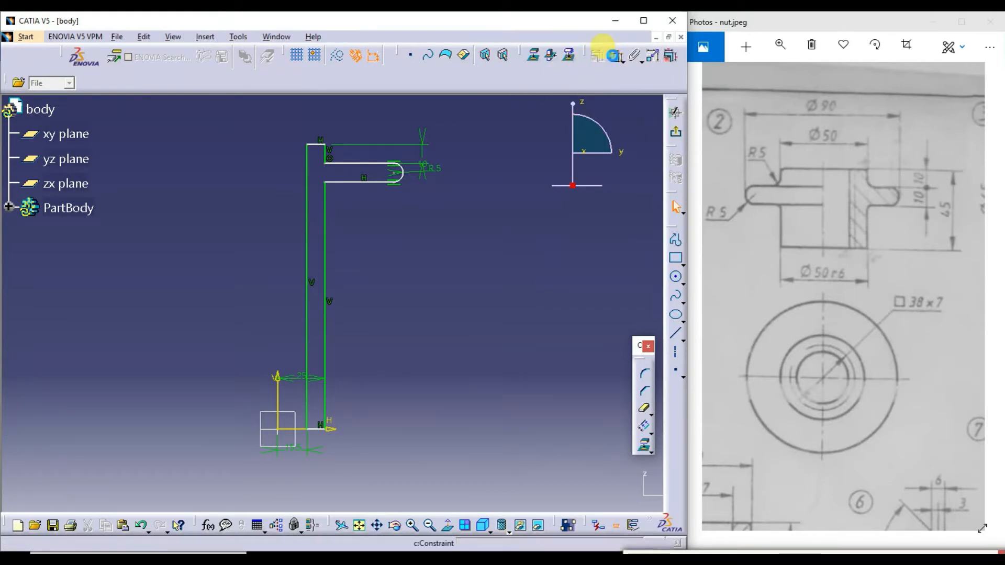
{"action": "left_click", "coordinate": [348, 182]}
{"action": "left_click", "coordinate": [361, 166]}
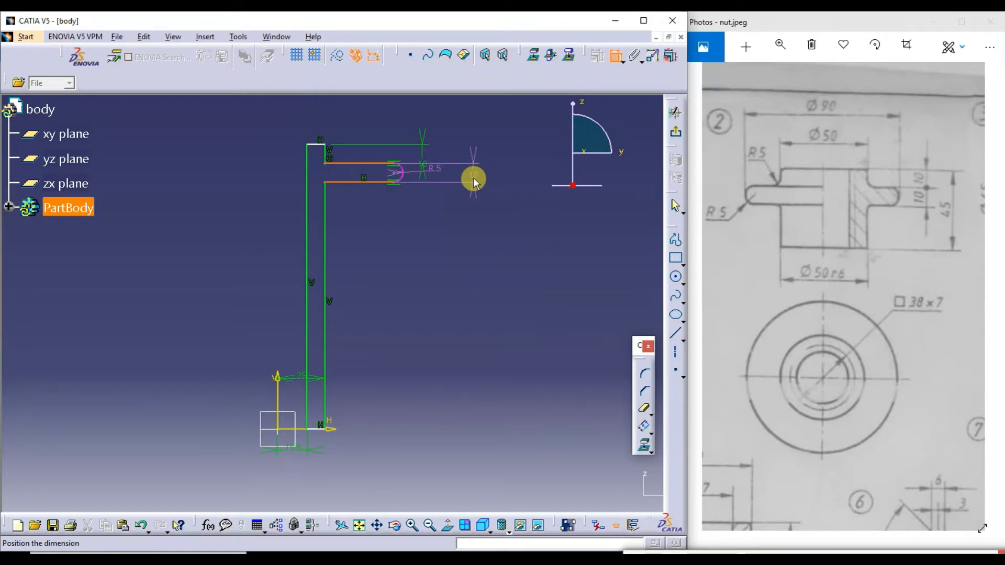
{"action": "left_click", "coordinate": [474, 181]}
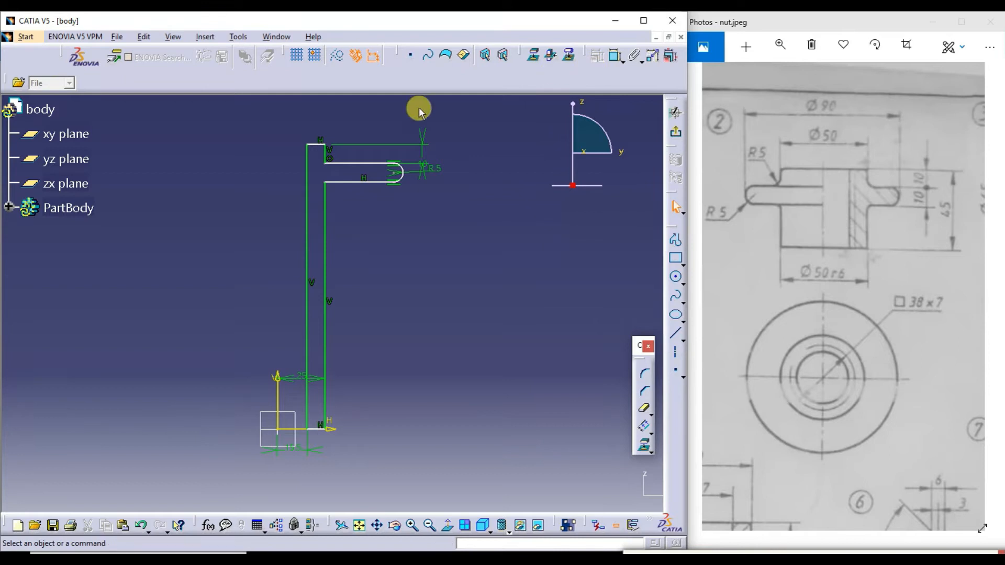
{"action": "left_click", "coordinate": [316, 149]}
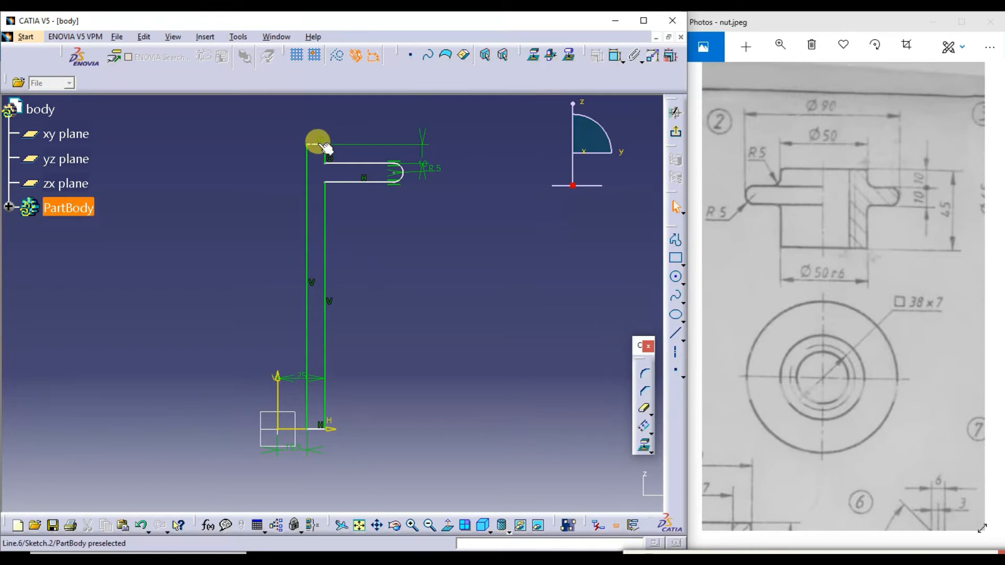
{"action": "left_click", "coordinate": [321, 430]}
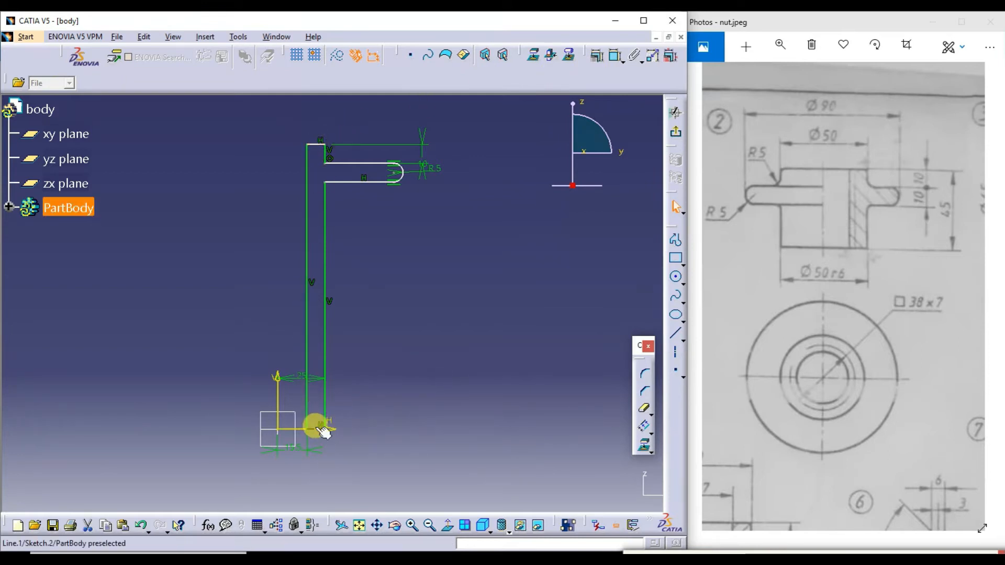
{"action": "left_click", "coordinate": [325, 159]}
{"action": "left_click", "coordinate": [319, 145]}
{"action": "left_click", "coordinate": [615, 54]}
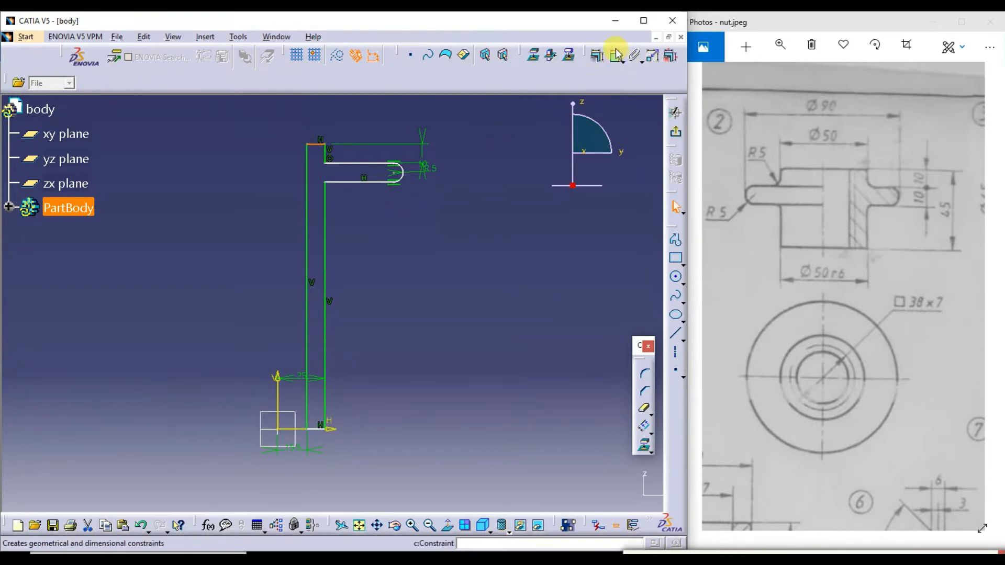
{"action": "left_click", "coordinate": [319, 144]}
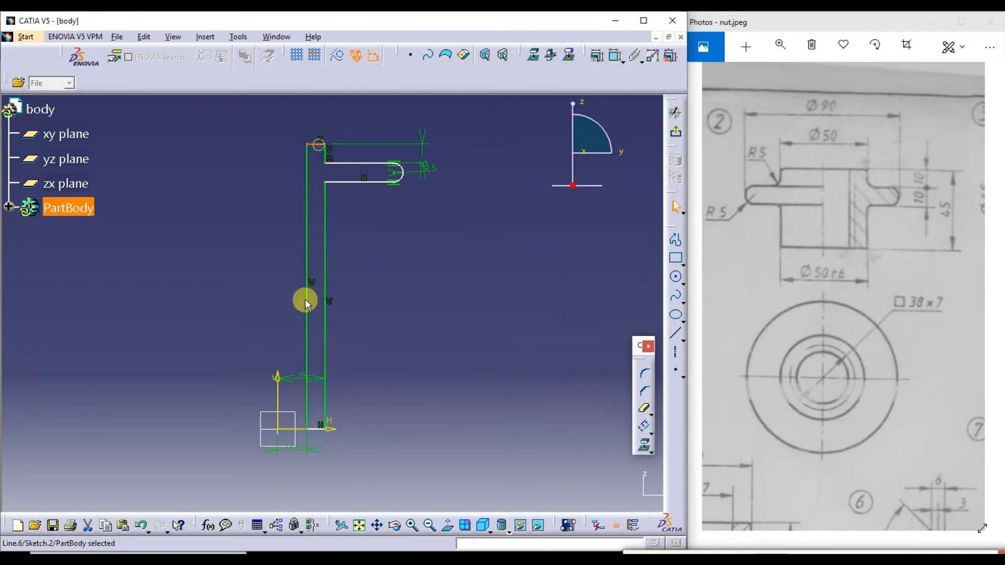
{"action": "left_click", "coordinate": [313, 427]}
{"action": "left_click", "coordinate": [612, 56]}
{"action": "key", "text": "Escape"}
{"action": "left_click", "coordinate": [612, 56]}
{"action": "key", "text": "Escape"}
{"action": "key", "text": "Escape"}
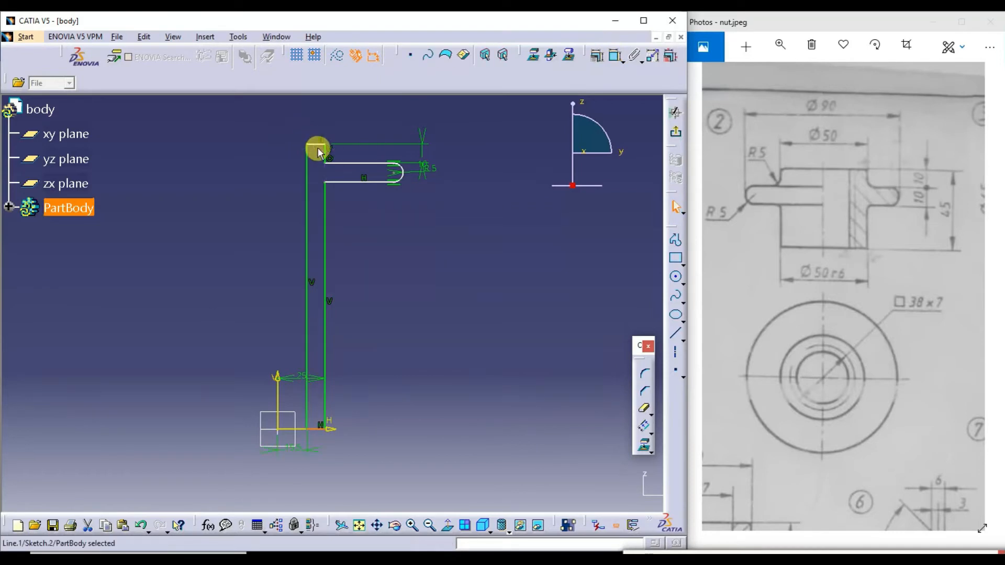
Constrain the distance between the nut profile's top and bottom edges and set the overall height to 45 mm.
{"action": "left_click", "coordinate": [613, 56]}
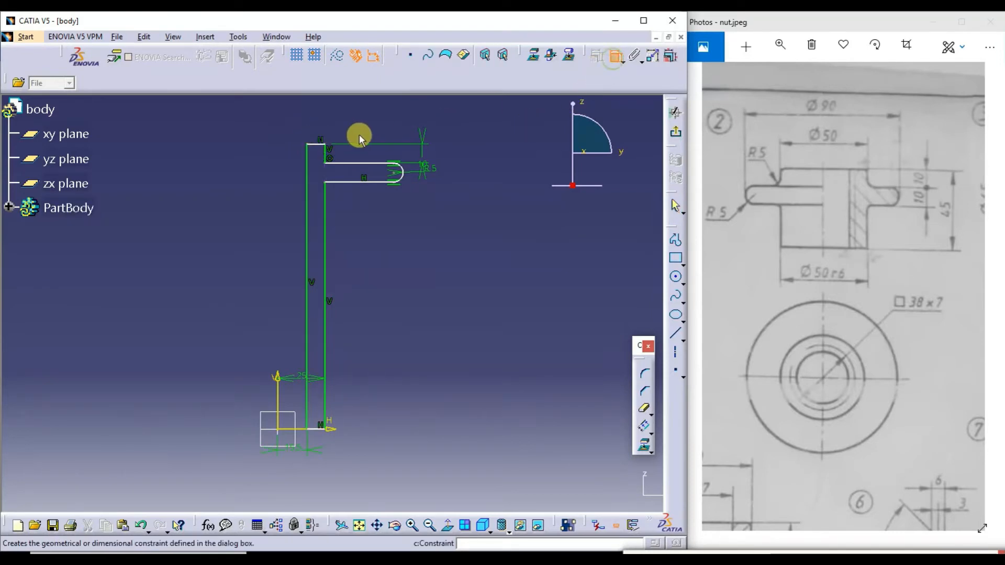
{"action": "left_click", "coordinate": [319, 145]}
{"action": "left_click", "coordinate": [320, 428]}
{"action": "left_click", "coordinate": [477, 287]}
{"action": "double_click", "coordinate": [477, 286]}
{"action": "type", "text": "4"}
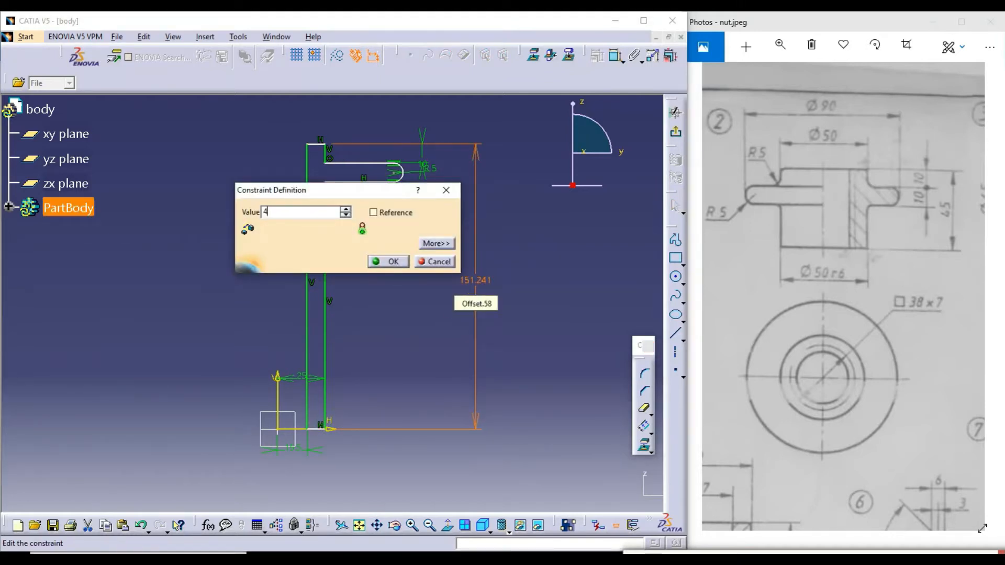
{"action": "type", "text": "5"}
{"action": "key", "text": "Return"}
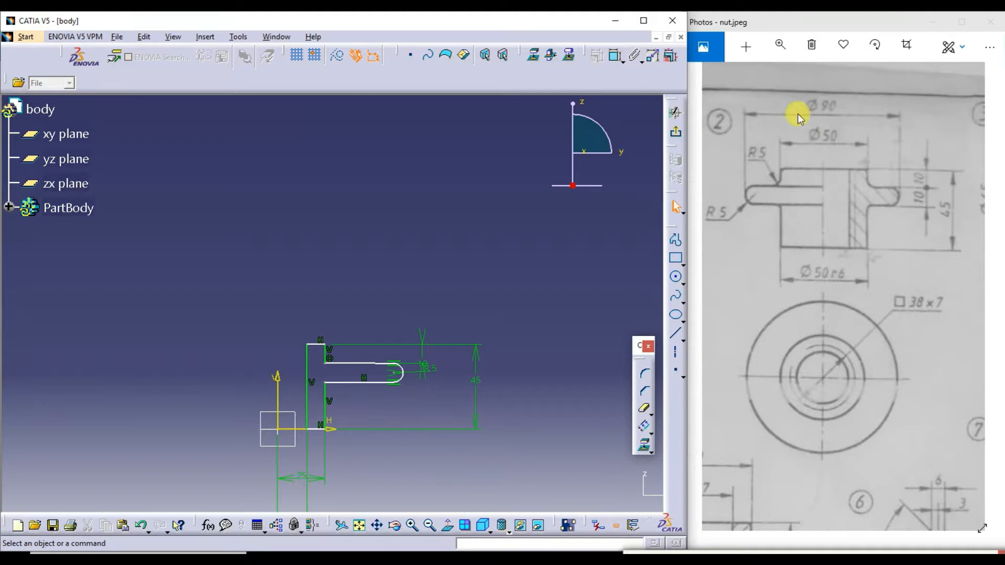
Constrain the distance from the vertical axis to the flange's rounded outer end and set it to 45 mm.
{"action": "left_click", "coordinate": [615, 55]}
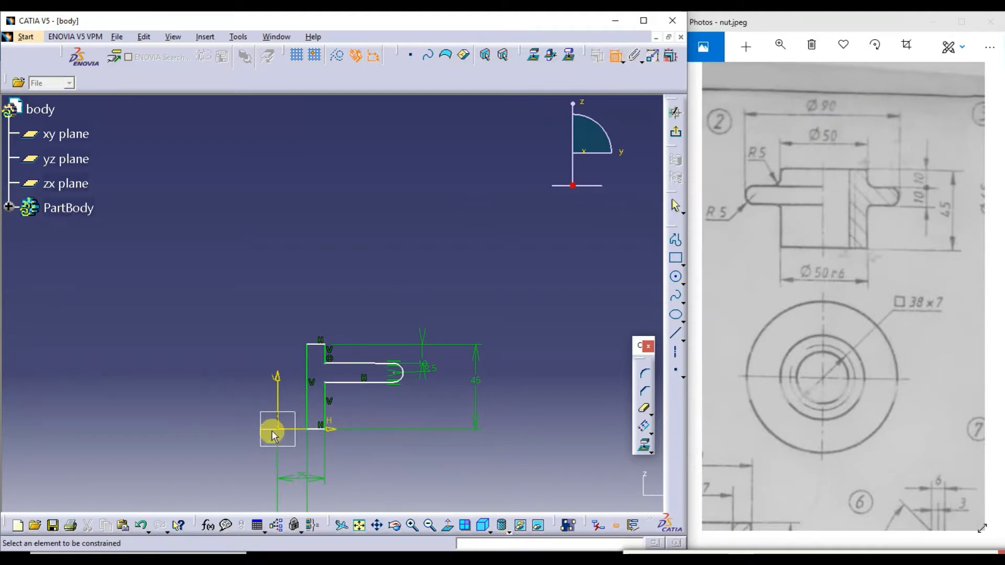
{"action": "left_click", "coordinate": [278, 392]}
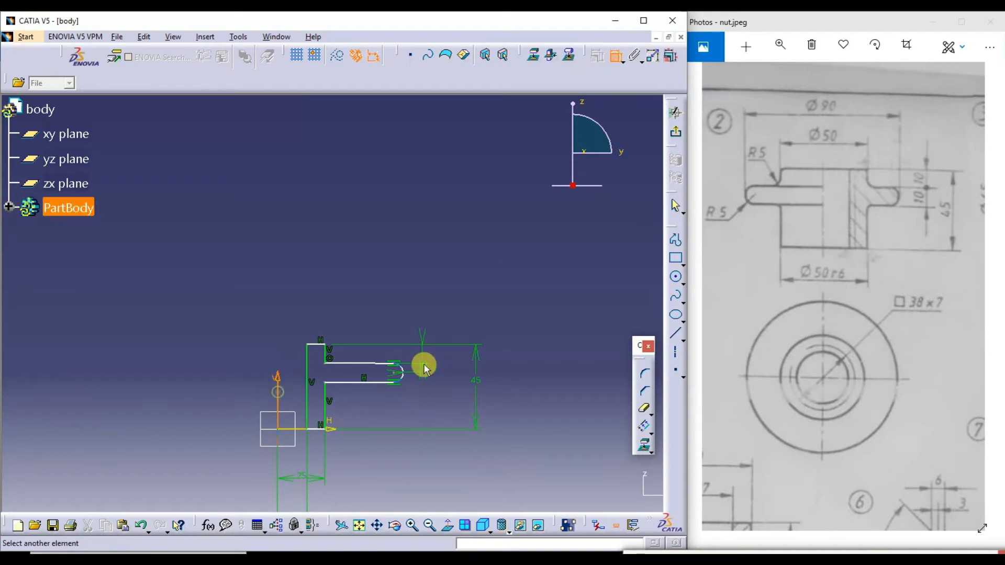
{"action": "left_click", "coordinate": [401, 370]}
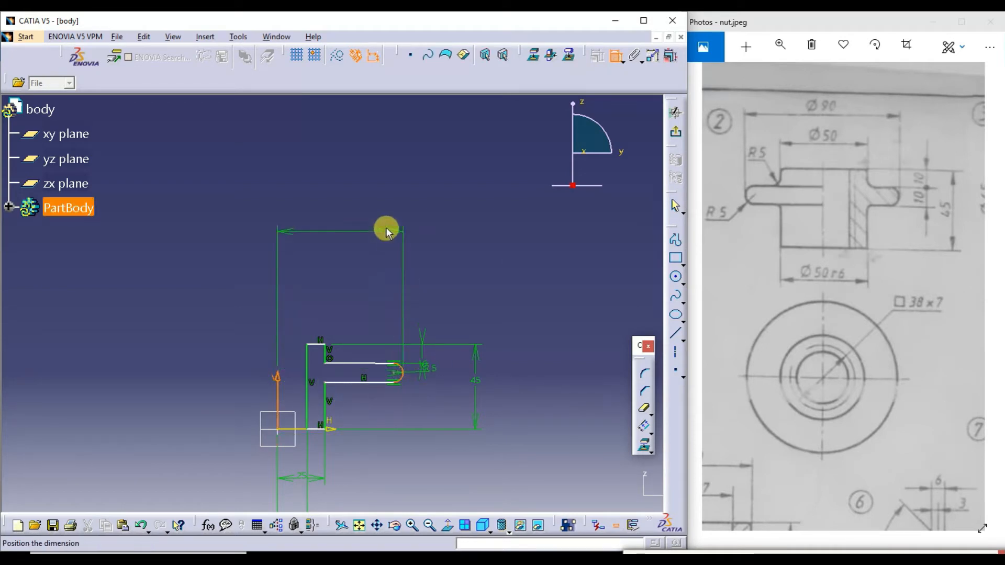
{"action": "left_click", "coordinate": [345, 225]}
{"action": "double_click", "coordinate": [344, 225]}
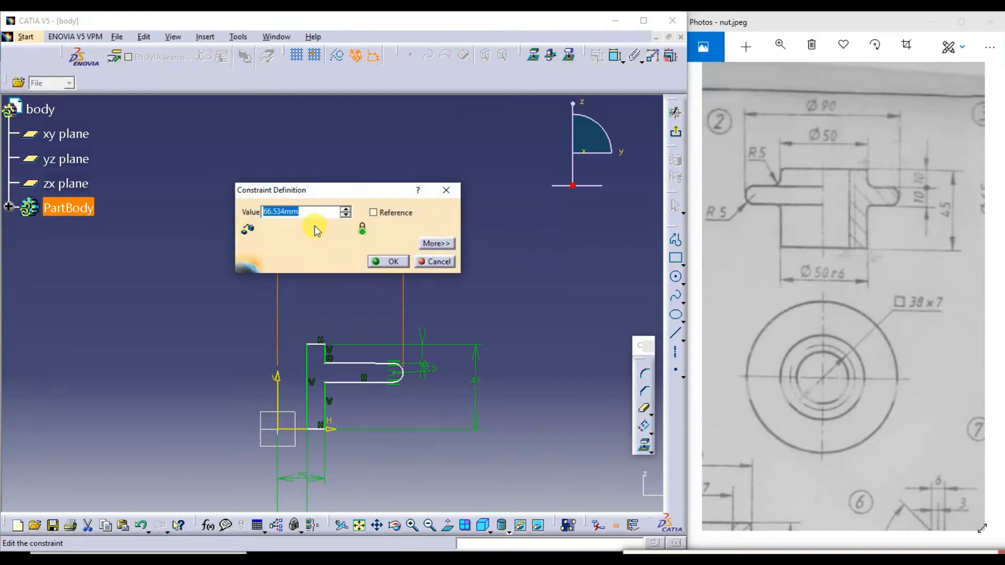
{"action": "type", "text": "45"}
{"action": "key", "text": "Return"}
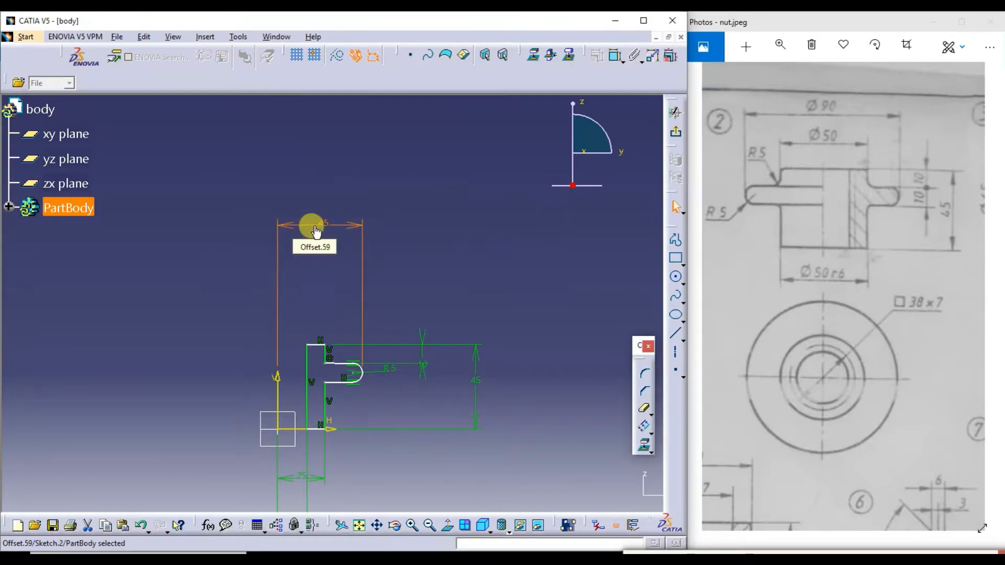
Constrain the nut profile's bottom edge to be coincident with the horizontal axis.
{"action": "left_click", "coordinate": [435, 279]}
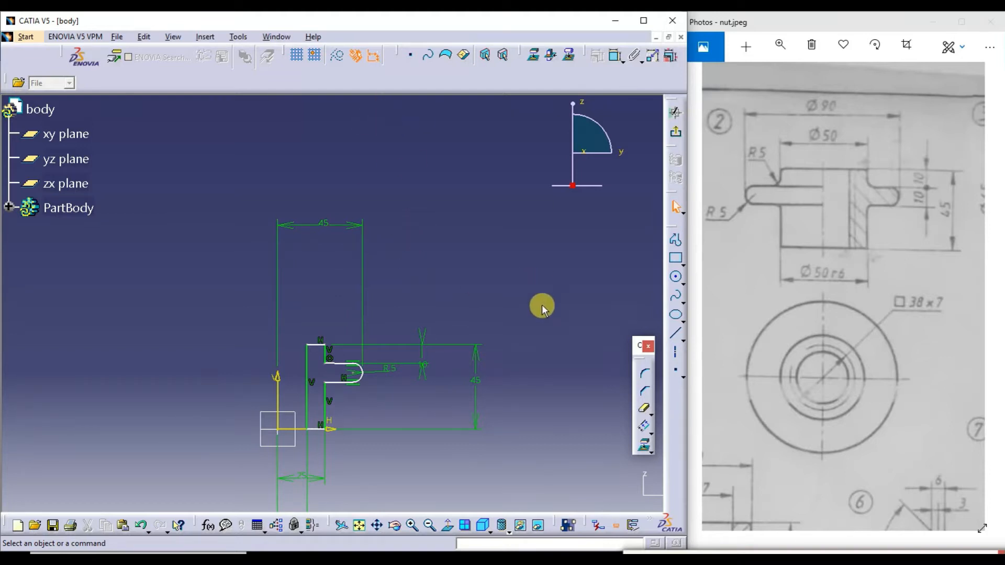
{"action": "left_click", "coordinate": [377, 526]}
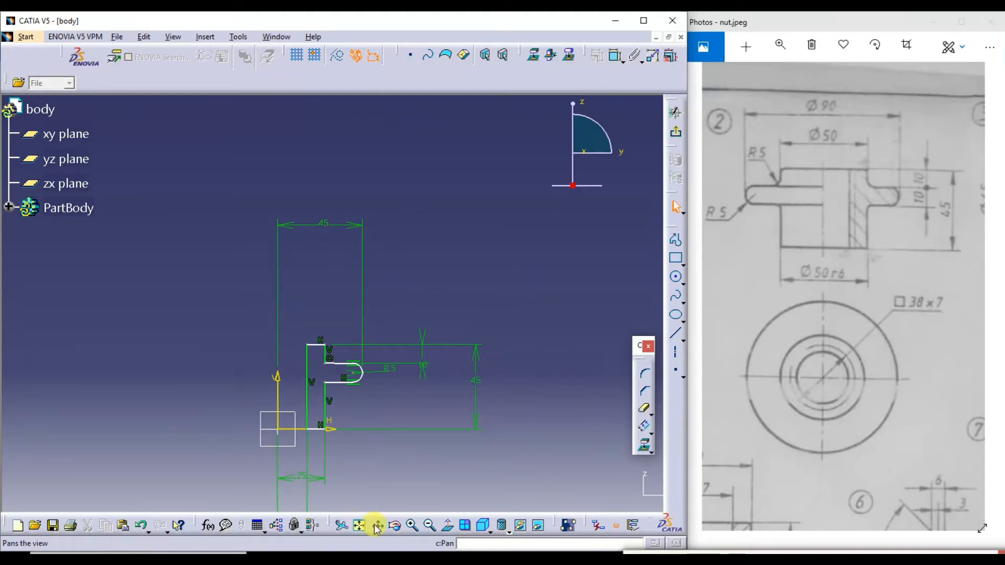
{"action": "left_click_drag", "start_coordinate": [385, 430], "coordinate": [397, 299]}
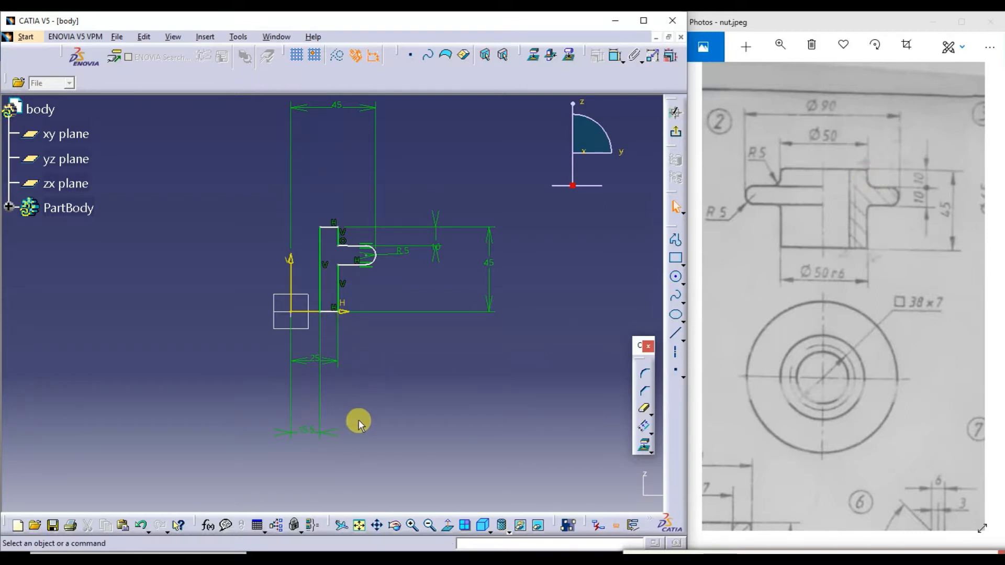
{"action": "left_click", "coordinate": [380, 271]}
{"action": "left_click", "coordinate": [333, 311]}
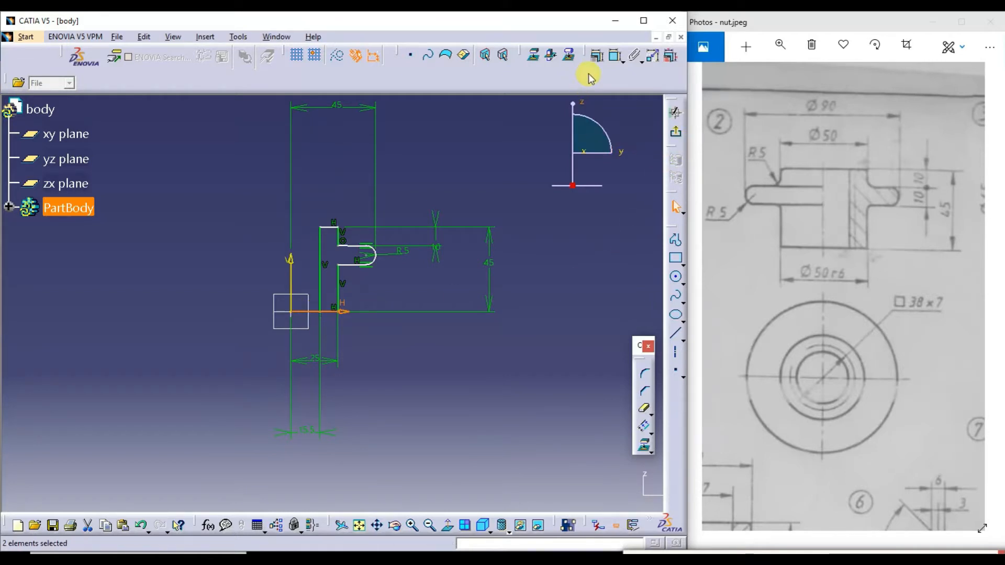
{"action": "left_click", "coordinate": [596, 55]}
{"action": "left_click", "coordinate": [603, 373]}
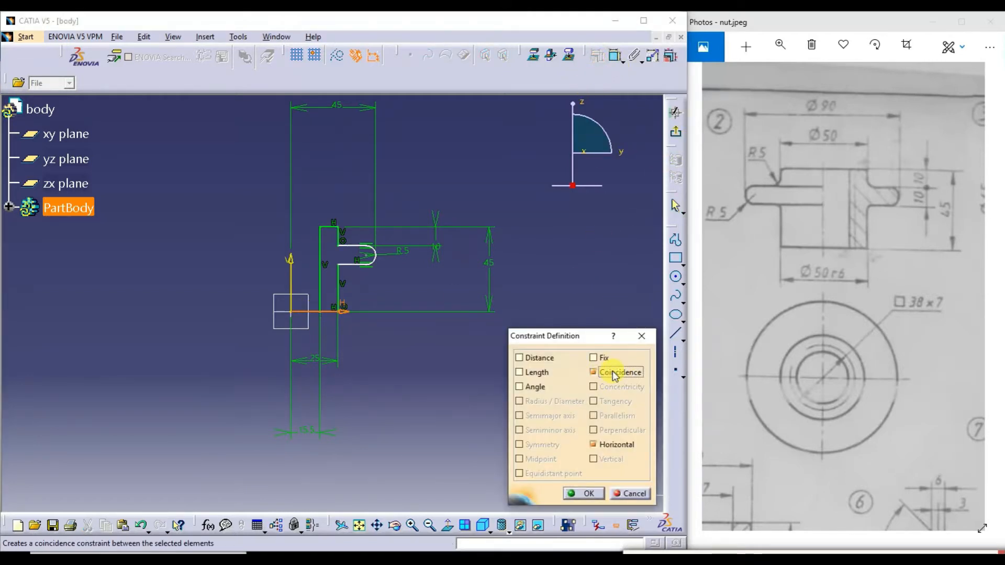
{"action": "left_click", "coordinate": [583, 494]}
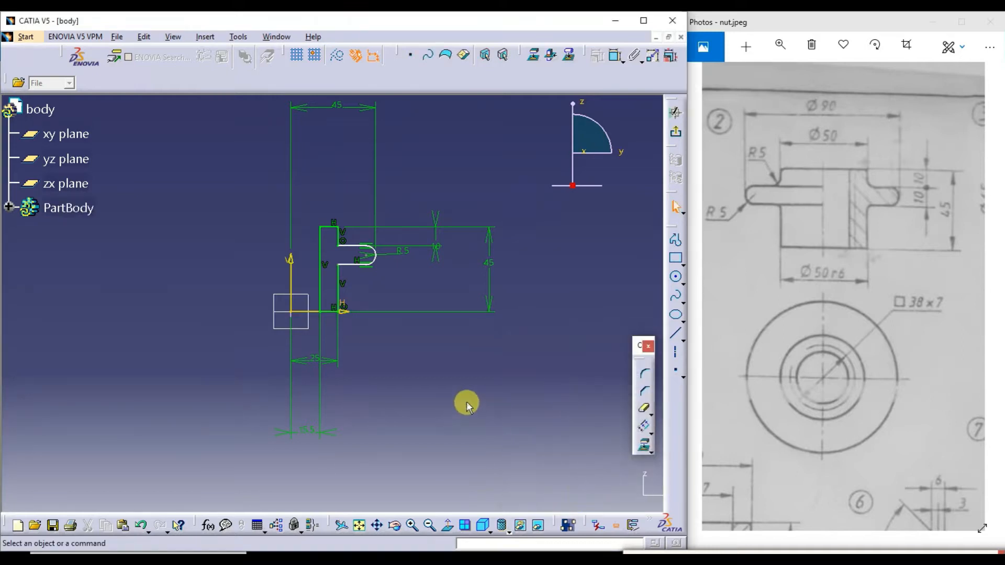
{"action": "left_click", "coordinate": [467, 366]}
{"action": "left_click", "coordinate": [615, 56]}
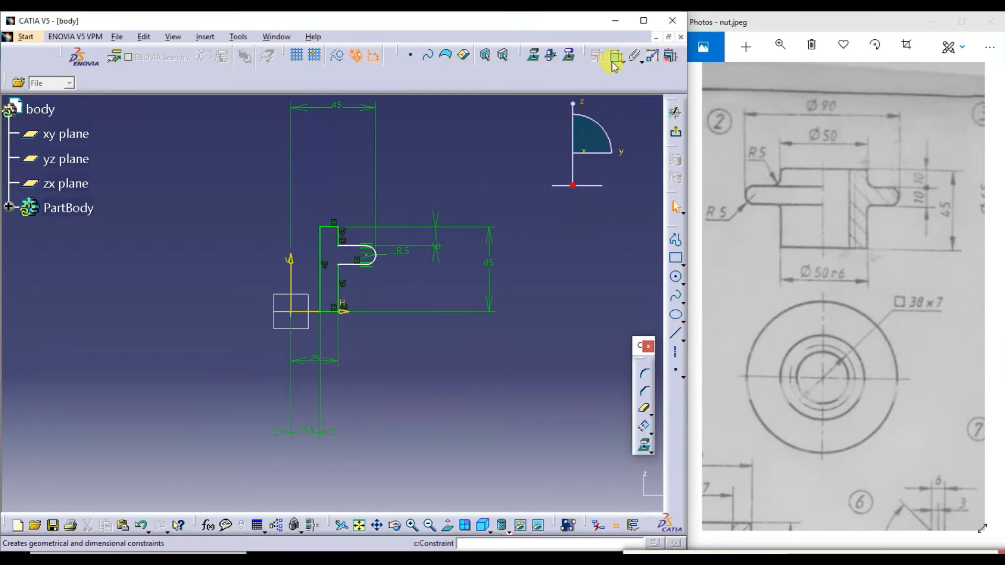
{"action": "left_click", "coordinate": [291, 266]}
{"action": "left_click", "coordinate": [338, 232]}
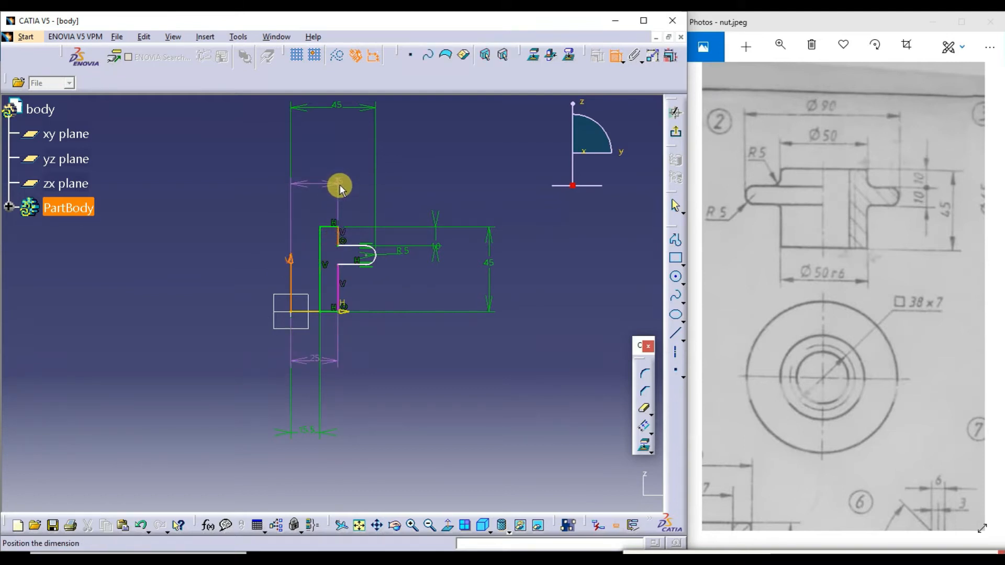
{"action": "key", "text": "Escape"}
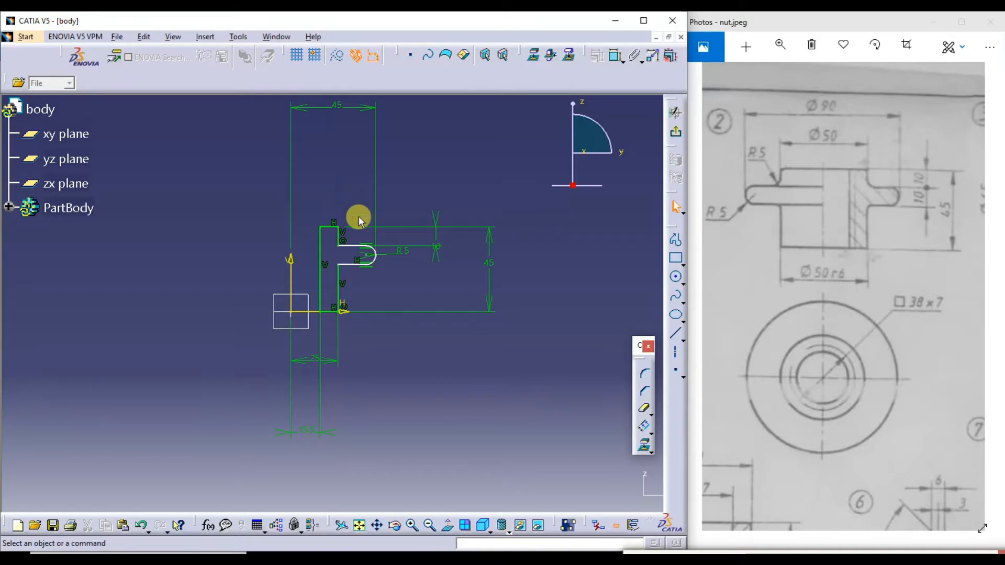
Check the flange end for remaining freedom and apply a Horizontal constraint to the flange's upper edge.
{"action": "mouse_move", "coordinate": [354, 246]}
{"action": "left_mouse_down"}
{"action": "mouse_move", "coordinate": [354, 224]}
{"action": "mouse_move", "coordinate": [370, 242]}
{"action": "left_mouse_up"}
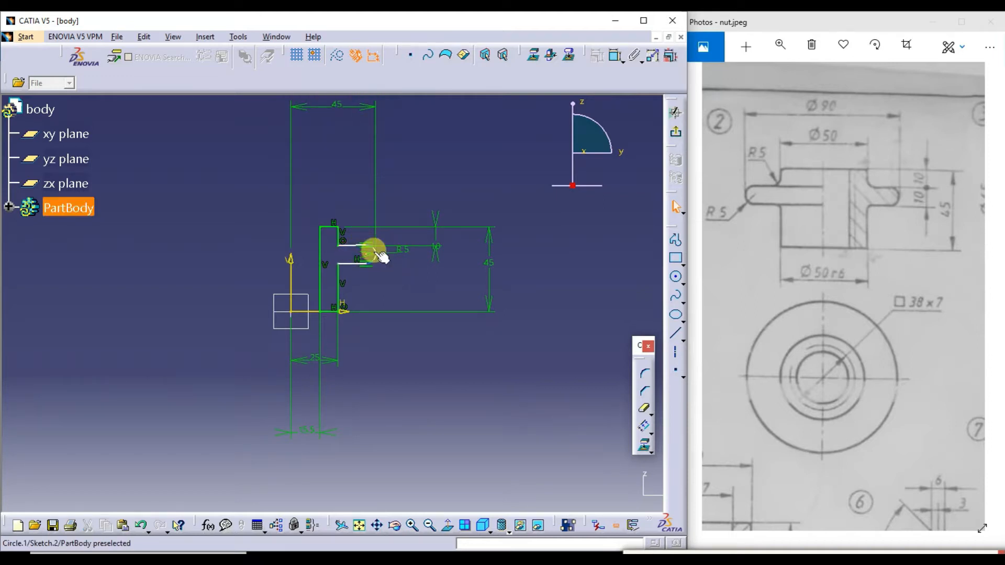
{"action": "mouse_move", "coordinate": [361, 251]}
{"action": "left_mouse_down"}
{"action": "mouse_move", "coordinate": [348, 242]}
{"action": "mouse_move", "coordinate": [359, 248]}
{"action": "left_mouse_up"}
{"action": "left_click", "coordinate": [393, 273]}
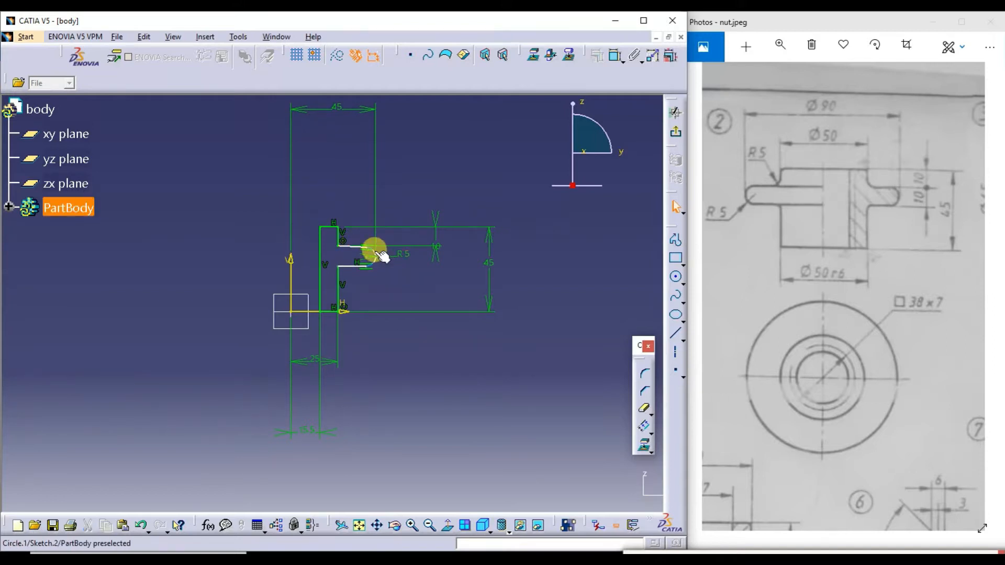
{"action": "left_click", "coordinate": [359, 242]}
{"action": "left_click", "coordinate": [355, 245]}
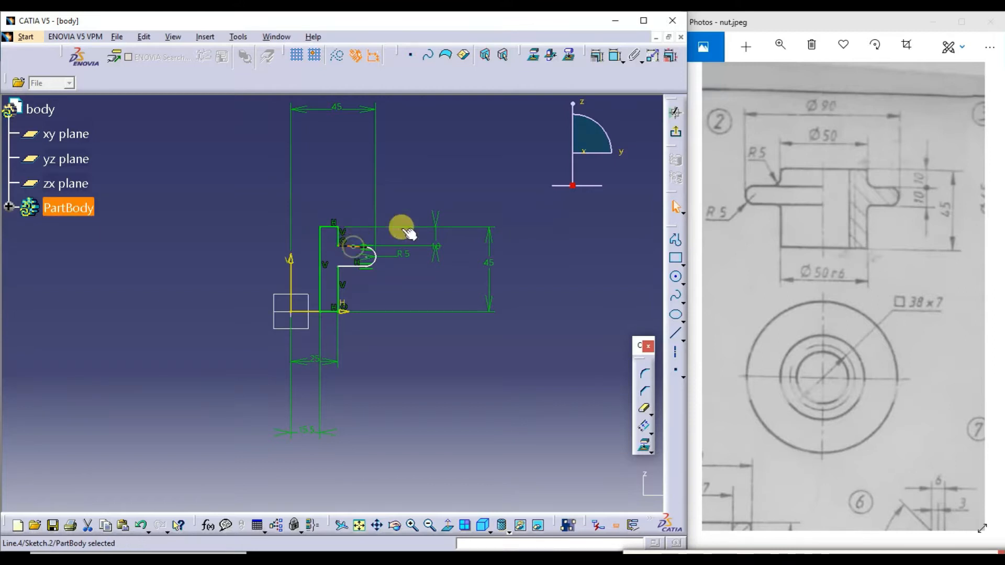
{"action": "left_click", "coordinate": [600, 57]}
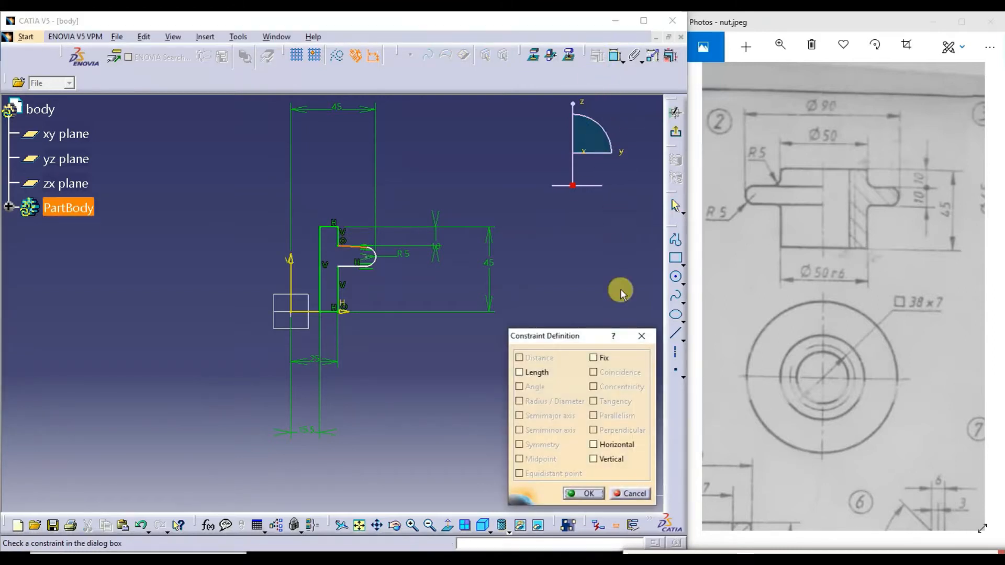
{"action": "left_click", "coordinate": [599, 445]}
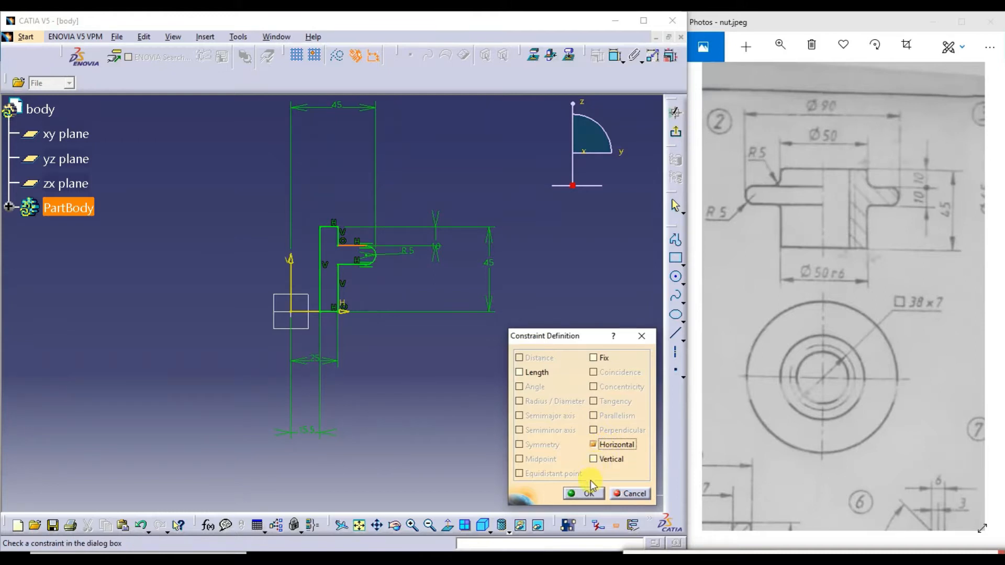
{"action": "left_click", "coordinate": [584, 494]}
{"action": "left_click", "coordinate": [456, 399]}
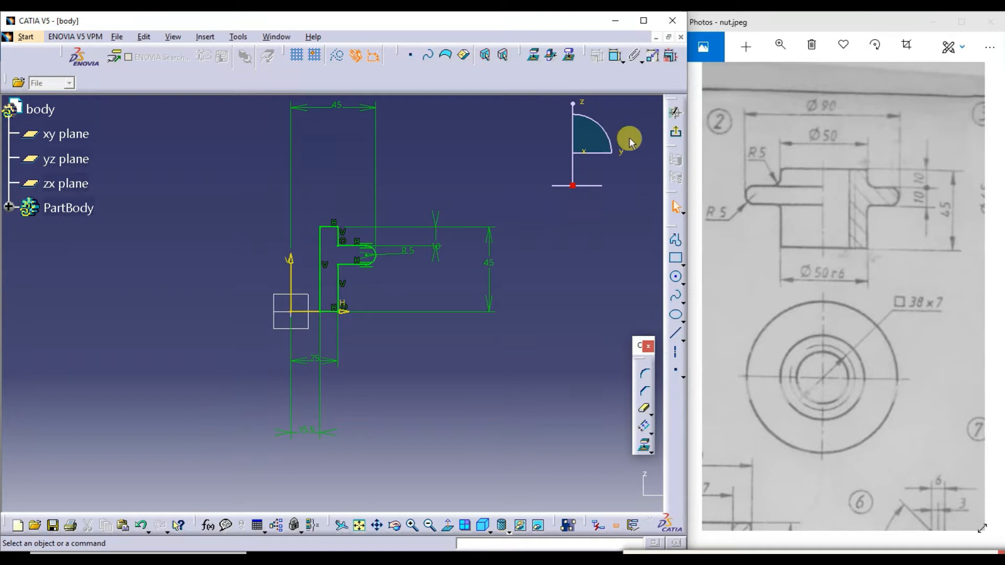
Leave the sketch and revolve the nut profile 360 degrees about the sketch's vertical axis with Shaft.
{"action": "left_click", "coordinate": [676, 132]}
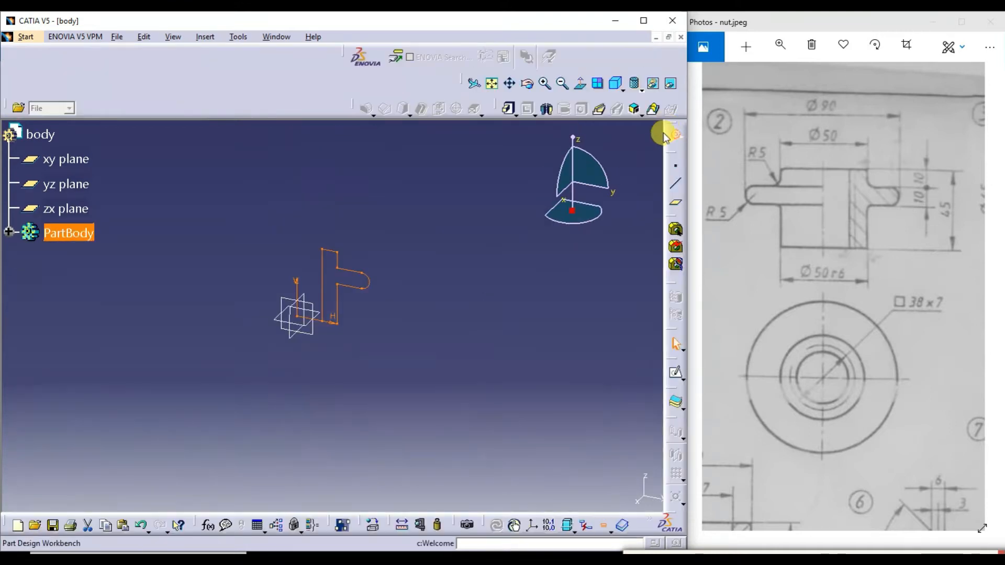
{"action": "left_click", "coordinate": [547, 108]}
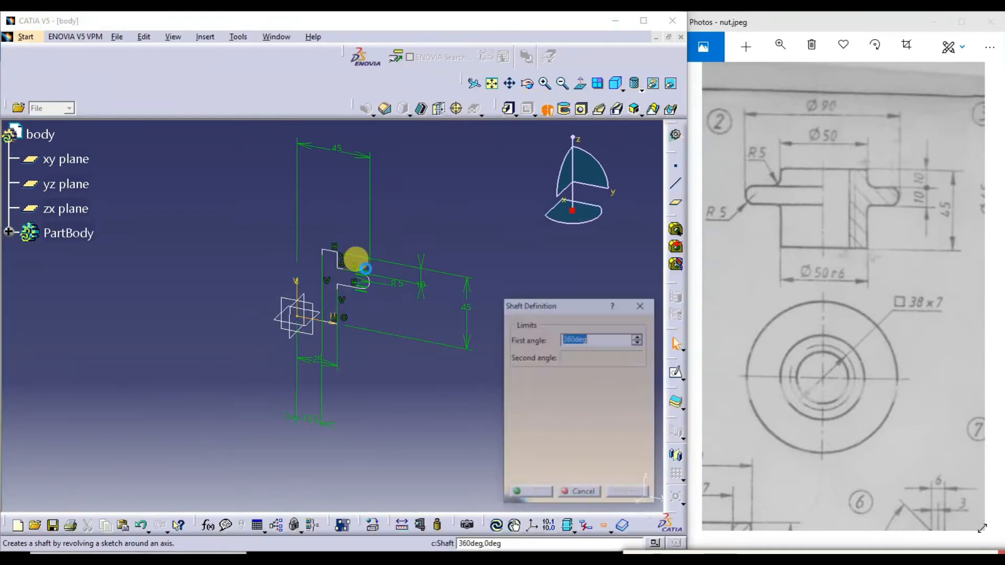
{"action": "left_click", "coordinate": [297, 285]}
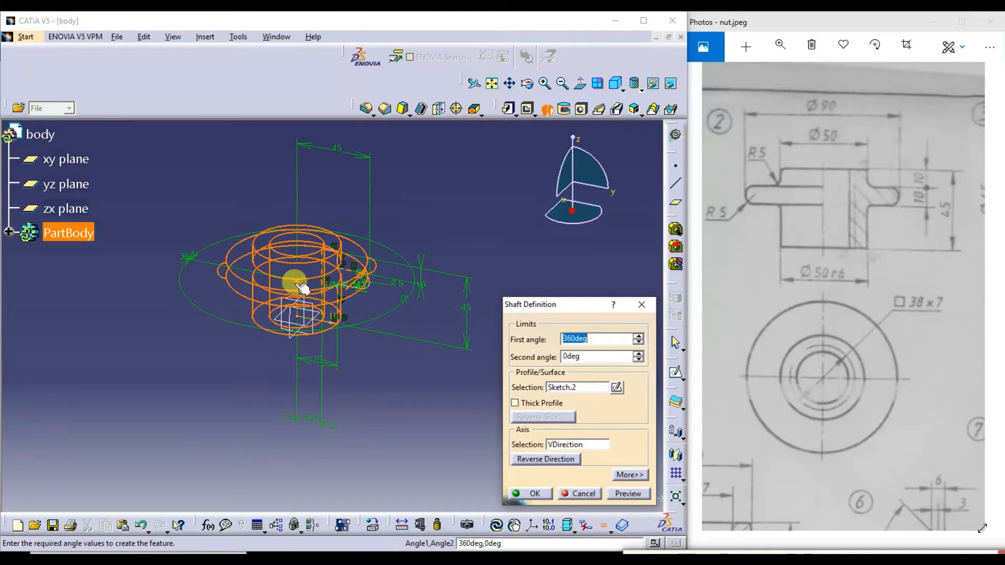
{"action": "left_click", "coordinate": [628, 493]}
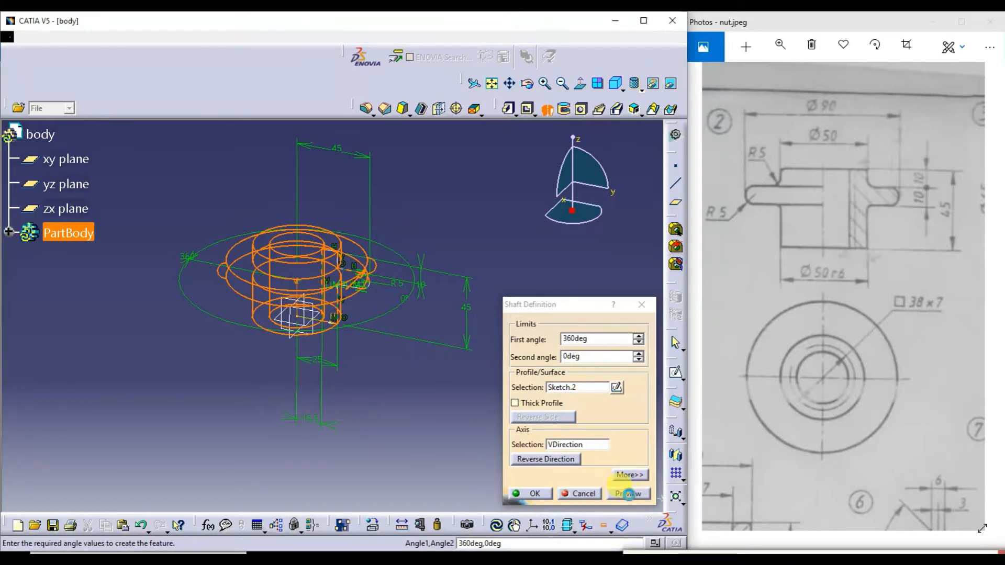
{"action": "left_click", "coordinate": [529, 494]}
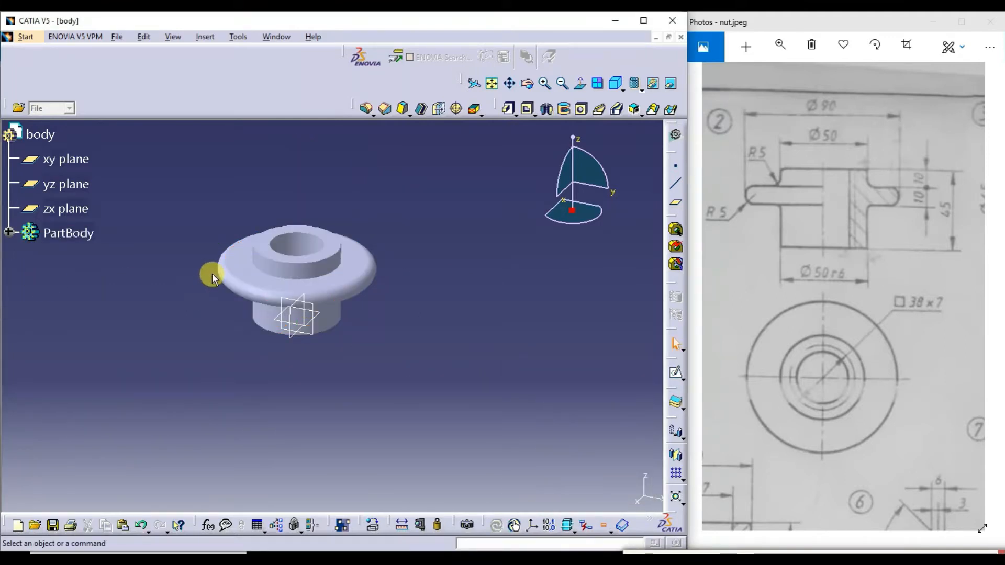
Fillet the two circular edges where the flange meets the hub, above and below, with a 5 mm radius.
{"action": "left_click", "coordinate": [308, 283]}
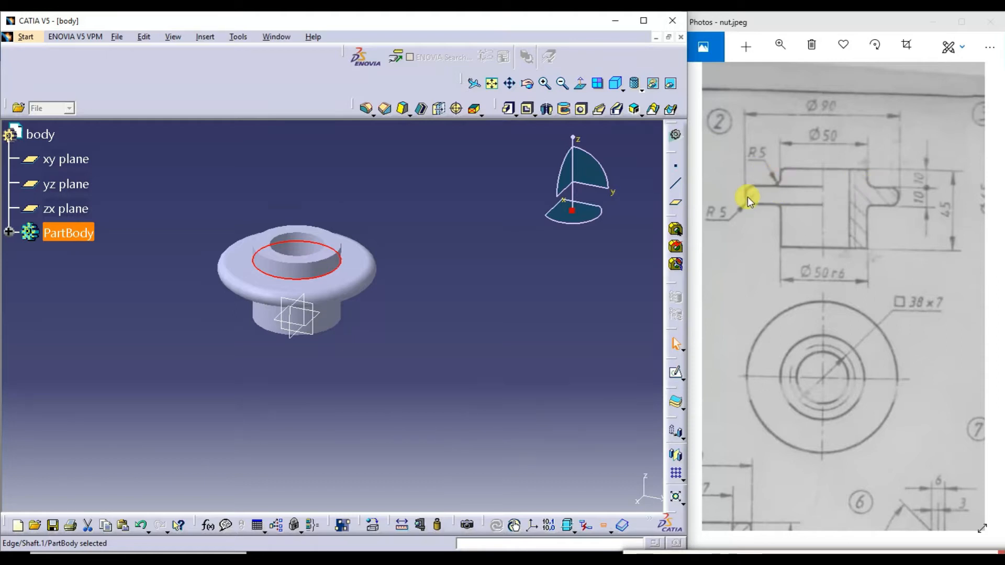
{"action": "left_click", "coordinate": [530, 86]}
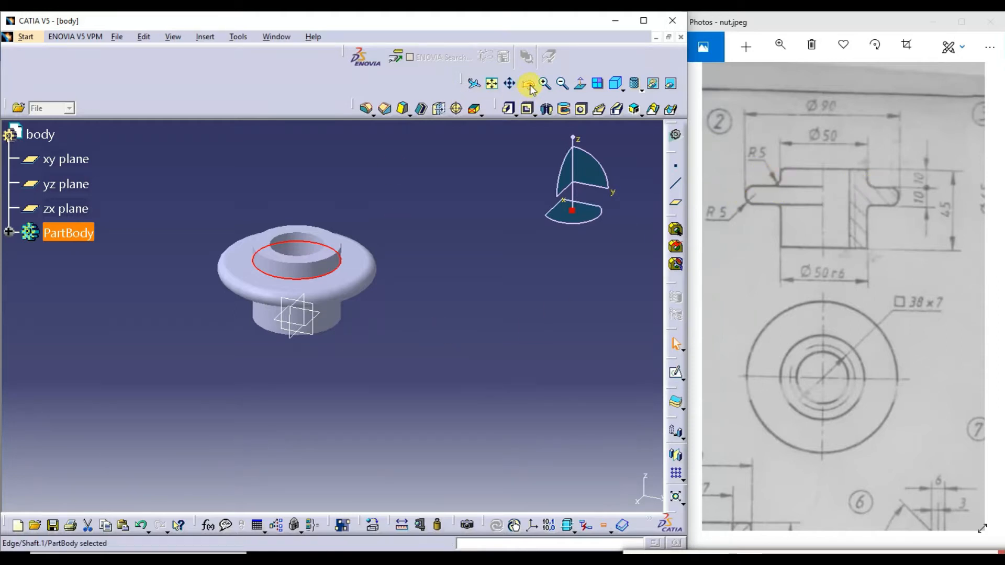
{"action": "left_click_drag", "start_coordinate": [417, 301], "coordinate": [377, 213]}
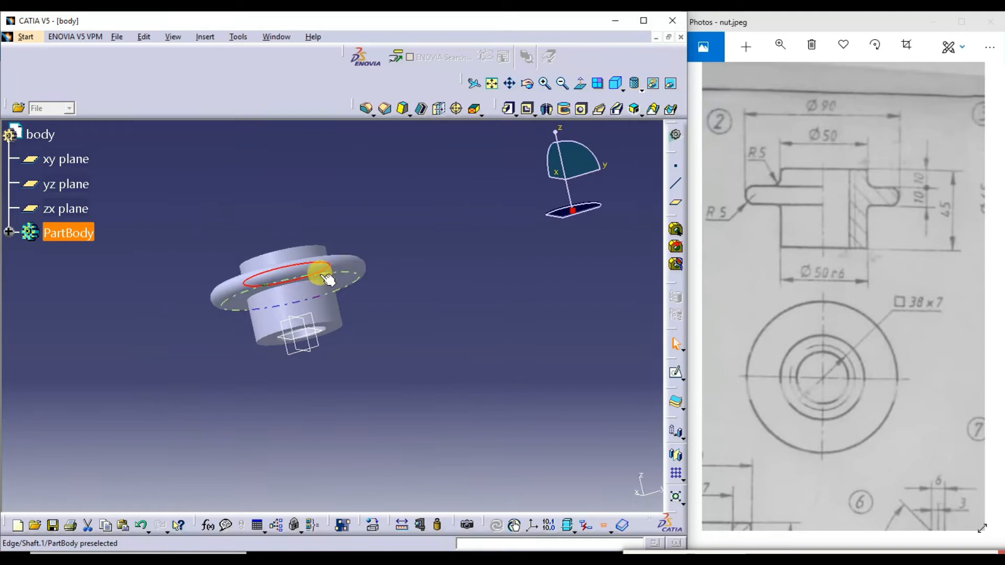
{"action": "left_click", "coordinate": [318, 286]}
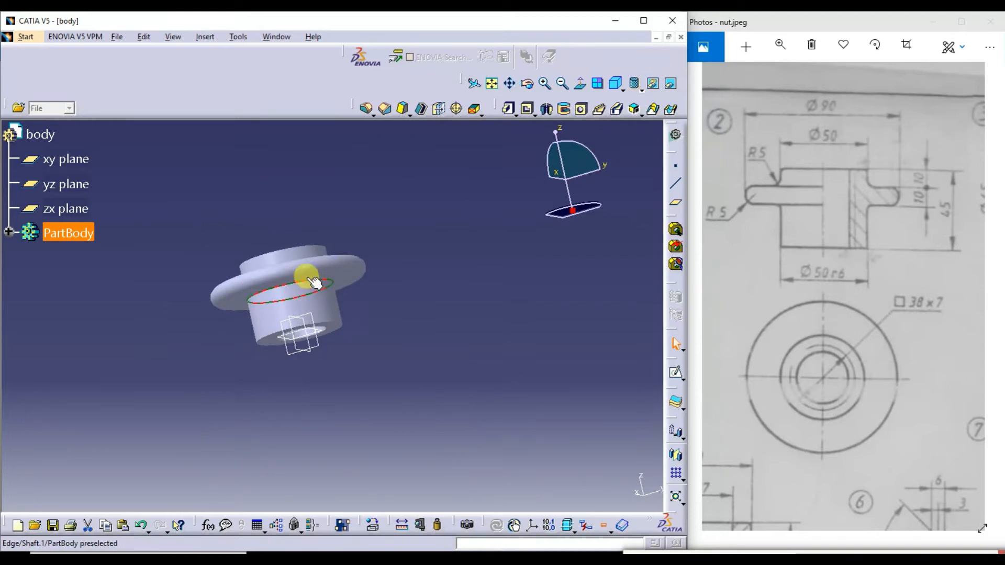
{"action": "left_click", "coordinate": [530, 85]}
{"action": "left_click_drag", "start_coordinate": [449, 262], "coordinate": [352, 267]}
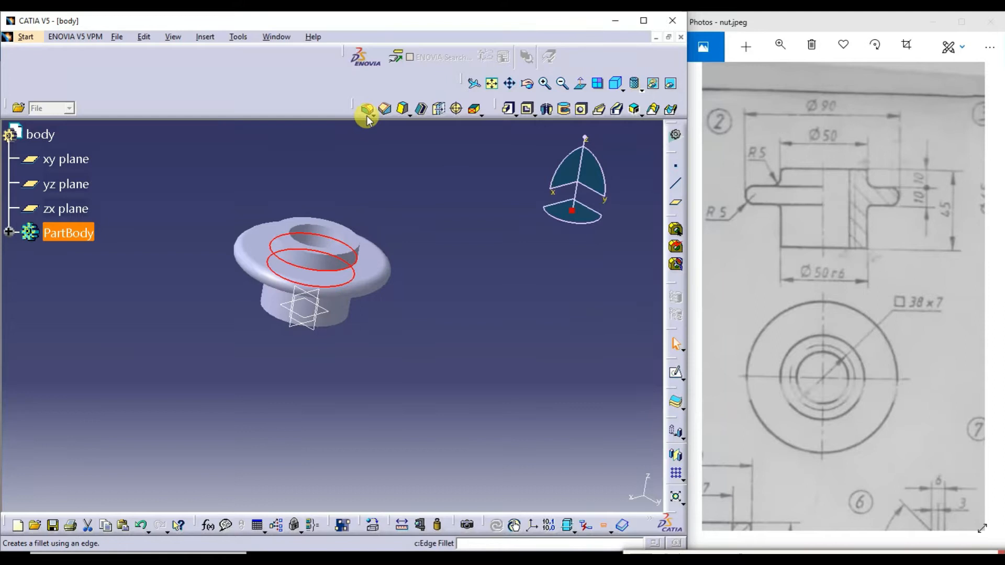
{"action": "left_click", "coordinate": [368, 114]}
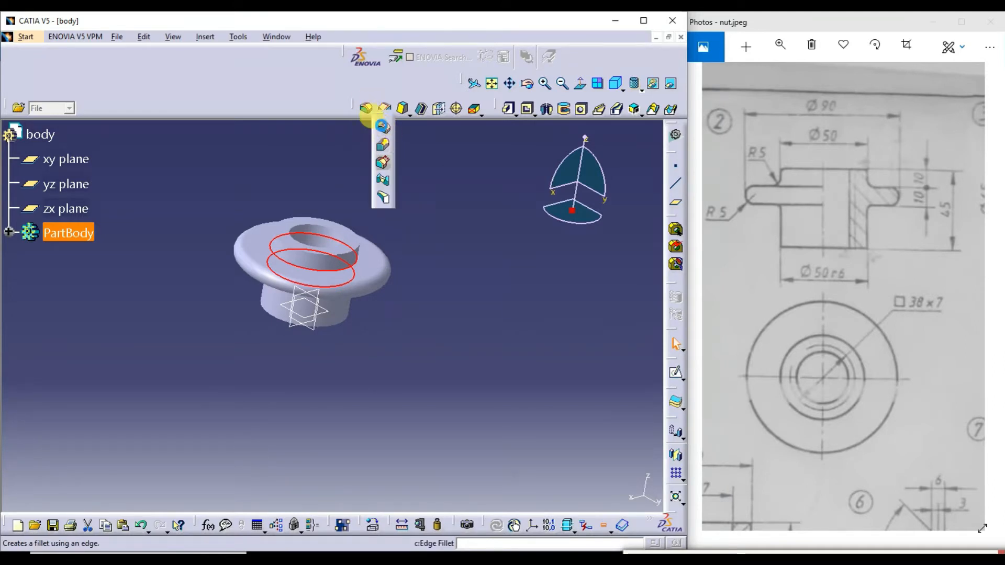
{"action": "left_click", "coordinate": [384, 130]}
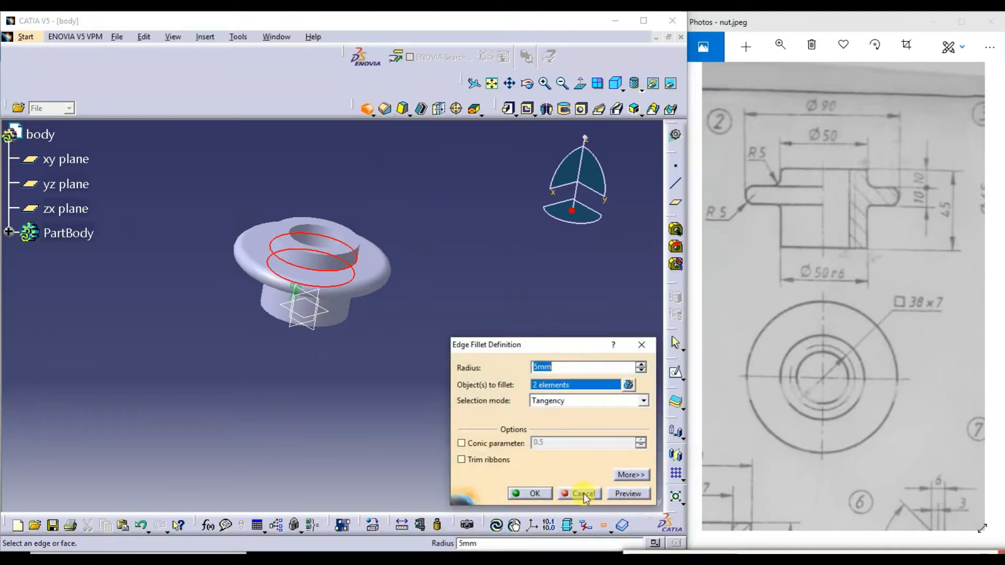
{"action": "left_click", "coordinate": [628, 493]}
{"action": "left_click", "coordinate": [547, 493]}
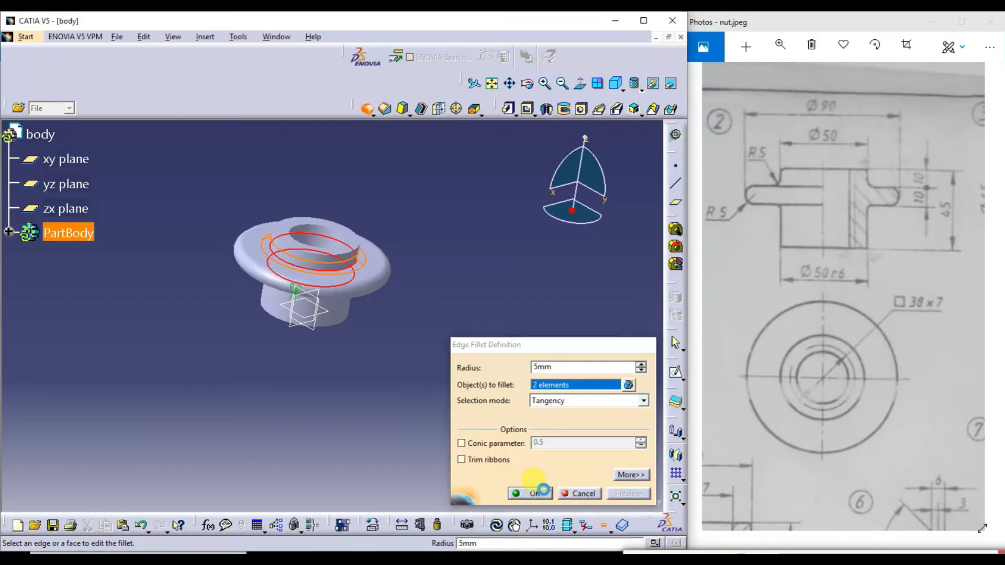
Fillet the outer circular edge of the hub's top face with a 2 mm radius.
{"action": "left_click", "coordinate": [346, 283]}
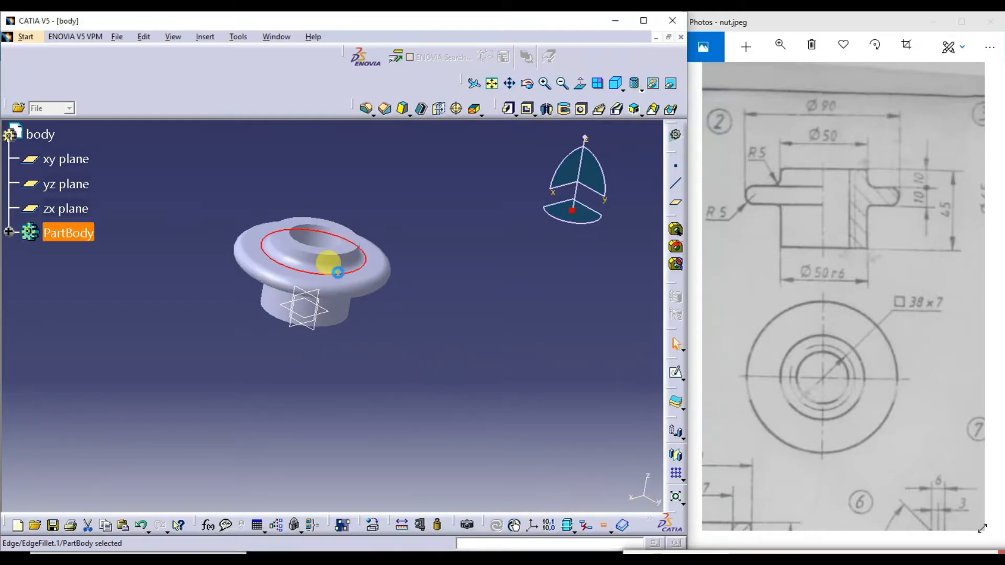
{"action": "left_click", "coordinate": [331, 263]}
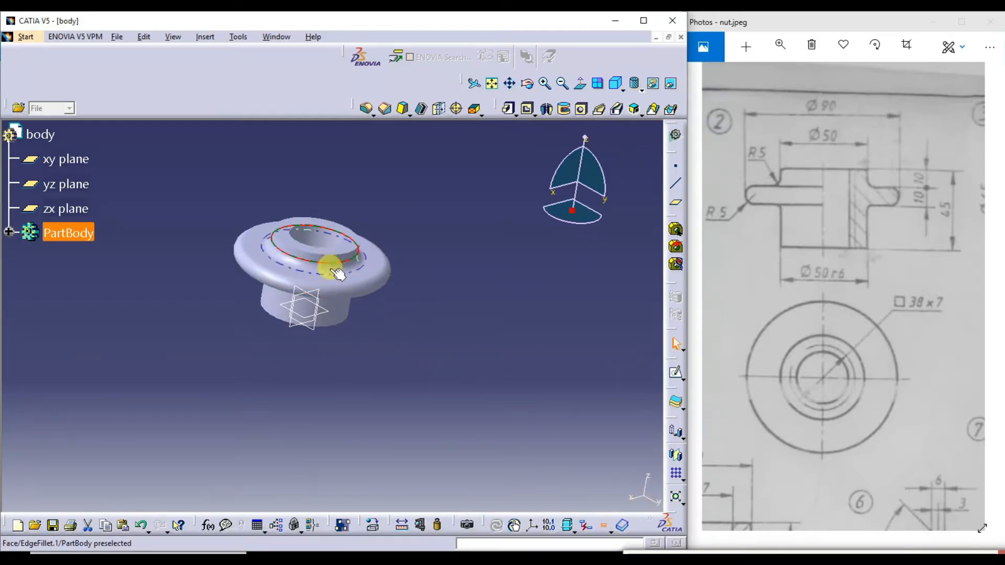
{"action": "left_click", "coordinate": [440, 277]}
{"action": "left_click", "coordinate": [351, 250]}
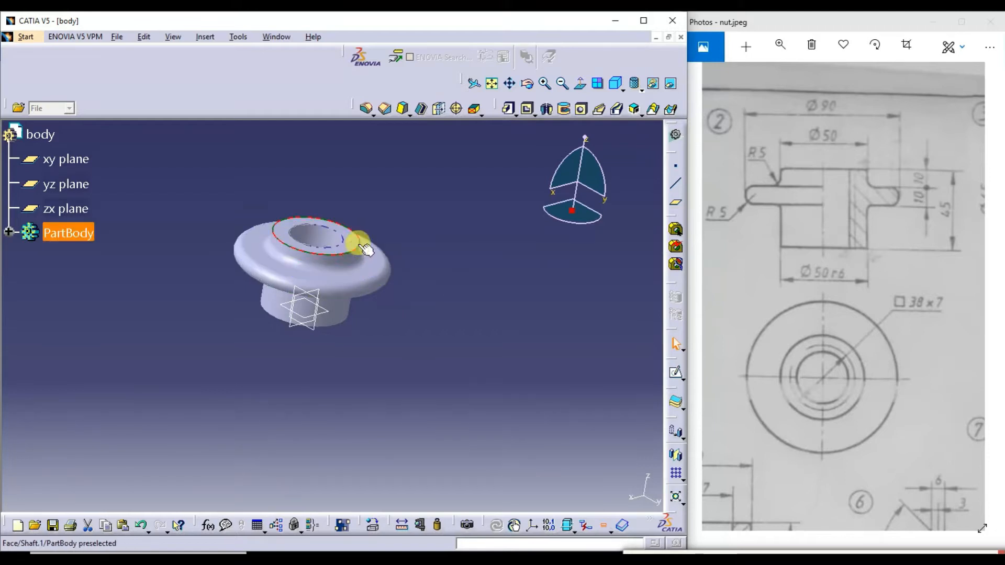
{"action": "left_click", "coordinate": [366, 108]}
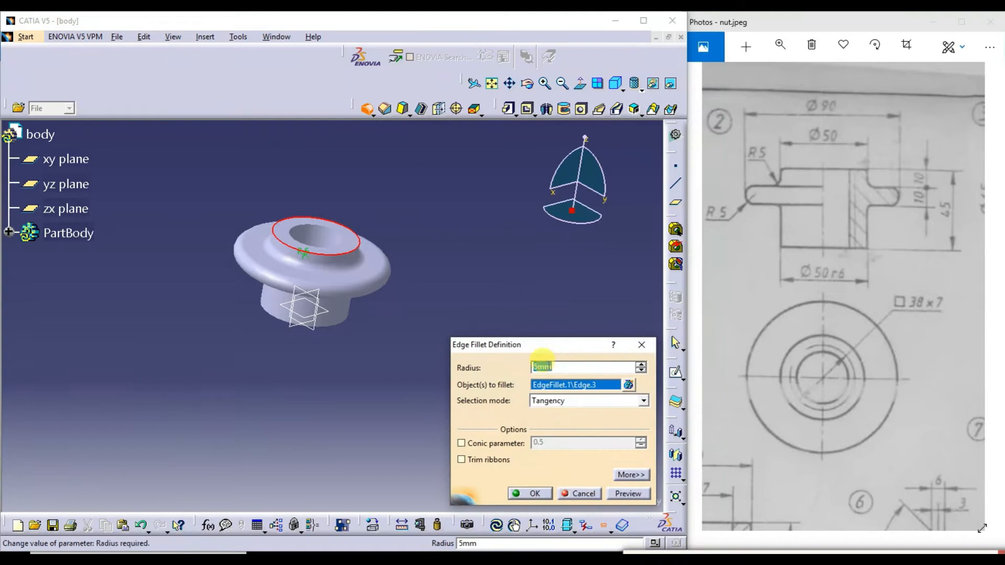
{"action": "left_click_drag", "start_coordinate": [559, 367], "coordinate": [529, 362]}
{"action": "type", "text": "2"}
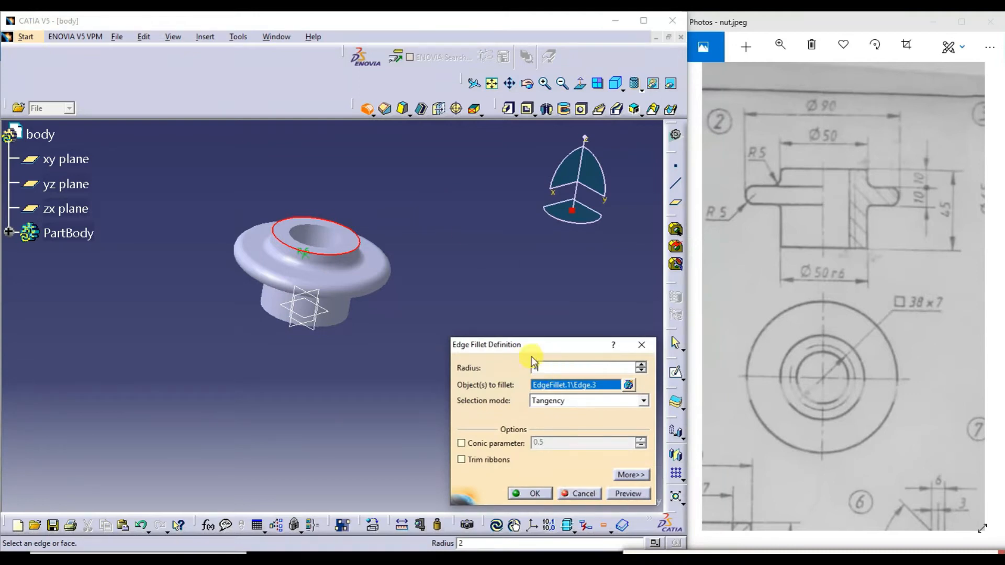
{"action": "left_click", "coordinate": [532, 494]}
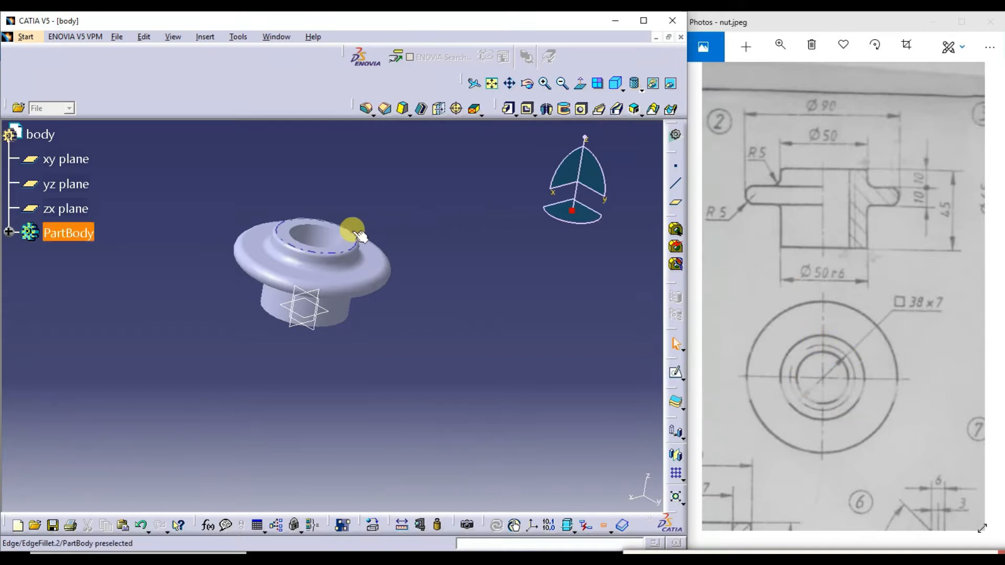
Start a Thread/Tap on the nut, with the bore as lateral face and the hub's top face as limit face.
{"action": "left_click", "coordinate": [454, 111]}
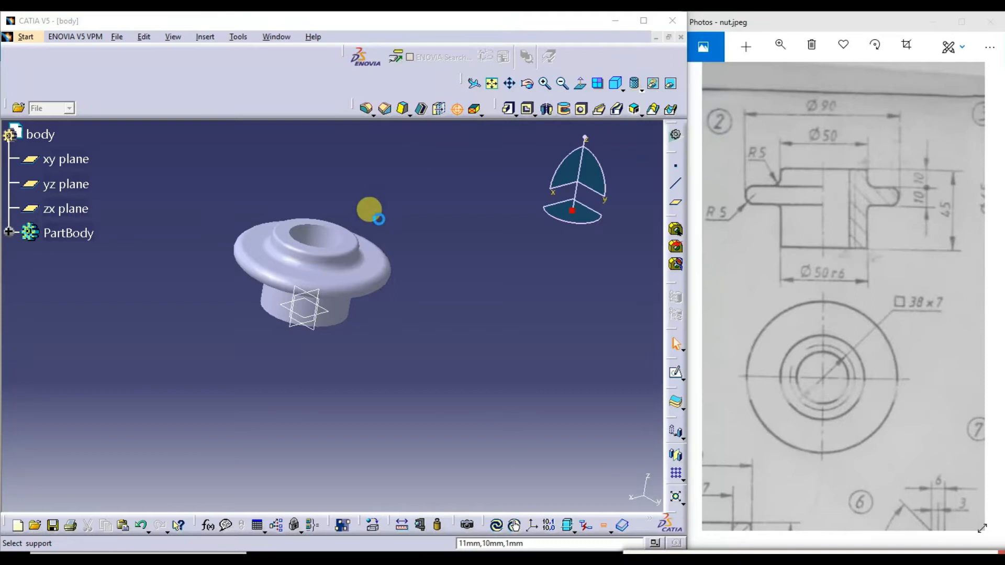
{"action": "left_click", "coordinate": [355, 239]}
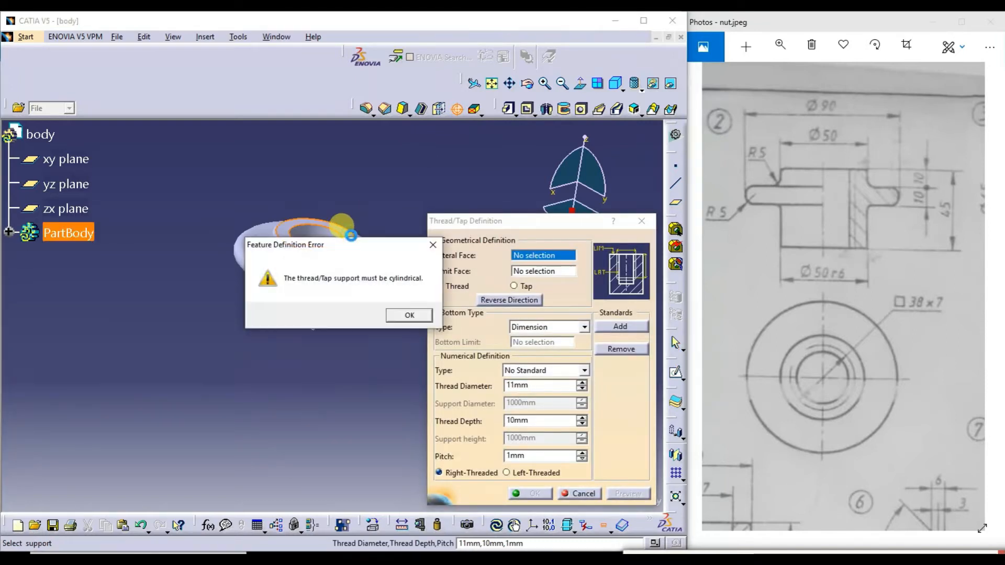
{"action": "left_click", "coordinate": [409, 317]}
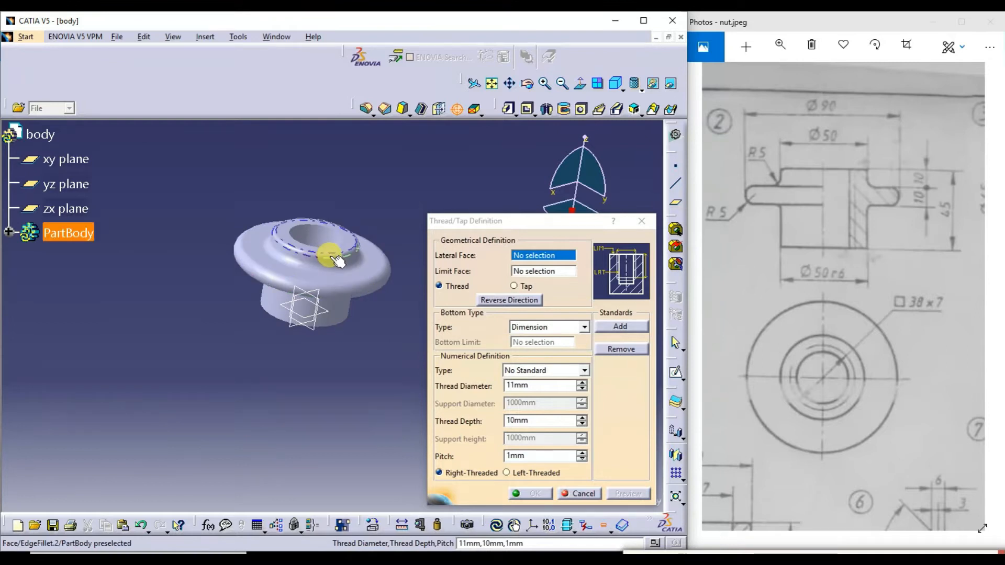
{"action": "left_click", "coordinate": [329, 234]}
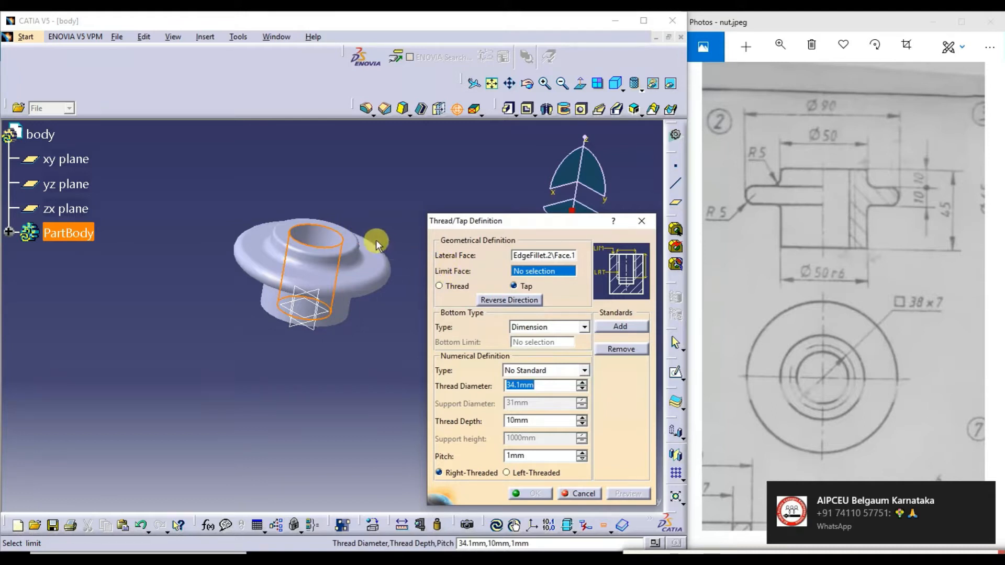
{"action": "left_click", "coordinate": [348, 237]}
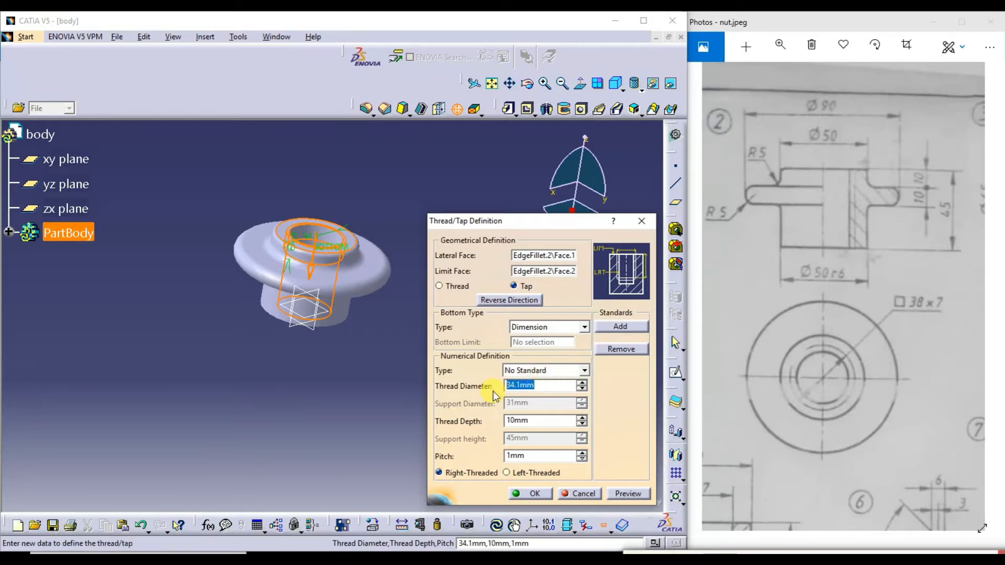
Define the tap with a 38 mm thread diameter, 45 mm thread depth and 7 mm pitch, and create it.
{"action": "type", "text": "38"}
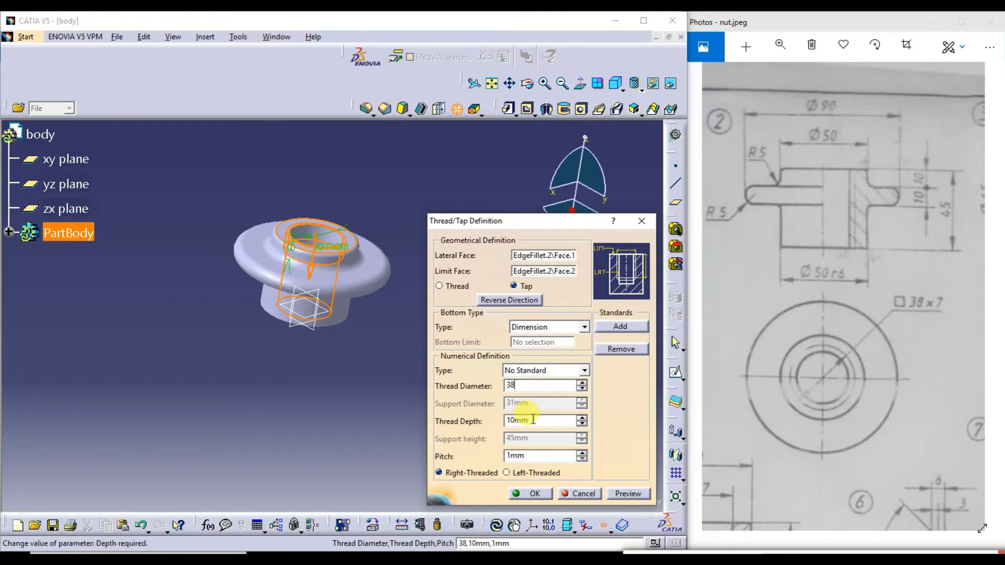
{"action": "left_click_drag", "start_coordinate": [540, 422], "coordinate": [509, 420]}
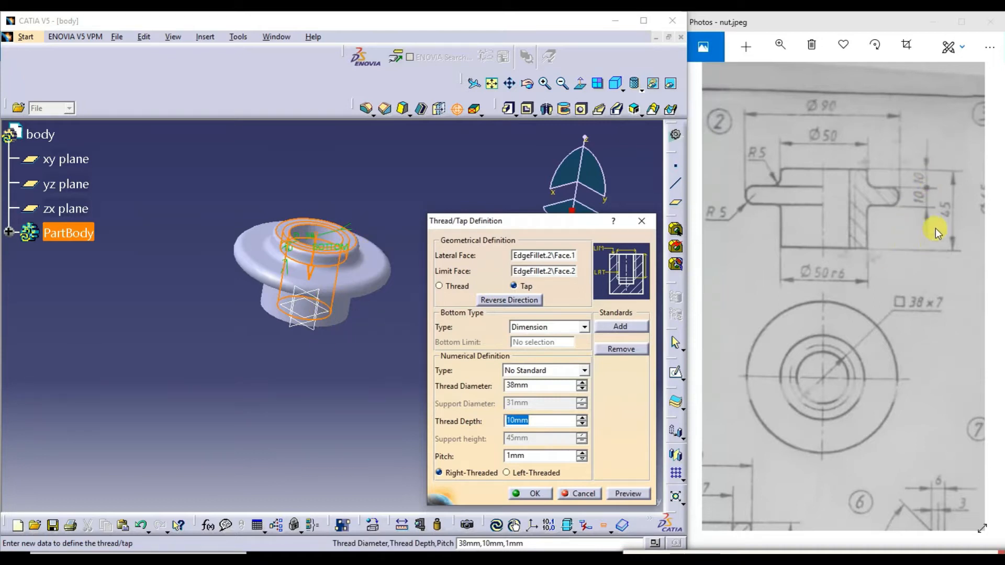
{"action": "type", "text": "45"}
{"action": "double_click", "coordinate": [540, 455]}
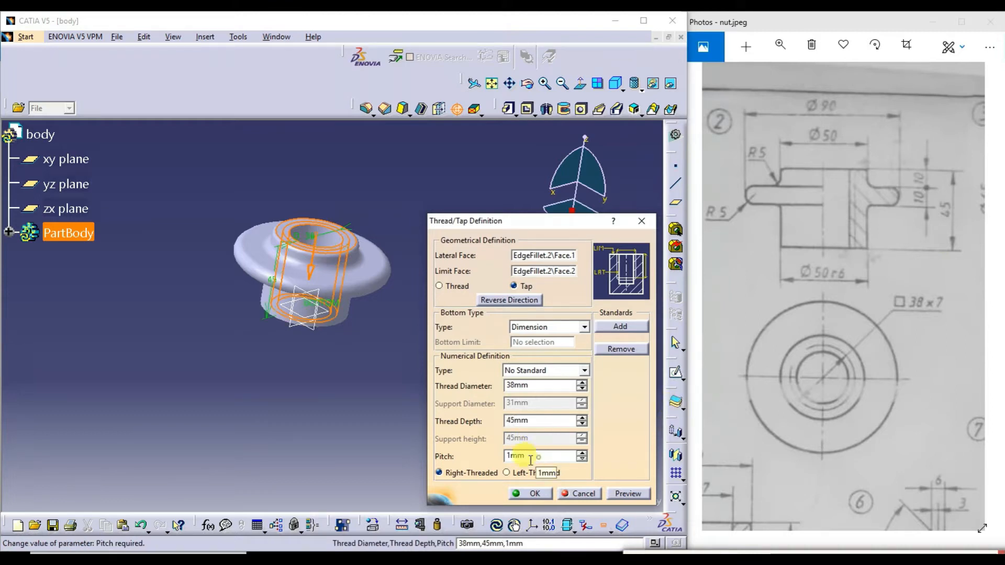
{"action": "type", "text": "7"}
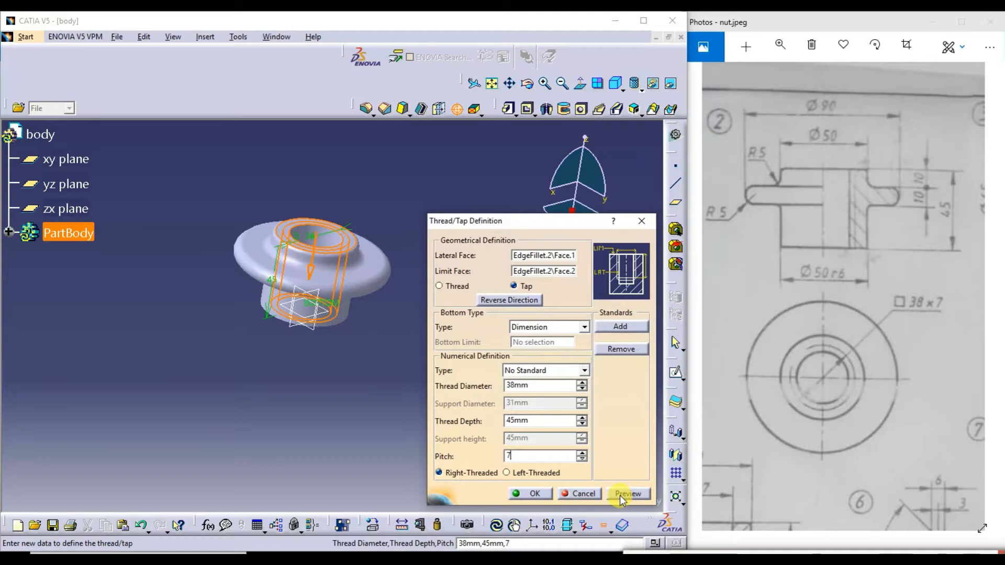
{"action": "left_click", "coordinate": [532, 421]}
{"action": "type", "text": "4"}
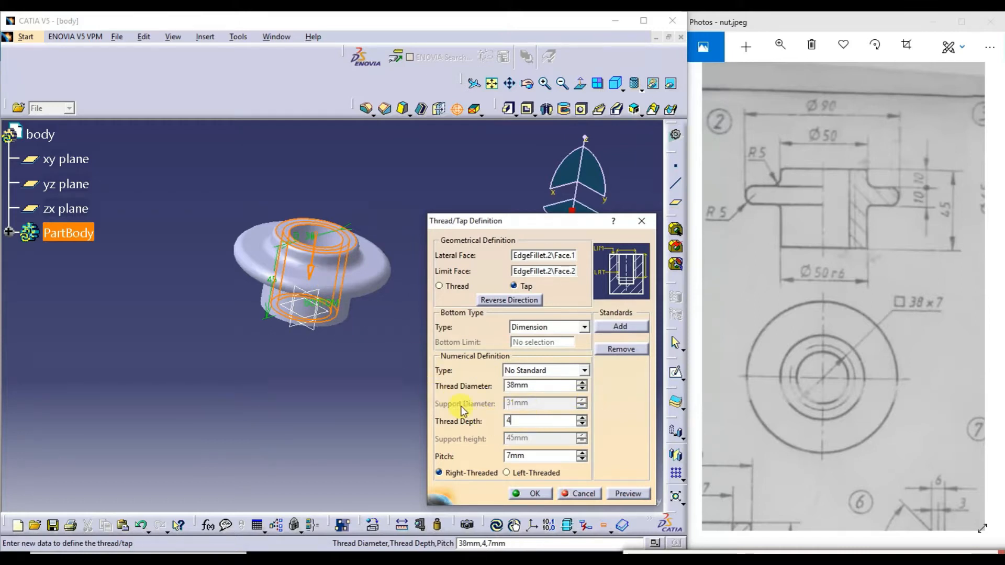
{"action": "type", "text": "5"}
{"action": "left_click", "coordinate": [628, 494]}
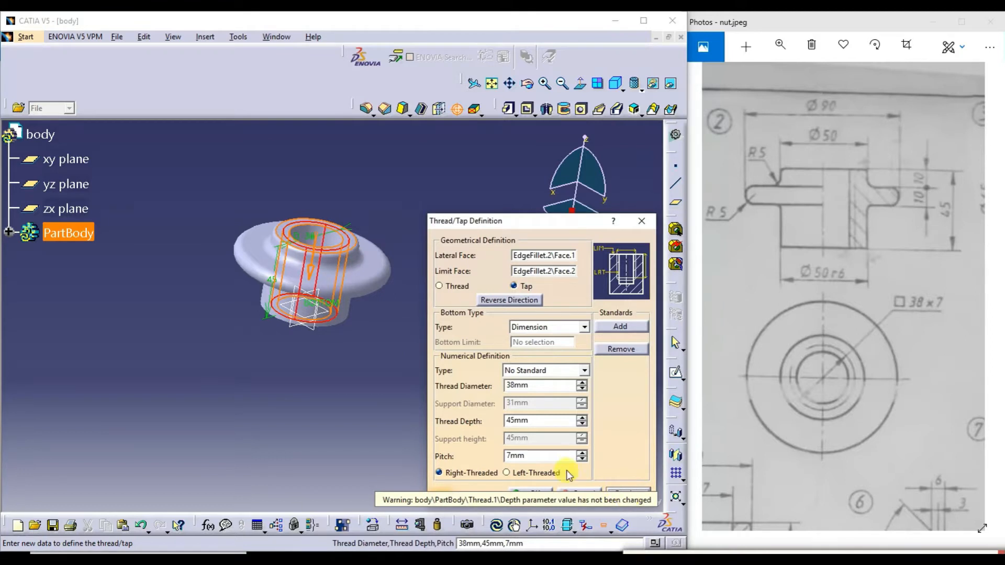
{"action": "left_click", "coordinate": [535, 490]}
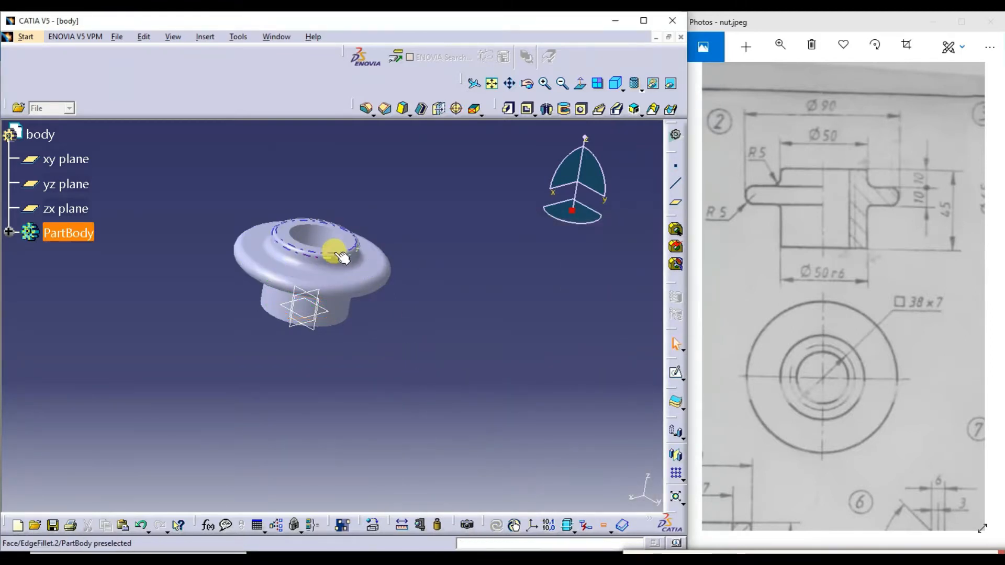
Reopen the bore's thread definition and check its settings and its extent along the nut.
{"action": "double_click", "coordinate": [343, 257]}
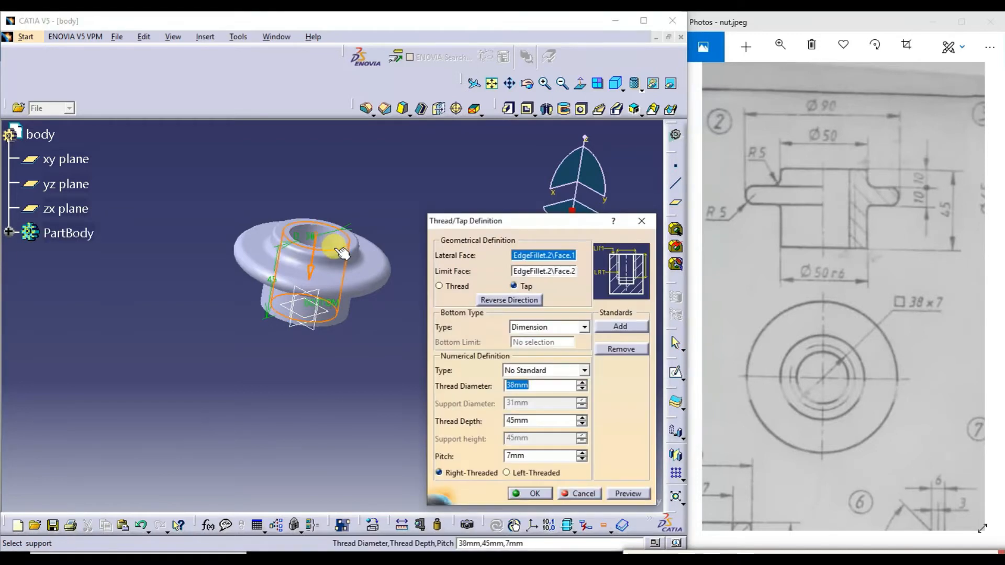
{"action": "left_click", "coordinate": [526, 84]}
{"action": "left_click_drag", "start_coordinate": [162, 299], "coordinate": [260, 327]}
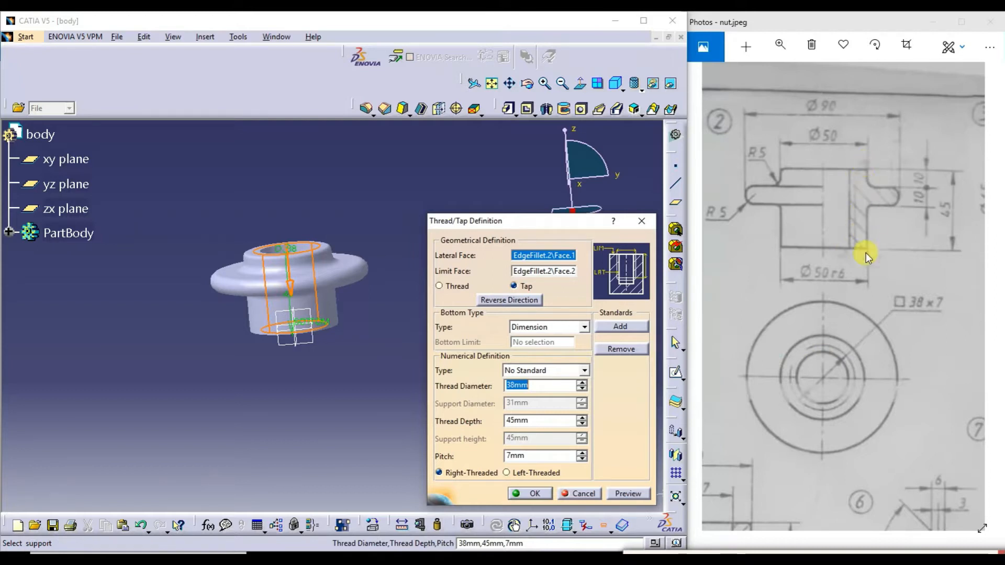
{"action": "left_click", "coordinate": [532, 494]}
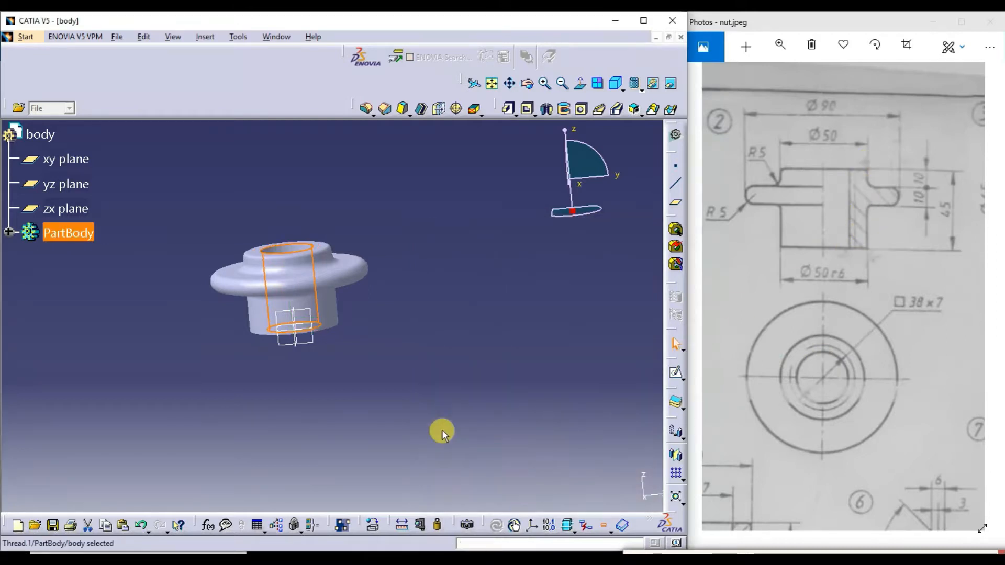
{"action": "left_click", "coordinate": [466, 350]}
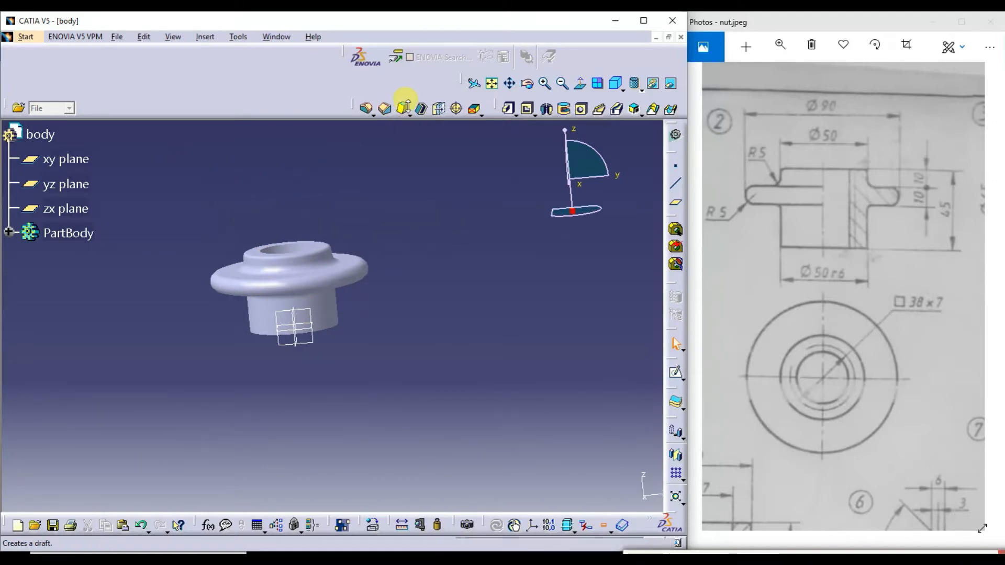
{"action": "left_click", "coordinate": [528, 84]}
{"action": "left_click_drag", "start_coordinate": [271, 208], "coordinate": [398, 307]}
{"action": "left_click", "coordinate": [288, 223]}
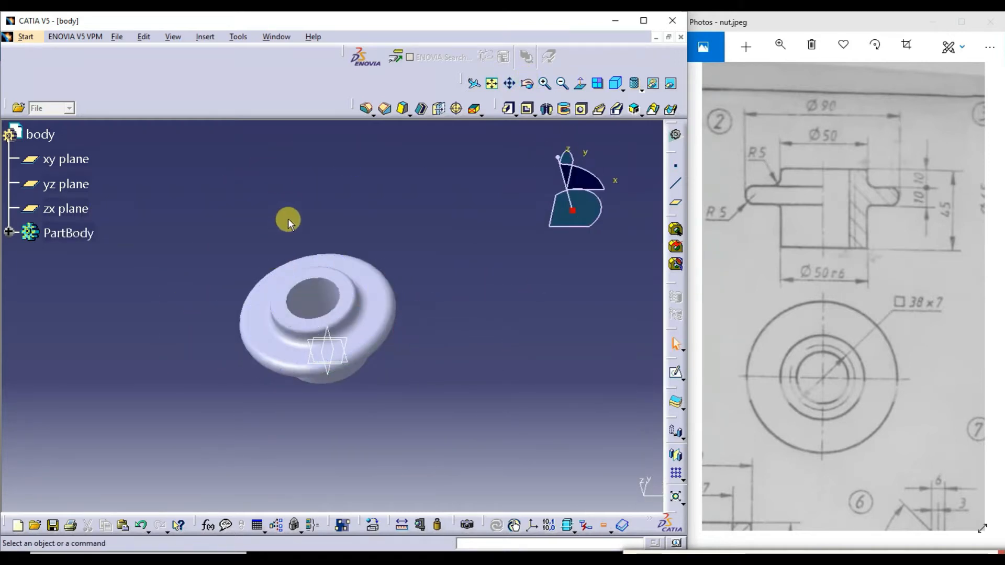
{"action": "left_click", "coordinate": [457, 111]}
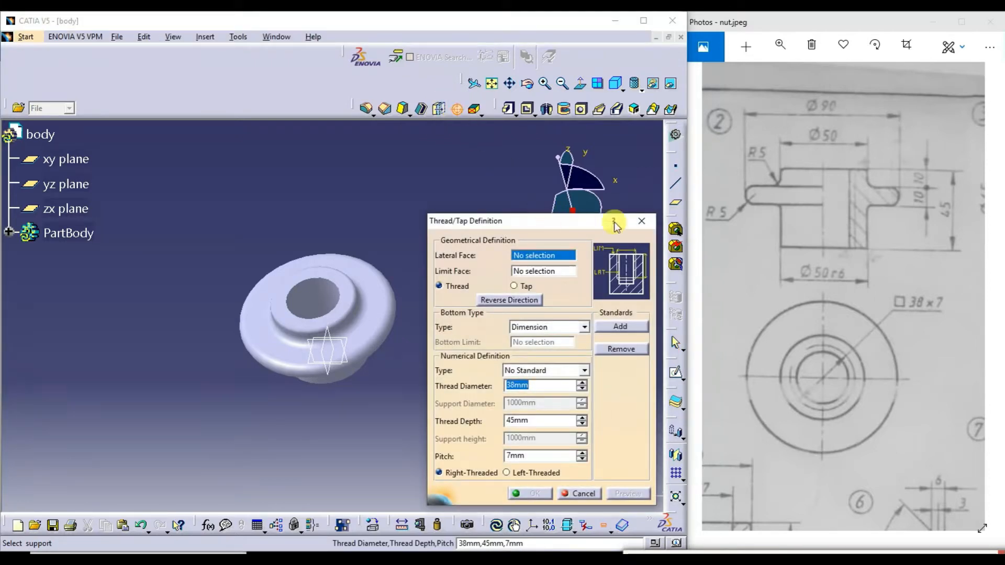
{"action": "left_click", "coordinate": [641, 222]}
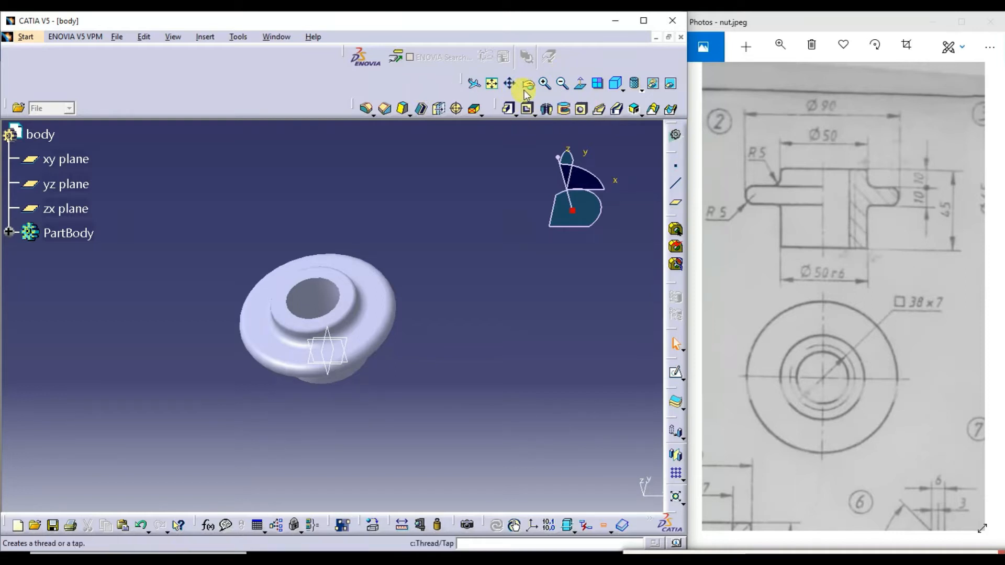
Maximize the CATIA window and display the nut in the standard right view.
{"action": "left_click", "coordinate": [618, 86]}
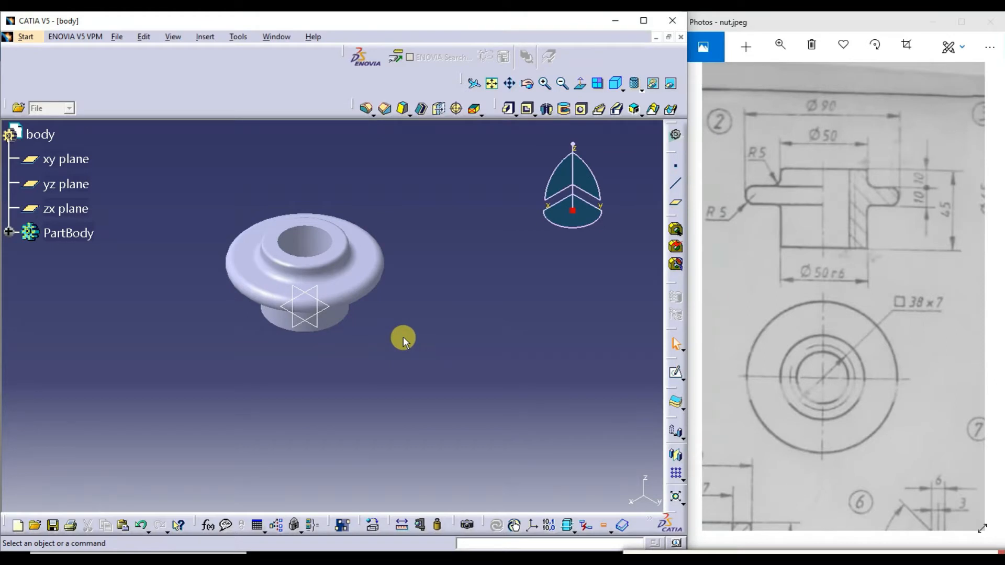
{"action": "left_click", "coordinate": [643, 21]}
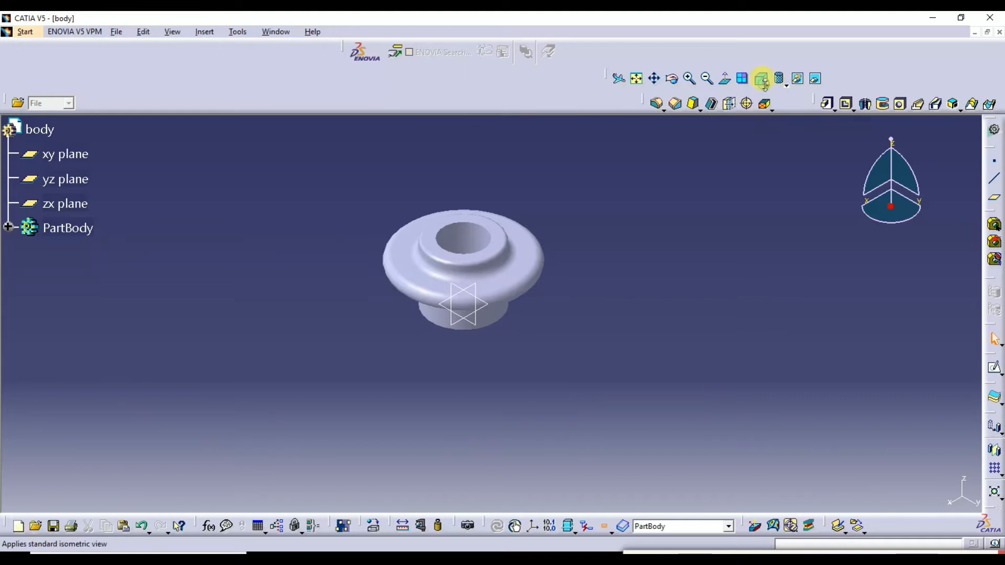
{"action": "left_click", "coordinate": [762, 81]}
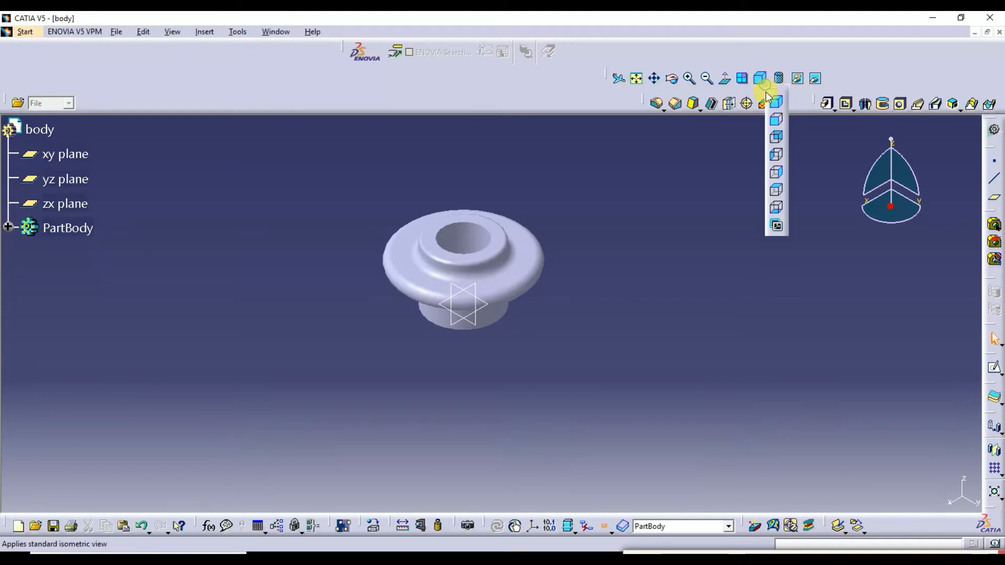
{"action": "left_click", "coordinate": [782, 171]}
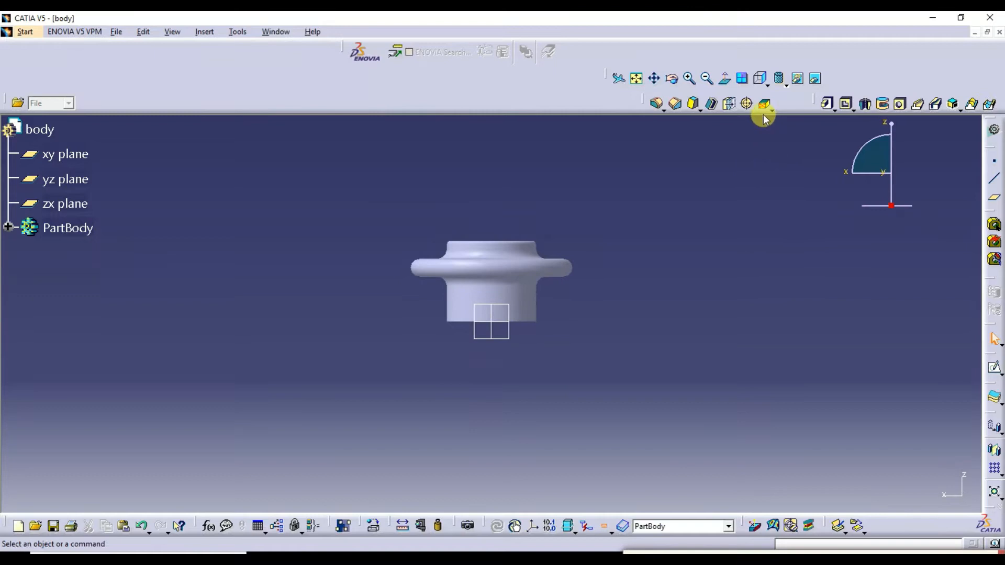
Try displaying the nut in wireframe, shading with material, and shading with edges.
{"action": "left_click", "coordinate": [780, 79]}
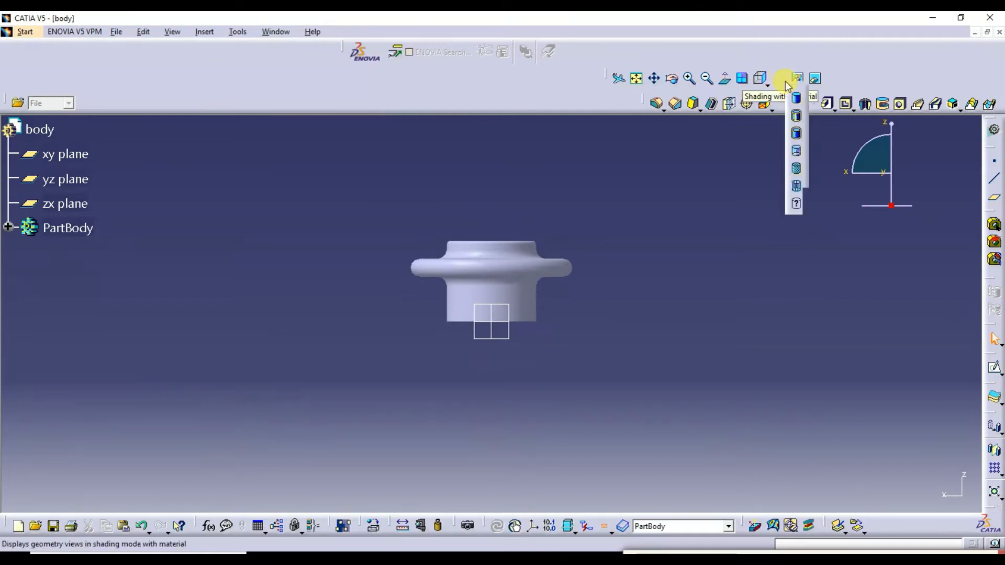
{"action": "left_click", "coordinate": [796, 187]}
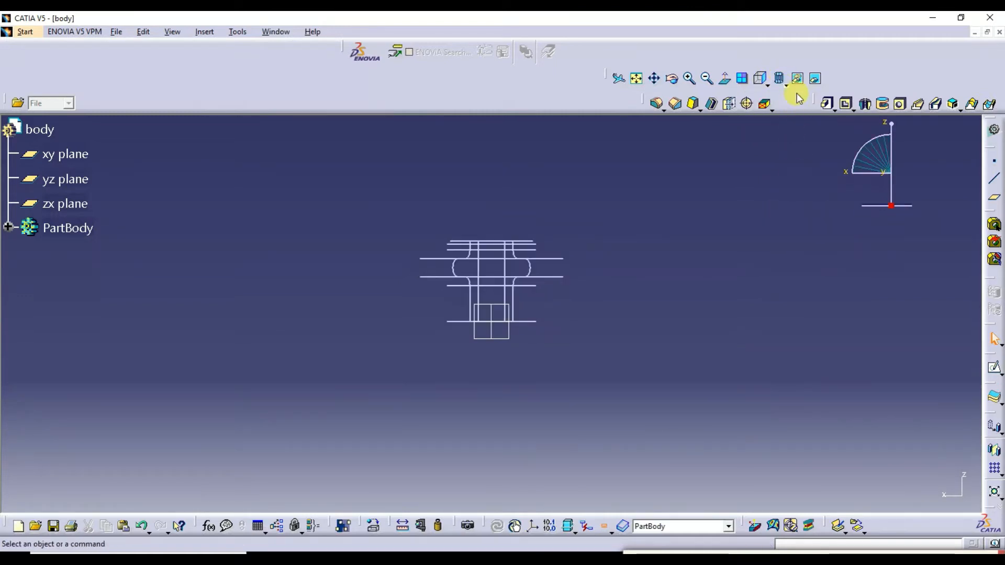
{"action": "left_click", "coordinate": [780, 79]}
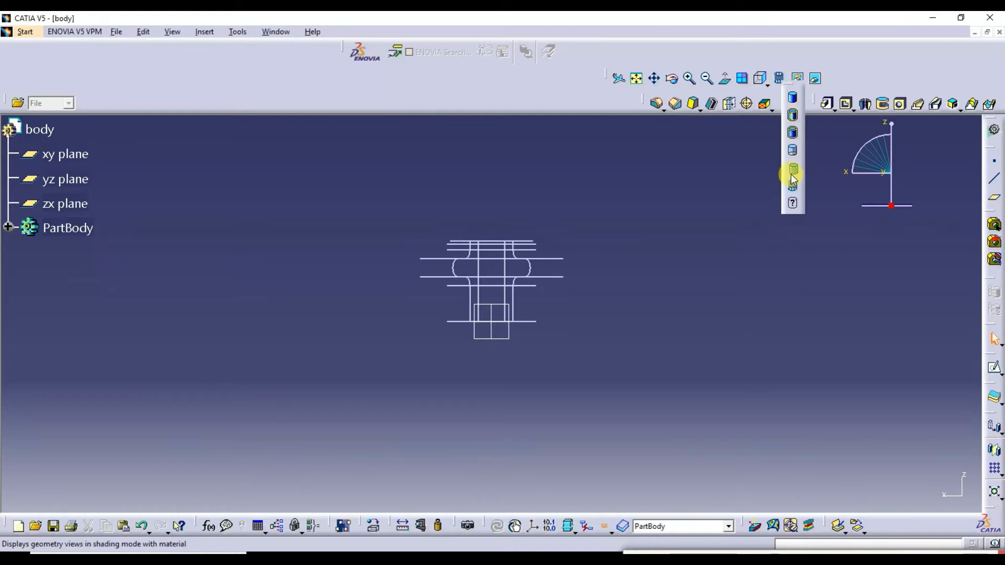
{"action": "left_click", "coordinate": [792, 169]}
{"action": "left_click", "coordinate": [779, 80]}
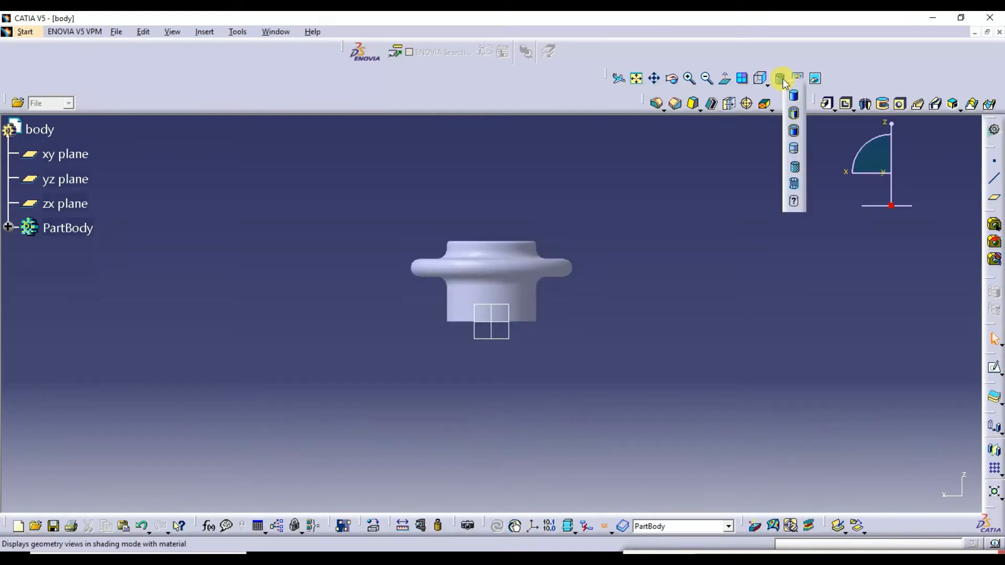
{"action": "left_click", "coordinate": [793, 116]}
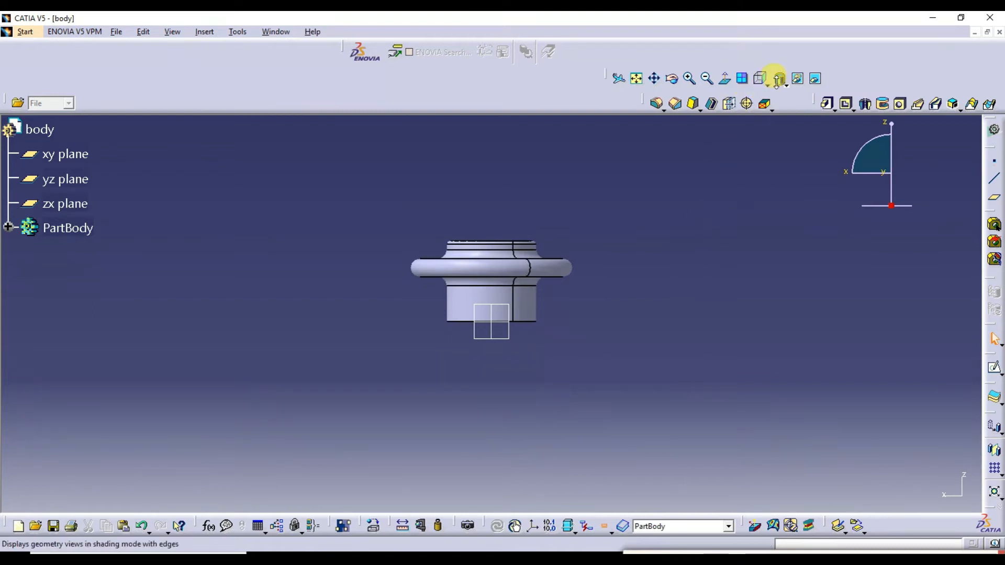
{"action": "left_click", "coordinate": [779, 79]}
{"action": "left_click", "coordinate": [792, 121]}
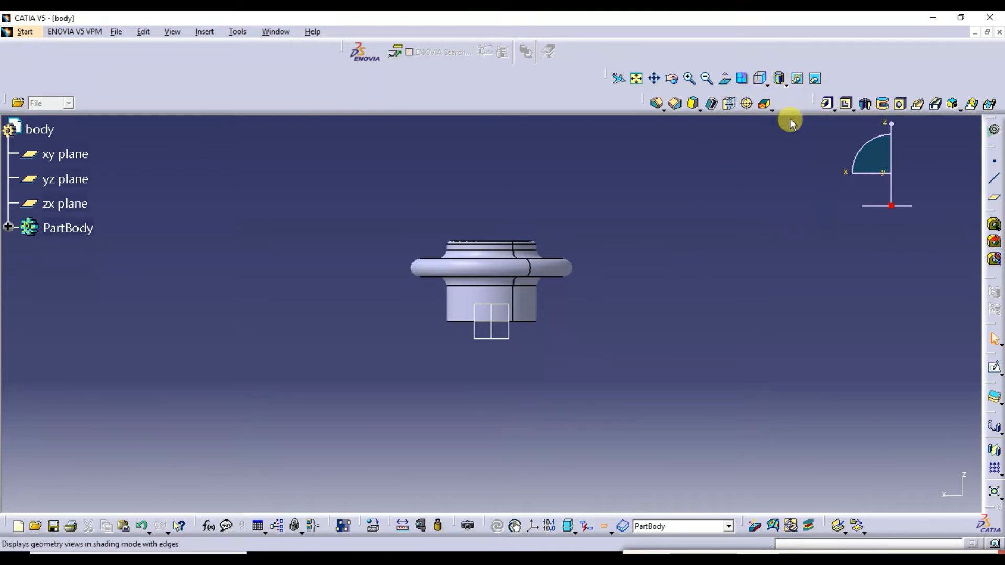
Dismiss the custom view mode settings and display the nut in shading with edges and hidden edges.
{"action": "left_click", "coordinate": [780, 80]}
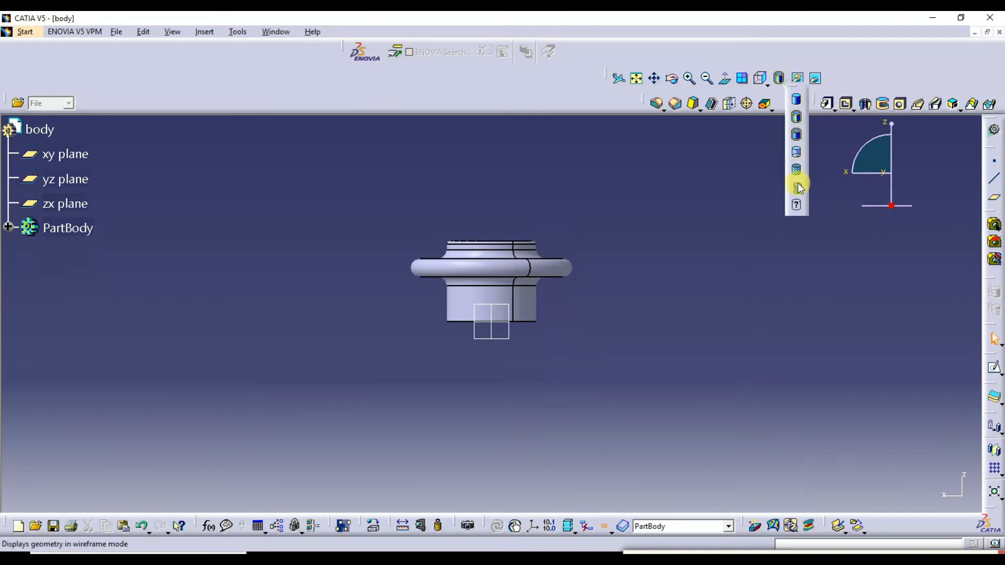
{"action": "left_click", "coordinate": [796, 205]}
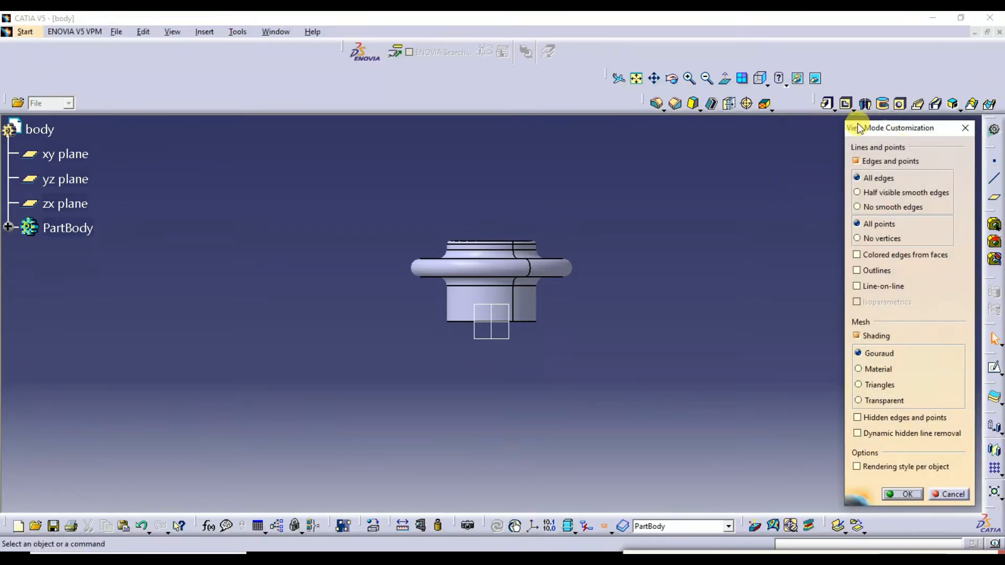
{"action": "left_click", "coordinate": [965, 126]}
{"action": "left_click", "coordinate": [777, 79]}
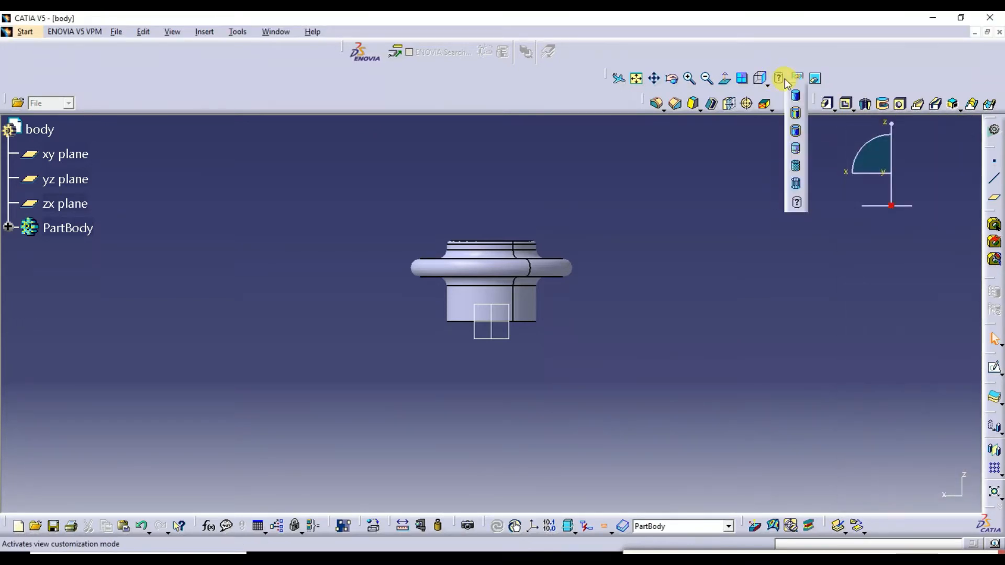
{"action": "left_click", "coordinate": [796, 149]}
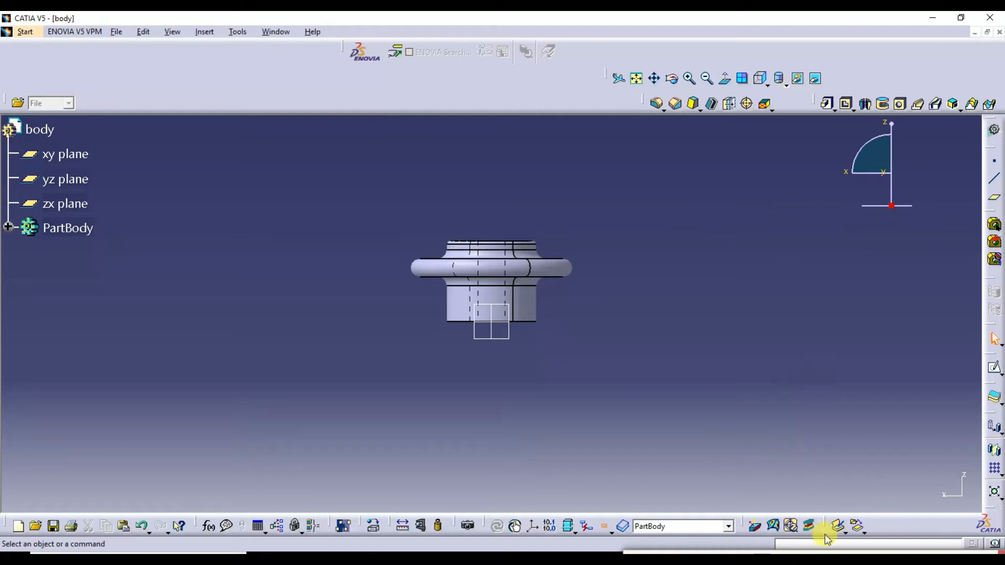
{"action": "mouse_move", "coordinate": [670, 530]}
{"action": "left_click_drag", "start_coordinate": [670, 530], "coordinate": [623, 522]}
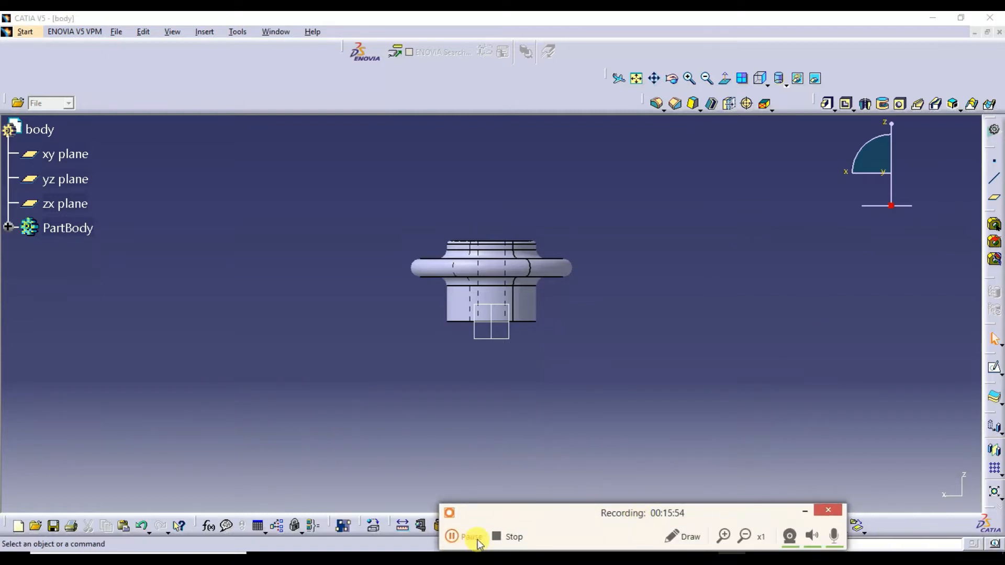
{"action": "left_click", "coordinate": [501, 542]}
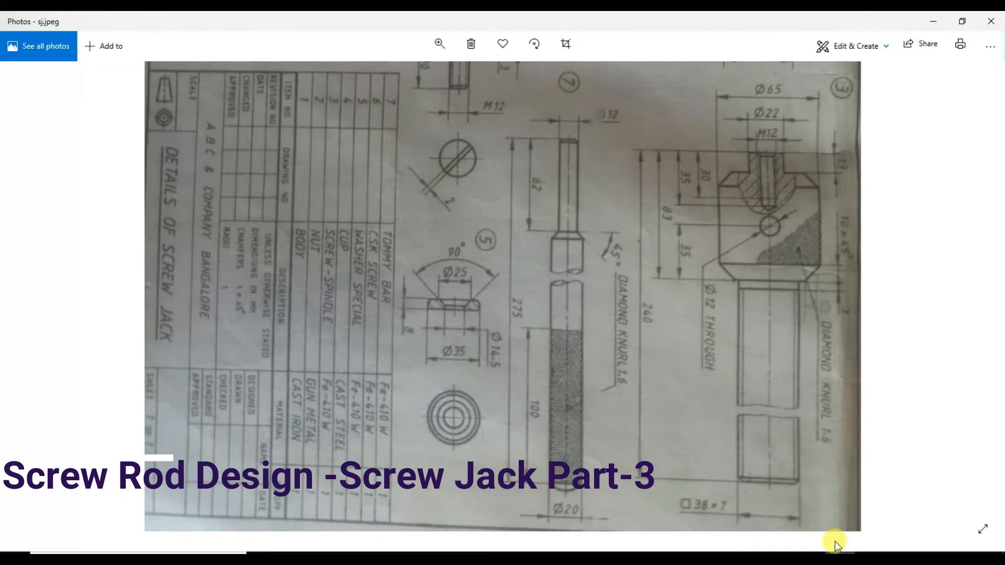
Turn on the recorder's pen and mark the spindle's 240 overall length, its threaded shank and the 38x7 square-thread callout.
{"action": "mouse_move", "coordinate": [832, 548]}
{"action": "left_click", "coordinate": [769, 536]}
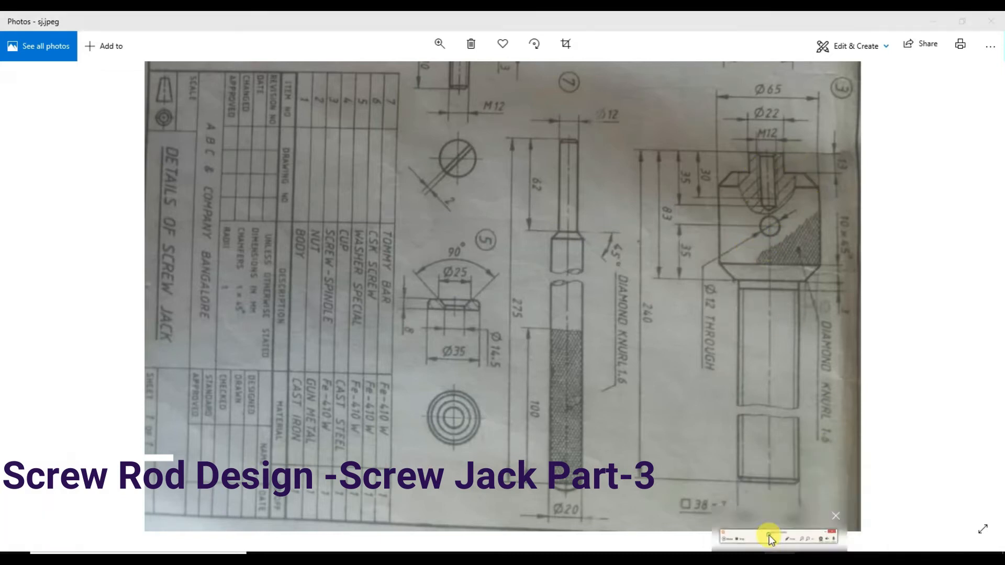
{"action": "left_click", "coordinate": [821, 521]}
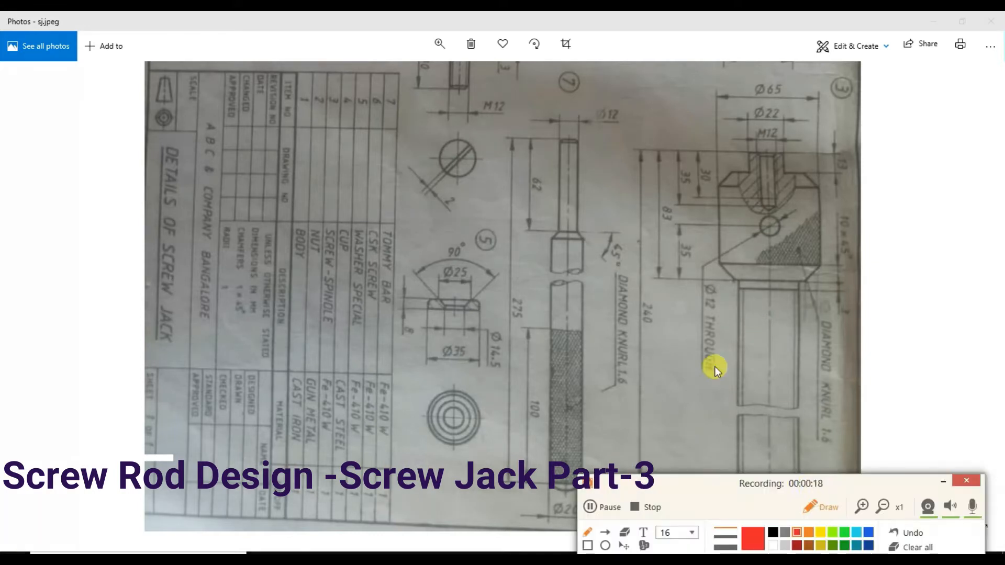
{"action": "left_click_drag", "start_coordinate": [701, 486], "coordinate": [689, 561]}
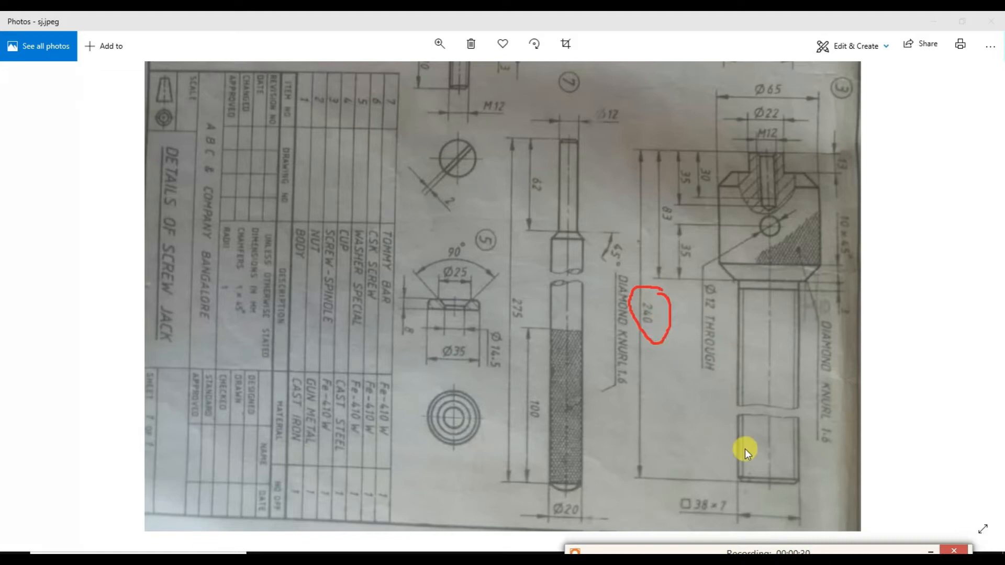
{"action": "left_click_drag", "start_coordinate": [727, 288], "coordinate": [734, 319]}
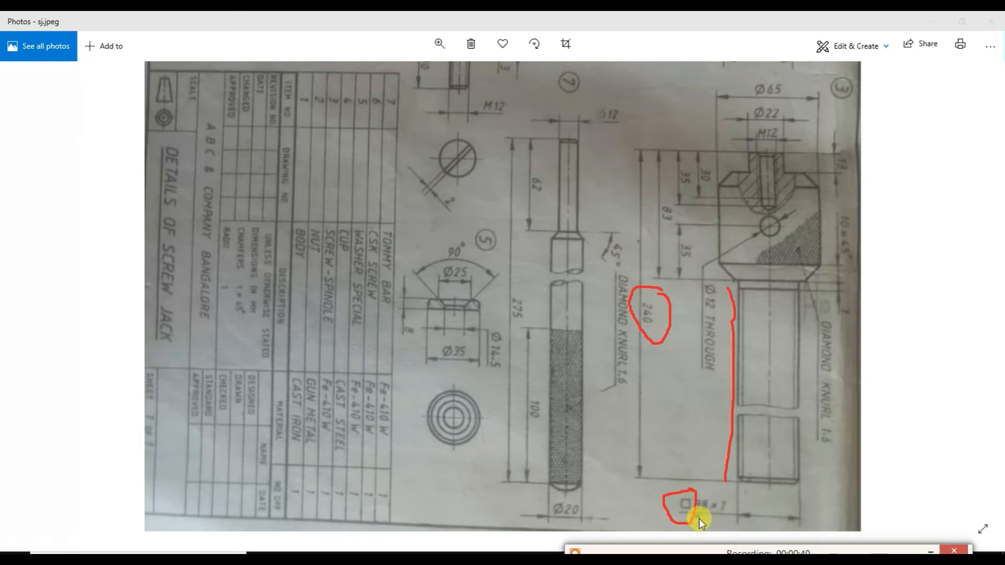
{"action": "left_click_drag", "start_coordinate": [699, 519], "coordinate": [718, 520]}
Mark the Ø12 through hole in the spindle head and trace the spindle's outer half profile on the drawing.
{"action": "left_click_drag", "start_coordinate": [762, 223], "coordinate": [781, 218]}
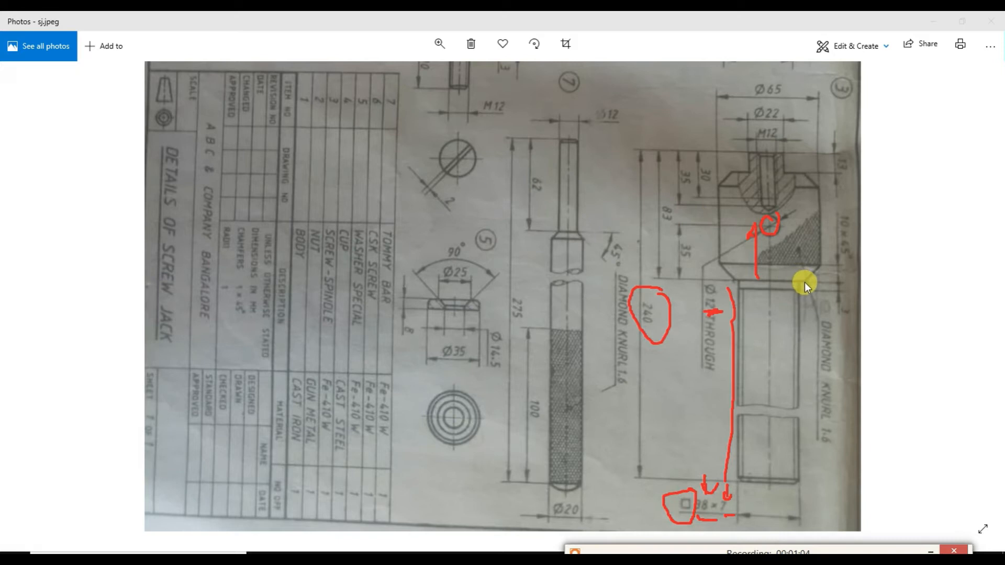
{"action": "left_click_drag", "start_coordinate": [799, 281], "coordinate": [799, 305]}
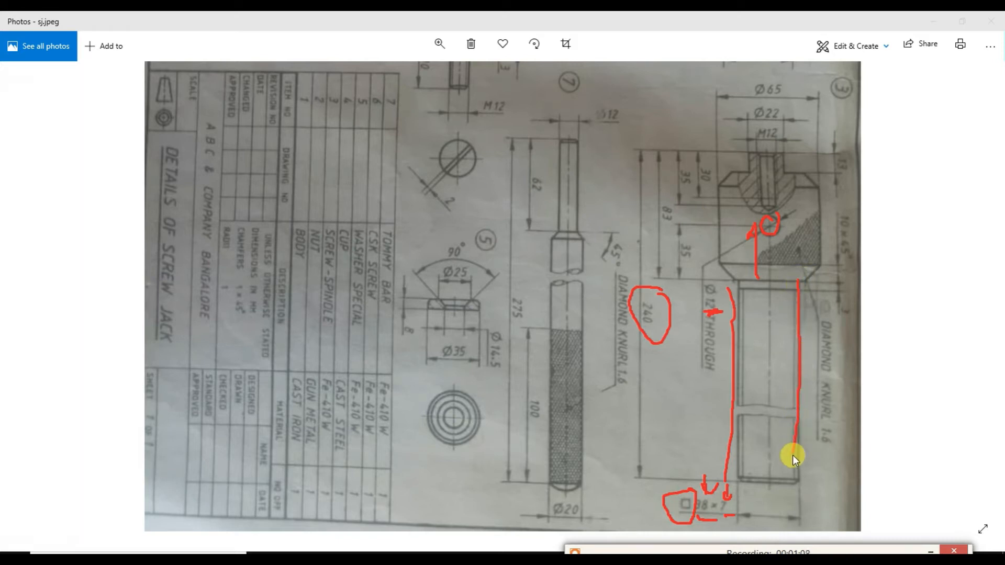
{"action": "left_click_drag", "start_coordinate": [792, 484], "coordinate": [762, 482]}
{"action": "left_click_drag", "start_coordinate": [811, 281], "coordinate": [818, 266]}
Clear all pen marks from the reference drawing and turn the pen back on.
{"action": "mouse_move", "coordinate": [795, 536]}
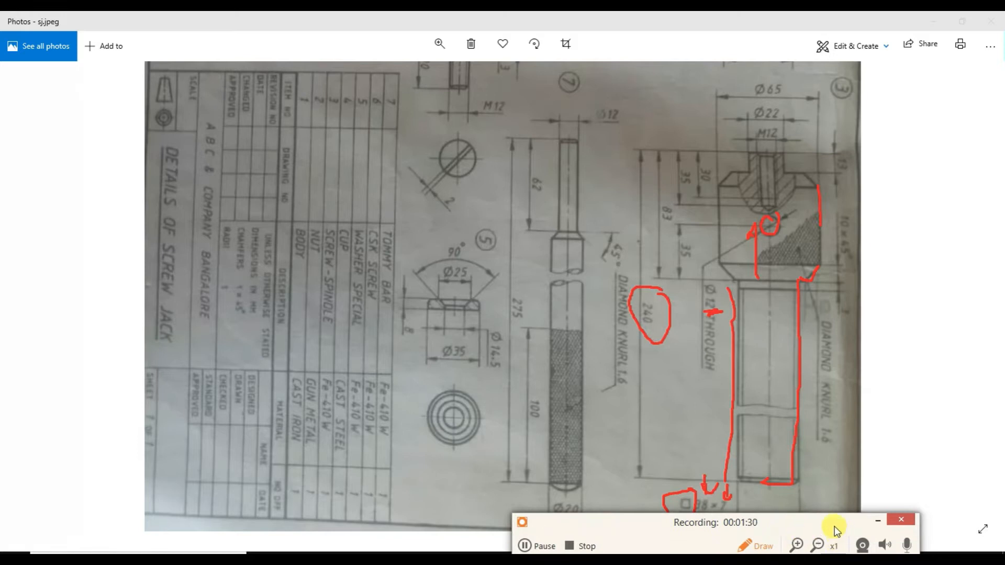
{"action": "left_click_drag", "start_coordinate": [834, 525], "coordinate": [813, 515]}
{"action": "left_click", "coordinate": [820, 556]}
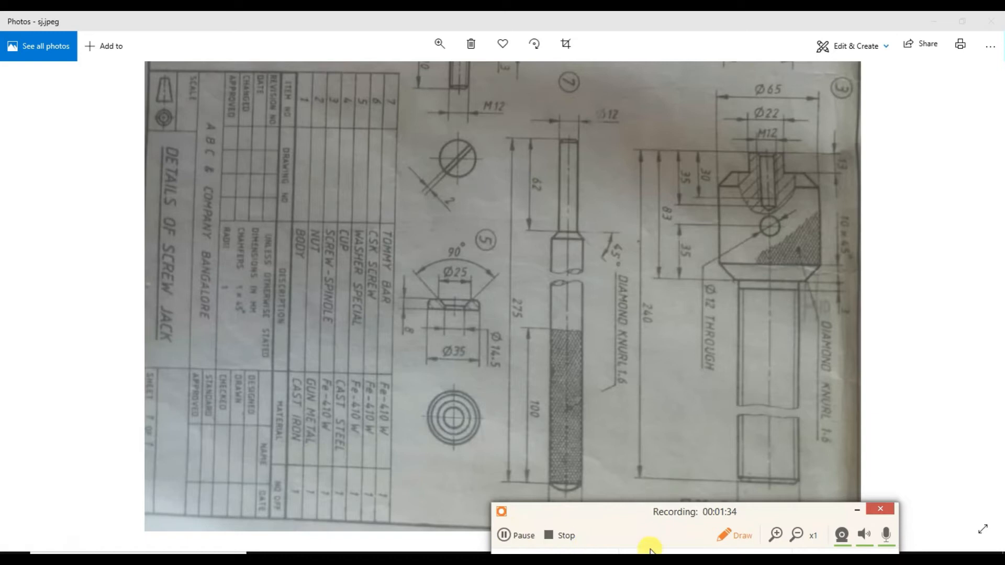
{"action": "left_click", "coordinate": [728, 537]}
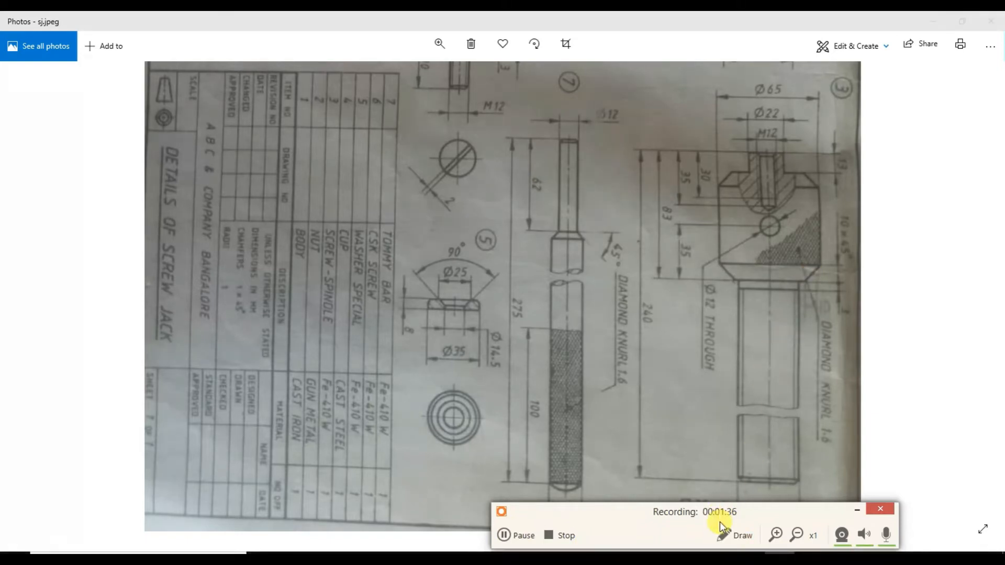
{"action": "left_click", "coordinate": [722, 526]}
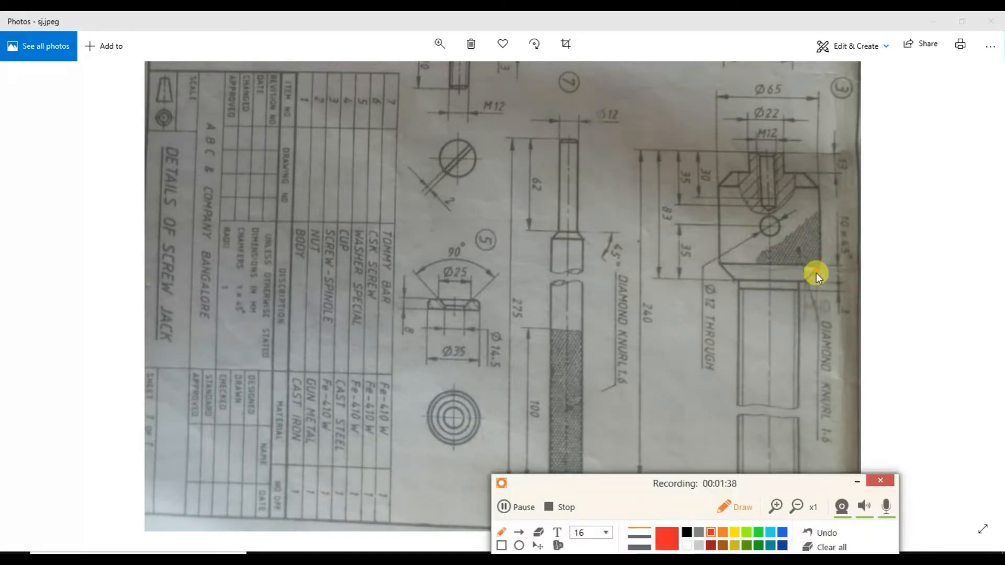
Mark the spindle head's 10 x 45° chamfers, the 13 mm end boss length and the Ø65 head diameter.
{"action": "left_click_drag", "start_coordinate": [820, 266], "coordinate": [806, 287]}
{"action": "left_click_drag", "start_coordinate": [848, 208], "coordinate": [828, 217]}
{"action": "left_click_drag", "start_coordinate": [835, 252], "coordinate": [848, 267]}
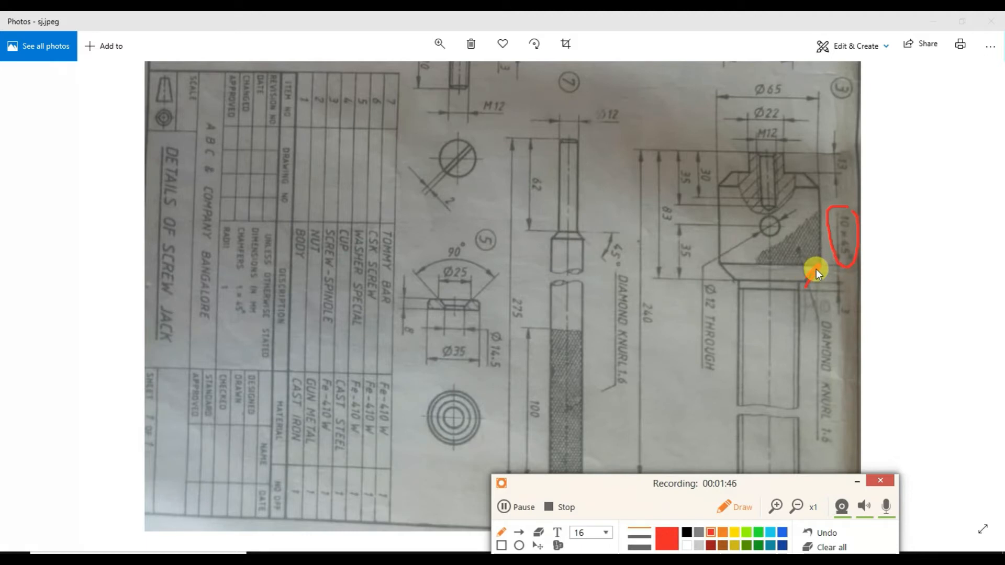
{"action": "left_click_drag", "start_coordinate": [818, 186], "coordinate": [809, 177]}
{"action": "left_click_drag", "start_coordinate": [822, 152], "coordinate": [819, 170]}
{"action": "left_click_drag", "start_coordinate": [818, 114], "coordinate": [817, 120]}
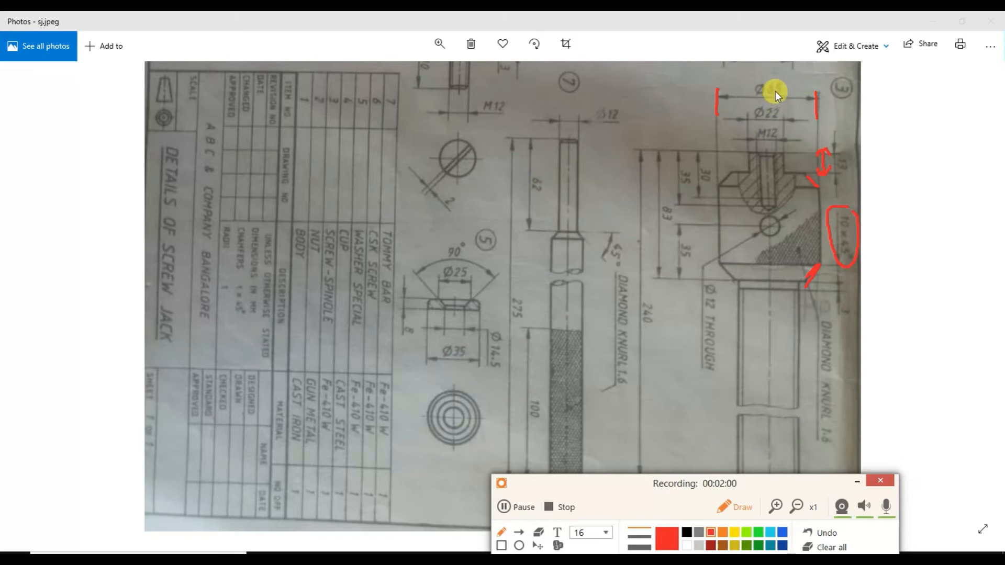
{"action": "left_click_drag", "start_coordinate": [815, 194], "coordinate": [820, 197]}
{"action": "mouse_move", "coordinate": [721, 209]}
{"action": "left_mouse_down"}
{"action": "mouse_move", "coordinate": [827, 212]}
{"action": "mouse_move", "coordinate": [786, 215]}
{"action": "left_mouse_up"}
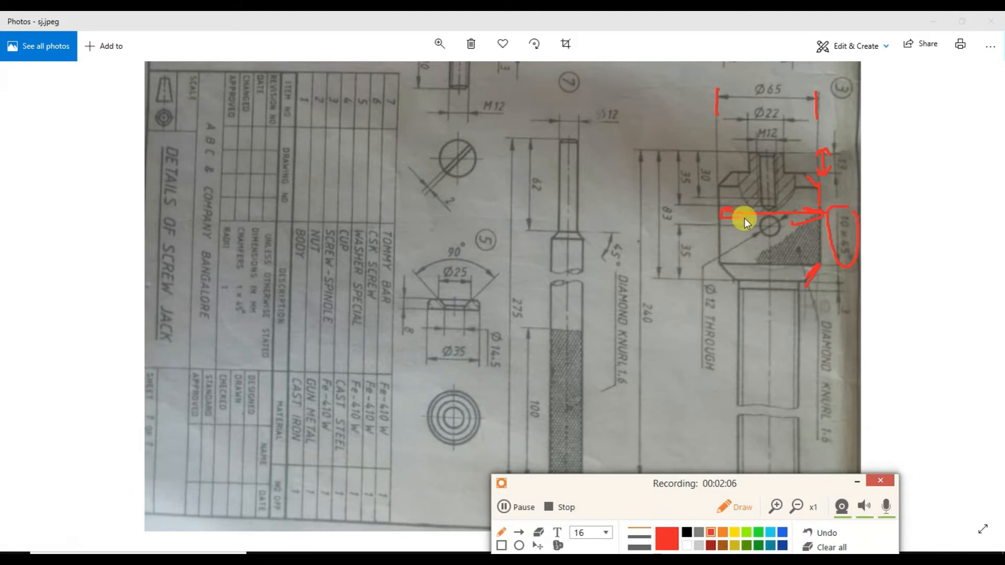
Mark the Ø22 boss, the M12 tapped hole and its 30 mm depth dimension on the spindle drawing.
{"action": "mouse_move", "coordinate": [749, 148]}
{"action": "left_mouse_down"}
{"action": "mouse_move", "coordinate": [748, 166]}
{"action": "mouse_move", "coordinate": [786, 166]}
{"action": "left_mouse_up"}
{"action": "mouse_move", "coordinate": [780, 124]}
{"action": "left_mouse_down"}
{"action": "mouse_move", "coordinate": [761, 125]}
{"action": "mouse_move", "coordinate": [762, 148]}
{"action": "mouse_move", "coordinate": [780, 132]}
{"action": "mouse_move", "coordinate": [774, 124]}
{"action": "left_mouse_up"}
{"action": "left_click_drag", "start_coordinate": [761, 149], "coordinate": [761, 203]}
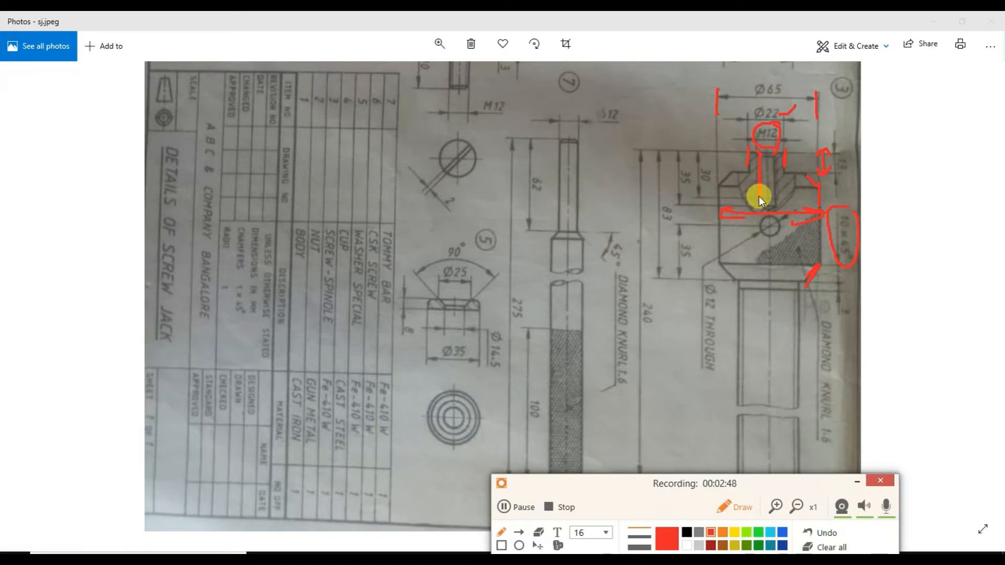
{"action": "mouse_move", "coordinate": [700, 157]}
{"action": "left_mouse_down"}
{"action": "mouse_move", "coordinate": [702, 192]}
{"action": "mouse_move", "coordinate": [703, 163]}
{"action": "left_mouse_up"}
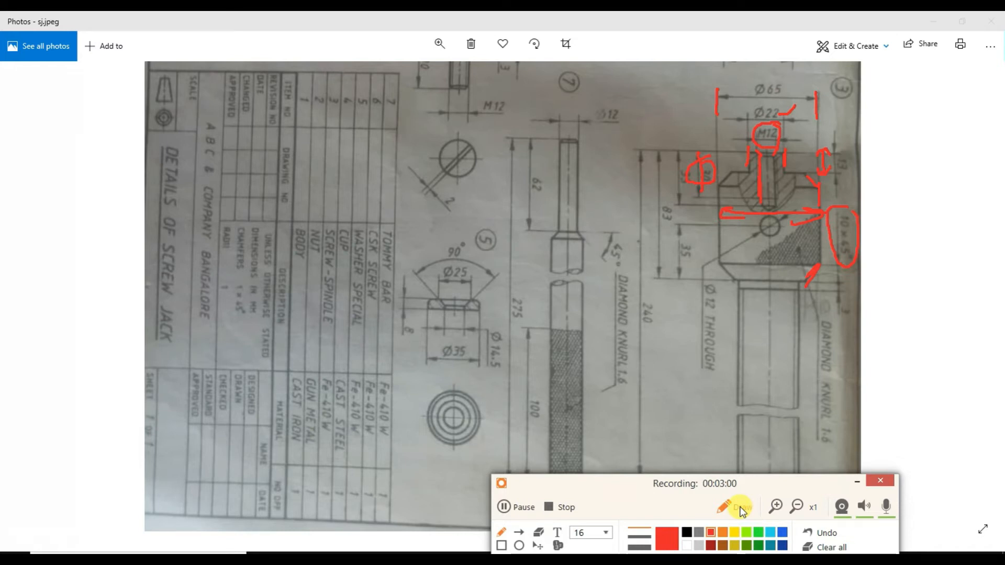
Clear the remaining pen marks from the reference drawing and turn the pen off.
{"action": "left_click", "coordinate": [822, 545]}
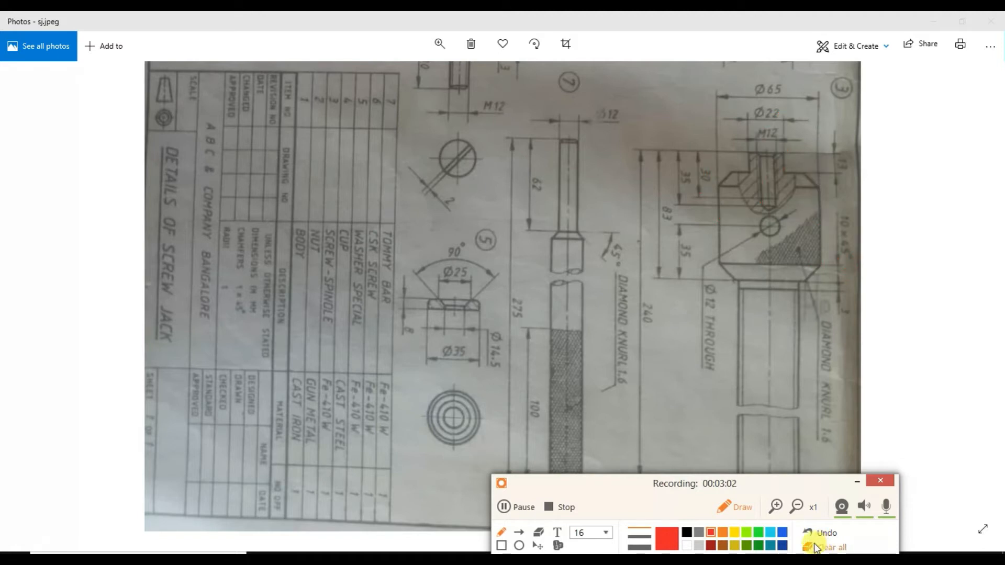
{"action": "left_click_drag", "start_coordinate": [740, 486], "coordinate": [733, 494]}
{"action": "left_click_drag", "start_coordinate": [644, 383], "coordinate": [308, 357]}
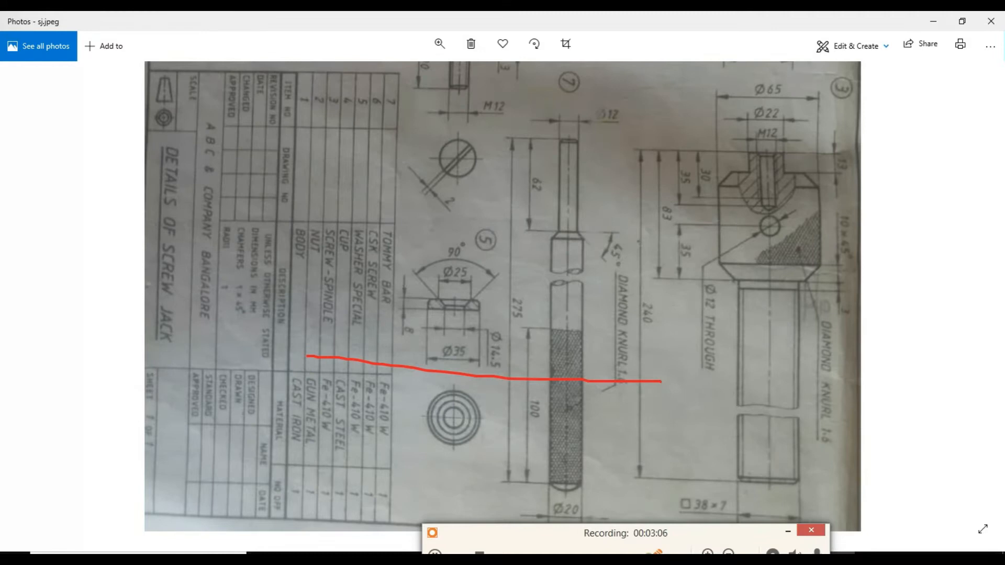
{"action": "left_click", "coordinate": [662, 542]}
{"action": "left_click", "coordinate": [754, 547]}
{"action": "left_click", "coordinate": [666, 507]}
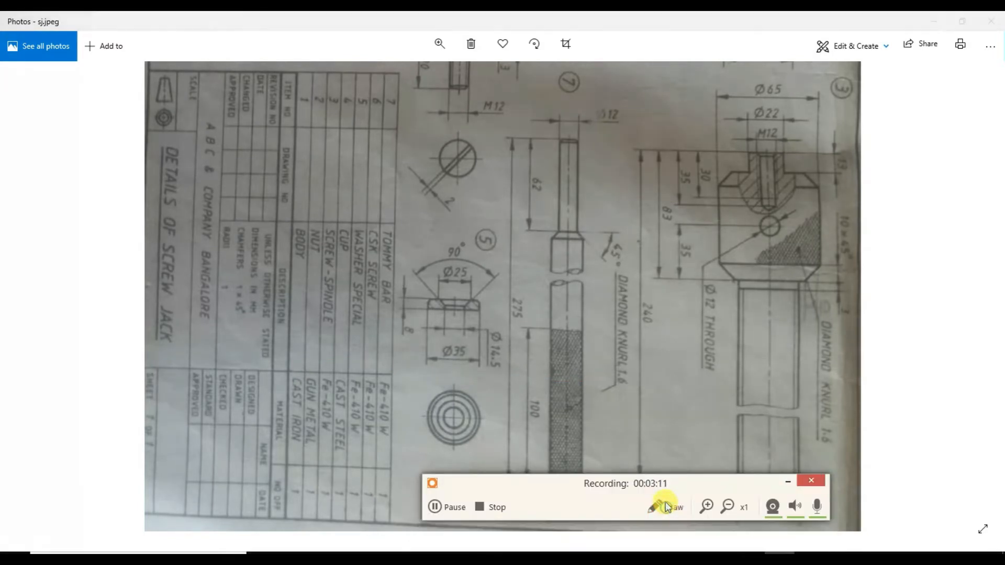
Rotate the reference drawing upright and enlarge the screw spindle (item 3) to examine its dimensions.
{"action": "left_click_drag", "start_coordinate": [655, 389], "coordinate": [365, 369]}
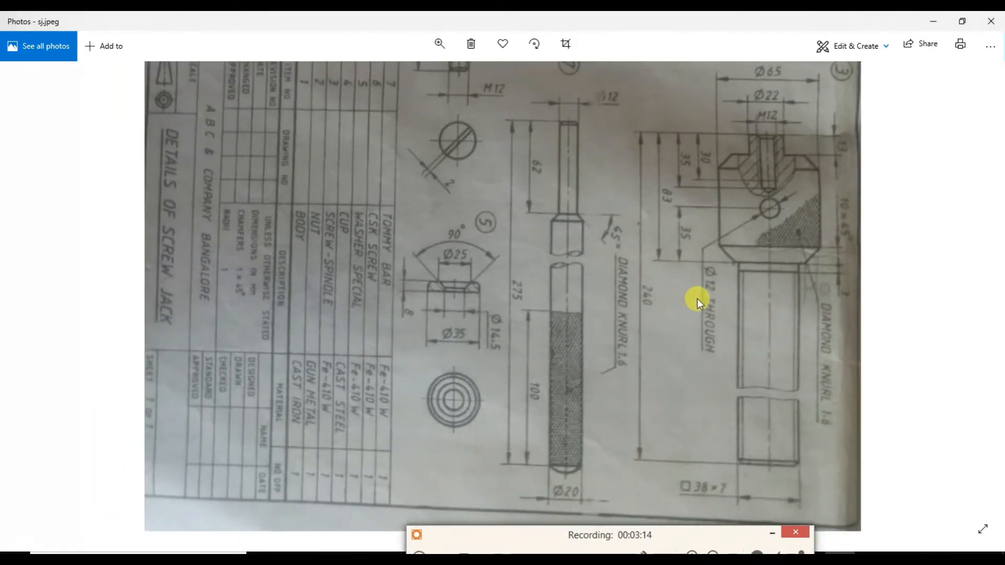
{"action": "scroll", "coordinate": [698, 299], "scroll_direction": "up", "scroll_amount": 2}
{"action": "left_click_drag", "start_coordinate": [742, 278], "coordinate": [444, 294]}
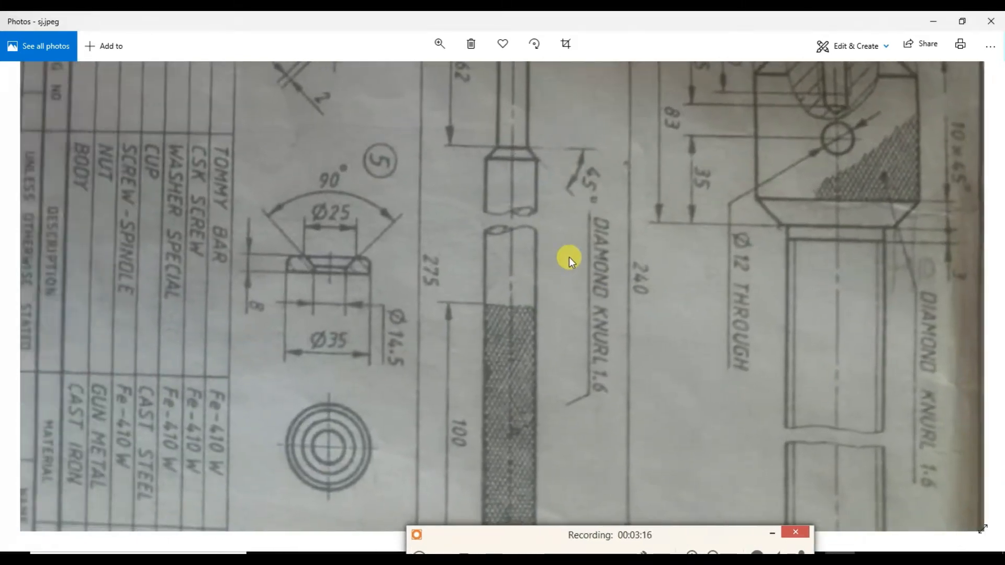
{"action": "scroll", "coordinate": [573, 262], "scroll_direction": "down", "scroll_amount": 2}
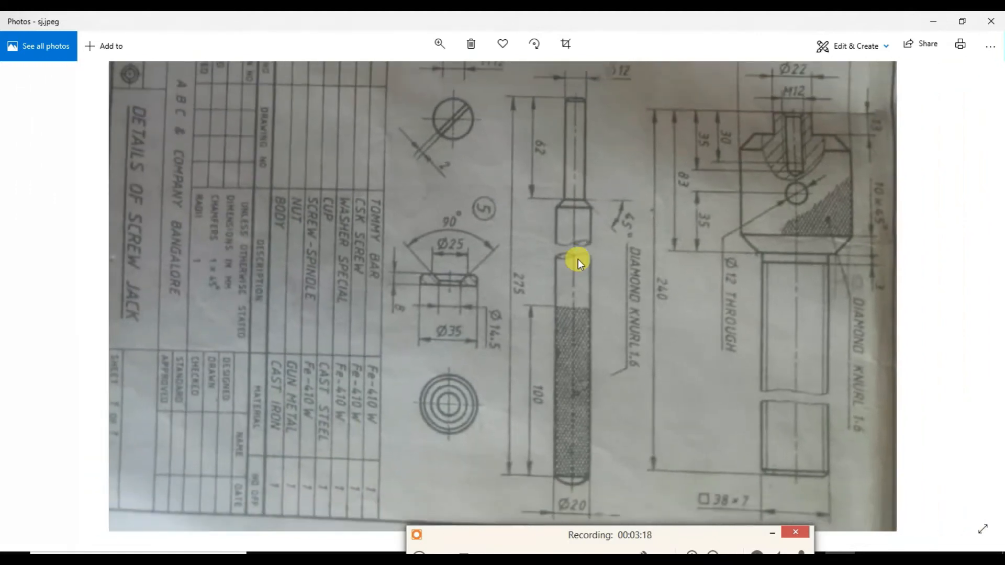
{"action": "left_click", "coordinate": [534, 45]}
{"action": "left_click", "coordinate": [534, 45]}
{"action": "left_click", "coordinate": [534, 47]}
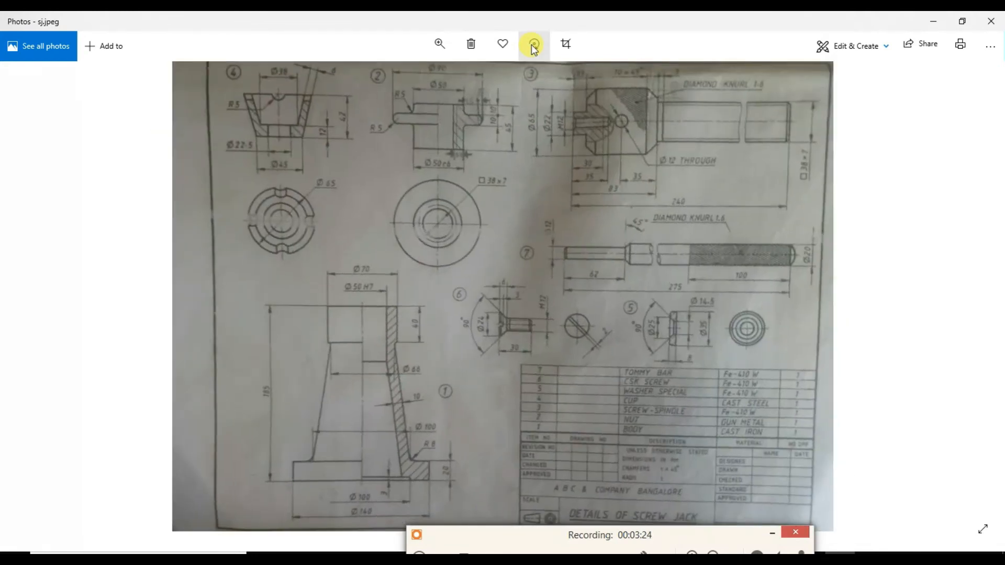
{"action": "scroll", "coordinate": [661, 164], "scroll_direction": "up", "scroll_amount": 3}
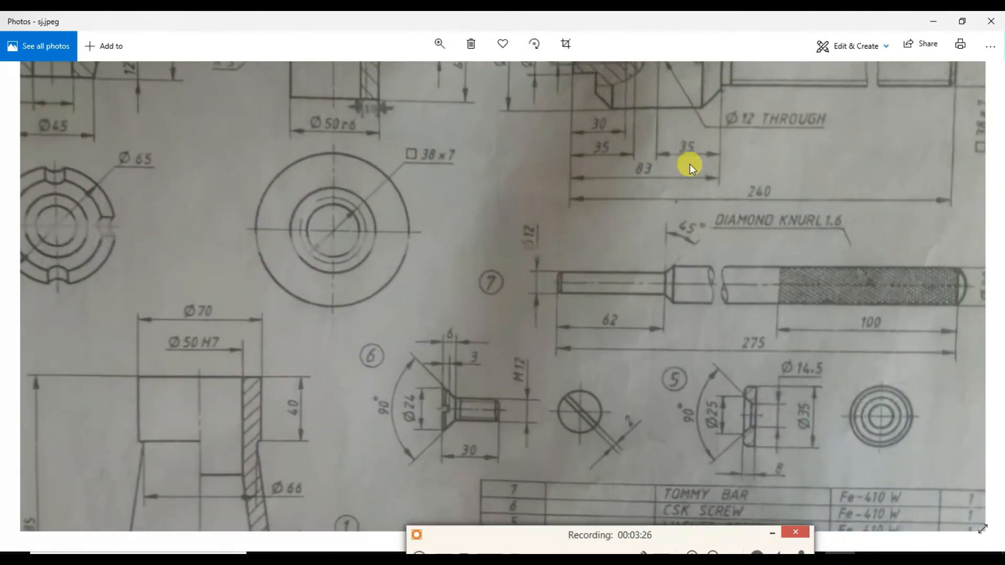
{"action": "scroll", "coordinate": [640, 287], "scroll_direction": "up", "scroll_amount": 2}
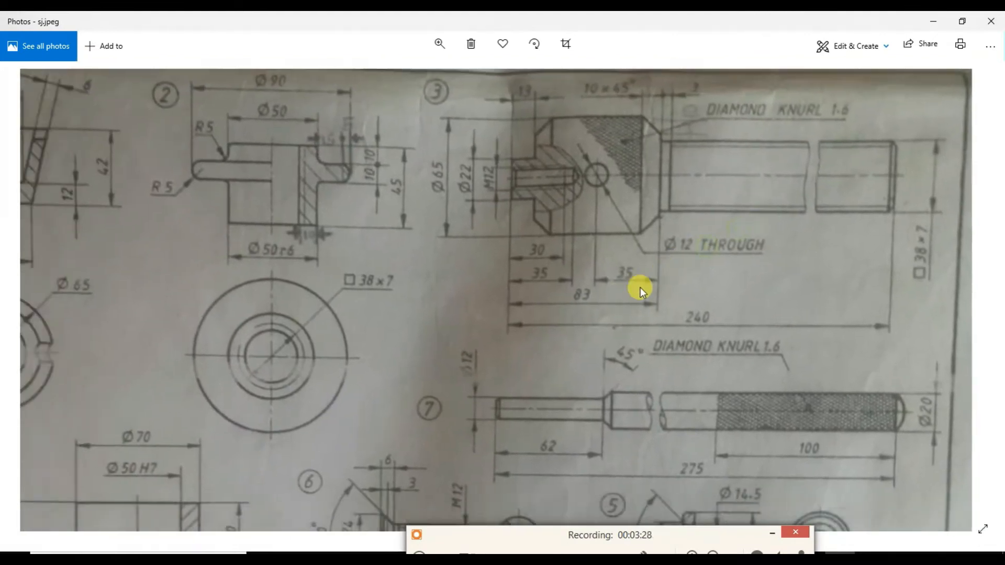
{"action": "scroll", "coordinate": [656, 281], "scroll_direction": "down", "scroll_amount": 3}
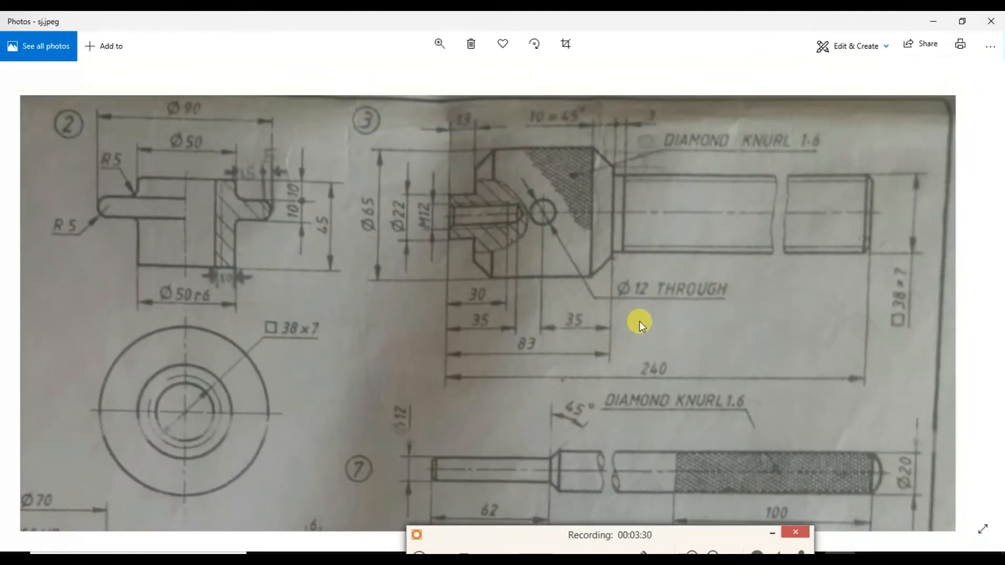
Rotate the whole drawing sheet sideways so the spindle stands vertically with its threaded shank pointing down.
{"action": "left_click", "coordinate": [535, 45]}
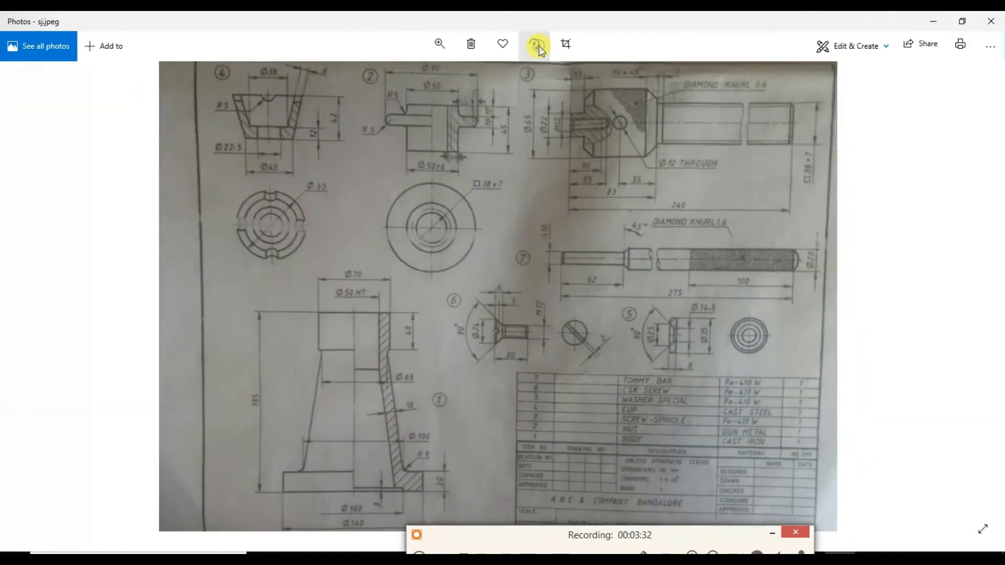
{"action": "left_click", "coordinate": [536, 45]}
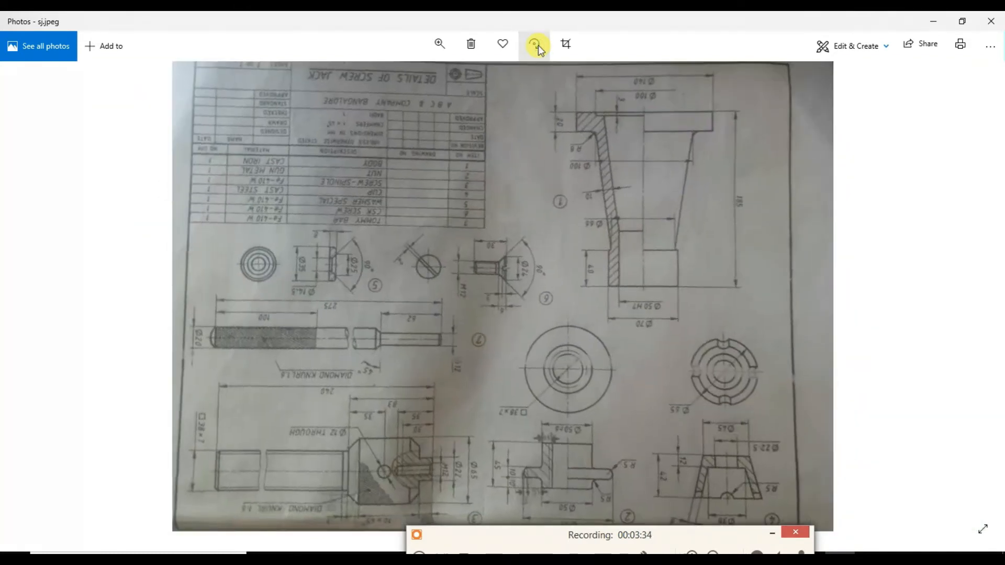
{"action": "left_click", "coordinate": [538, 45]}
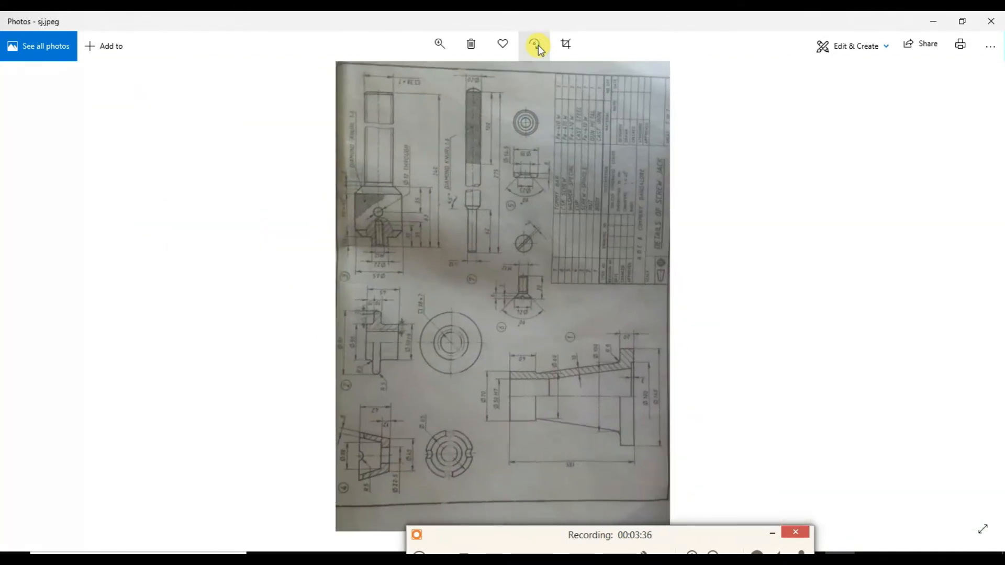
{"action": "left_click", "coordinate": [538, 45]}
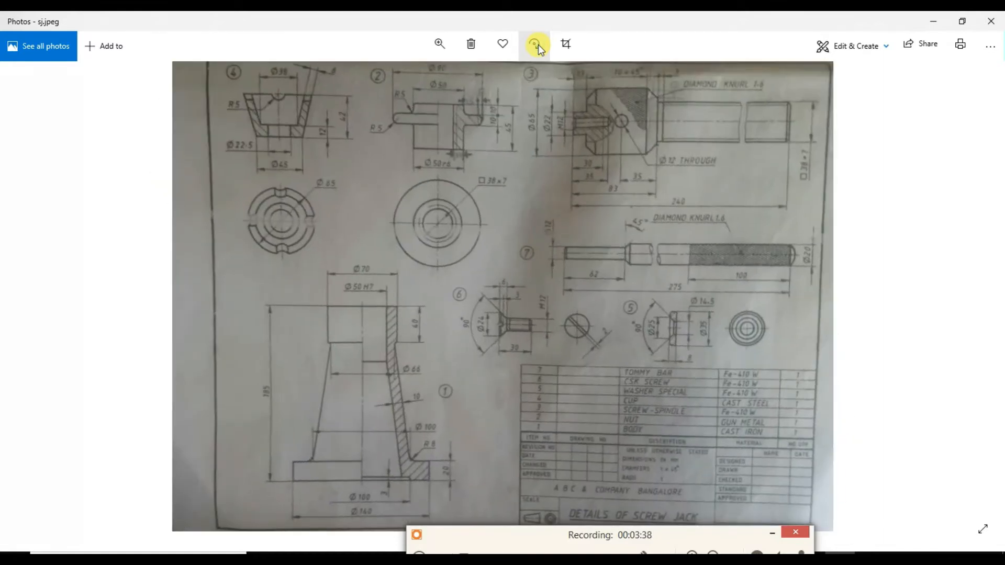
{"action": "left_click", "coordinate": [538, 45]}
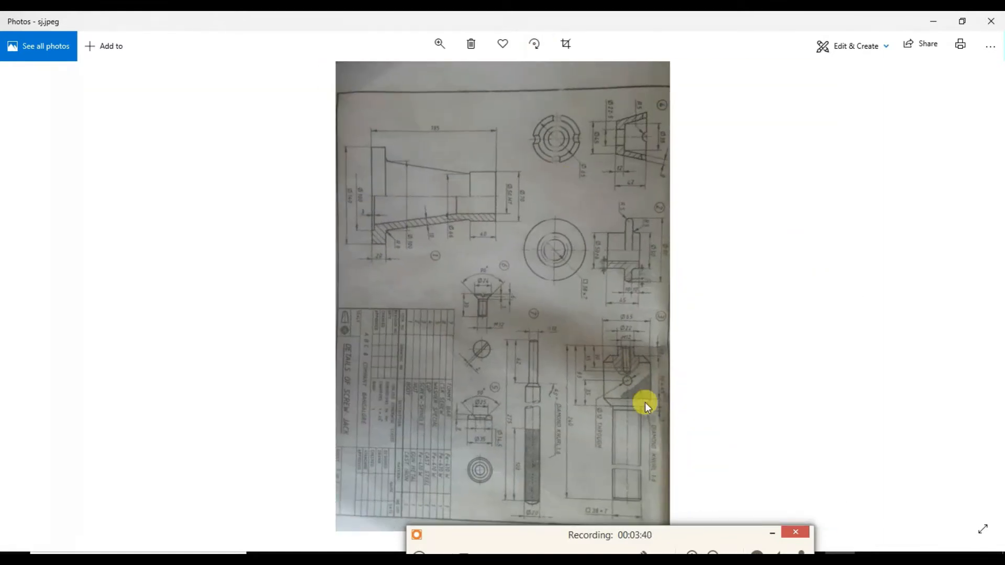
Switch from the screw jack drawing to CATIA V5 and create a new Part Design part named "screw rod".
{"action": "scroll", "coordinate": [645, 405], "scroll_direction": "up", "scroll_amount": 5}
{"action": "scroll", "coordinate": [749, 367], "scroll_direction": "down", "scroll_amount": 3}
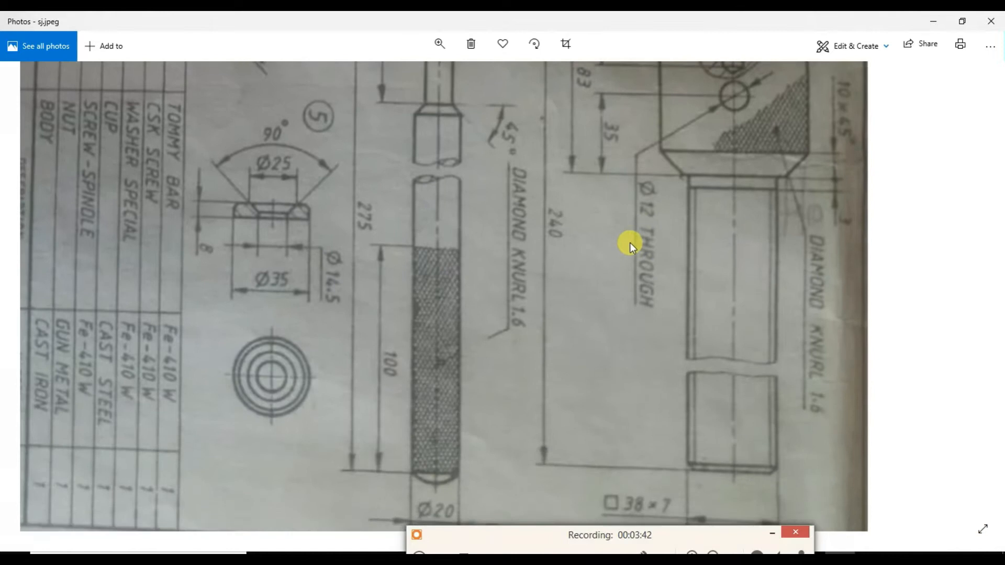
{"action": "scroll", "coordinate": [804, 303], "scroll_direction": "down", "scroll_amount": 2}
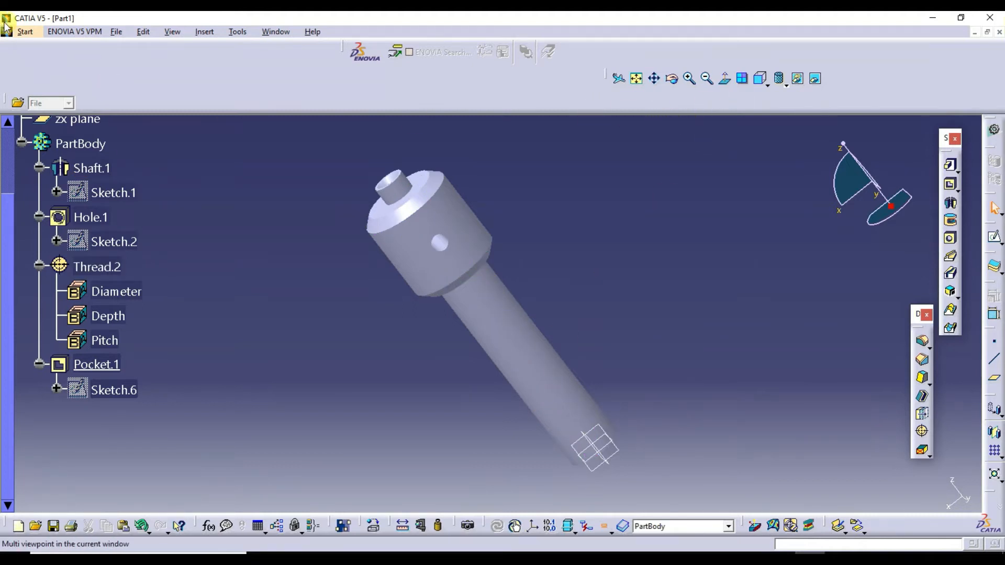
{"action": "left_click", "coordinate": [25, 32]}
{"action": "mouse_move", "coordinate": [98, 99]}
{"action": "mouse_move", "coordinate": [101, 82]}
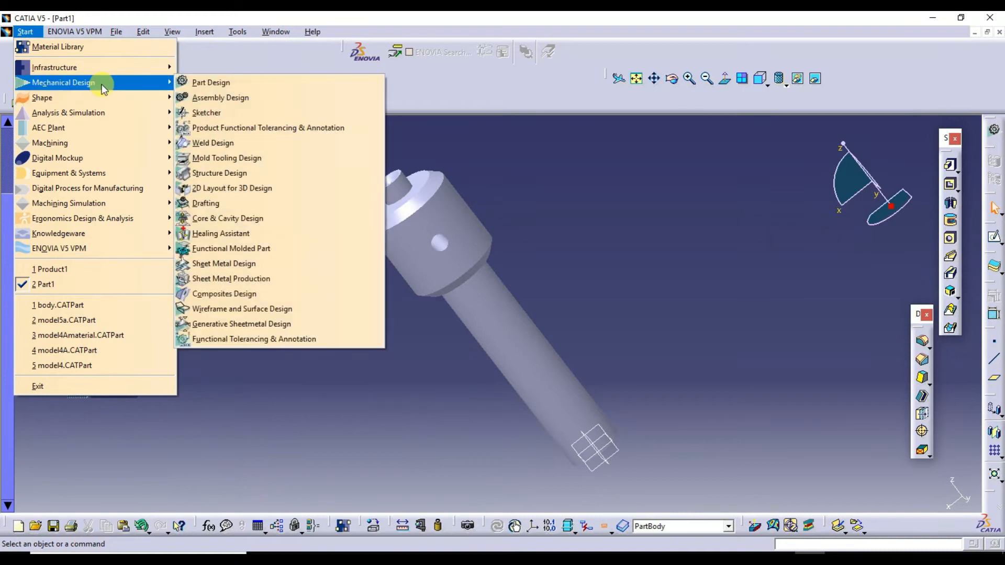
{"action": "left_click", "coordinate": [203, 88]}
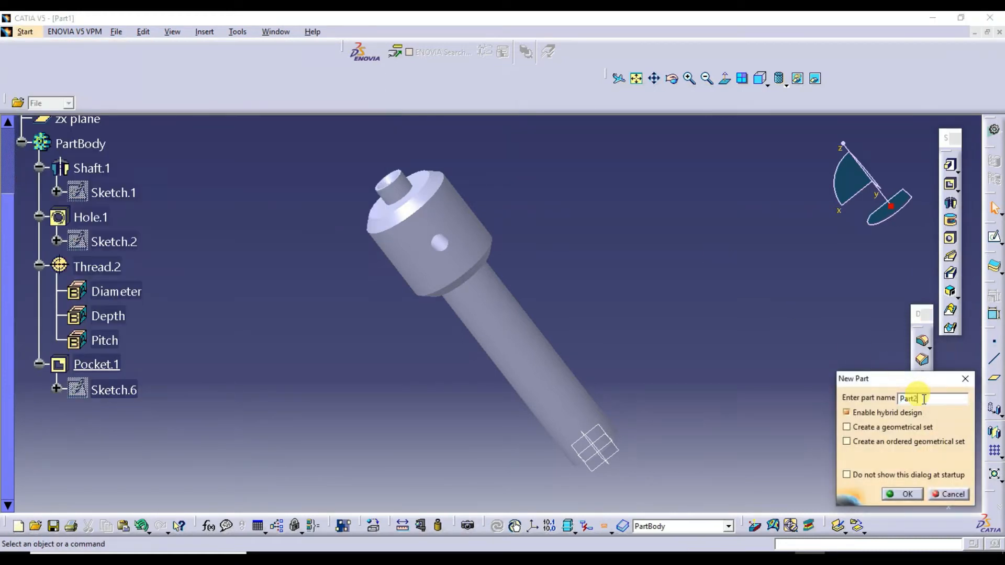
{"action": "type", "text": "screw rod"}
{"action": "key", "text": "Return"}
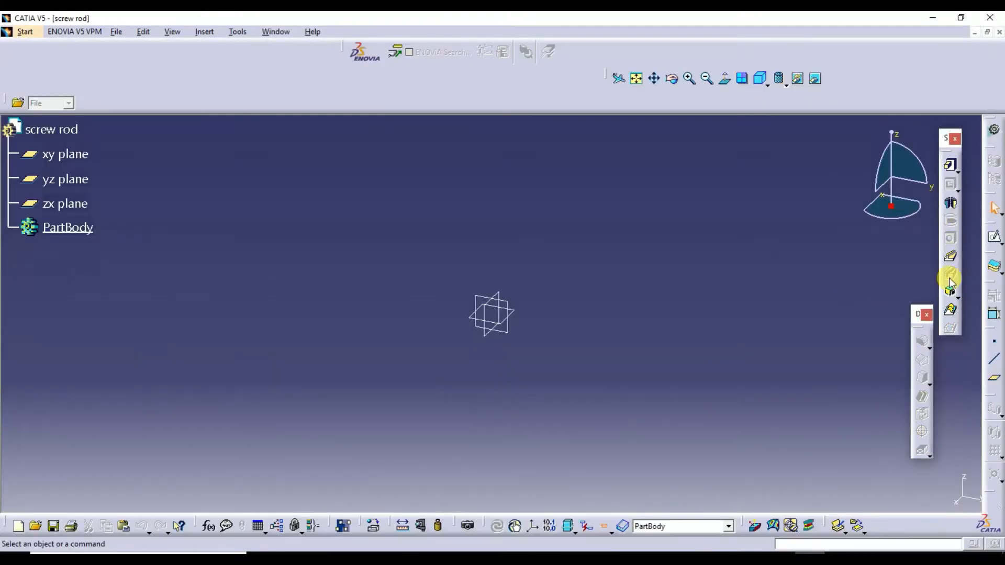
Open a sketch on the yz plane and start the Profile tool.
{"action": "left_click", "coordinate": [995, 237]}
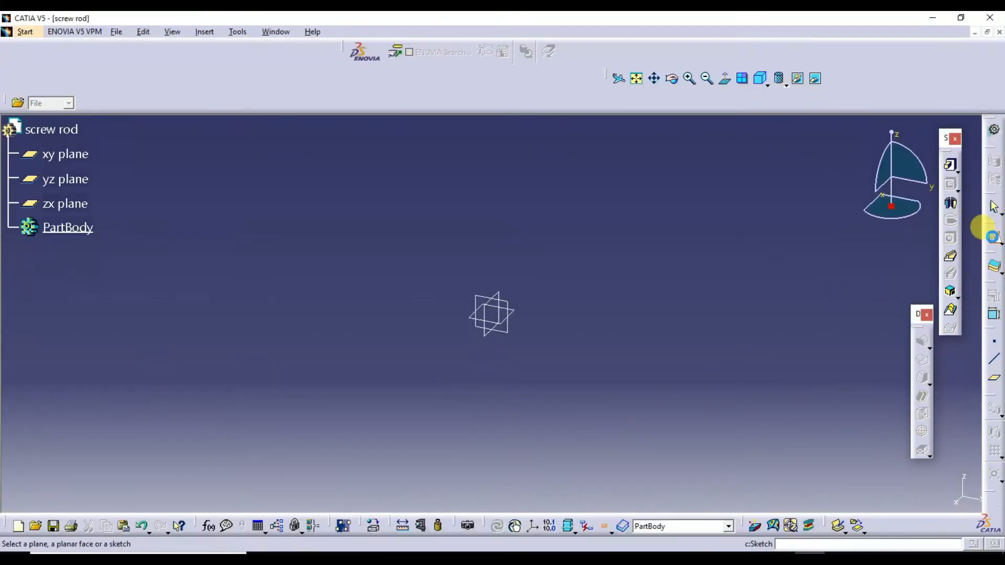
{"action": "left_click", "coordinate": [512, 307]}
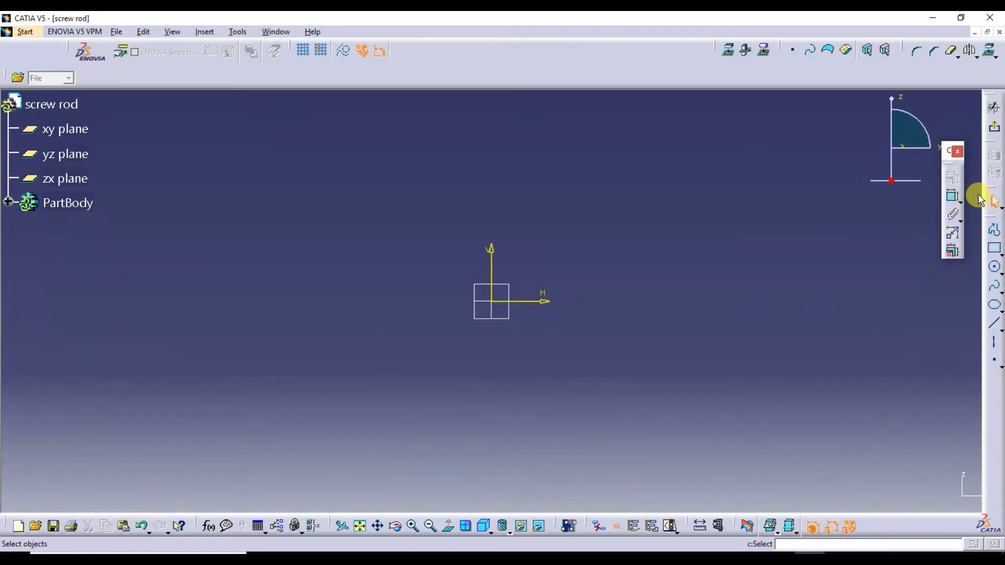
{"action": "left_click", "coordinate": [994, 232]}
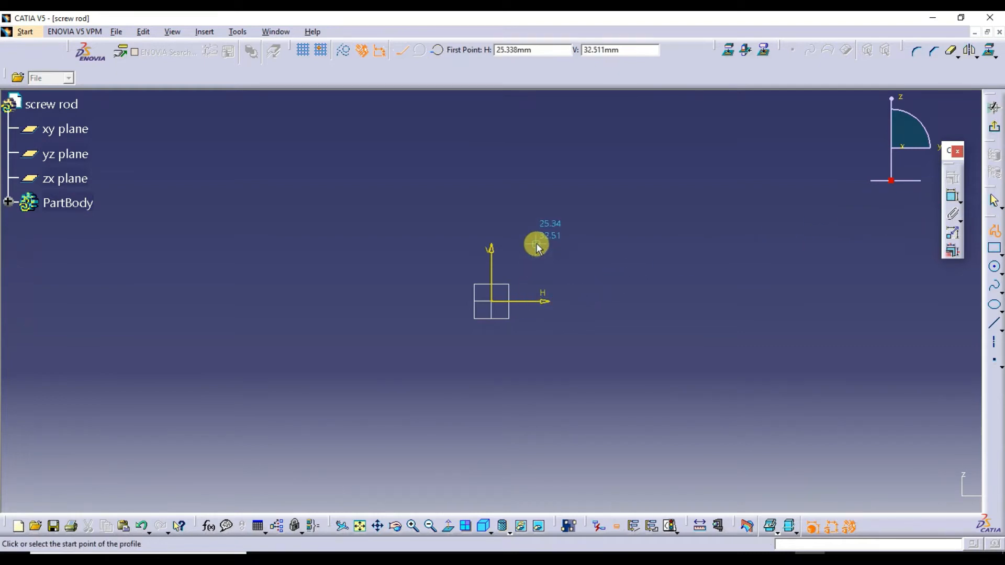
Arrange CATIA side by side with the sj.jpeg drawing, give CATIA the wider share, and enlarge the drawing around the screw spindle, part 3.
{"action": "key", "text": "super+Left"}
{"action": "left_click", "coordinate": [724, 172]}
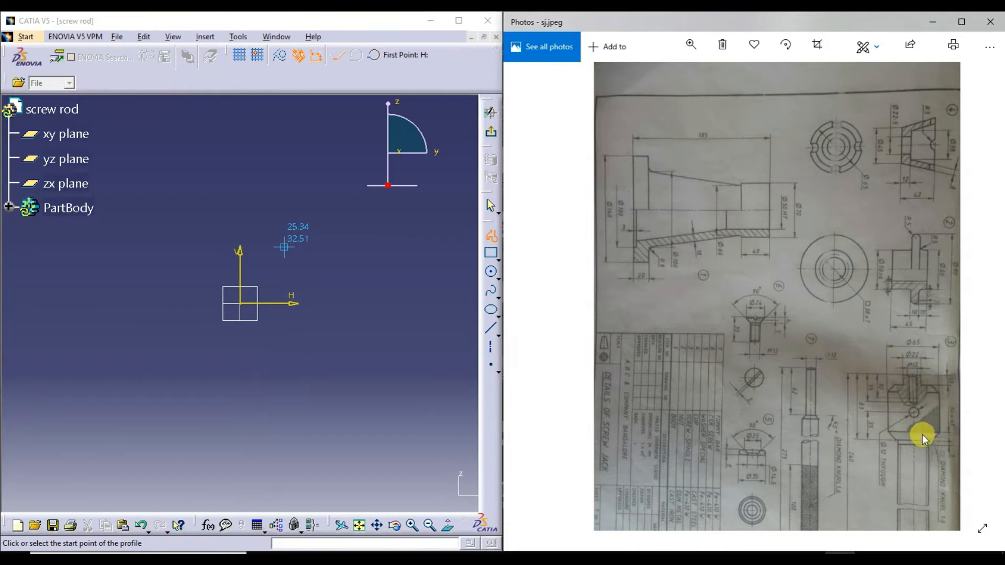
{"action": "scroll", "coordinate": [907, 426], "scroll_direction": "up", "scroll_amount": 2}
{"action": "left_click_drag", "start_coordinate": [911, 438], "coordinate": [834, 187]}
{"action": "scroll", "coordinate": [894, 340], "scroll_direction": "up", "scroll_amount": 3}
{"action": "left_click_drag", "start_coordinate": [900, 346], "coordinate": [782, 314]}
{"action": "mouse_move", "coordinate": [523, 316]}
{"action": "left_mouse_down"}
{"action": "mouse_move", "coordinate": [498, 312]}
{"action": "mouse_move", "coordinate": [612, 314]}
{"action": "mouse_move", "coordinate": [602, 347]}
{"action": "mouse_move", "coordinate": [652, 357]}
{"action": "left_mouse_up"}
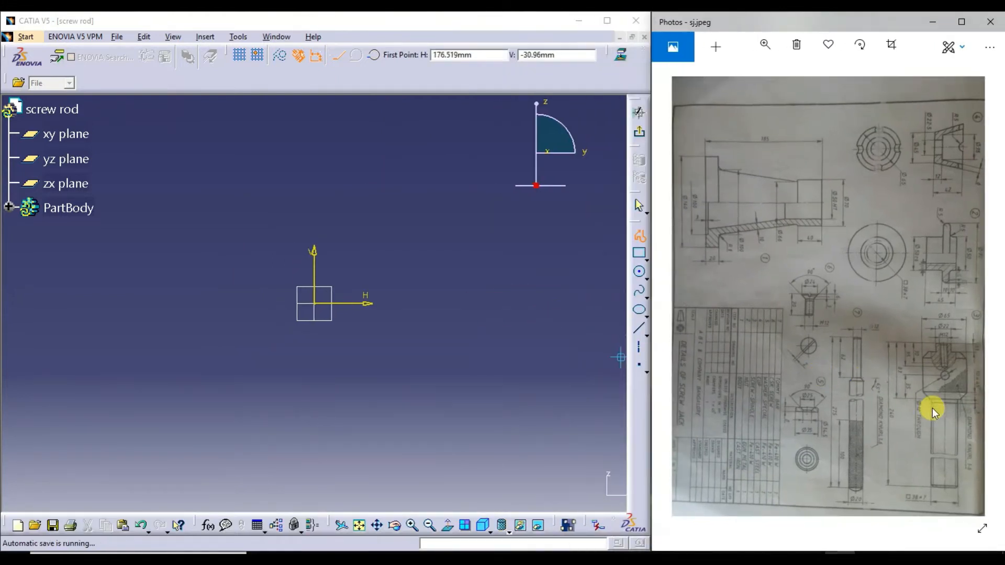
{"action": "scroll", "coordinate": [932, 408], "scroll_direction": "up", "scroll_amount": 5}
{"action": "scroll", "coordinate": [933, 370], "scroll_direction": "down", "scroll_amount": 5}
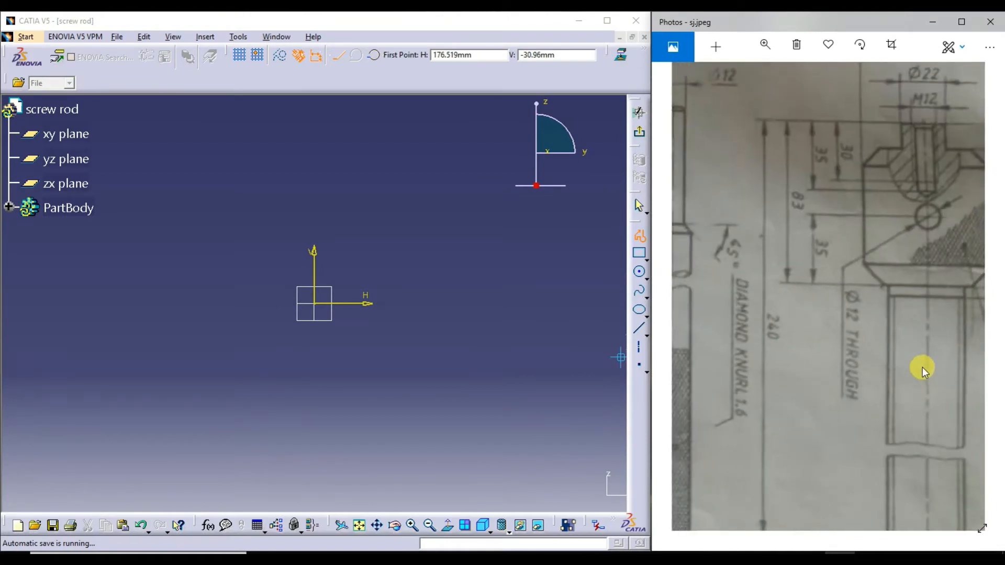
{"action": "scroll", "coordinate": [826, 369], "scroll_direction": "down", "scroll_amount": 1}
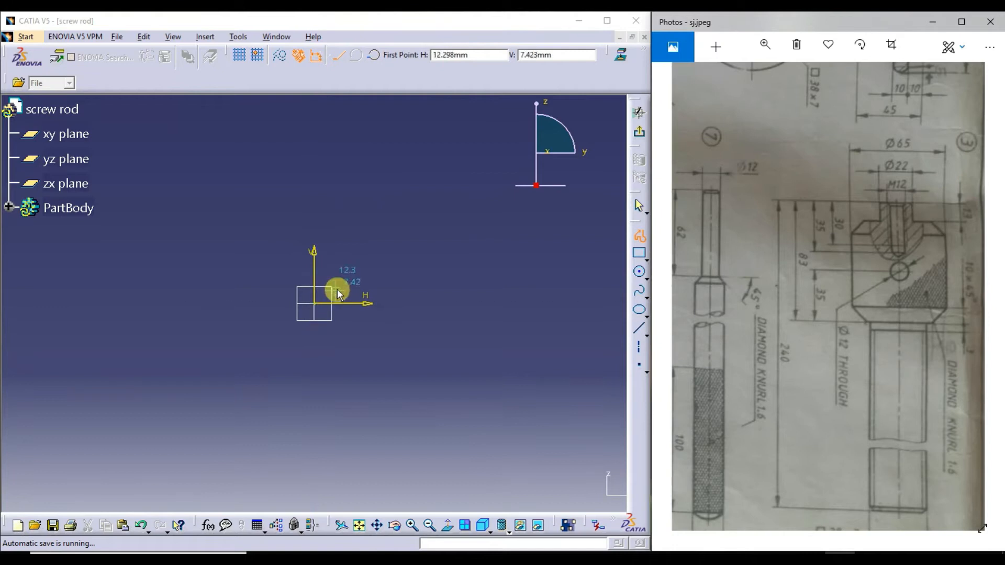
Sketch a closed stepped half-profile from the origin, about 177 mm high and 63 mm at its widest, and bring the floating constraint tools beside it.
{"action": "left_click", "coordinate": [377, 525]}
{"action": "left_click_drag", "start_coordinate": [352, 306], "coordinate": [343, 453]}
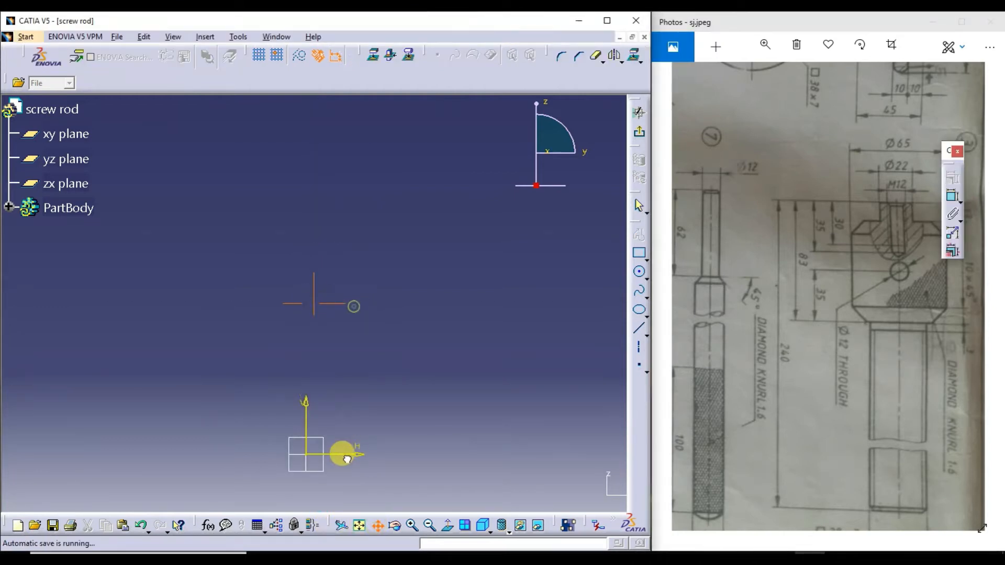
{"action": "left_click", "coordinate": [307, 454]}
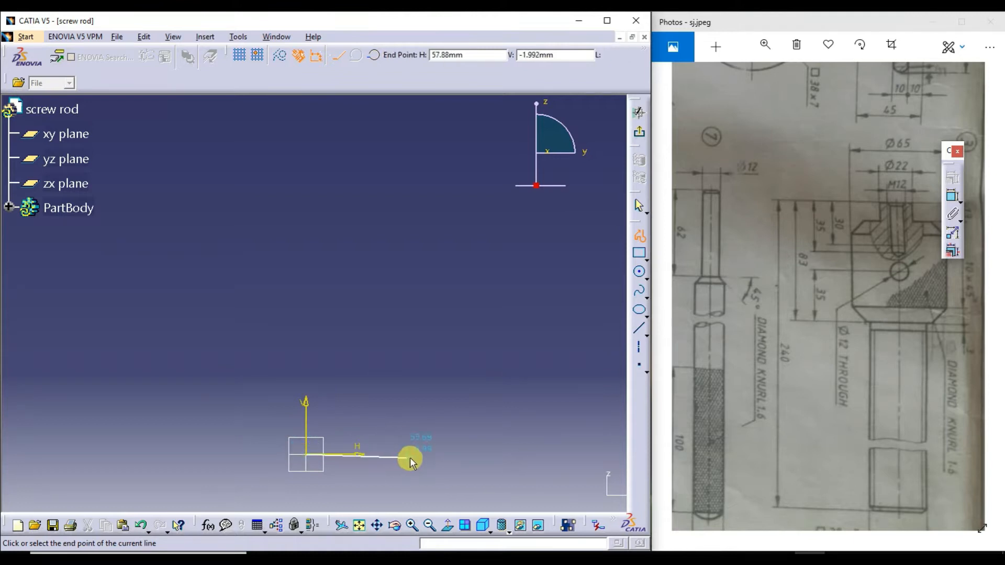
{"action": "left_click", "coordinate": [380, 455]}
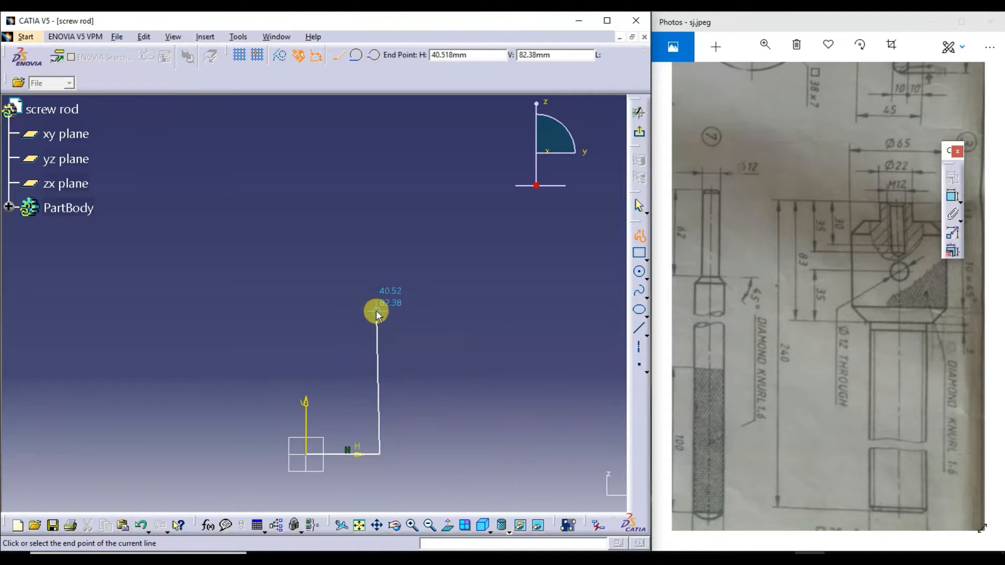
{"action": "left_click", "coordinate": [381, 310]}
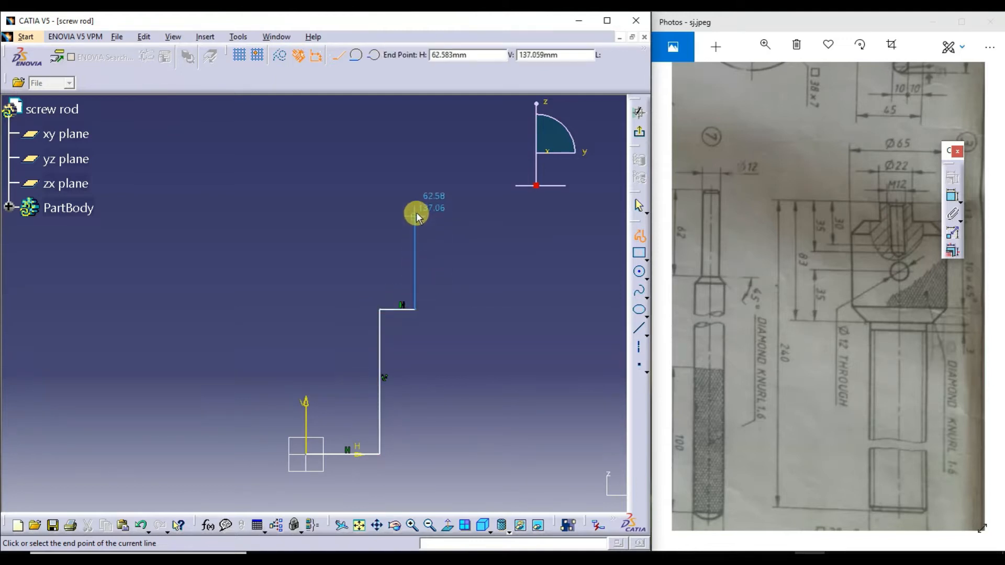
{"action": "left_click", "coordinate": [416, 211]}
{"action": "left_click", "coordinate": [370, 212]}
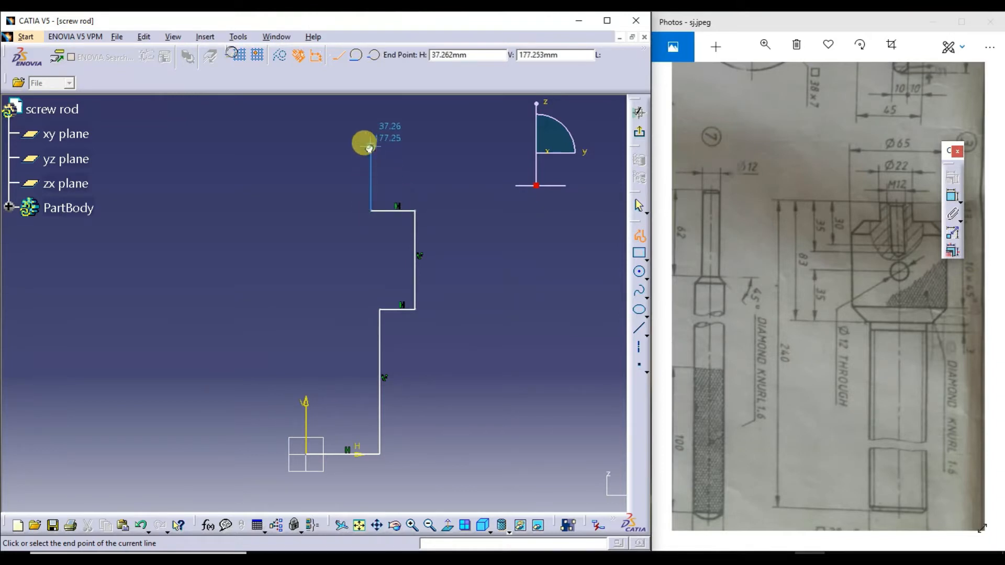
{"action": "left_click", "coordinate": [371, 148]}
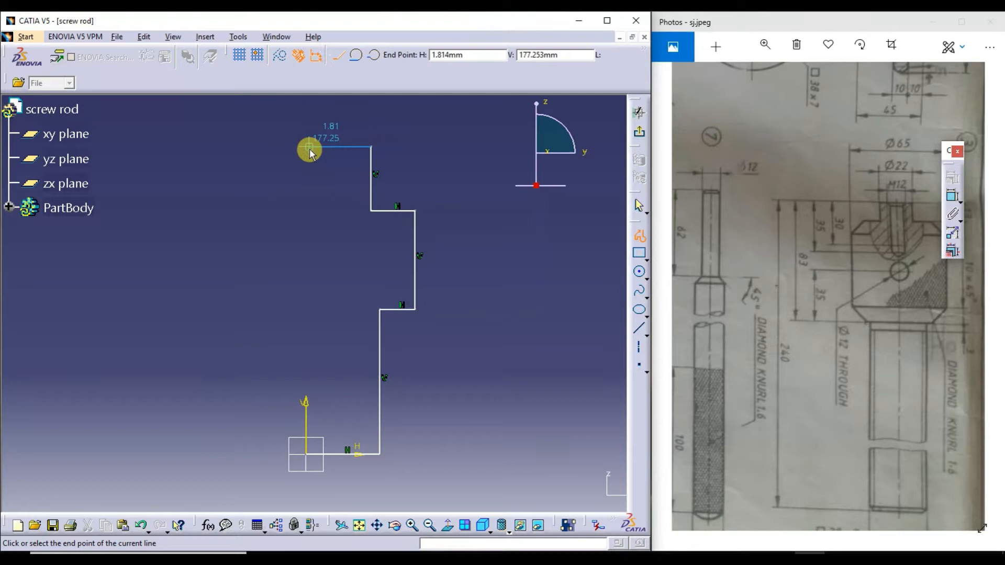
{"action": "left_click", "coordinate": [306, 147]}
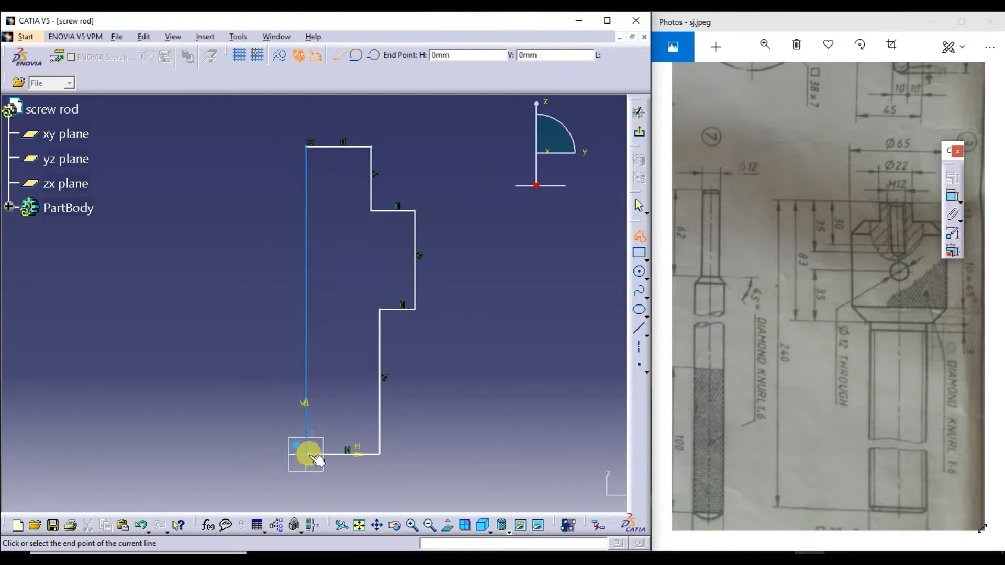
{"action": "left_click", "coordinate": [308, 453]}
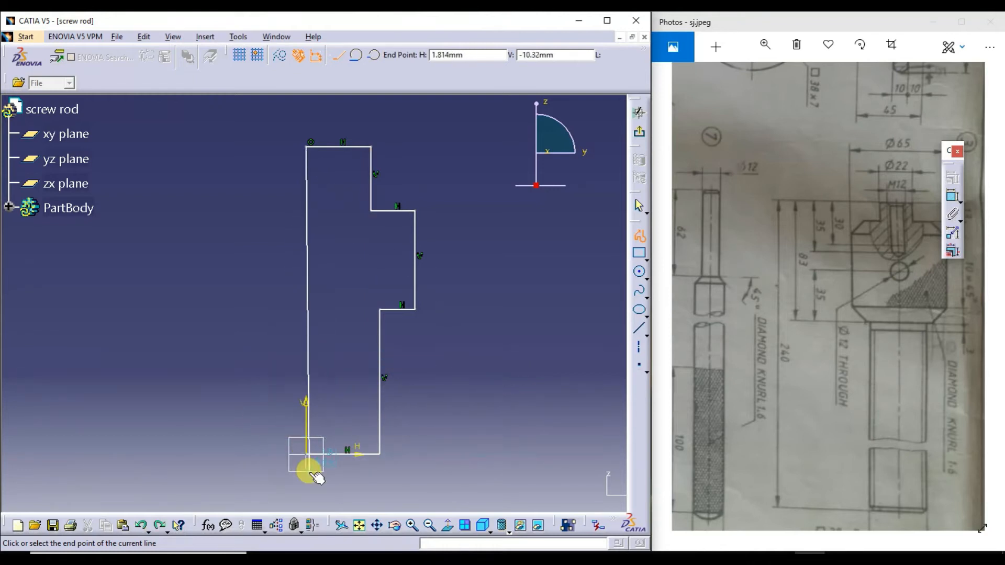
{"action": "left_click", "coordinate": [307, 453]}
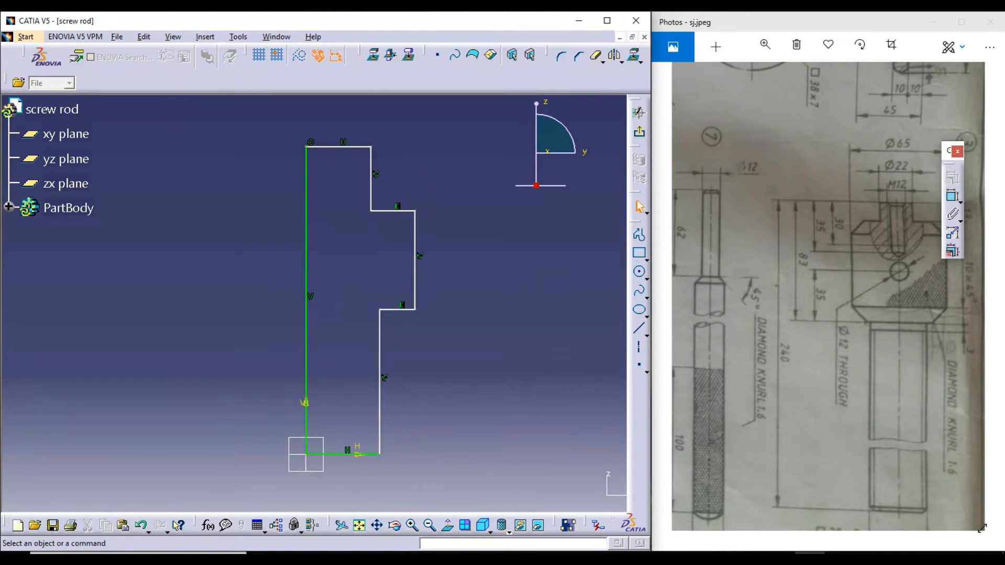
{"action": "mouse_move", "coordinate": [946, 159]}
{"action": "left_mouse_down"}
{"action": "mouse_move", "coordinate": [747, 164]}
{"action": "mouse_move", "coordinate": [605, 142]}
{"action": "mouse_move", "coordinate": [602, 121]}
{"action": "mouse_move", "coordinate": [604, 129]}
{"action": "left_mouse_up"}
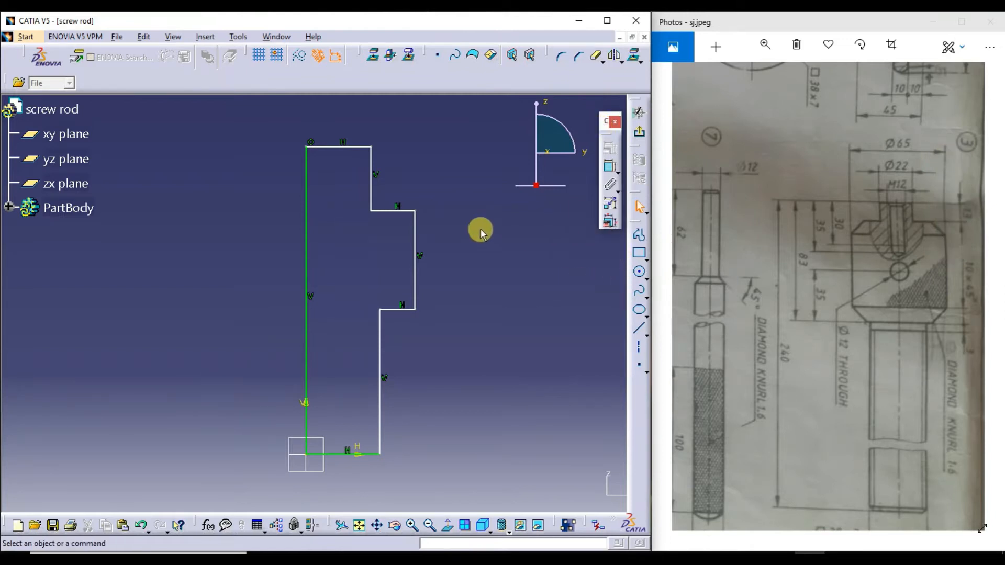
{"action": "left_click", "coordinate": [611, 166]}
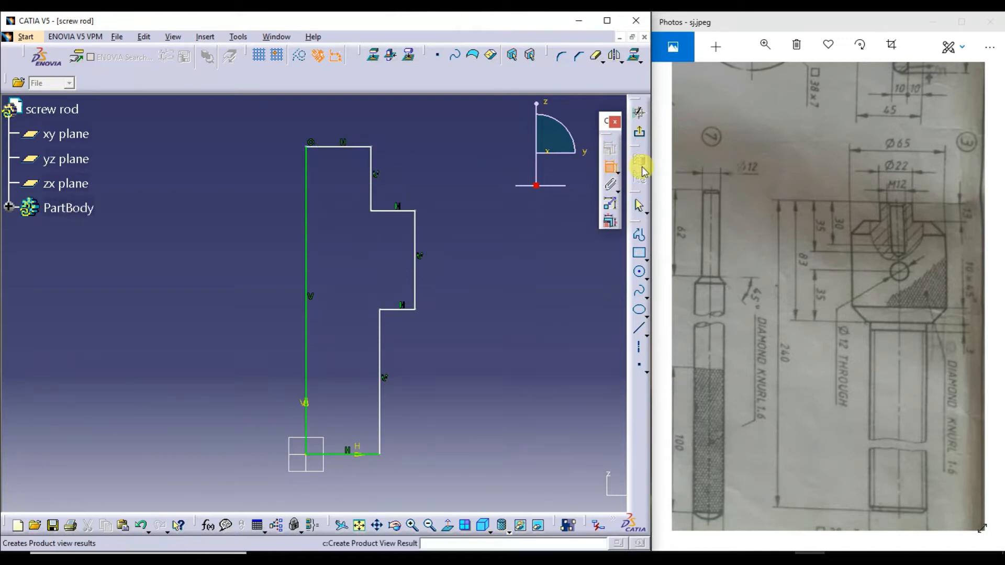
{"action": "left_click", "coordinate": [612, 167]}
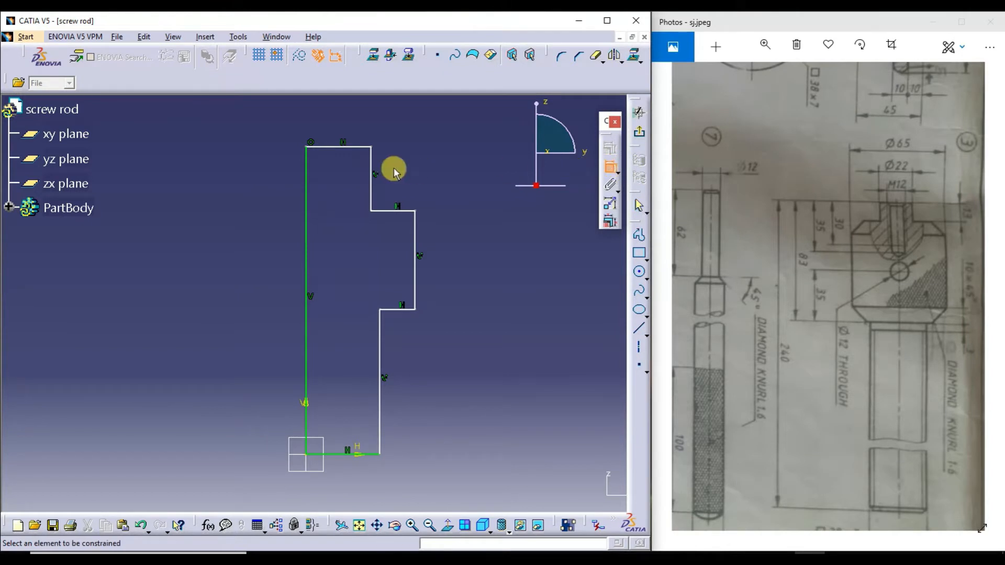
{"action": "left_click", "coordinate": [332, 147]}
{"action": "left_click", "coordinate": [342, 456]}
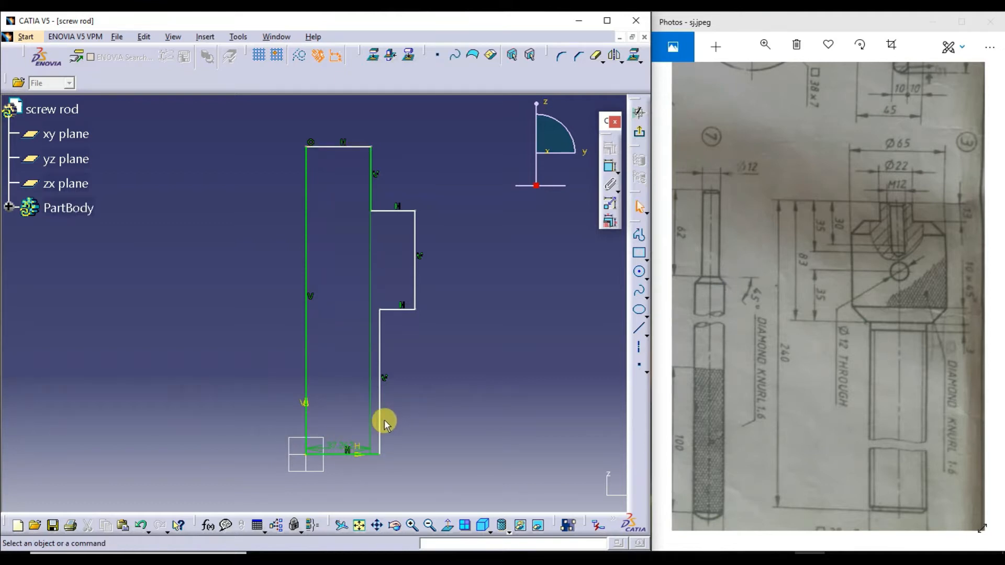
{"action": "key", "text": "ctrl+z"}
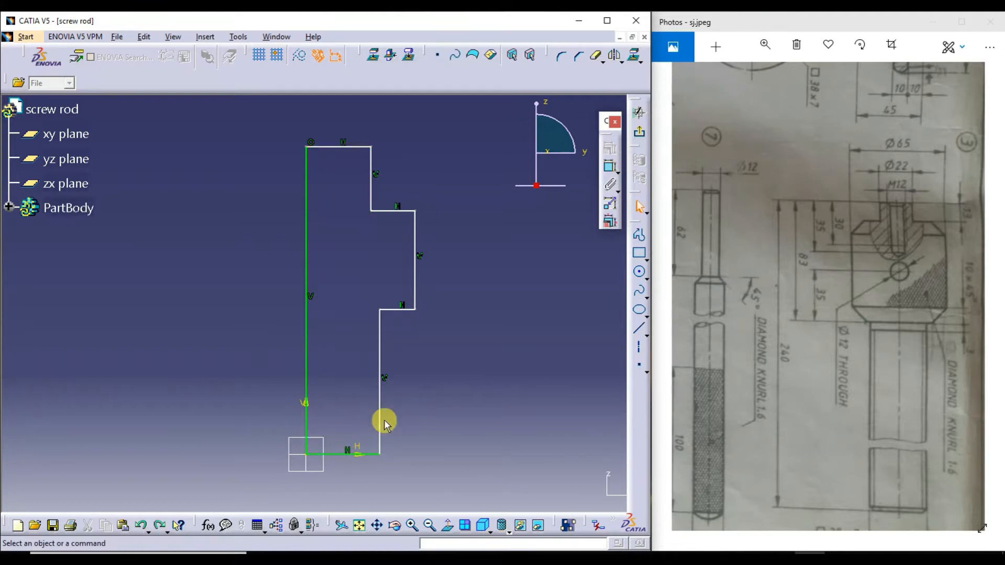
Dimension the overall height between the profile's top and bottom edges and set it to 240 mm.
{"action": "left_click", "coordinate": [611, 173]}
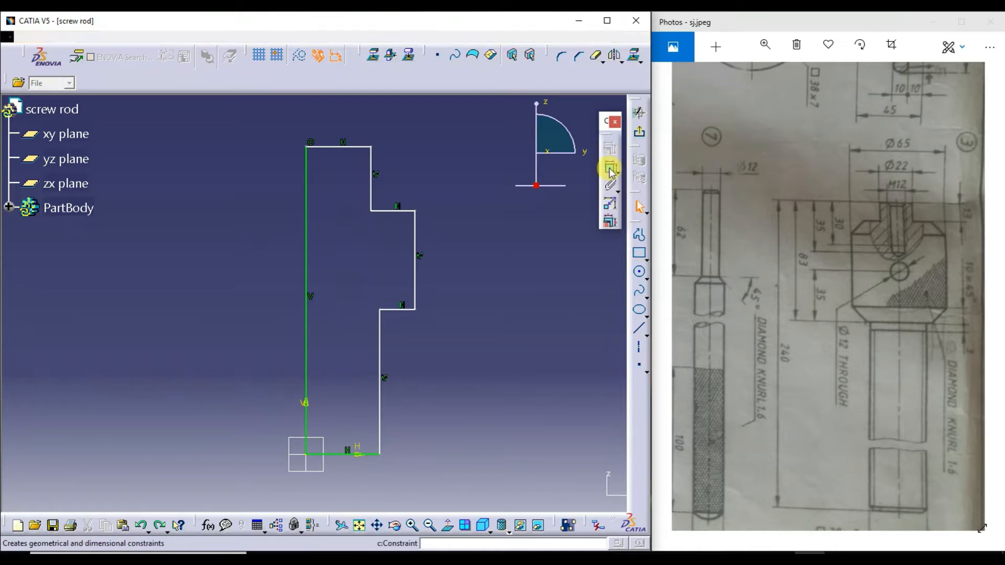
{"action": "left_click", "coordinate": [327, 147]}
{"action": "left_click", "coordinate": [341, 455]}
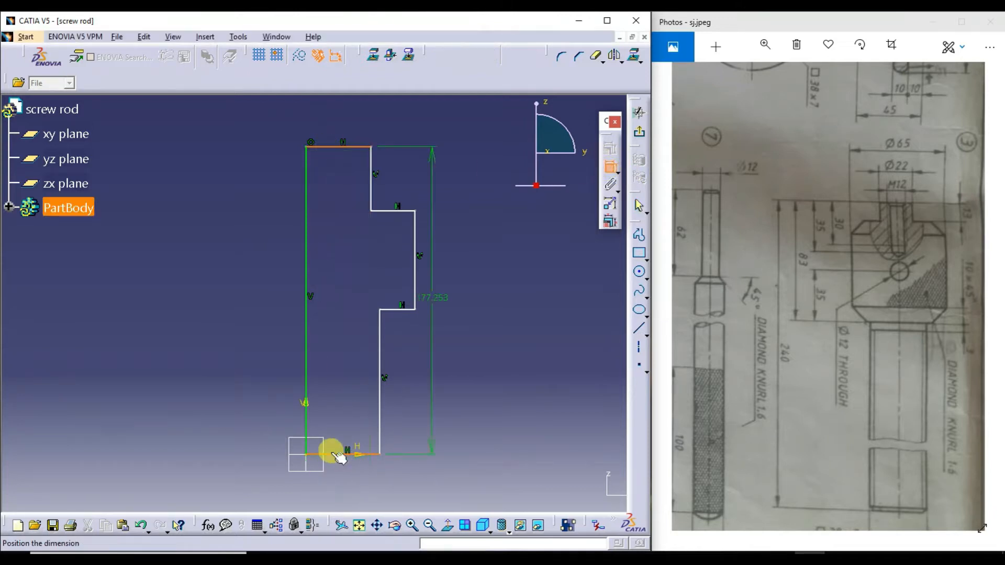
{"action": "left_click", "coordinate": [178, 303]}
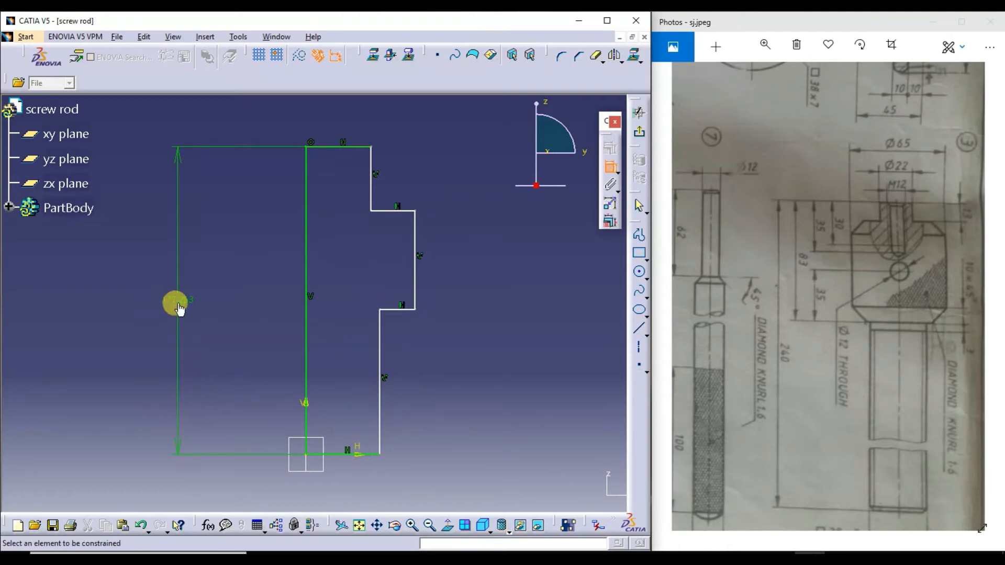
{"action": "double_click", "coordinate": [179, 304]}
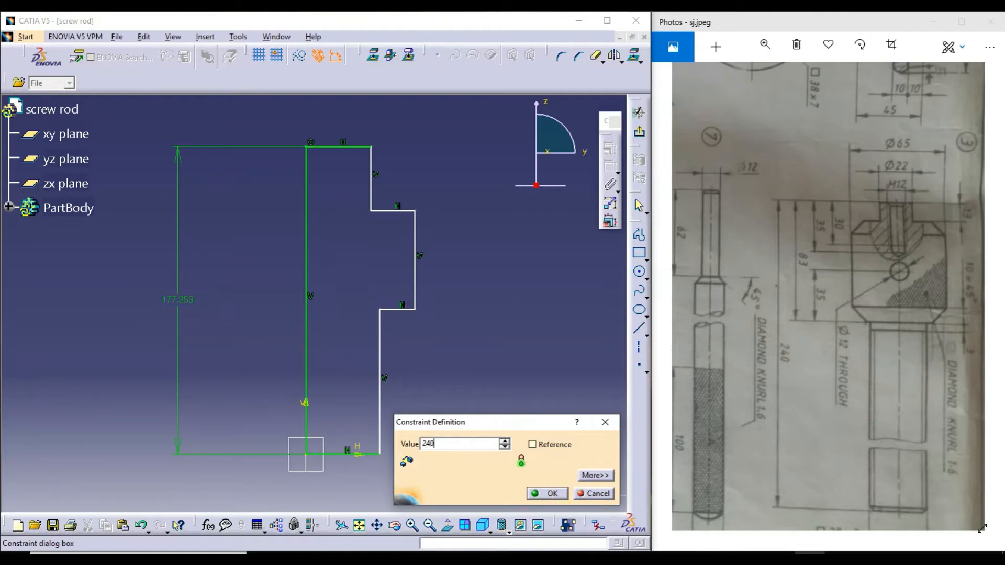
{"action": "left_click", "coordinate": [553, 495]}
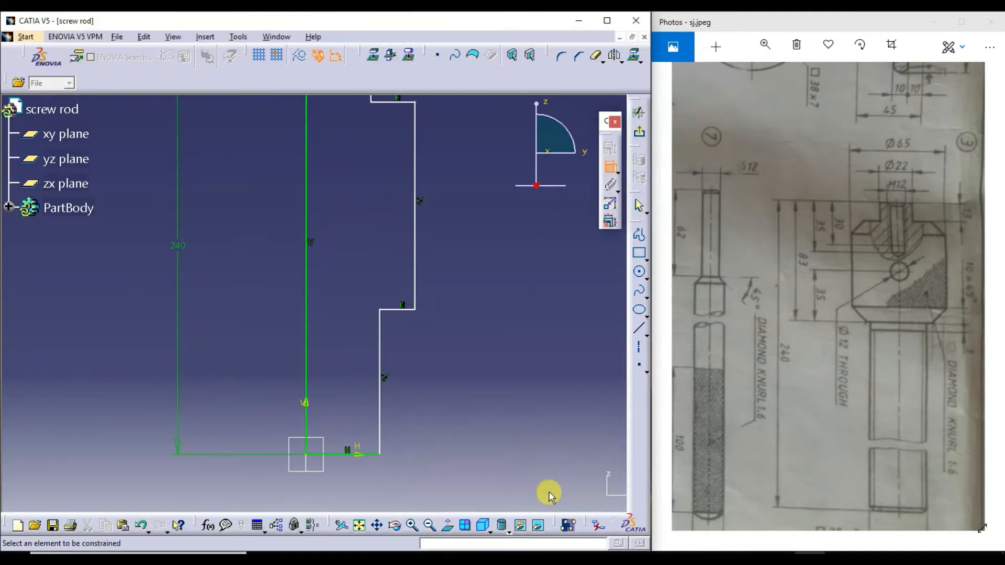
{"action": "left_click", "coordinate": [359, 525]}
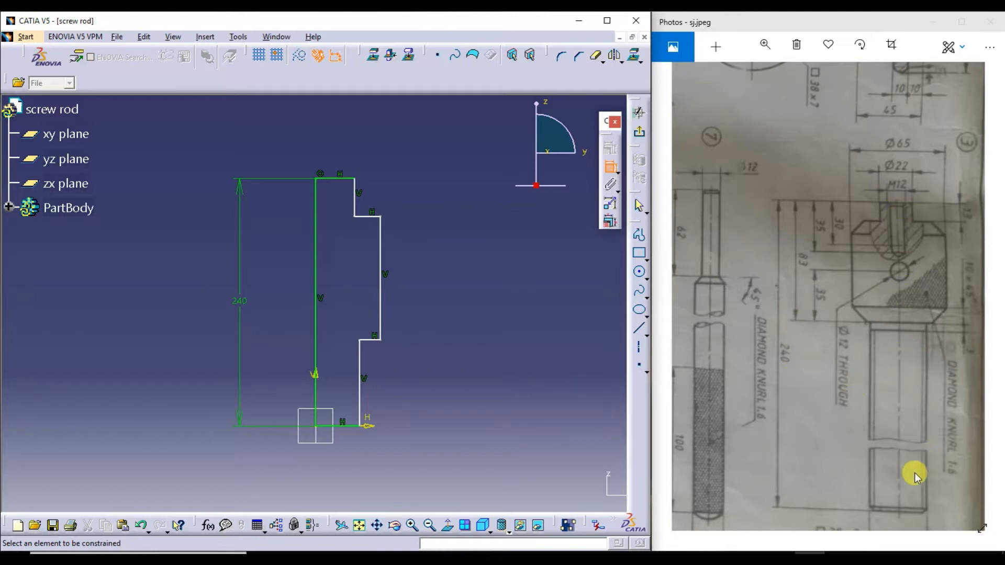
Dimension the lower shank's half-width between the axis line and the shank's outer vertical edge, and set it to 19 mm.
{"action": "left_click", "coordinate": [881, 490]}
{"action": "scroll", "coordinate": [887, 501], "scroll_direction": "down", "scroll_amount": 2}
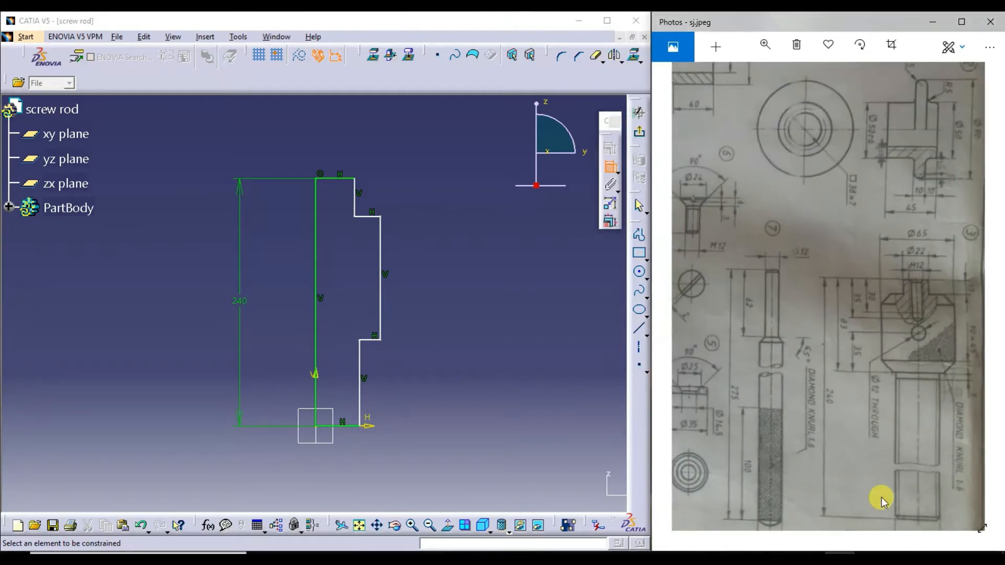
{"action": "scroll", "coordinate": [896, 498], "scroll_direction": "down", "scroll_amount": 1}
{"action": "left_click_drag", "start_coordinate": [907, 497], "coordinate": [866, 405]}
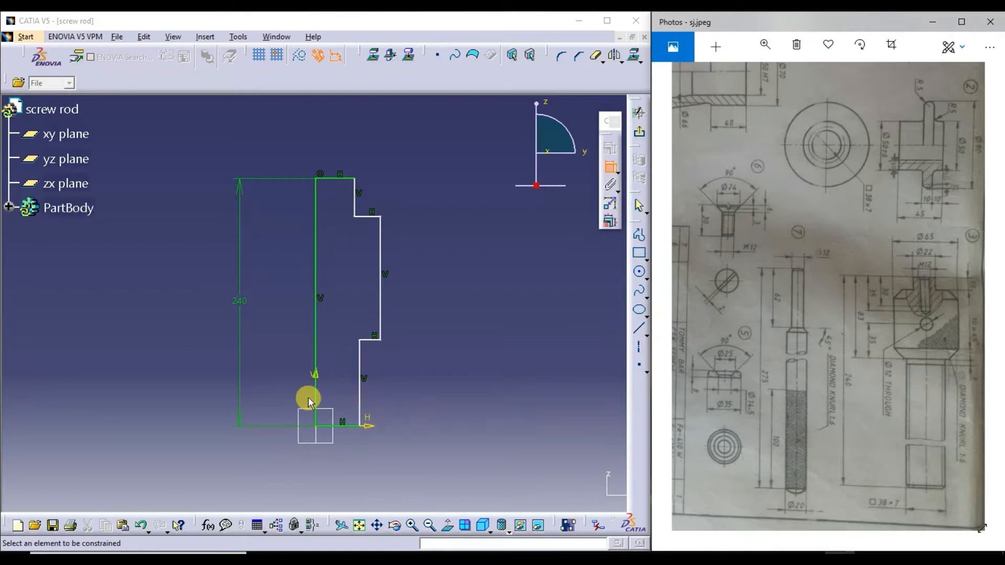
{"action": "left_click", "coordinate": [611, 168]}
{"action": "left_click", "coordinate": [315, 393]}
{"action": "left_click", "coordinate": [359, 392]}
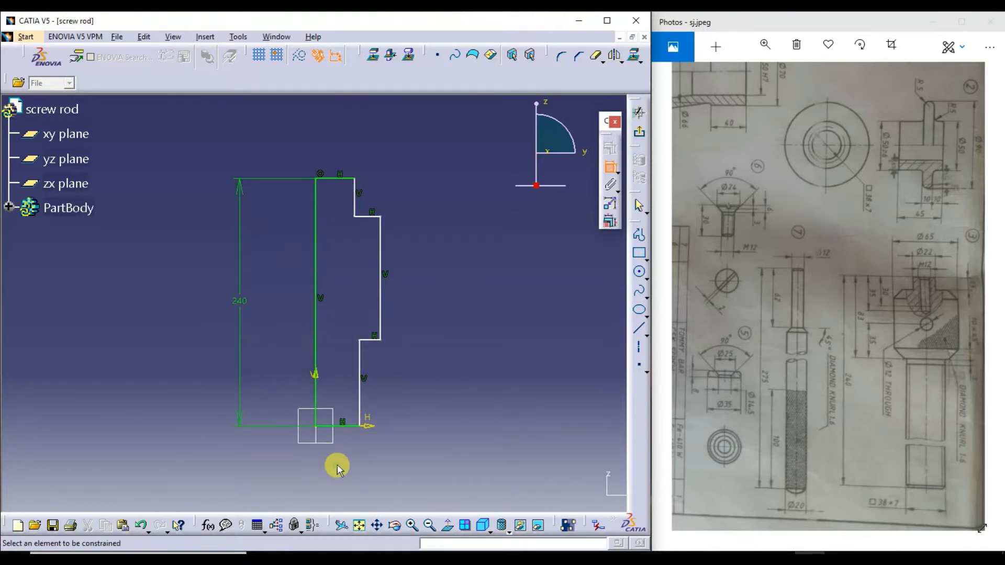
{"action": "left_click", "coordinate": [316, 404]}
{"action": "left_click", "coordinate": [359, 402]}
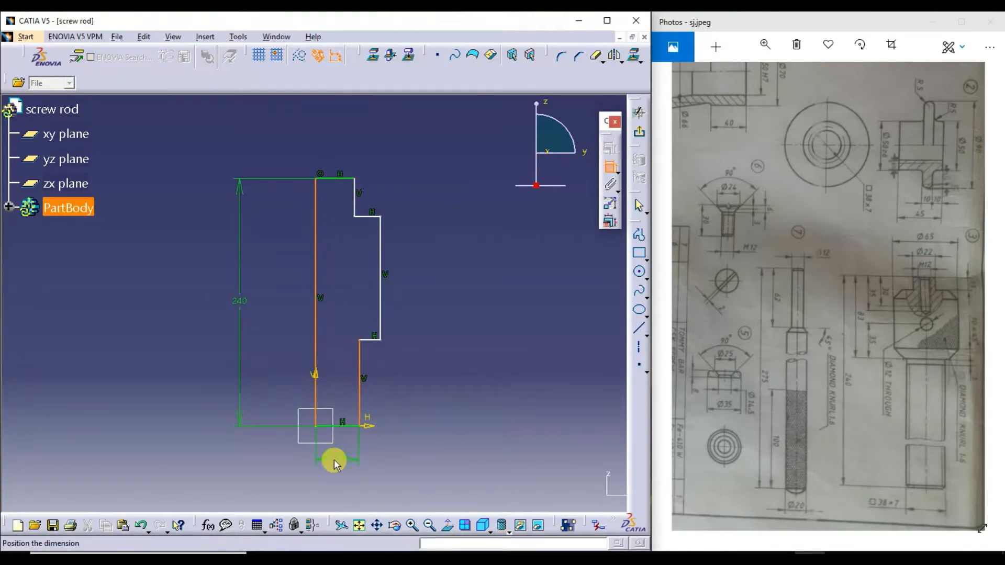
{"action": "left_click", "coordinate": [336, 459]}
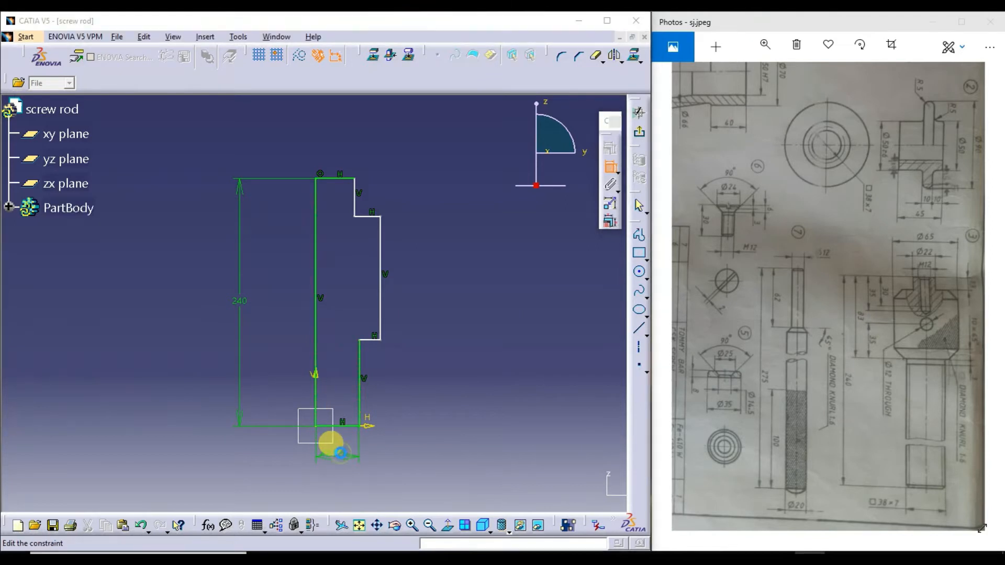
{"action": "double_click", "coordinate": [340, 459]}
{"action": "type", "text": "1"}
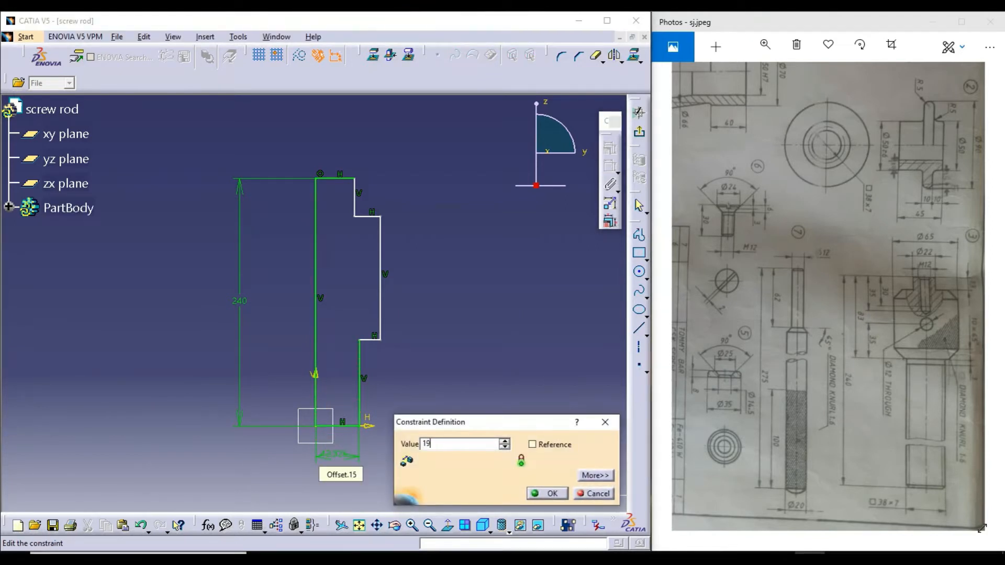
{"action": "type", "text": "9"}
{"action": "key", "text": "Return"}
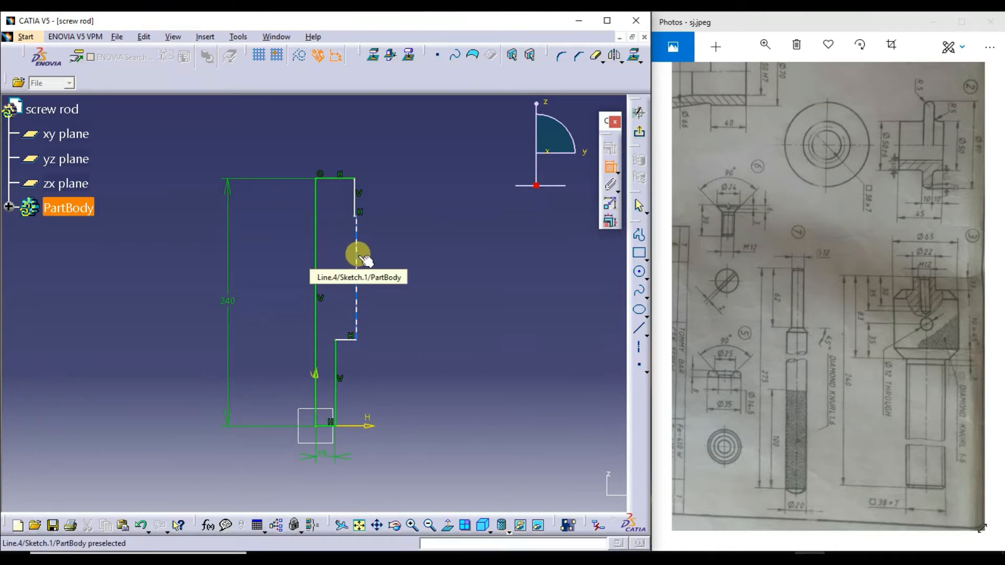
Stretch the collar's outer vertical edge outward to about 89 mm from the axis line.
{"action": "left_click", "coordinate": [358, 257]}
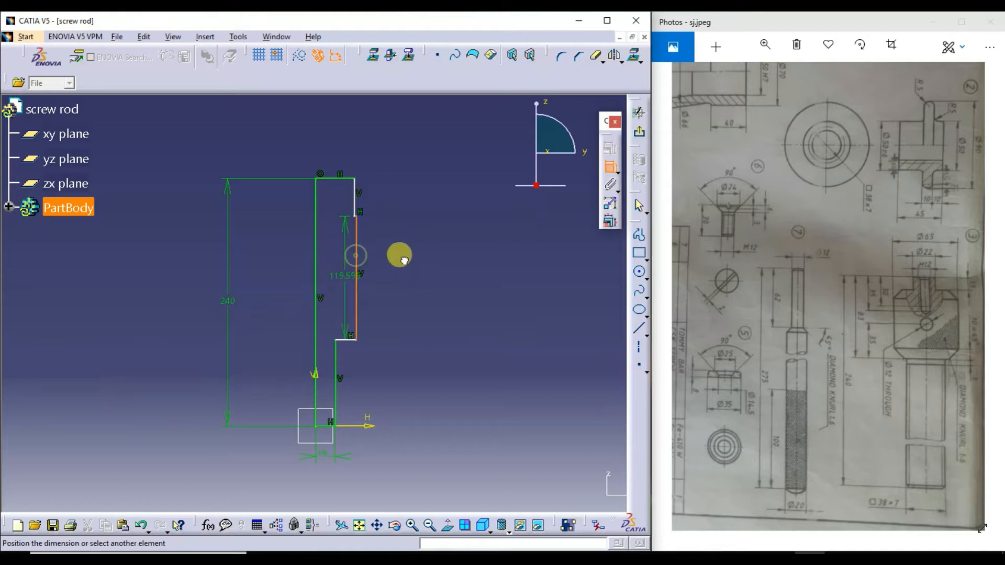
{"action": "key", "text": "Escape"}
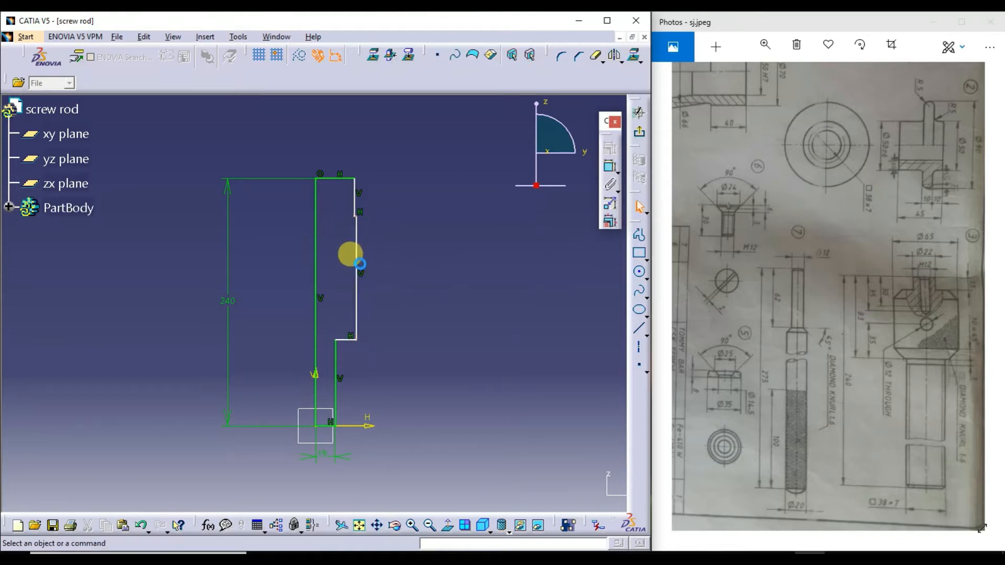
{"action": "left_click_drag", "start_coordinate": [359, 257], "coordinate": [407, 260]}
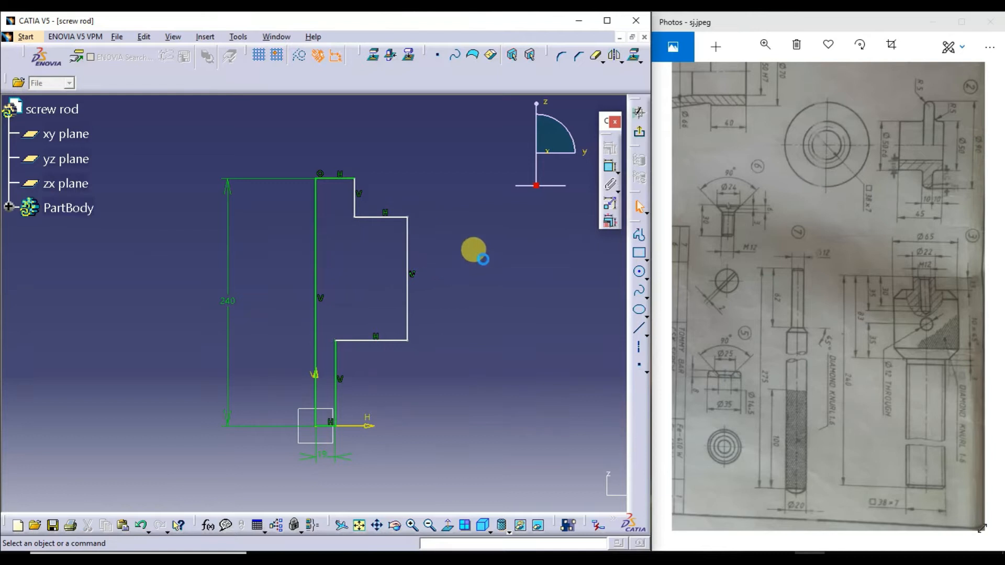
Dimension the length of the profile's short top edge and set it to 22/2 mm.
{"action": "left_click", "coordinate": [613, 168]}
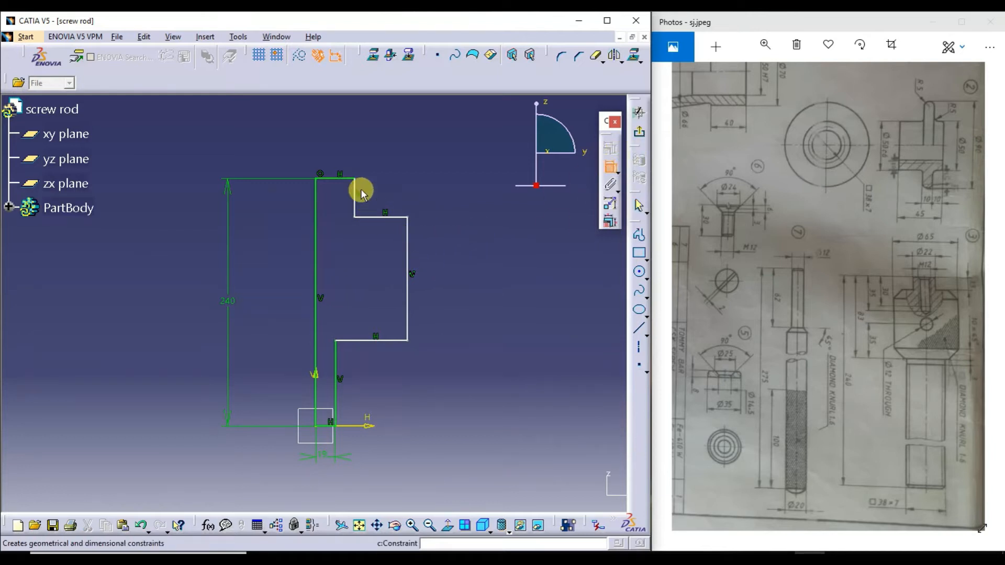
{"action": "left_click", "coordinate": [335, 177]}
{"action": "left_click", "coordinate": [337, 131]}
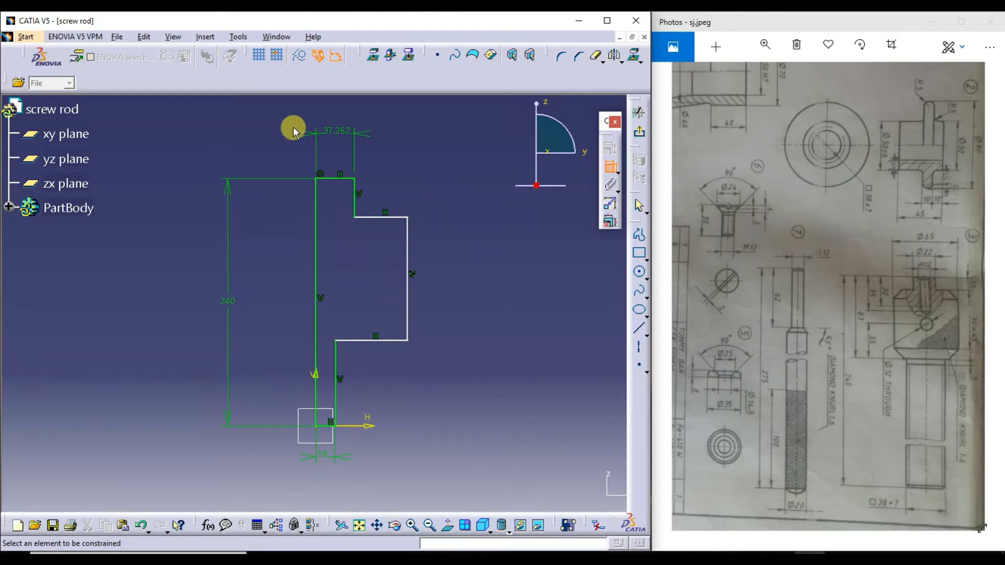
{"action": "double_click", "coordinate": [326, 130]}
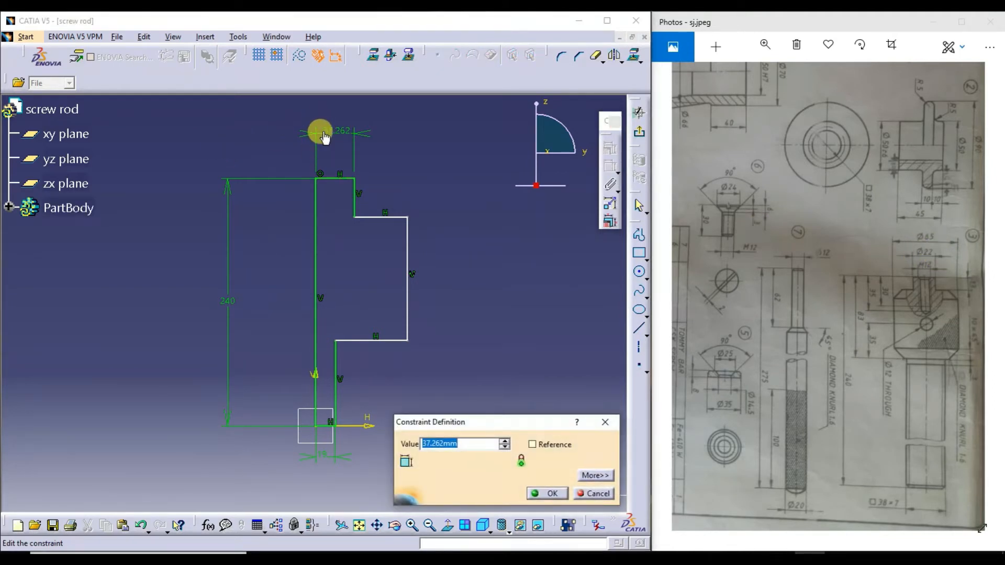
{"action": "type", "text": "22/2"}
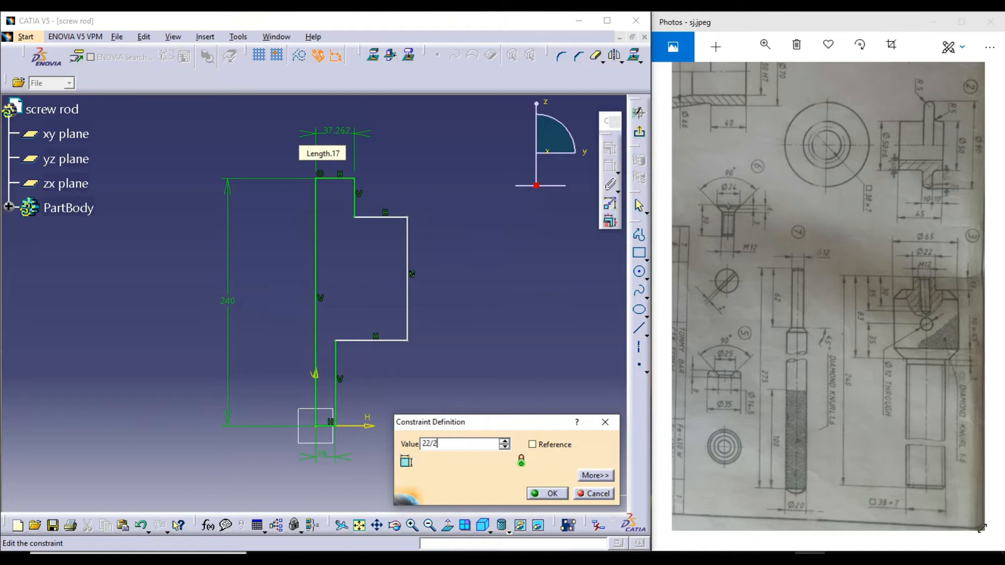
{"action": "key", "text": "Return"}
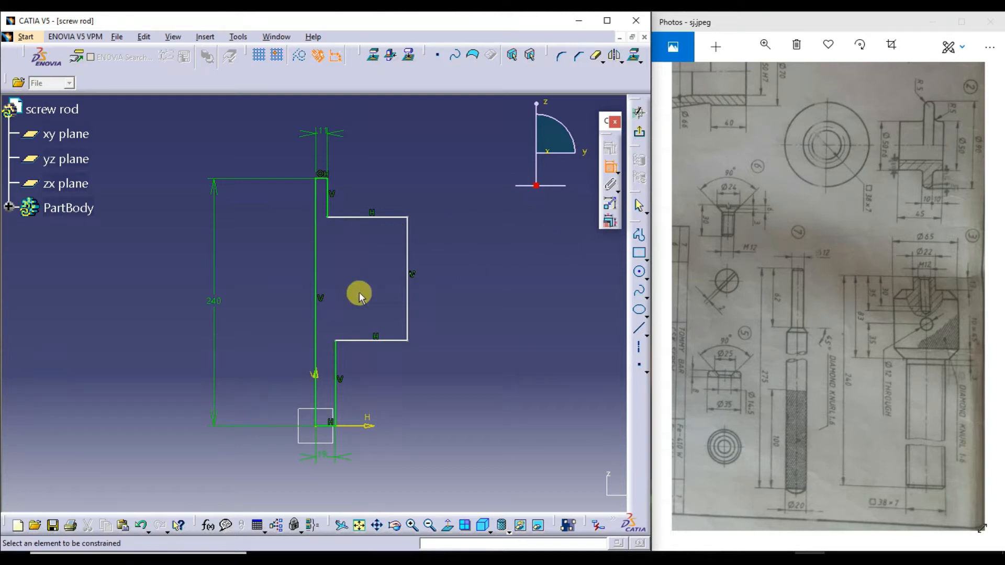
Dimension the collar's half-width from the axis line to its outer vertical edge and set it to 65/2 mm.
{"action": "left_click", "coordinate": [315, 268]}
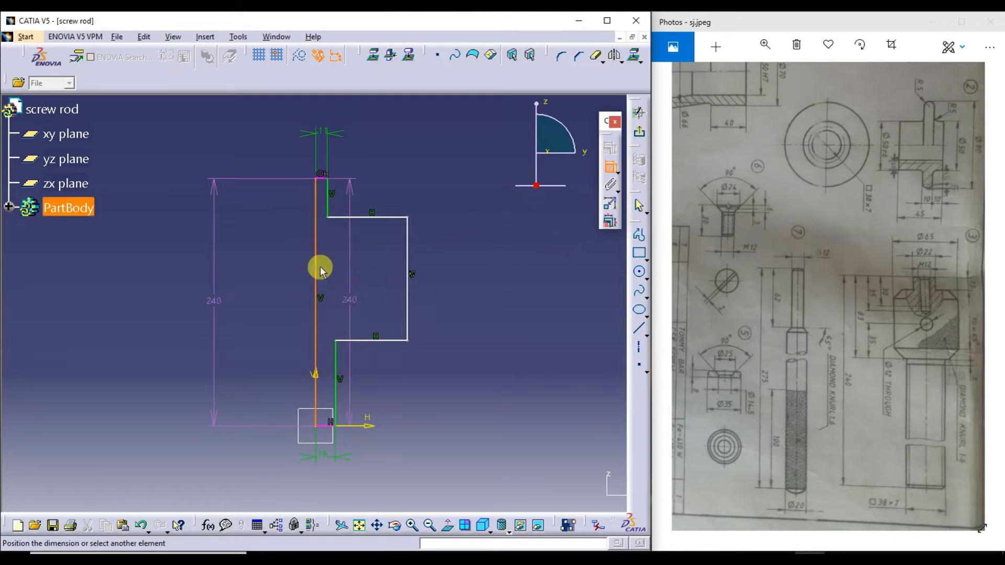
{"action": "left_click", "coordinate": [407, 249]}
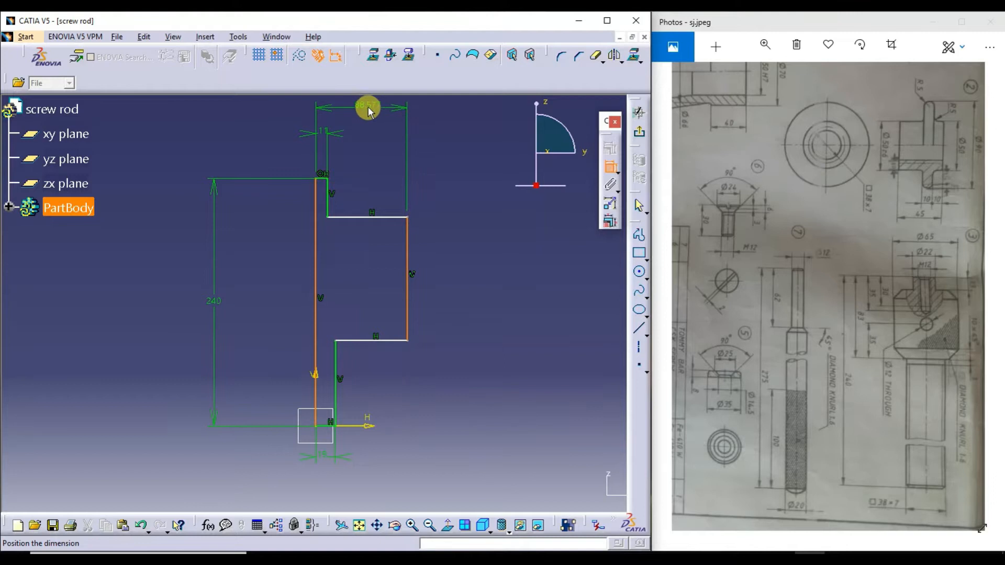
{"action": "key", "text": "Escape"}
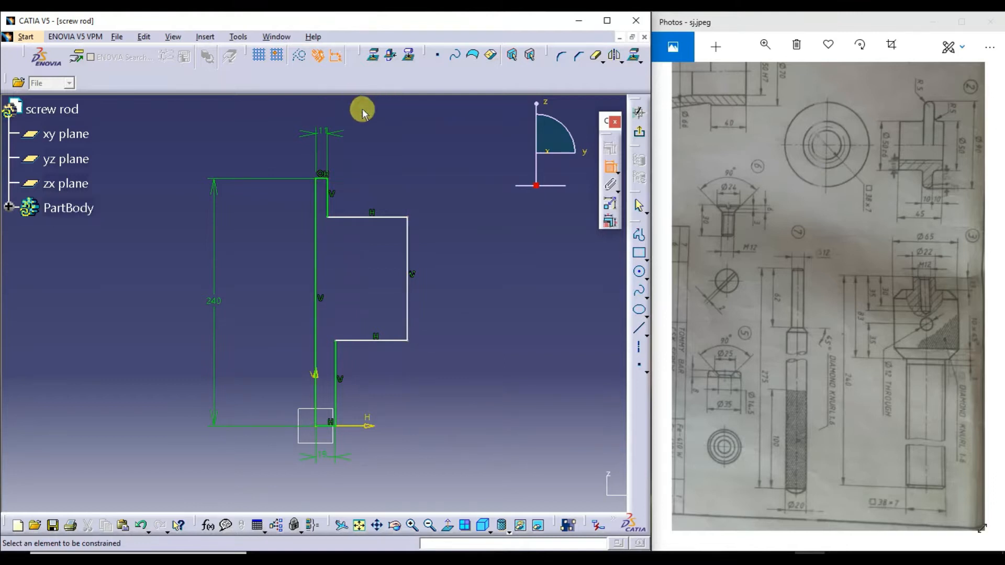
{"action": "left_click", "coordinate": [317, 227]}
{"action": "left_click", "coordinate": [407, 236]}
{"action": "left_click", "coordinate": [355, 105]}
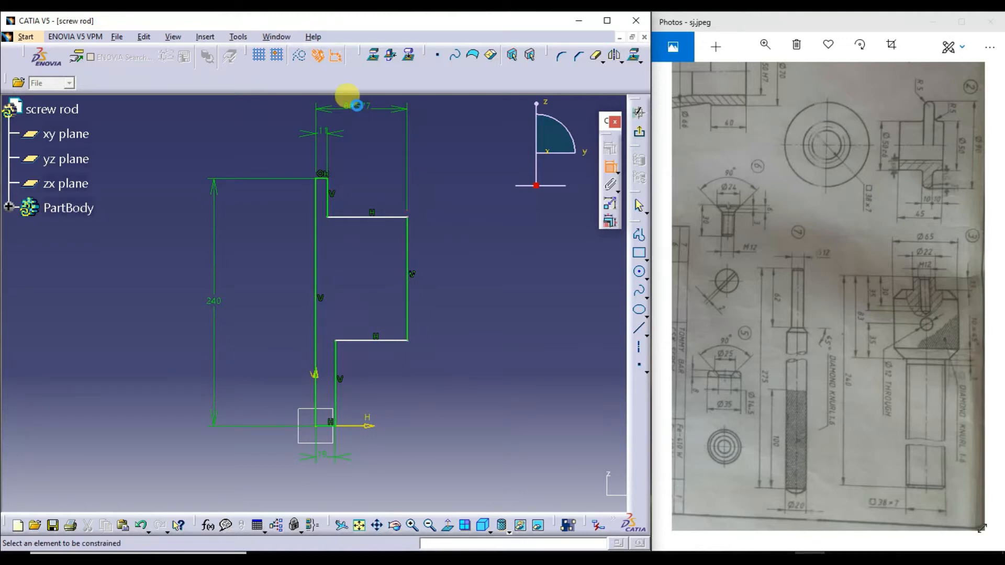
{"action": "double_click", "coordinate": [357, 108]}
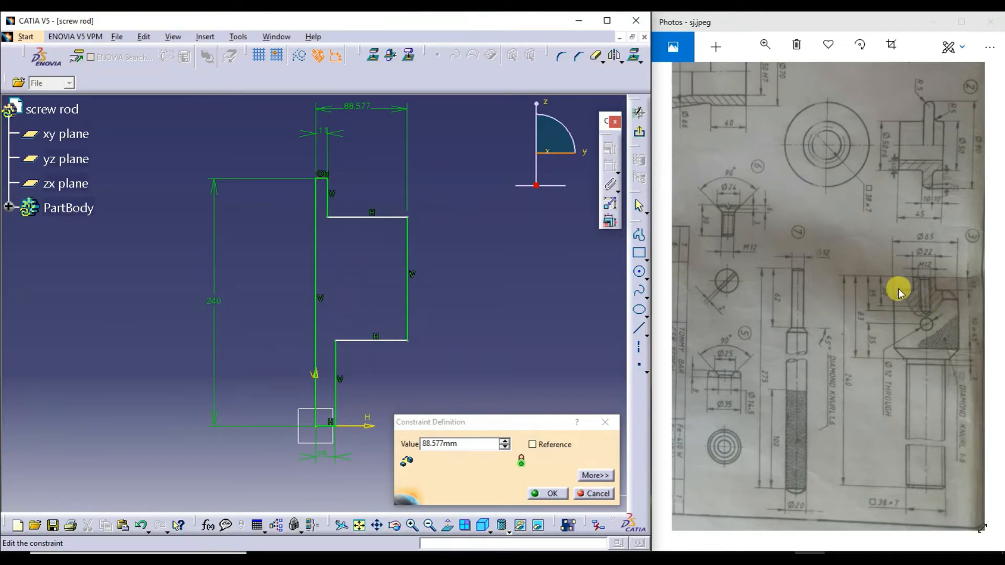
{"action": "left_click_drag", "start_coordinate": [488, 444], "coordinate": [408, 448]}
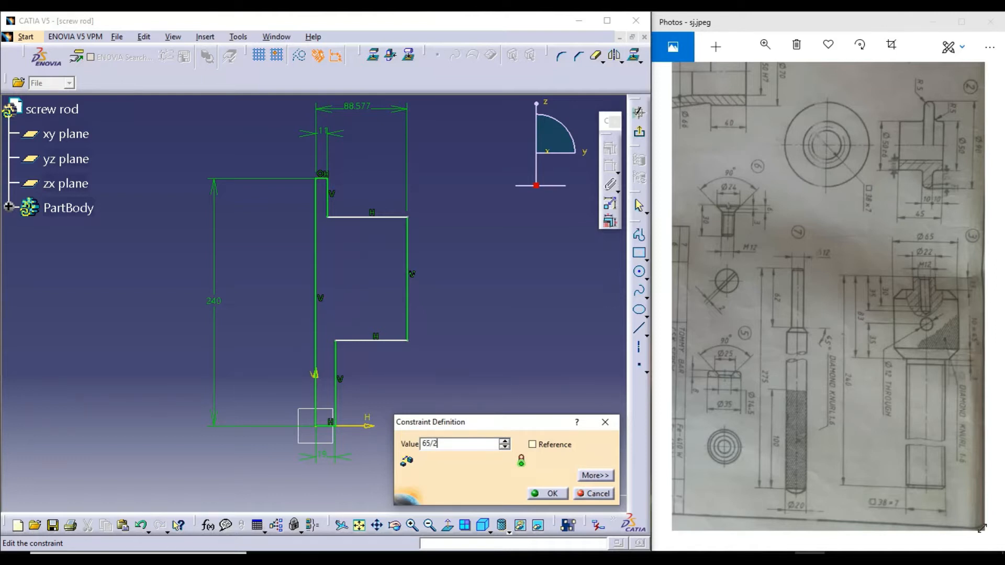
{"action": "type", "text": "65/2"}
{"action": "key", "text": "Return"}
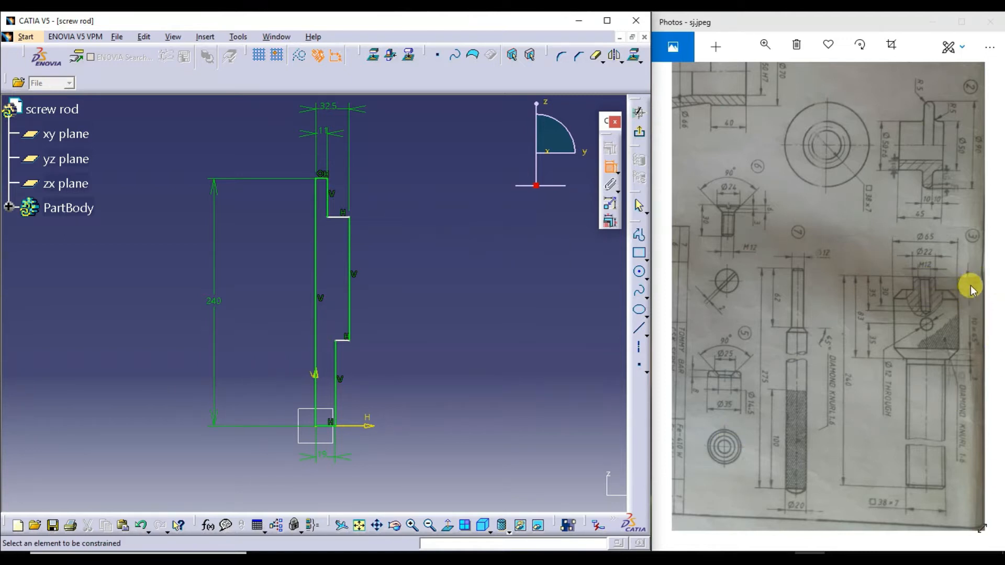
Dimension the height of the narrow neck above the collar and set it to 13 mm.
{"action": "scroll", "coordinate": [978, 299], "scroll_direction": "up", "scroll_amount": 3, "text": "ctrl"}
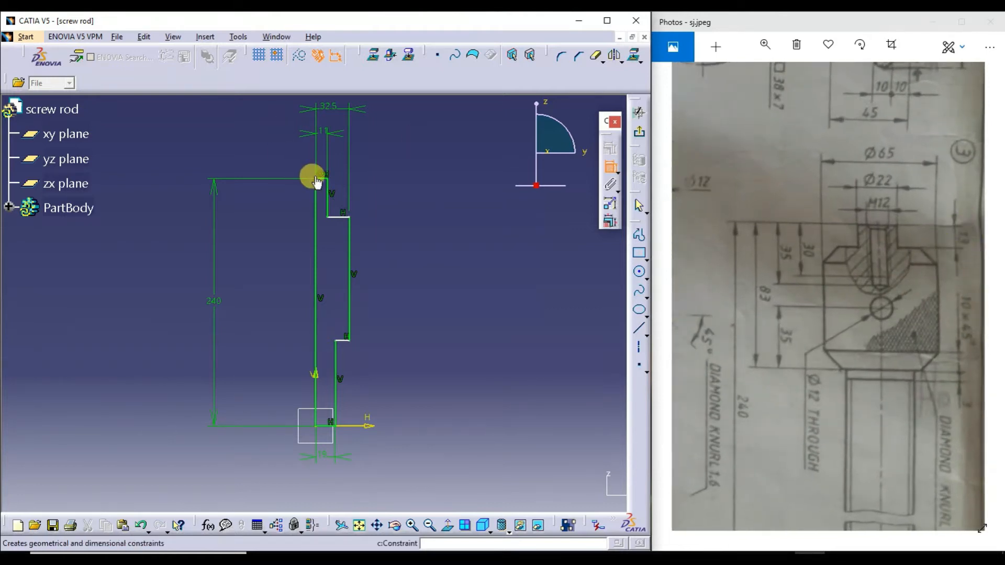
{"action": "left_click", "coordinate": [330, 199]}
{"action": "key", "text": "Escape"}
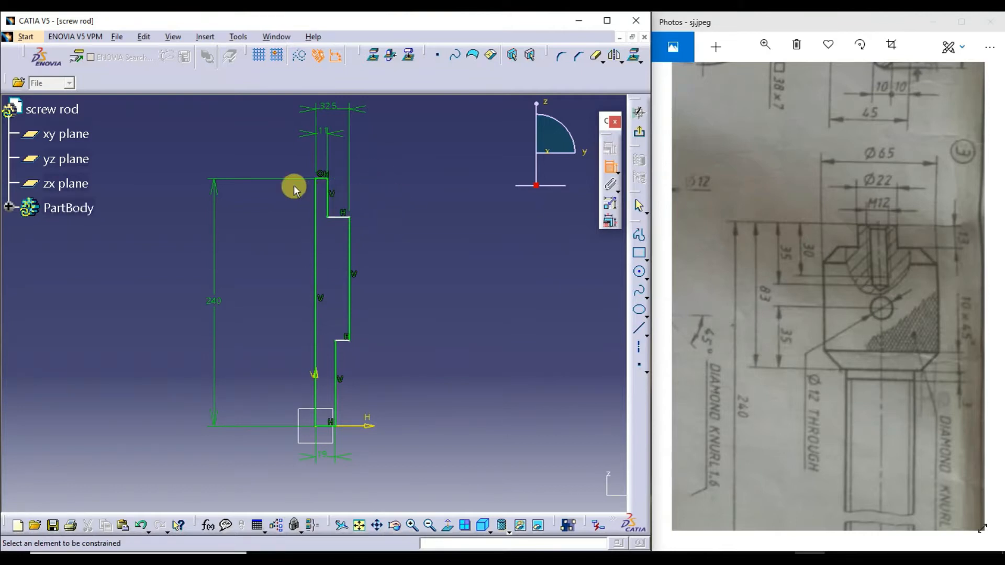
{"action": "left_click", "coordinate": [332, 198]}
{"action": "left_click", "coordinate": [385, 198]}
{"action": "double_click", "coordinate": [386, 198]}
{"action": "type", "text": "13mm"}
{"action": "key", "text": "Return"}
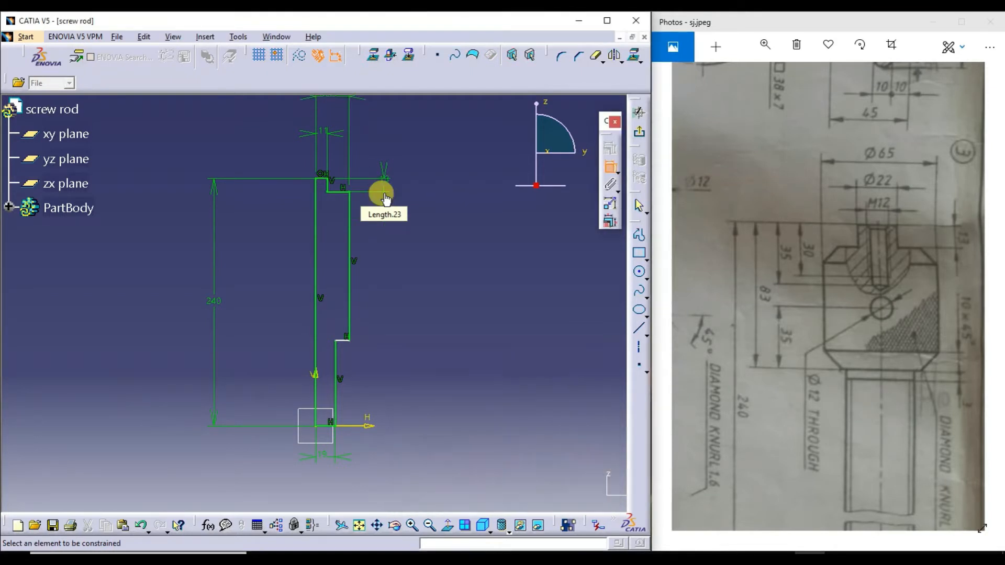
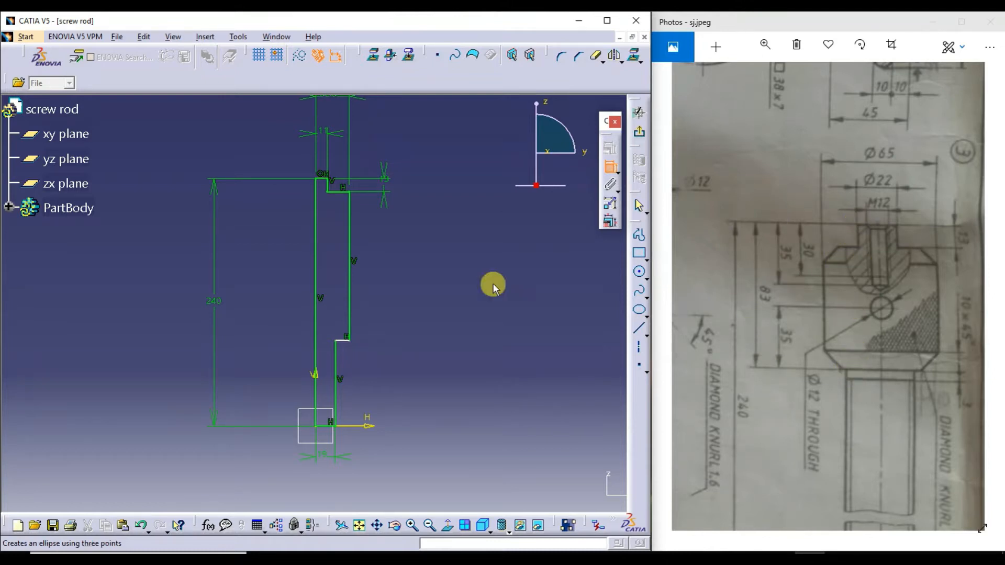
Dimension the distance from the profile's top edge to the collar's lower horizontal edge and set it to 83 mm.
{"action": "left_click", "coordinate": [341, 339]}
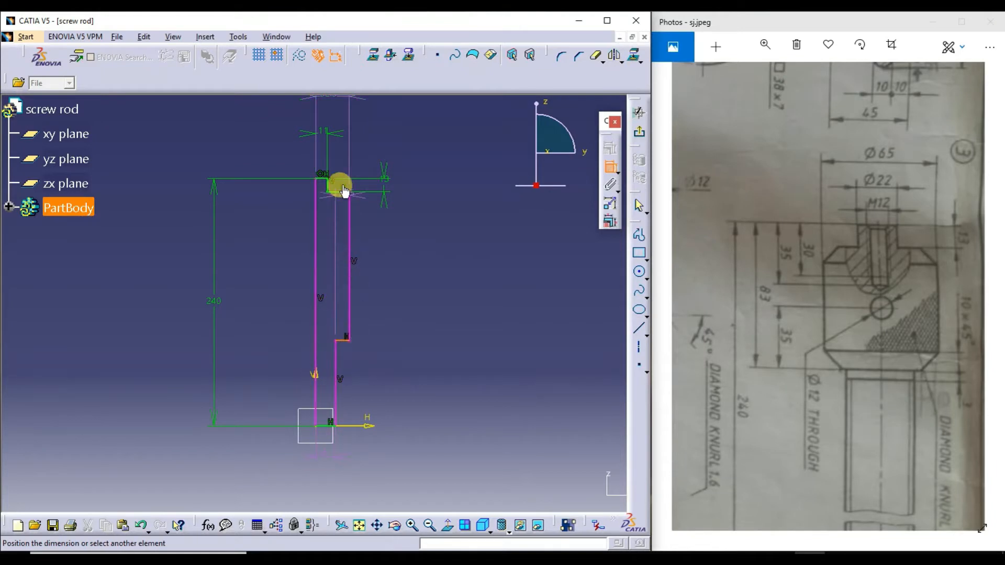
{"action": "left_click", "coordinate": [323, 177]}
{"action": "left_click", "coordinate": [458, 246]}
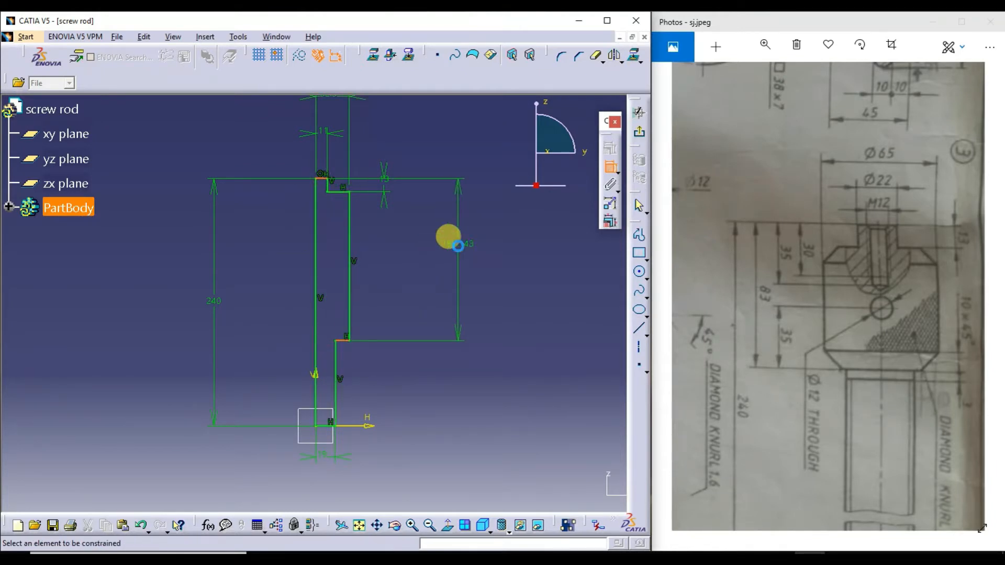
{"action": "left_click", "coordinate": [343, 341]}
{"action": "left_click", "coordinate": [323, 178]}
{"action": "left_click", "coordinate": [423, 268]}
{"action": "double_click", "coordinate": [425, 266]}
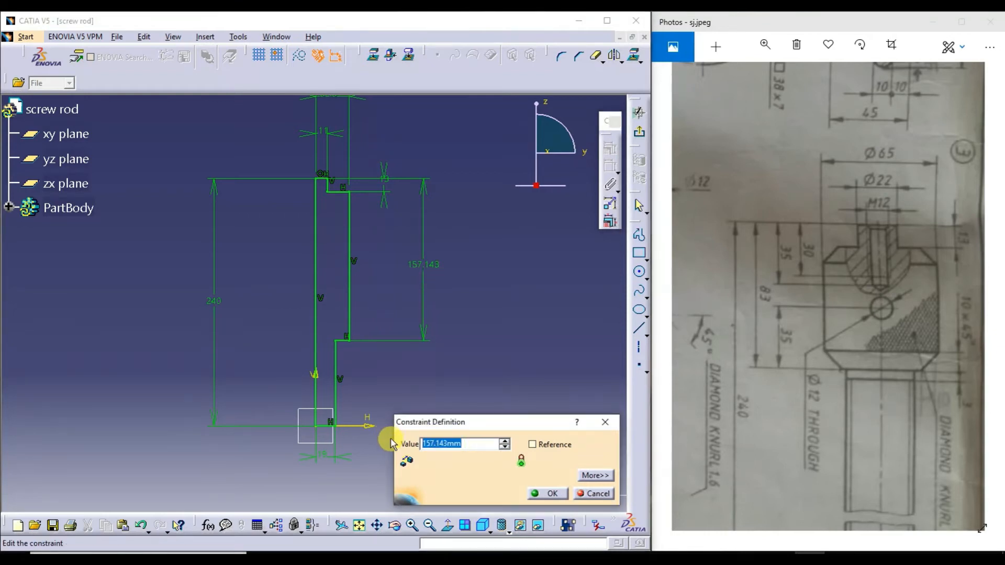
{"action": "type", "text": "83"}
{"action": "key", "text": "Return"}
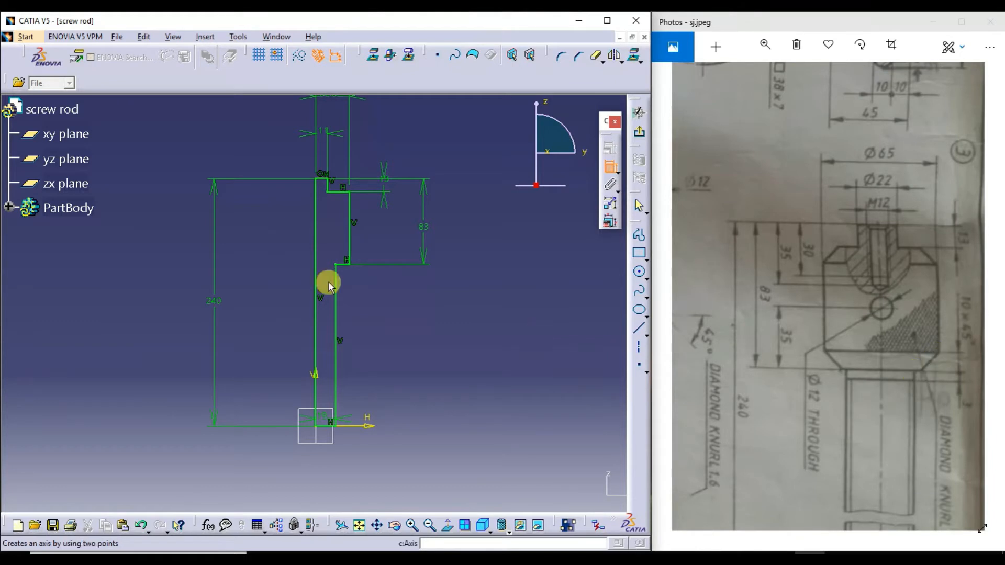
Maximize CATIA and chamfer the collar's lower outer corner at 45 degrees with a length of 10 mm.
{"action": "left_click", "coordinate": [581, 58]}
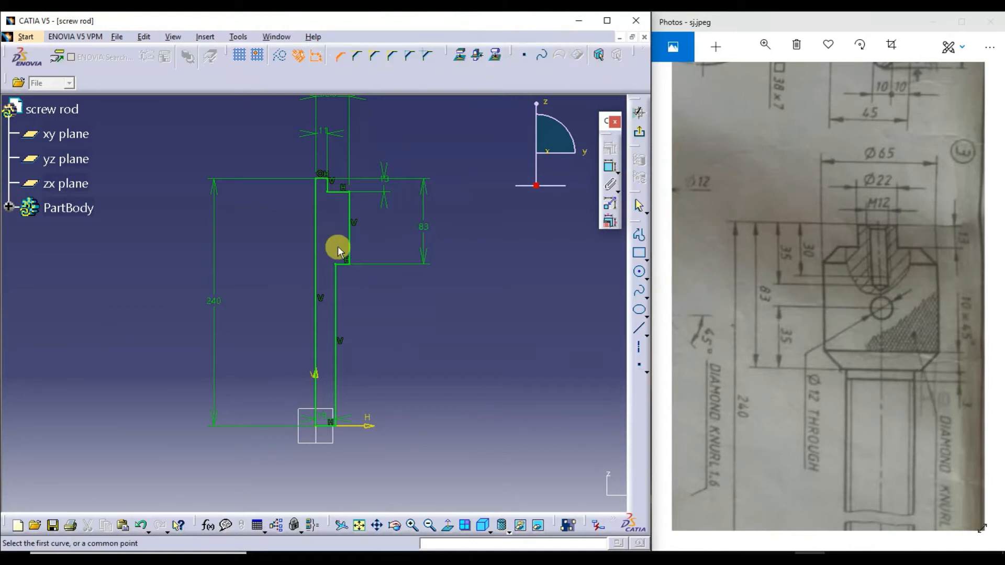
{"action": "left_click", "coordinate": [345, 266]}
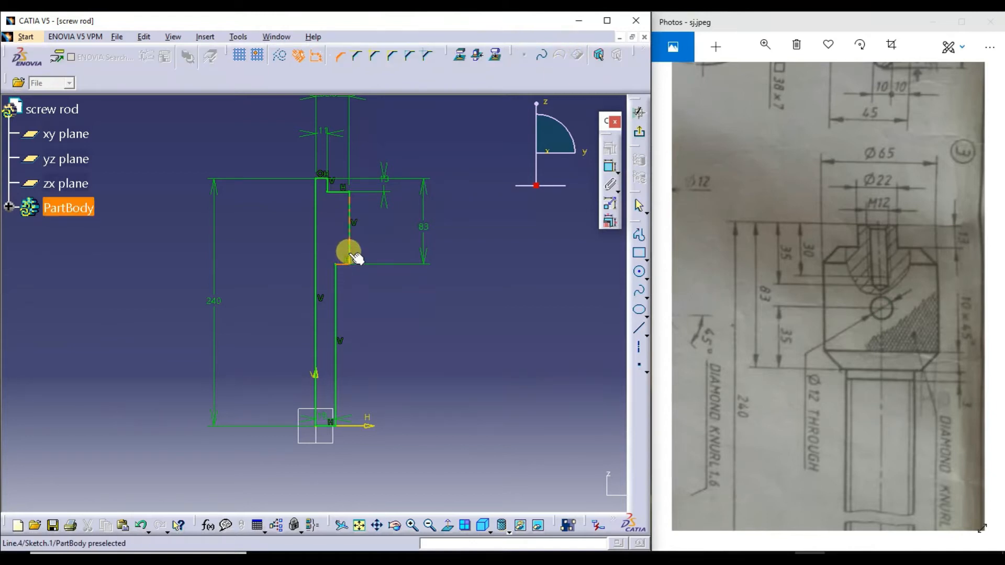
{"action": "left_click", "coordinate": [353, 261]}
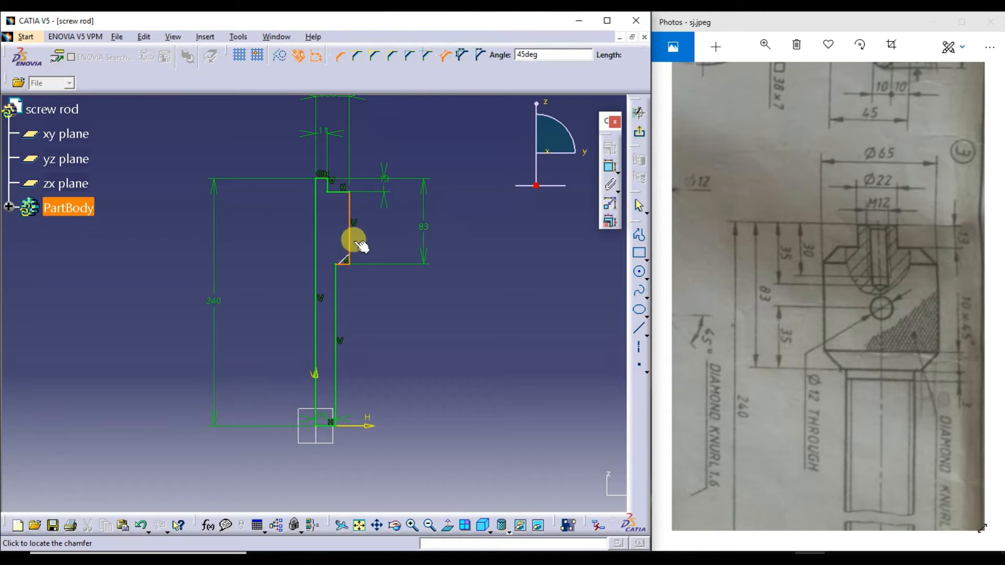
{"action": "left_click", "coordinate": [607, 20]}
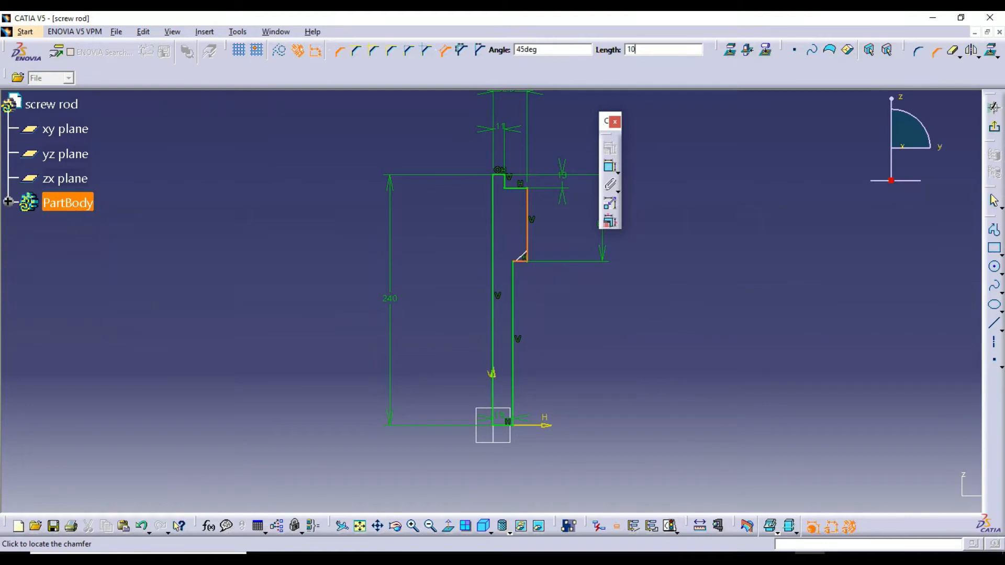
{"action": "left_click", "coordinate": [521, 253]}
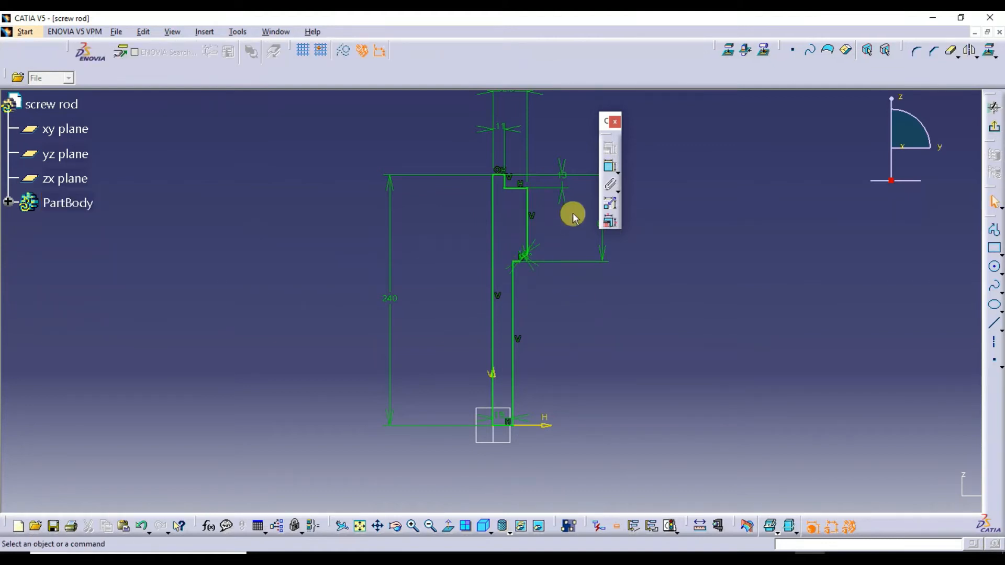
Chamfer the collar's upper outer corner at 45 degrees with a length of 10 mm.
{"action": "left_click", "coordinate": [920, 52]}
{"action": "left_click", "coordinate": [521, 188]}
{"action": "left_click", "coordinate": [529, 202]}
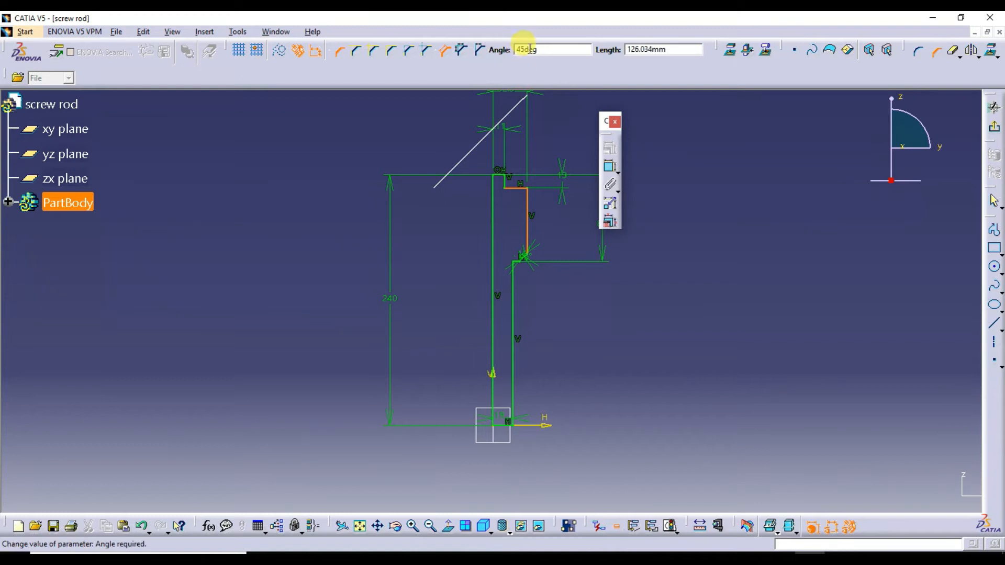
{"action": "left_click", "coordinate": [669, 49]}
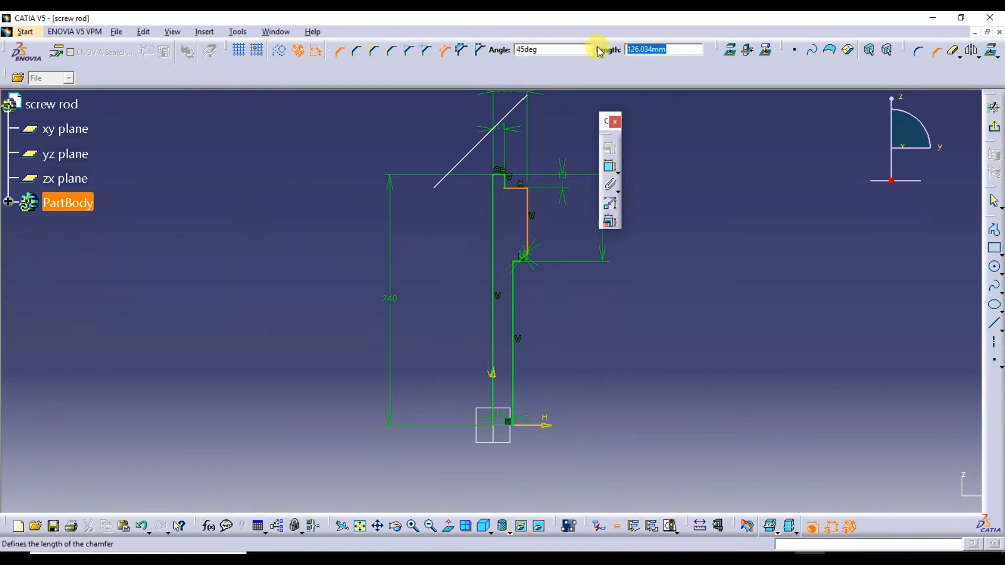
{"action": "type", "text": "10"}
{"action": "key", "text": "Return"}
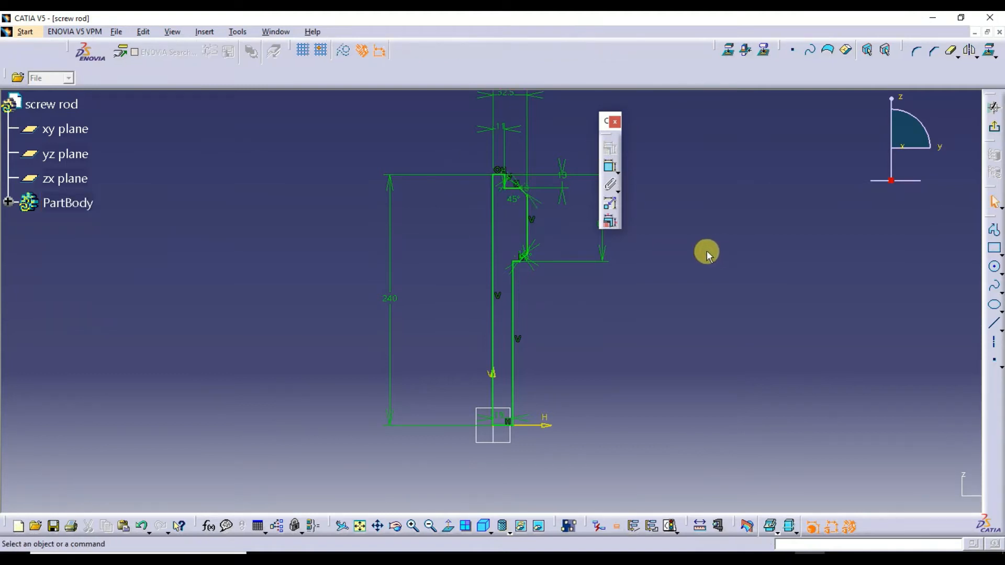
Examine the collar's chamfered corners up close in the sketch, then bring the whole profile back into view.
{"action": "left_click", "coordinate": [414, 526]}
{"action": "left_click", "coordinate": [413, 525]}
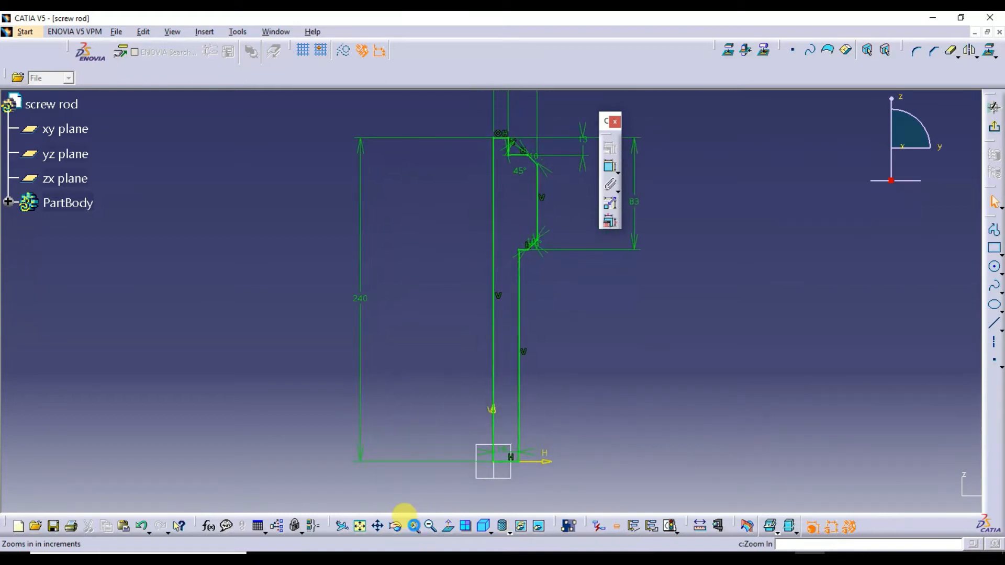
{"action": "left_click", "coordinate": [413, 526]}
{"action": "left_click", "coordinate": [414, 525]}
{"action": "left_click", "coordinate": [570, 189]}
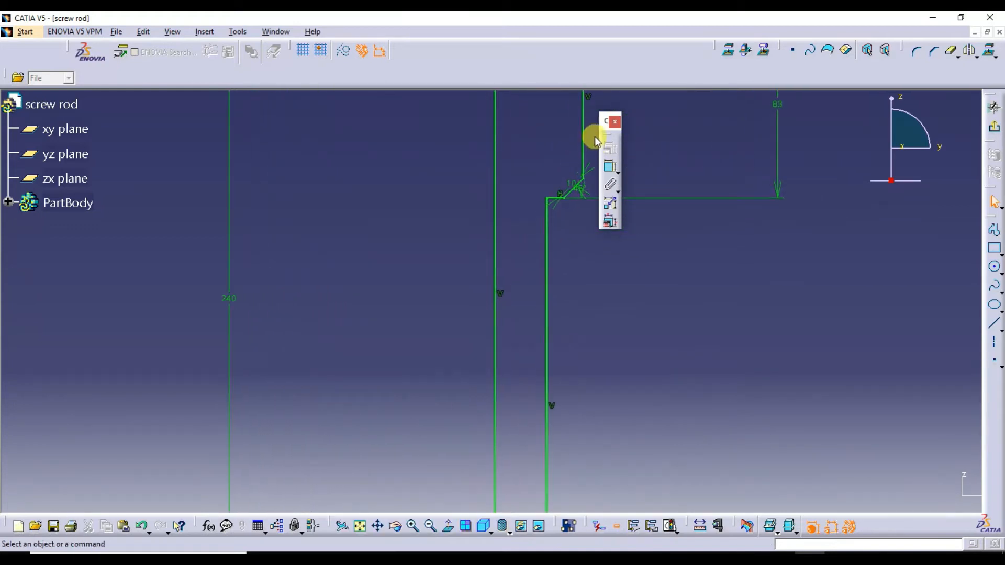
{"action": "left_click_drag", "start_coordinate": [606, 120], "coordinate": [851, 236]}
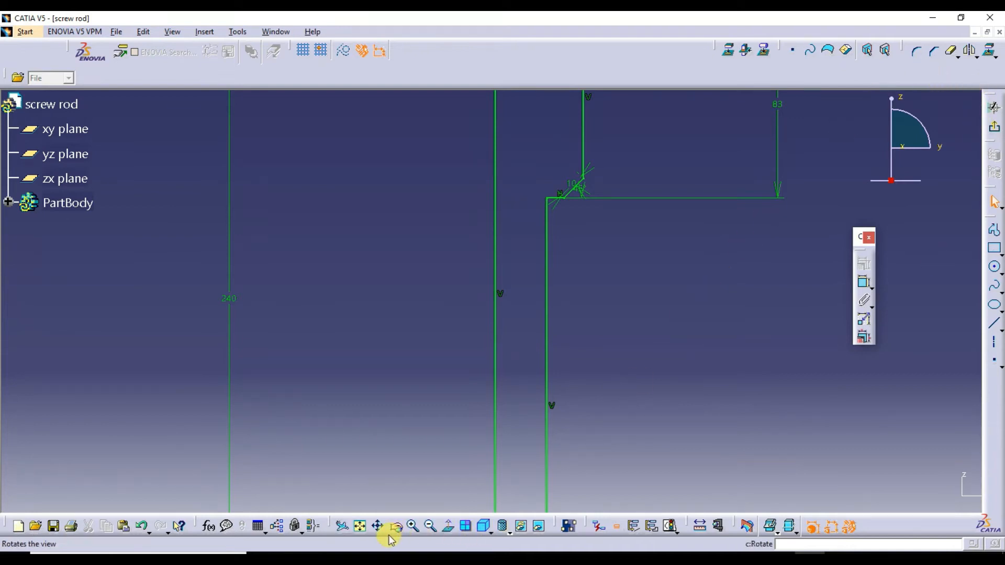
{"action": "left_click", "coordinate": [360, 526]}
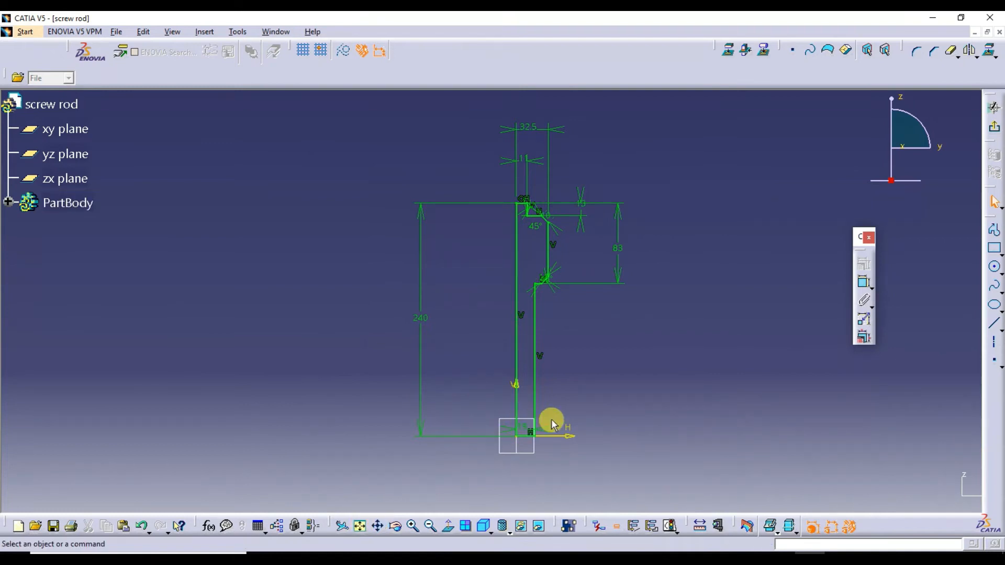
Place CATIA beside the drawing and exit the sketch, keeping the floating toolbars clear of the drawing.
{"action": "key", "text": "super+Left"}
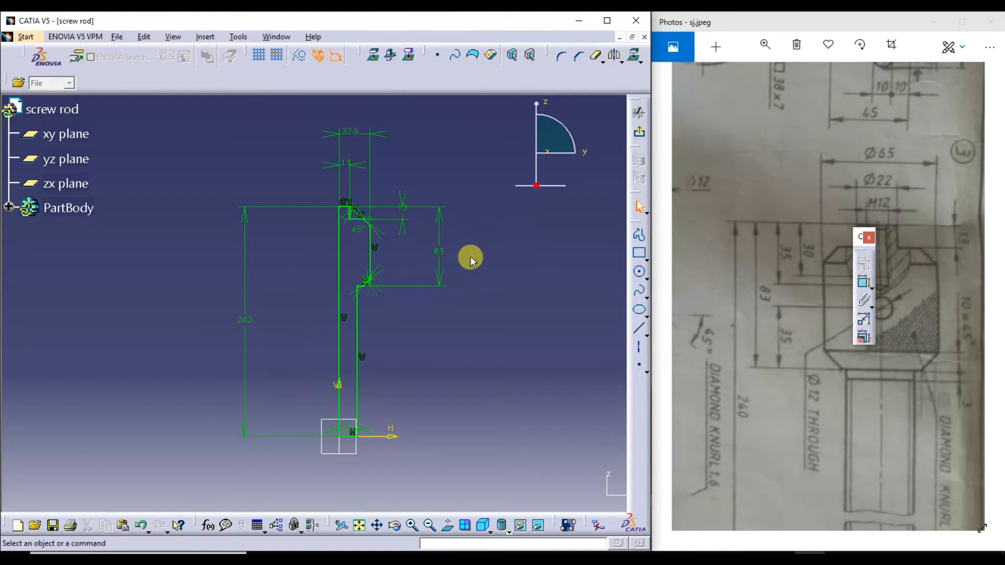
{"action": "left_click_drag", "start_coordinate": [860, 237], "coordinate": [579, 277]}
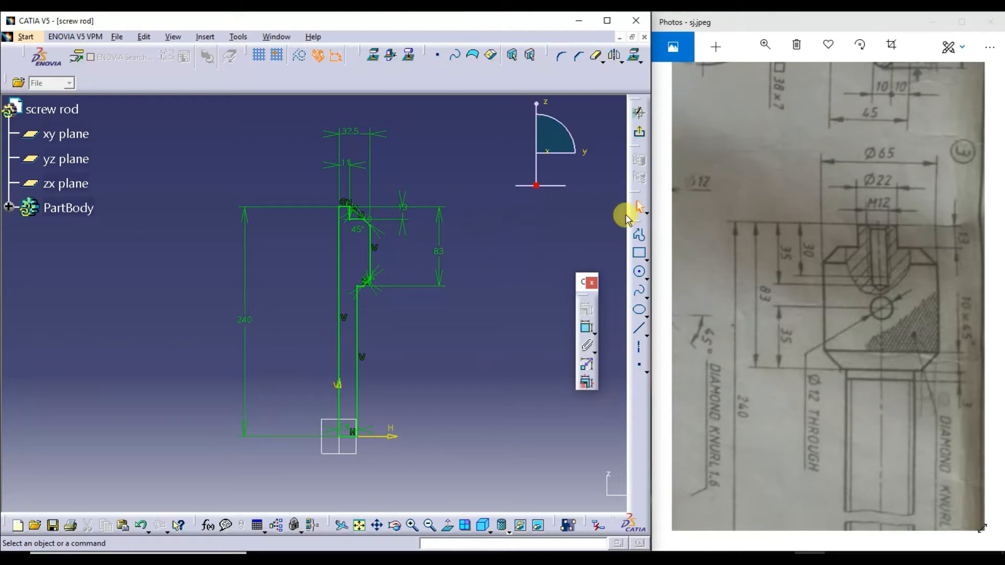
{"action": "left_click", "coordinate": [641, 135]}
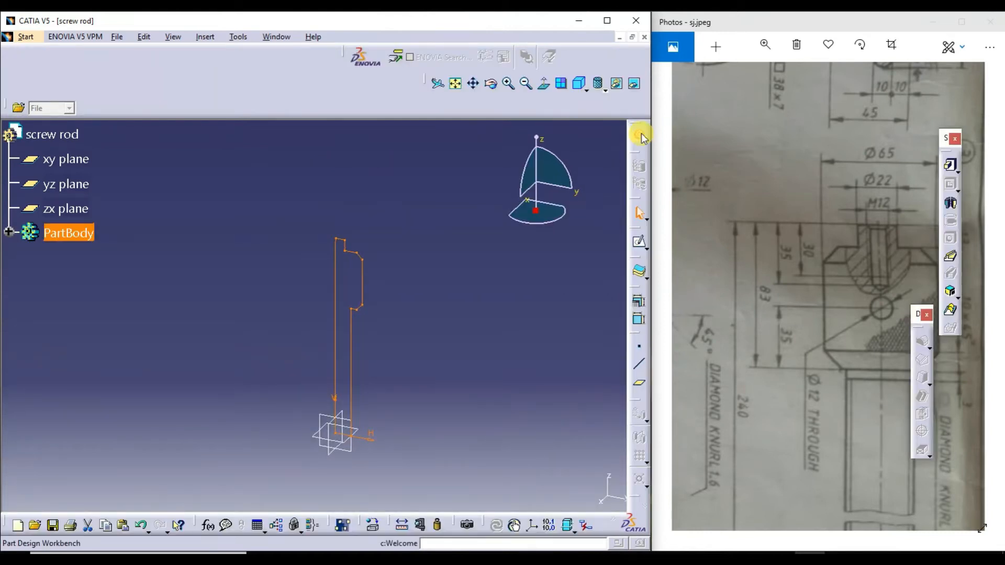
{"action": "left_click", "coordinate": [781, 558]}
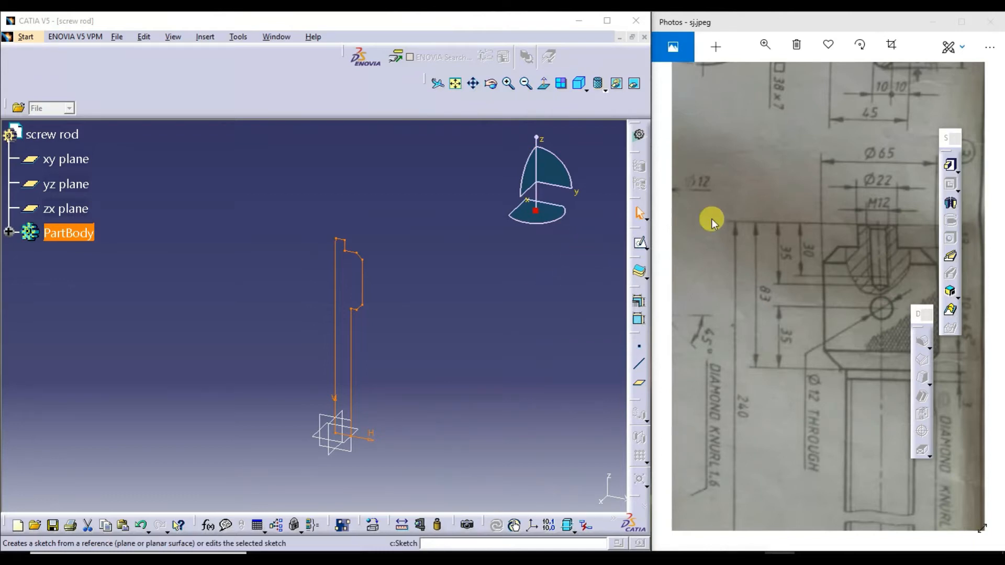
{"action": "left_click_drag", "start_coordinate": [941, 136], "coordinate": [585, 197]}
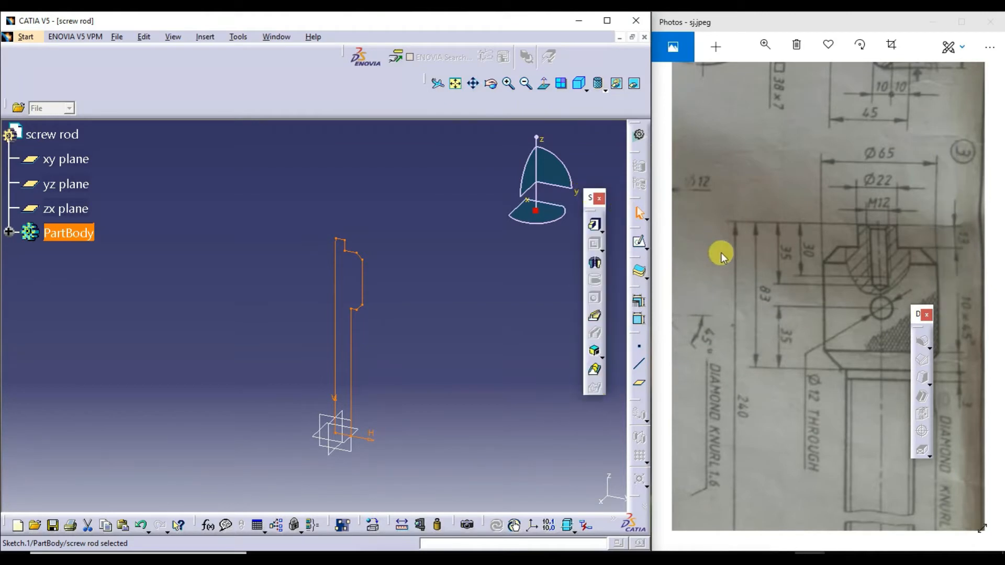
{"action": "left_click_drag", "start_coordinate": [913, 314], "coordinate": [553, 361]}
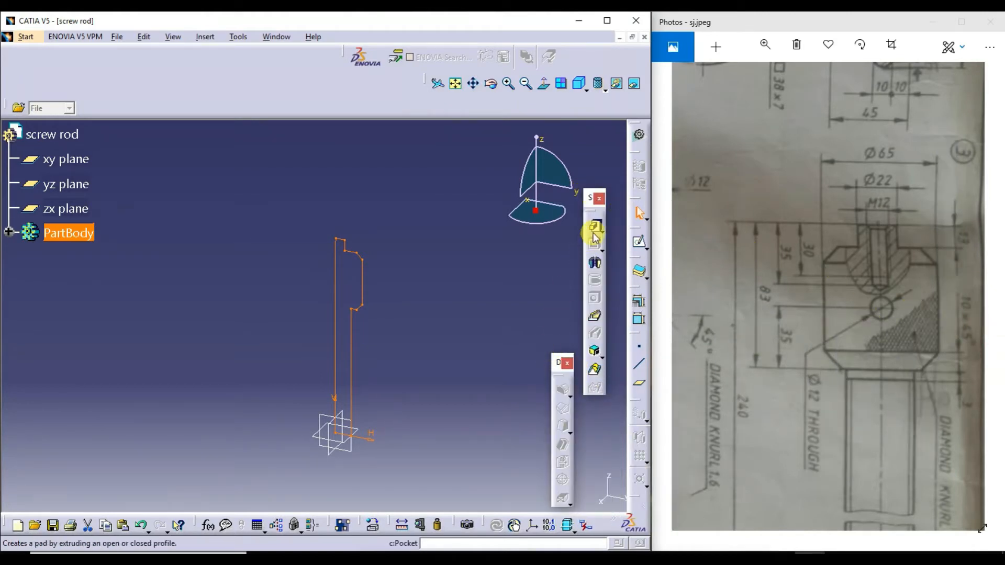
Revolve the stepped half-profile 360 degrees about its long axis edge into a solid with the Shaft feature.
{"action": "left_click", "coordinate": [595, 263]}
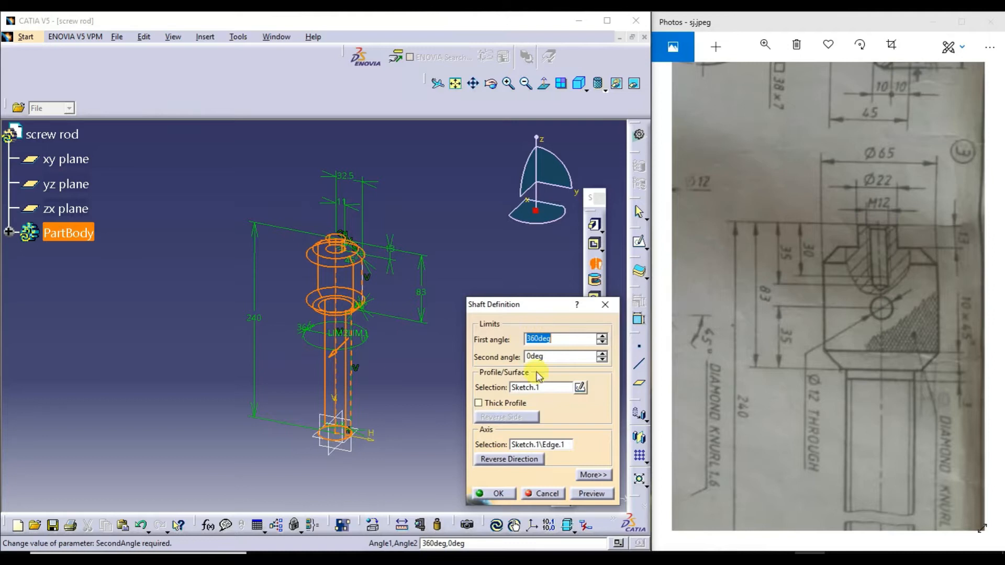
{"action": "left_click", "coordinate": [591, 494]}
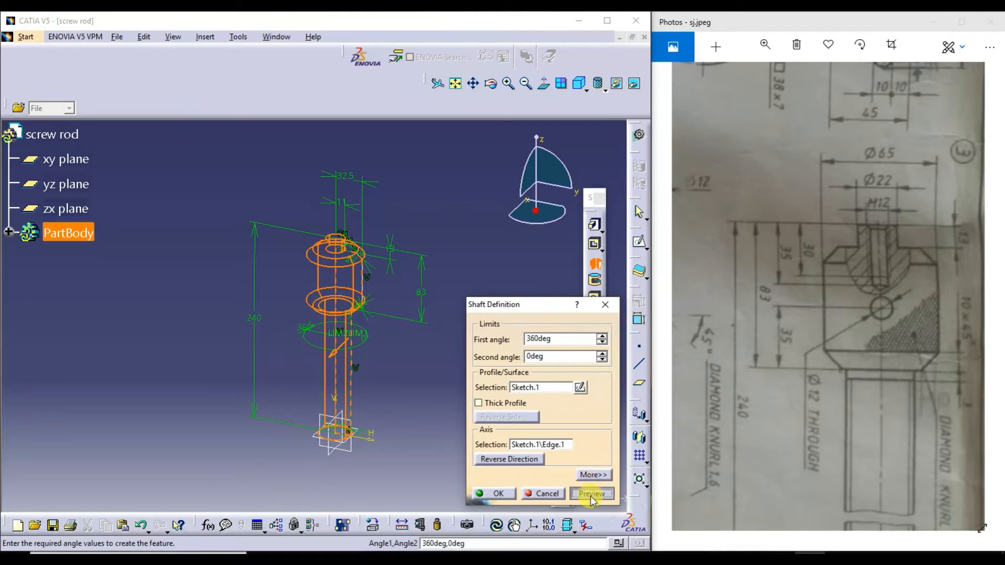
{"action": "left_click", "coordinate": [502, 494]}
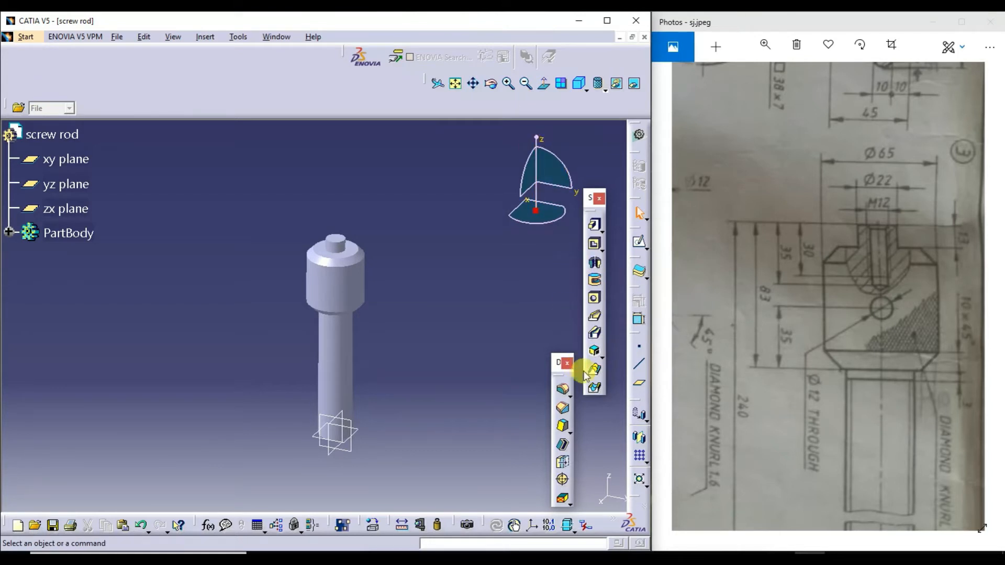
Start a thread definition with the long rod's cylindrical face as lateral face and its free end face as limit face.
{"action": "left_click", "coordinate": [561, 479]}
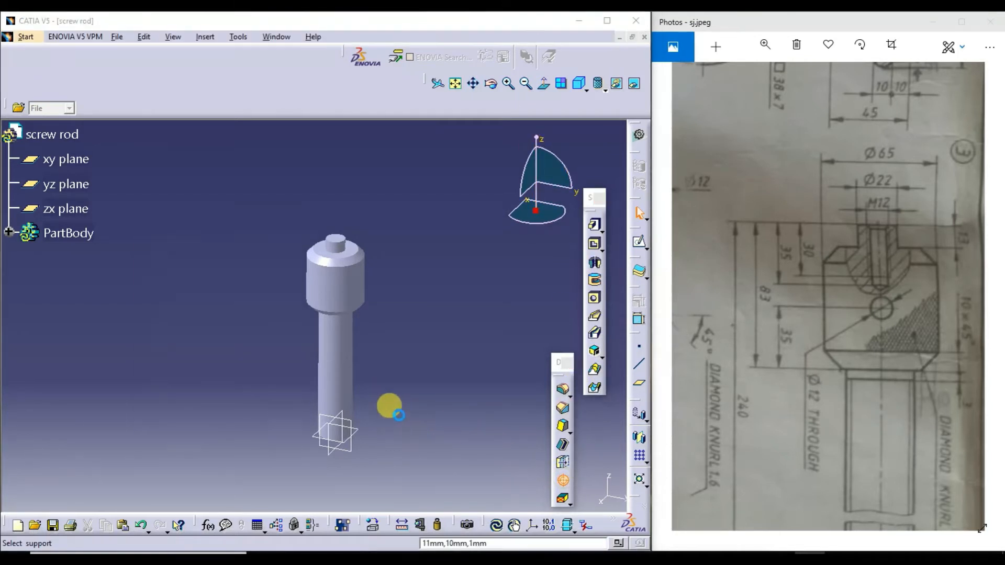
{"action": "left_click_drag", "start_coordinate": [284, 177], "coordinate": [606, 62]}
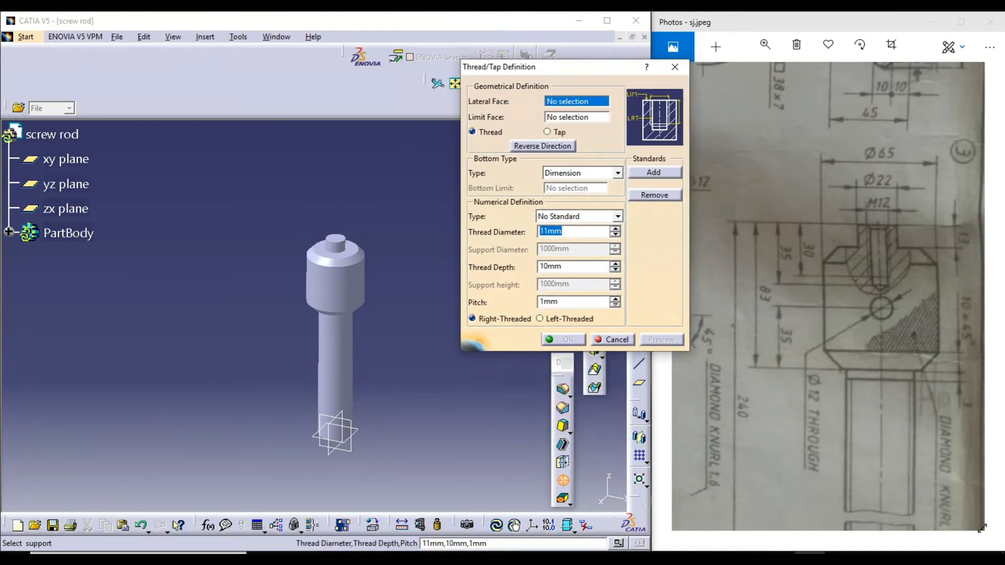
{"action": "left_click_drag", "start_coordinate": [501, 69], "coordinate": [513, 151]}
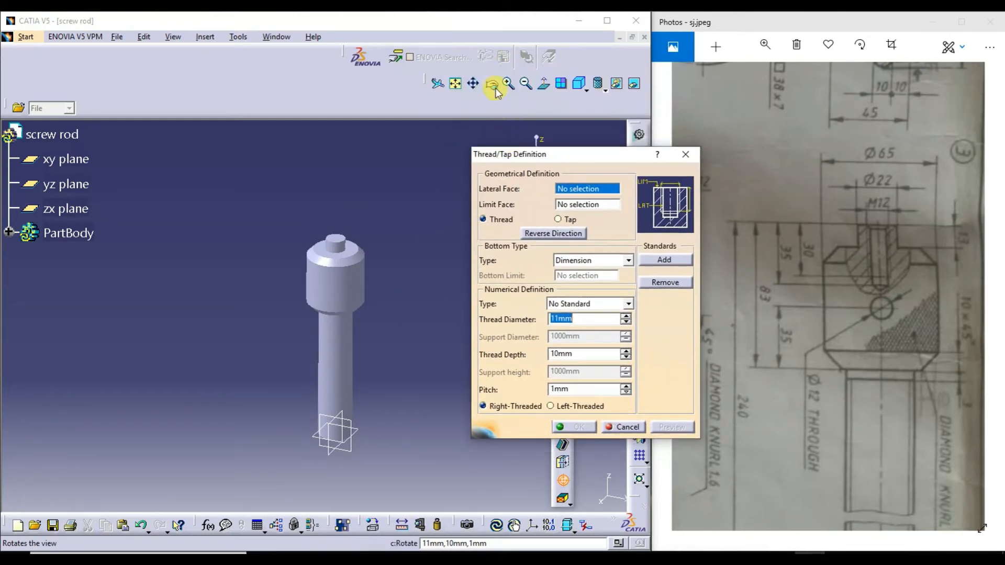
{"action": "left_click", "coordinate": [493, 84]}
{"action": "left_click_drag", "start_coordinate": [406, 271], "coordinate": [202, 214]}
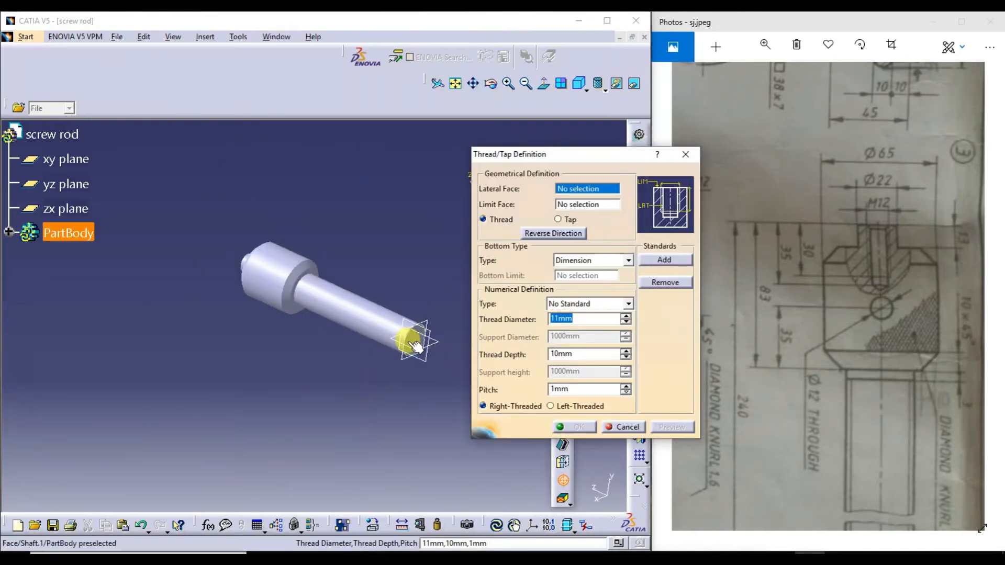
{"action": "left_click", "coordinate": [509, 82]}
{"action": "left_click", "coordinate": [506, 80]}
{"action": "left_click", "coordinate": [492, 83]}
{"action": "left_click_drag", "start_coordinate": [398, 209], "coordinate": [283, 231]}
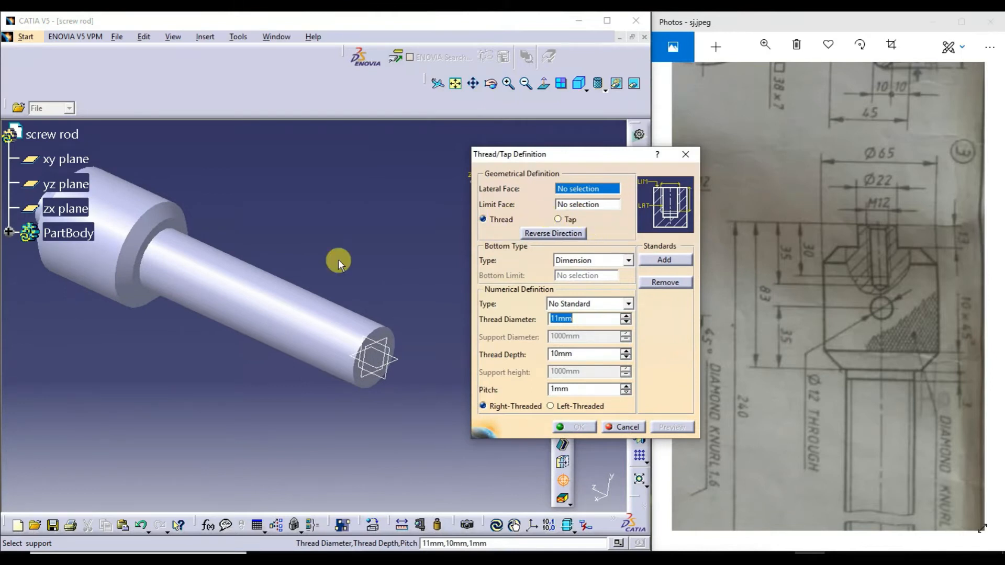
{"action": "left_click", "coordinate": [291, 309]}
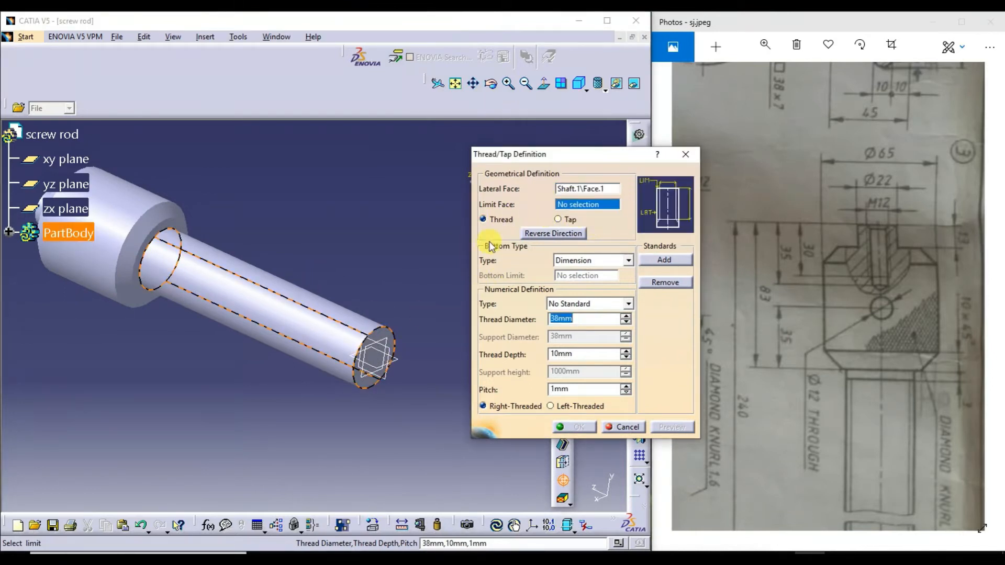
{"action": "left_click", "coordinate": [388, 336]}
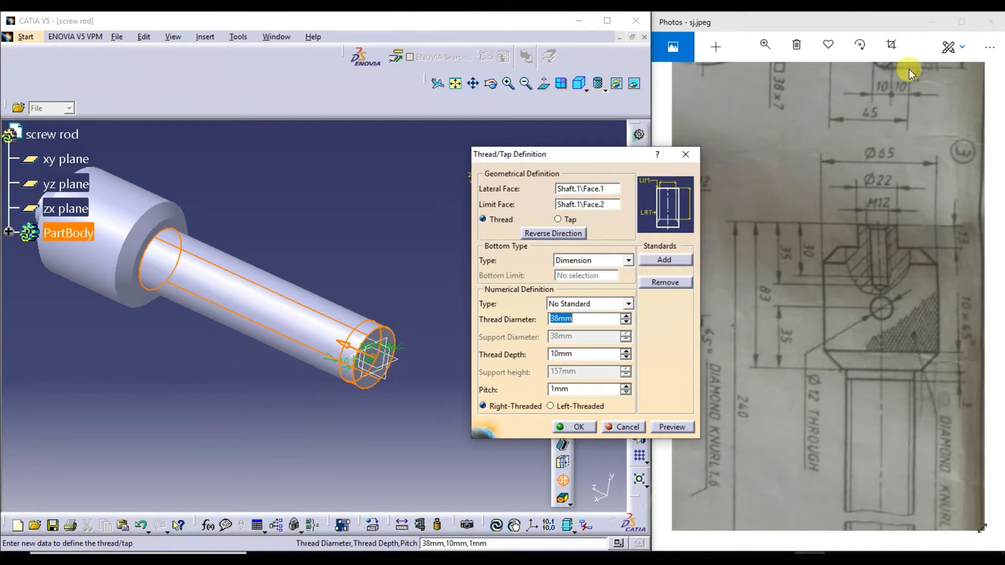
Consult the screw rod's thread callout on the drawing and reverse the thread's direction arrow at the rod end.
{"action": "left_click", "coordinate": [854, 288]}
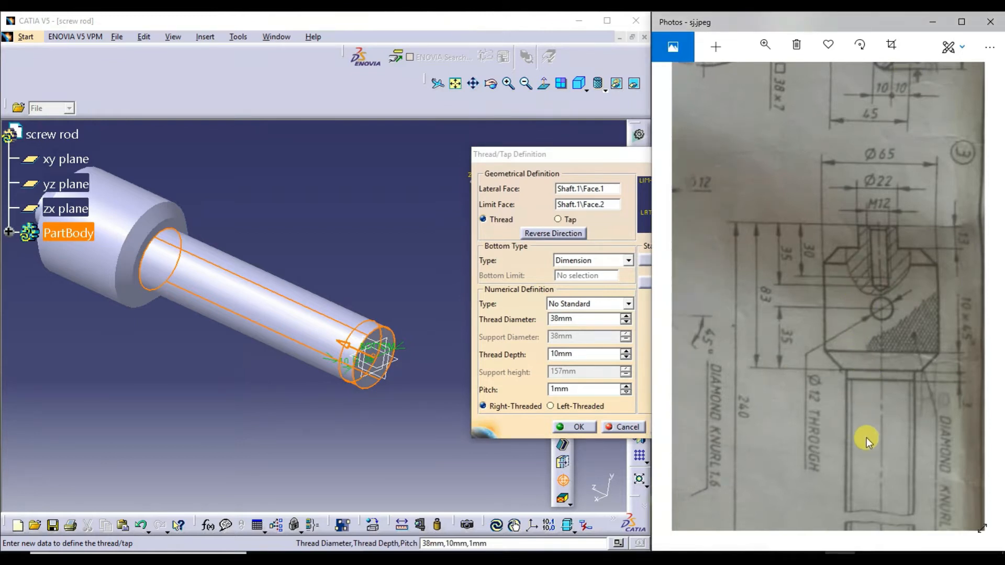
{"action": "scroll", "coordinate": [866, 438], "scroll_direction": "down", "scroll_amount": 5}
{"action": "left_click_drag", "start_coordinate": [875, 466], "coordinate": [826, 341]}
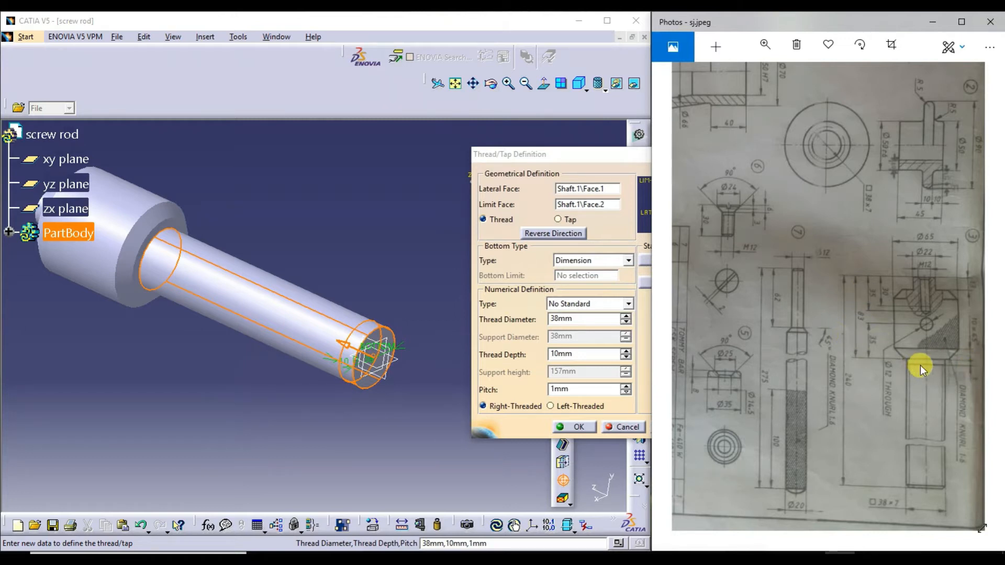
{"action": "left_click_drag", "start_coordinate": [929, 364], "coordinate": [928, 372]}
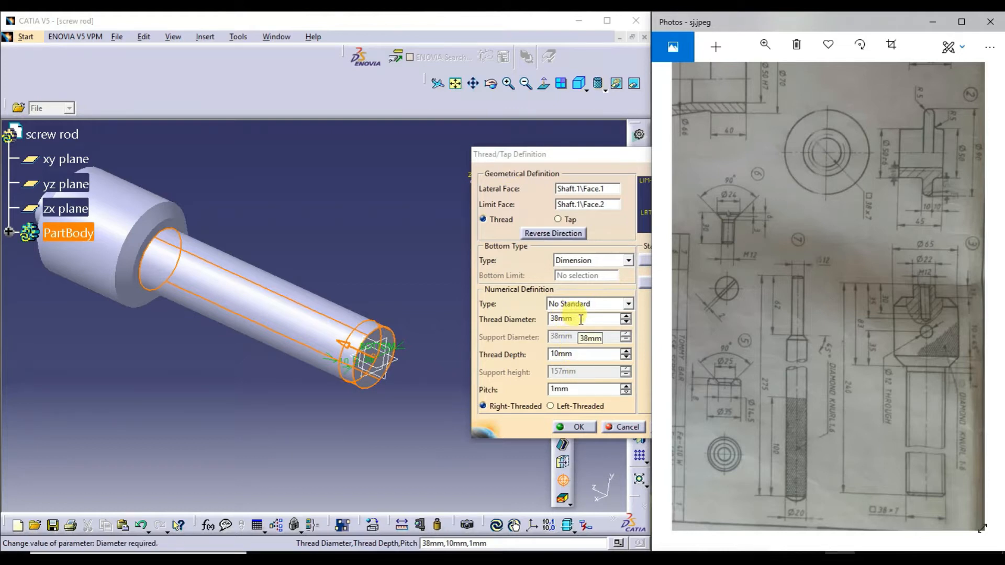
{"action": "double_click", "coordinate": [584, 356]}
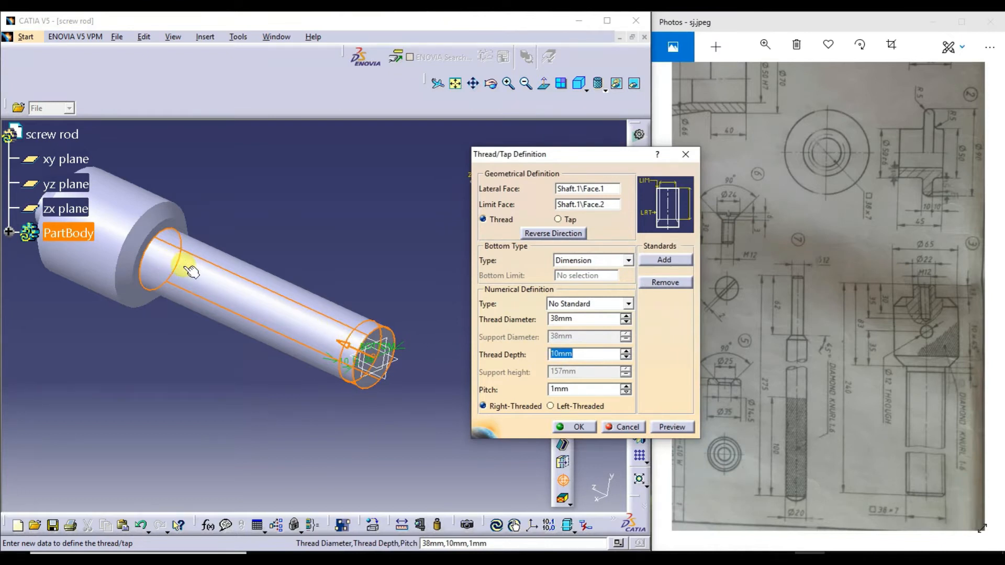
{"action": "left_click", "coordinate": [347, 346]}
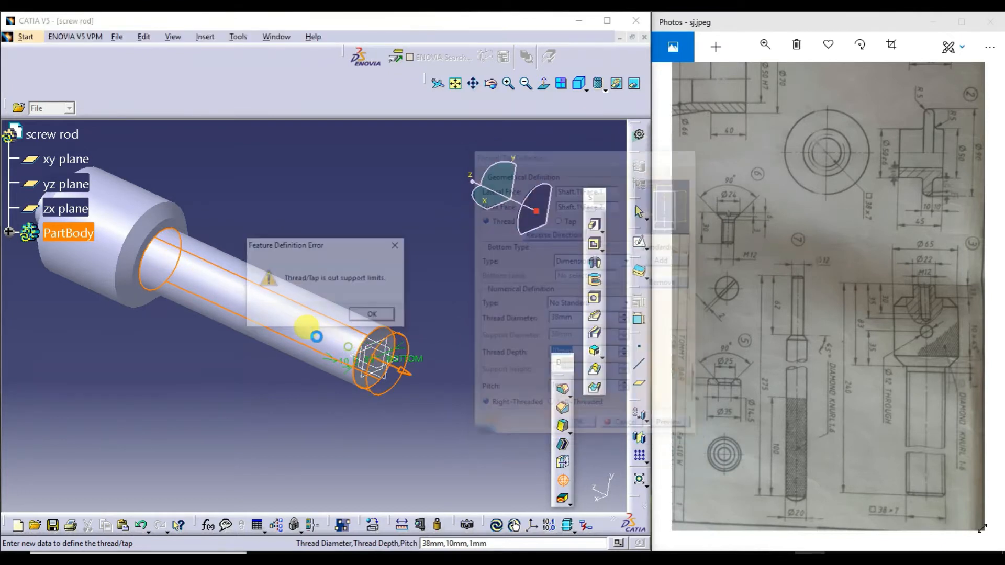
{"action": "left_click", "coordinate": [371, 318]}
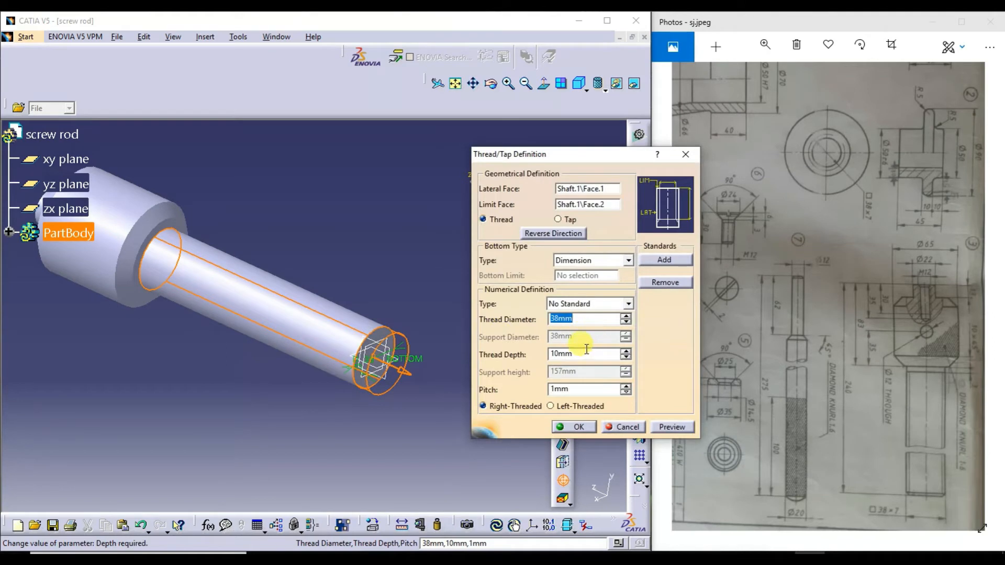
Set the thread depth to 240-83-3 mm and the pitch to 7 mm, and try to preview the thread.
{"action": "left_click", "coordinate": [580, 356]}
{"action": "left_click_drag", "start_coordinate": [579, 356], "coordinate": [551, 356]}
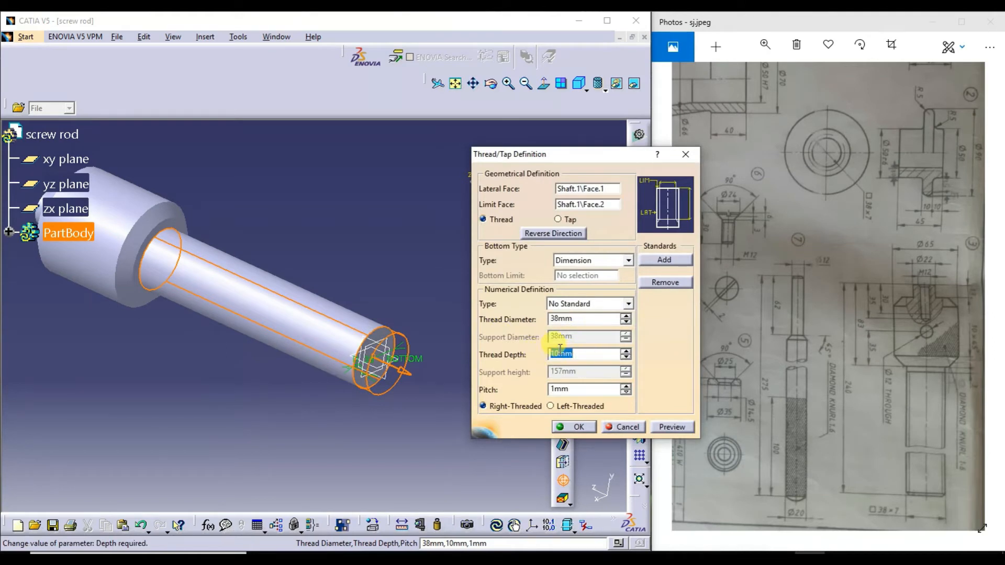
{"action": "type", "text": "24"}
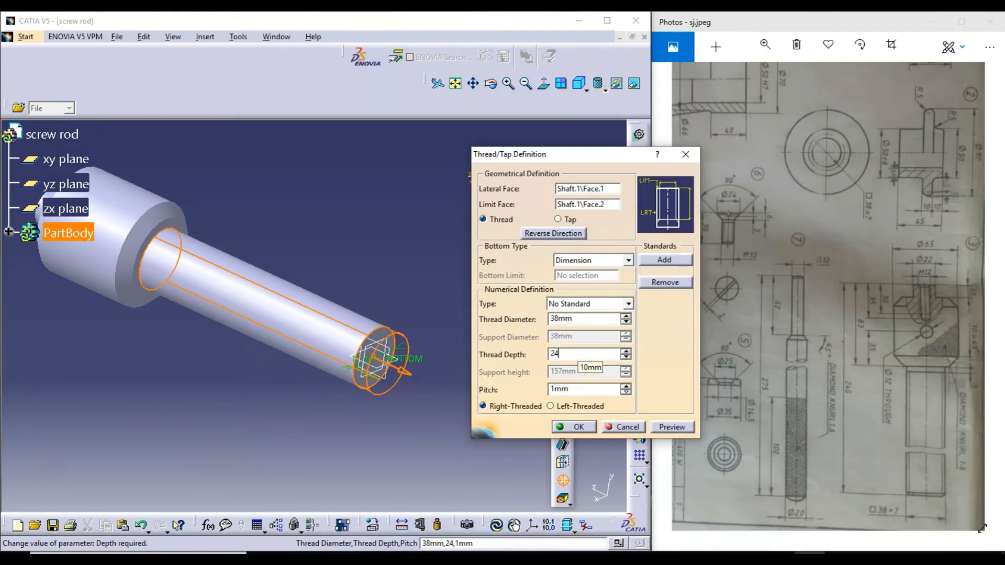
{"action": "type", "text": "0-83-"}
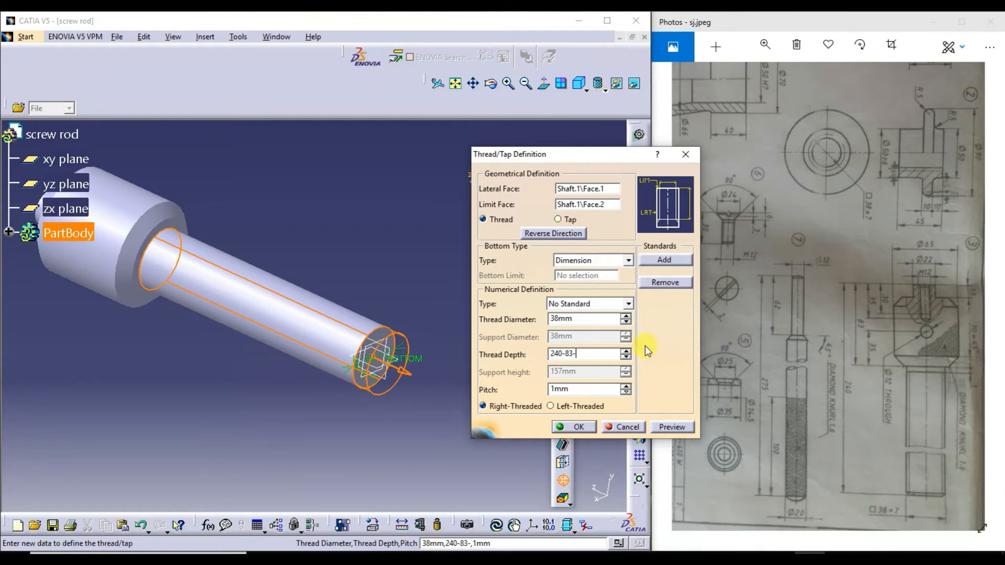
{"action": "type", "text": "3"}
{"action": "key", "text": "Tab"}
{"action": "type", "text": "7"}
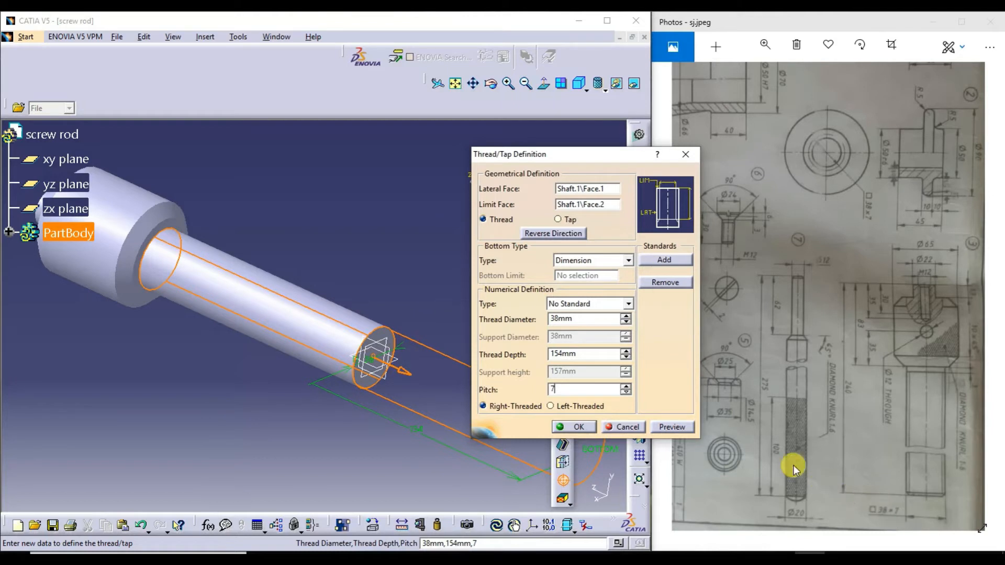
{"action": "left_click", "coordinate": [671, 428]}
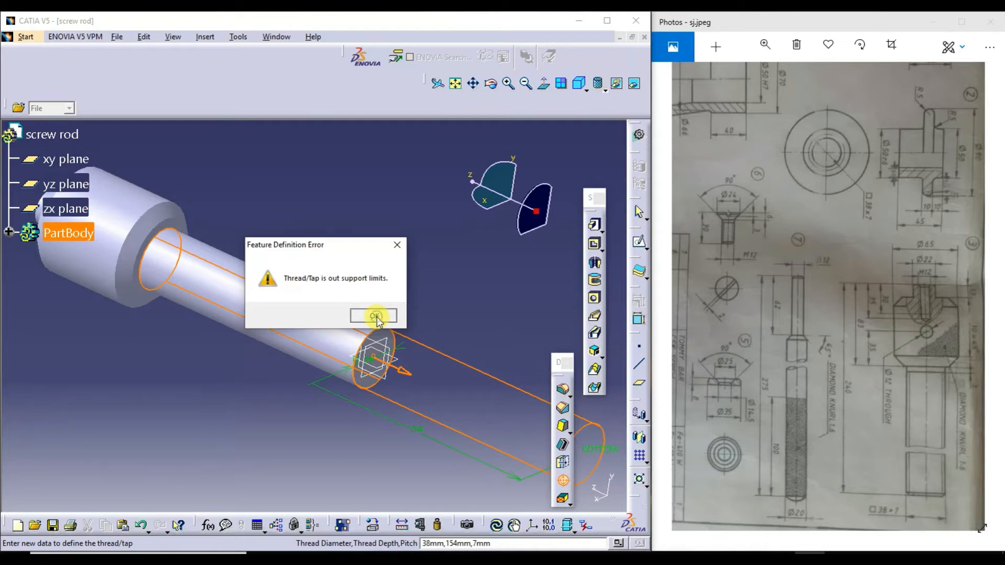
{"action": "left_click", "coordinate": [375, 315]}
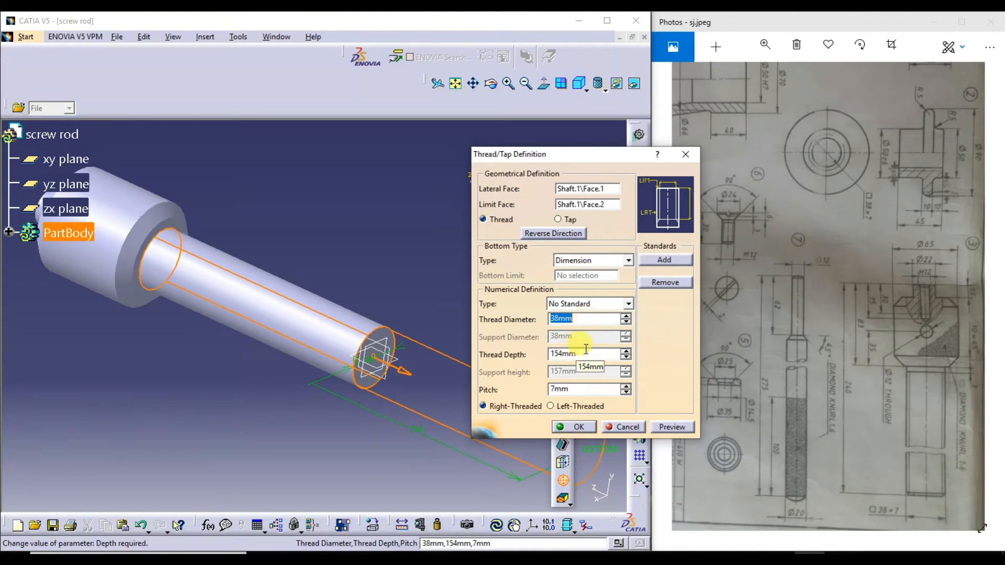
Try to preview the rod's thread with 38 mm diameter, 154 mm depth and 7 mm pitch.
{"action": "left_click", "coordinate": [594, 334]}
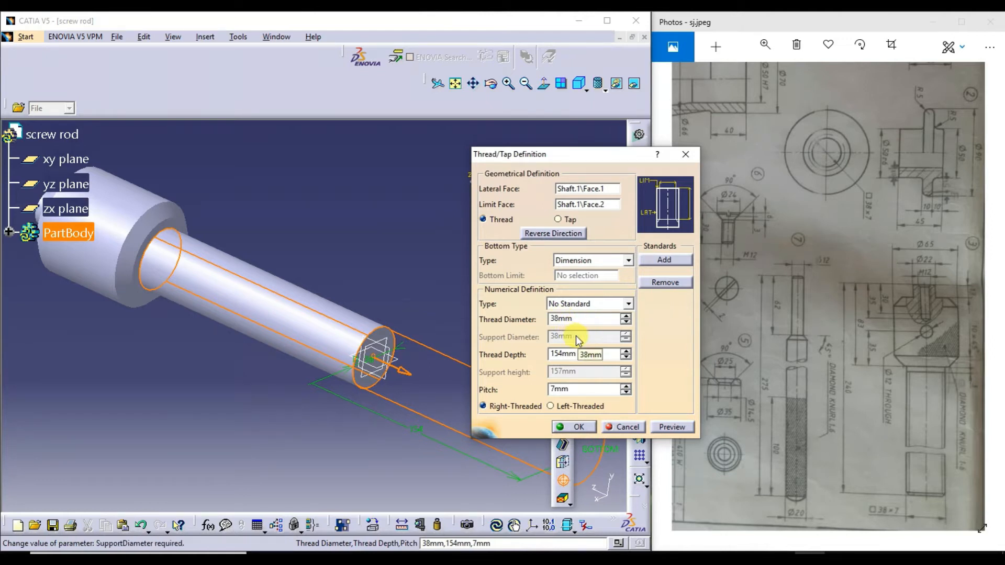
{"action": "left_click", "coordinate": [670, 427]}
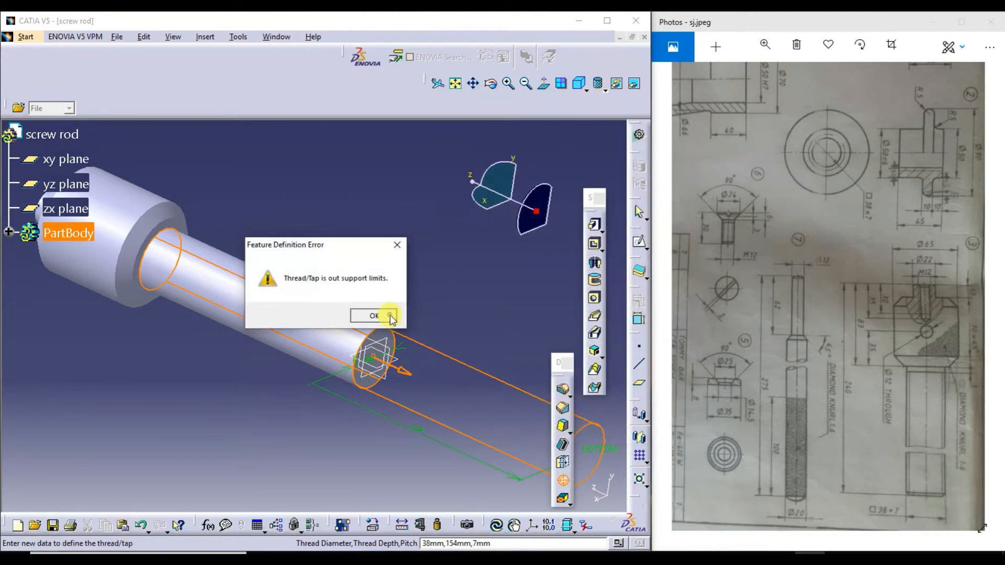
{"action": "left_click", "coordinate": [392, 318]}
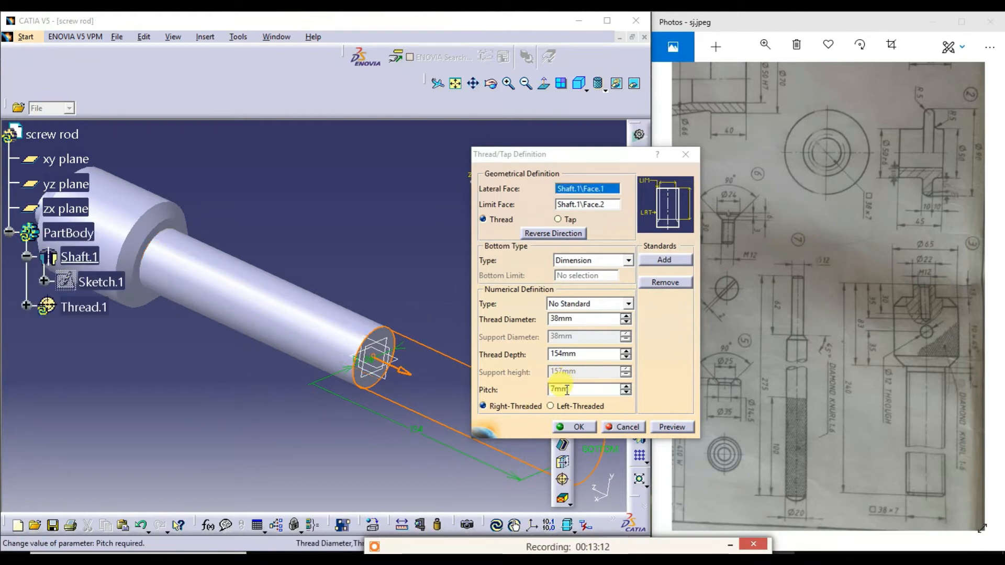
{"action": "left_click", "coordinate": [664, 427]}
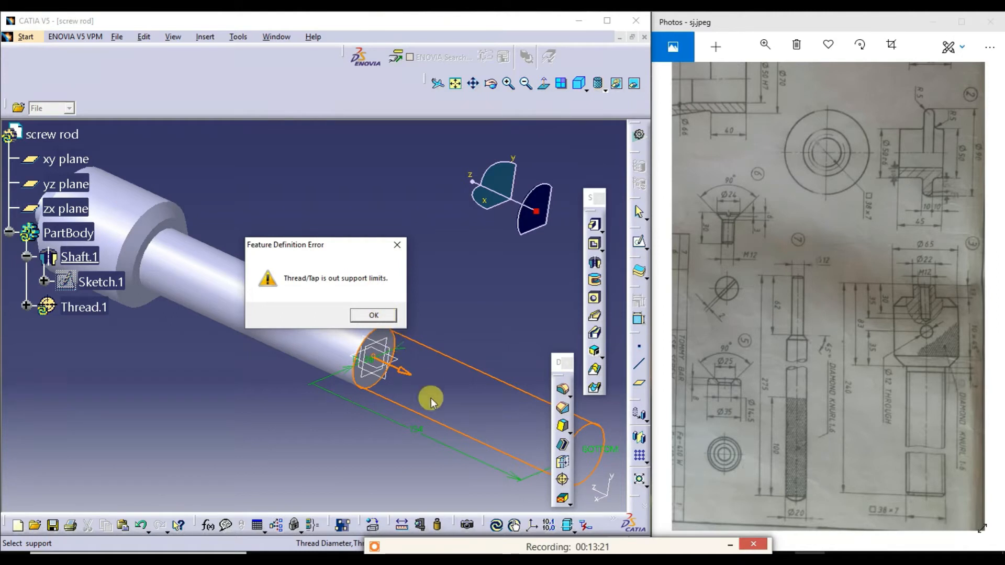
{"action": "left_click", "coordinate": [376, 314]}
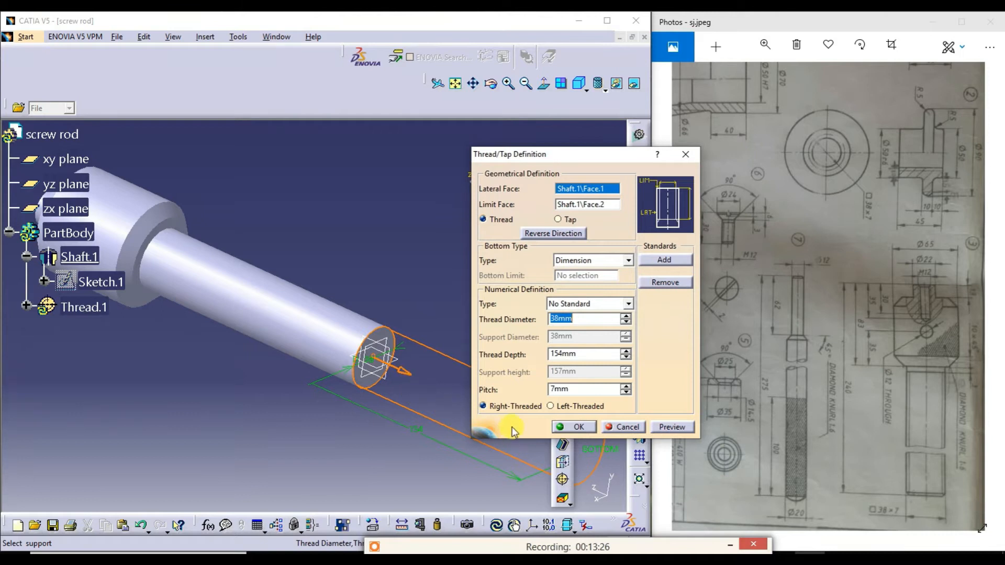
Reverse the thread direction so it runs along the rod towards the head, and create the thread.
{"action": "left_click", "coordinate": [406, 379]}
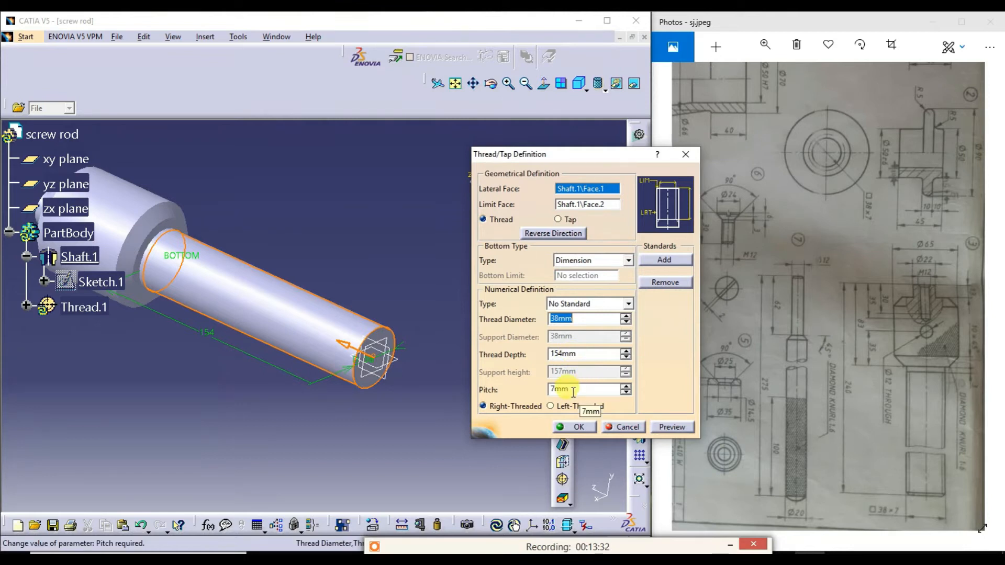
{"action": "left_click", "coordinate": [671, 428]}
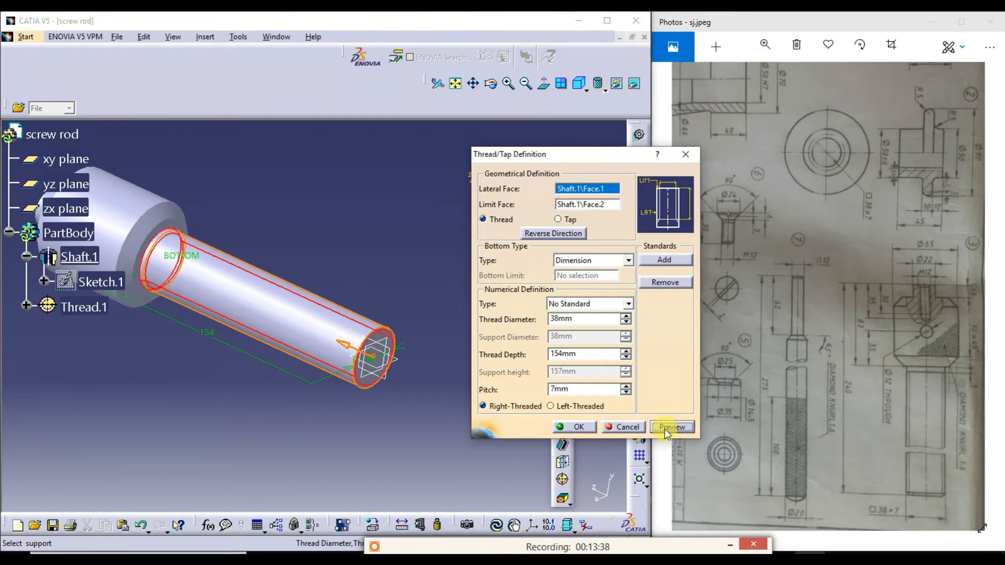
{"action": "left_click", "coordinate": [580, 427]}
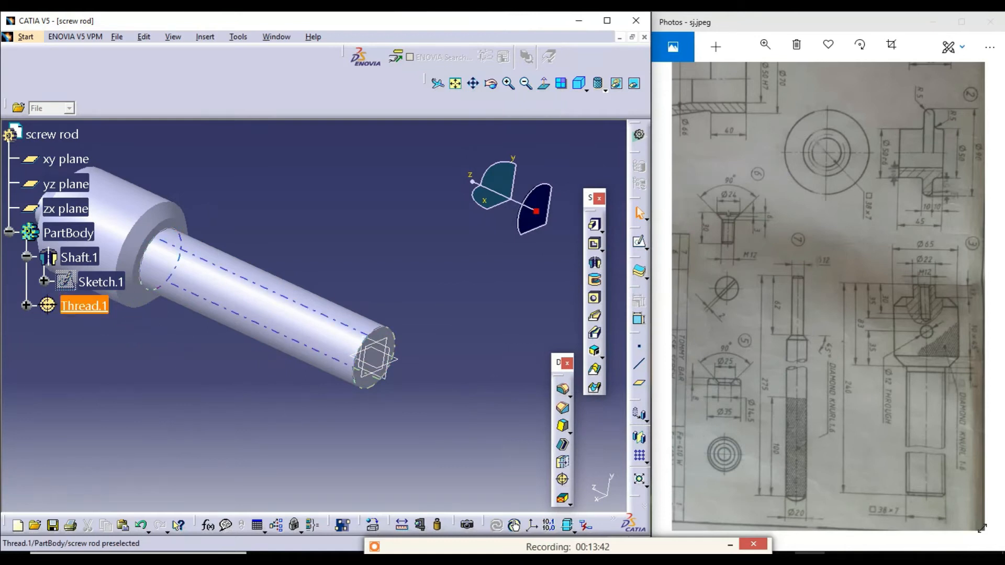
{"action": "left_click", "coordinate": [26, 305]}
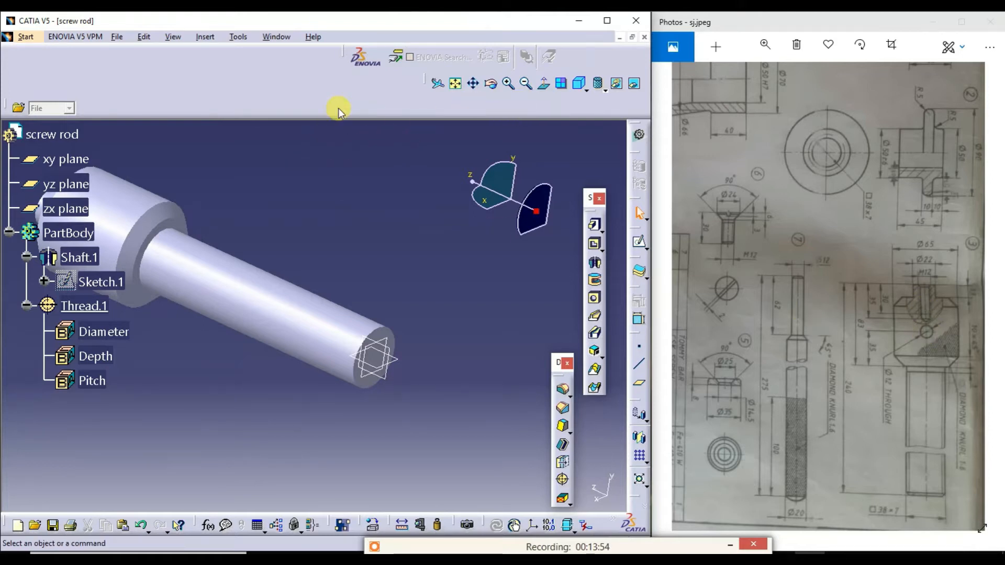
{"action": "left_click", "coordinate": [491, 83]}
{"action": "left_click_drag", "start_coordinate": [221, 160], "coordinate": [437, 338]}
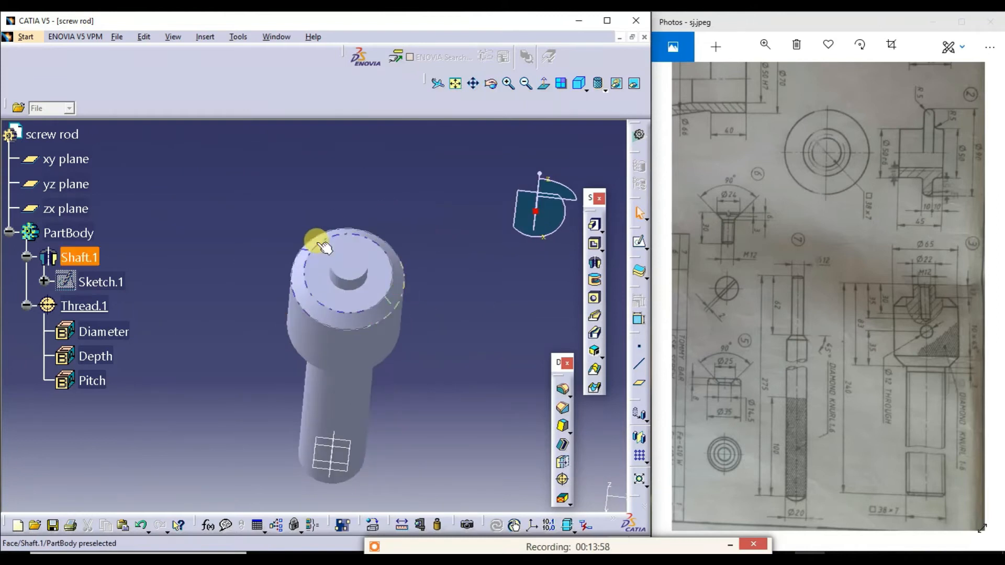
{"action": "left_click", "coordinate": [348, 261]}
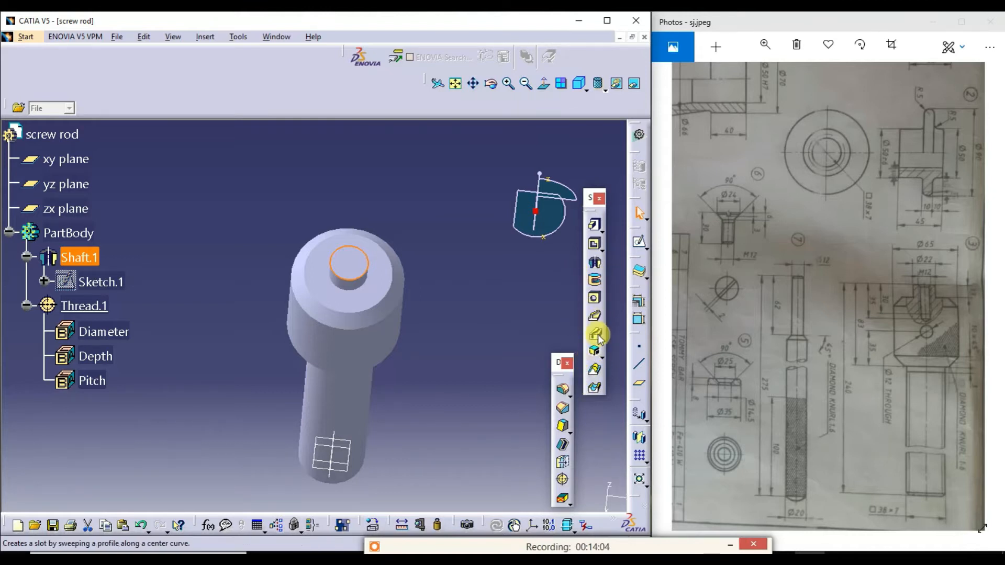
{"action": "left_click", "coordinate": [563, 481]}
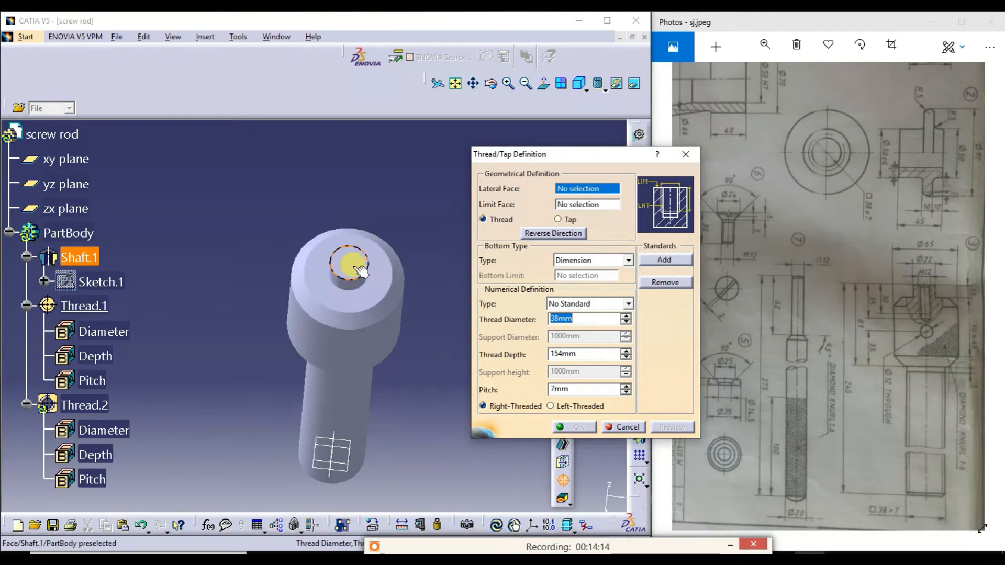
{"action": "left_click", "coordinate": [363, 288]}
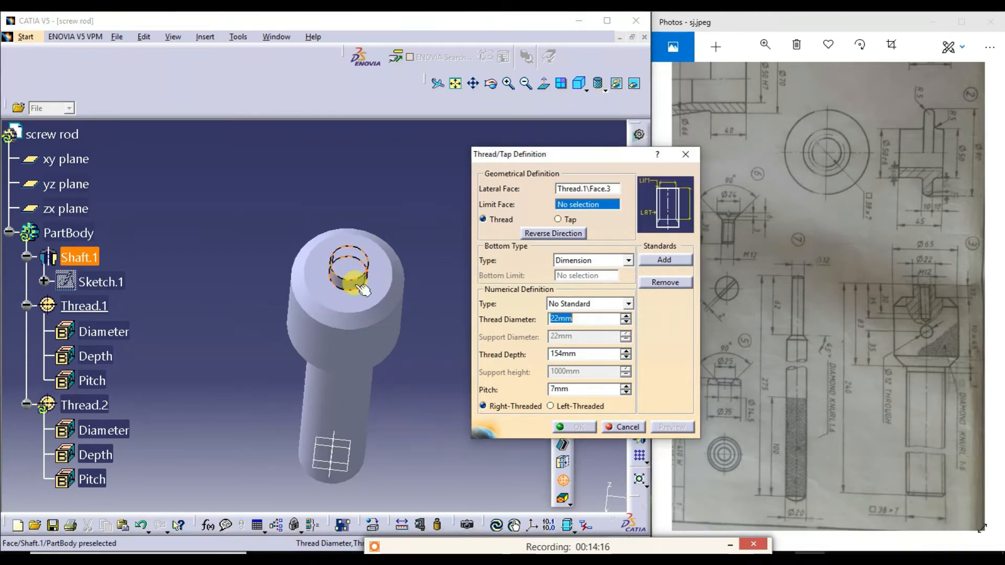
{"action": "left_click", "coordinate": [346, 266]}
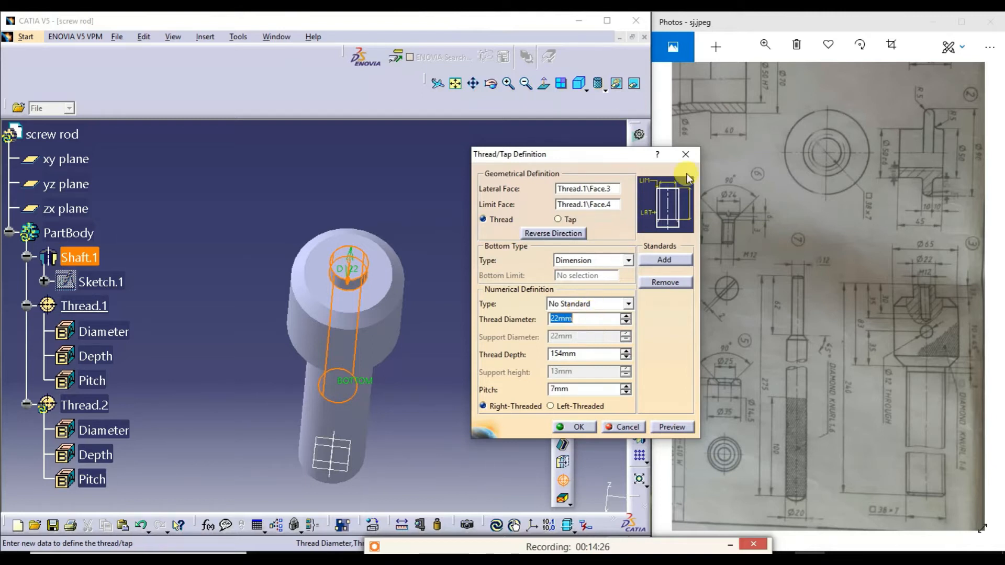
{"action": "left_click", "coordinate": [686, 153]}
{"action": "left_click", "coordinate": [438, 260]}
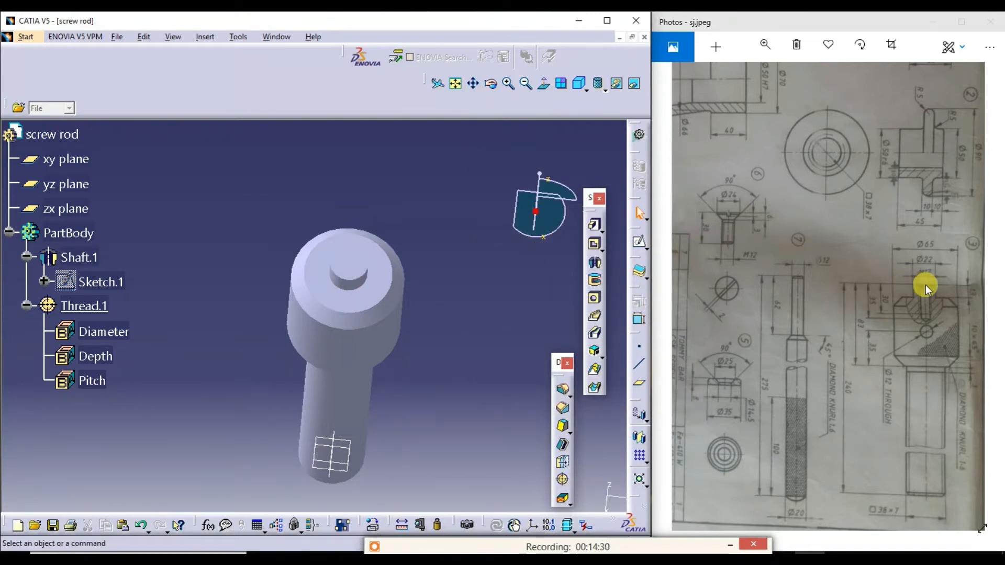
Consult the M12 hole callout on the drawing, start a hole on the small boss's end face and check its positioning sketch.
{"action": "scroll", "coordinate": [911, 304], "scroll_direction": "up", "scroll_amount": 2, "text": "ctrl"}
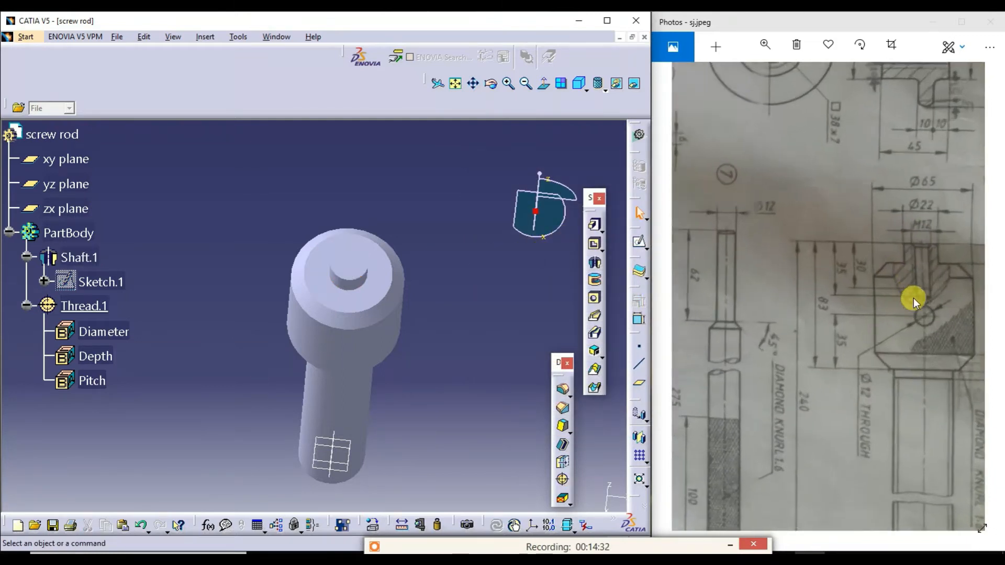
{"action": "scroll", "coordinate": [913, 298], "scroll_direction": "up", "scroll_amount": 2, "text": "ctrl"}
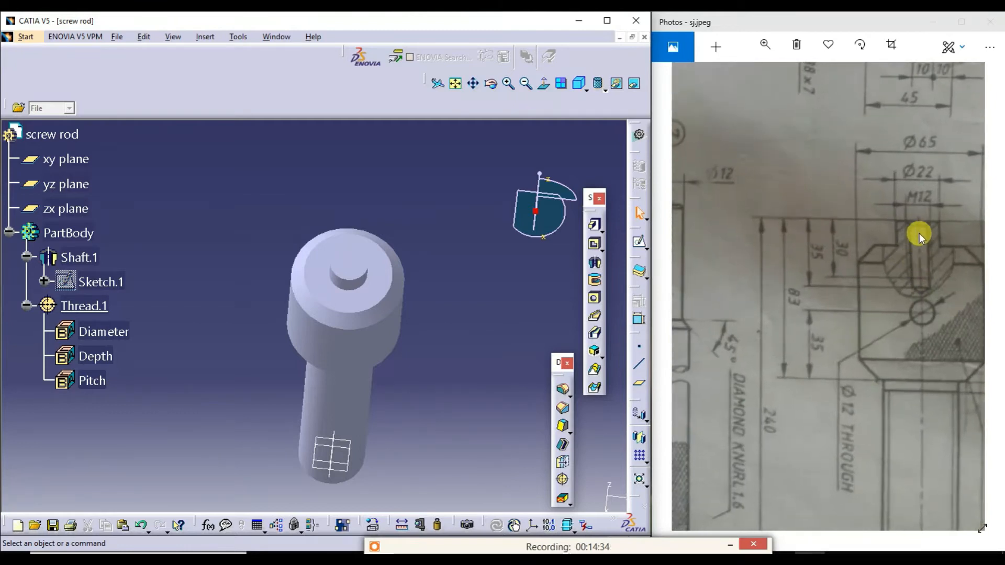
{"action": "left_click", "coordinate": [595, 300]}
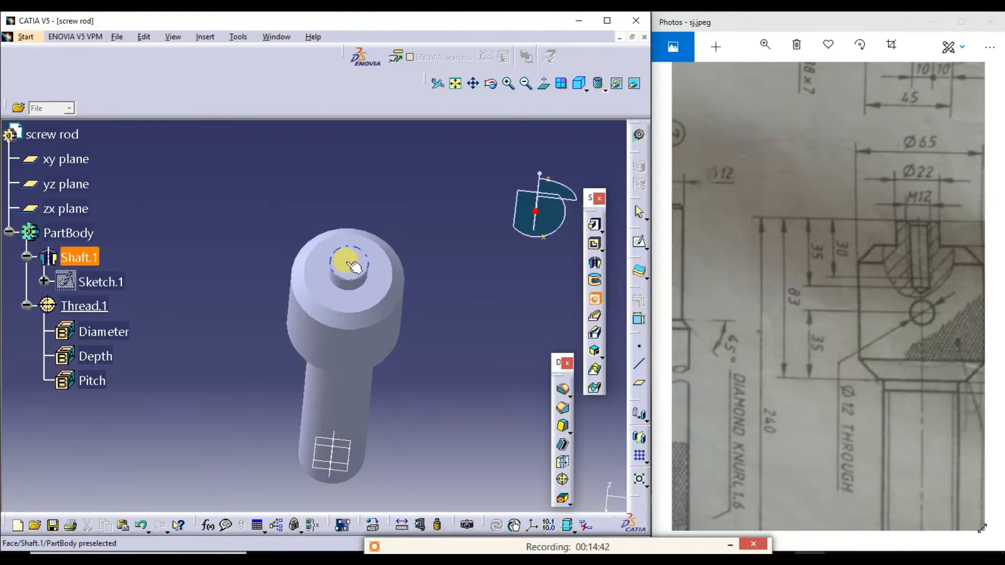
{"action": "left_click", "coordinate": [361, 272]}
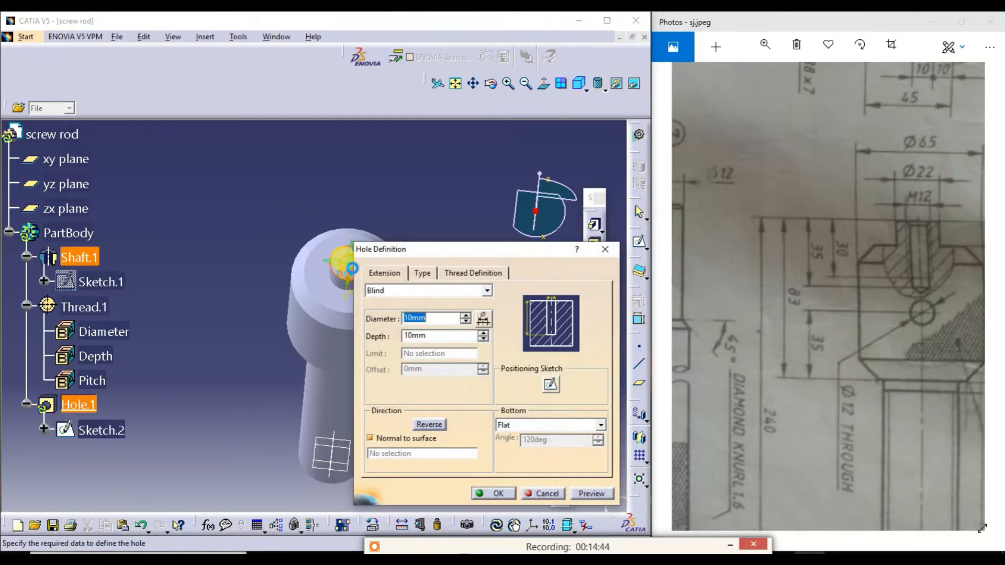
{"action": "left_click", "coordinate": [552, 384]}
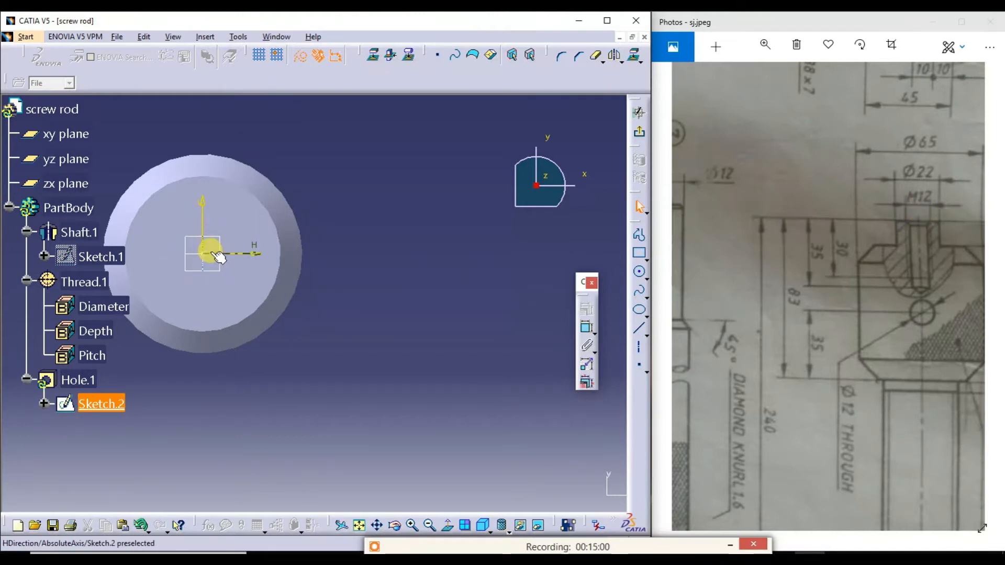
{"action": "left_click", "coordinate": [641, 140]}
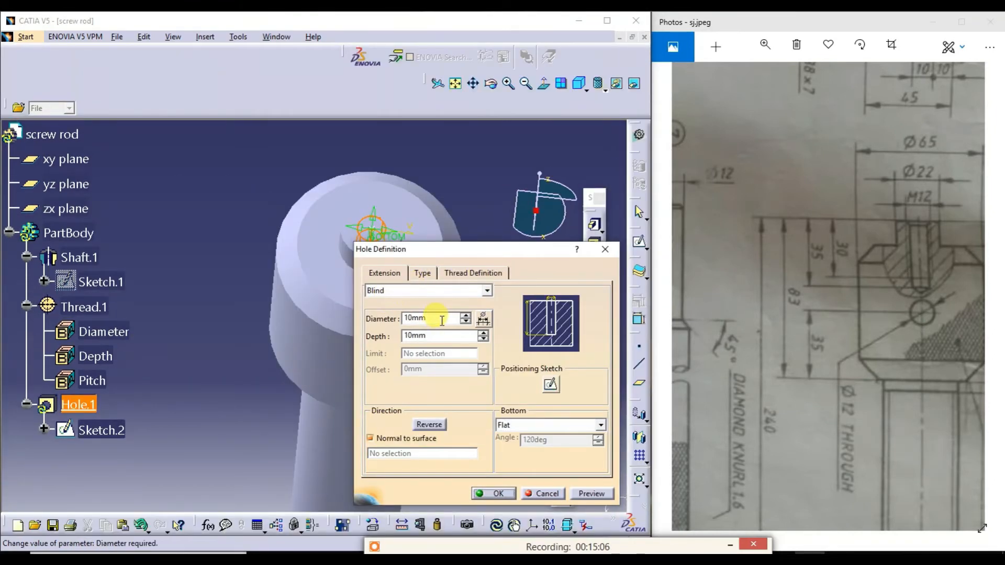
Set the blind hole's depth to 35 mm and its bottom shape to V-Bottom.
{"action": "double_click", "coordinate": [399, 318]}
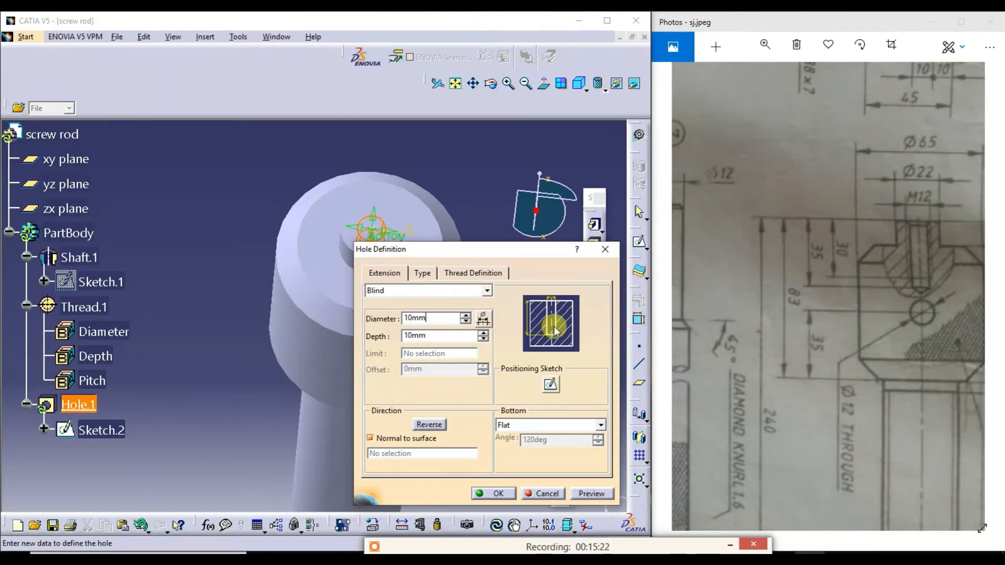
{"action": "double_click", "coordinate": [440, 336]}
{"action": "type", "text": "35"}
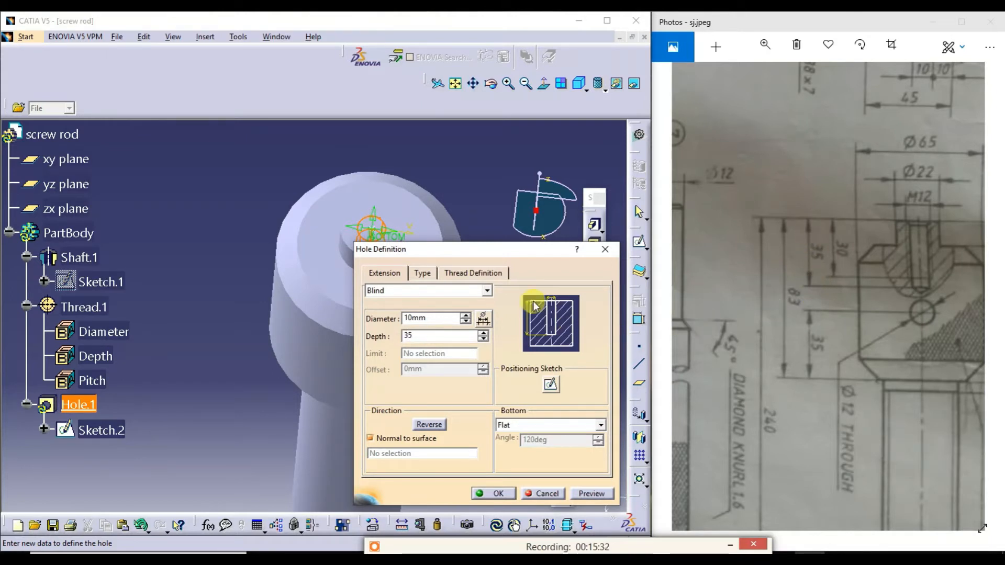
{"action": "left_click", "coordinate": [545, 424]}
{"action": "left_click", "coordinate": [530, 445]}
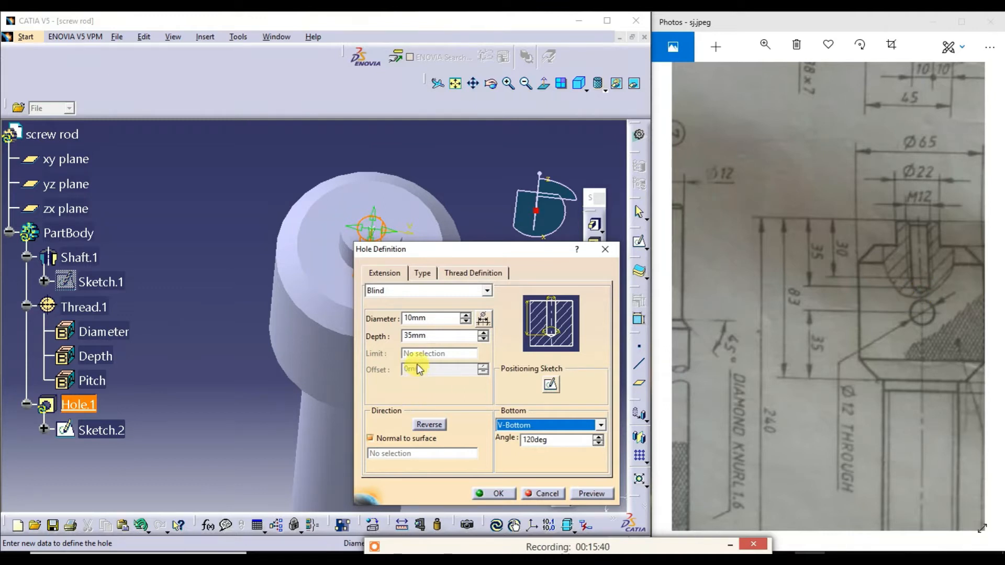
Make the hole Countersunk in Depth & Angle mode, keeping the 5 mm depth and 90 degree angle.
{"action": "left_click", "coordinate": [425, 275]}
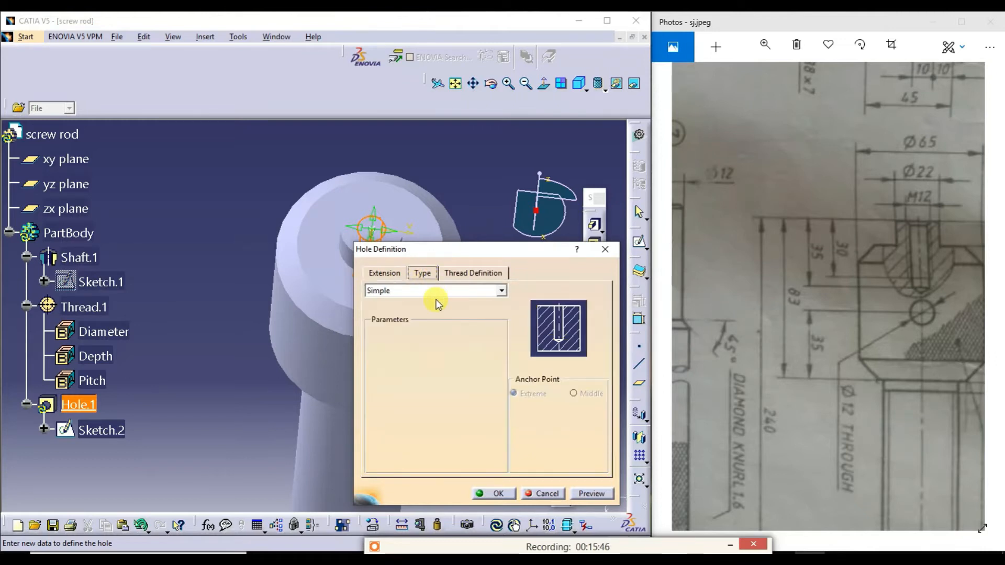
{"action": "left_click", "coordinate": [442, 289]}
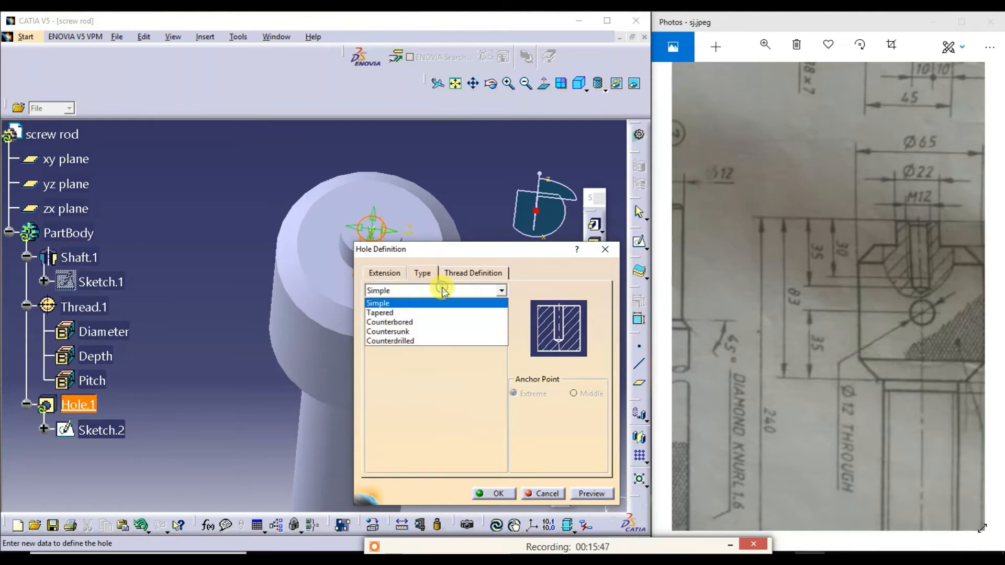
{"action": "left_click", "coordinate": [403, 332]}
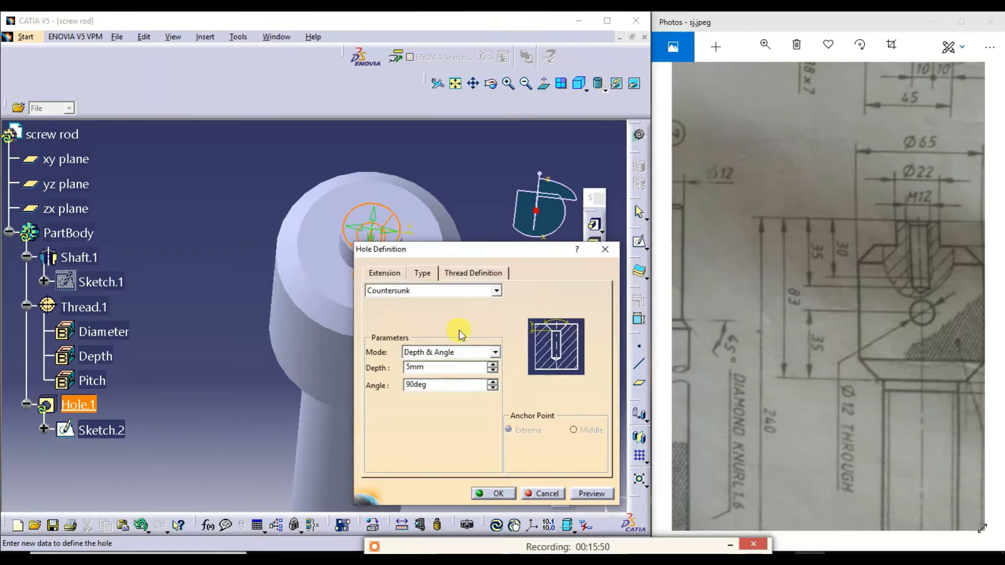
{"action": "left_click", "coordinate": [443, 354]}
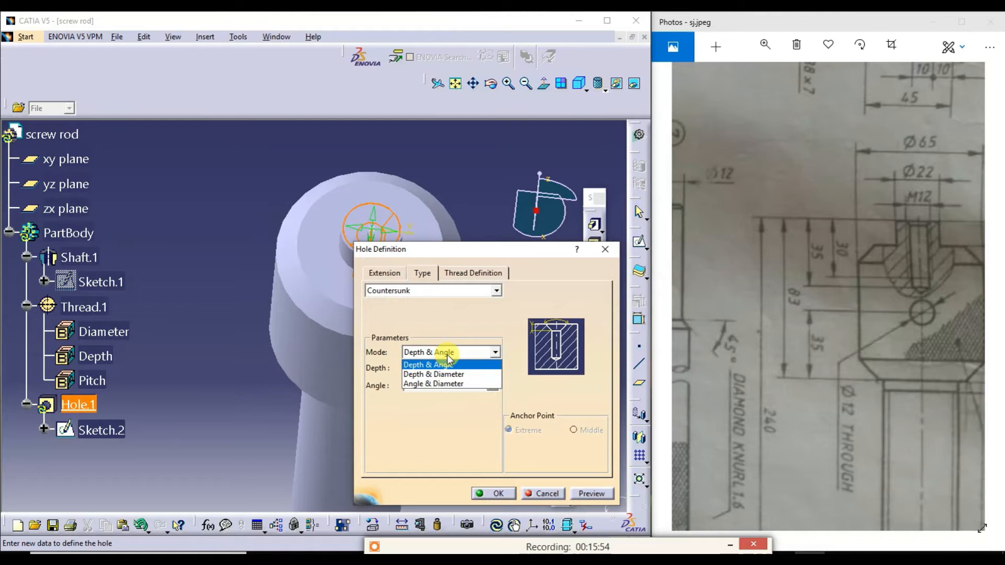
{"action": "left_click", "coordinate": [446, 356]}
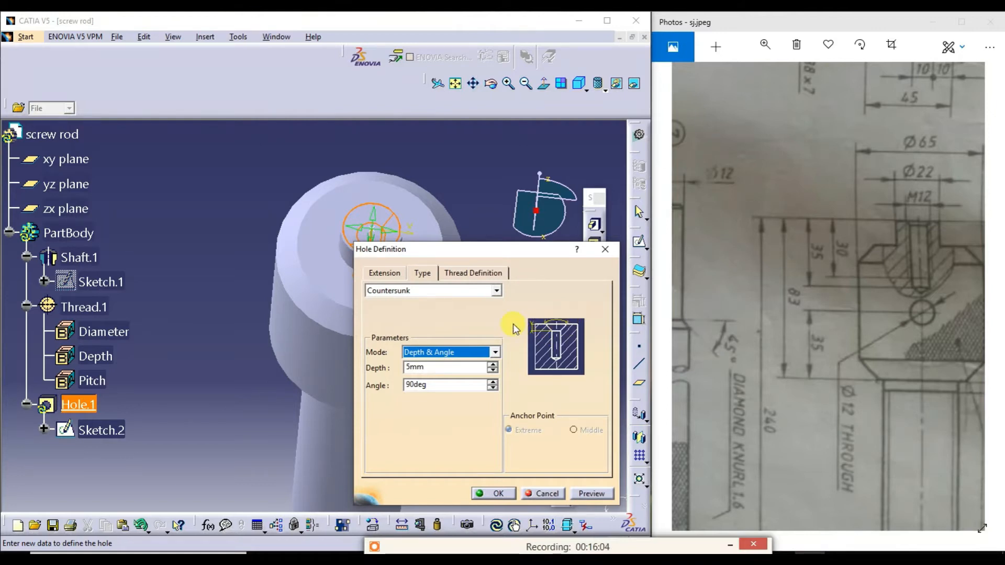
{"action": "left_click_drag", "start_coordinate": [441, 368], "coordinate": [411, 367]}
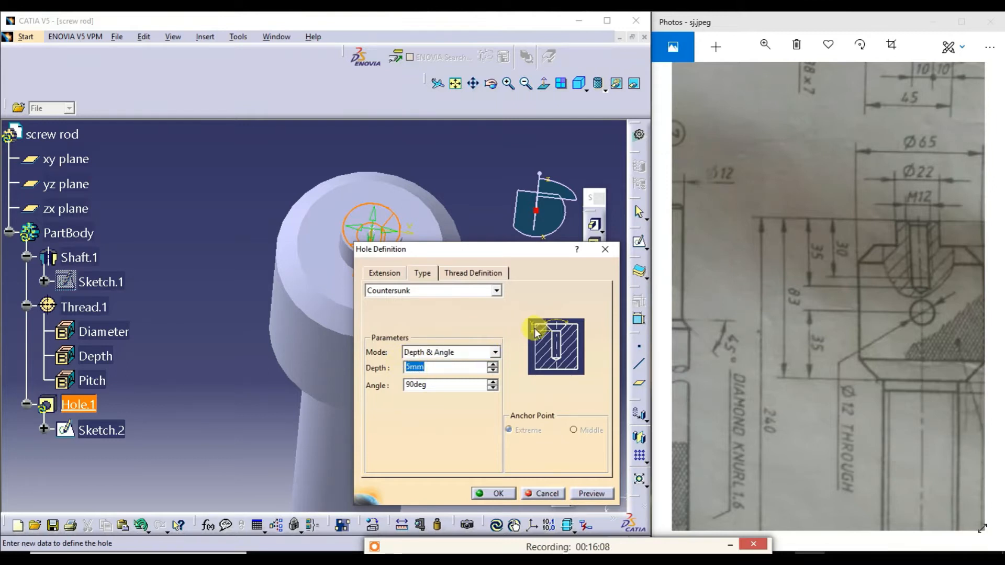
{"action": "left_click", "coordinate": [425, 386]}
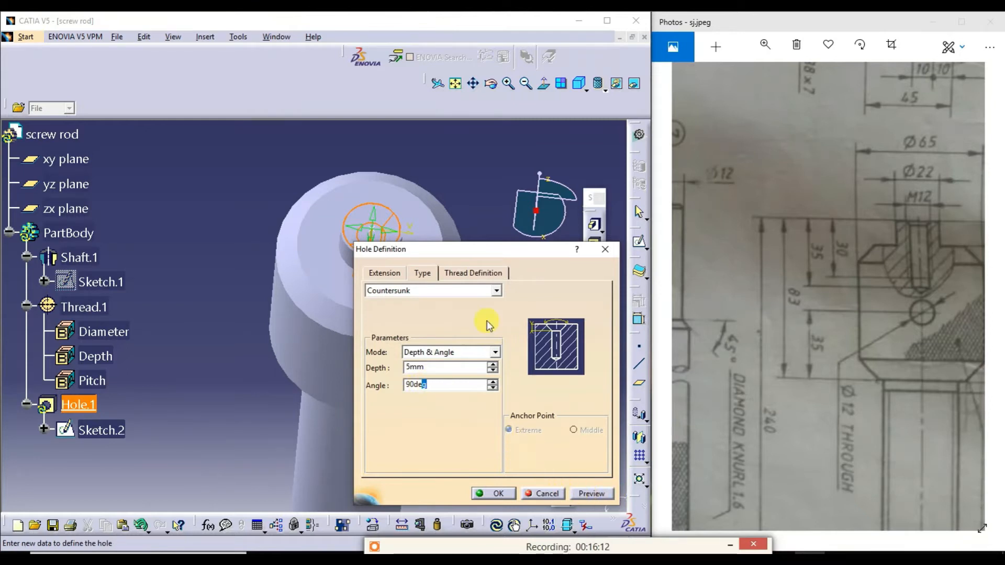
Make the hole threaded with a Dimension bottom type, using the Metric Thick Pitch standard and the M12 thread description.
{"action": "left_click", "coordinate": [472, 273]}
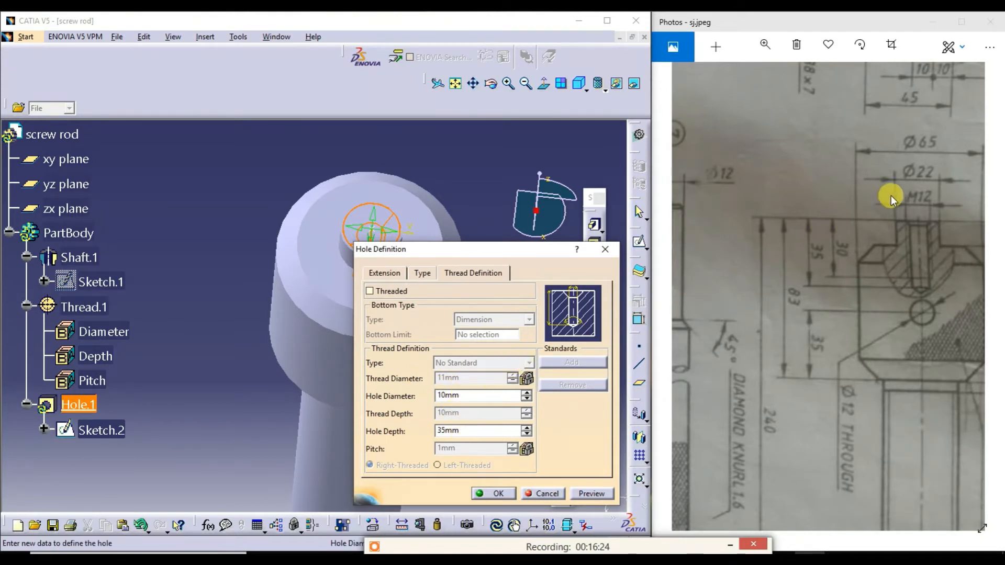
{"action": "left_click", "coordinate": [391, 291]}
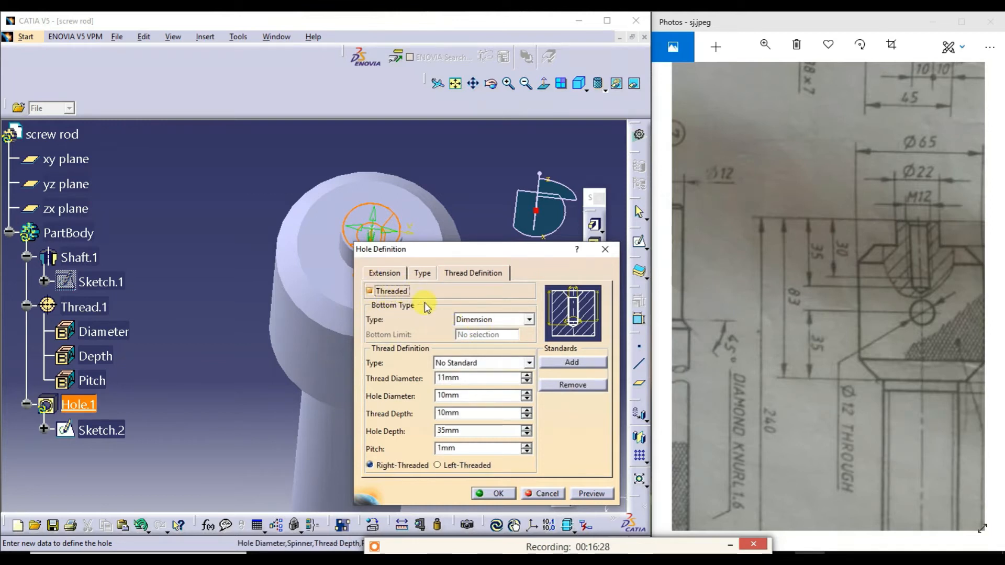
{"action": "left_click", "coordinate": [510, 320]}
{"action": "left_click", "coordinate": [513, 328]}
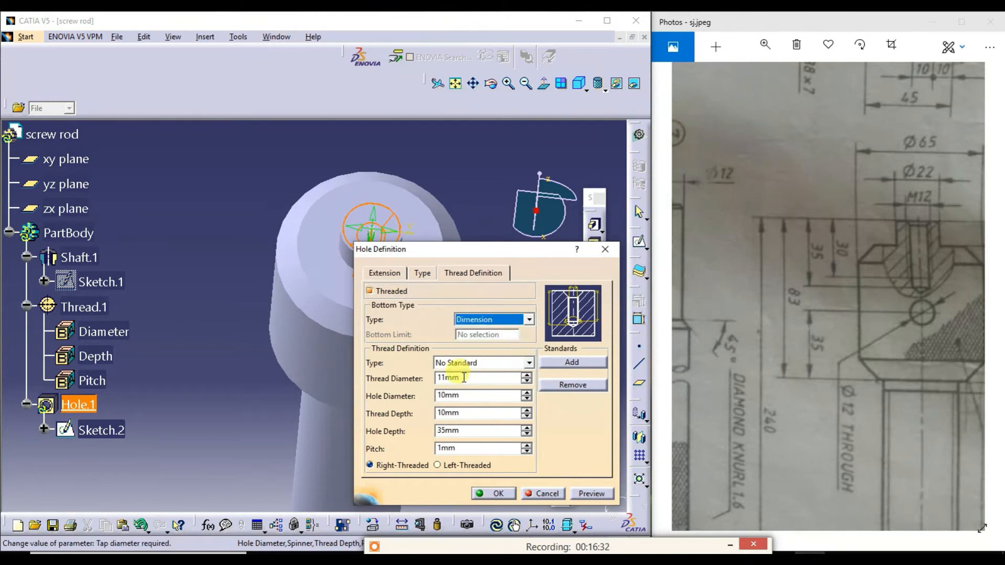
{"action": "left_click", "coordinate": [476, 363]}
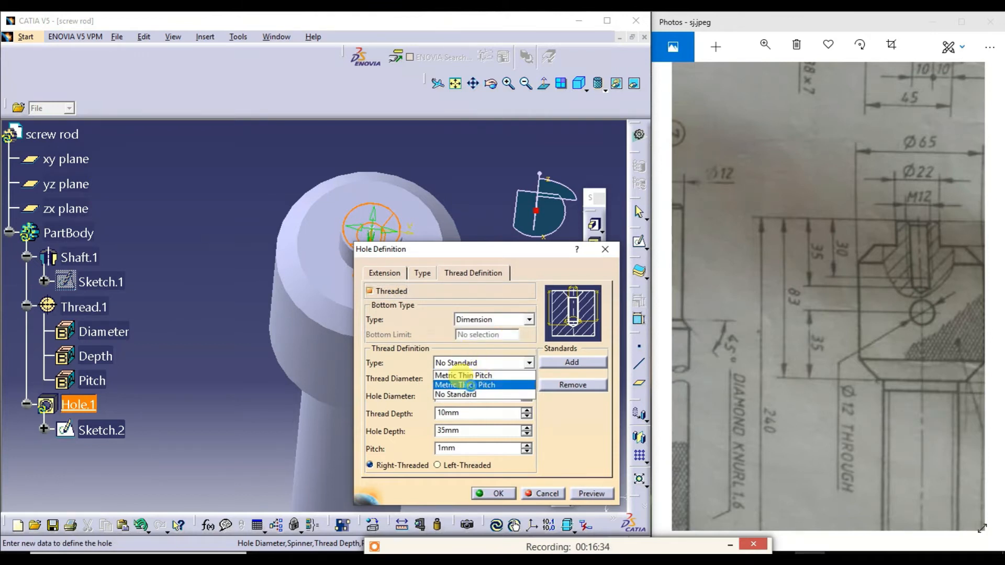
{"action": "left_click", "coordinate": [473, 386]}
{"action": "left_click", "coordinate": [479, 379]}
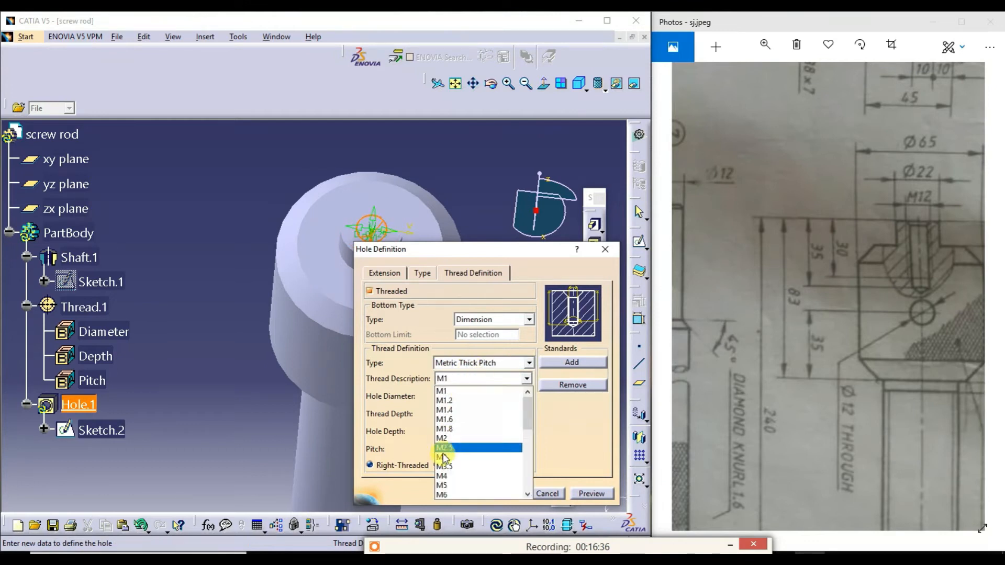
{"action": "scroll", "coordinate": [448, 474], "scroll_direction": "down", "scroll_amount": 3}
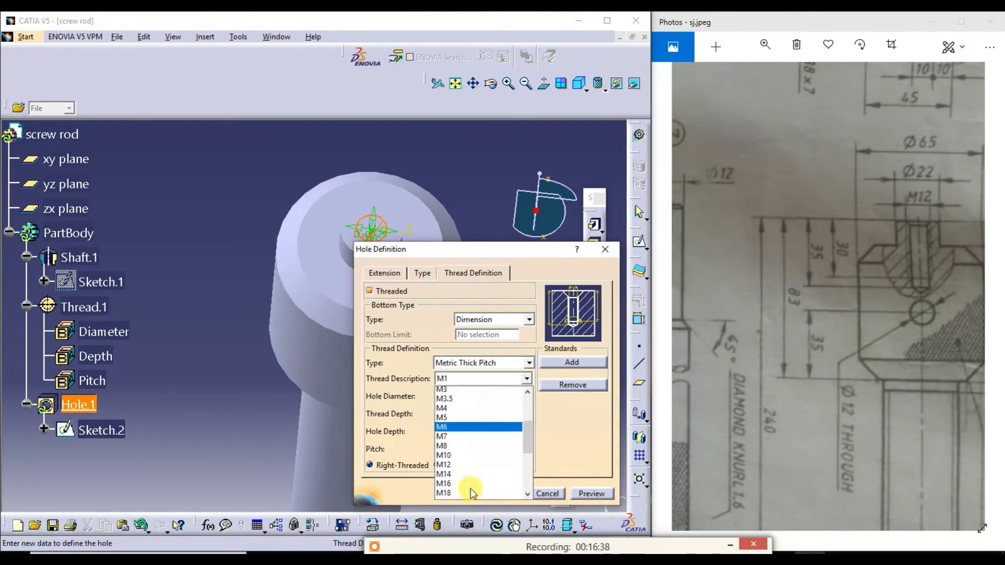
{"action": "left_click", "coordinate": [454, 449]}
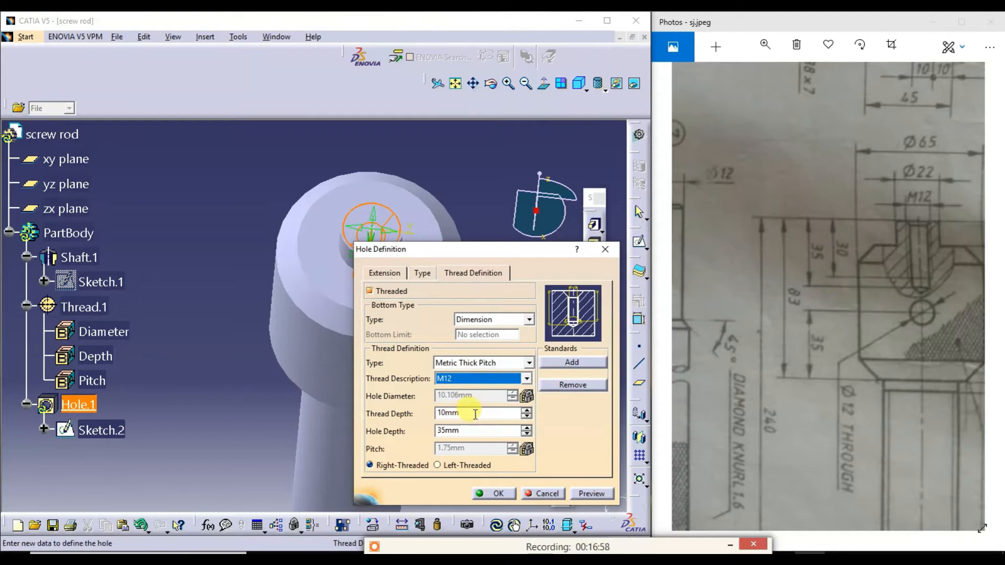
Set the hole's thread depth to 30 mm and preview the hole.
{"action": "left_click_drag", "start_coordinate": [474, 415], "coordinate": [422, 416]}
{"action": "type", "text": "30"}
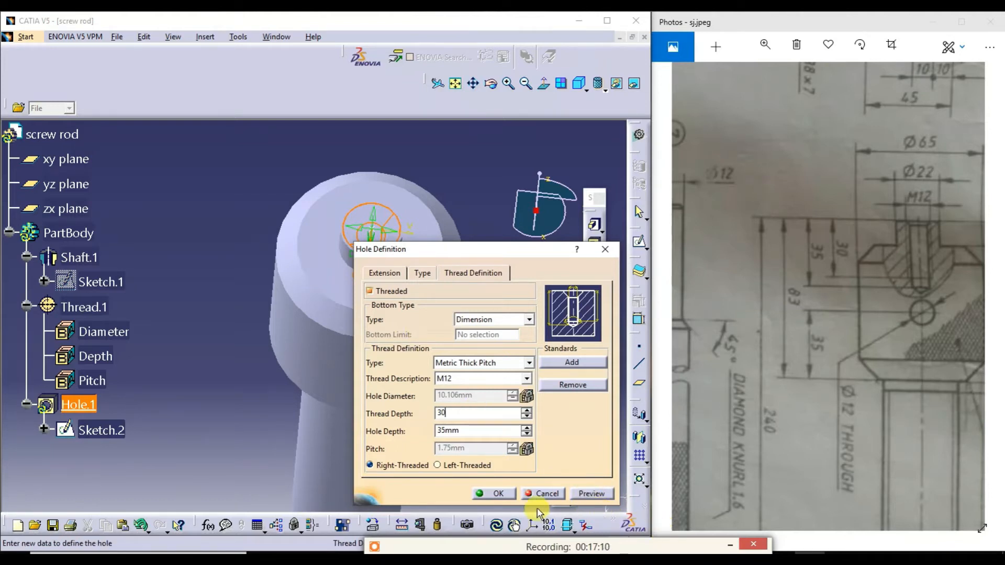
{"action": "left_click", "coordinate": [388, 274]}
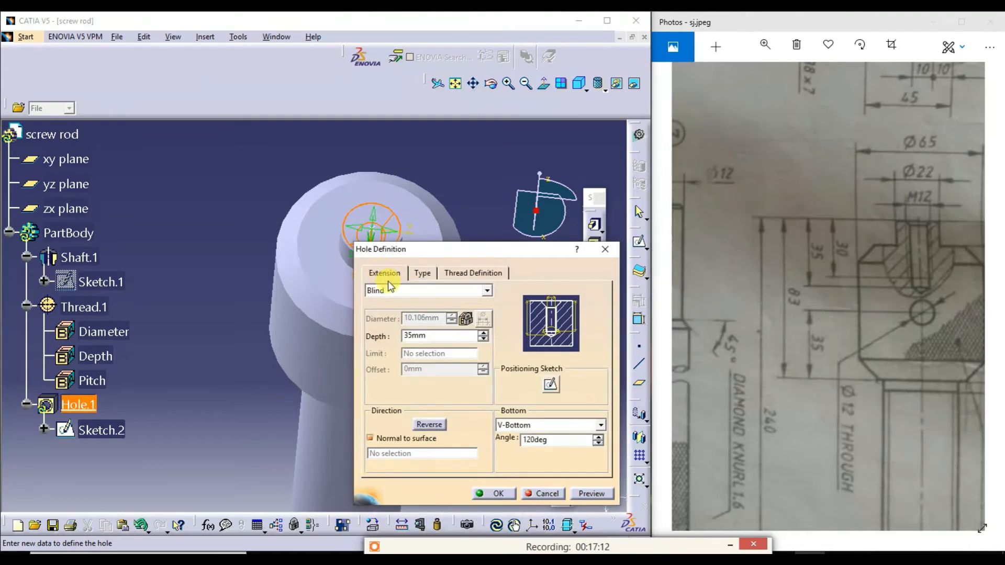
{"action": "left_click", "coordinate": [489, 278]}
{"action": "left_click", "coordinate": [582, 495]}
{"action": "left_click", "coordinate": [501, 494]}
Examine the hole preview on the boss against its depth, bottom and countersink settings.
{"action": "left_click_drag", "start_coordinate": [453, 249], "coordinate": [115, 204]}
{"action": "left_click", "coordinate": [491, 86]}
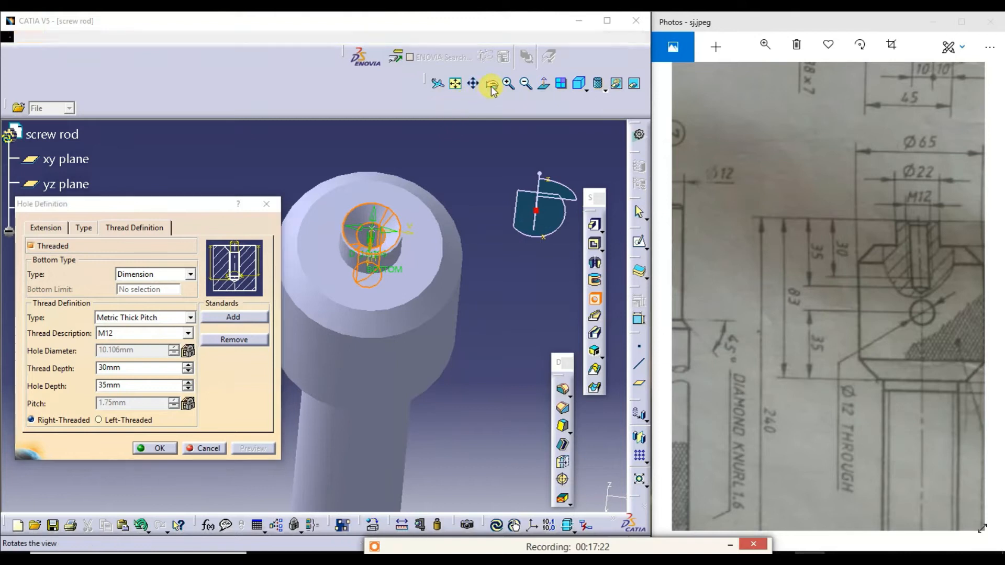
{"action": "left_click_drag", "start_coordinate": [379, 435], "coordinate": [460, 206]}
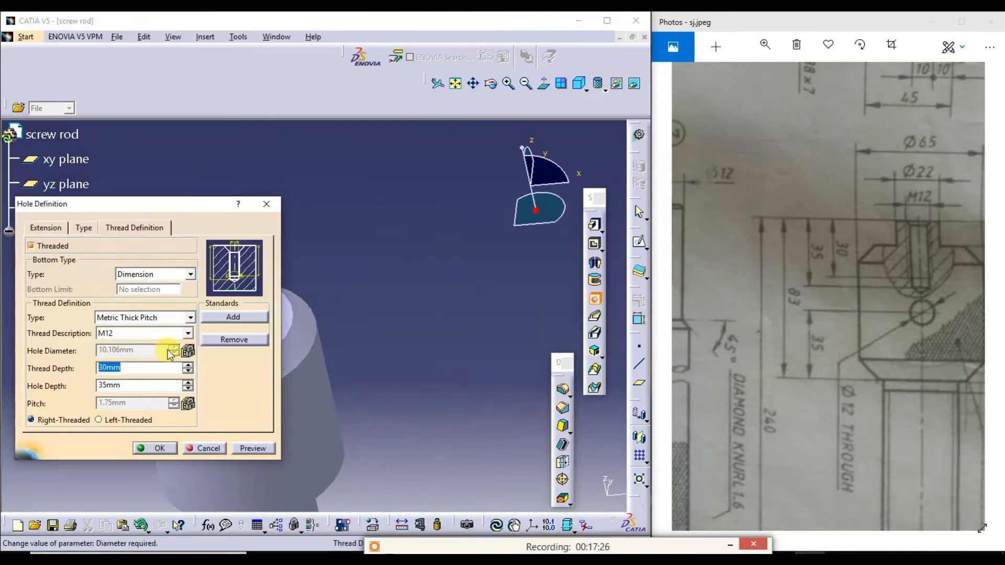
{"action": "left_click_drag", "start_coordinate": [189, 200], "coordinate": [571, 205]}
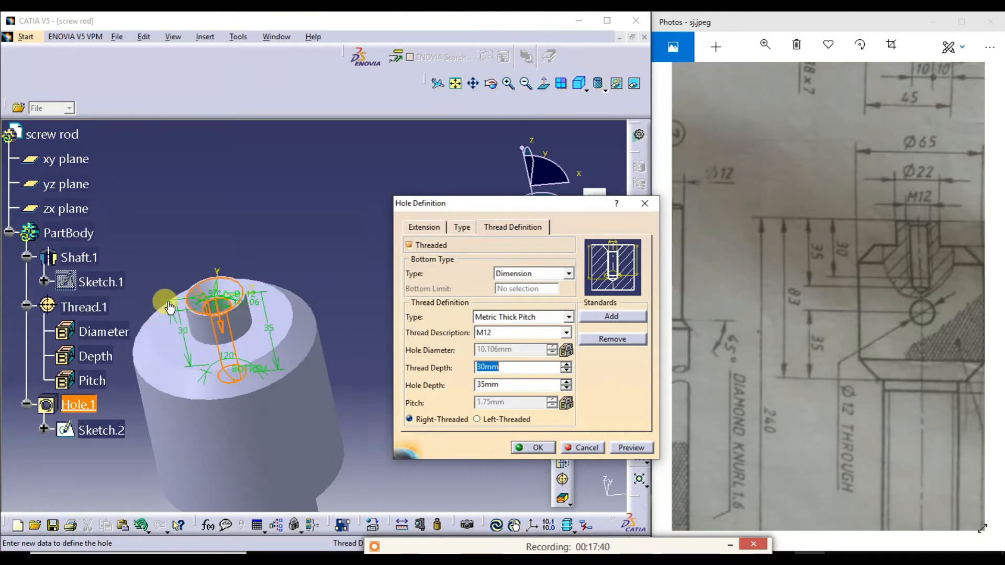
{"action": "left_click", "coordinate": [422, 227]}
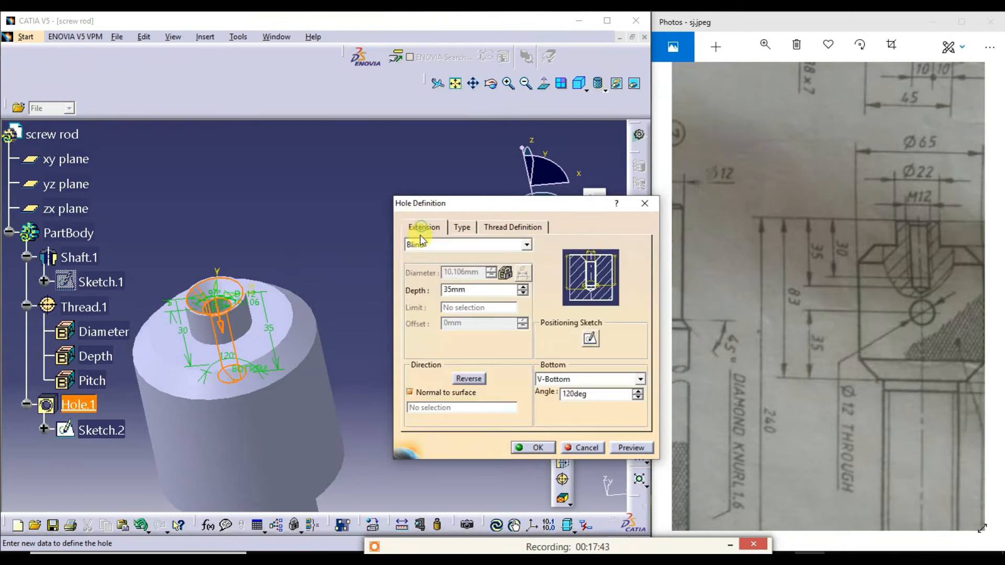
{"action": "left_click", "coordinate": [462, 232]}
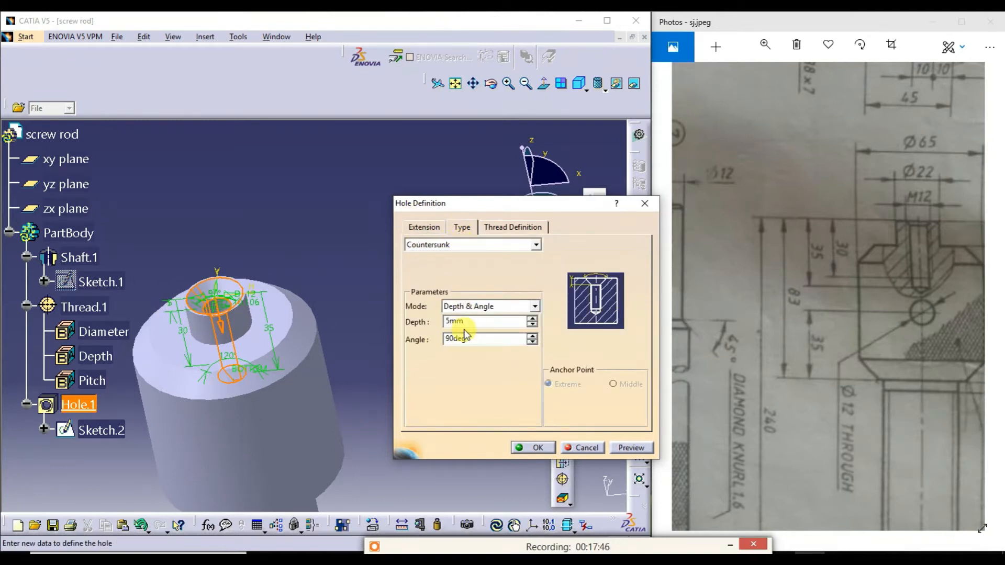
{"action": "left_click_drag", "start_coordinate": [468, 323], "coordinate": [449, 322]}
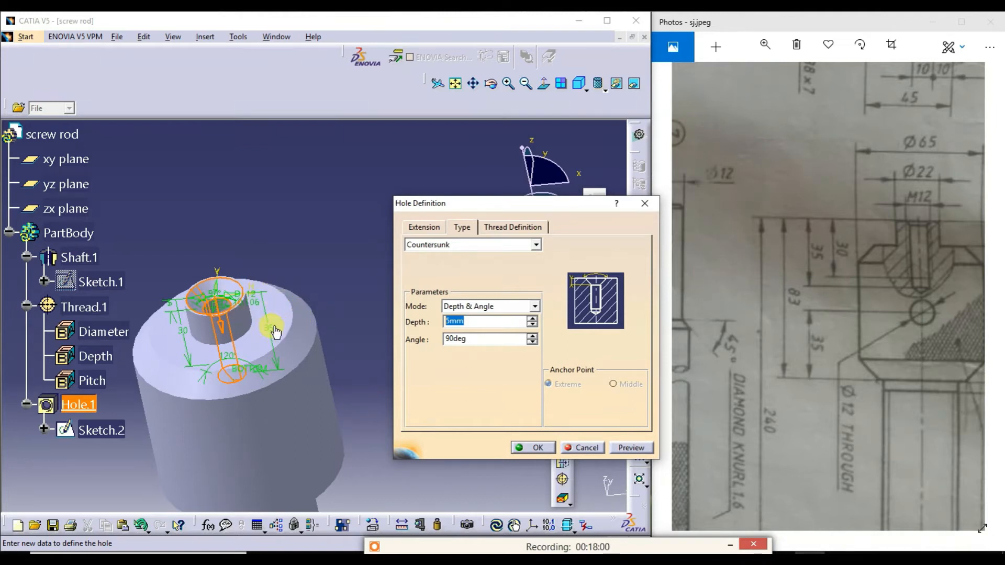
{"action": "left_click", "coordinate": [491, 84]}
{"action": "left_click_drag", "start_coordinate": [128, 347], "coordinate": [225, 297]}
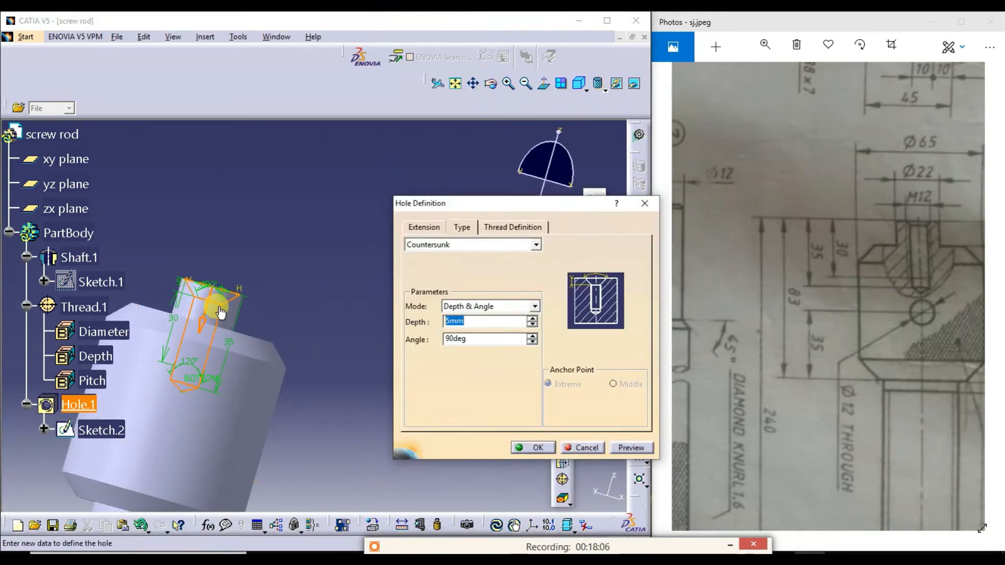
Create the countersunk M12 threaded hole and check its opening on the boss's end face.
{"action": "left_click", "coordinate": [418, 232]}
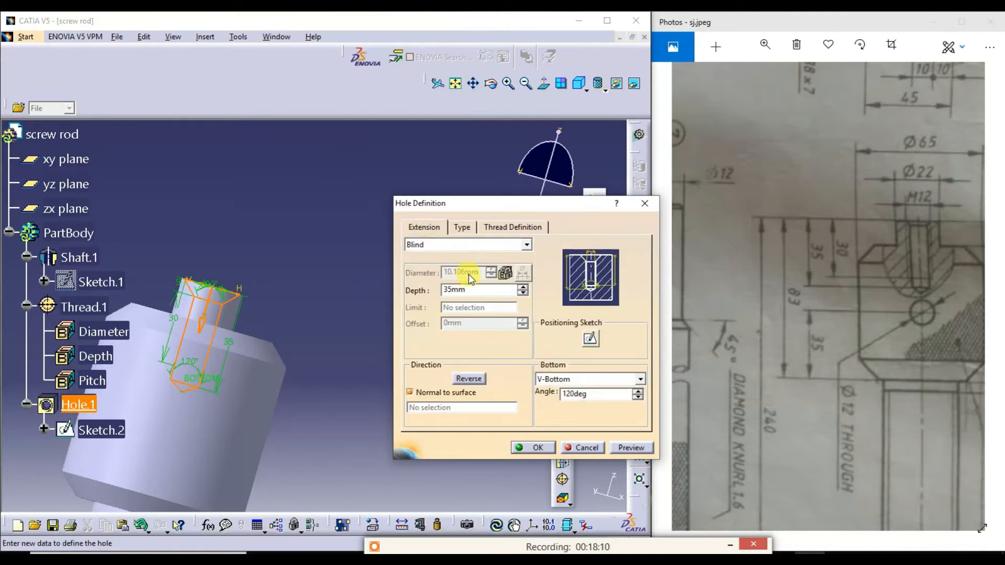
{"action": "left_click", "coordinate": [620, 449]}
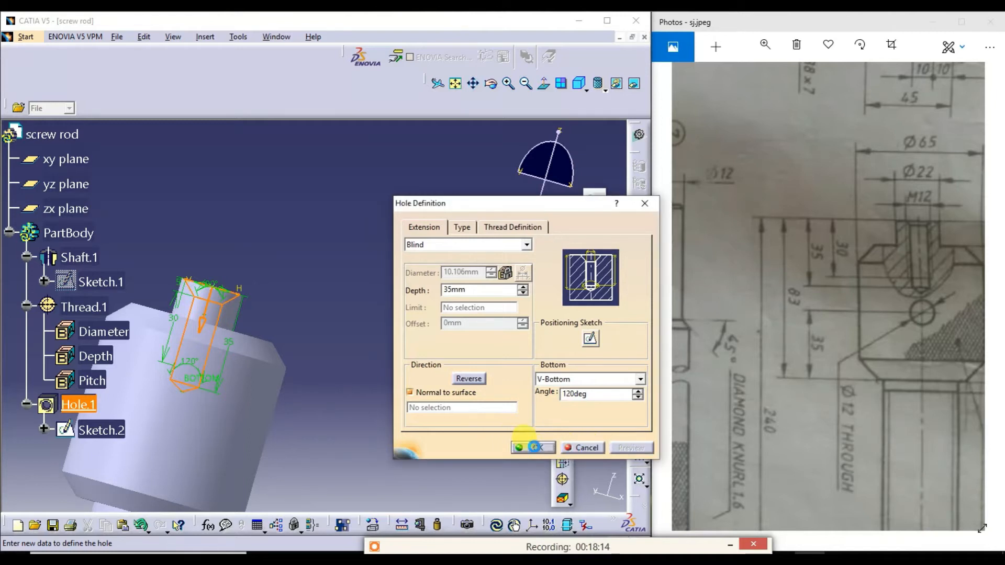
{"action": "left_click", "coordinate": [535, 447]}
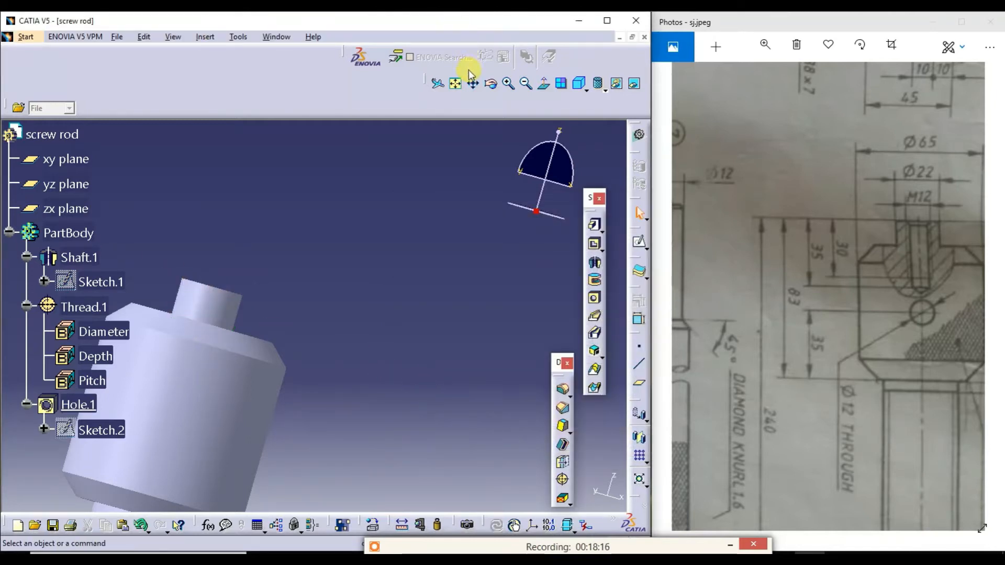
{"action": "left_click", "coordinate": [491, 84]}
{"action": "left_click_drag", "start_coordinate": [369, 182], "coordinate": [321, 375]}
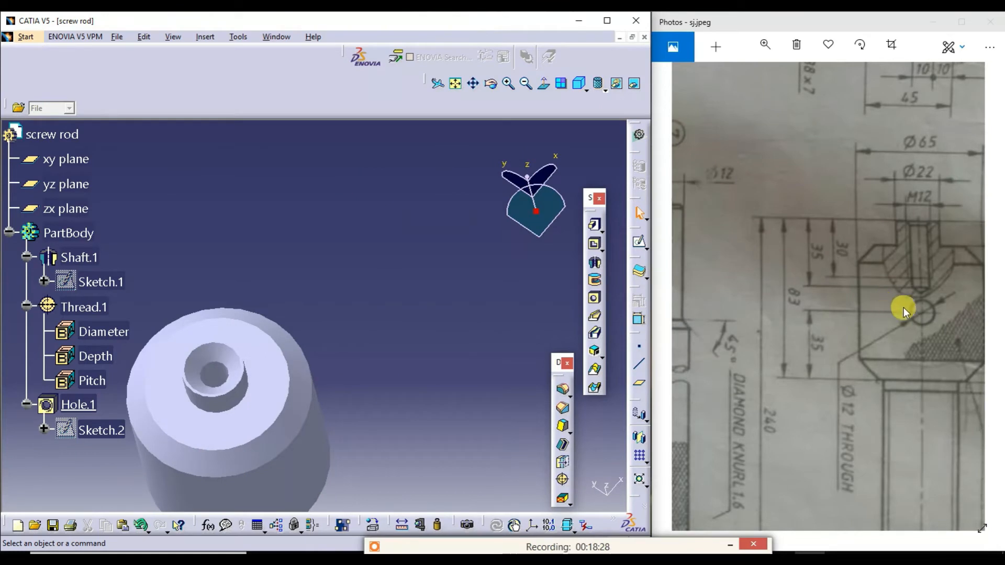
Start a sketch on the yz plane and draw a circle about 12.2 mm in diameter on the vertical axis within the head.
{"action": "left_click", "coordinate": [455, 83]}
{"action": "left_click", "coordinate": [493, 85]}
{"action": "left_click_drag", "start_coordinate": [183, 302], "coordinate": [202, 230]}
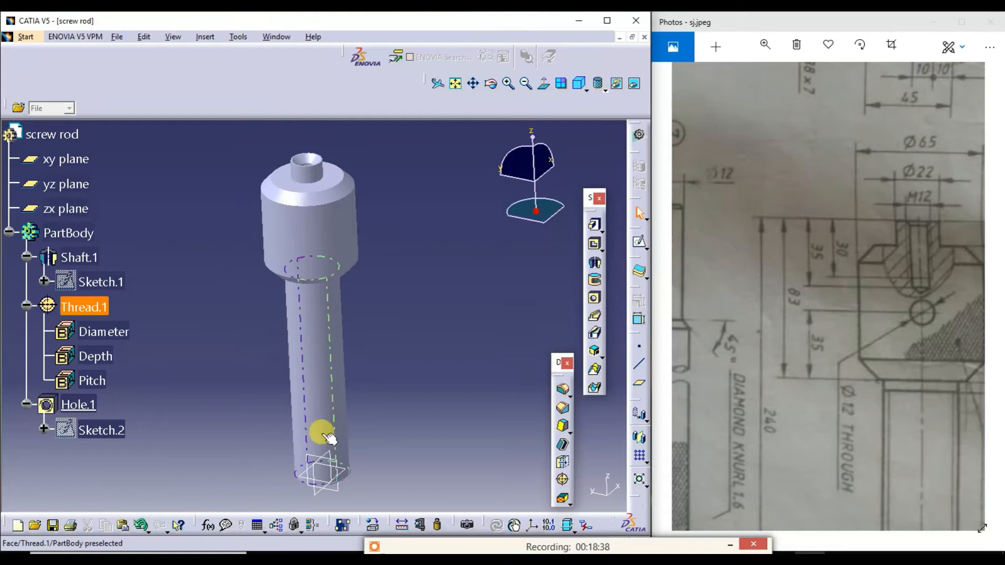
{"action": "left_click", "coordinate": [342, 466]}
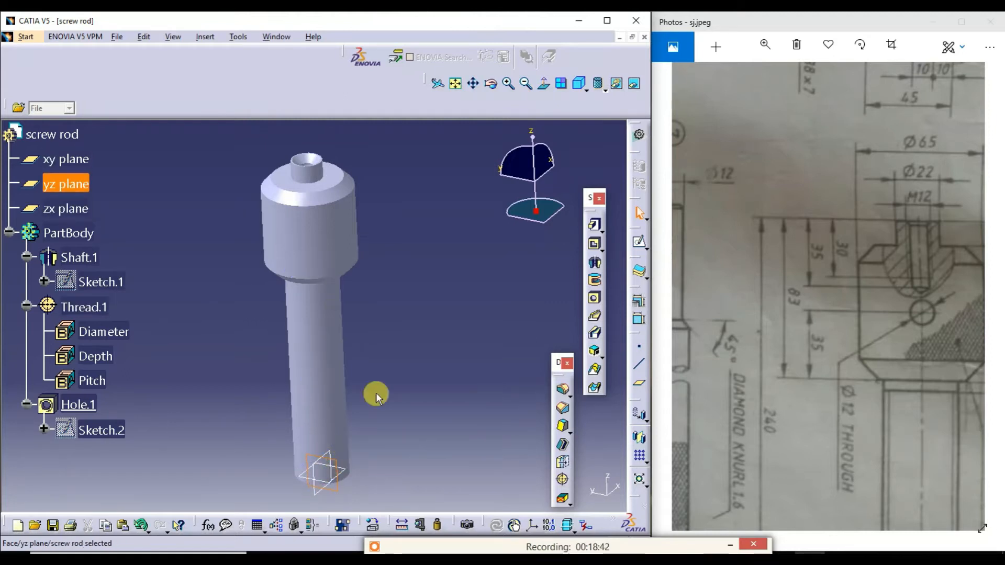
{"action": "left_click", "coordinate": [638, 242]}
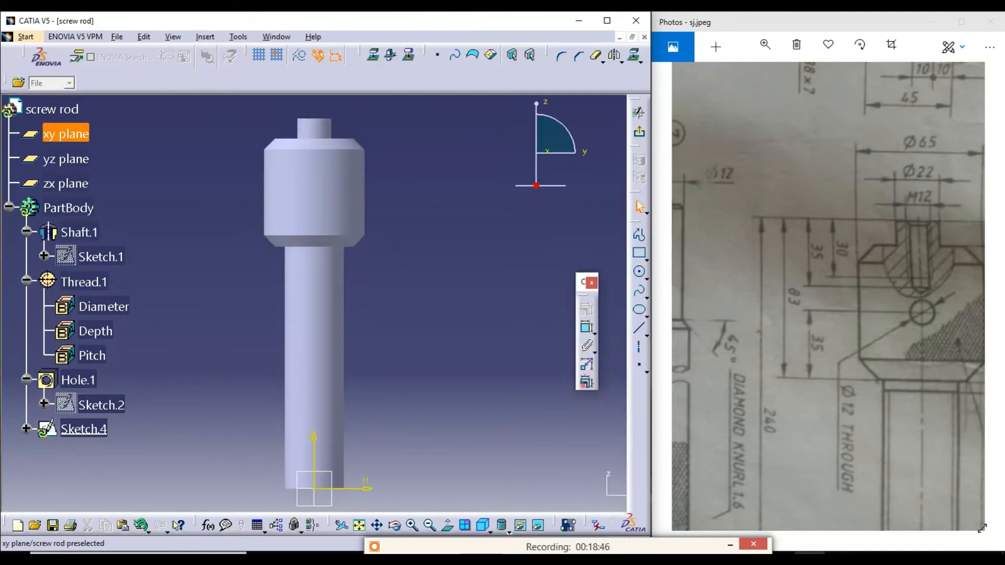
{"action": "left_click", "coordinate": [640, 272]}
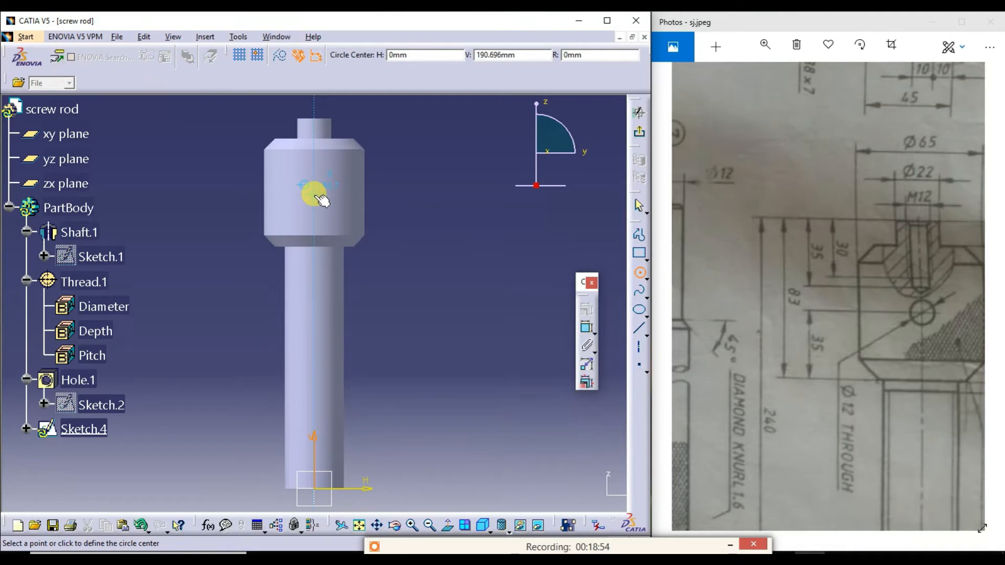
{"action": "left_click", "coordinate": [321, 194]}
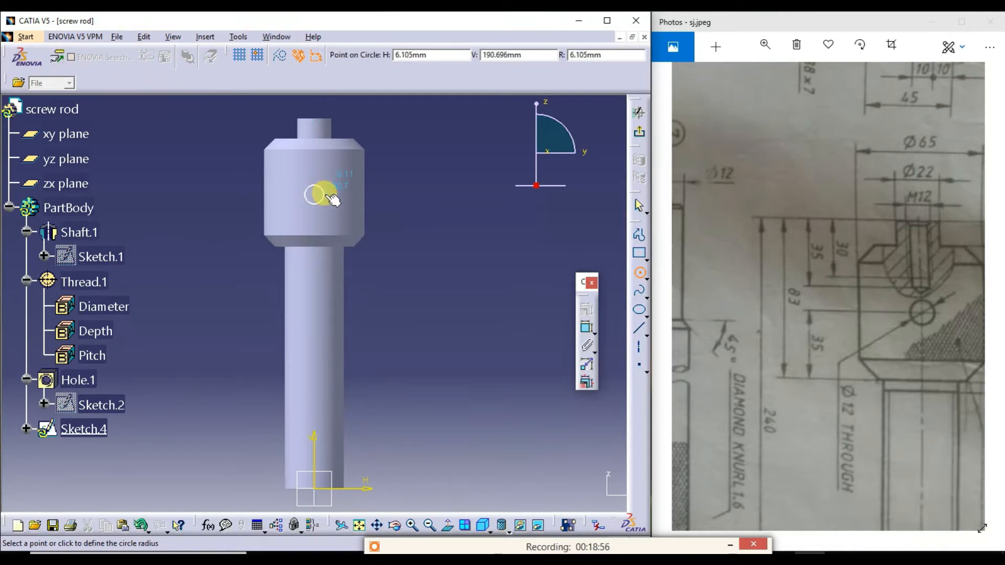
Dimension the circle's diameter and set it to 12 mm.
{"action": "left_click", "coordinate": [587, 328]}
{"action": "left_click", "coordinate": [324, 196]}
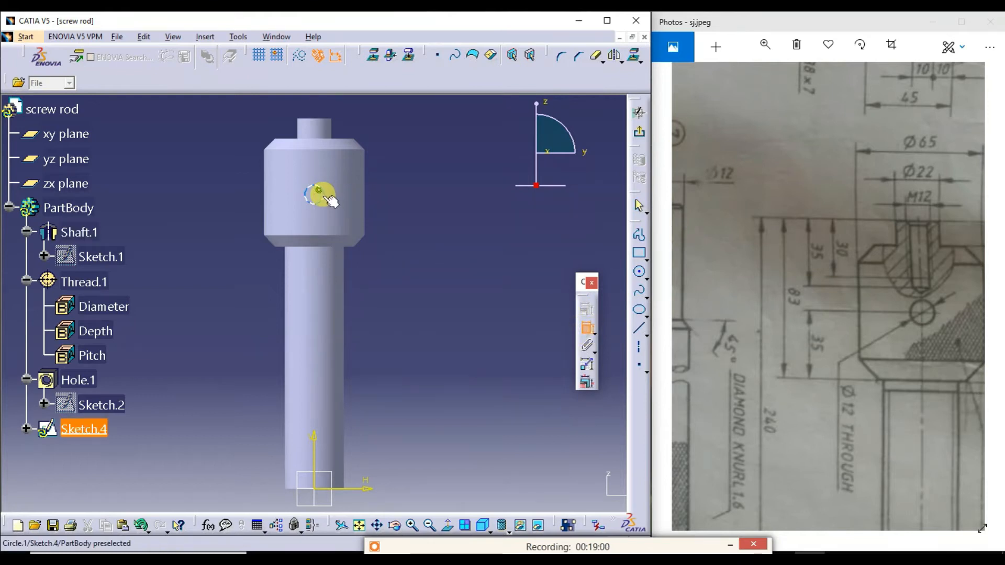
{"action": "left_click", "coordinate": [431, 209]}
{"action": "double_click", "coordinate": [425, 205]}
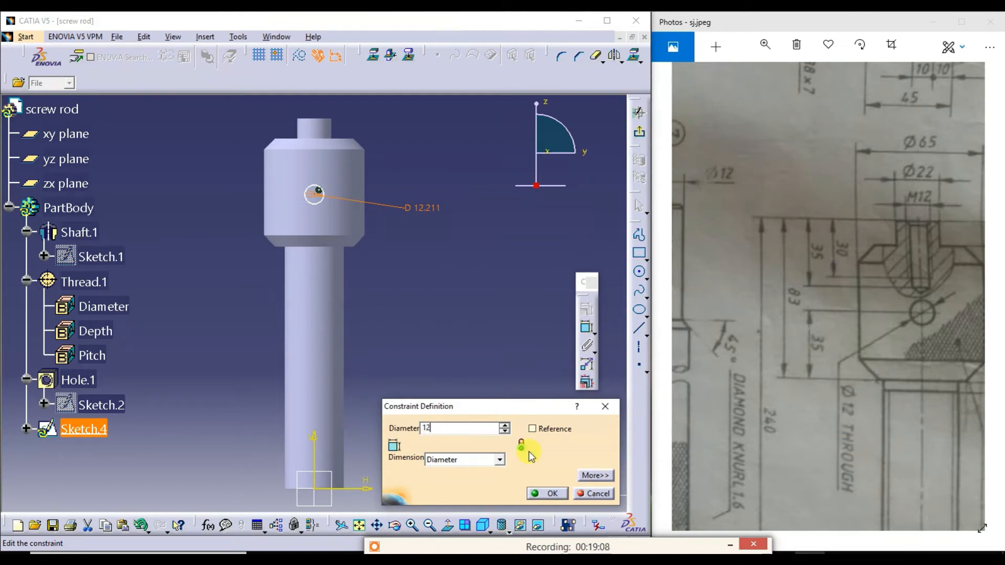
{"action": "left_click", "coordinate": [546, 495]}
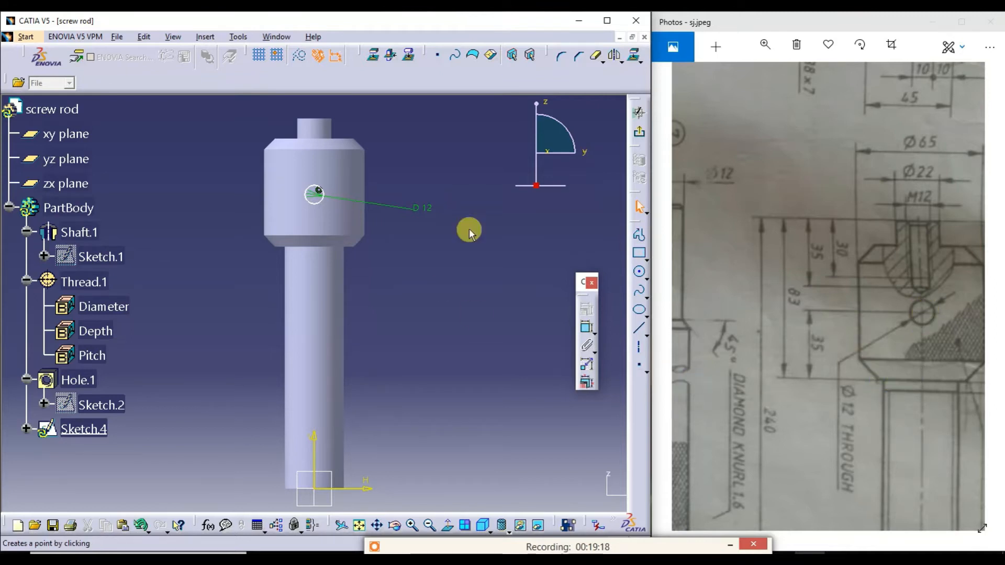
Dimension the circle's centre 35 mm above the head's lower edge and exit the sketch.
{"action": "left_click", "coordinate": [581, 325]}
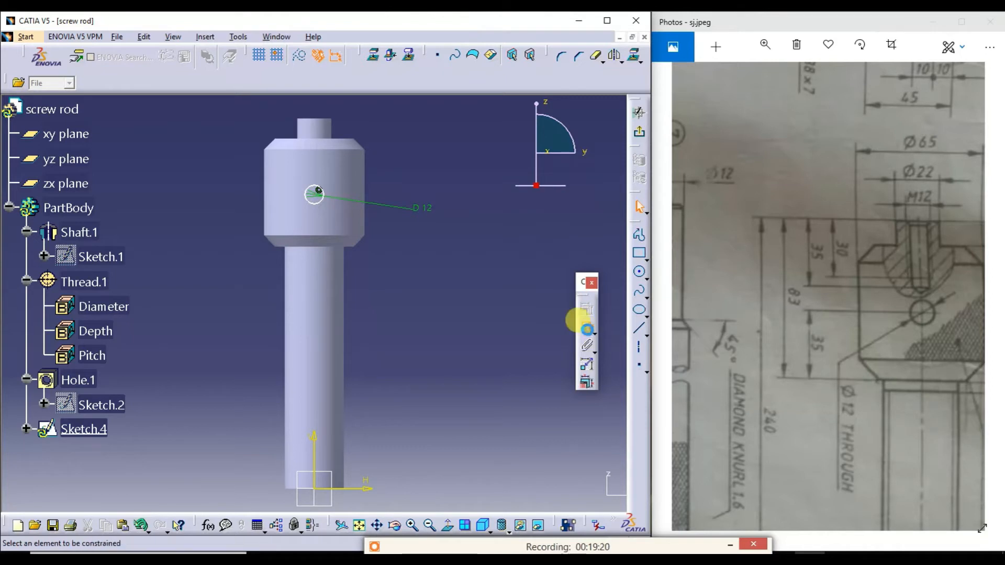
{"action": "left_click", "coordinate": [313, 193]}
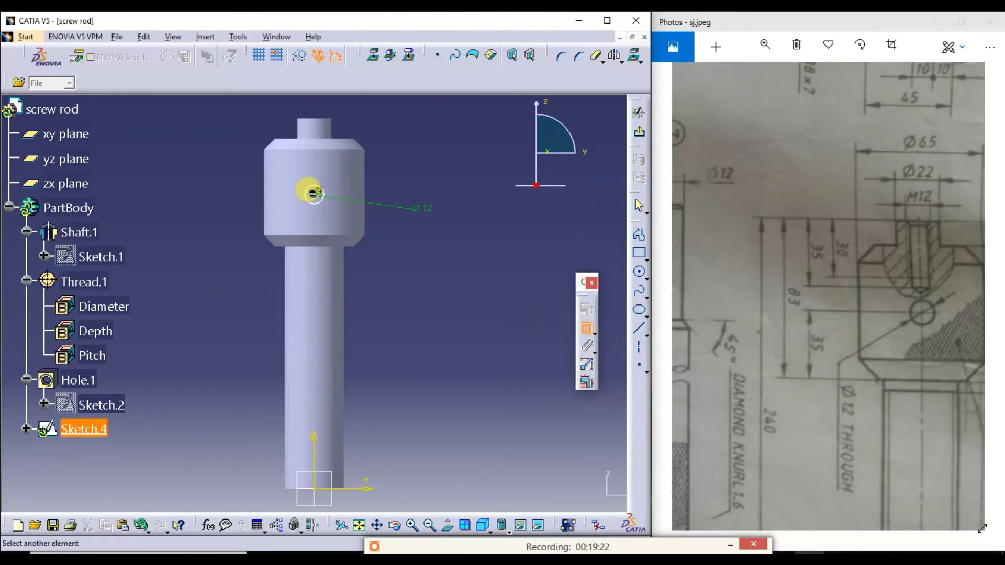
{"action": "left_click", "coordinate": [329, 247]}
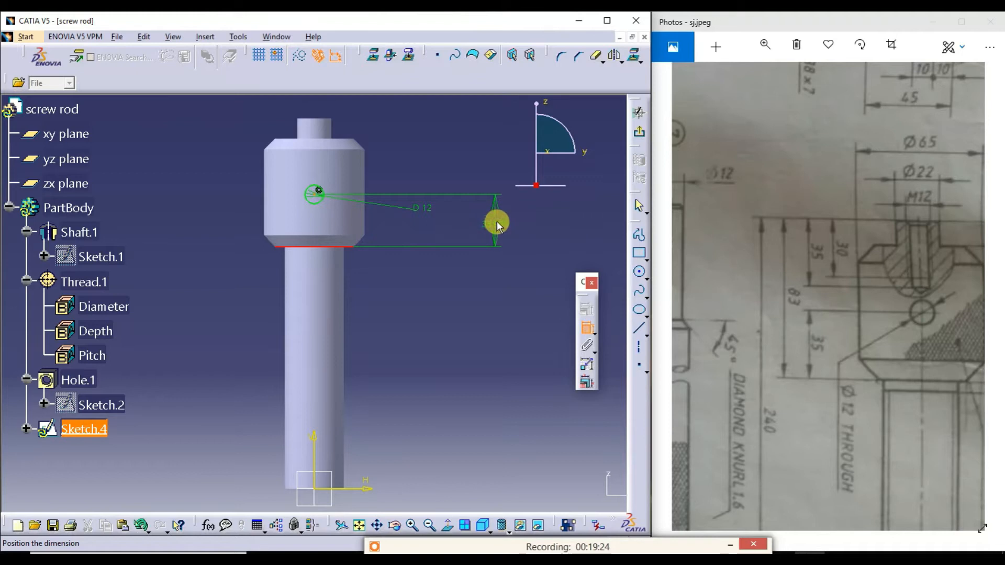
{"action": "left_click", "coordinate": [498, 221]}
{"action": "double_click", "coordinate": [491, 223]}
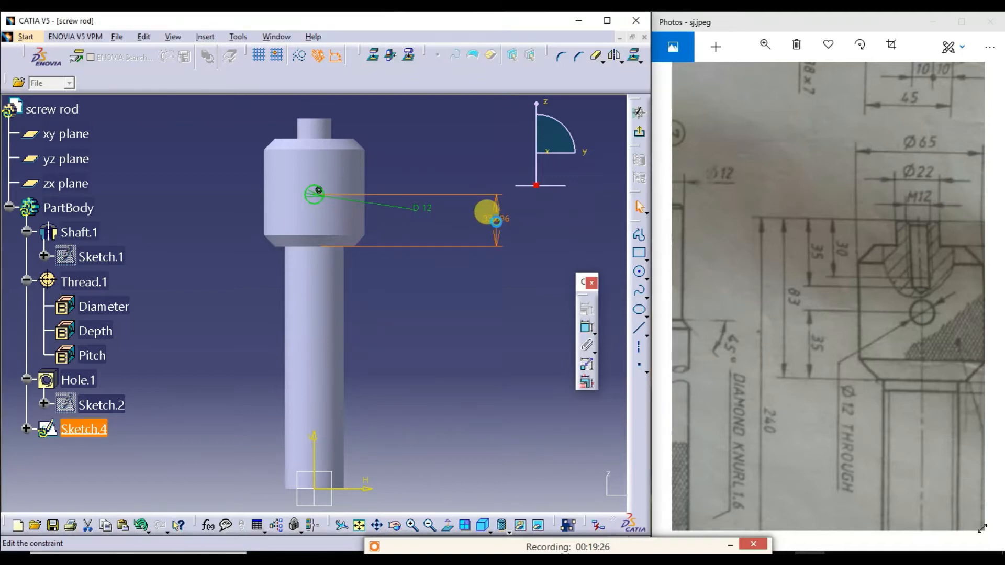
{"action": "left_click", "coordinate": [477, 445]}
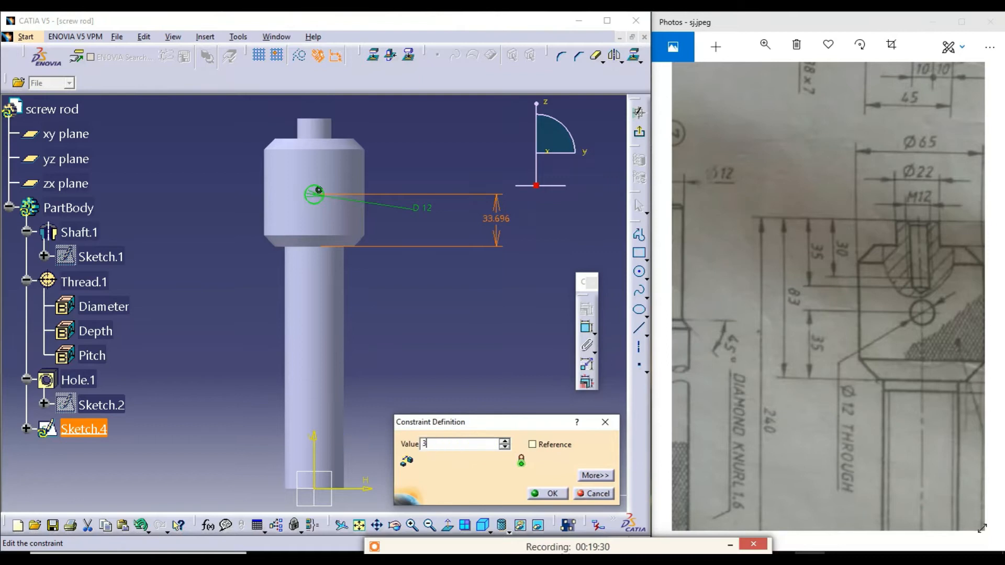
{"action": "type", "text": "35mm"}
{"action": "key", "text": "Return"}
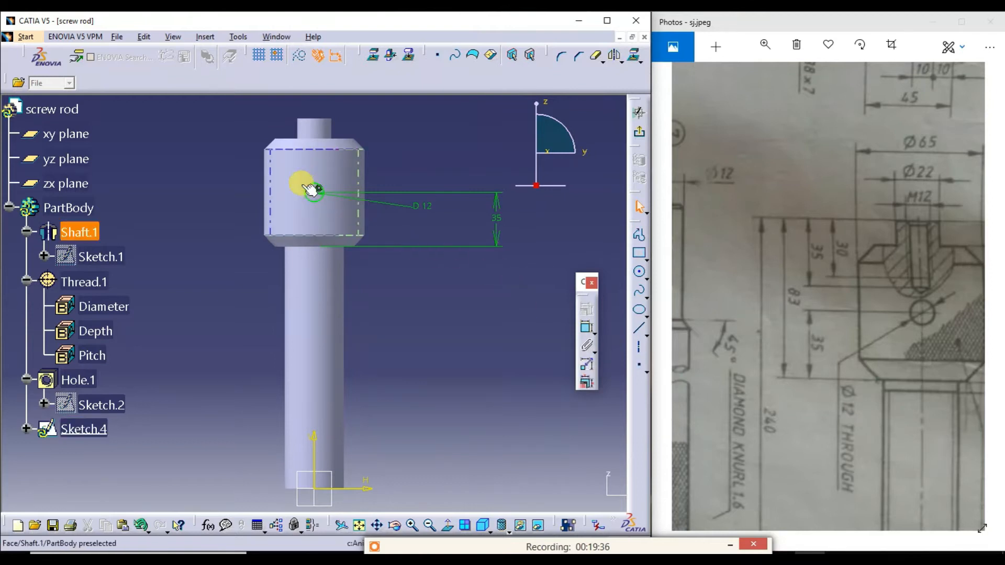
{"action": "left_click", "coordinate": [639, 114]}
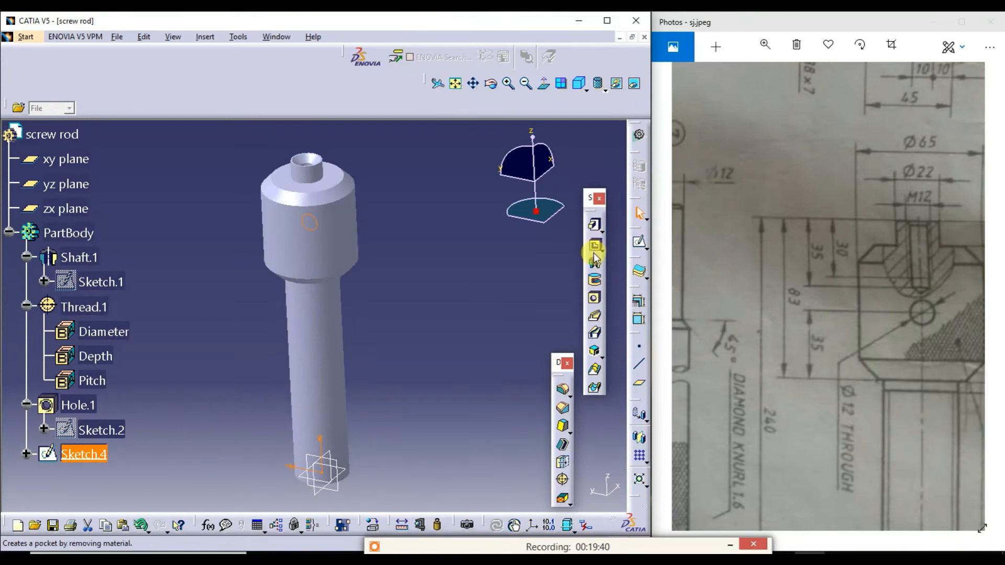
Cut a pocket from the 12 mm circle with its first limit up to the head's outer cylindrical surface.
{"action": "left_click", "coordinate": [593, 243]}
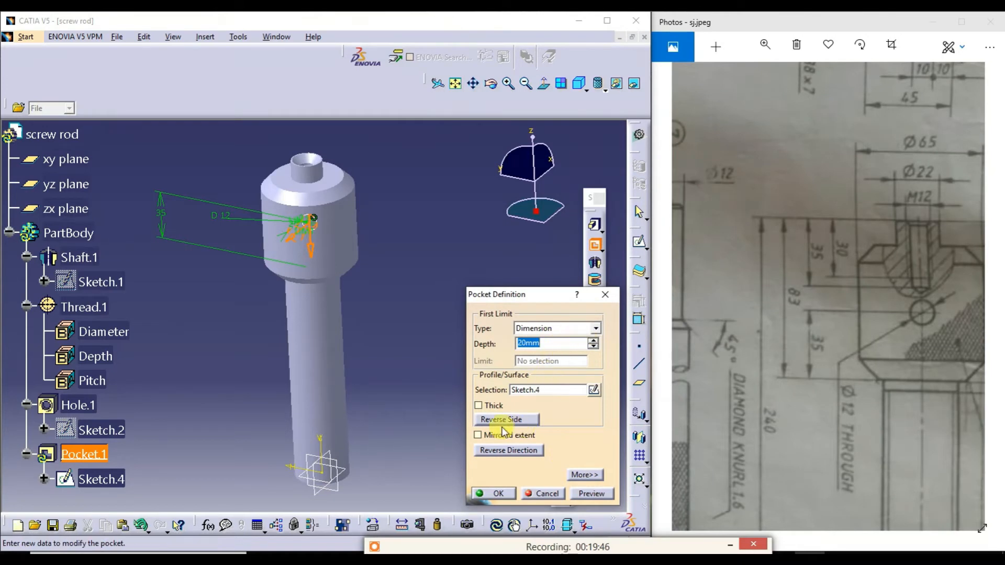
{"action": "left_click", "coordinate": [500, 438]}
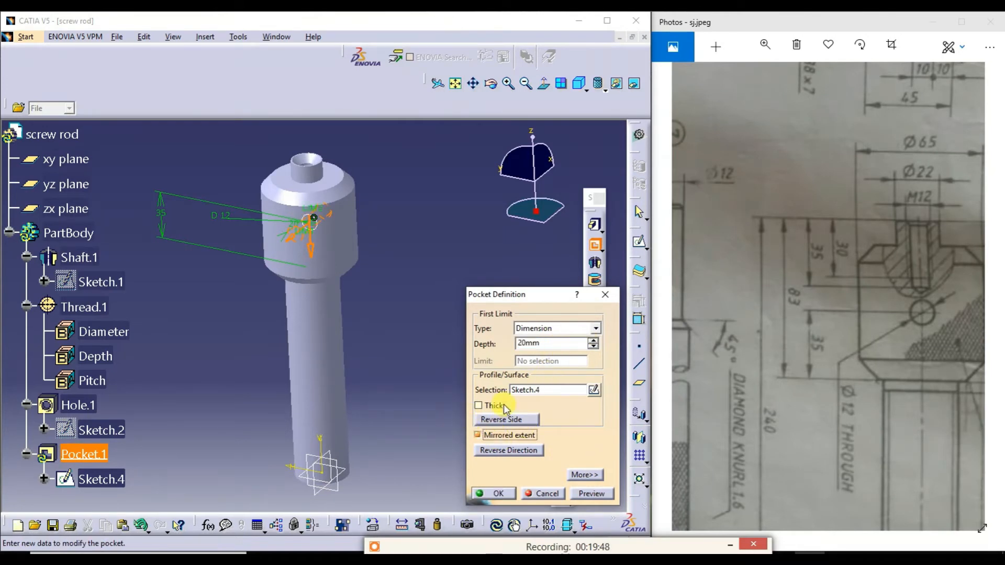
{"action": "left_click", "coordinate": [562, 331]}
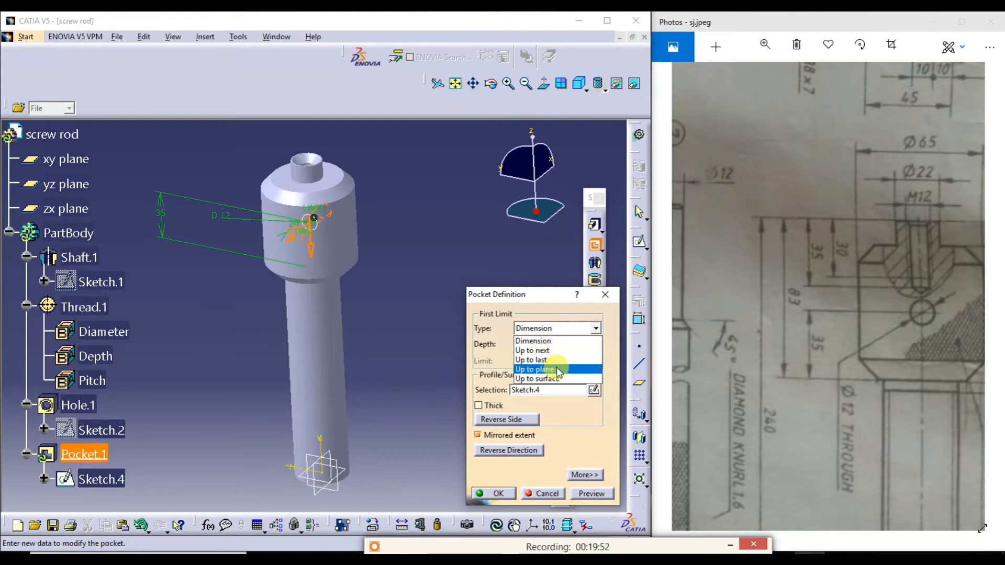
{"action": "left_click", "coordinate": [552, 378]}
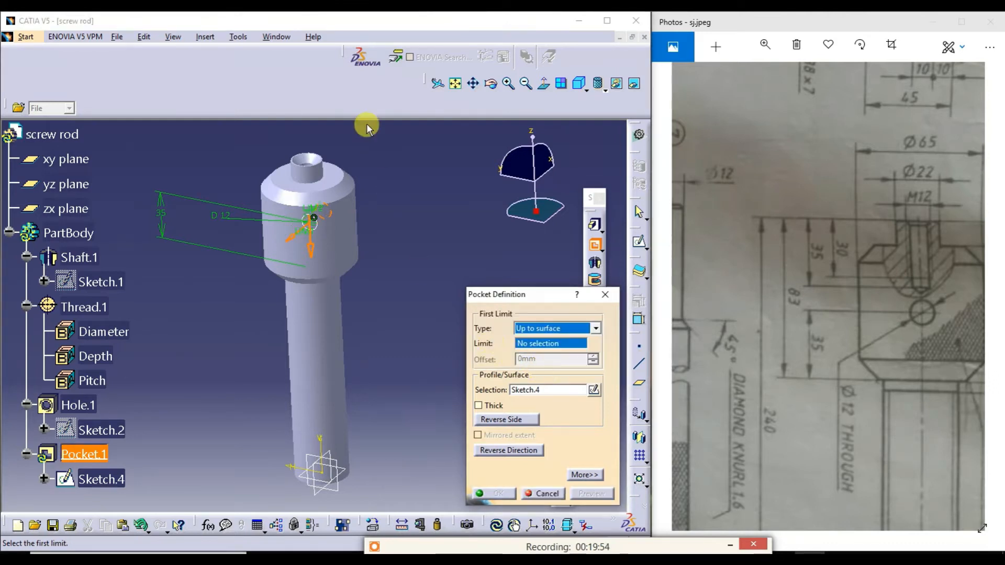
{"action": "left_click", "coordinate": [490, 83]}
{"action": "left_click_drag", "start_coordinate": [442, 164], "coordinate": [259, 289]}
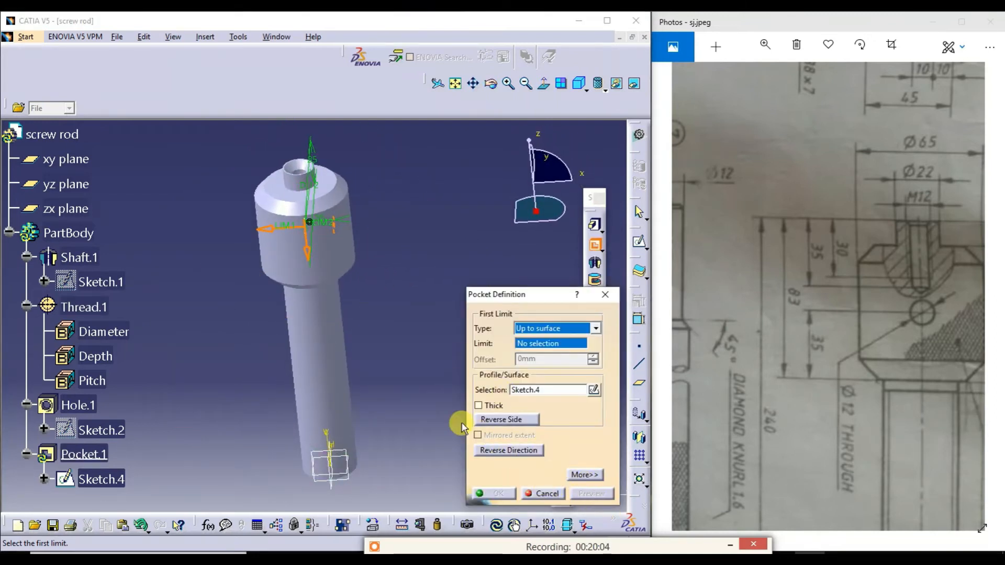
{"action": "left_click", "coordinate": [554, 330]}
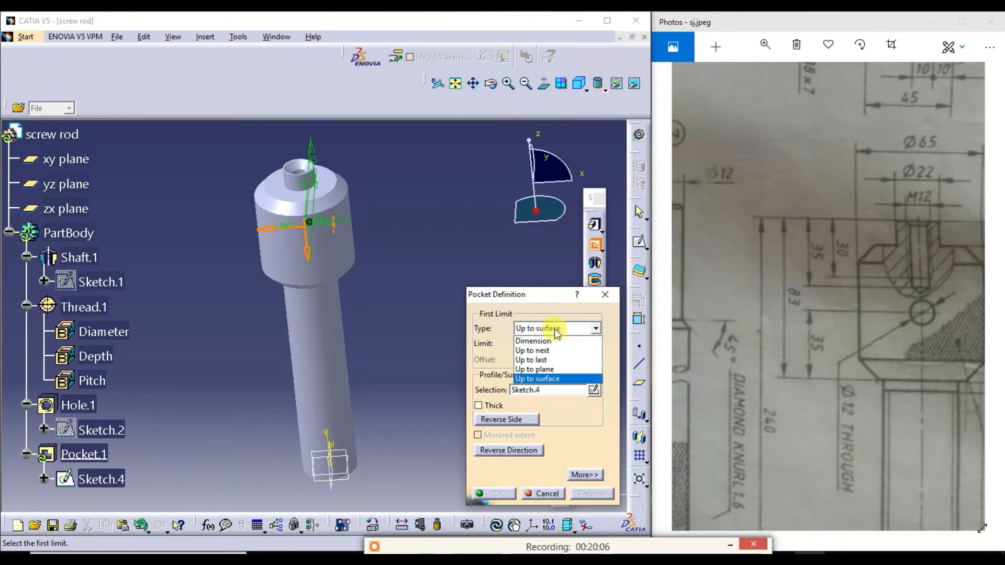
{"action": "left_click", "coordinate": [556, 333]}
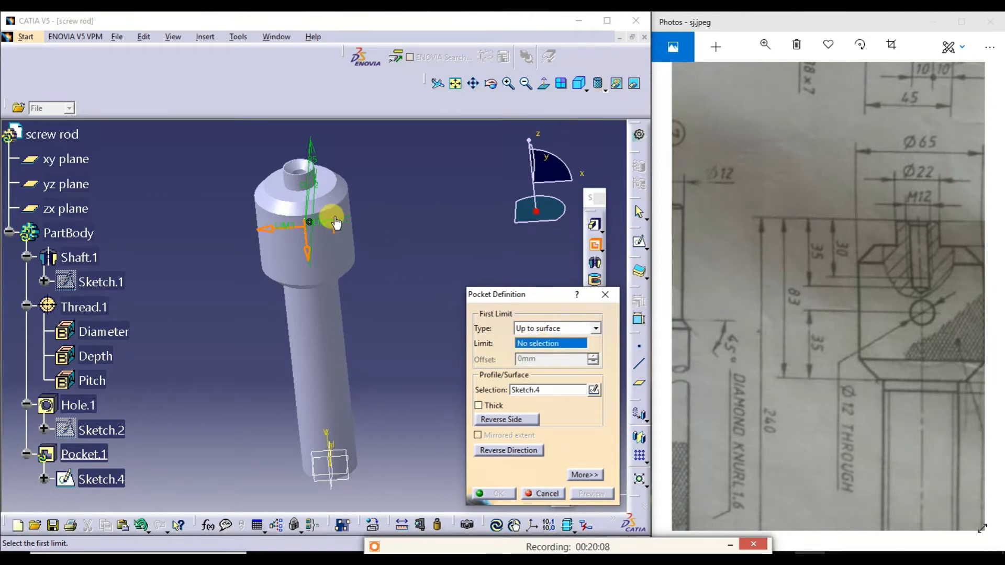
{"action": "left_click", "coordinate": [334, 231]}
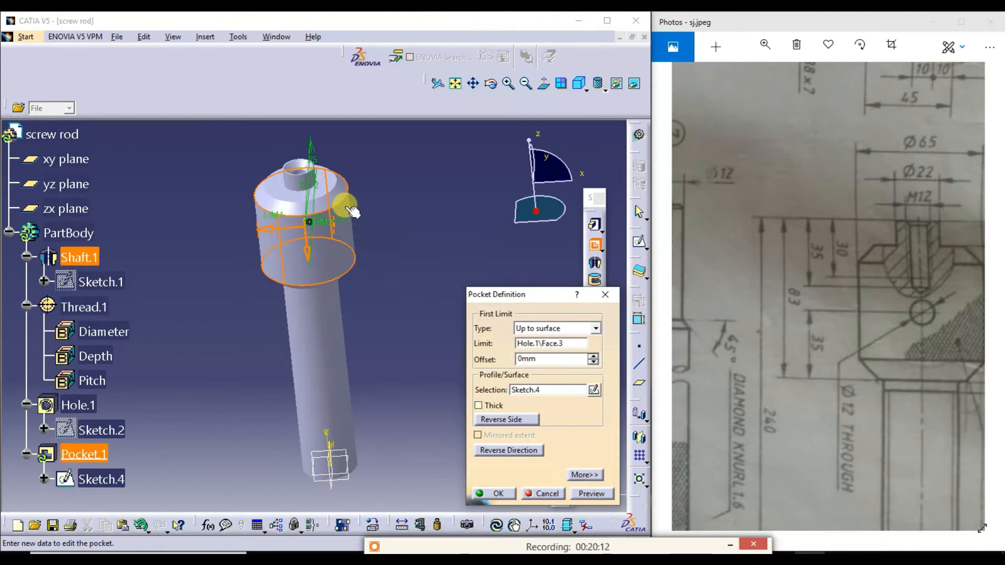
{"action": "left_click", "coordinate": [345, 205]}
{"action": "left_click", "coordinate": [589, 495]}
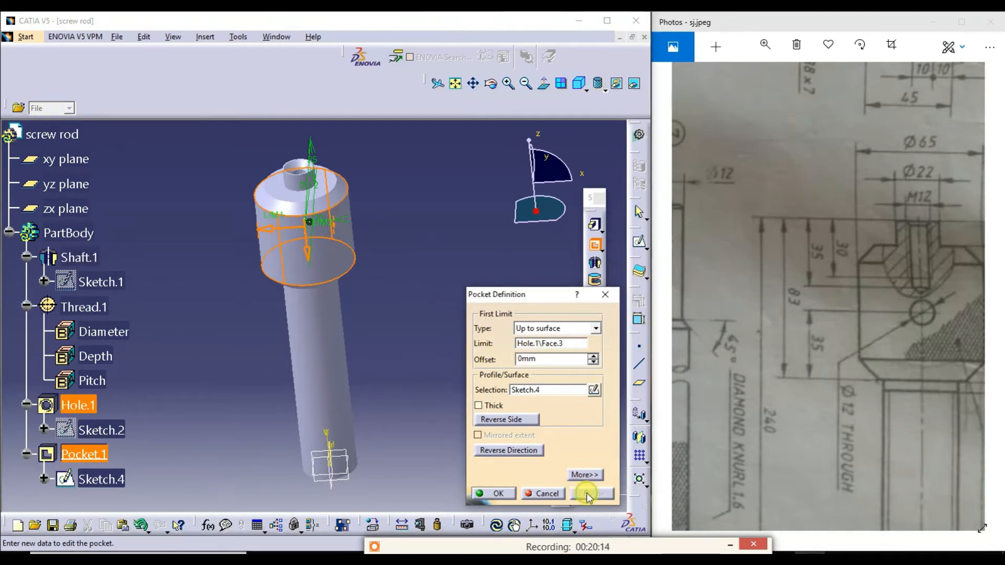
{"action": "left_click", "coordinate": [499, 494]}
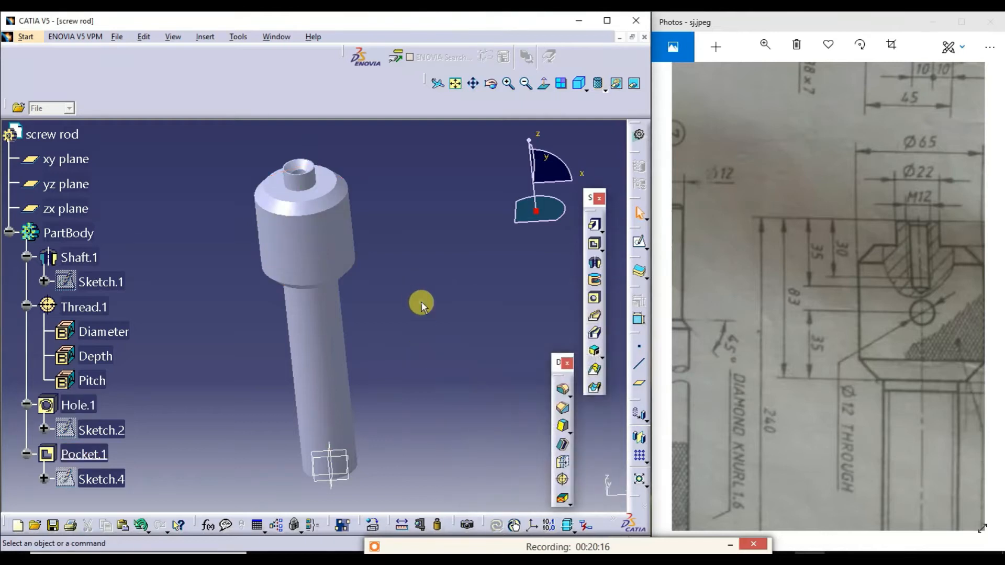
Edit the cross-hole pocket, setting its second limit to Up to last, and check the hole through the head.
{"action": "left_click", "coordinate": [491, 83]}
{"action": "left_click_drag", "start_coordinate": [343, 198], "coordinate": [359, 231]}
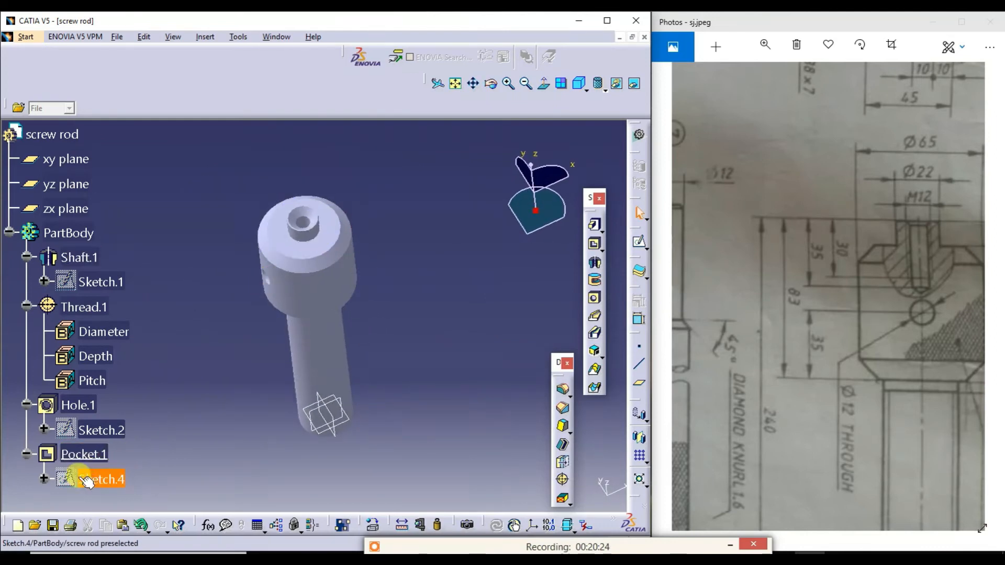
{"action": "double_click", "coordinate": [87, 455]}
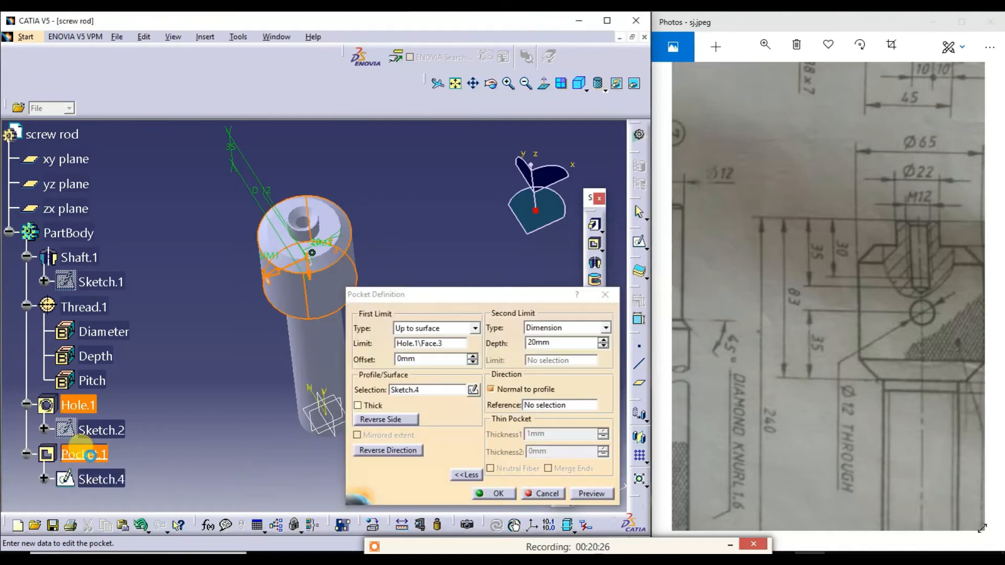
{"action": "left_click", "coordinate": [574, 328]}
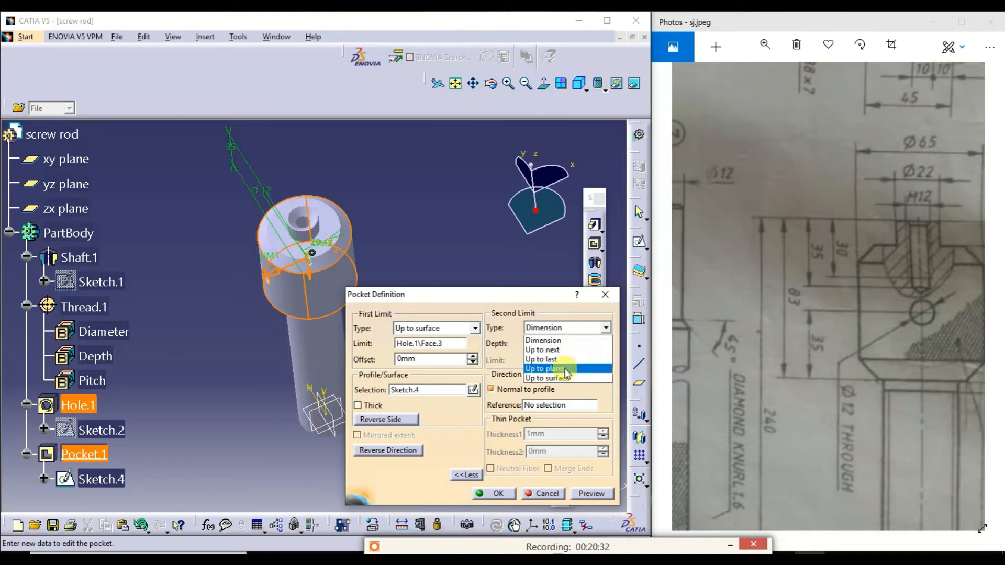
{"action": "left_click", "coordinate": [566, 359]}
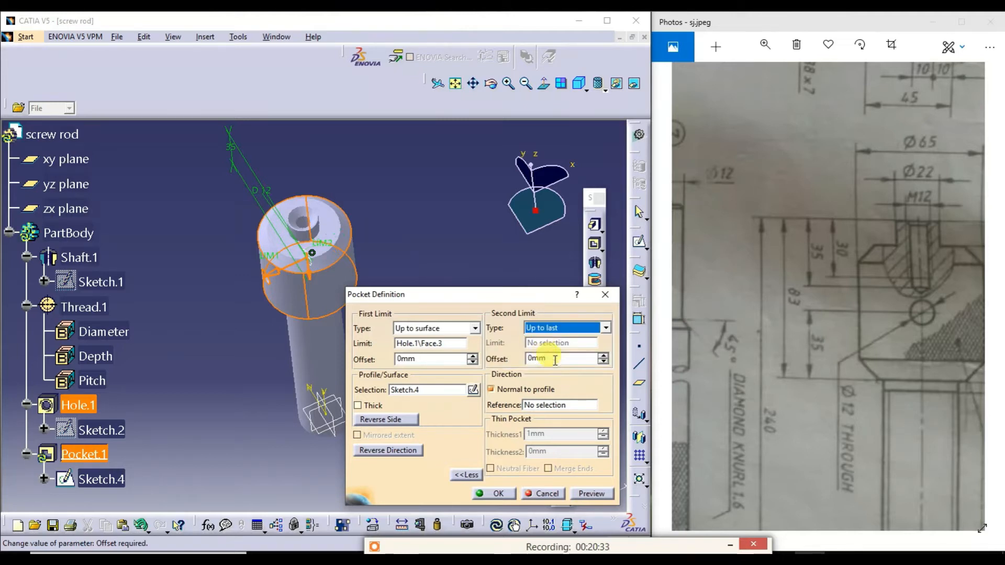
{"action": "left_click", "coordinate": [491, 84]}
{"action": "left_click_drag", "start_coordinate": [375, 255], "coordinate": [340, 293]}
{"action": "left_click", "coordinate": [591, 494]}
{"action": "left_click", "coordinate": [497, 494]}
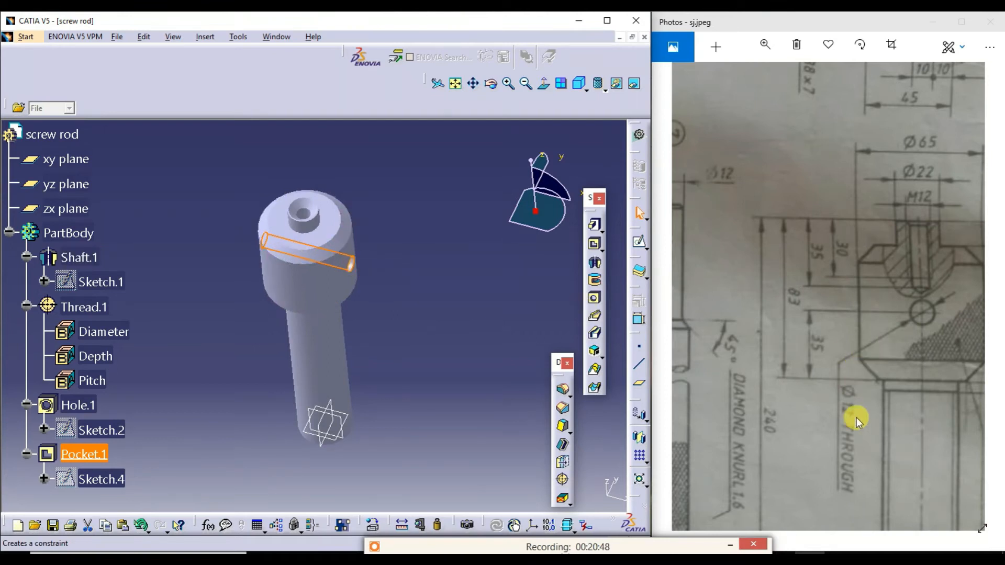
{"action": "left_click_drag", "start_coordinate": [492, 87], "coordinate": [278, 165]}
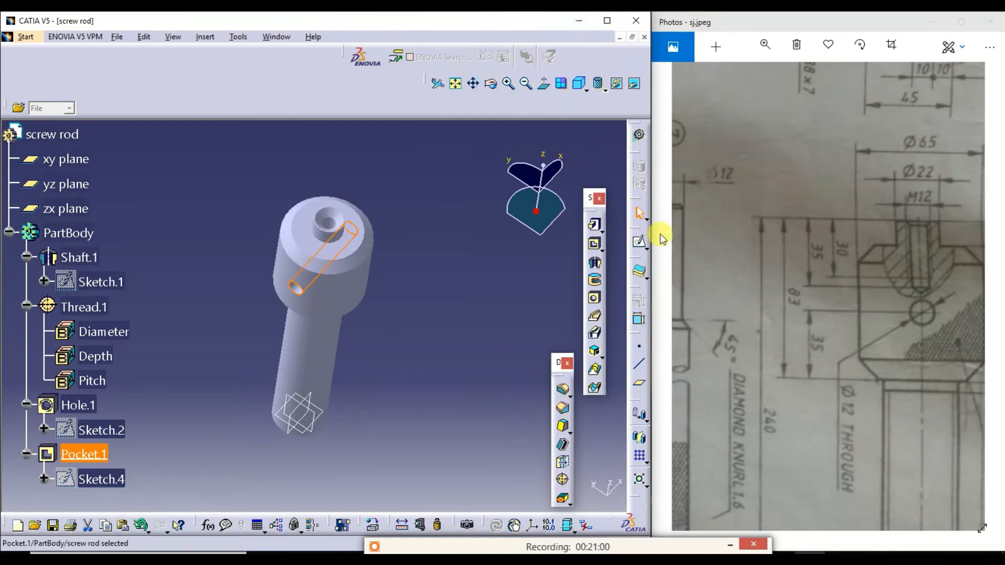
Switch to the drawing sj.jpeg in Photos and rotate it until the views read upright.
{"action": "left_click_drag", "start_coordinate": [667, 157], "coordinate": [708, 187]}
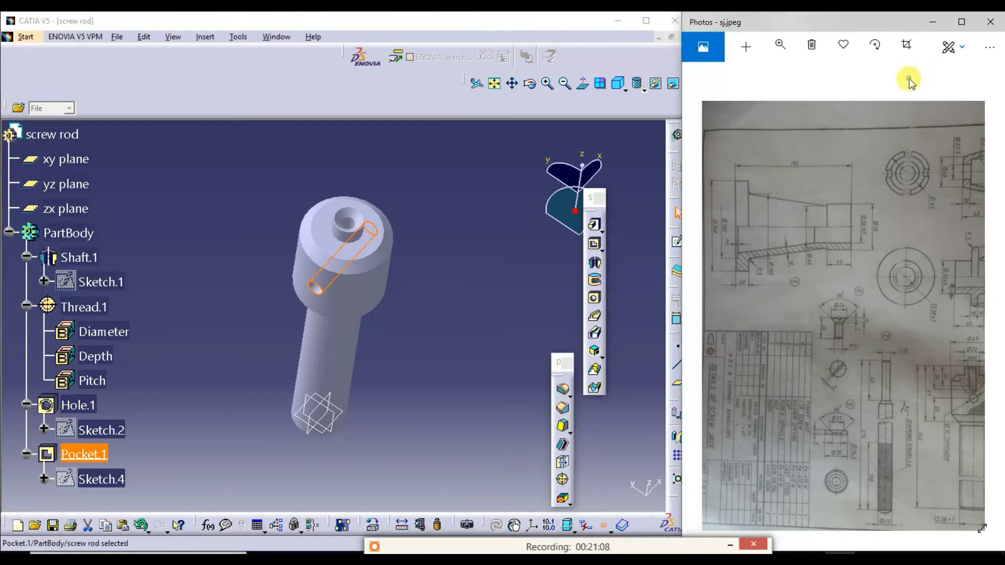
{"action": "left_click", "coordinate": [875, 47]}
{"action": "left_click", "coordinate": [874, 50]}
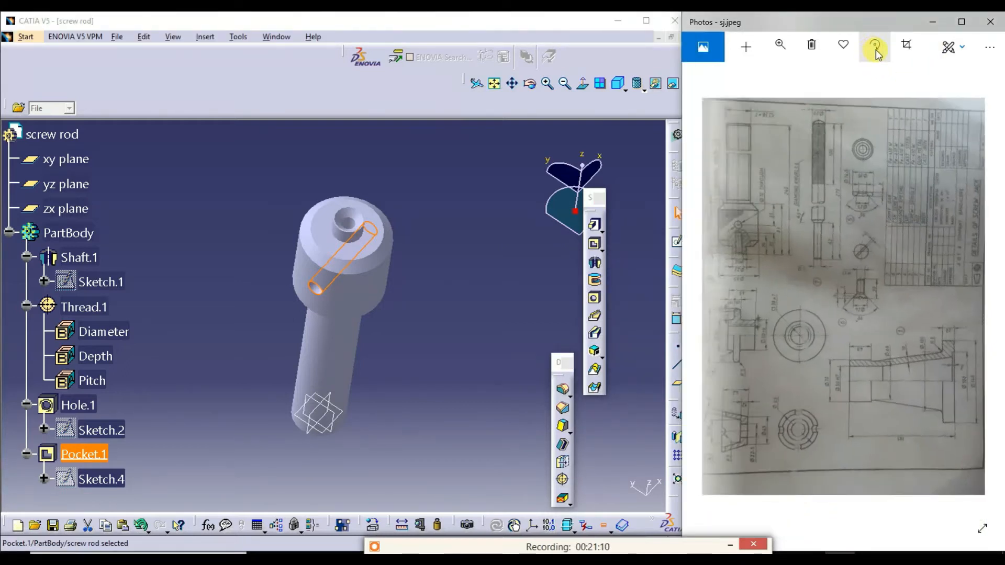
{"action": "left_click", "coordinate": [875, 50]}
{"action": "left_click", "coordinate": [875, 51]}
{"action": "left_click", "coordinate": [879, 55]}
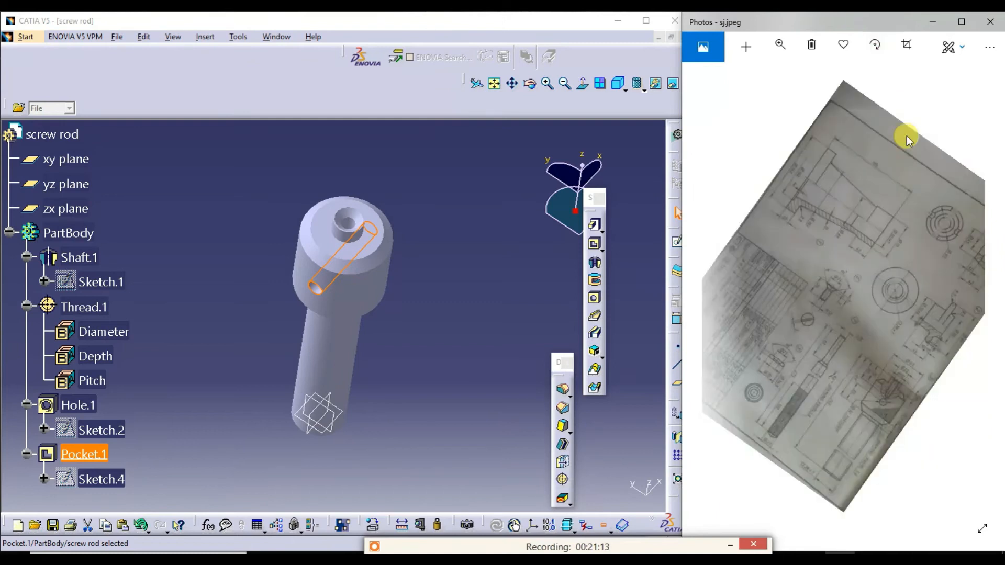
{"action": "left_click", "coordinate": [881, 46]}
{"action": "left_click", "coordinate": [881, 46]}
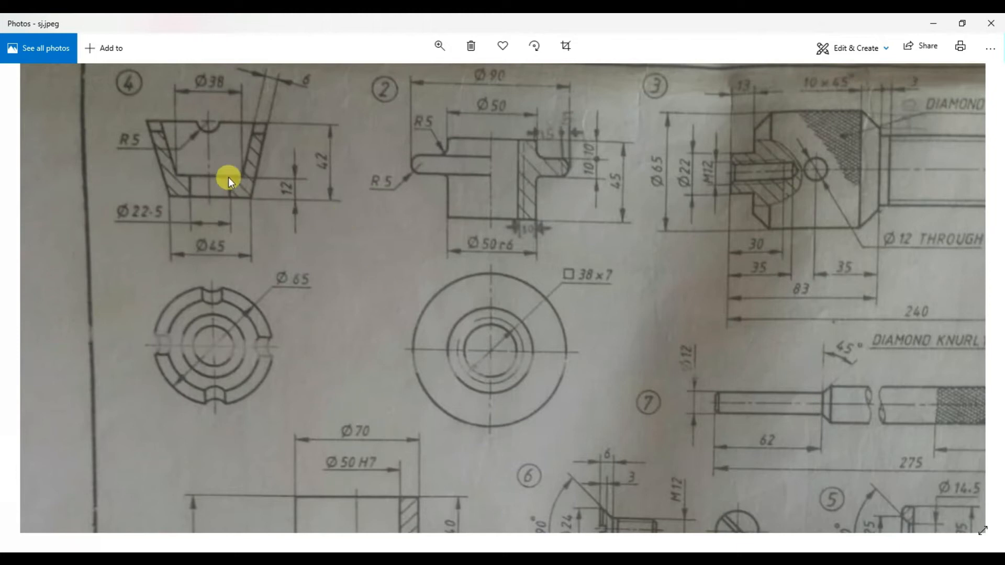
Examine the dimensions of the cup (part 4) in the drawing, and tile the drawing beside the CATIA window.
{"action": "scroll", "coordinate": [225, 172], "scroll_direction": "up", "scroll_amount": 3}
{"action": "left_click_drag", "start_coordinate": [224, 171], "coordinate": [376, 241]}
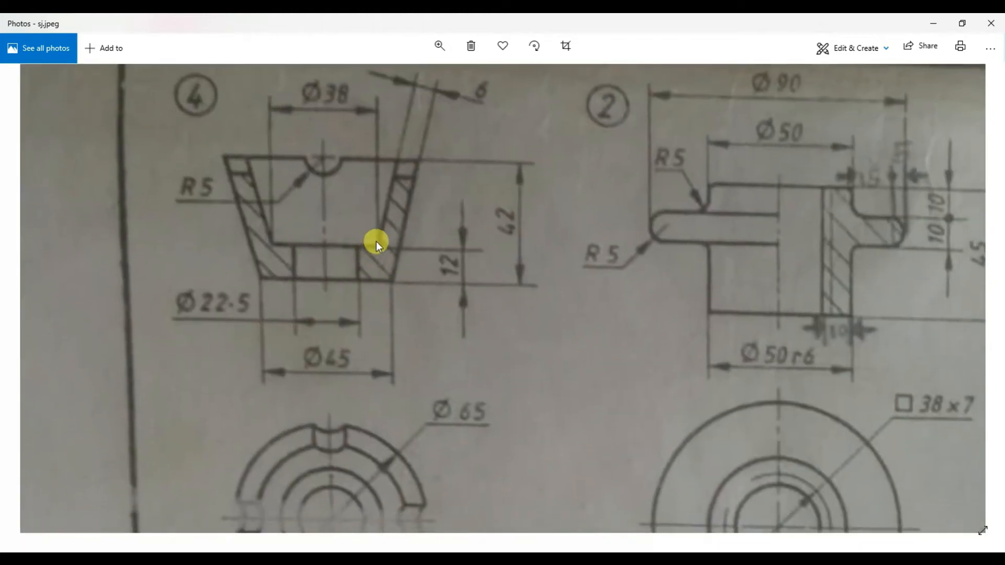
{"action": "key", "text": "super+Right"}
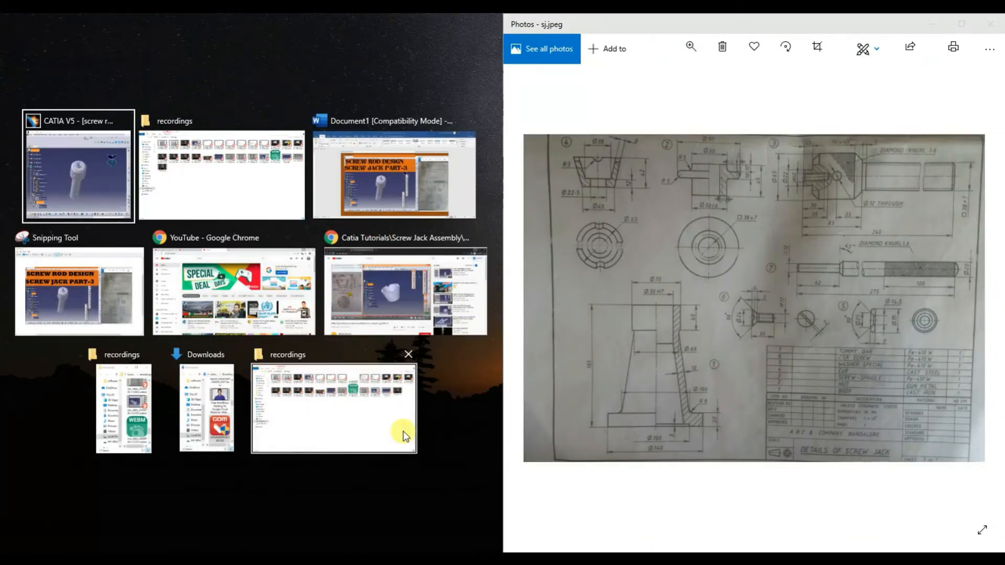
{"action": "left_click", "coordinate": [754, 547]}
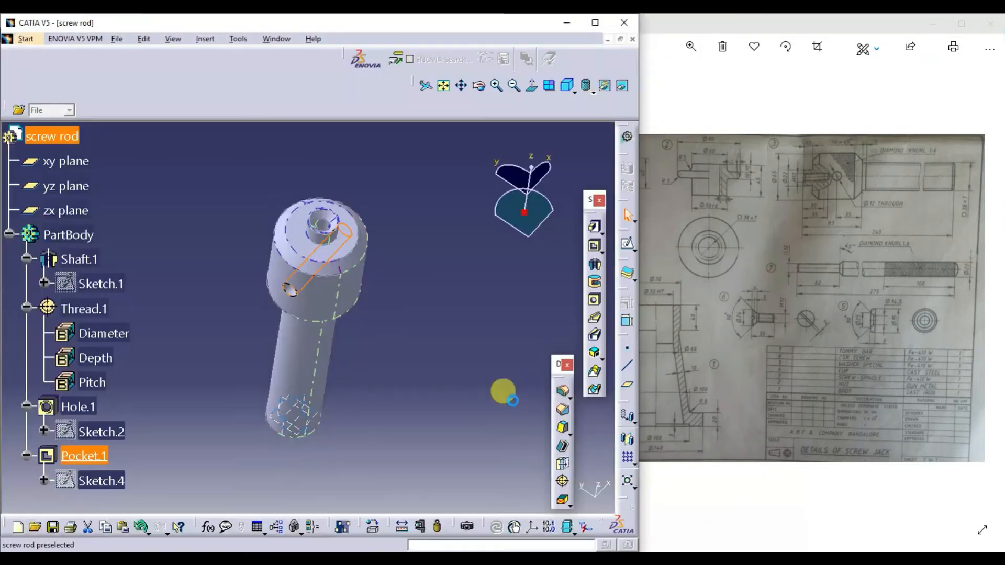
Create a new Part Design part named CUP with hybrid design enabled.
{"action": "left_click", "coordinate": [28, 38]}
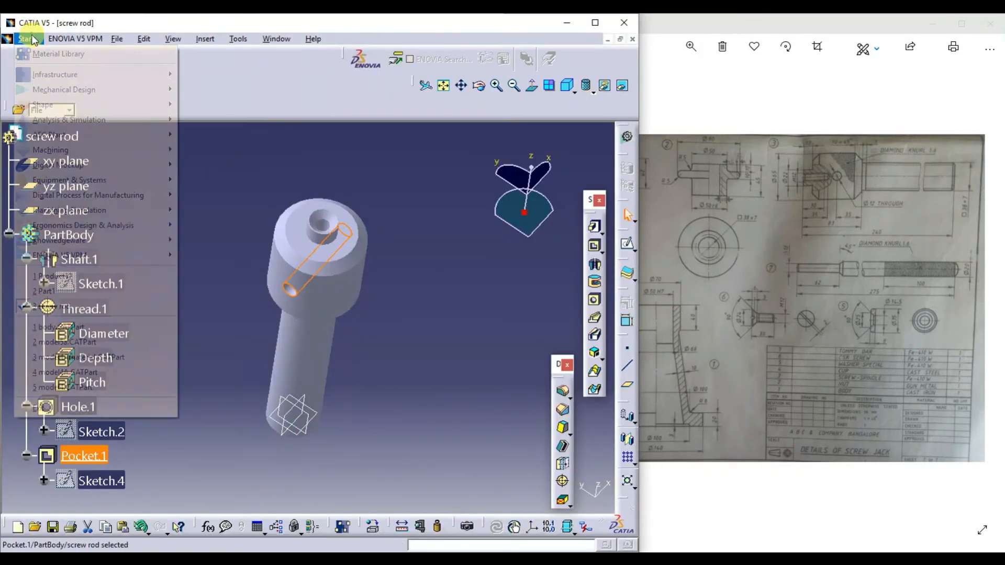
{"action": "left_click", "coordinate": [53, 74]}
{"action": "mouse_move", "coordinate": [54, 88]}
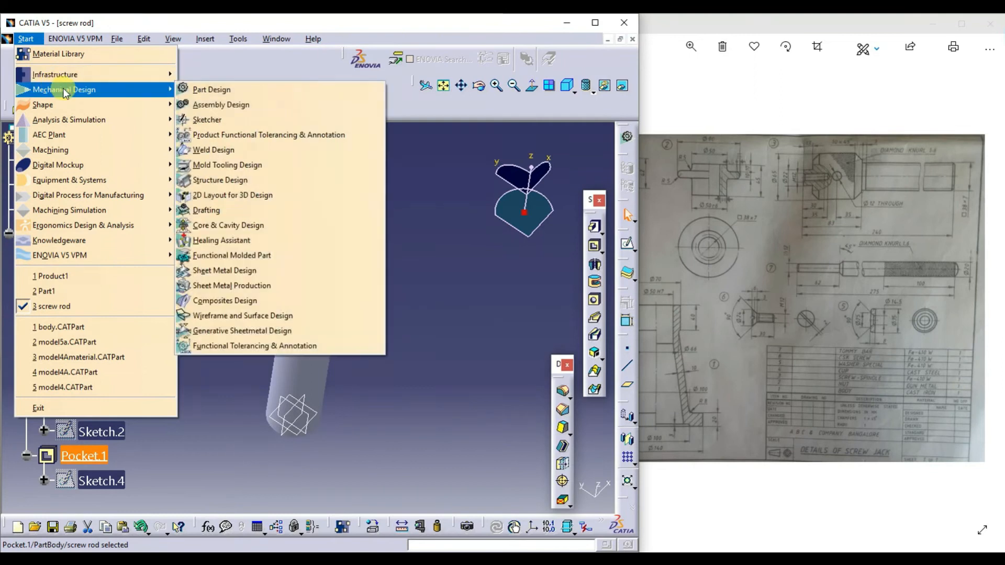
{"action": "left_click", "coordinate": [203, 90]}
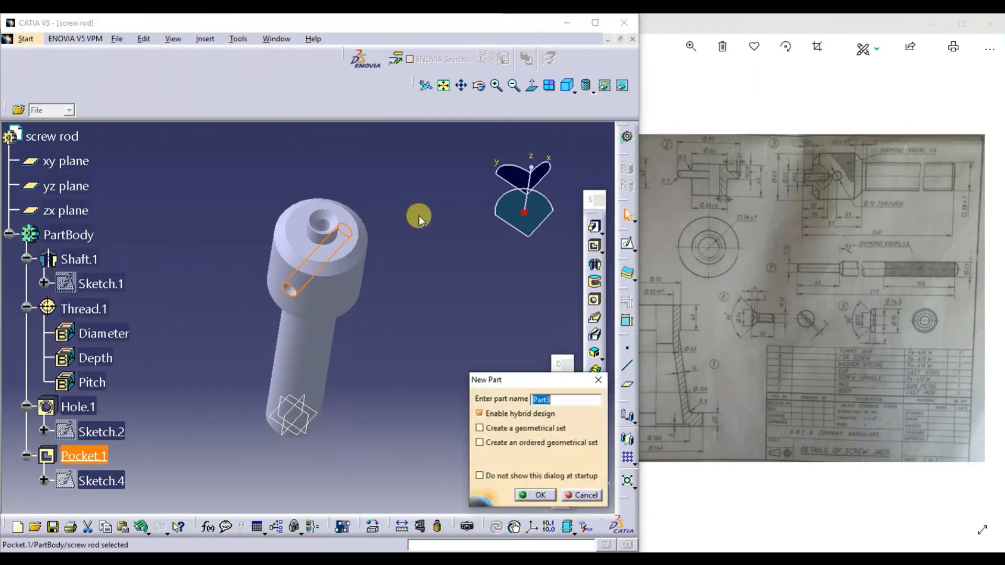
{"action": "type", "text": "CUP"}
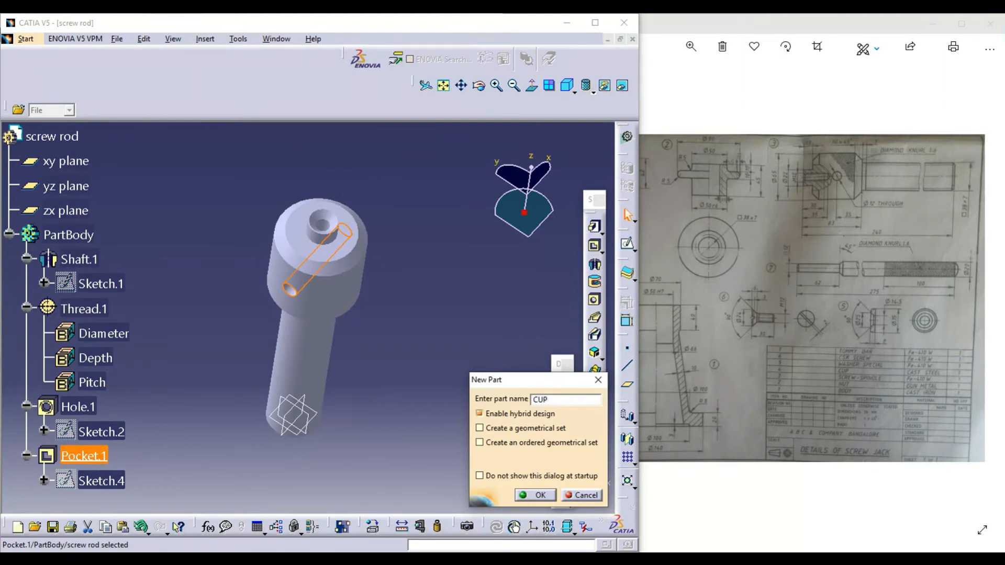
{"action": "key", "text": "Return"}
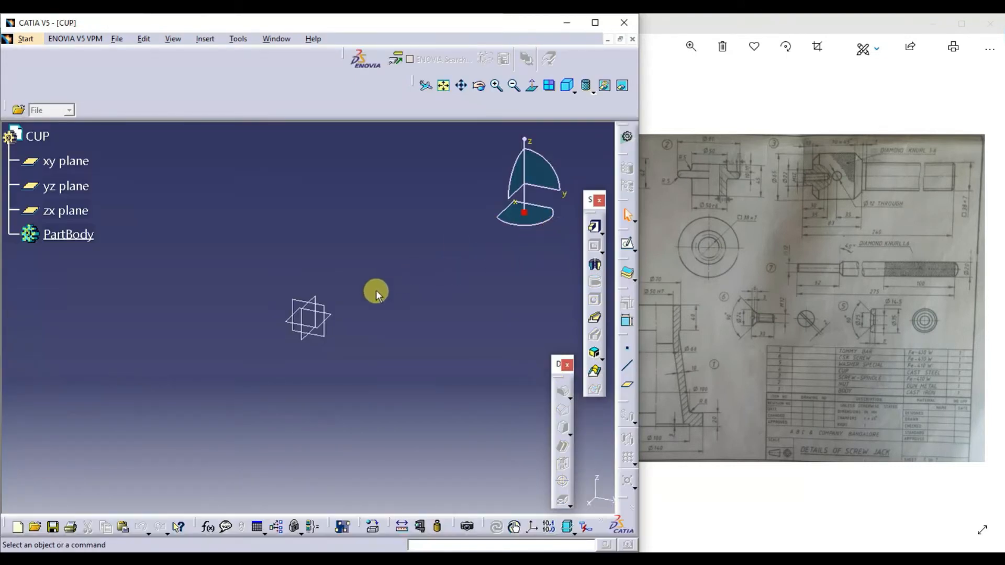
Start a sketch on the yz plane of the CUP part.
{"action": "left_click", "coordinate": [314, 304]}
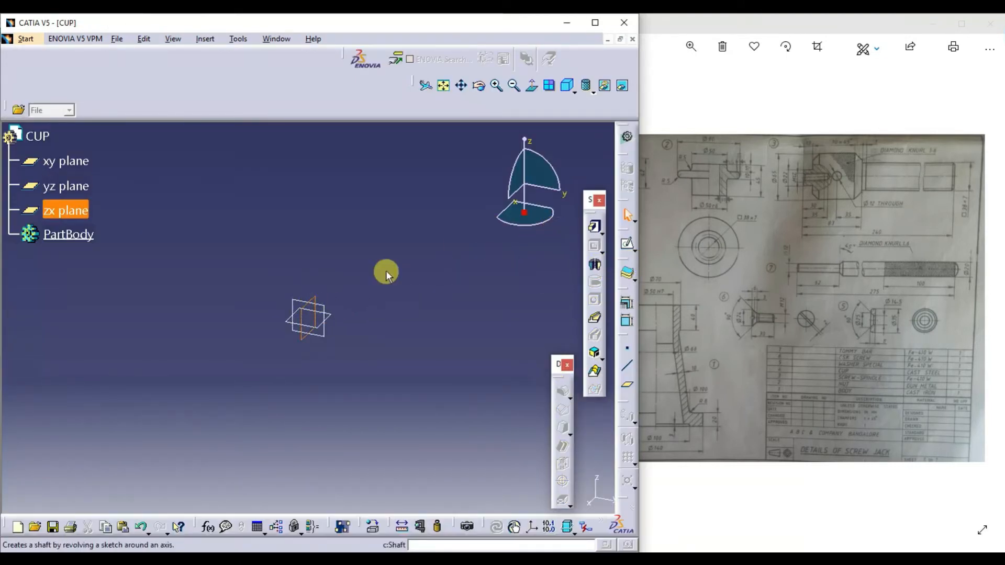
{"action": "left_click", "coordinate": [329, 307]}
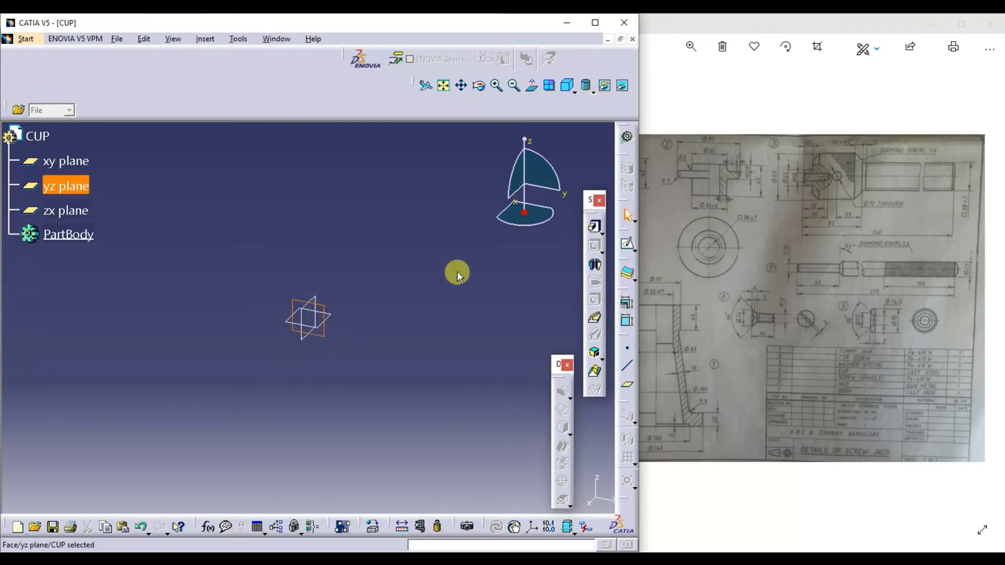
{"action": "left_click", "coordinate": [628, 244]}
Narrow the drawing window and widen the CATIA window so they sit side by side.
{"action": "left_click", "coordinate": [694, 266]}
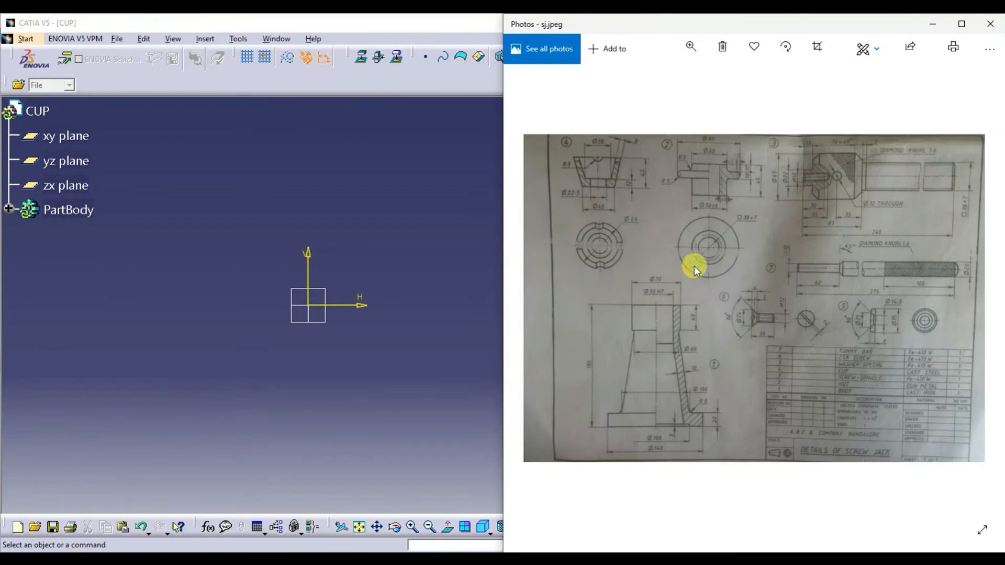
{"action": "left_click_drag", "start_coordinate": [502, 291], "coordinate": [691, 292]}
{"action": "left_click", "coordinate": [639, 294]}
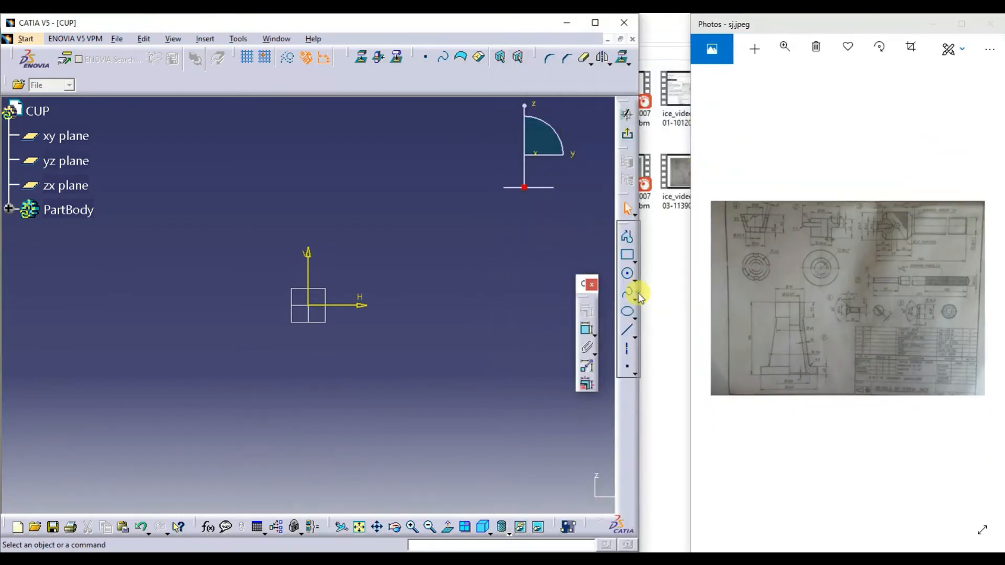
{"action": "left_click_drag", "start_coordinate": [638, 395], "coordinate": [716, 397]}
{"action": "left_click", "coordinate": [733, 379]}
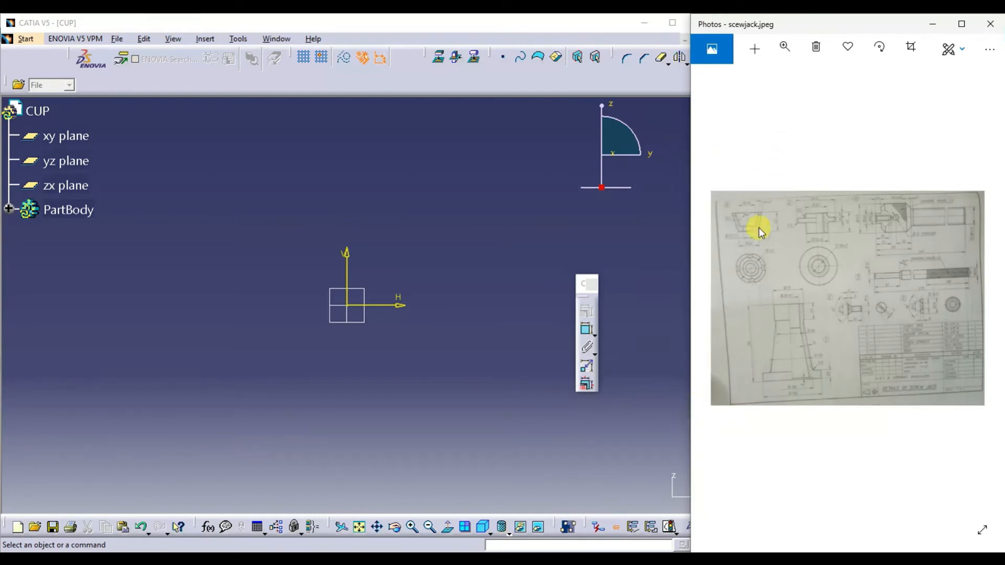
Examine the cup (part 4) in the scewjack.jpeg drawing and its dimensions in the full-size sj.jpeg drawing.
{"action": "scroll", "coordinate": [781, 246], "scroll_direction": "up", "scroll_amount": 3}
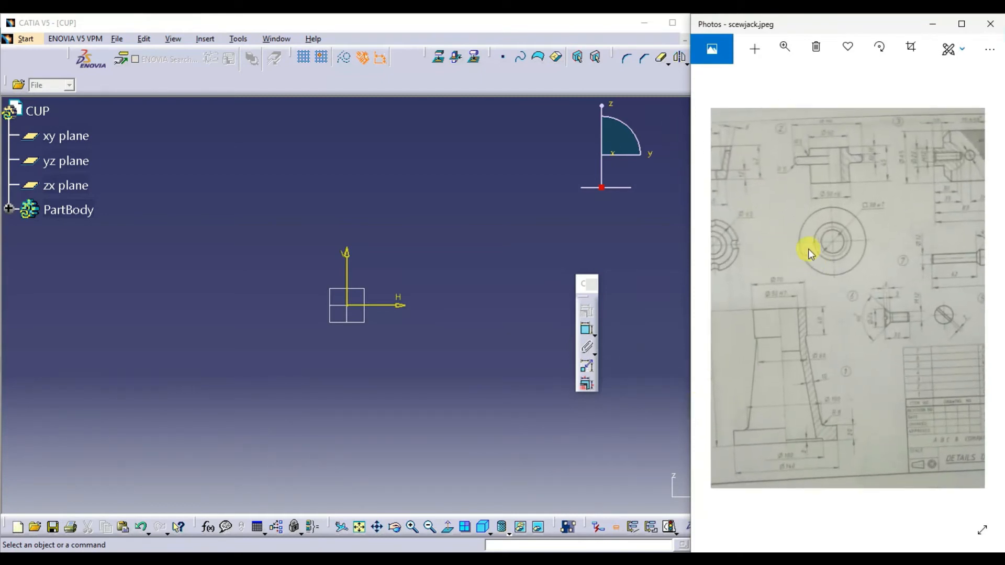
{"action": "scroll", "coordinate": [838, 262], "scroll_direction": "up", "scroll_amount": 2}
{"action": "left_click_drag", "start_coordinate": [870, 271], "coordinate": [919, 291]}
{"action": "scroll", "coordinate": [819, 178], "scroll_direction": "up", "scroll_amount": 3}
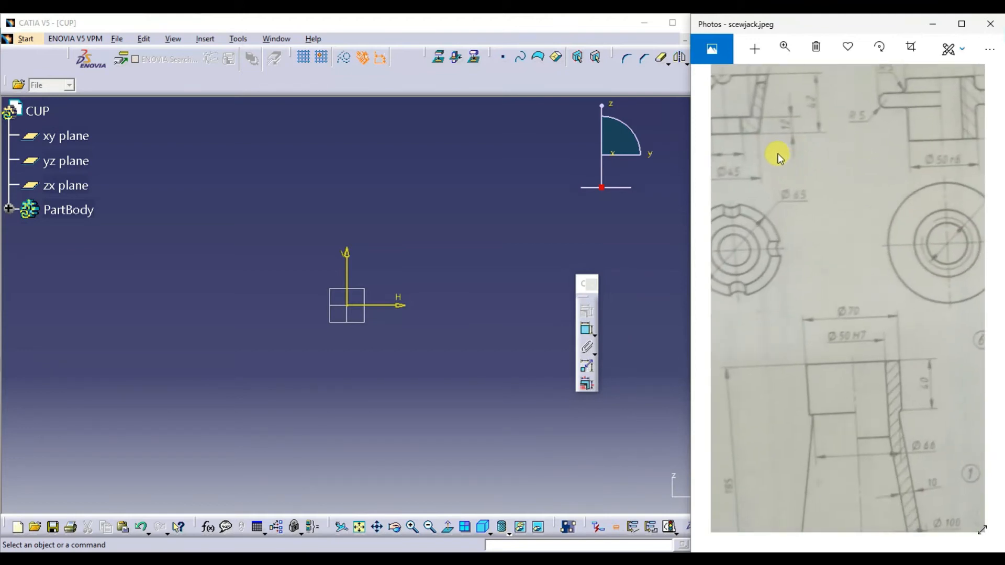
{"action": "scroll", "coordinate": [836, 267], "scroll_direction": "down", "scroll_amount": 3}
{"action": "scroll", "coordinate": [836, 283], "scroll_direction": "down", "scroll_amount": 3}
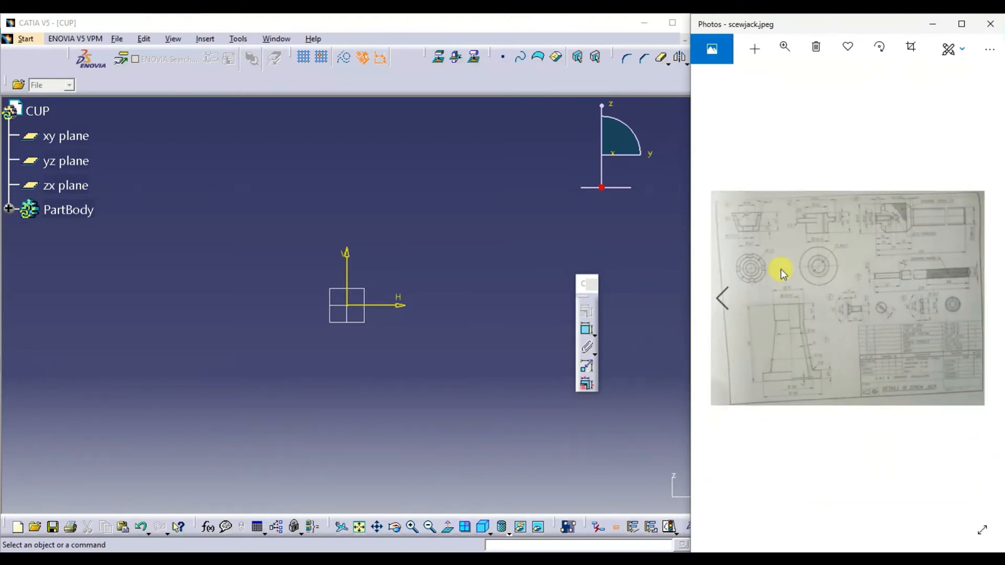
{"action": "left_click", "coordinate": [972, 25]}
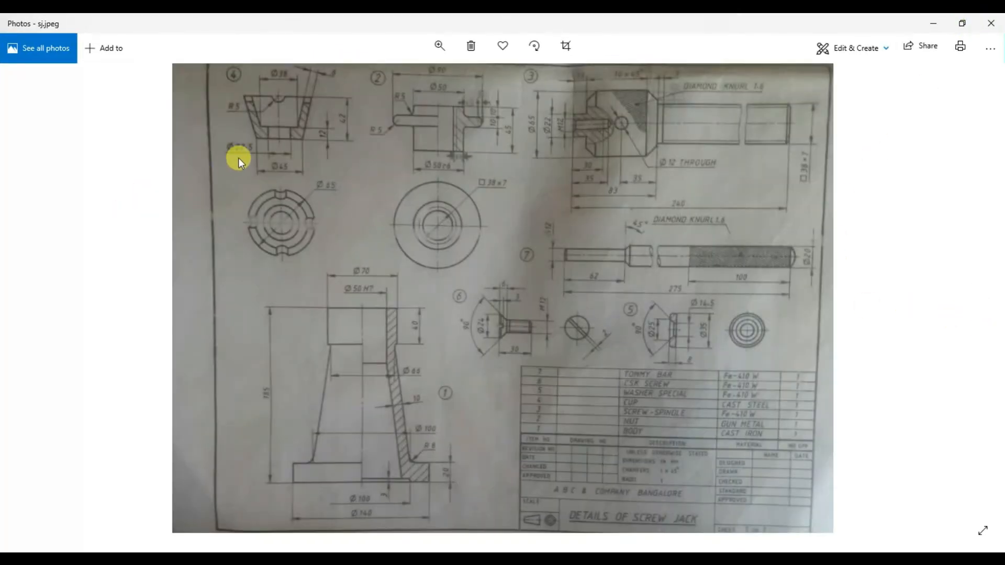
{"action": "scroll", "coordinate": [238, 158], "scroll_direction": "up", "scroll_amount": 3}
{"action": "left_click_drag", "start_coordinate": [315, 282], "coordinate": [335, 314]}
{"action": "scroll", "coordinate": [204, 182], "scroll_direction": "up", "scroll_amount": 3}
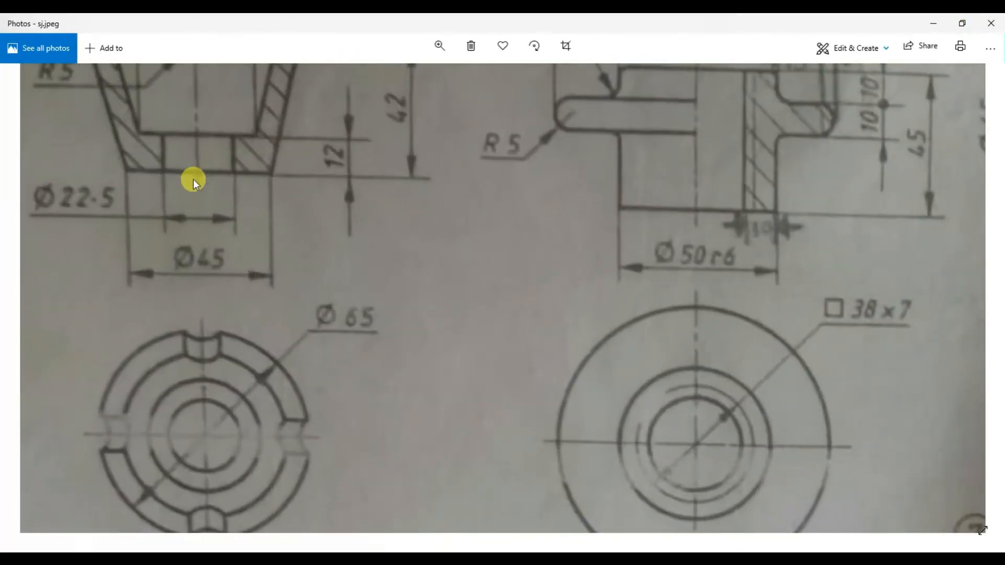
{"action": "mouse_move", "coordinate": [77, 210]}
{"action": "left_mouse_down"}
{"action": "mouse_move", "coordinate": [178, 288]}
{"action": "mouse_move", "coordinate": [334, 315]}
{"action": "left_mouse_up"}
{"action": "scroll", "coordinate": [334, 315], "scroll_direction": "down", "scroll_amount": 1}
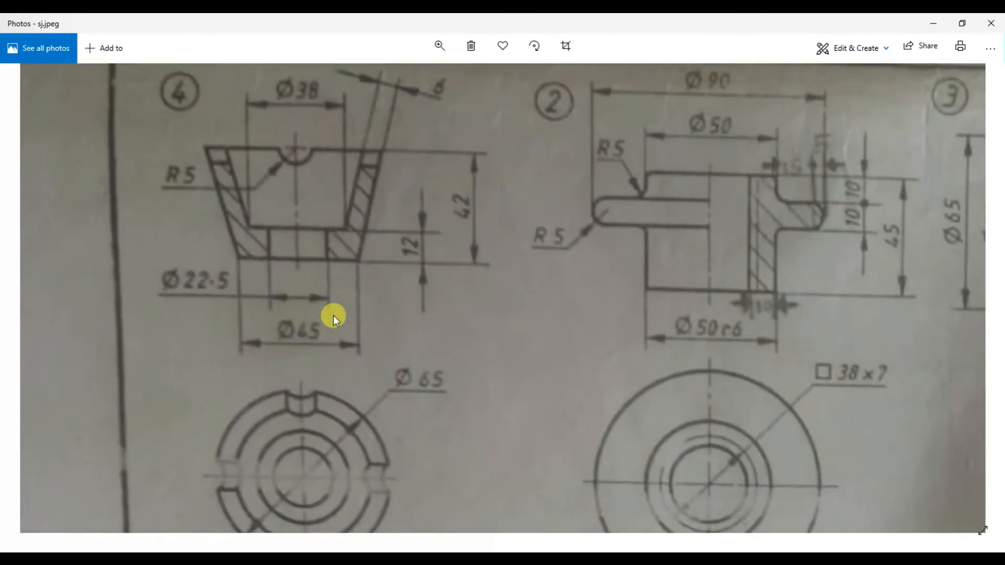
Tile the sj.jpeg drawing beside the CATIA window and enlarge the cup's section and plan views.
{"action": "key", "text": "super+Right"}
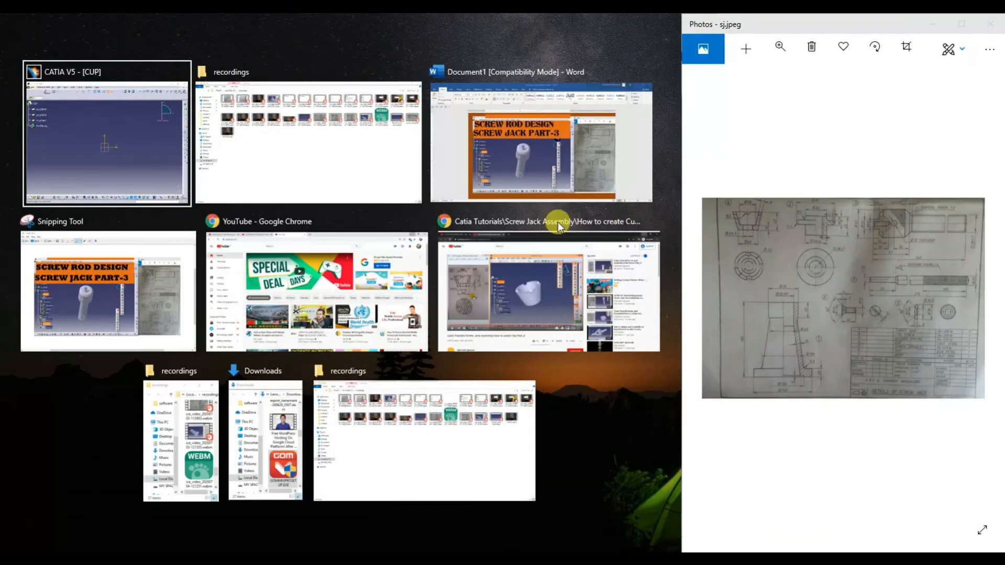
{"action": "left_click", "coordinate": [67, 153]}
{"action": "left_click", "coordinate": [826, 321]}
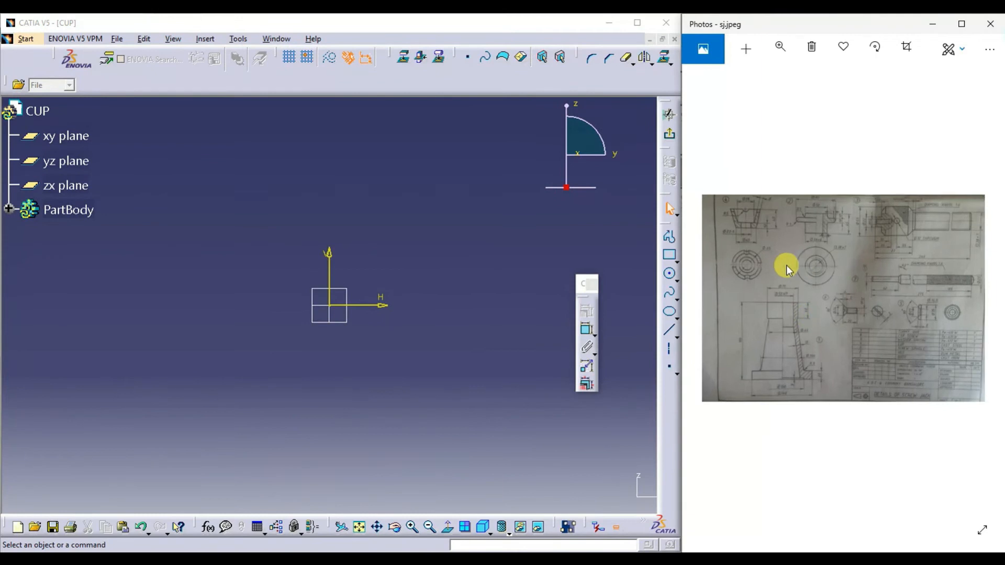
{"action": "scroll", "coordinate": [787, 265], "scroll_direction": "up", "scroll_amount": 3}
{"action": "left_click_drag", "start_coordinate": [774, 180], "coordinate": [1001, 422]}
{"action": "scroll", "coordinate": [889, 223], "scroll_direction": "up", "scroll_amount": 2}
{"action": "mouse_move", "coordinate": [889, 223]}
{"action": "left_mouse_down"}
{"action": "mouse_move", "coordinate": [848, 321]}
{"action": "mouse_move", "coordinate": [872, 331]}
{"action": "mouse_move", "coordinate": [880, 308]}
{"action": "left_mouse_up"}
{"action": "scroll", "coordinate": [893, 268], "scroll_direction": "down", "scroll_amount": 2}
{"action": "left_click_drag", "start_coordinate": [910, 222], "coordinate": [904, 297]}
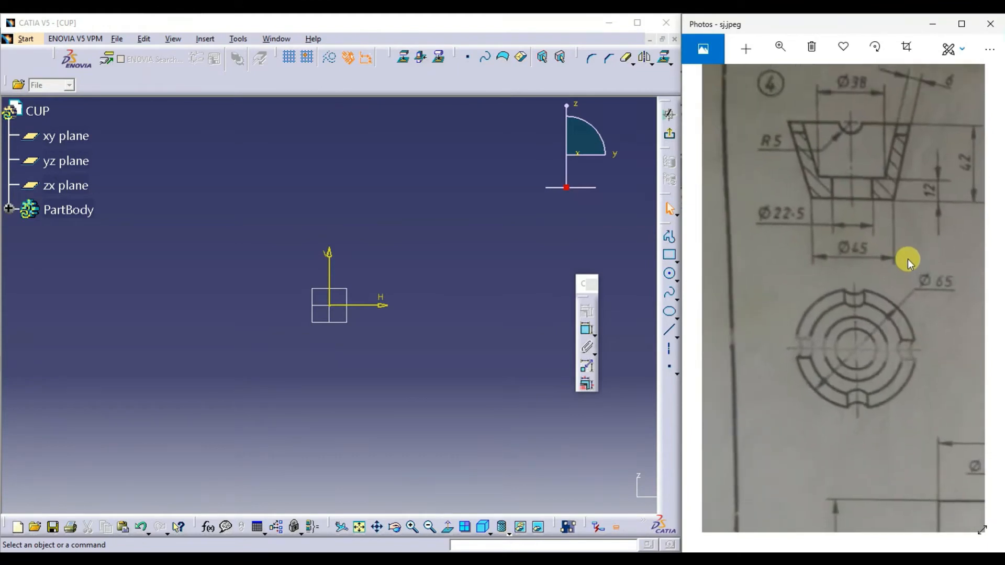
{"action": "left_click_drag", "start_coordinate": [907, 245], "coordinate": [893, 296]}
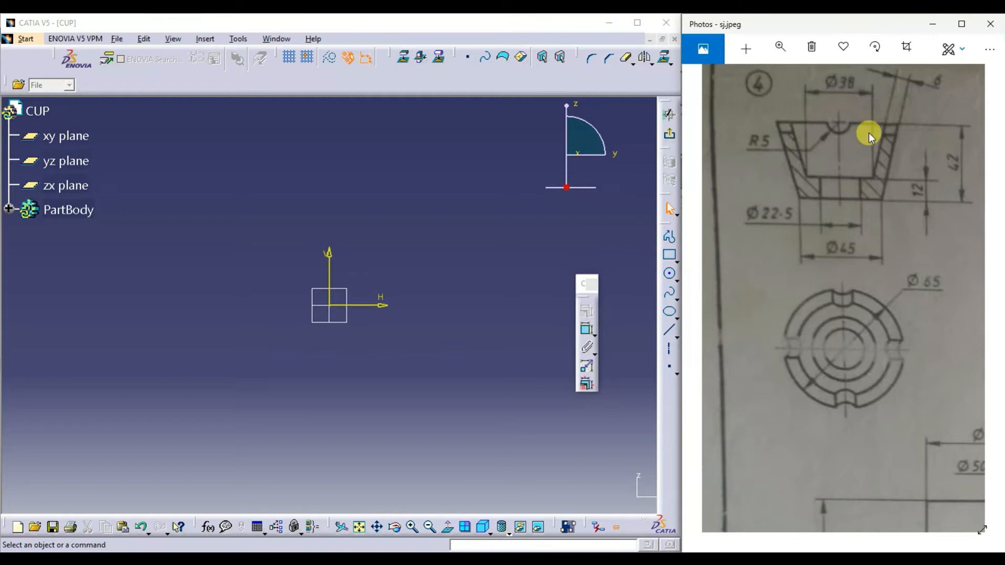
Sketch a closed half-section of the cup from the horizontal axis, with a floor about 11 mm thick and a slanted wall about 55 mm high.
{"action": "left_click", "coordinate": [670, 237]}
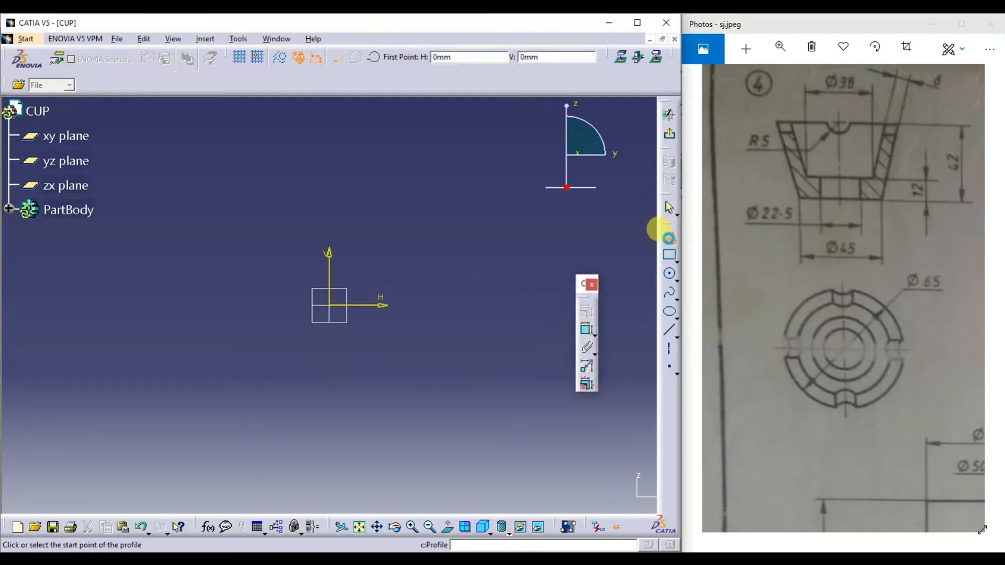
{"action": "left_click", "coordinate": [365, 306]}
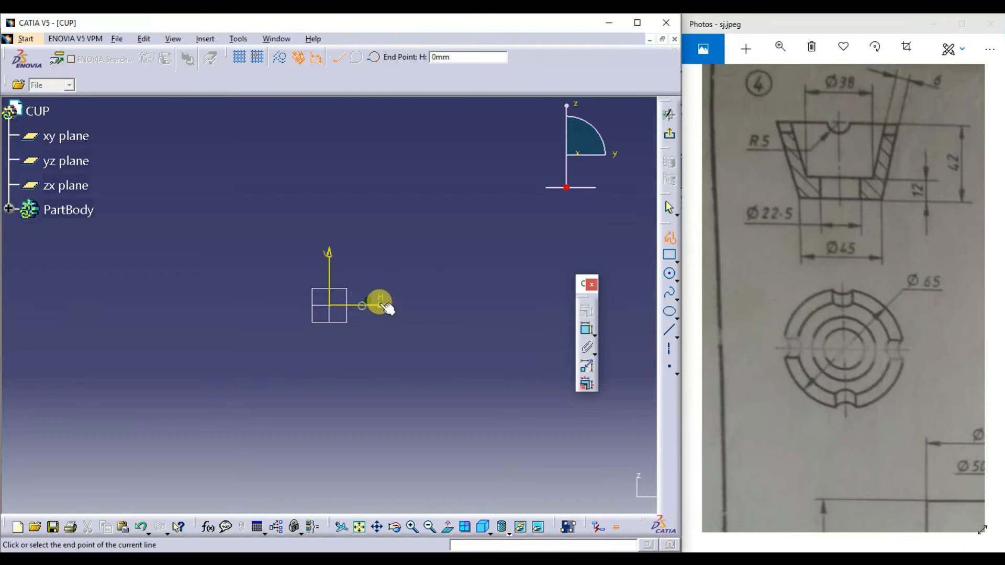
{"action": "left_click", "coordinate": [427, 306]}
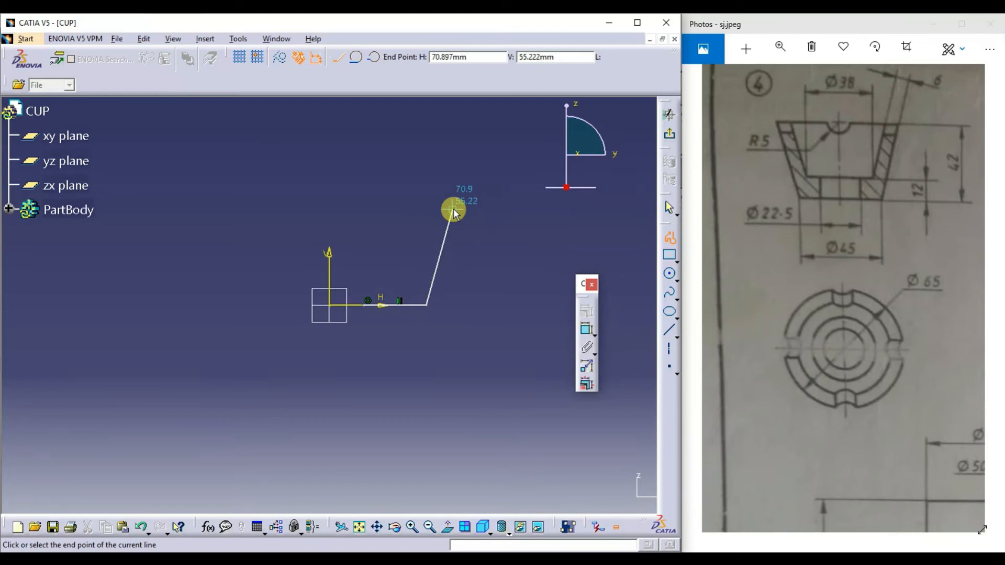
{"action": "left_click", "coordinate": [453, 209]}
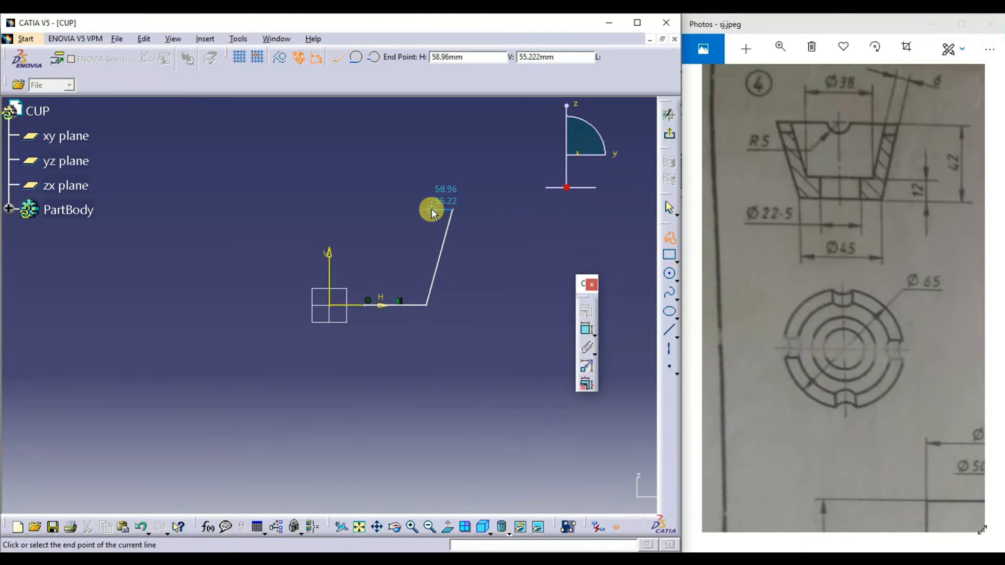
{"action": "left_click", "coordinate": [432, 209]}
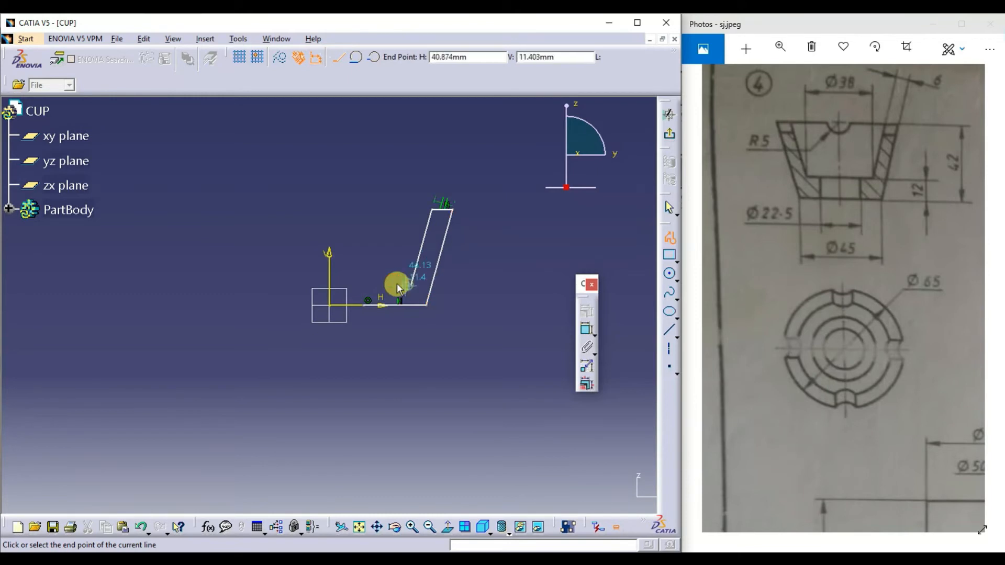
{"action": "left_click", "coordinate": [365, 285]}
{"action": "left_click", "coordinate": [365, 306]}
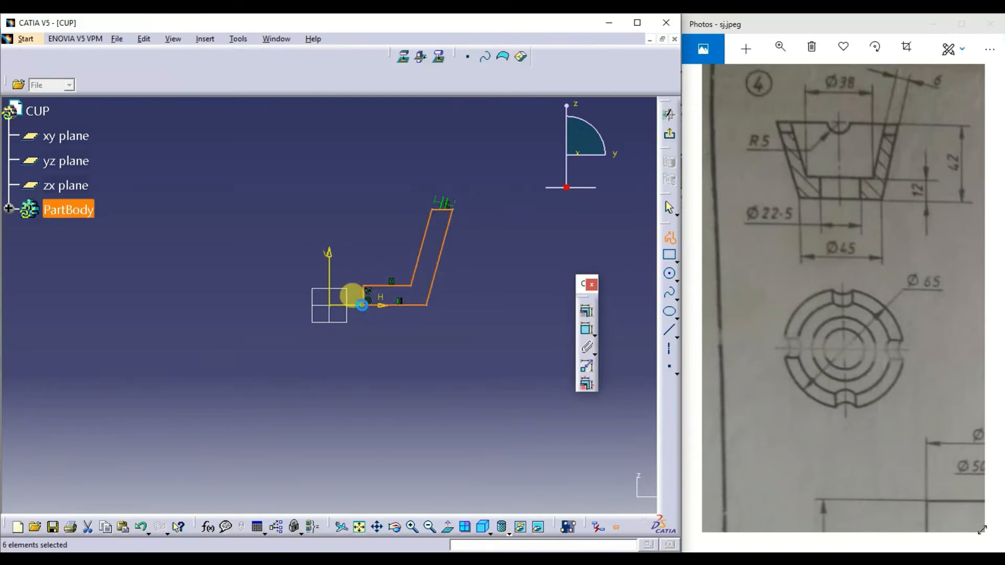
{"action": "left_click", "coordinate": [444, 344]}
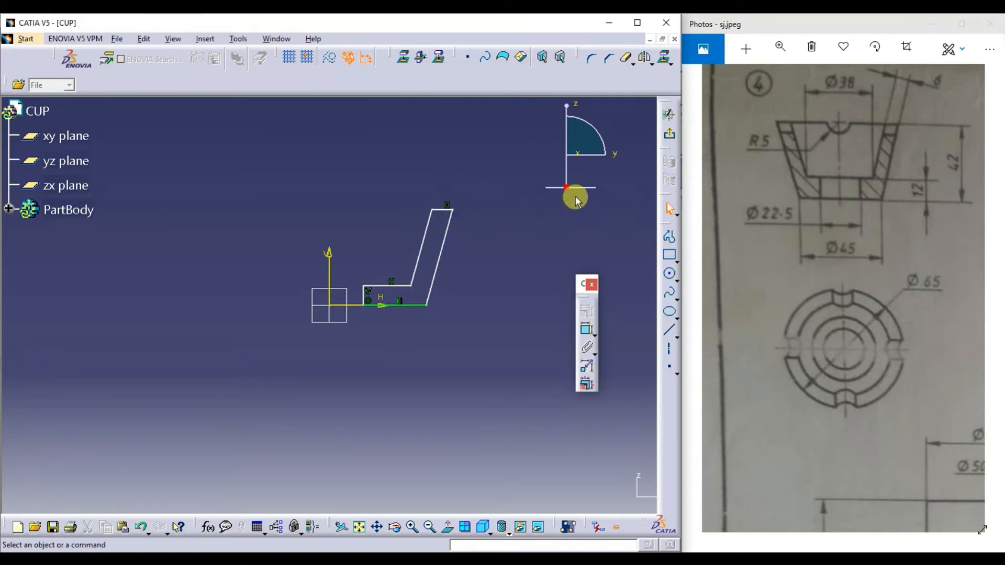
Dimension the inner vertical edge from the vertical axis and set the distance to 22.5/2 mm.
{"action": "left_click", "coordinate": [587, 331]}
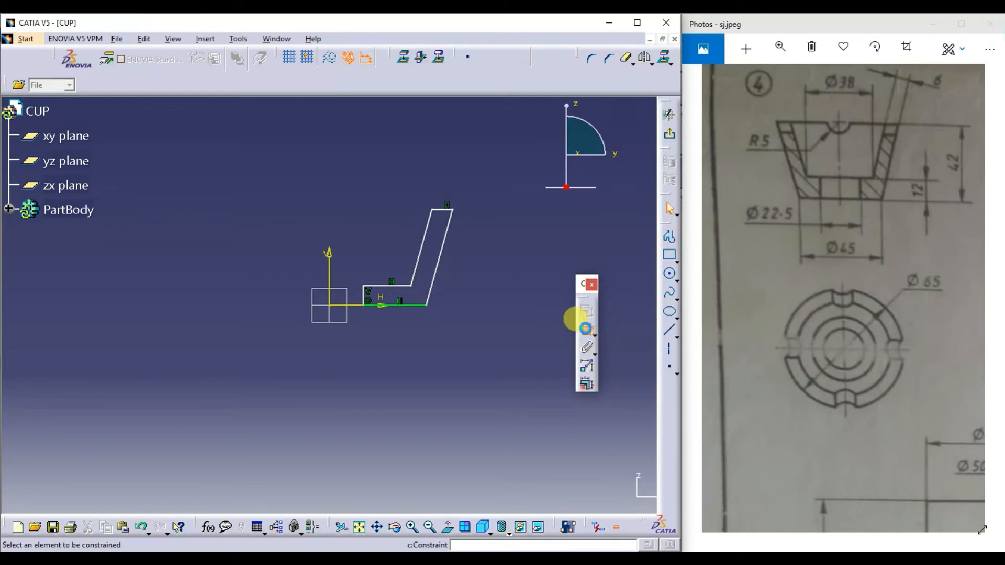
{"action": "double_click", "coordinate": [586, 331]}
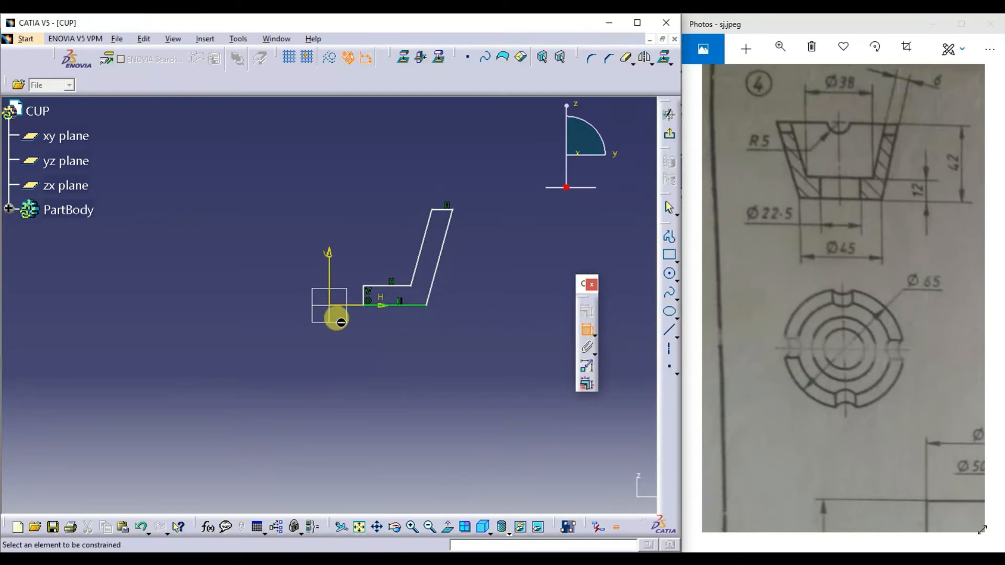
{"action": "left_click", "coordinate": [329, 288]}
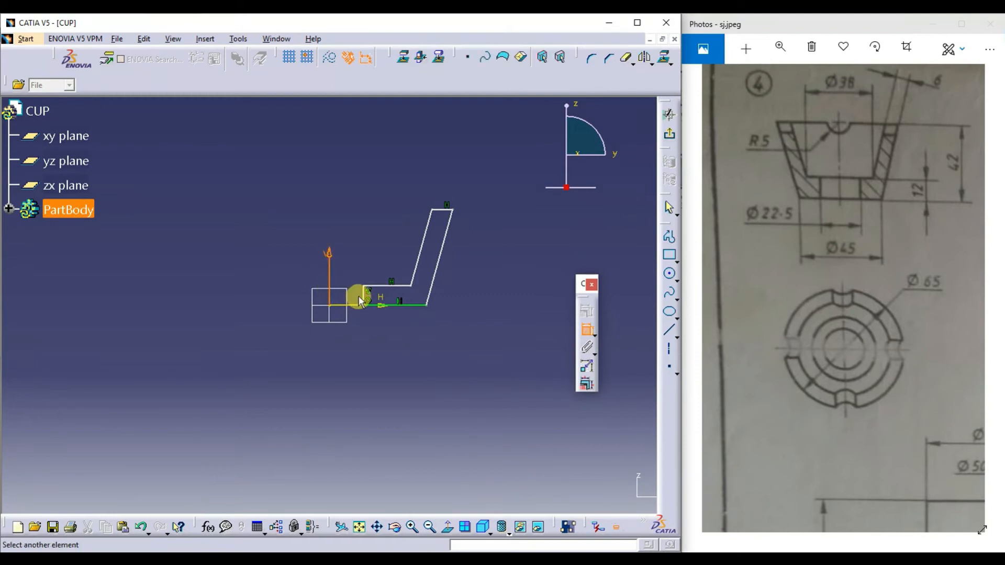
{"action": "left_click", "coordinate": [362, 296]}
{"action": "left_click", "coordinate": [348, 351]}
{"action": "double_click", "coordinate": [340, 343]}
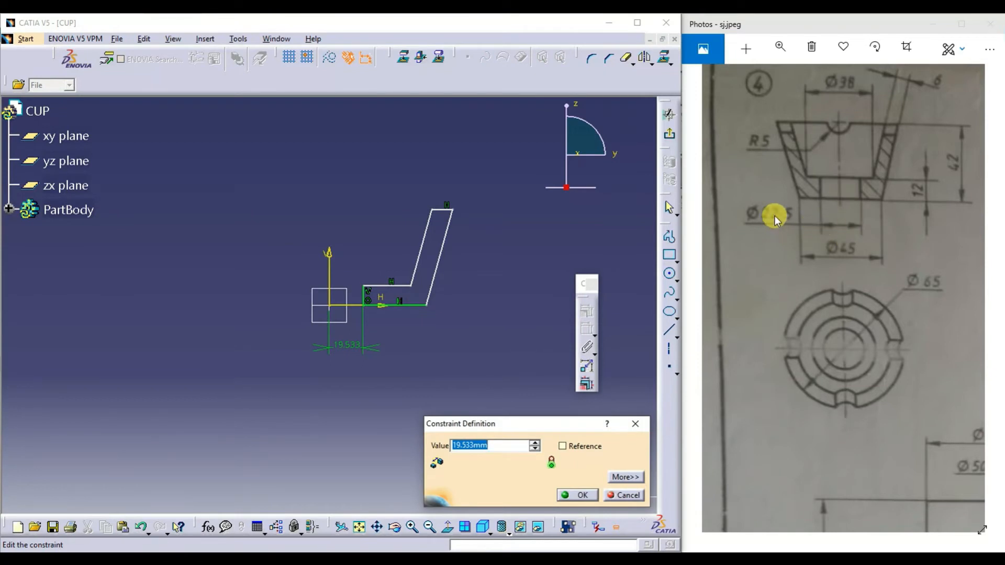
{"action": "type", "text": "22.5/2"}
{"action": "key", "text": "Return"}
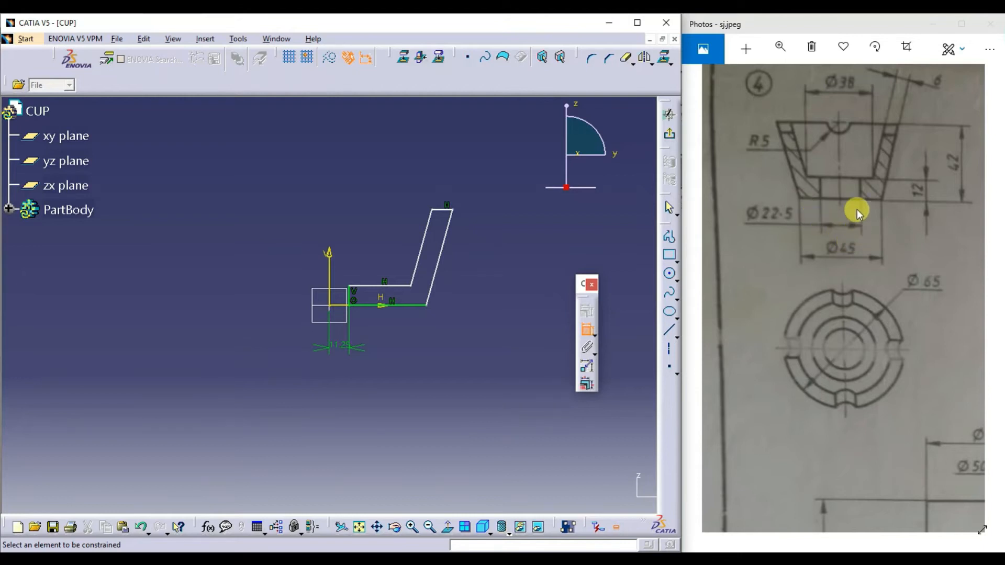
Dimension the profile's height between the base line and the wall's top edge and set it to 42 mm.
{"action": "left_click_drag", "start_coordinate": [882, 171], "coordinate": [855, 255]}
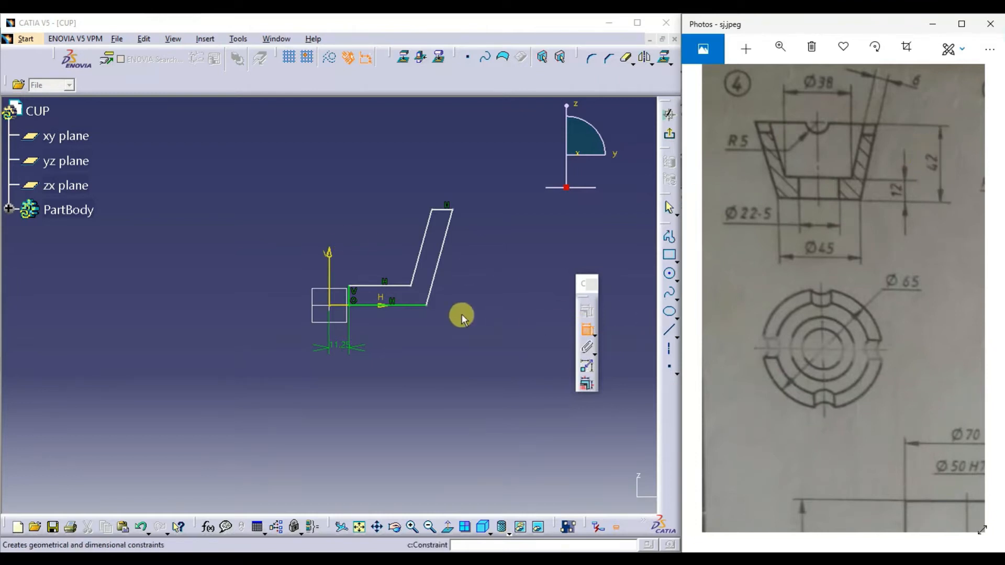
{"action": "left_click", "coordinate": [416, 311]}
{"action": "left_click", "coordinate": [443, 210]}
{"action": "key", "text": "Escape"}
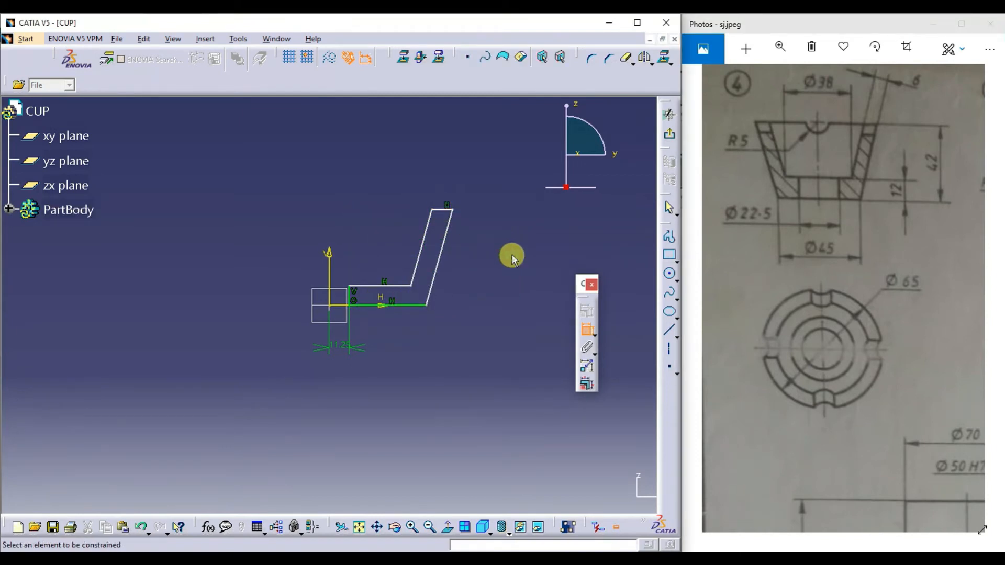
{"action": "left_click", "coordinate": [393, 305]}
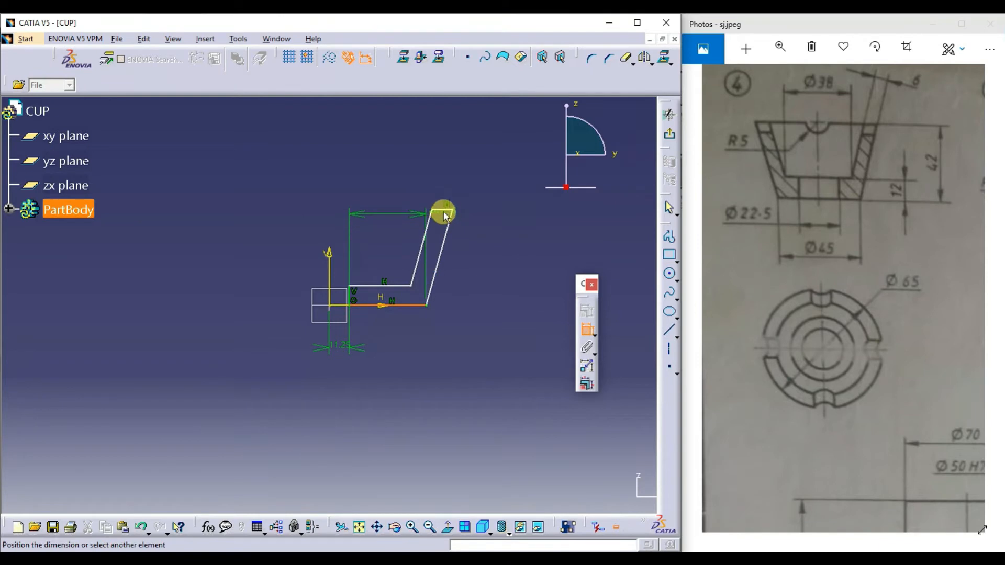
{"action": "left_click", "coordinate": [445, 209]}
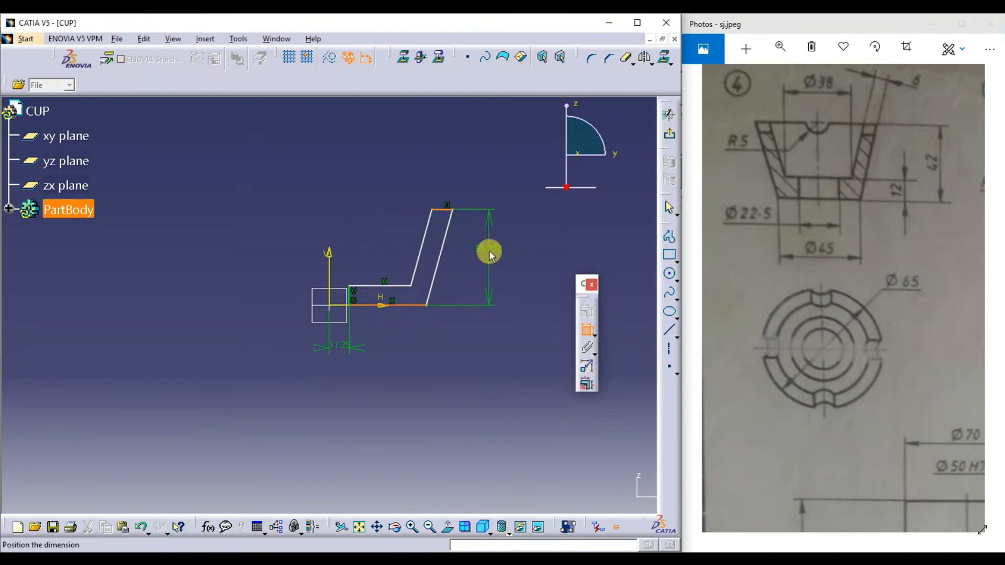
{"action": "left_click", "coordinate": [489, 252]}
{"action": "double_click", "coordinate": [481, 236]}
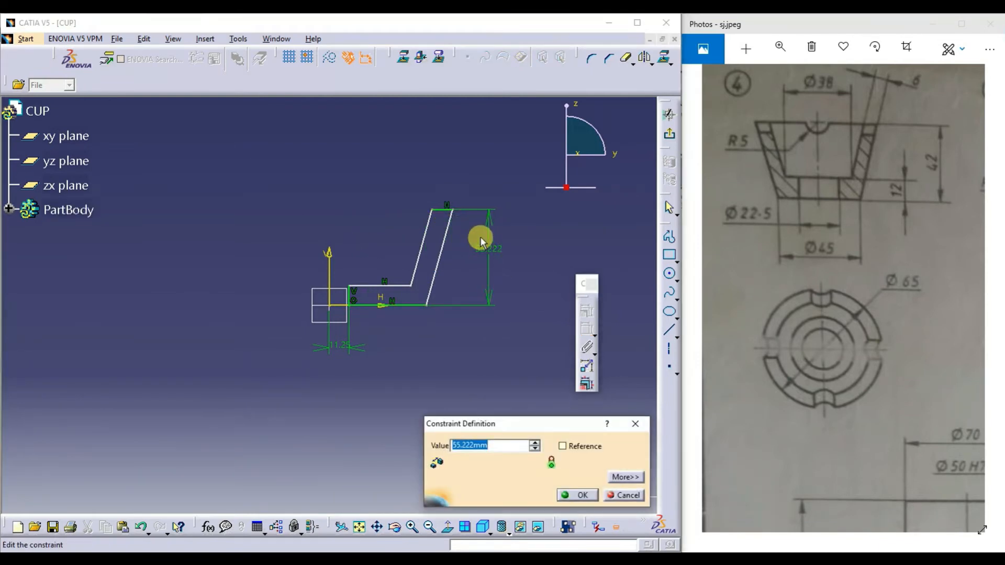
{"action": "type", "text": "42"}
{"action": "key", "text": "Return"}
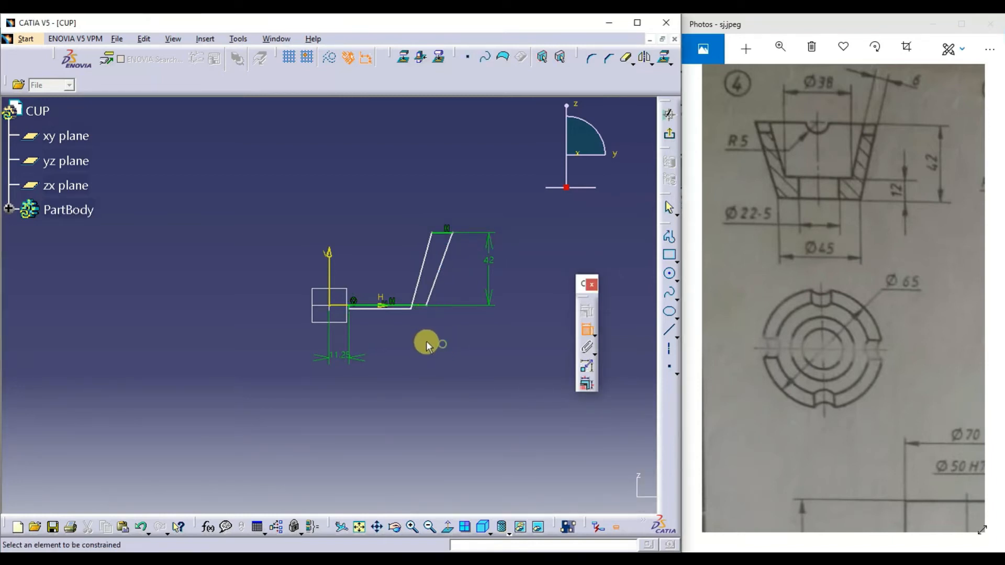
Move the cup's inner floor line back above the base line.
{"action": "left_click", "coordinate": [403, 310]}
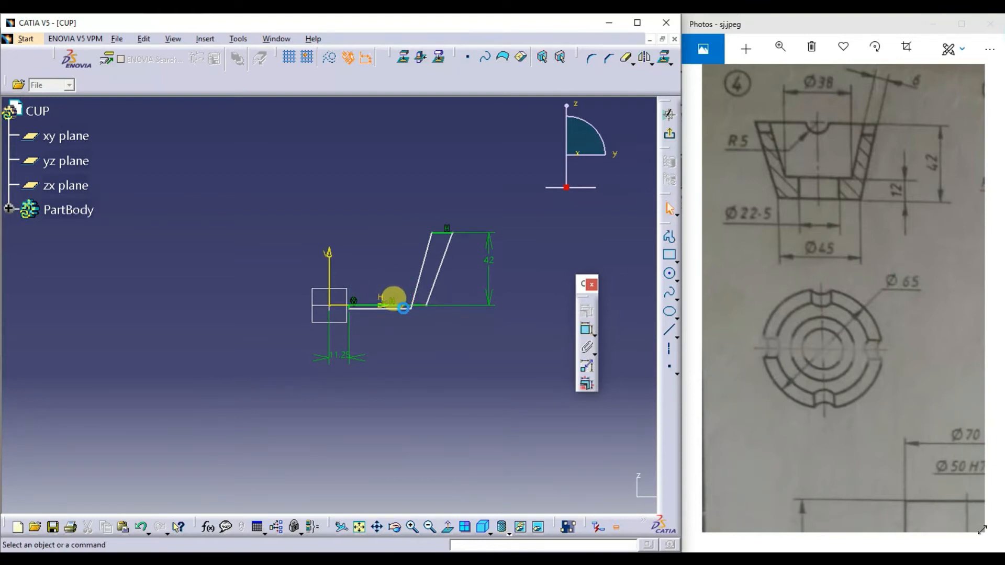
{"action": "left_click_drag", "start_coordinate": [396, 305], "coordinate": [393, 287]}
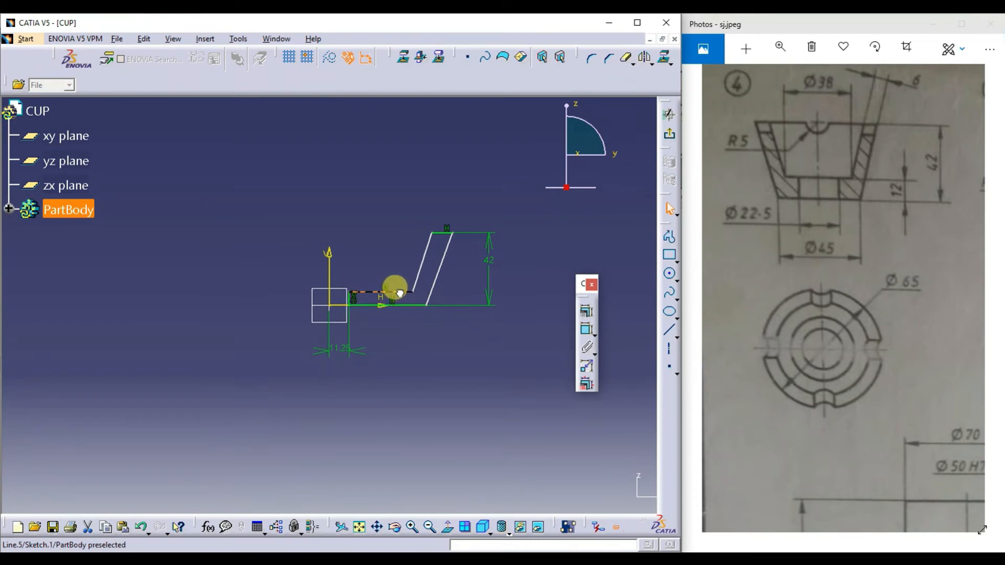
{"action": "left_click", "coordinate": [423, 331]}
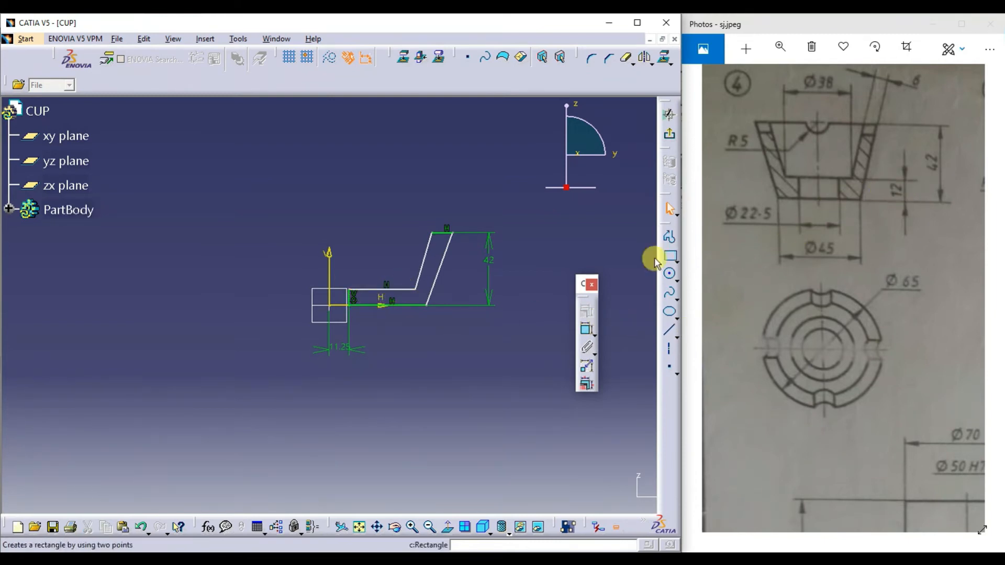
Dimension the floor thickness between the inner floor line and the base line and set it to 12 mm.
{"action": "left_click", "coordinate": [587, 330]}
{"action": "left_click", "coordinate": [404, 291]}
{"action": "left_click", "coordinate": [404, 304]}
{"action": "left_click", "coordinate": [527, 300]}
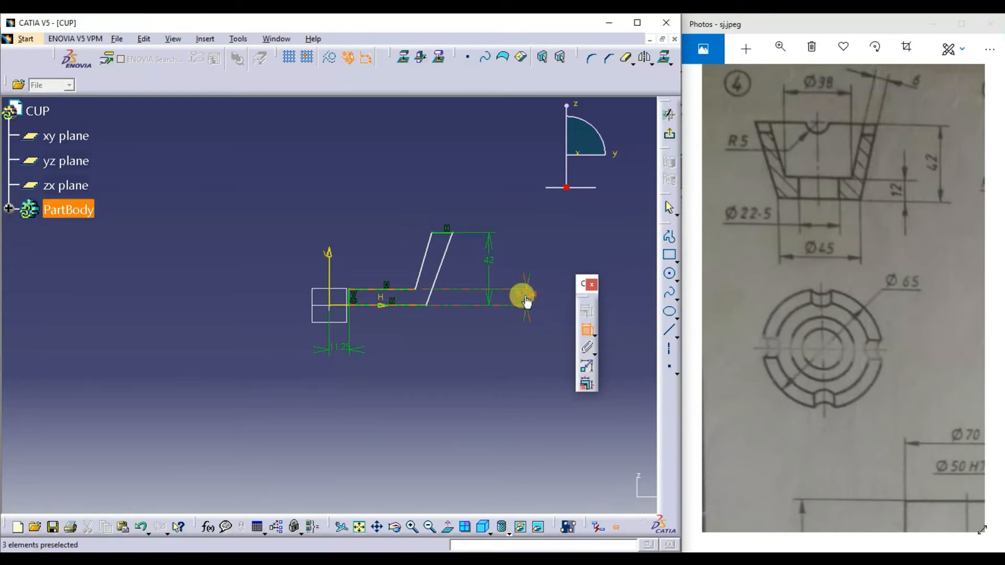
{"action": "double_click", "coordinate": [527, 302]}
{"action": "type", "text": "12"}
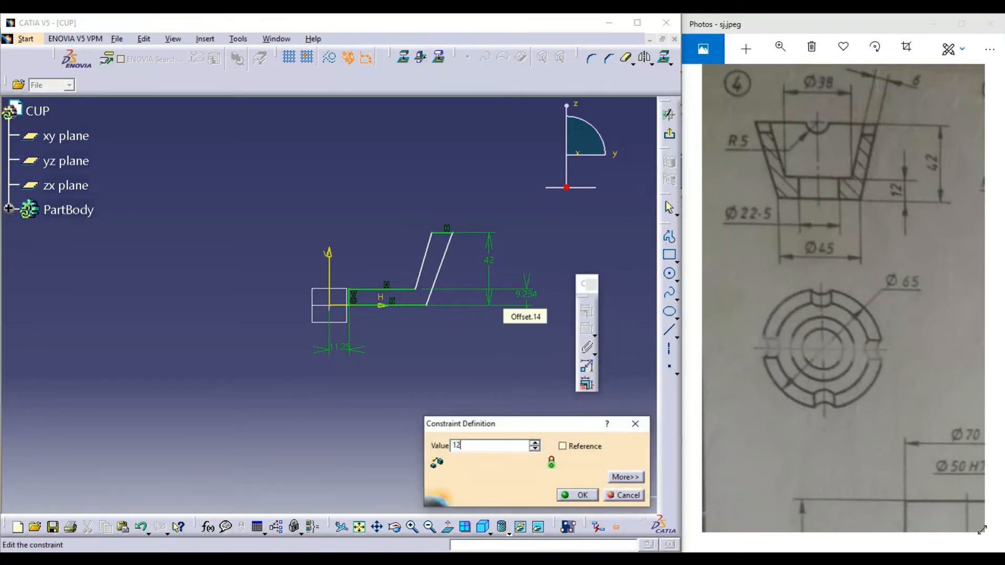
{"action": "key", "text": "Return"}
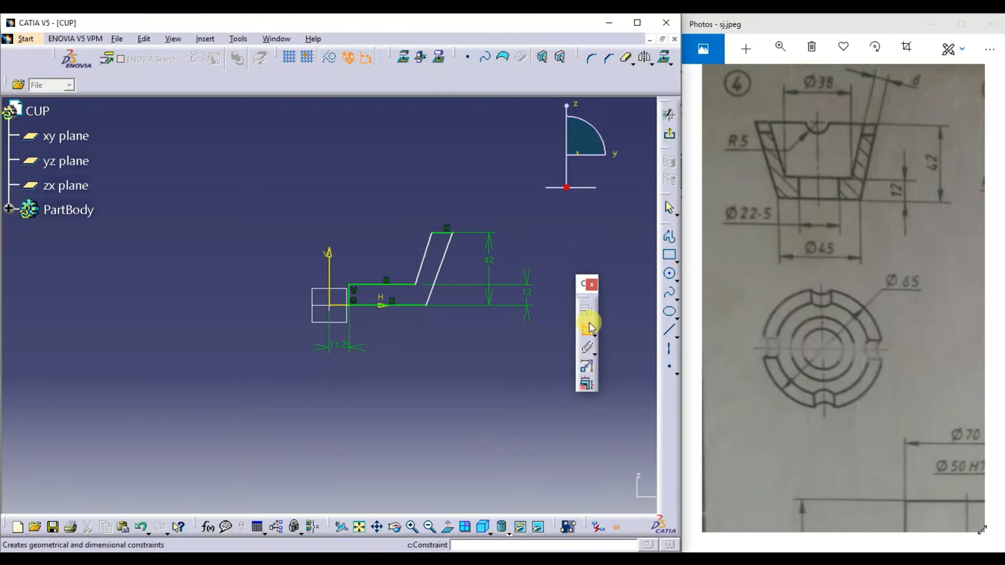
{"action": "left_click", "coordinate": [430, 244]}
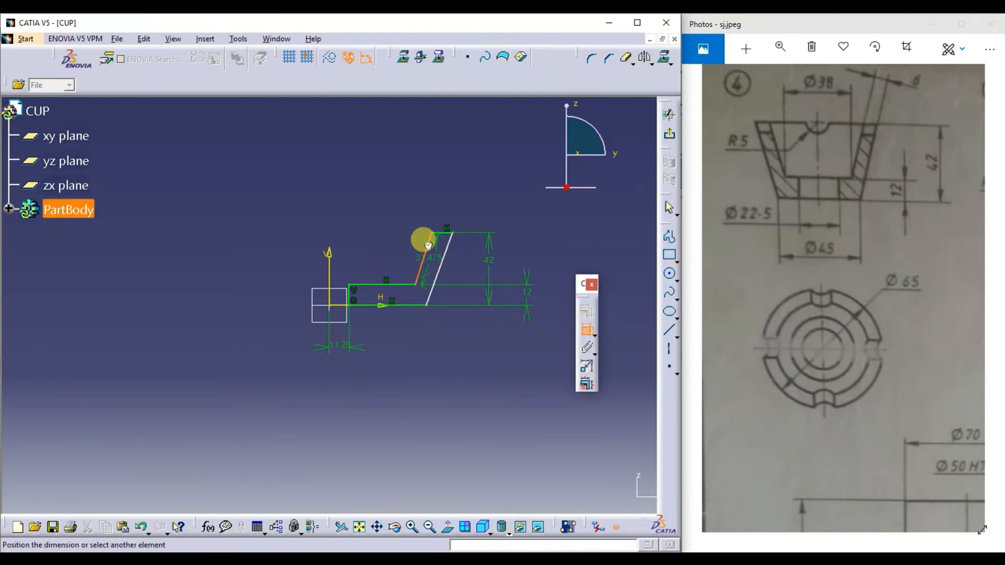
{"action": "left_click", "coordinate": [447, 251]}
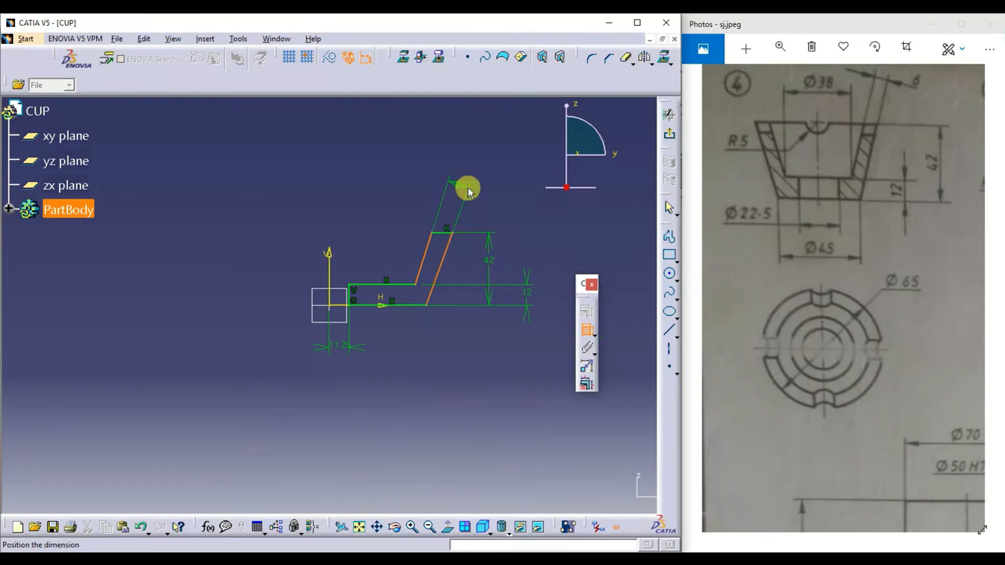
{"action": "key", "text": "Escape"}
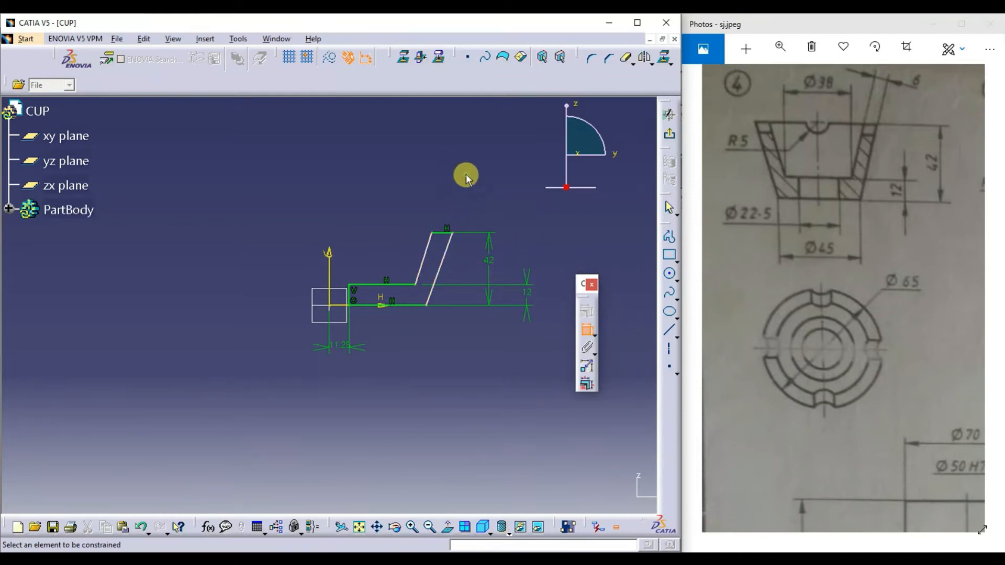
{"action": "left_click", "coordinate": [426, 253]}
{"action": "left_click", "coordinate": [447, 263]}
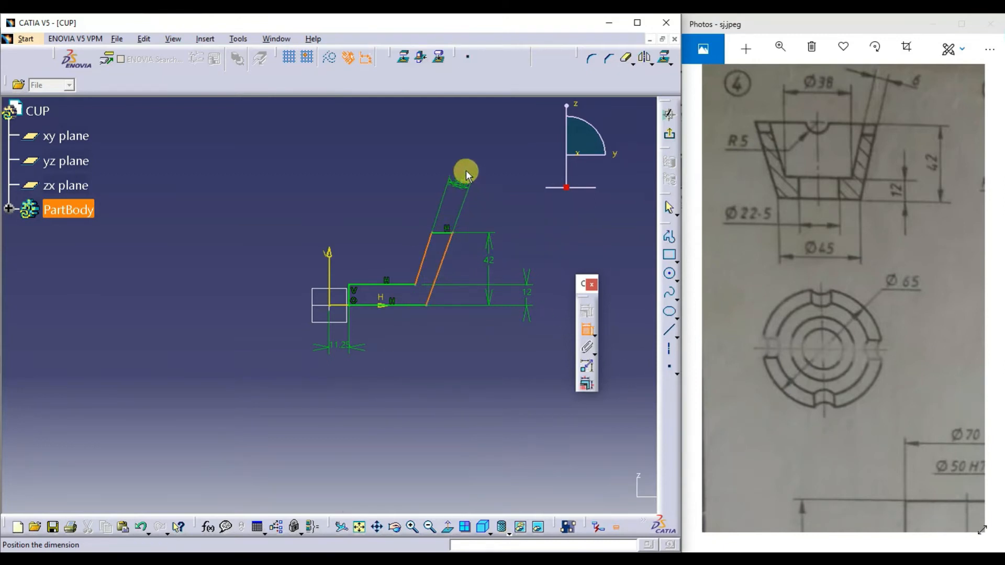
{"action": "left_click", "coordinate": [481, 135]}
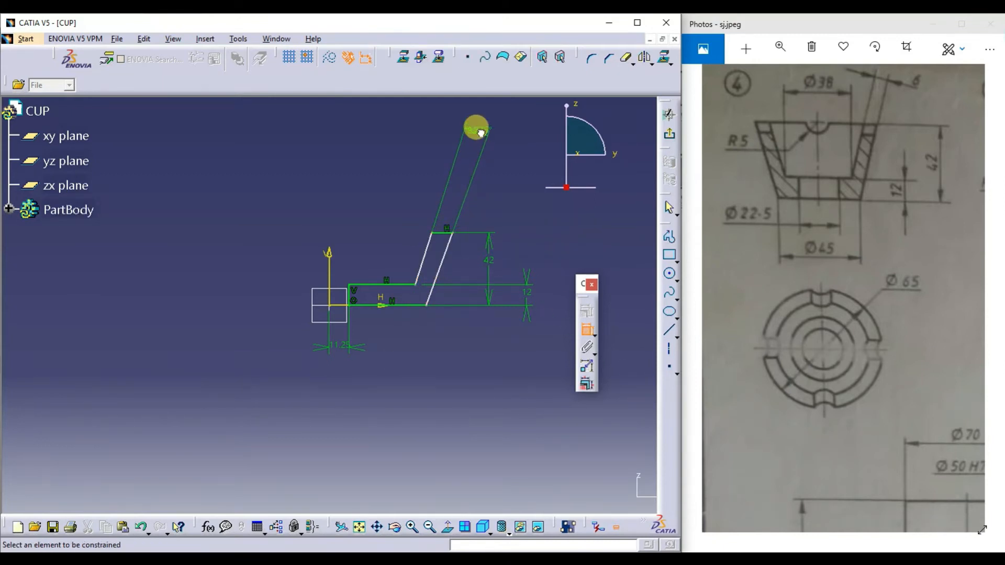
{"action": "double_click", "coordinate": [480, 132]}
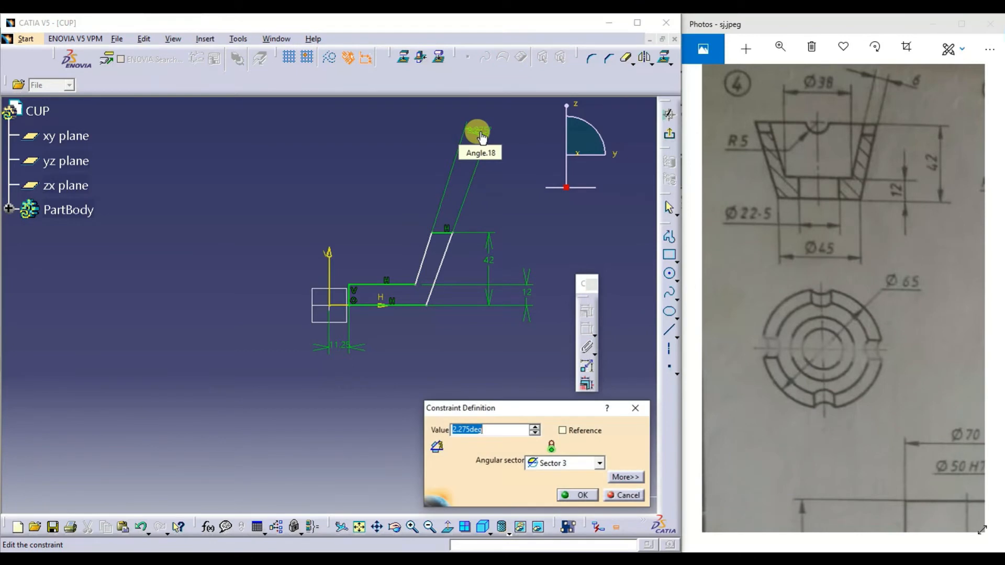
{"action": "left_click", "coordinate": [635, 496]}
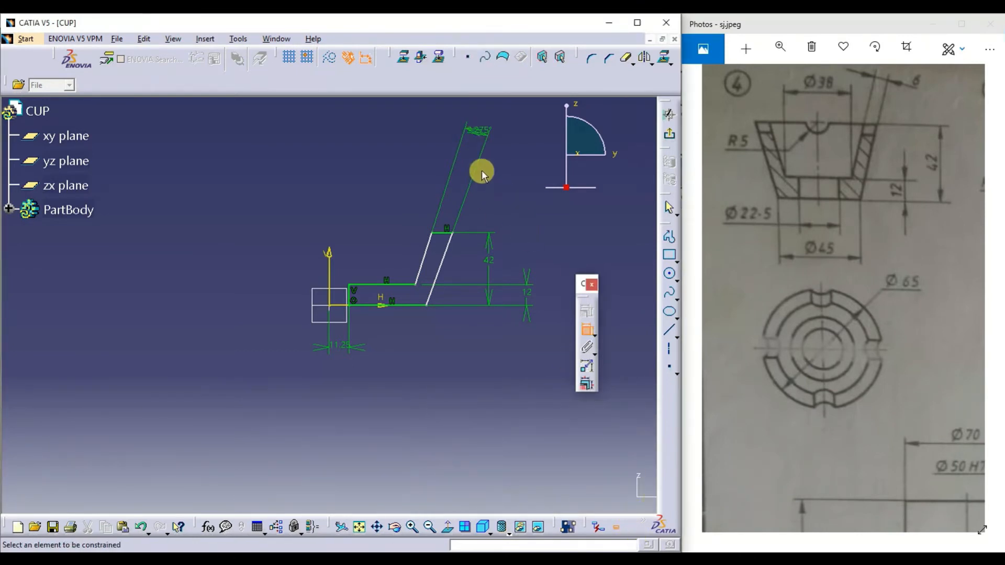
{"action": "left_click", "coordinate": [463, 127]}
{"action": "left_click", "coordinate": [480, 134]}
{"action": "key", "text": "Delete"}
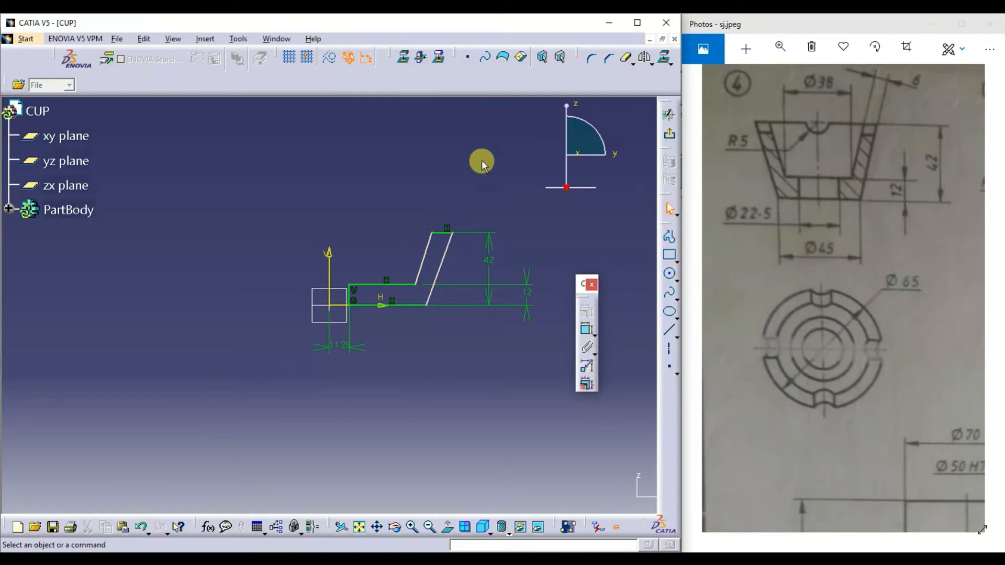
Constrain the two slanted wall lines of the cup profile to be parallel.
{"action": "left_click", "coordinate": [443, 262]}
{"action": "left_click", "coordinate": [429, 246], "text": "ctrl"}
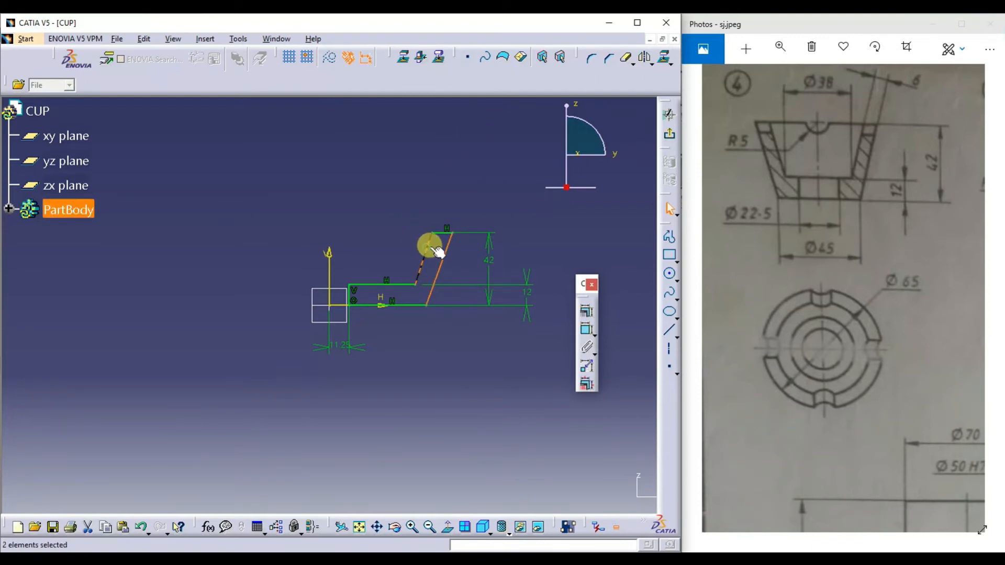
{"action": "left_click", "coordinate": [584, 308]}
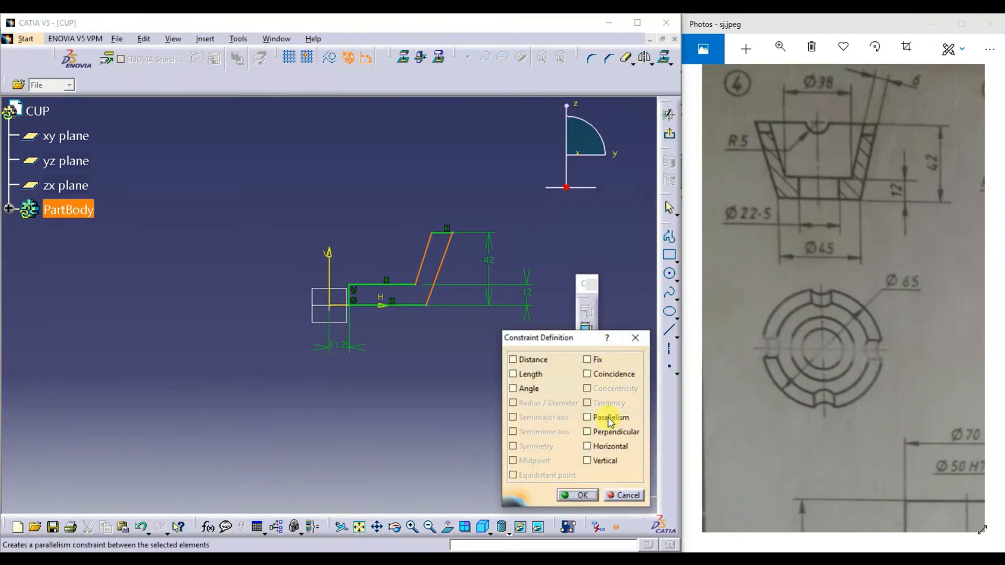
{"action": "left_click", "coordinate": [609, 419]}
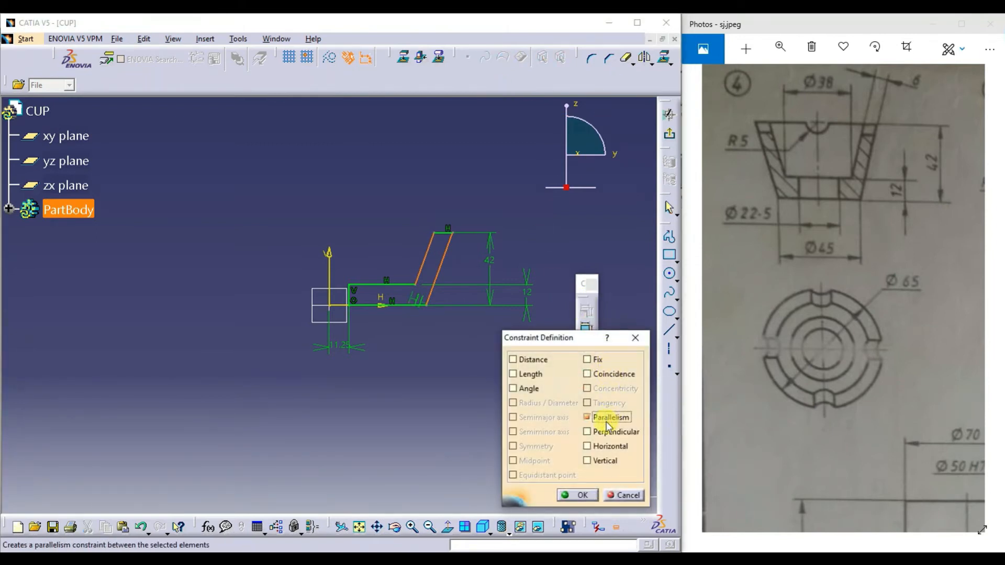
{"action": "left_click", "coordinate": [581, 496]}
{"action": "left_click", "coordinate": [581, 329]}
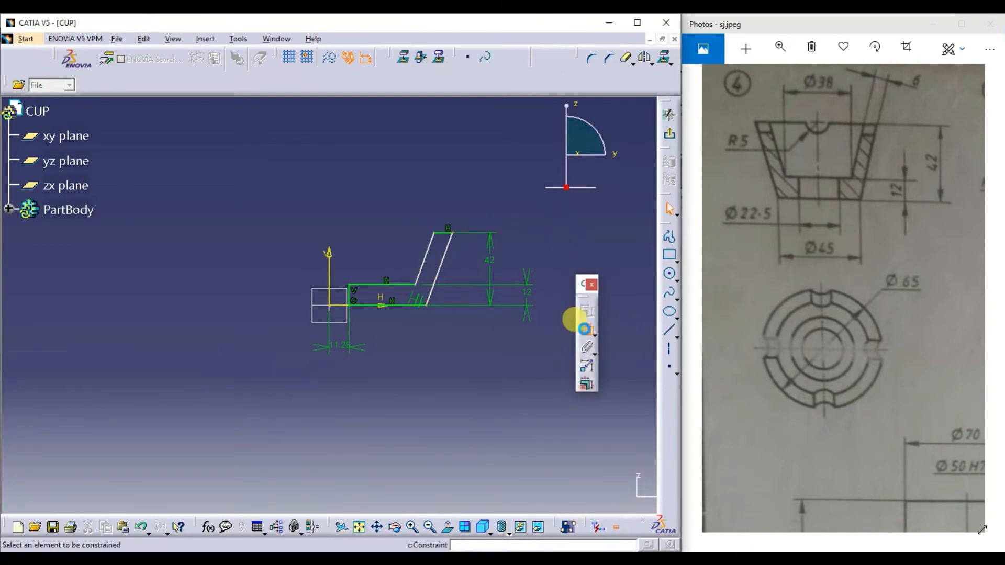
{"action": "left_click", "coordinate": [429, 247]}
{"action": "left_click", "coordinate": [446, 254]}
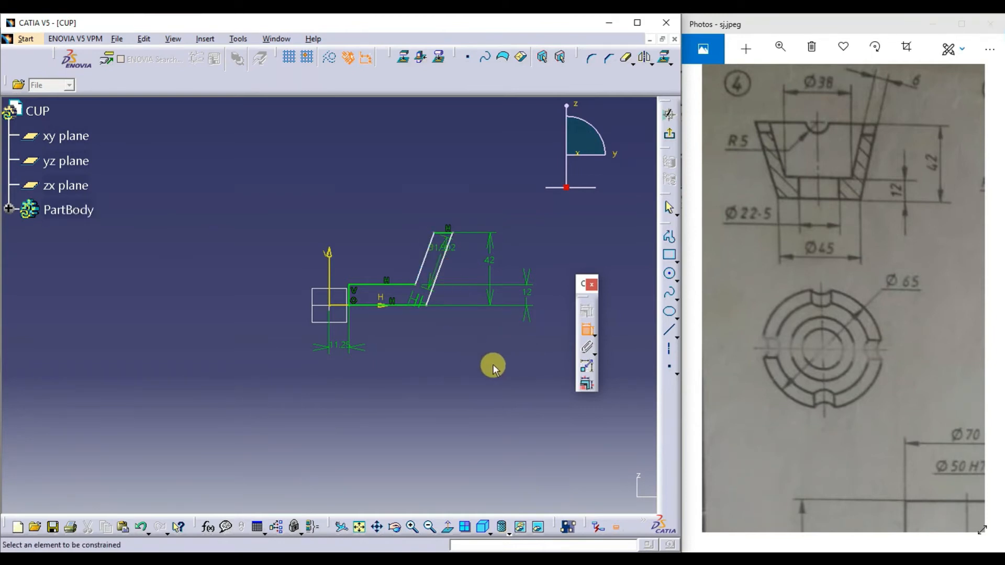
{"action": "key", "text": "Delete"}
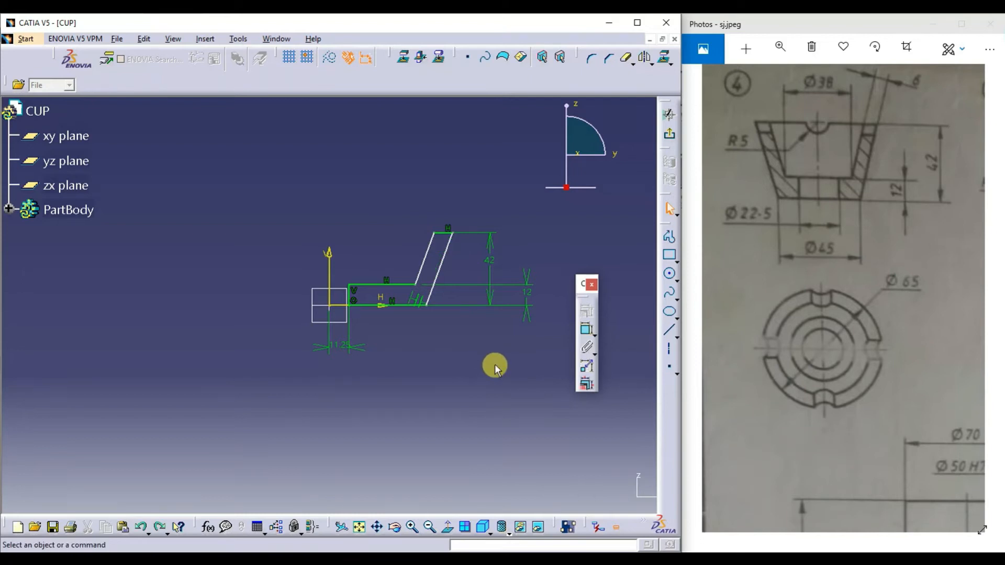
Dimension the wall thickness between the two slanted lines and set it to 6 mm.
{"action": "left_click", "coordinate": [586, 330]}
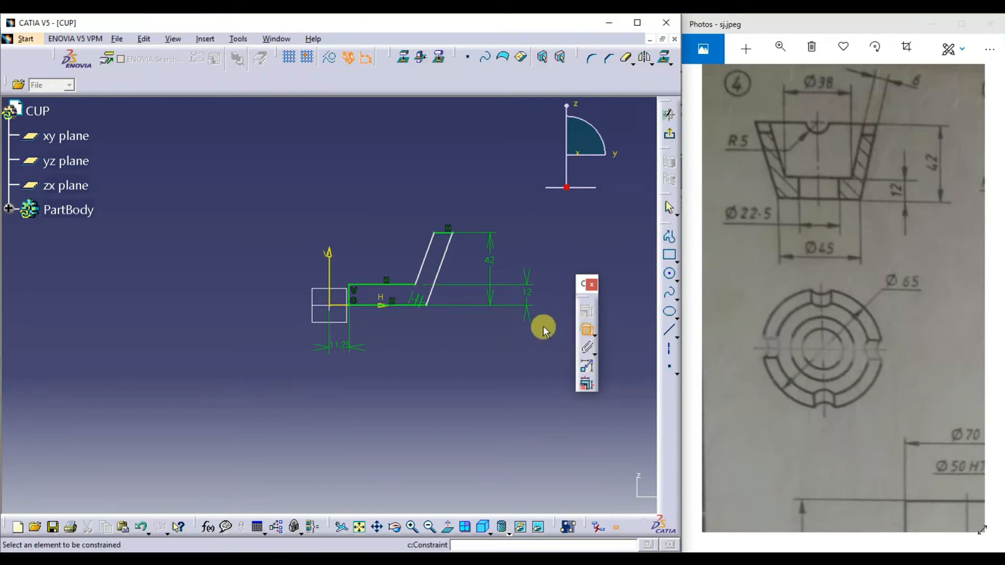
{"action": "left_click", "coordinate": [431, 254]}
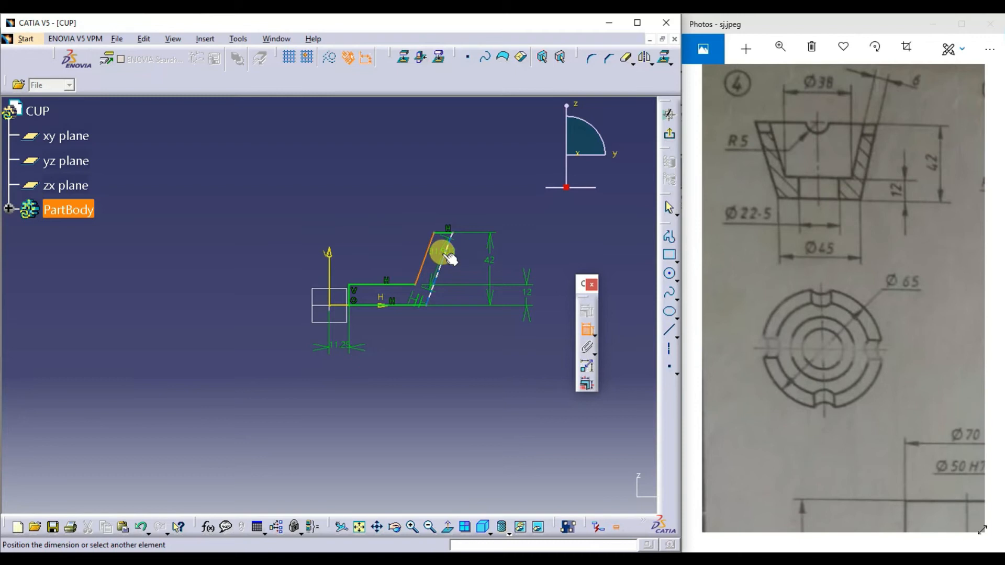
{"action": "left_click", "coordinate": [448, 256]}
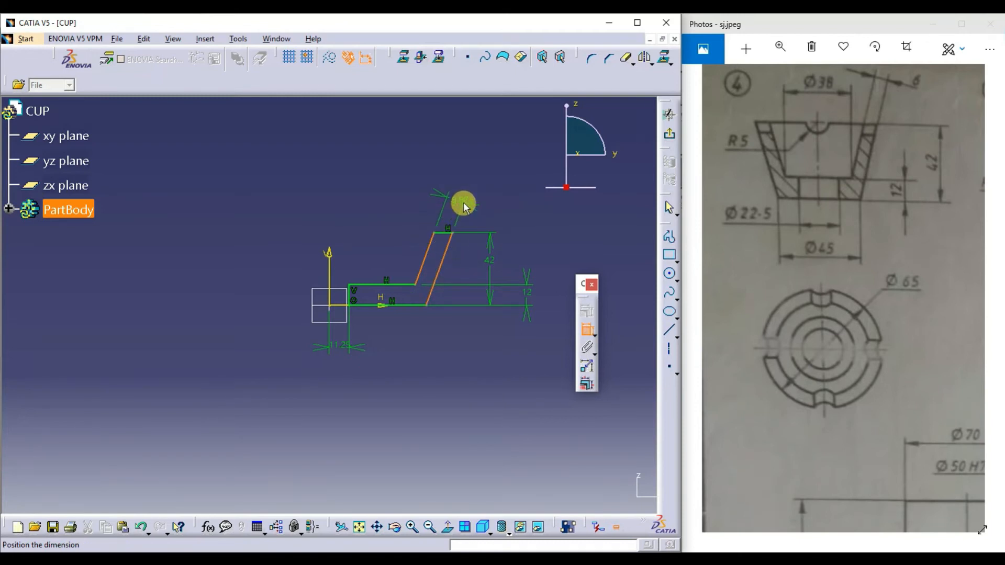
{"action": "left_click", "coordinate": [460, 198]}
{"action": "double_click", "coordinate": [458, 197]}
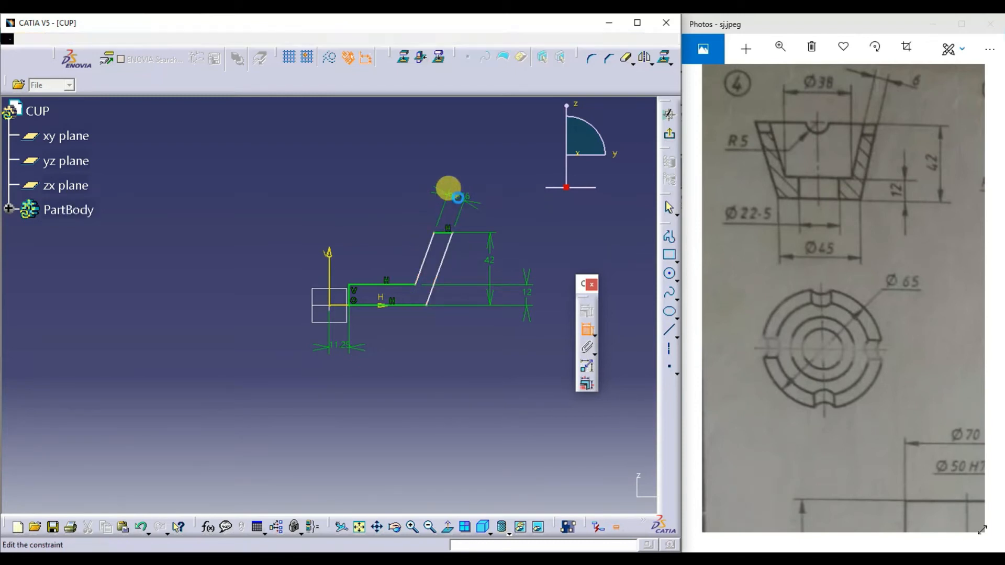
{"action": "type", "text": "6"}
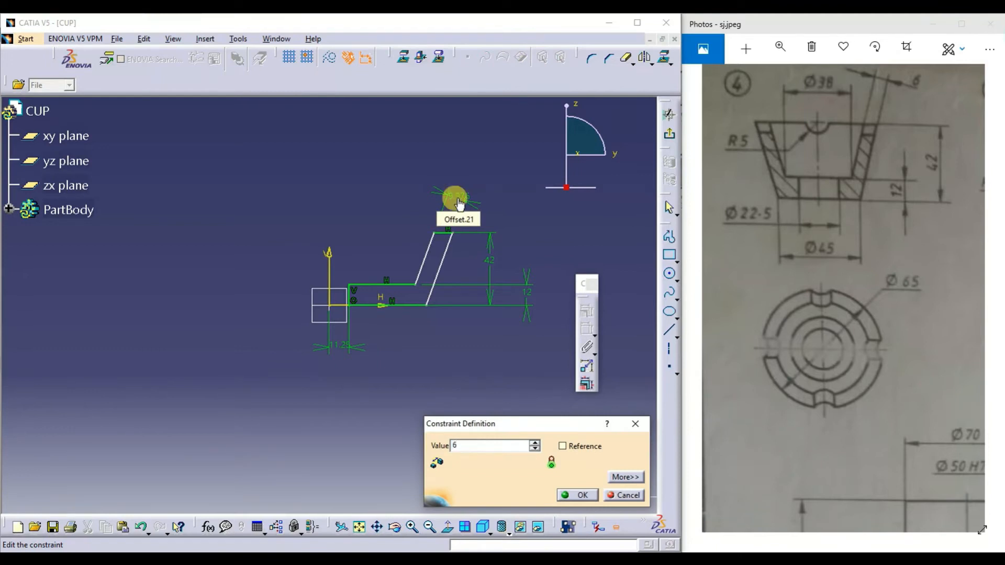
{"action": "key", "text": "Return"}
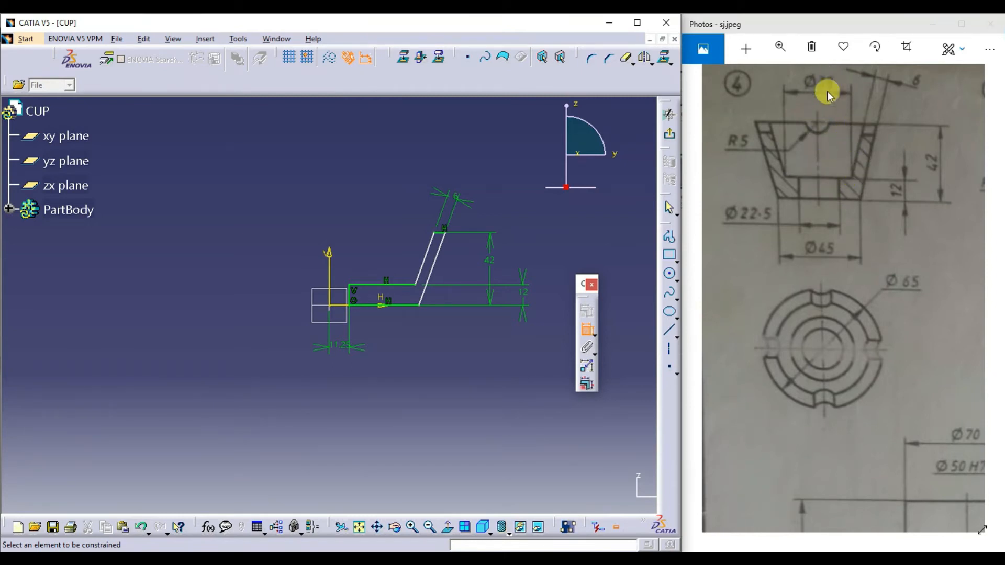
{"action": "left_click", "coordinate": [331, 291]}
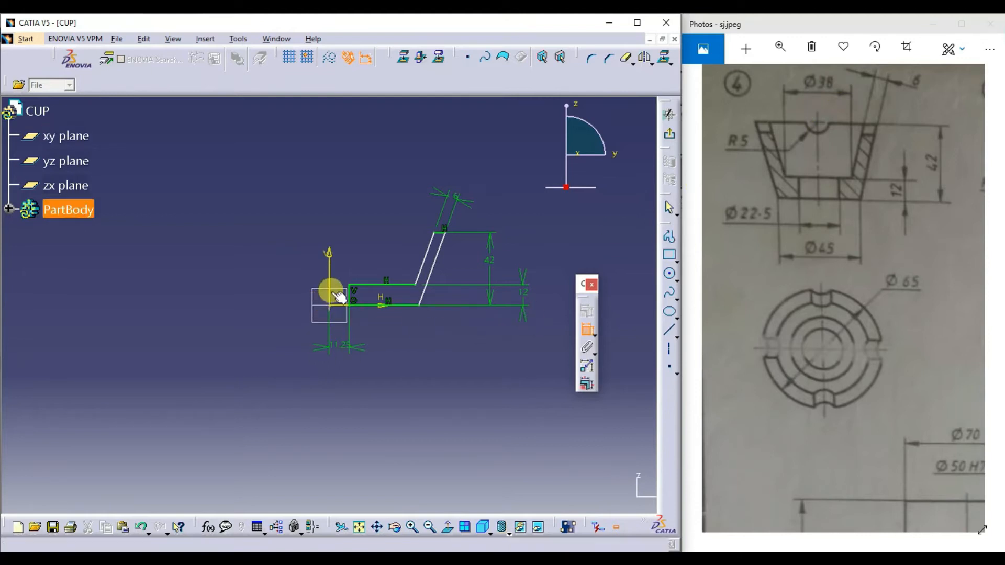
{"action": "left_click", "coordinate": [417, 284]}
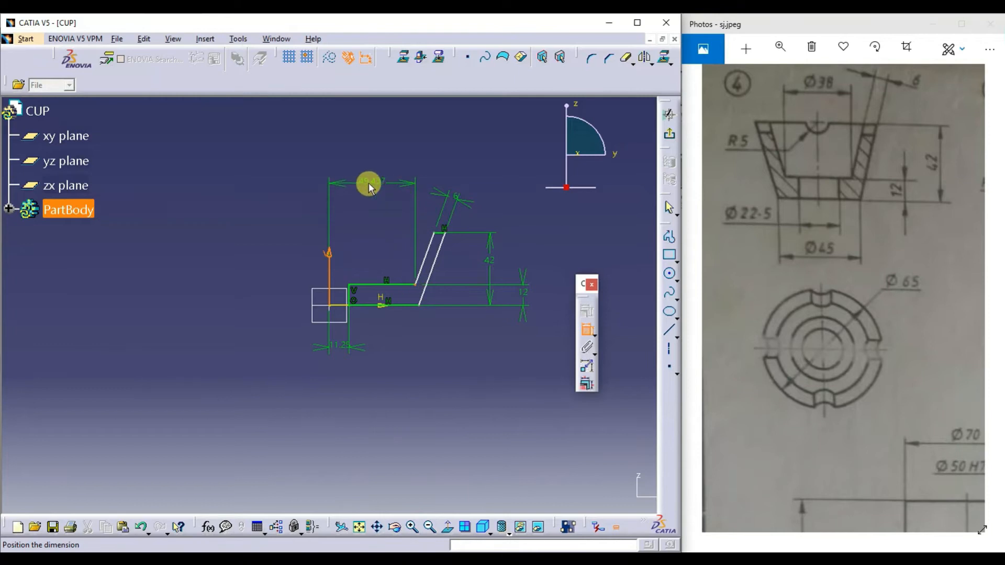
{"action": "key", "text": "Escape"}
Dimension the corner where the inner floor meets the slanted wall from the vertical axis and set the distance to 38/2 mm.
{"action": "left_click", "coordinate": [330, 277]}
{"action": "left_click", "coordinate": [416, 284]}
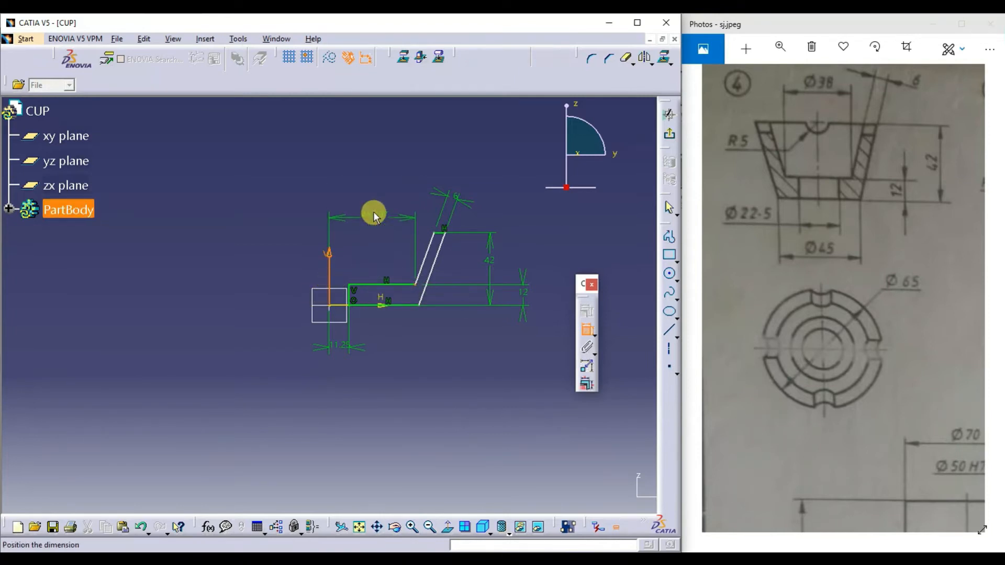
{"action": "left_click", "coordinate": [373, 212]}
{"action": "double_click", "coordinate": [374, 210]}
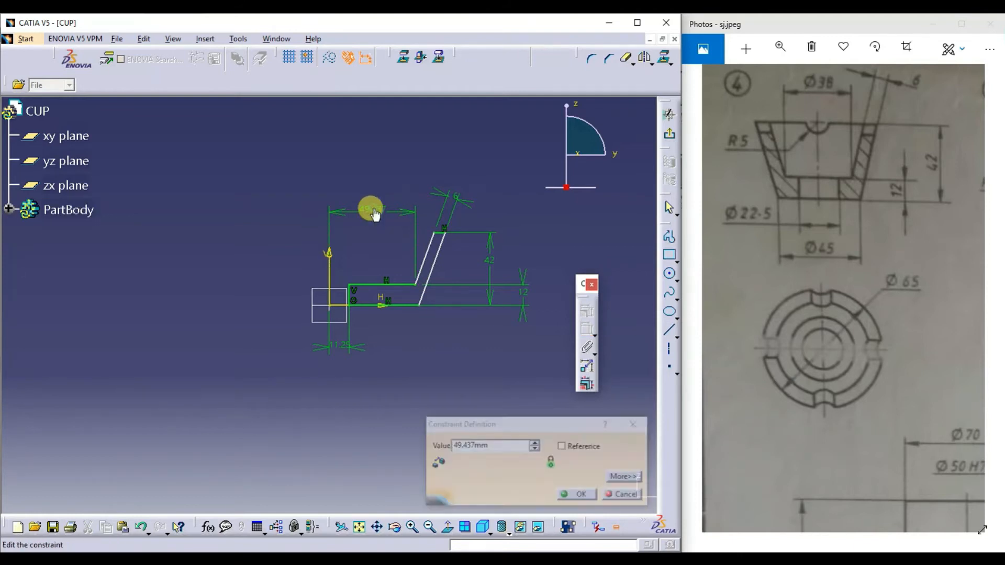
{"action": "type", "text": "3"}
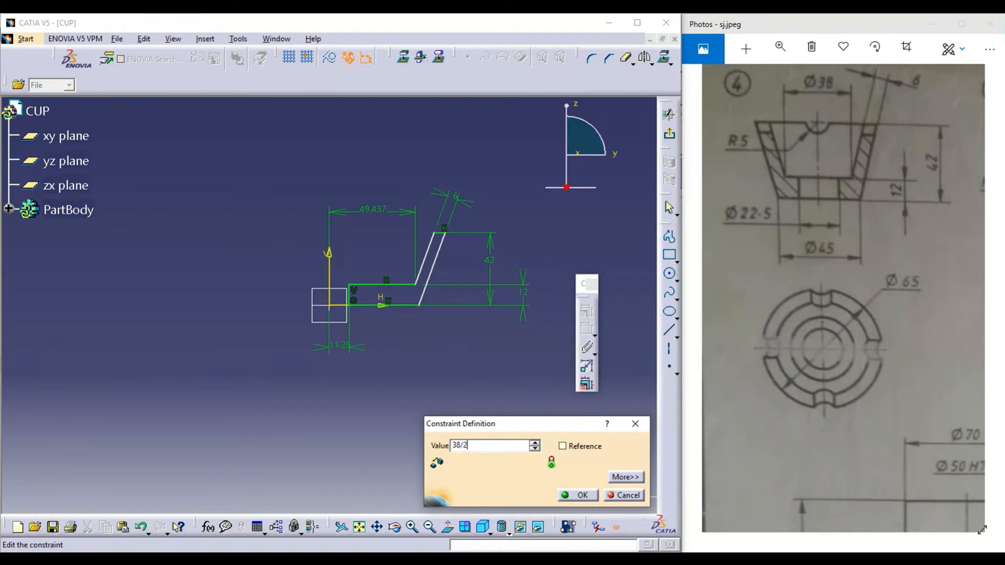
{"action": "type", "text": "8/2"}
{"action": "key", "text": "Return"}
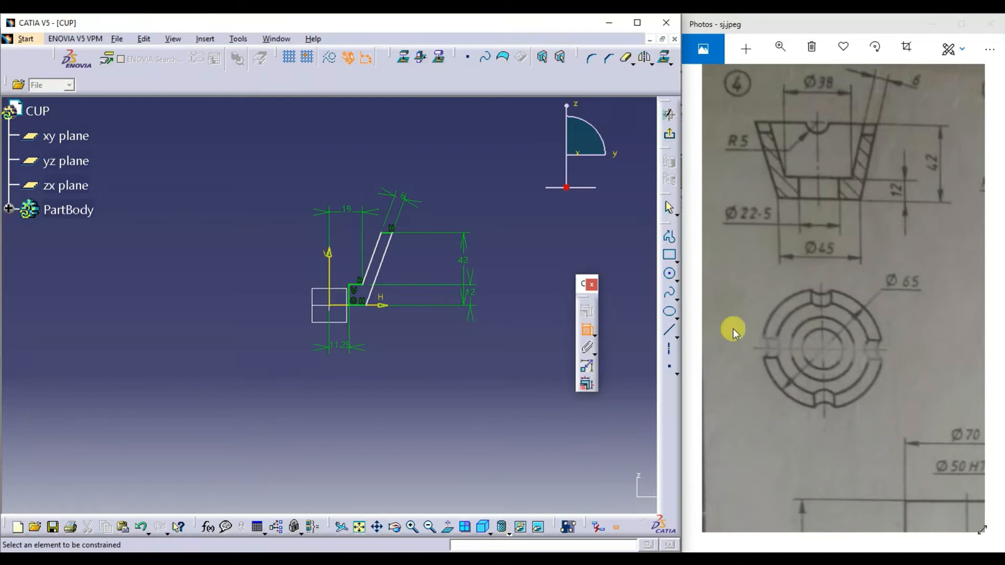
{"action": "left_click", "coordinate": [329, 291]}
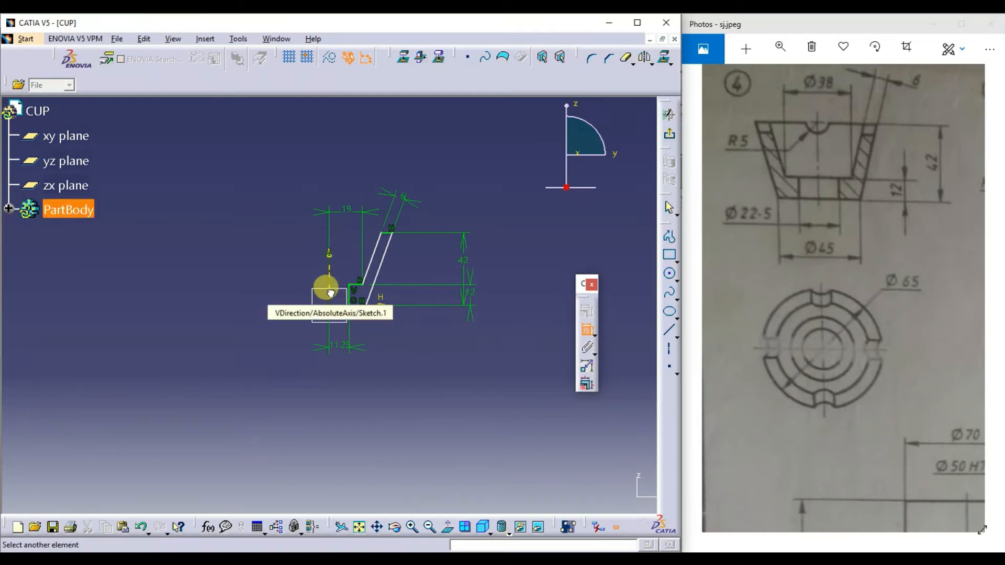
{"action": "left_click", "coordinate": [392, 230]}
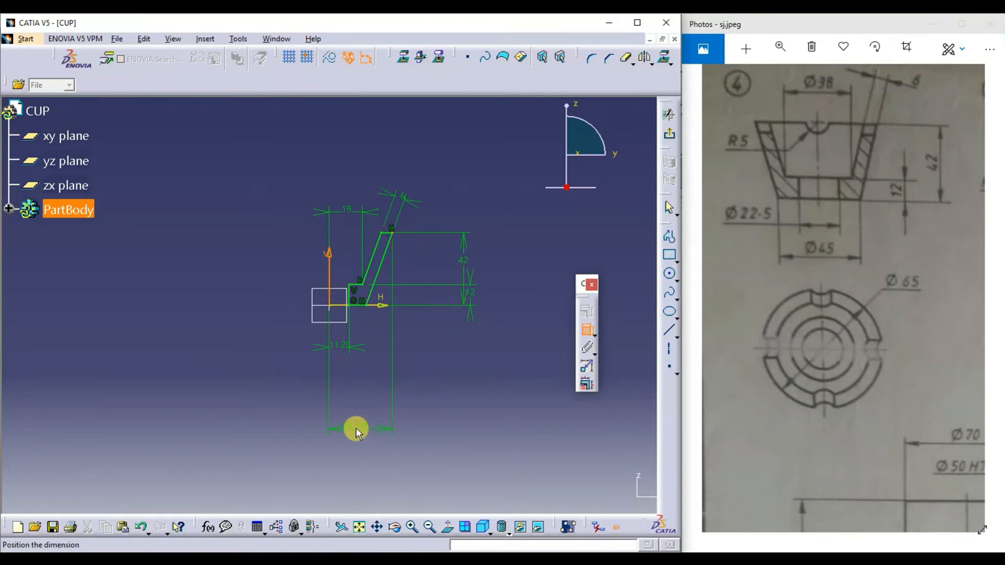
{"action": "left_click", "coordinate": [356, 425]}
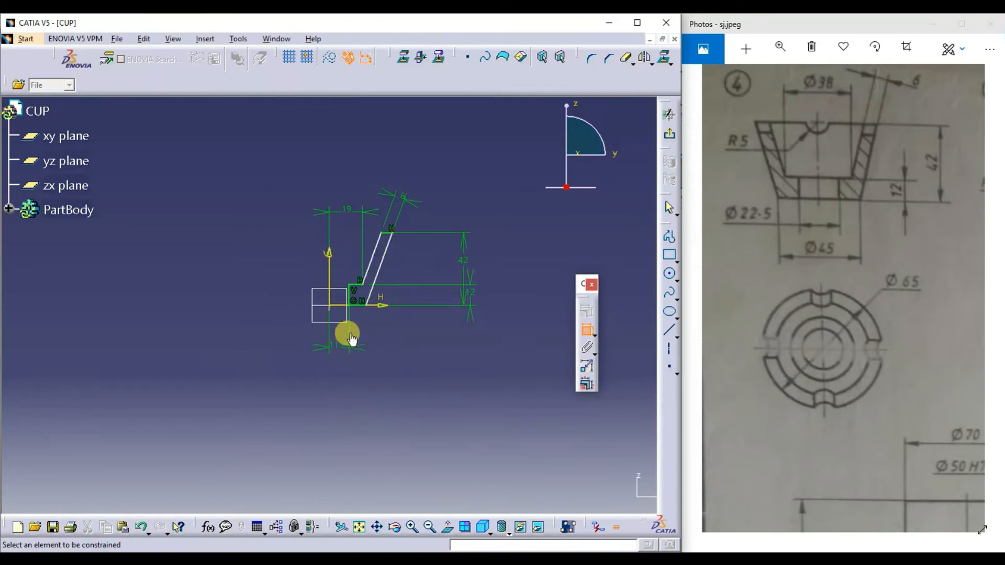
Dimension the wall's upper outer corner from the vertical axis, set the distance to 65/2 mm, and exit the sketch.
{"action": "left_click", "coordinate": [330, 296]}
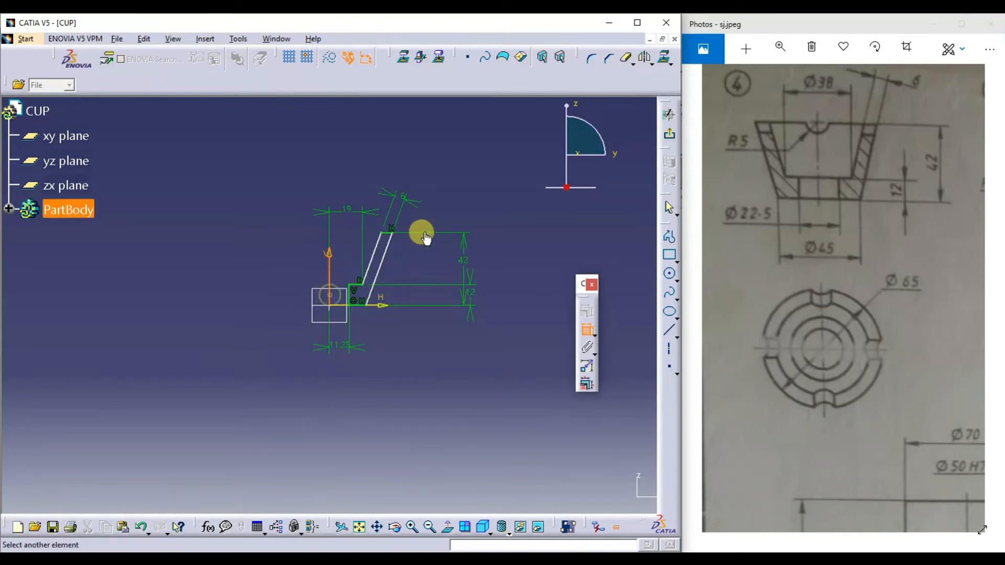
{"action": "left_click", "coordinate": [396, 235]}
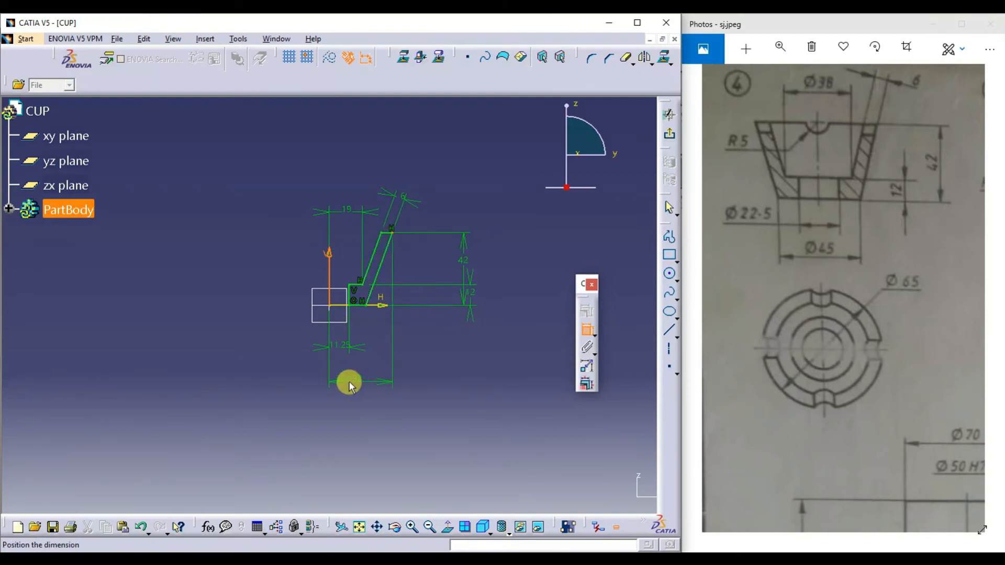
{"action": "left_click", "coordinate": [369, 373]}
{"action": "double_click", "coordinate": [361, 366]}
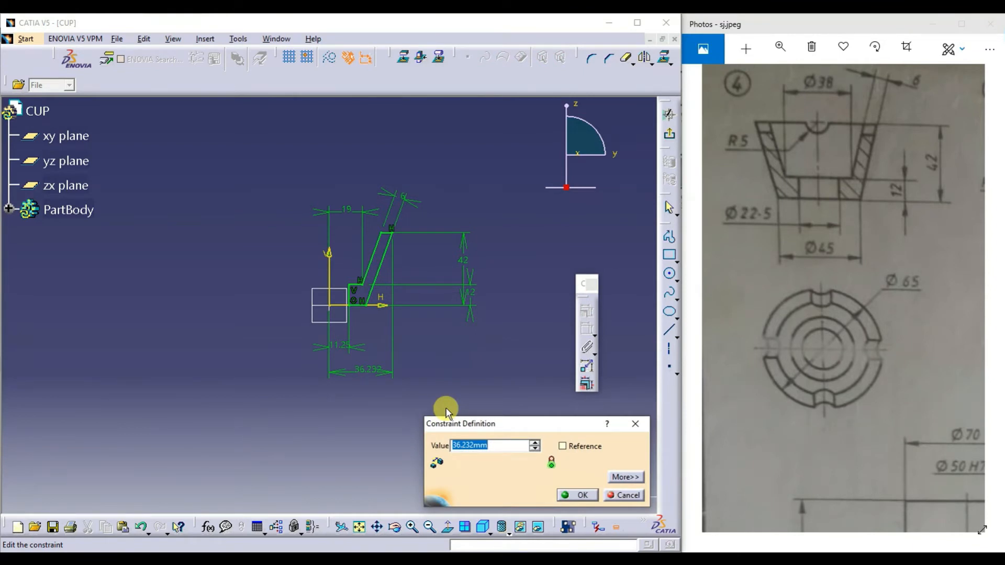
{"action": "type", "text": "65/2"}
{"action": "key", "text": "Return"}
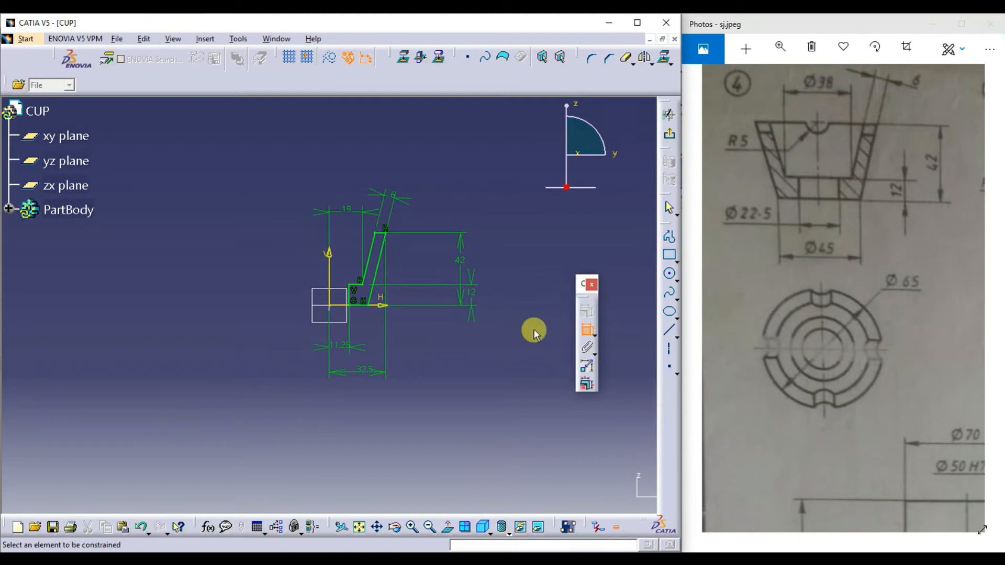
{"action": "left_click", "coordinate": [669, 137]}
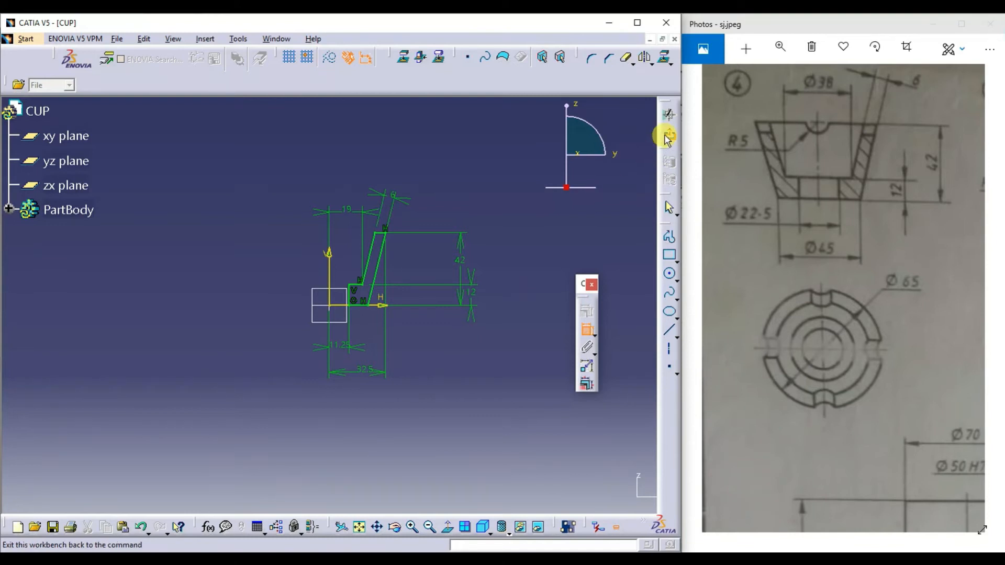
{"action": "left_click", "coordinate": [669, 137]}
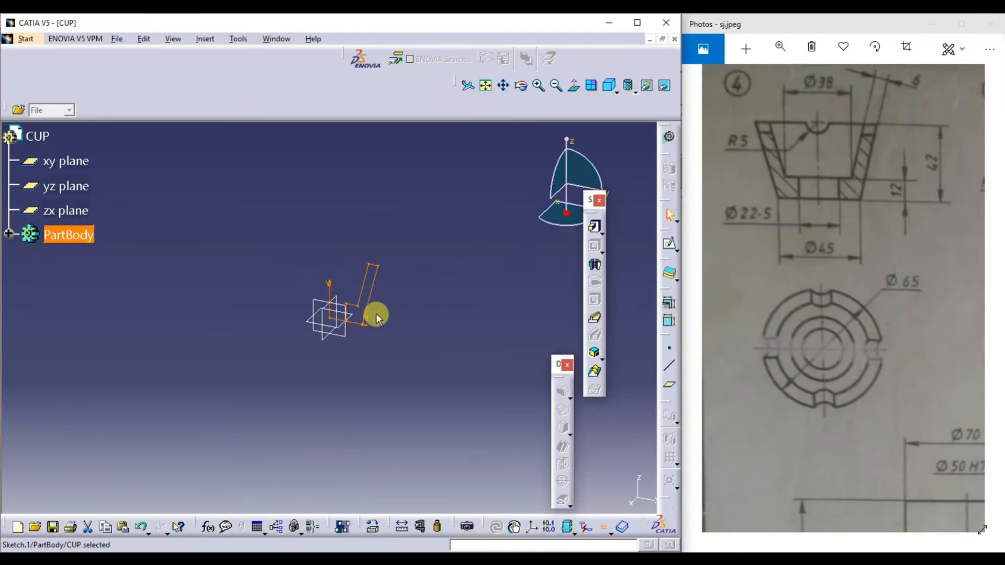
Revolve the cup profile 360° about the sketch's vertical axis with Shaft to form the solid cup.
{"action": "left_click", "coordinate": [595, 264]}
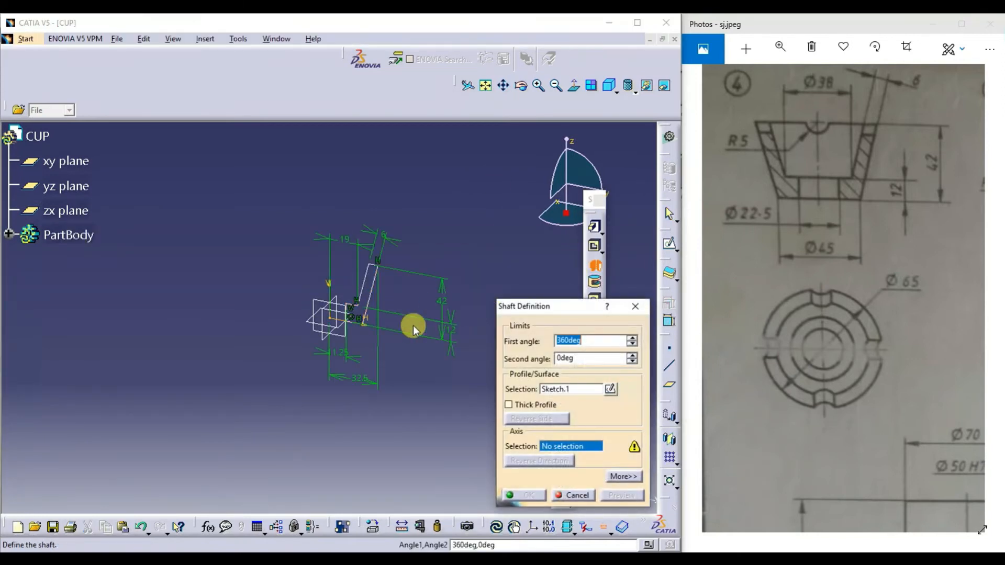
{"action": "left_click", "coordinate": [319, 294]}
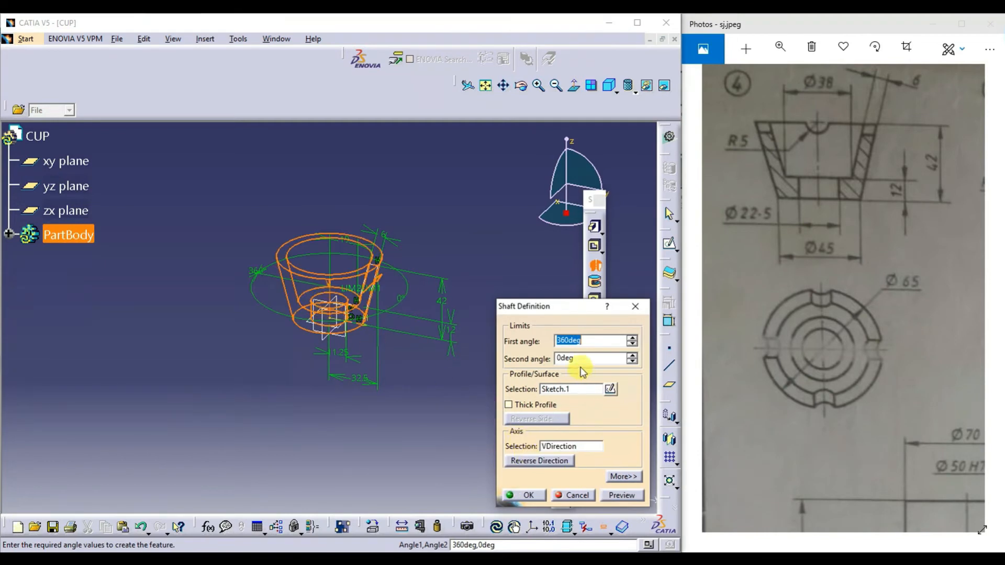
{"action": "left_click", "coordinate": [622, 496]}
{"action": "left_click", "coordinate": [524, 496]}
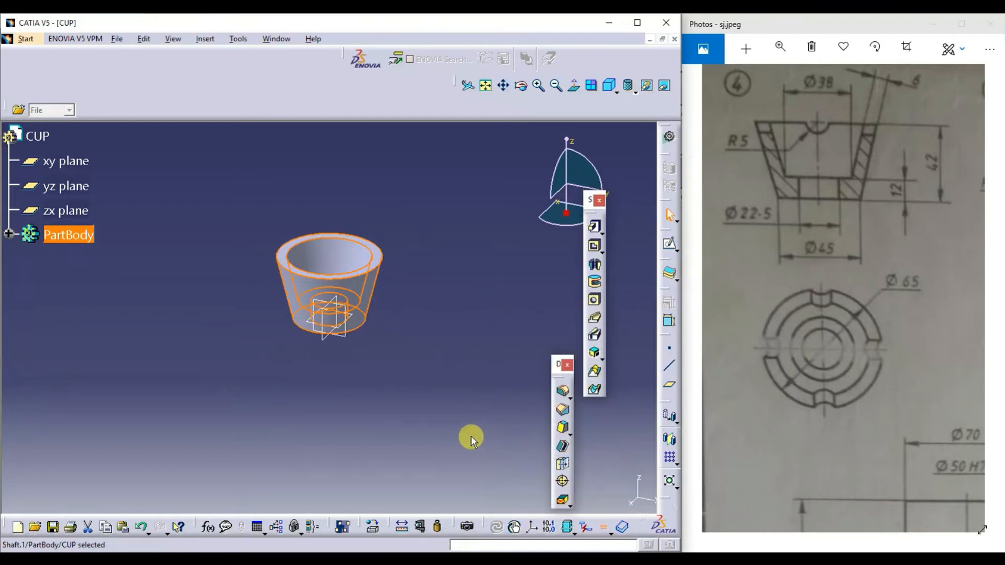
{"action": "left_click", "coordinate": [320, 206]}
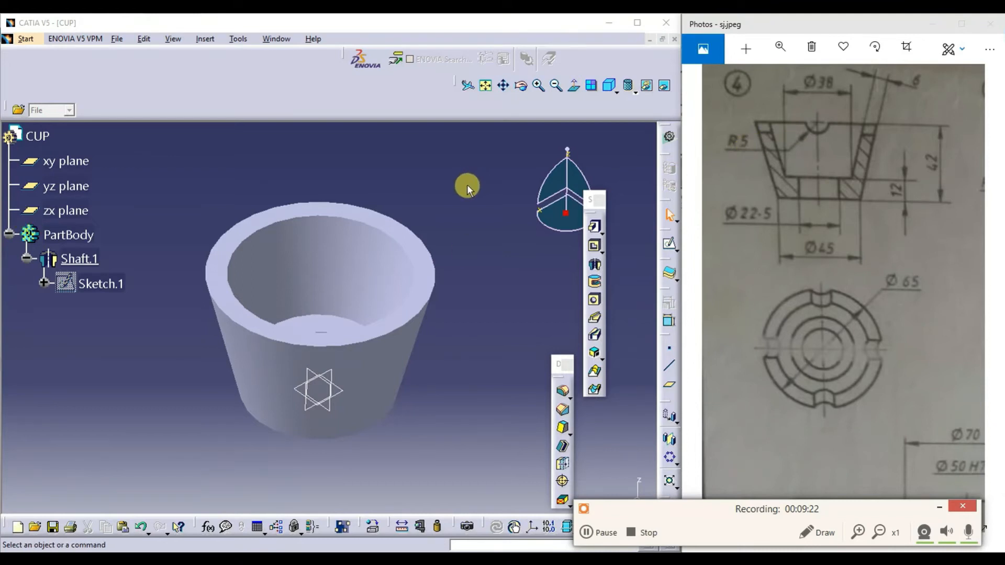
Open a new sketch on the yz plane and draw a circle about 17.8 mm in diameter, centred on the vertical axis above the cup.
{"action": "left_click", "coordinate": [333, 414]}
{"action": "left_click", "coordinate": [667, 247]}
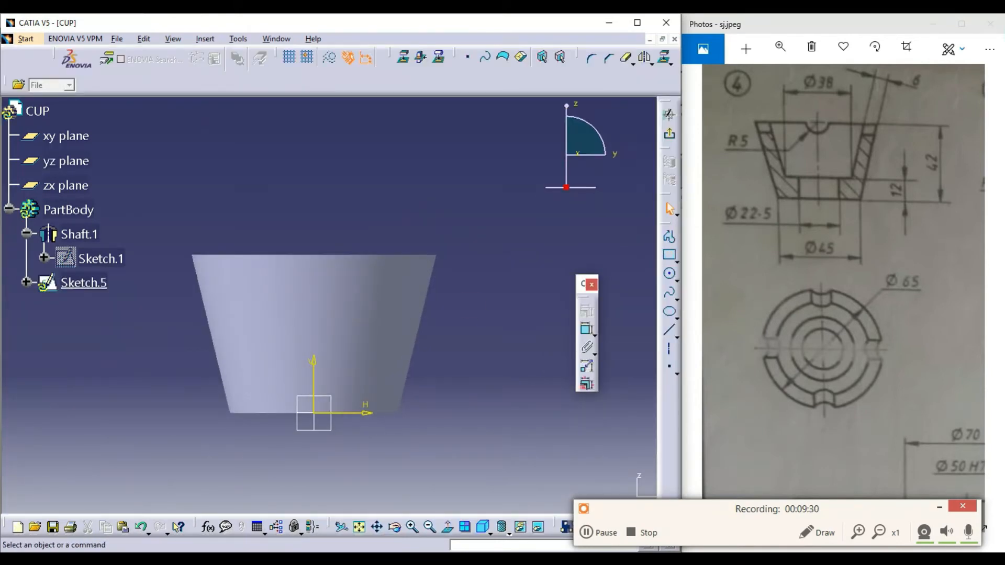
{"action": "left_click", "coordinate": [671, 275]}
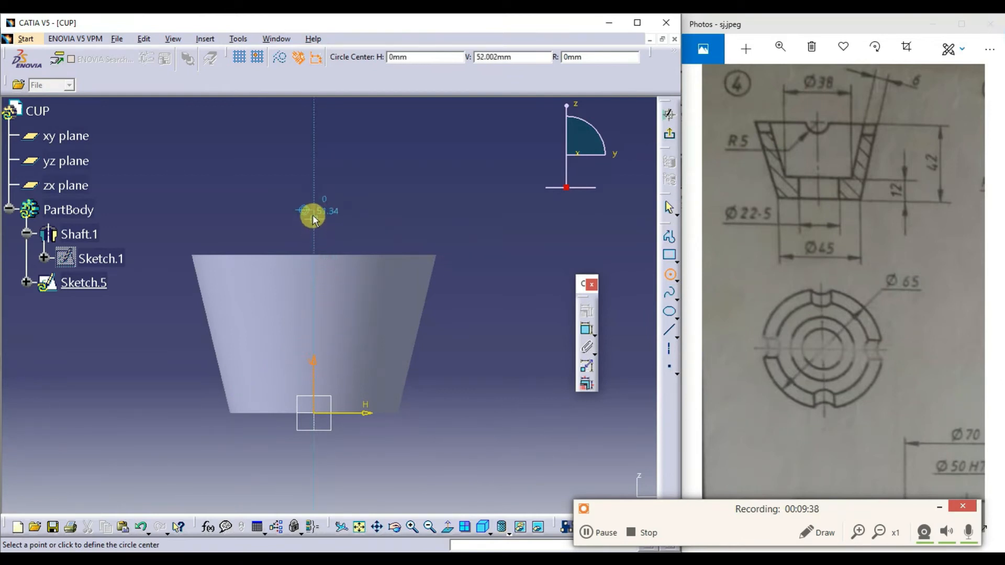
{"action": "left_click", "coordinate": [316, 188]}
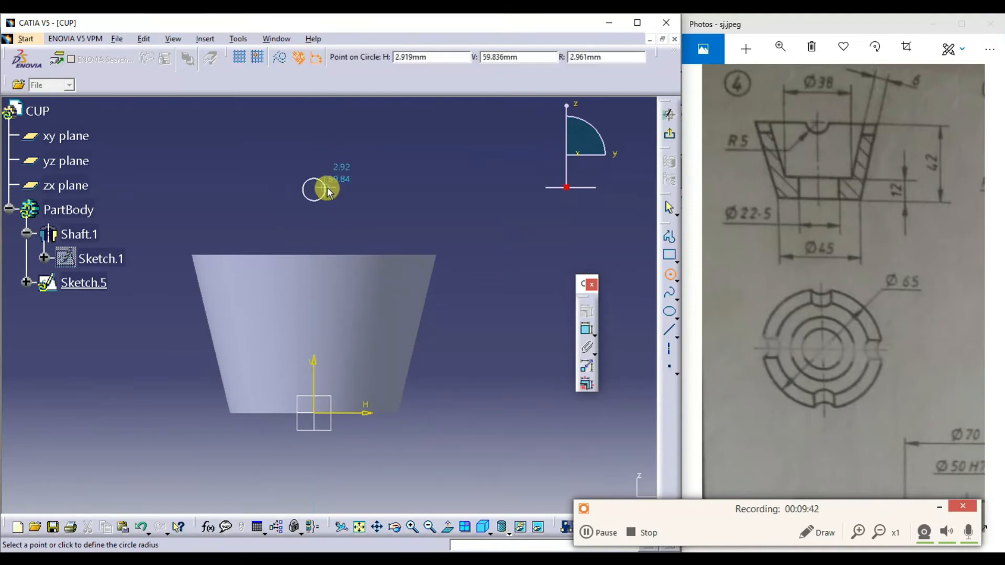
{"action": "left_click", "coordinate": [348, 190]}
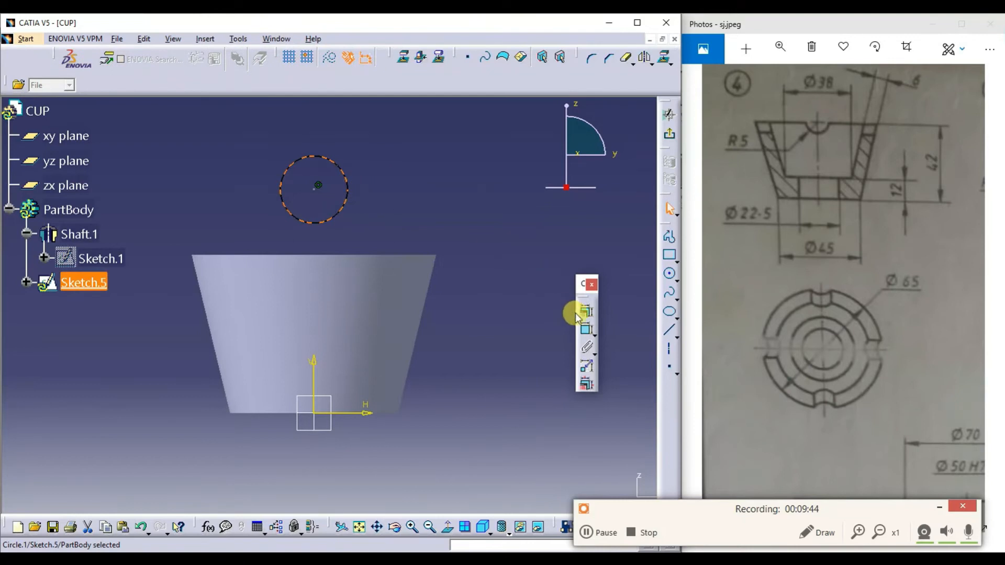
Dimension the circle's diameter and set it to 10 mm.
{"action": "left_click", "coordinate": [587, 329]}
{"action": "left_click", "coordinate": [466, 196]}
{"action": "double_click", "coordinate": [463, 195]}
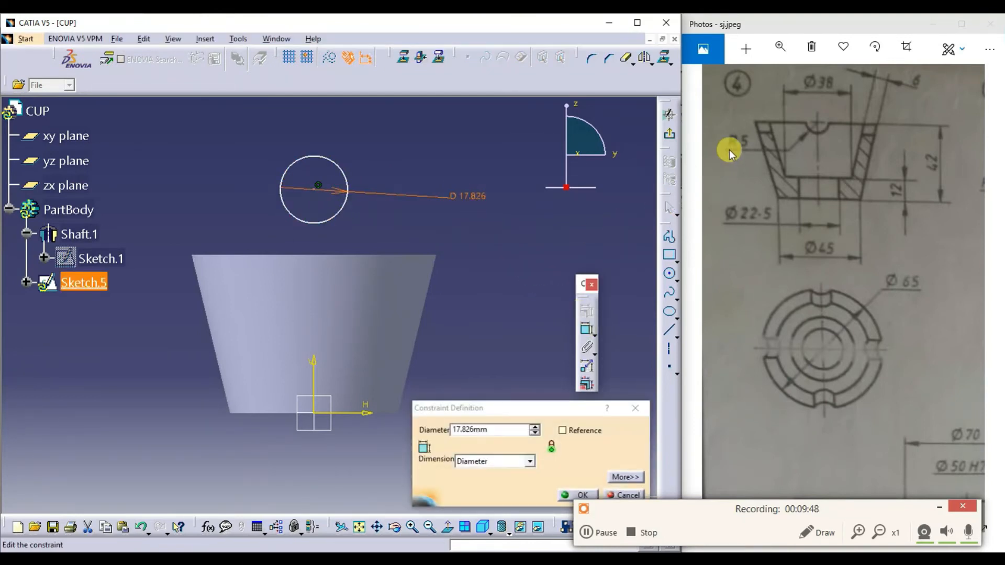
{"action": "double_click", "coordinate": [511, 429]}
{"action": "type", "text": "10"}
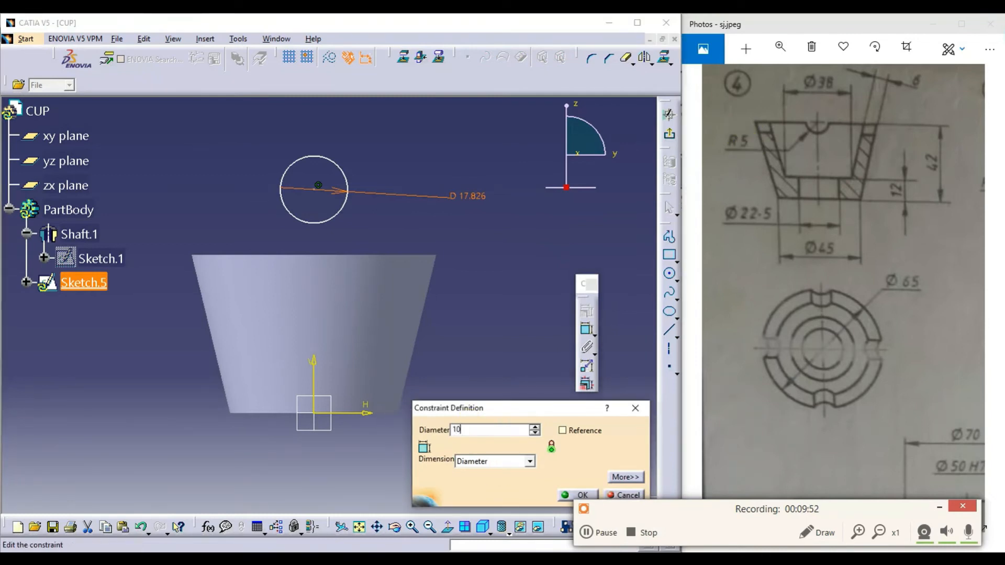
{"action": "key", "text": "Return"}
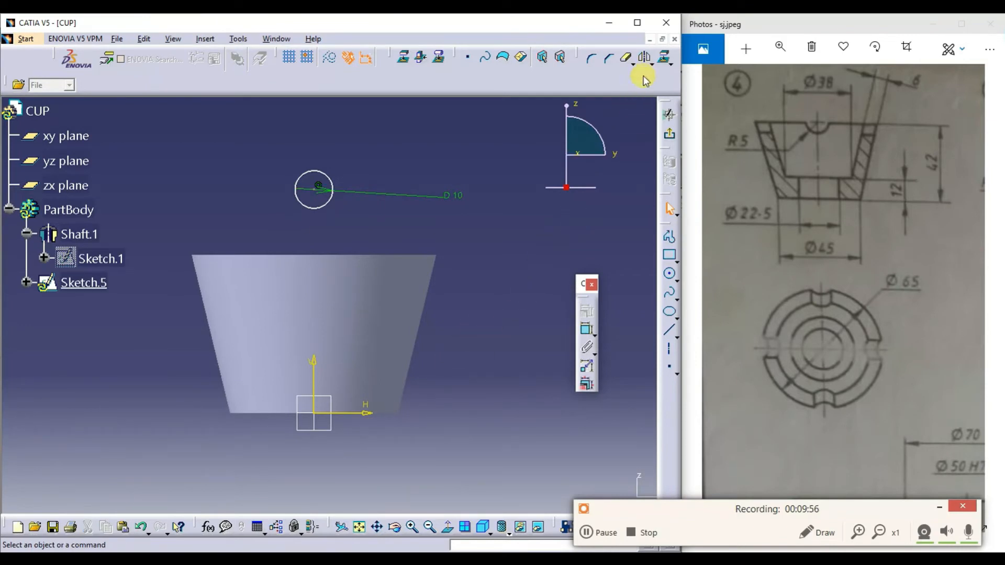
Project the cup's top rim edge into the sketch and make the circle's centre coincident with the projected line.
{"action": "left_click", "coordinate": [666, 56]}
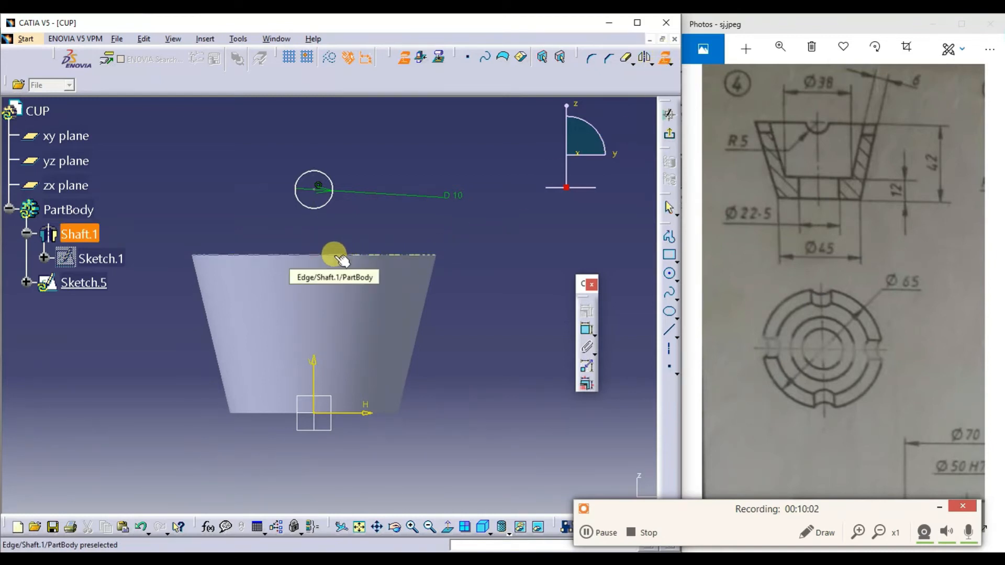
{"action": "left_click", "coordinate": [241, 255]}
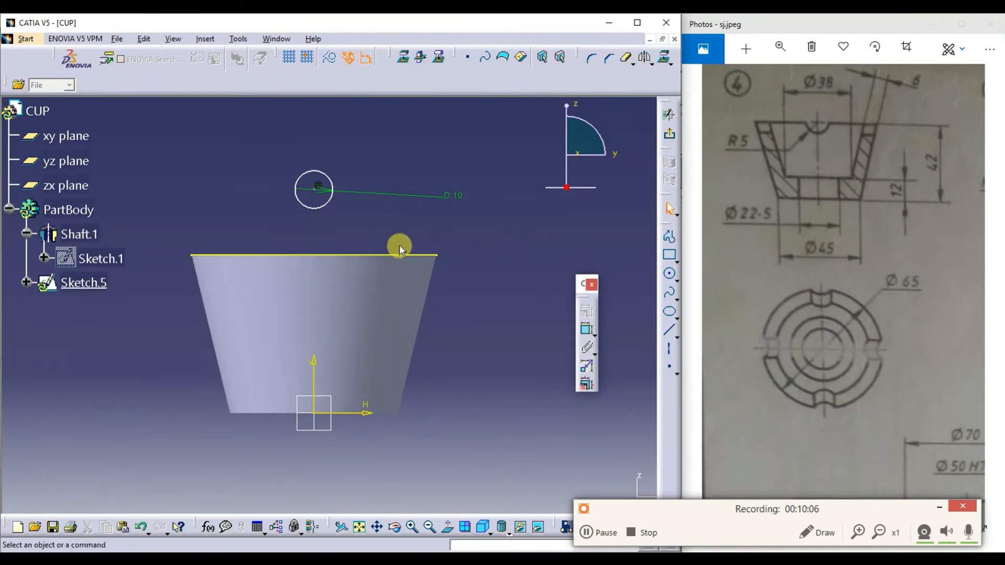
{"action": "left_click", "coordinate": [314, 189]}
{"action": "left_click", "coordinate": [314, 255], "text": "ctrl"}
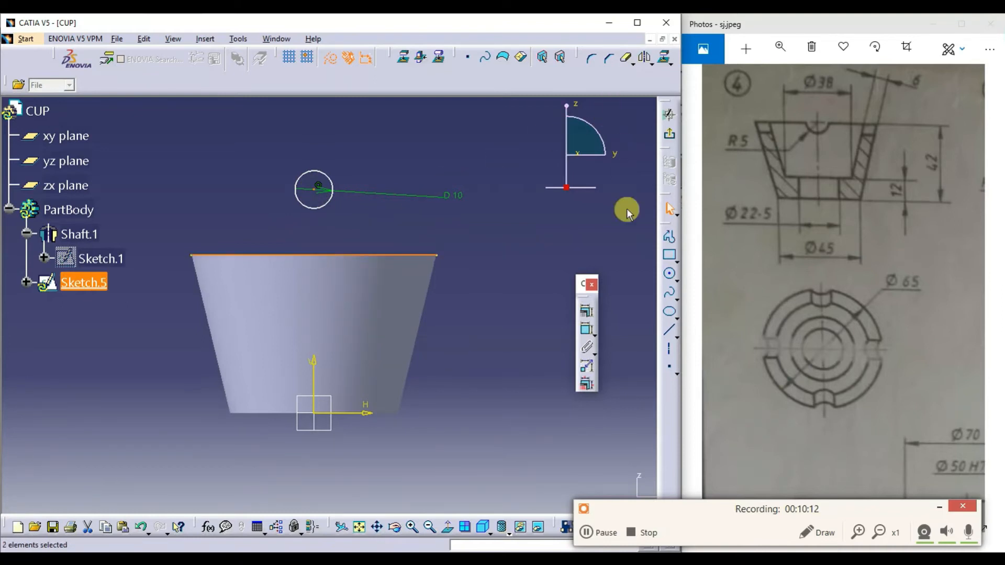
{"action": "left_click", "coordinate": [587, 314]}
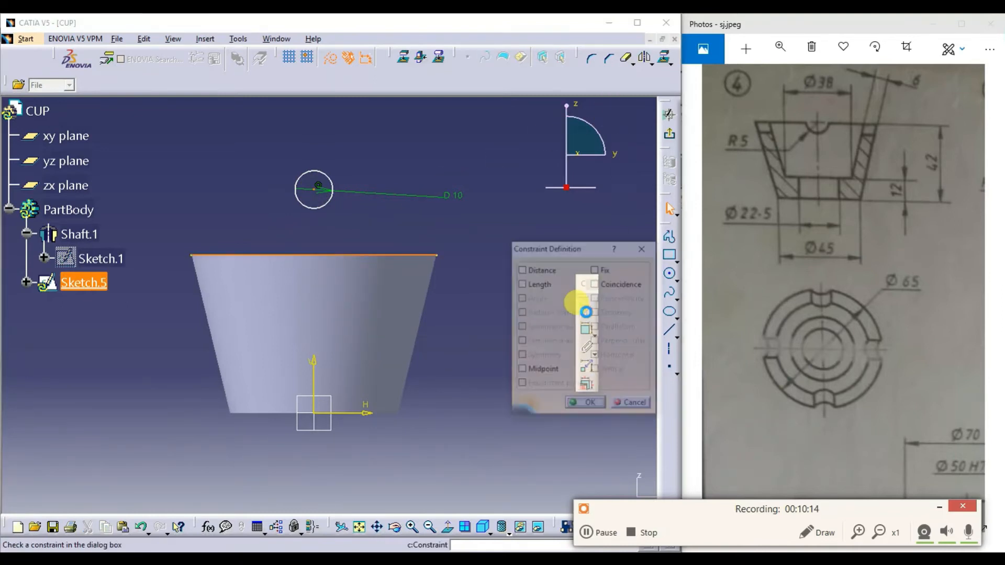
{"action": "left_click", "coordinate": [620, 285]}
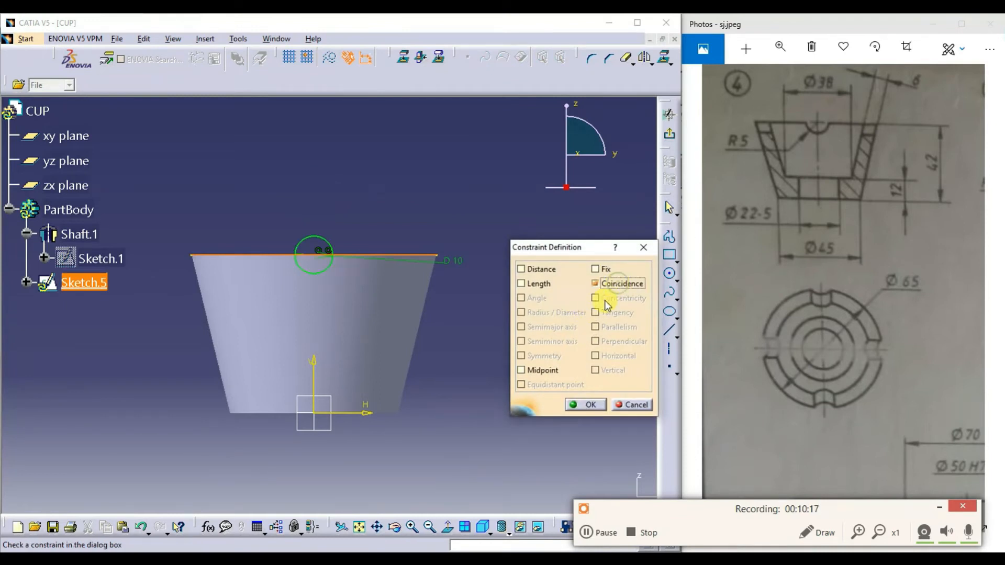
{"action": "left_click", "coordinate": [589, 406]}
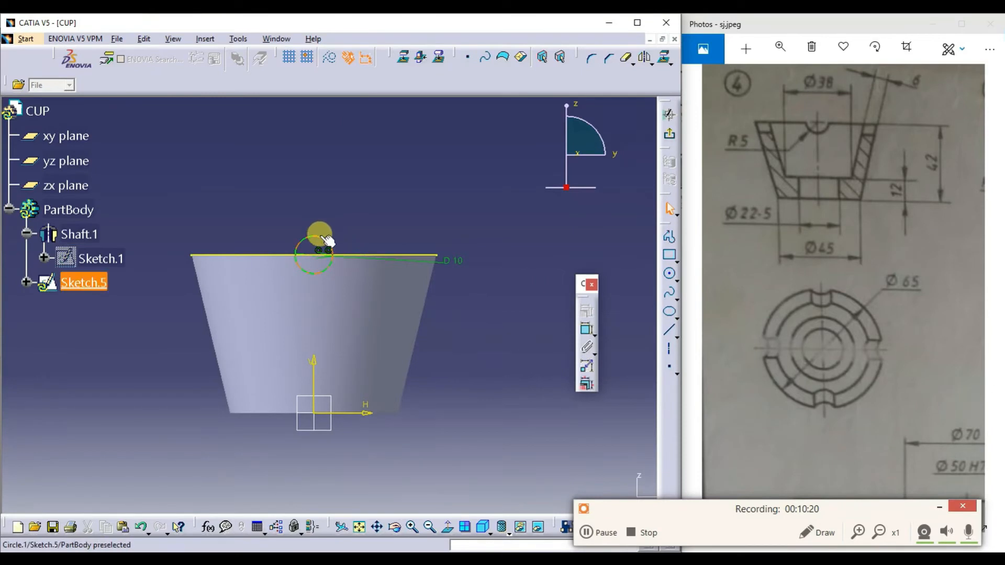
Quick-trim the rim line outside the circle and the circle's upper half, leaving a closed lower semicircle, and exit the sketch.
{"action": "left_click", "coordinate": [626, 58]}
{"action": "left_click", "coordinate": [381, 257]}
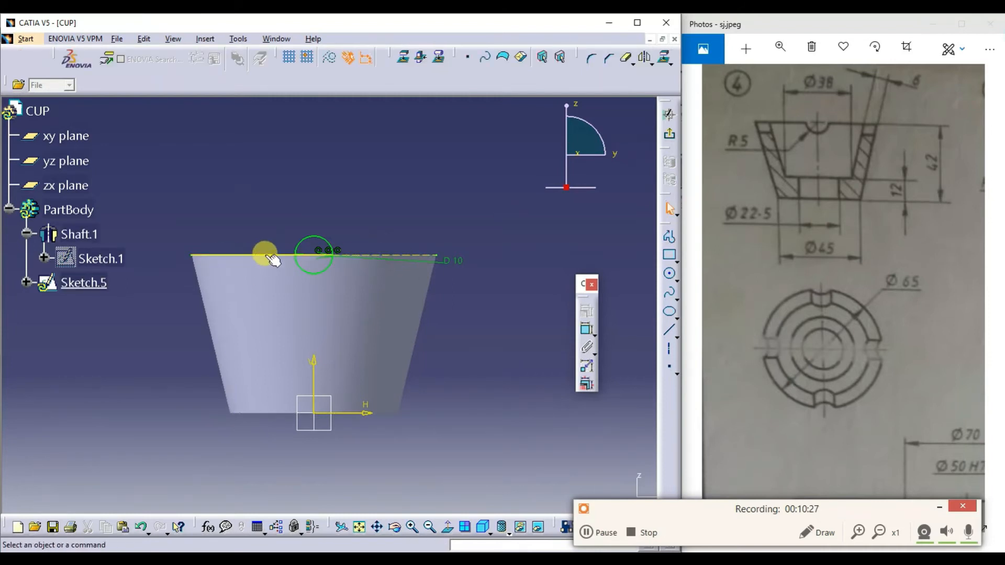
{"action": "left_click", "coordinate": [626, 58]}
{"action": "left_click", "coordinate": [255, 255]}
{"action": "left_click", "coordinate": [320, 240]}
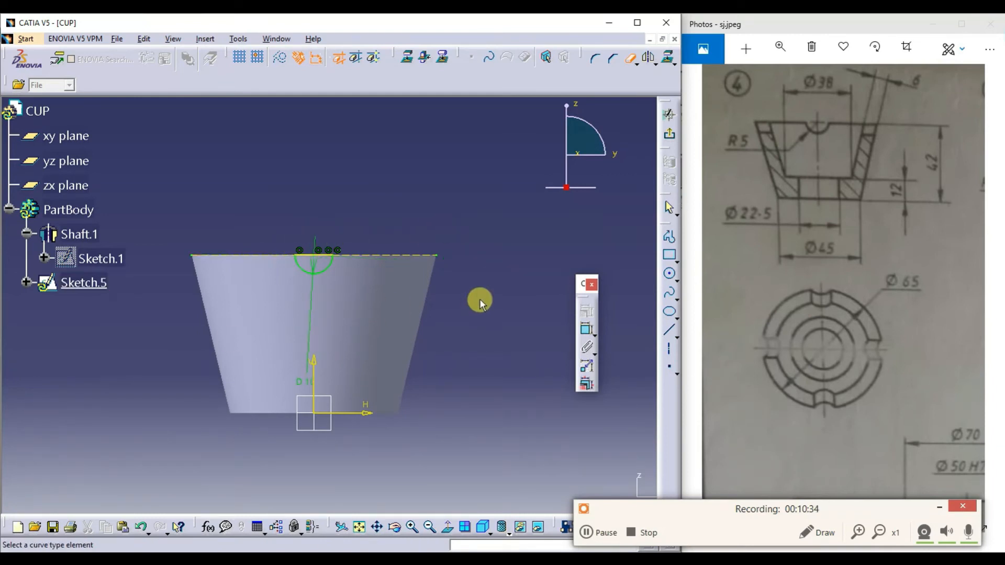
{"action": "left_click", "coordinate": [670, 139]}
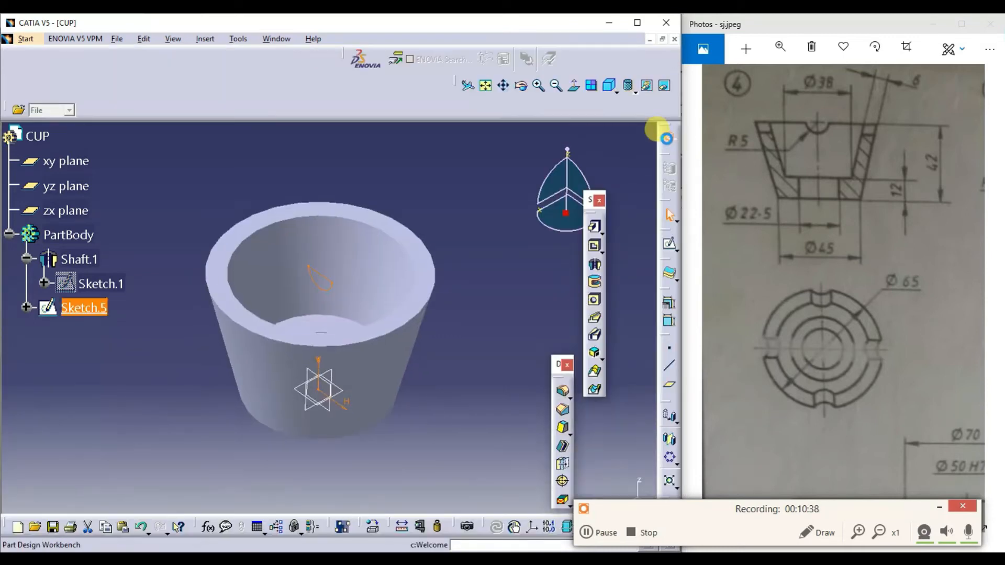
{"action": "left_click", "coordinate": [596, 248]}
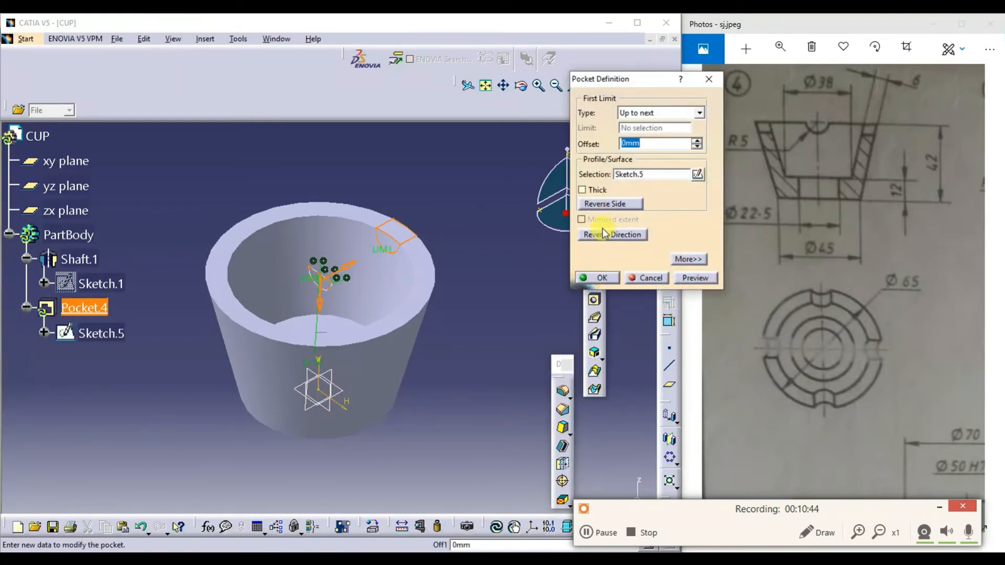
{"action": "left_click", "coordinate": [601, 236]}
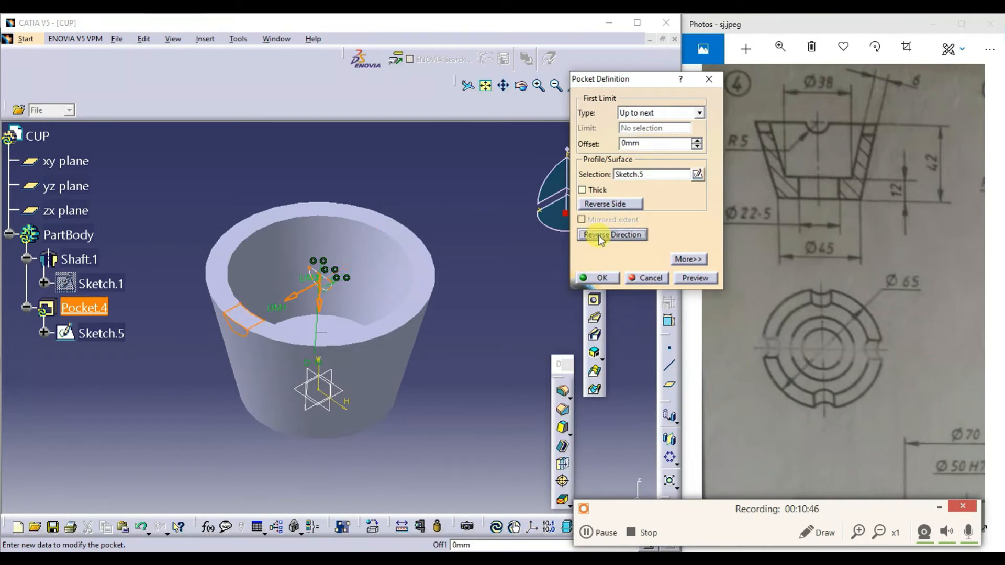
{"action": "left_click", "coordinate": [608, 205]}
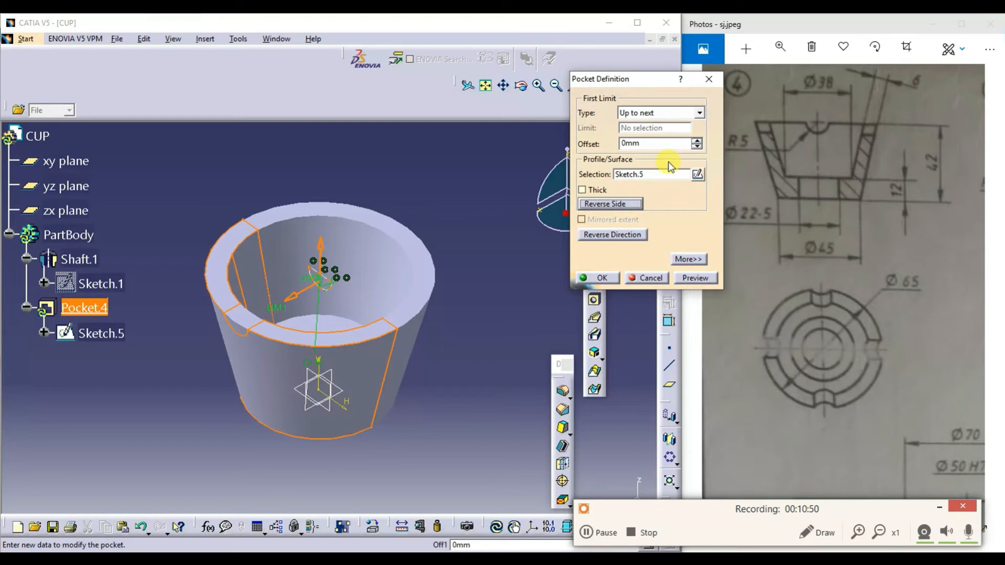
{"action": "left_click", "coordinate": [686, 260]}
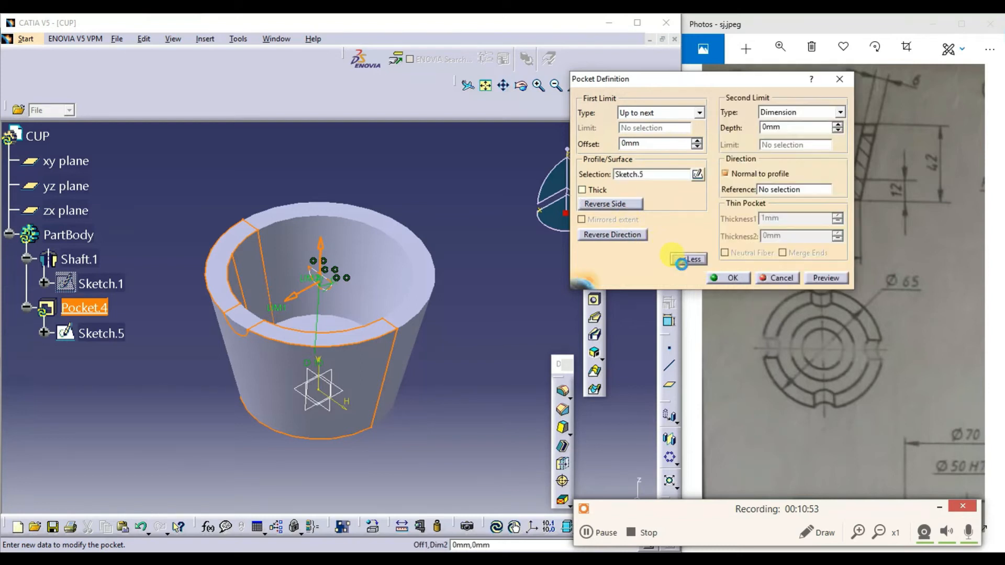
{"action": "left_click", "coordinate": [796, 116]}
{"action": "left_click", "coordinate": [788, 135]}
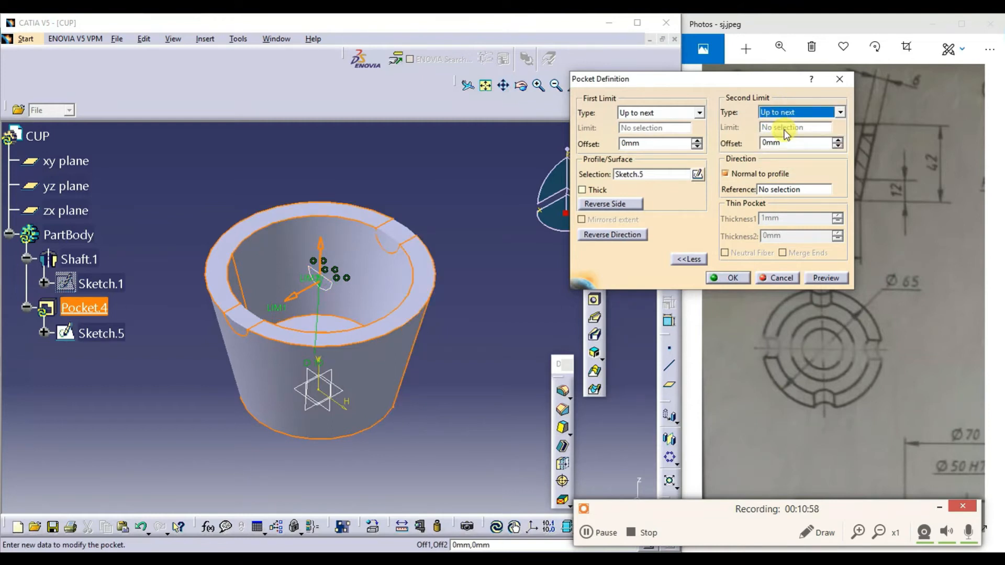
{"action": "left_click", "coordinate": [818, 280]}
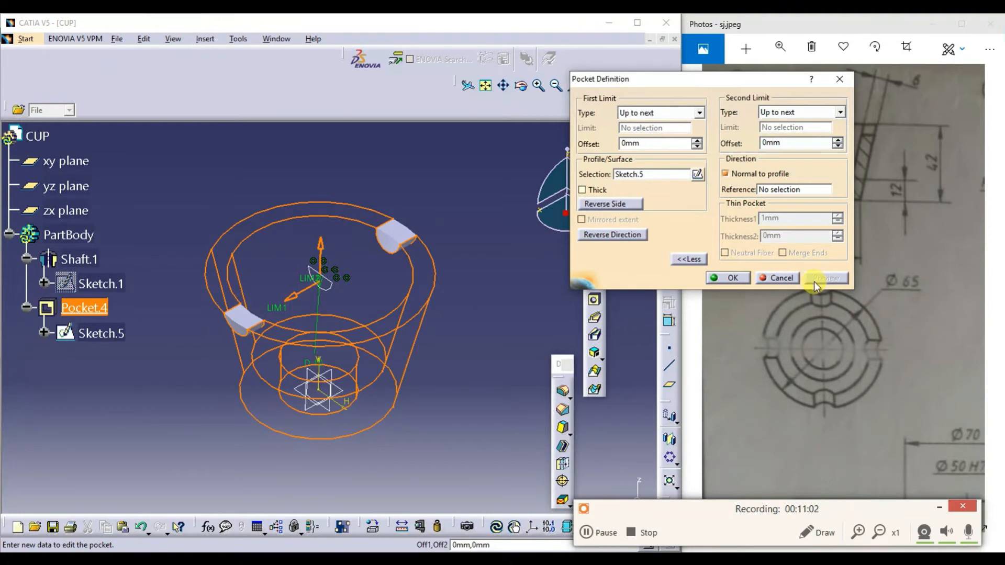
{"action": "left_click", "coordinate": [783, 278]}
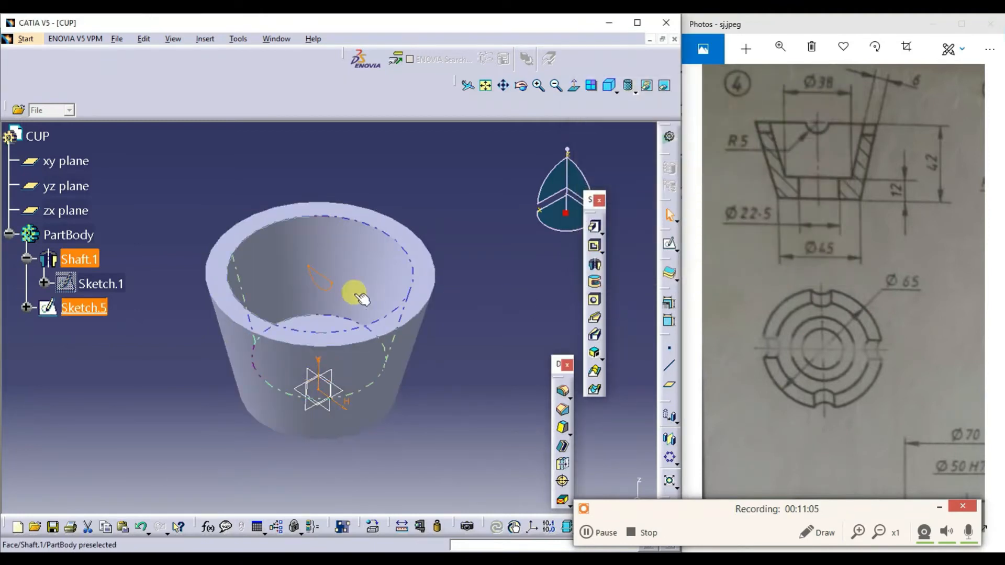
Pocket the semicircle sketch through both opposite walls of the cup, with the first and second limits set to Up to next.
{"action": "left_click", "coordinate": [593, 245]}
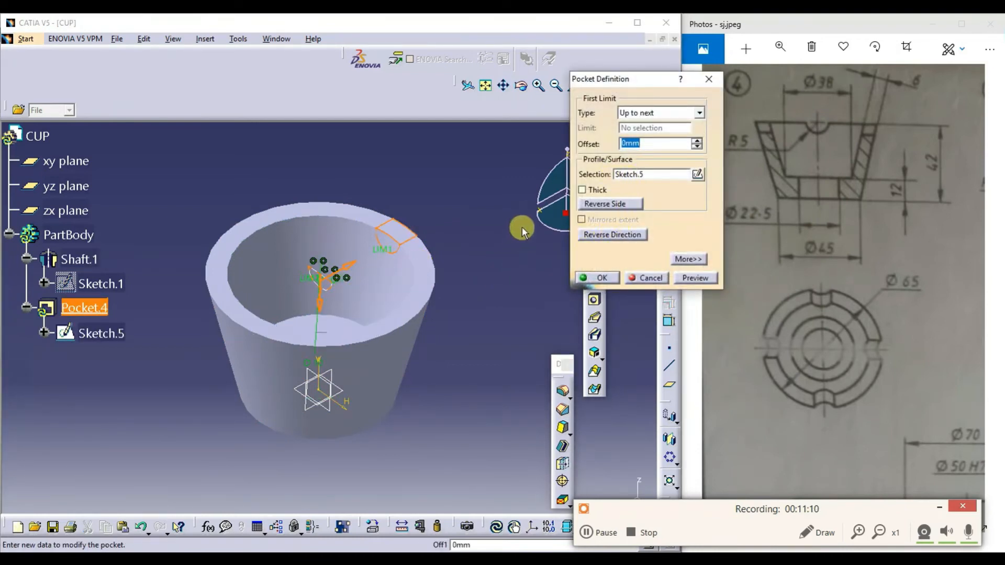
{"action": "left_click", "coordinate": [691, 259]}
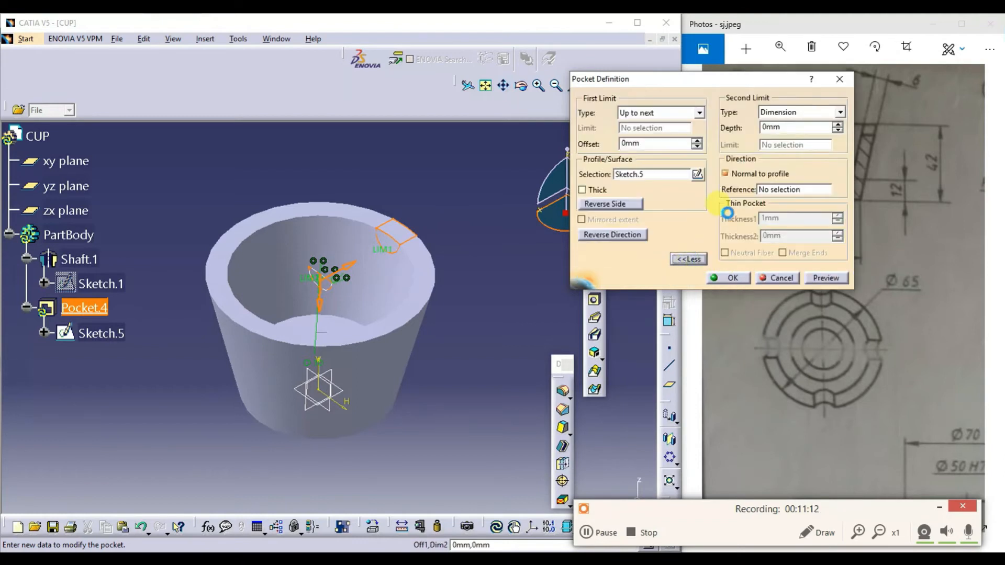
{"action": "left_click", "coordinate": [785, 112]}
{"action": "left_click", "coordinate": [780, 135]}
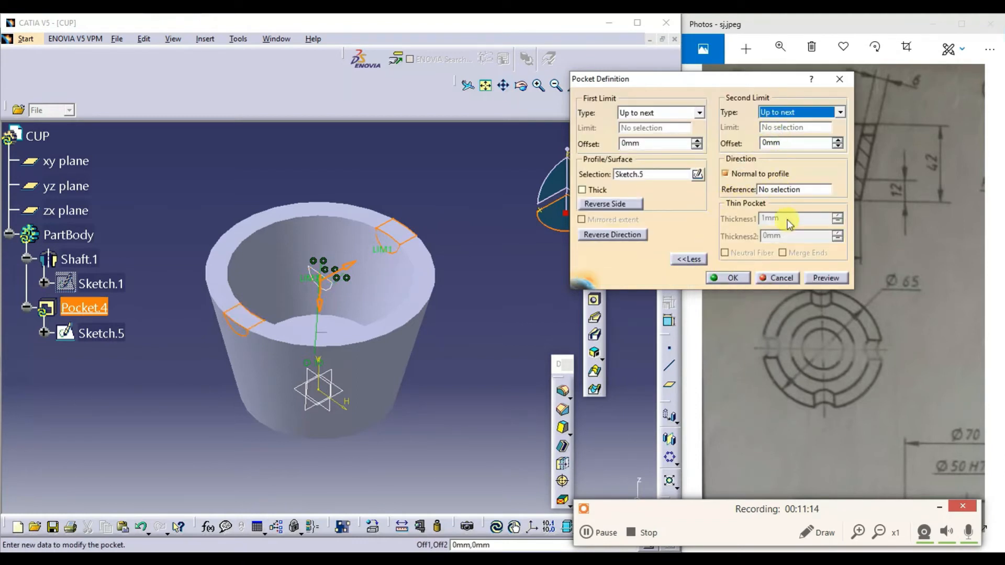
{"action": "left_click", "coordinate": [822, 278]}
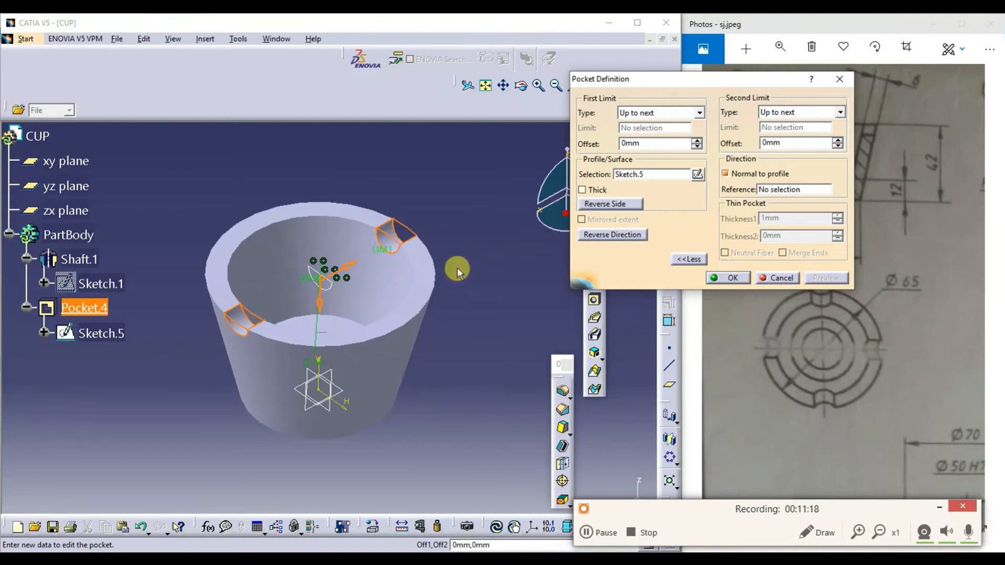
{"action": "left_click", "coordinate": [731, 278]}
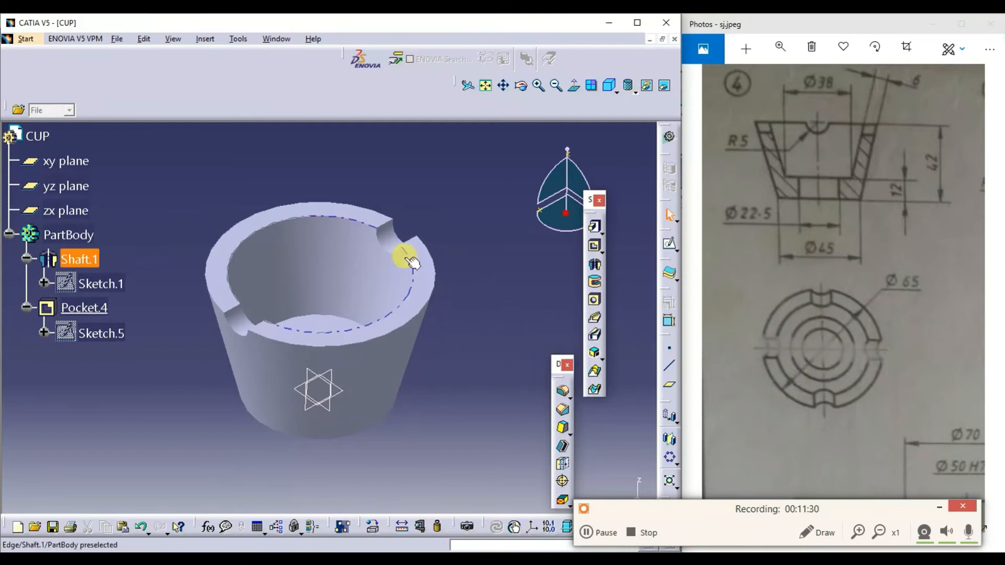
Circular-pattern the rim notch pocket with 2 instances at 90deg angular spacing, using the cup's top rim face as reference element.
{"action": "left_click", "coordinate": [107, 310]}
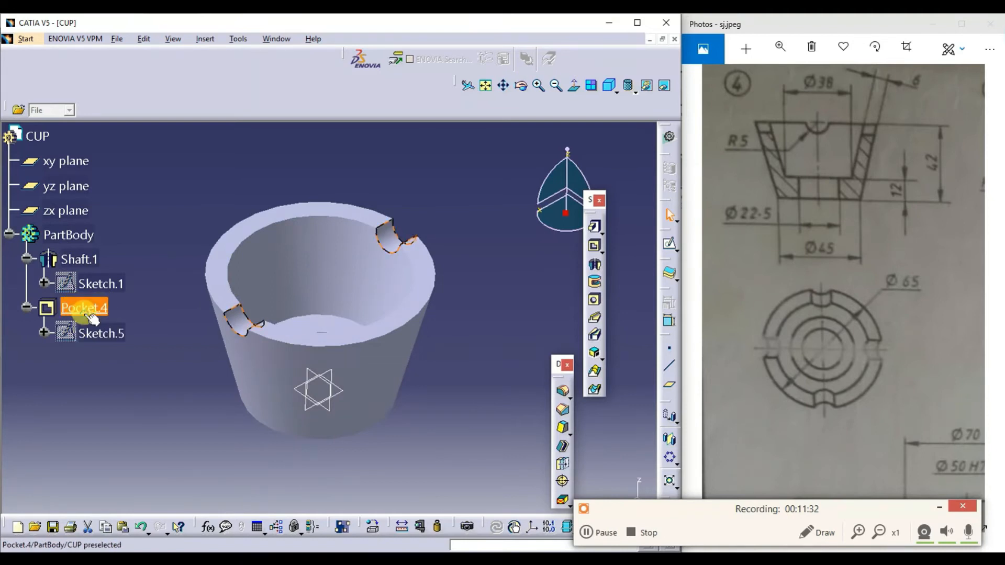
{"action": "left_click", "coordinate": [672, 460]}
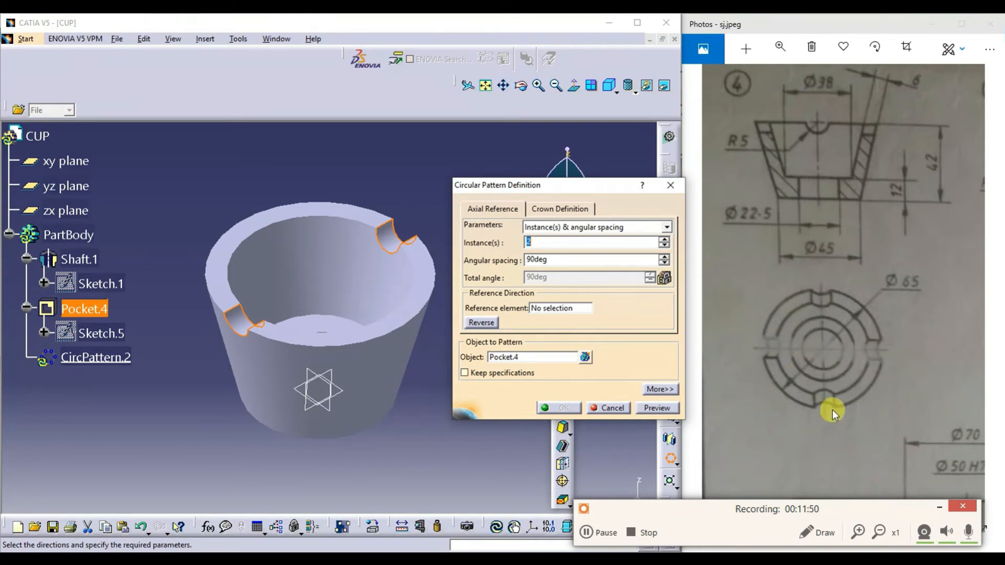
{"action": "left_click", "coordinate": [552, 259]}
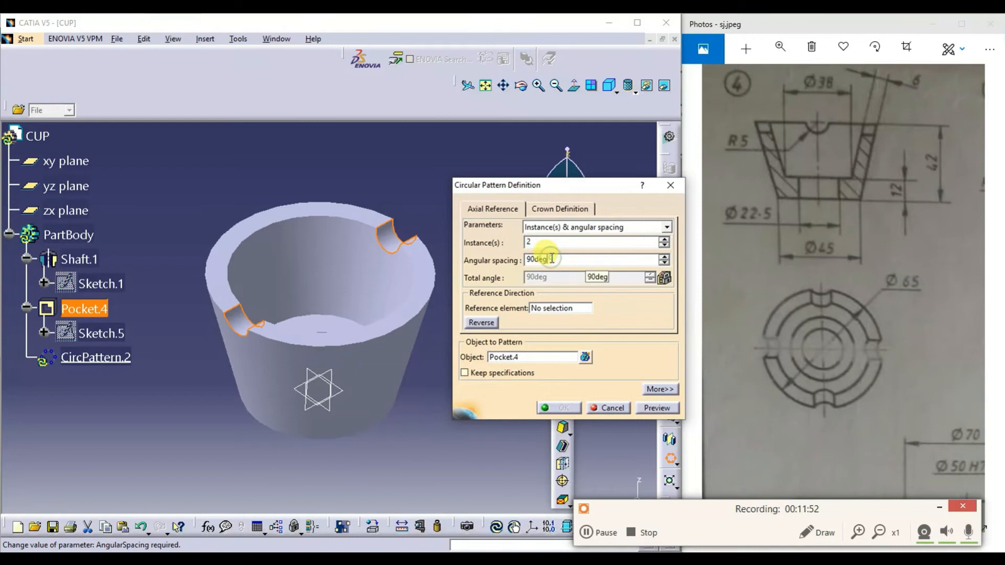
{"action": "double_click", "coordinate": [542, 260]}
{"action": "left_click", "coordinate": [541, 242]}
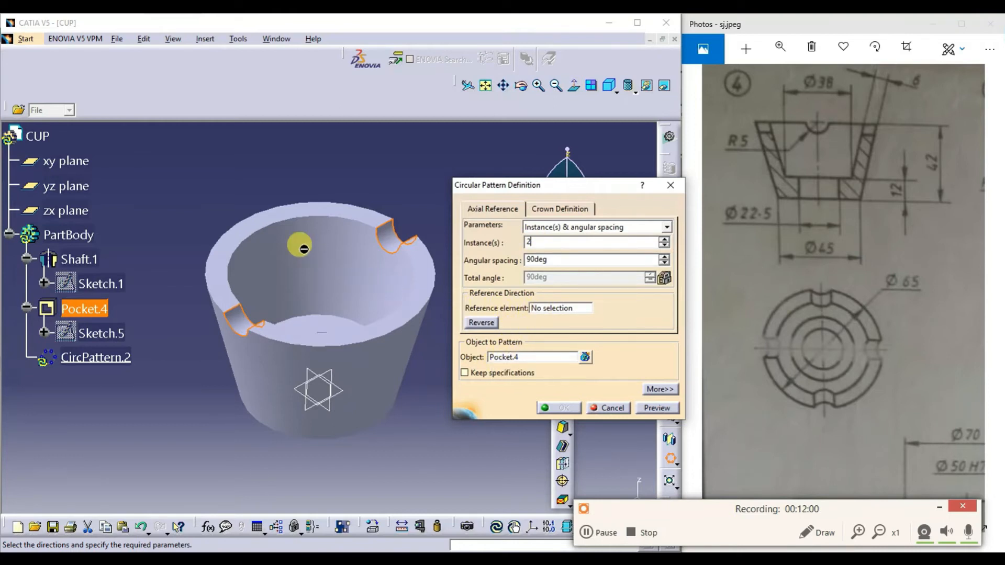
{"action": "left_click", "coordinate": [560, 308]}
{"action": "left_click", "coordinate": [220, 259]}
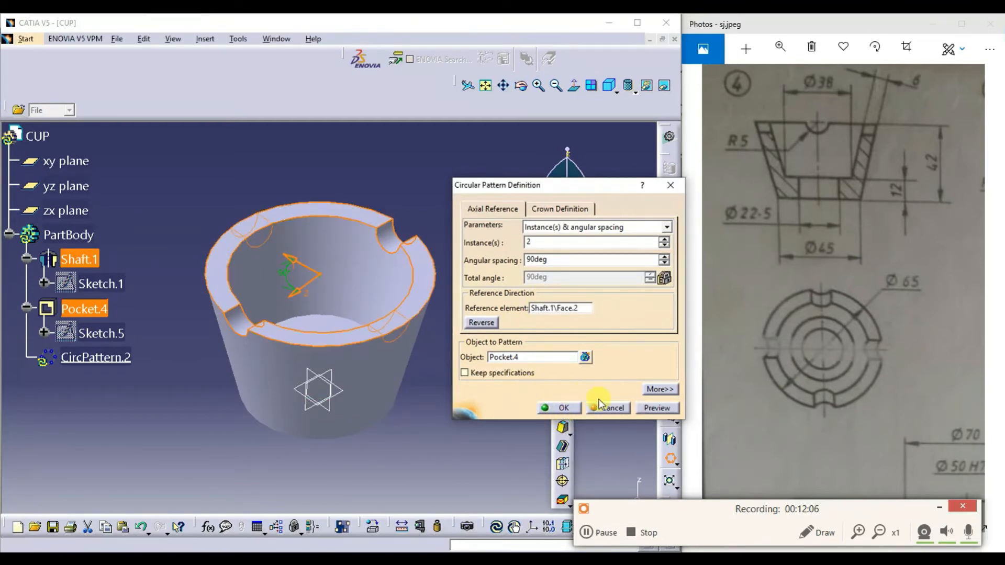
{"action": "left_click", "coordinate": [657, 408]}
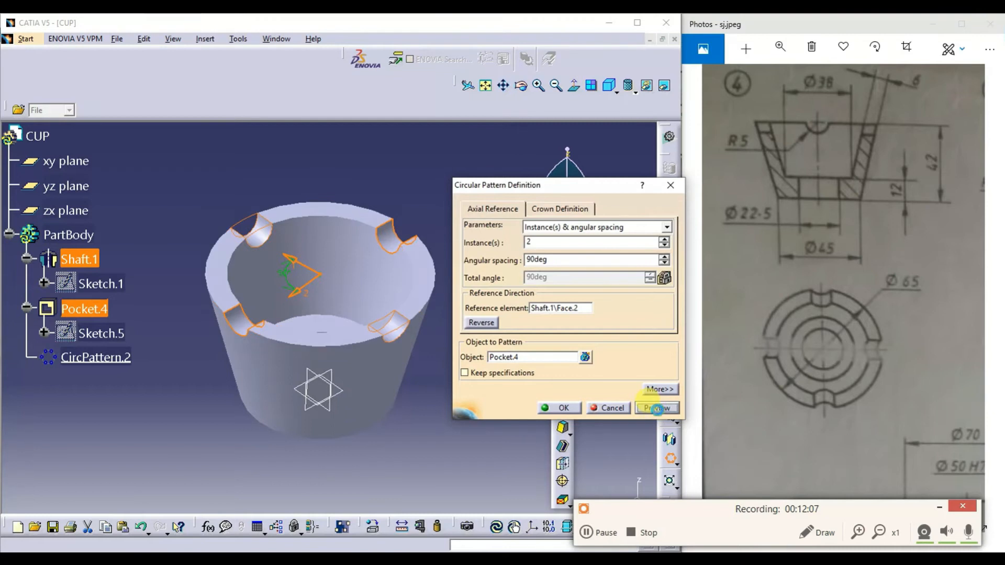
{"action": "left_click", "coordinate": [556, 408]}
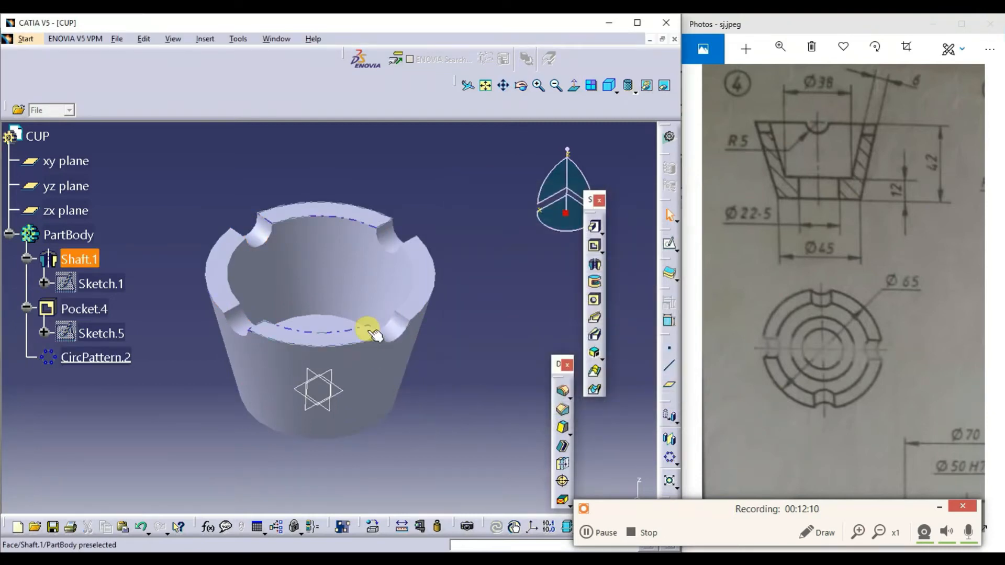
Examine the patterned notches around the cup's rim from several angles and at closer range.
{"action": "left_click", "coordinate": [521, 86]}
{"action": "left_click_drag", "start_coordinate": [230, 245], "coordinate": [321, 258]}
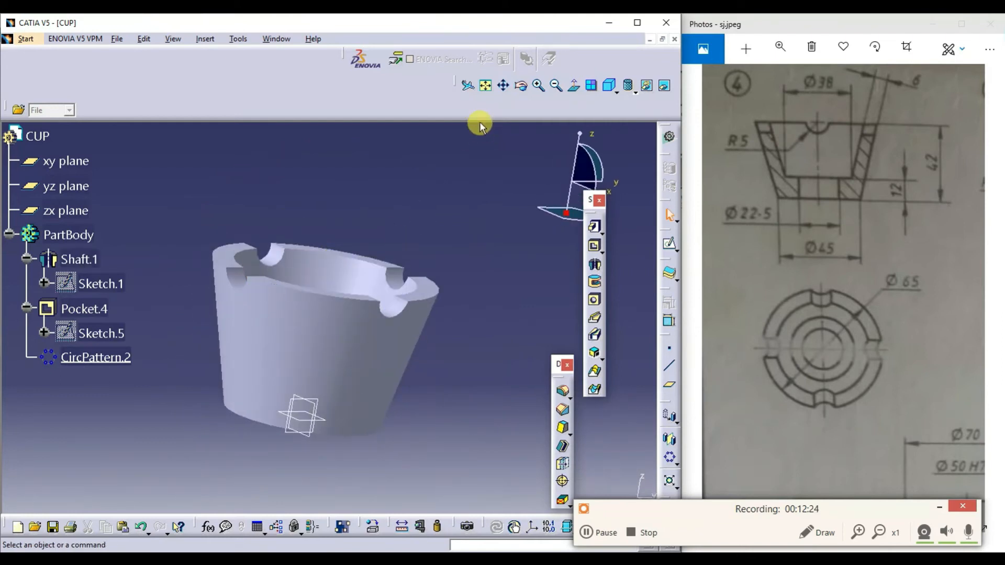
{"action": "left_click", "coordinate": [536, 84]}
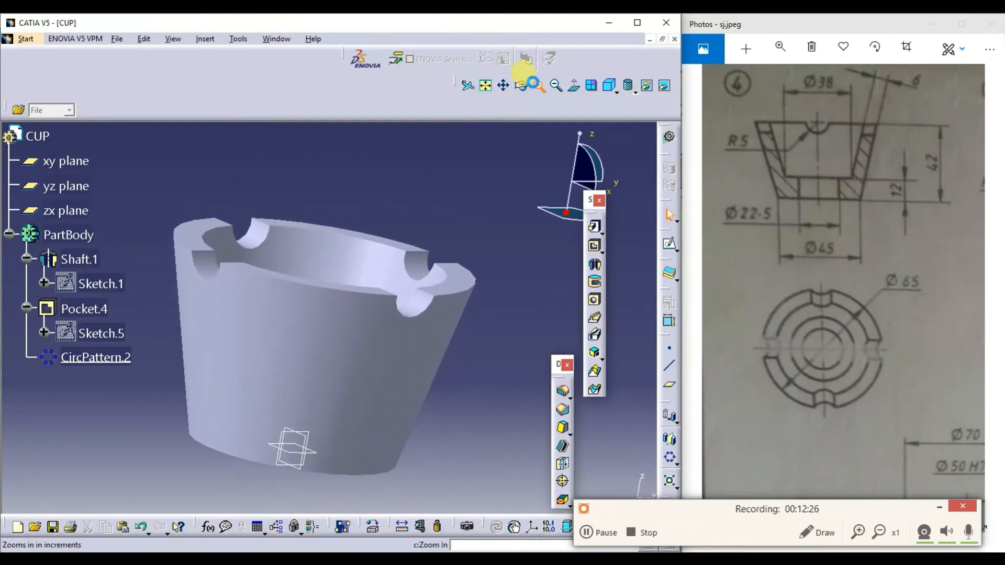
{"action": "left_click", "coordinate": [534, 84]}
{"action": "left_click", "coordinate": [536, 88]}
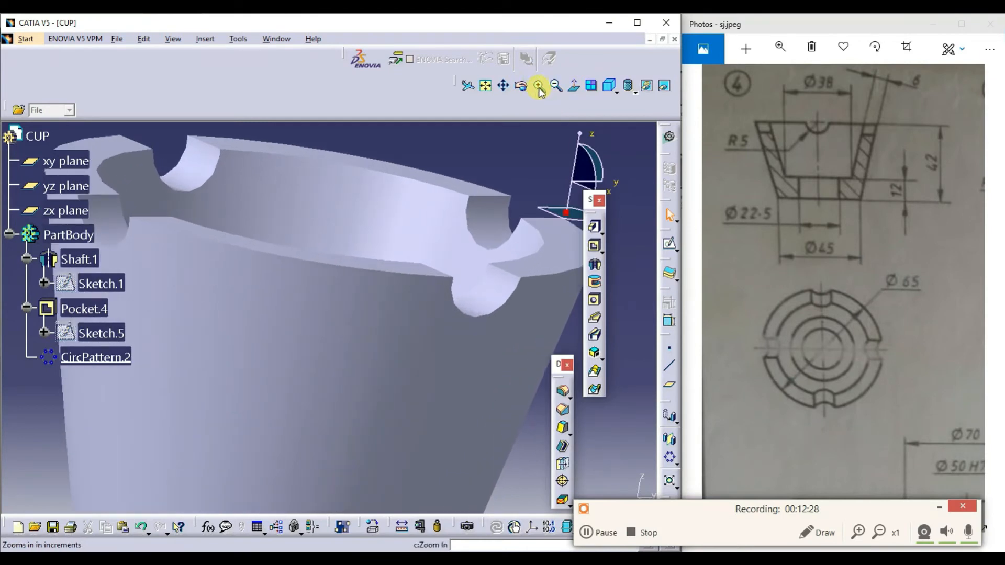
{"action": "left_click", "coordinate": [554, 86]}
{"action": "left_click", "coordinate": [543, 88]}
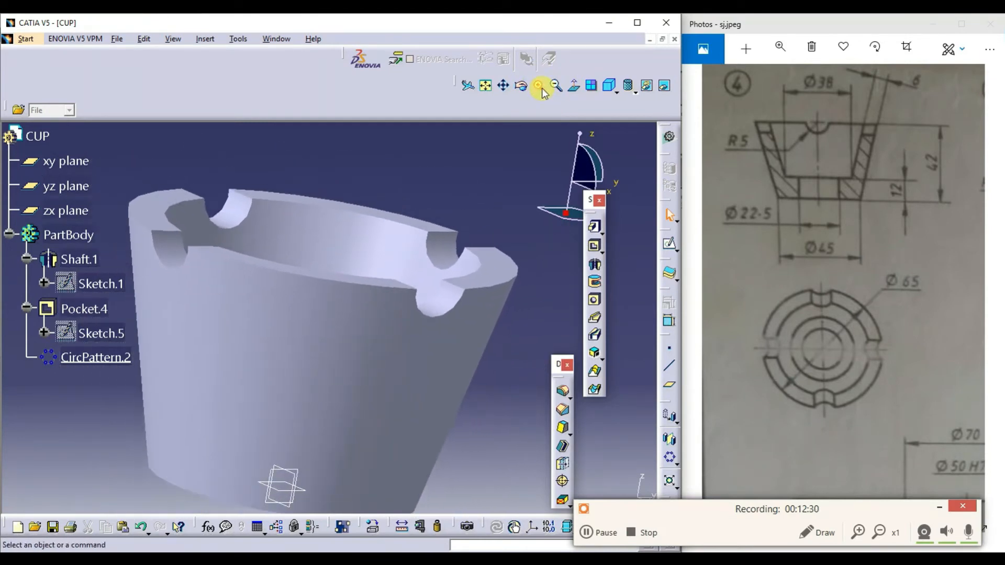
{"action": "left_click", "coordinate": [521, 87]}
{"action": "left_click_drag", "start_coordinate": [501, 215], "coordinate": [190, 330]}
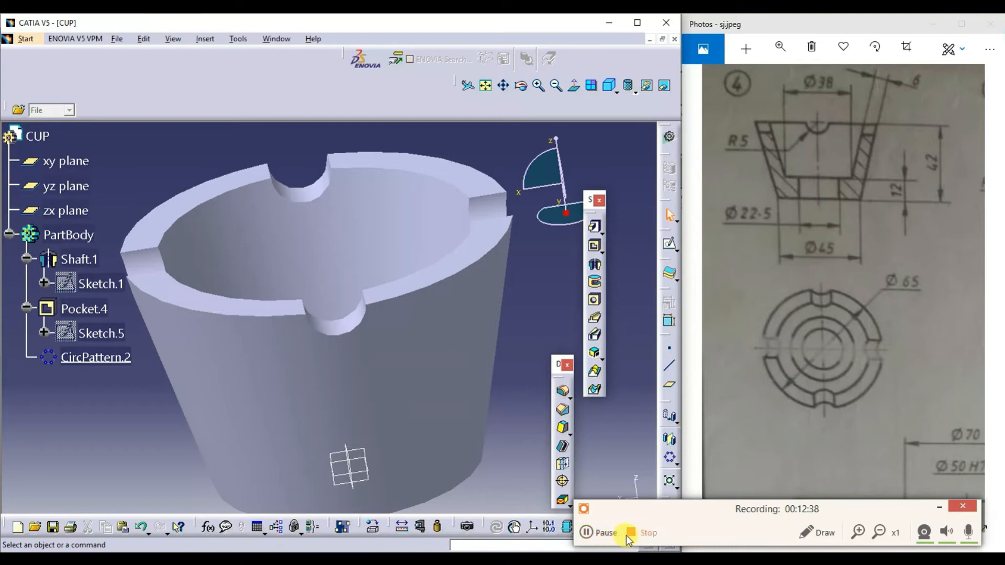
{"action": "left_click", "coordinate": [606, 536]}
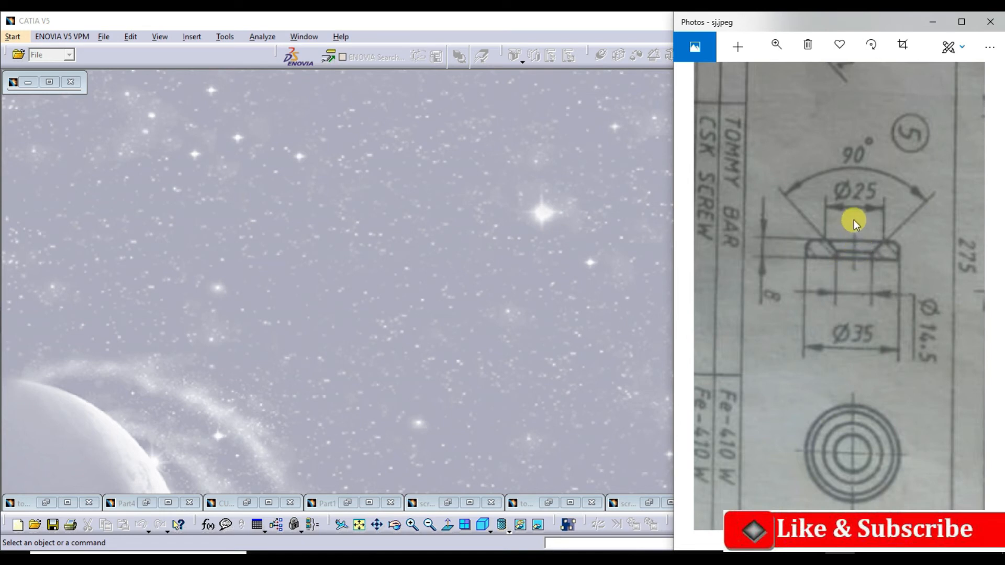
{"action": "mouse_move", "coordinate": [839, 554]}
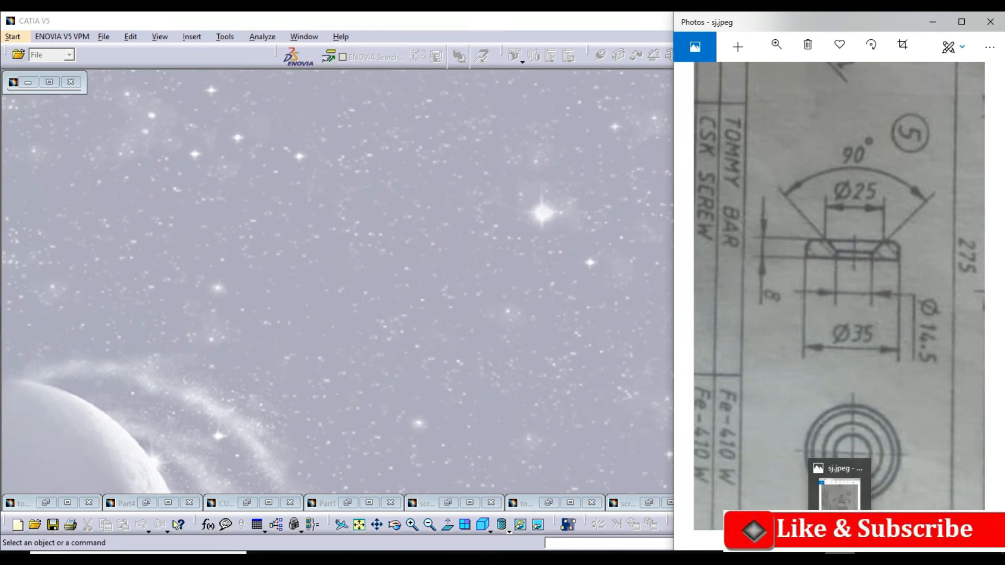
{"action": "left_click", "coordinate": [780, 554]}
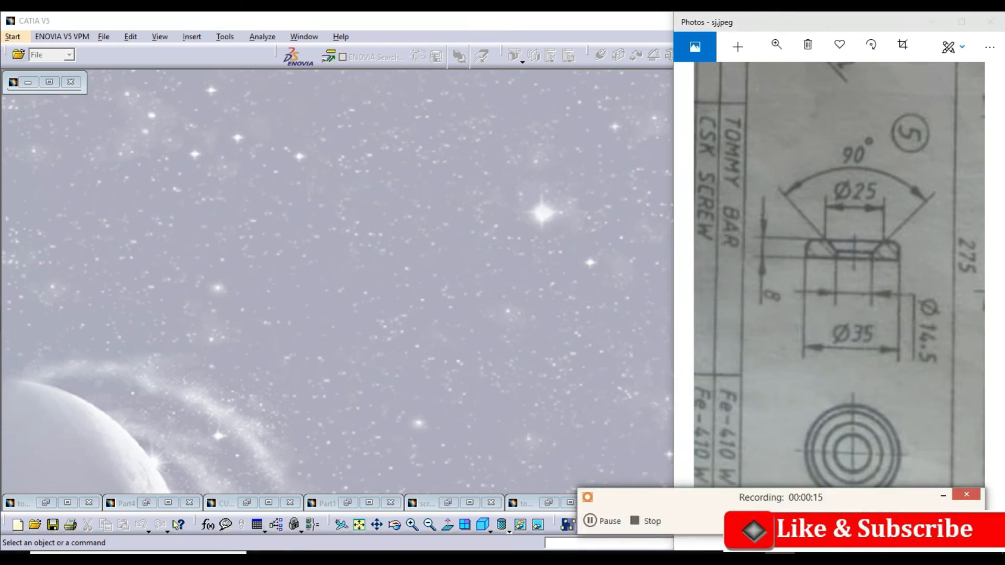
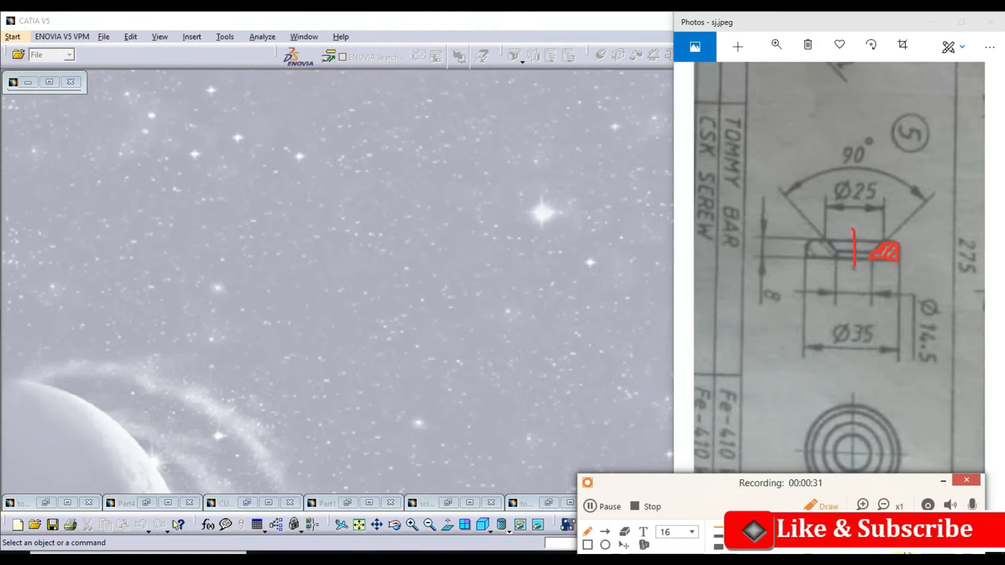
{"action": "left_click", "coordinate": [817, 506]}
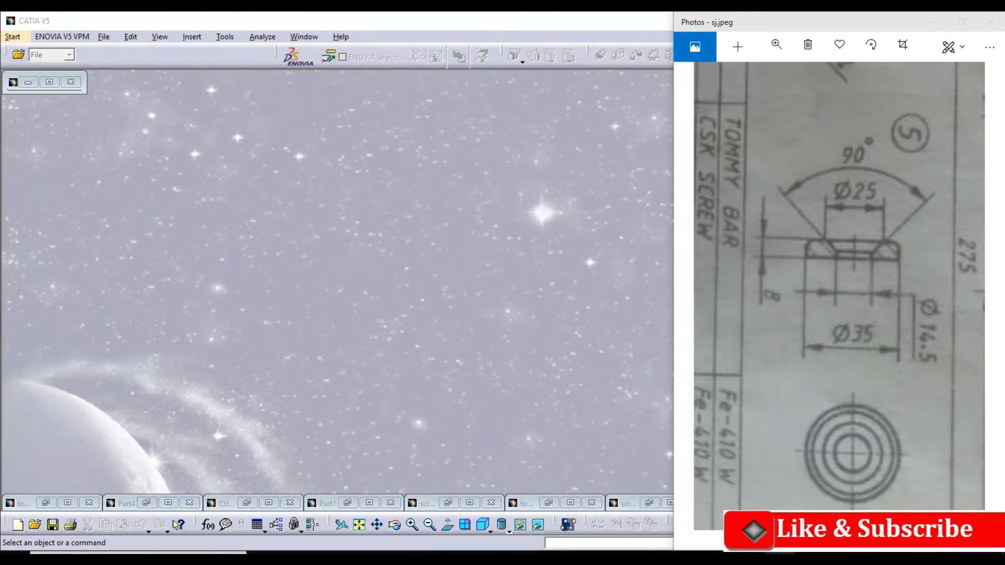
Create a new part named Washer in the mechanical design workbench and maximise its window.
{"action": "left_click", "coordinate": [13, 37]}
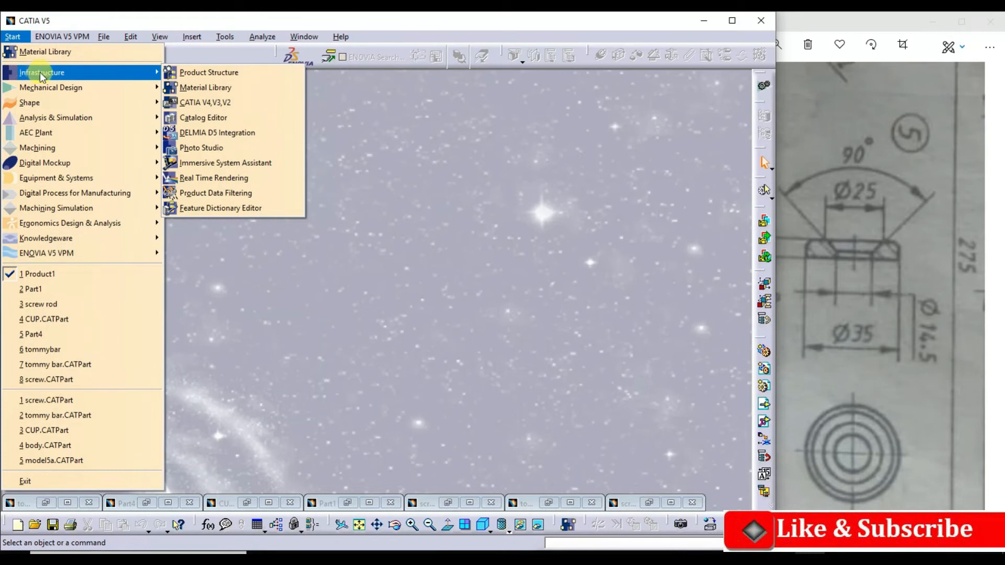
{"action": "mouse_move", "coordinate": [52, 90]}
{"action": "left_click", "coordinate": [198, 87]}
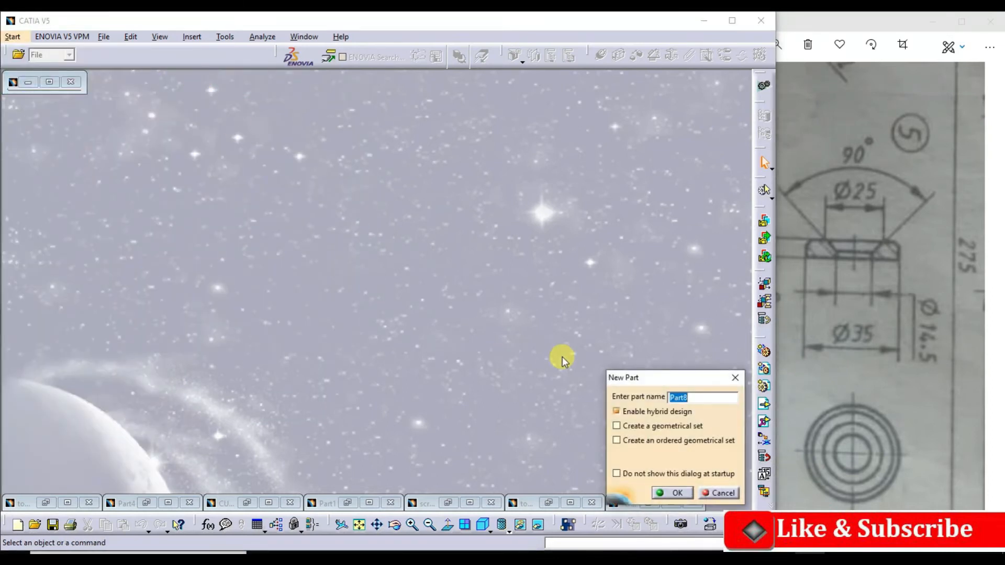
{"action": "type", "text": "Washer"}
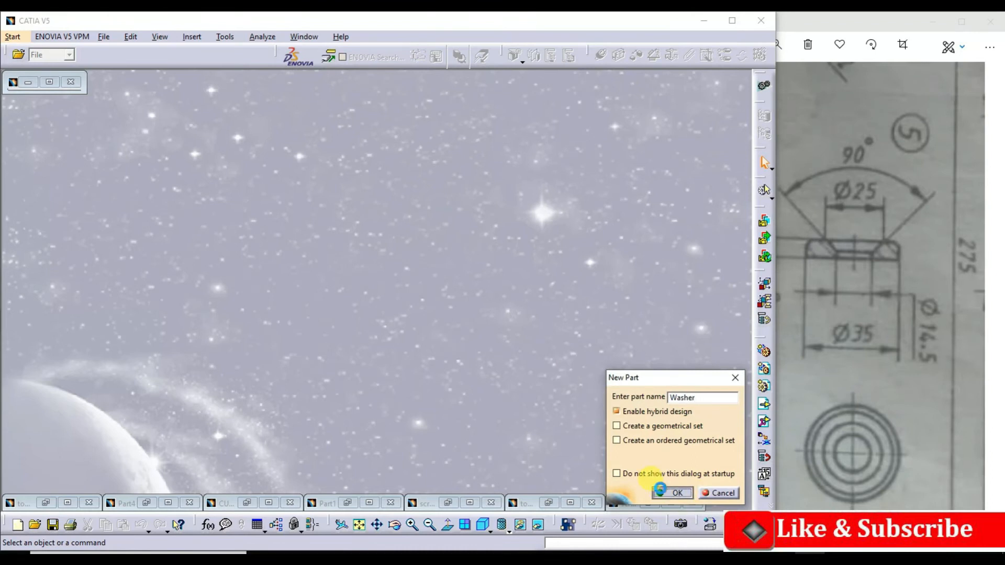
{"action": "left_click", "coordinate": [662, 491]}
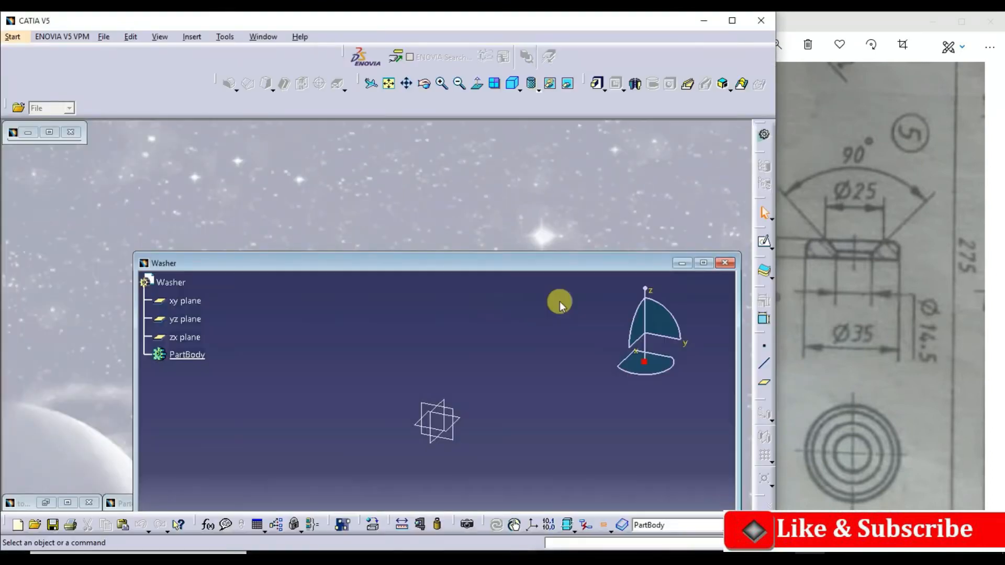
{"action": "left_click", "coordinate": [703, 263]}
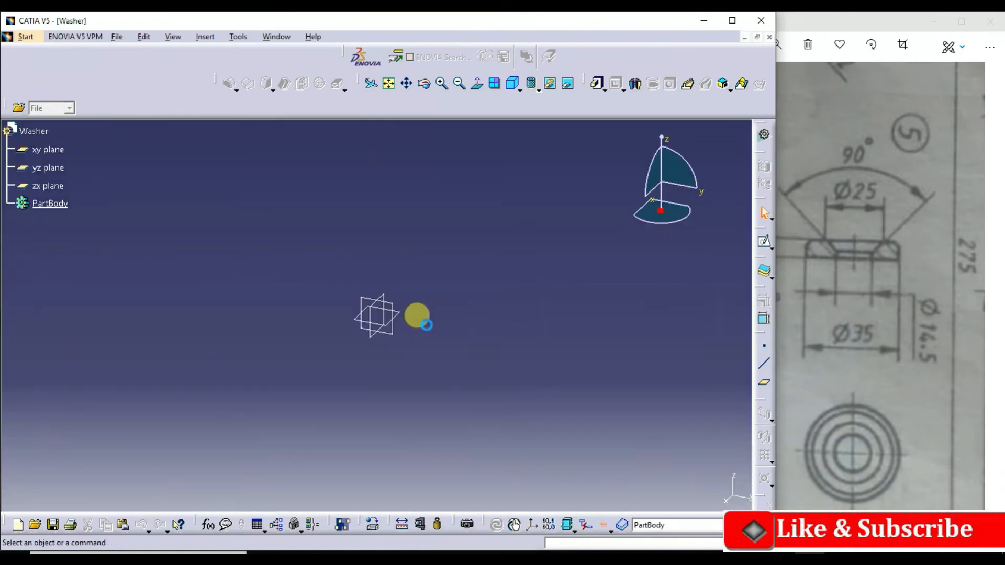
Open a sketch on the yz plane of the Washer part.
{"action": "left_click", "coordinate": [378, 306]}
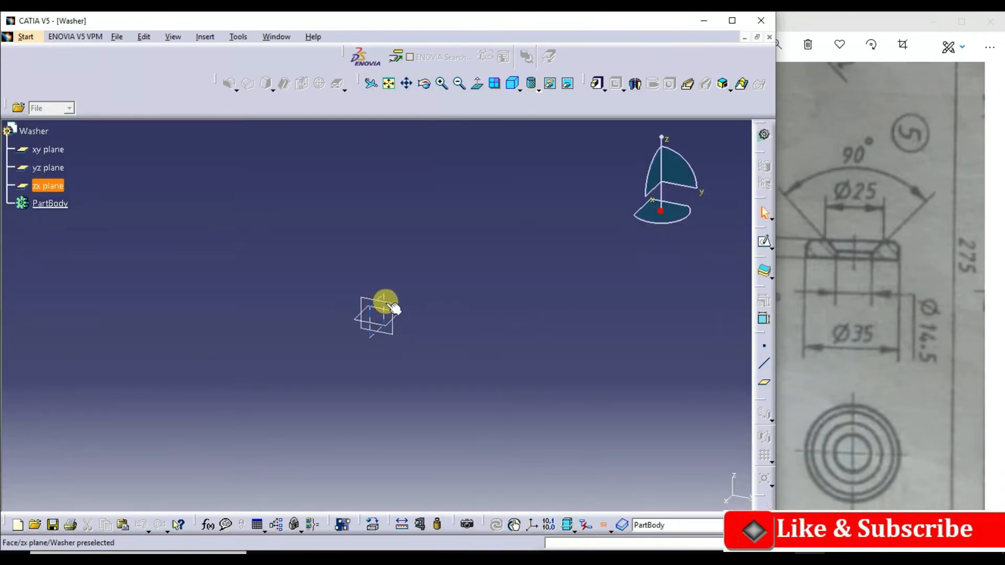
{"action": "left_click", "coordinate": [383, 300]}
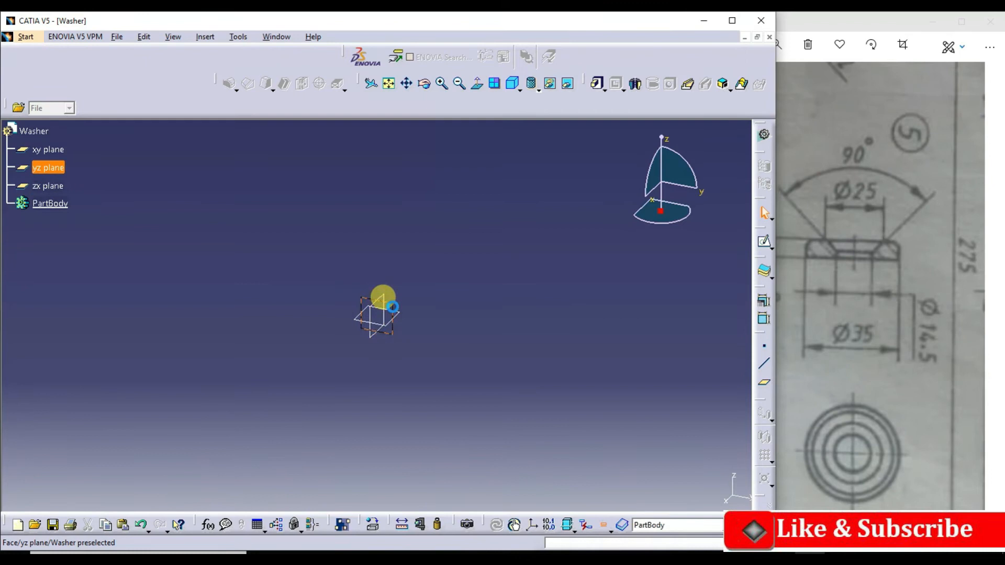
{"action": "left_click", "coordinate": [760, 240]}
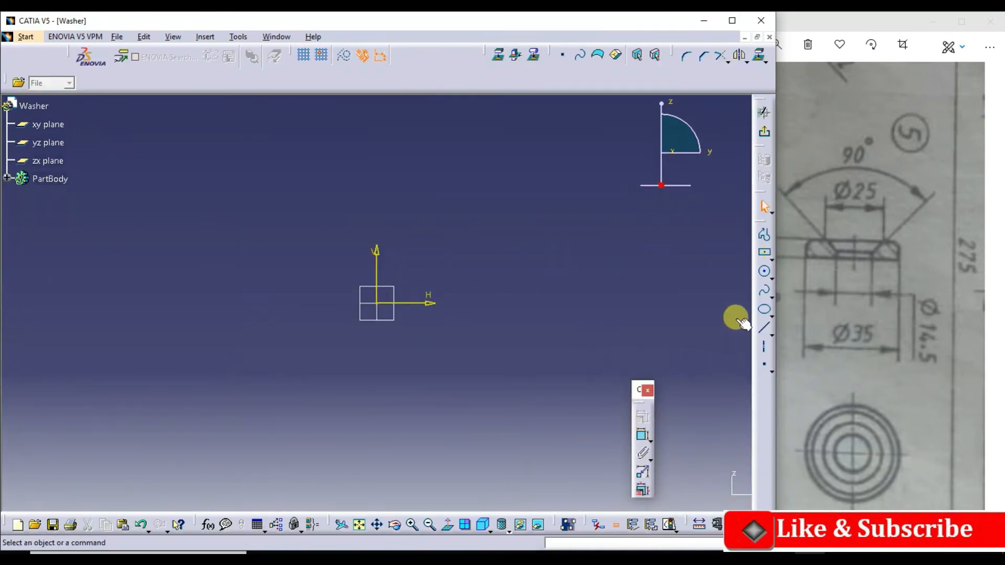
Sketch a closed six-line stepped profile on the horizontal axis, about 16 mm from the vertical axis, about 24 mm wide and 34 mm high.
{"action": "left_click", "coordinate": [765, 331]}
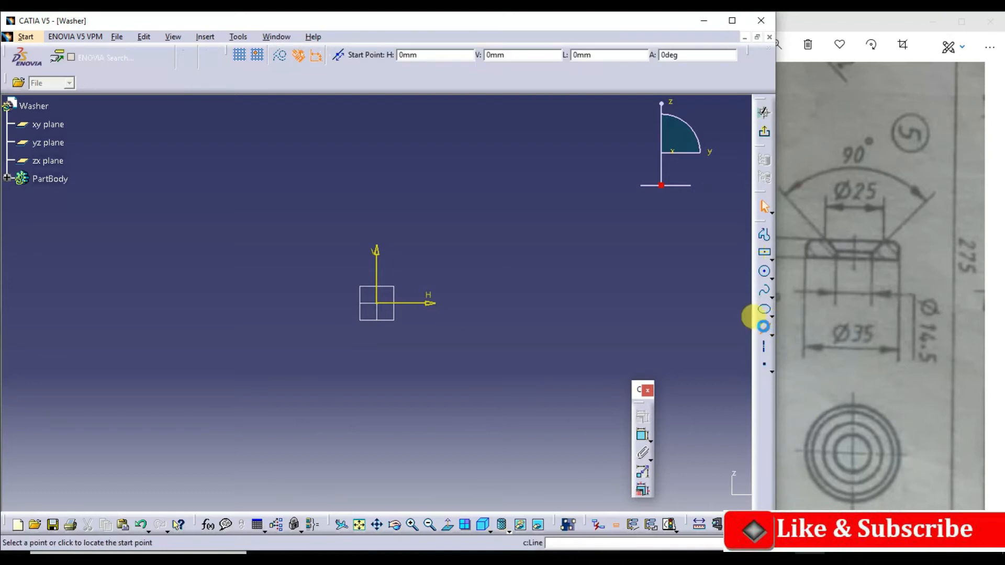
{"action": "left_click", "coordinate": [765, 238]}
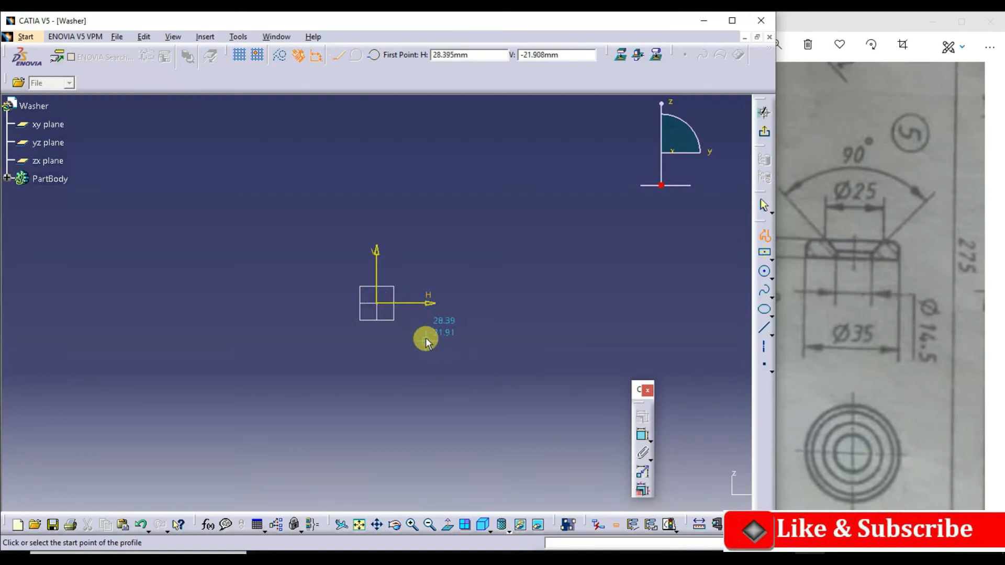
{"action": "left_click", "coordinate": [408, 303]}
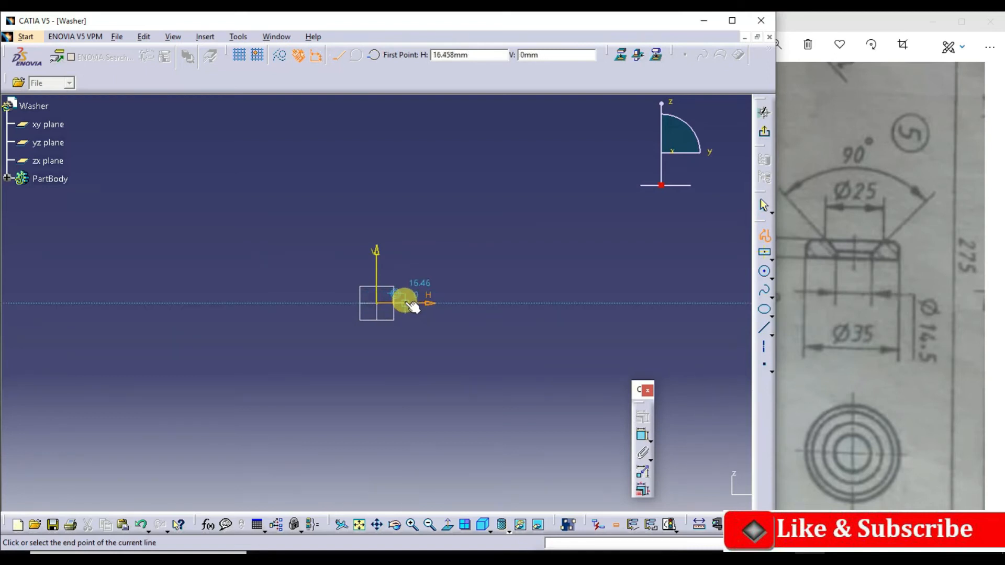
{"action": "left_click", "coordinate": [448, 304]}
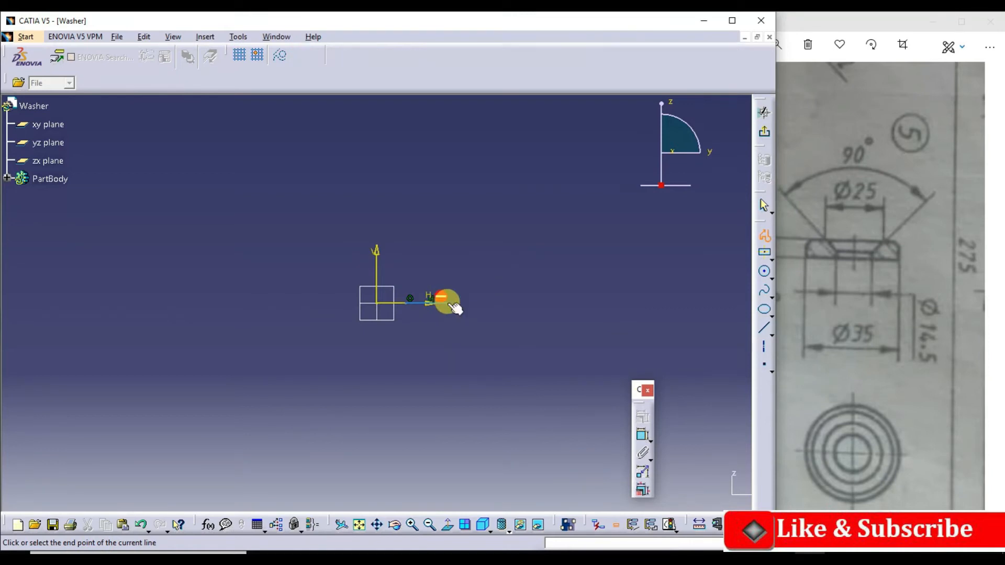
{"action": "left_click", "coordinate": [447, 244]}
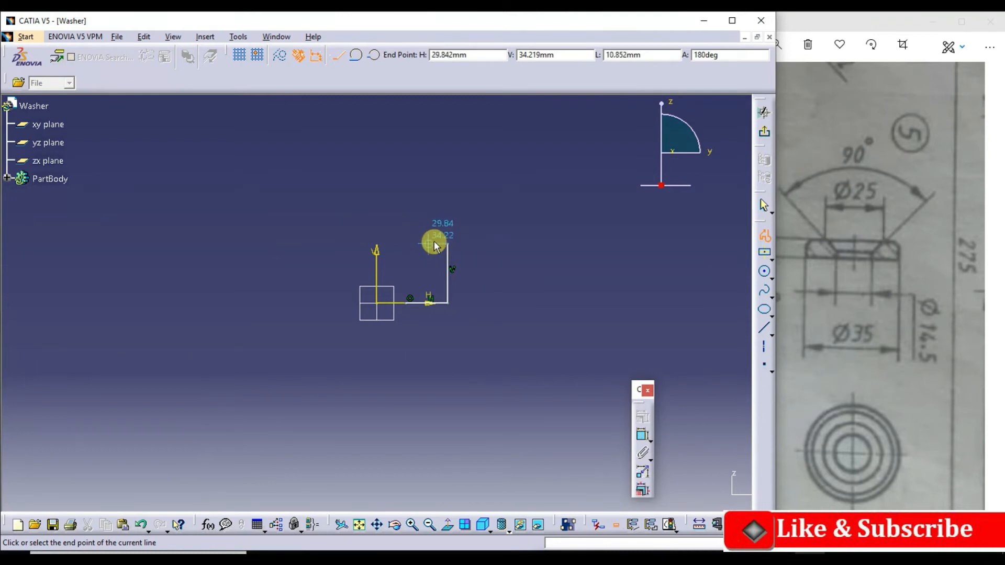
{"action": "left_click", "coordinate": [433, 244]}
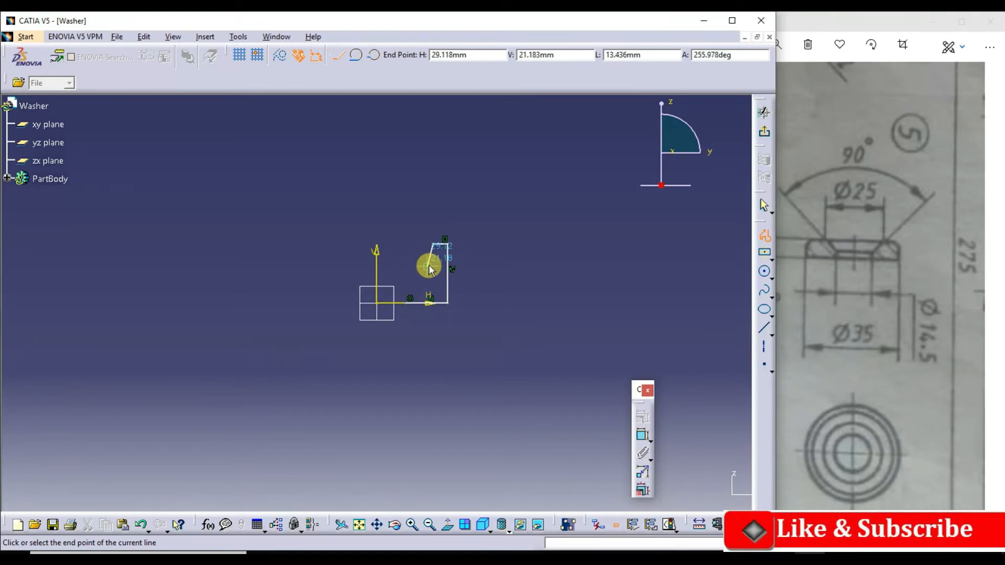
{"action": "left_click", "coordinate": [429, 268]}
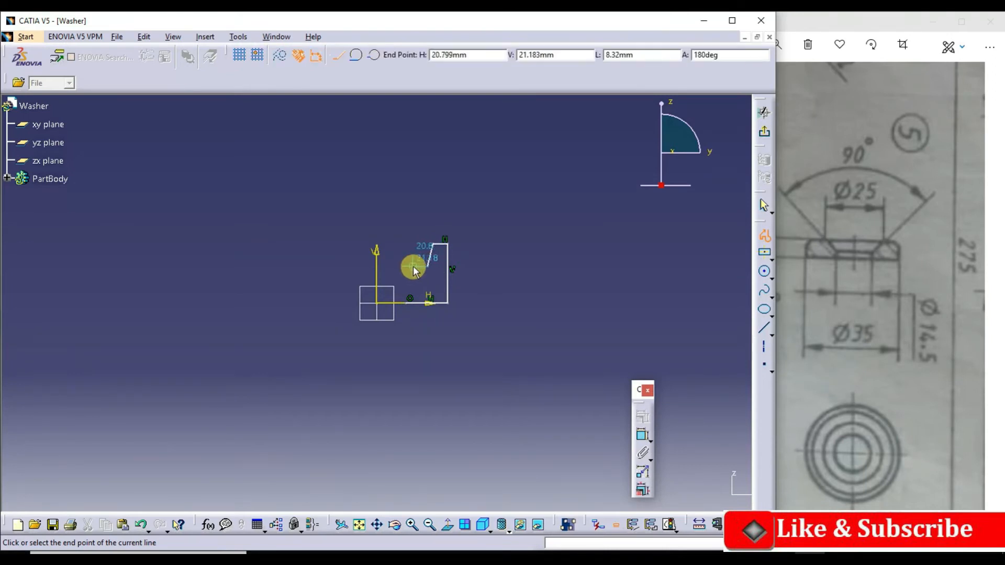
{"action": "left_click", "coordinate": [405, 267]}
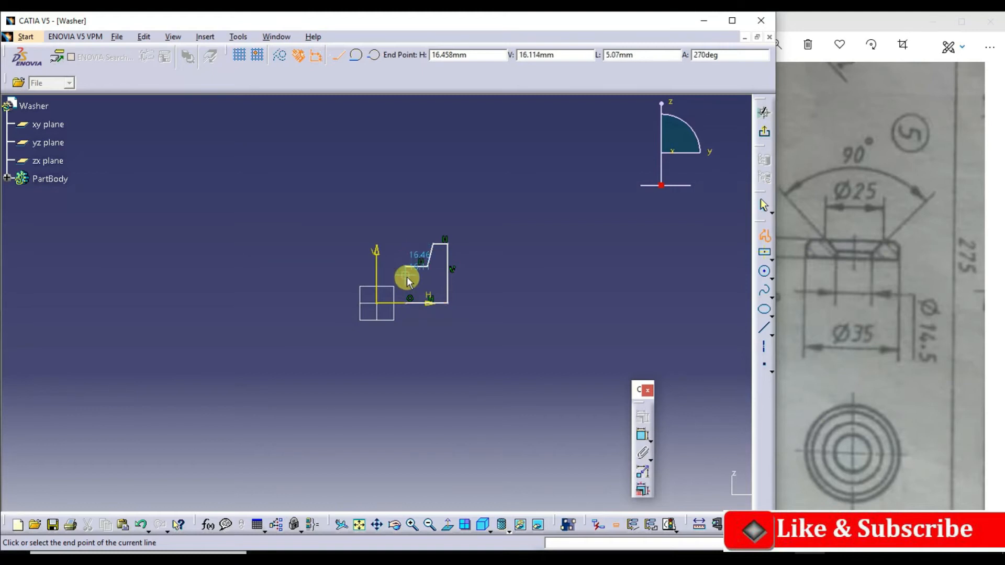
{"action": "left_click", "coordinate": [406, 303]}
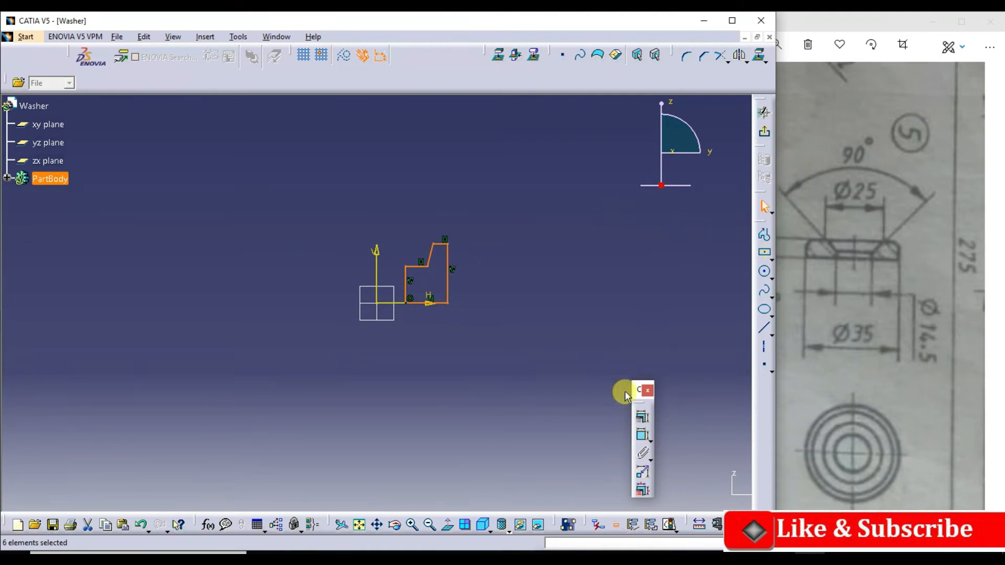
Dimension the profile's overall height between its base line and uppermost edge and set it to 8 mm.
{"action": "left_click", "coordinate": [641, 433]}
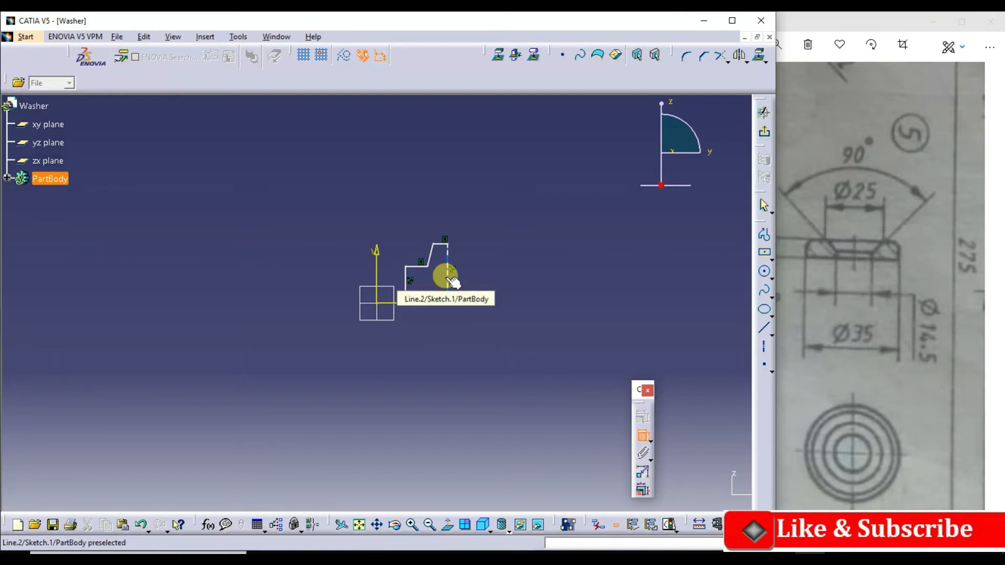
{"action": "left_click", "coordinate": [893, 266]}
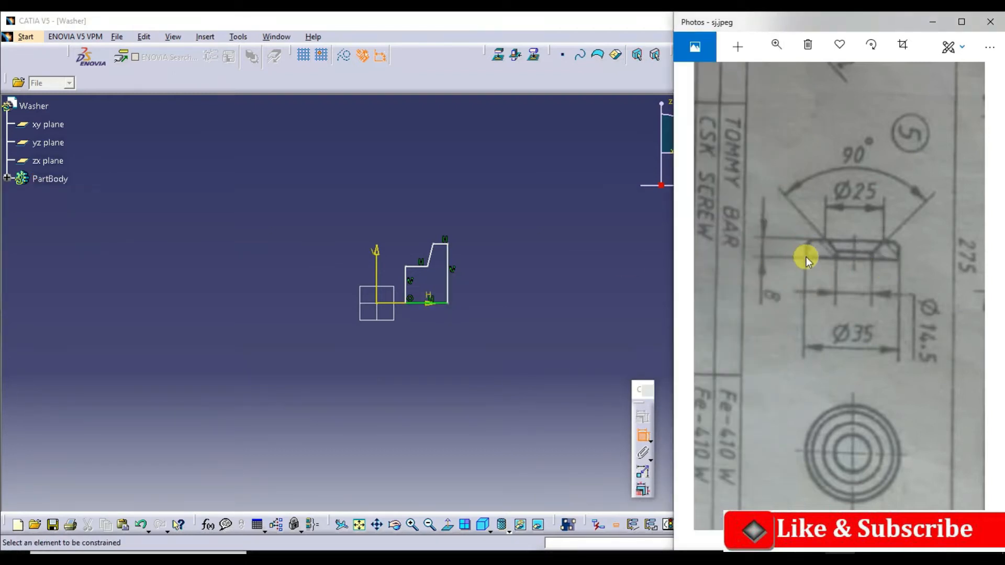
{"action": "left_click", "coordinate": [448, 278]}
{"action": "left_click", "coordinate": [480, 277]}
{"action": "double_click", "coordinate": [486, 269]}
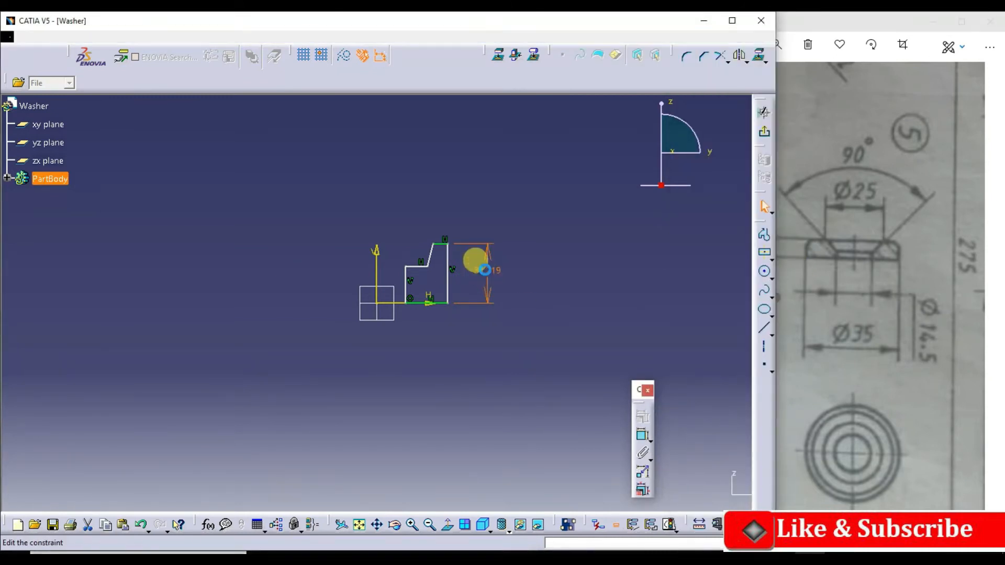
{"action": "type", "text": "8"}
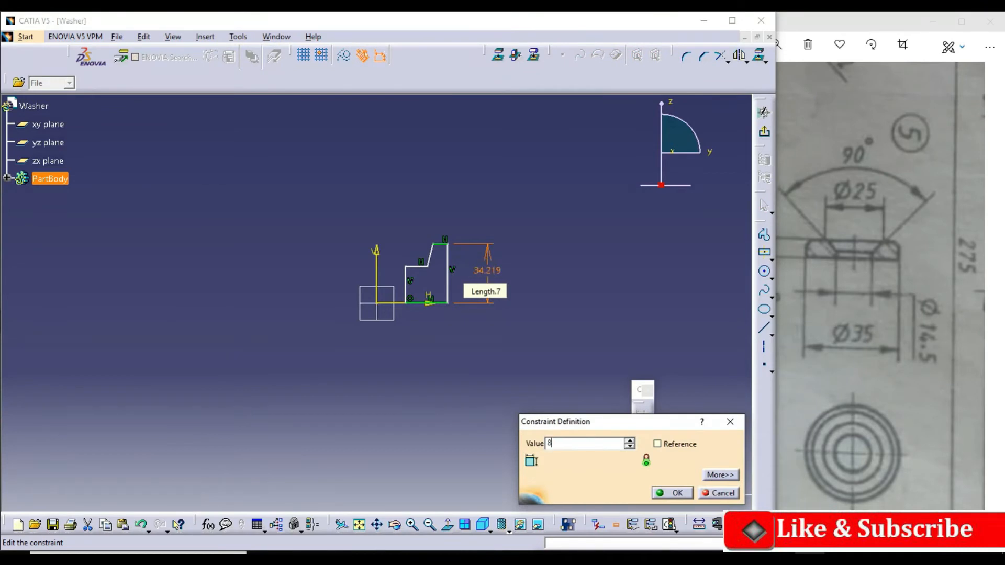
{"action": "key", "text": "Return"}
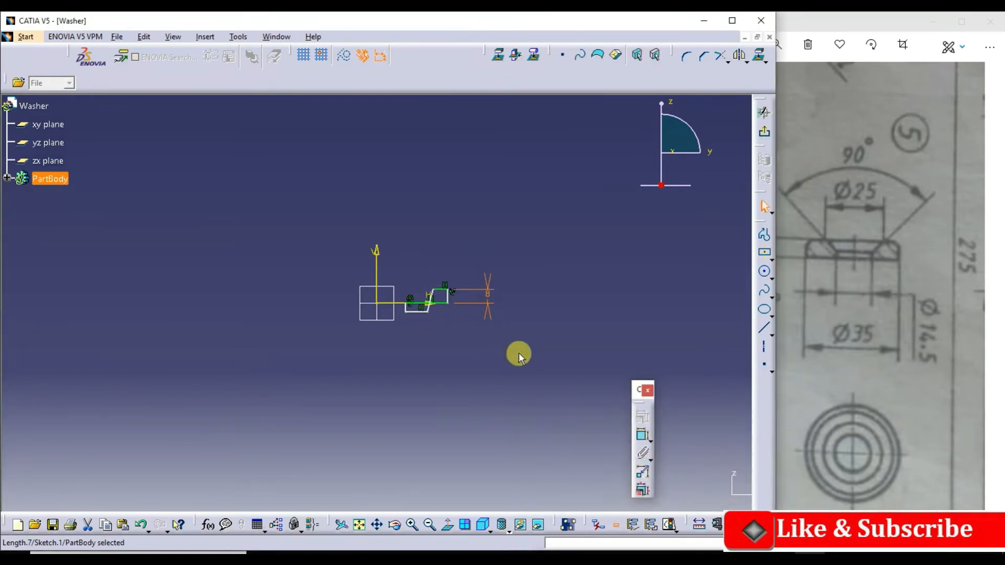
Move the profile's lower step edge back above the horizontal axis, between the base line and the uppermost edge.
{"action": "left_click", "coordinate": [518, 353]}
{"action": "mouse_move", "coordinate": [402, 318]}
{"action": "left_mouse_down"}
{"action": "mouse_move", "coordinate": [421, 317]}
{"action": "mouse_move", "coordinate": [413, 301]}
{"action": "mouse_move", "coordinate": [434, 259]}
{"action": "mouse_move", "coordinate": [411, 264]}
{"action": "mouse_move", "coordinate": [422, 298]}
{"action": "left_mouse_up"}
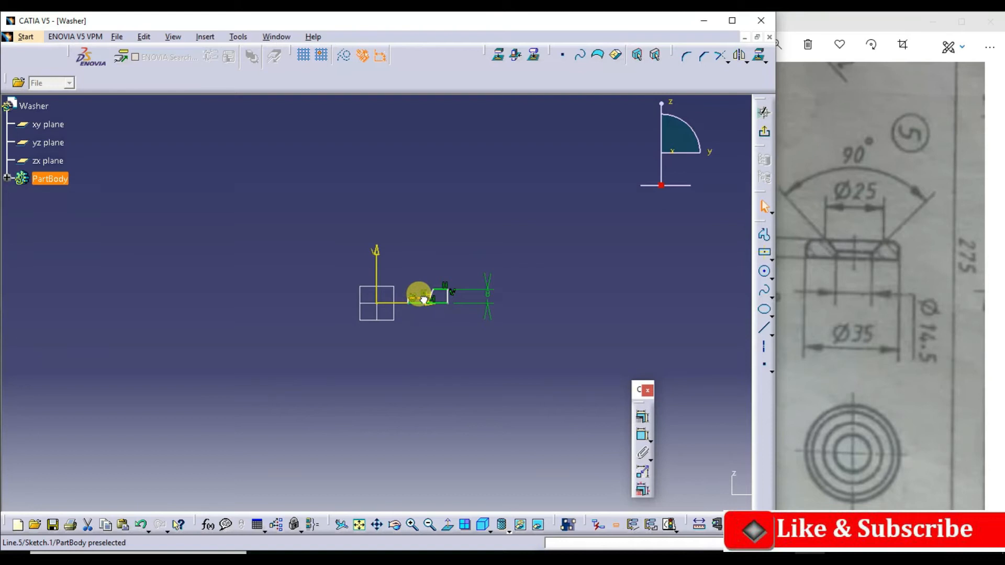
{"action": "left_click", "coordinate": [424, 300]}
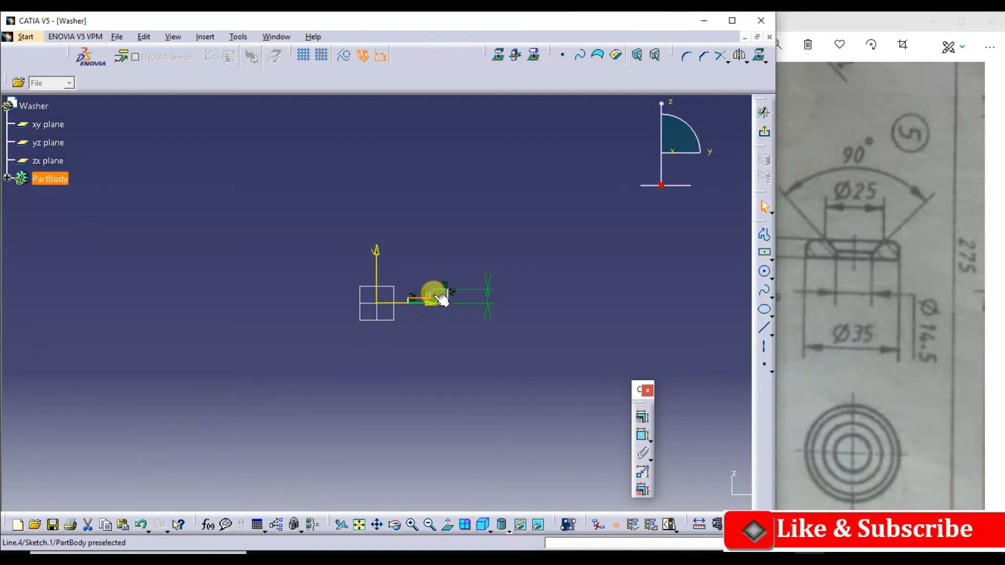
Dimension the distance from the vertical axis to the profile's inner vertical edge and set it to 14.5/2 mm.
{"action": "left_click", "coordinate": [414, 525]}
{"action": "left_click", "coordinate": [413, 525]}
{"action": "left_click", "coordinate": [413, 525]}
{"action": "left_click", "coordinate": [412, 525]}
{"action": "left_click", "coordinate": [412, 525]}
{"action": "left_click", "coordinate": [412, 525]}
{"action": "left_click", "coordinate": [413, 526]}
{"action": "left_click", "coordinate": [413, 525]}
{"action": "left_click", "coordinate": [414, 525]}
{"action": "left_click", "coordinate": [413, 526]}
{"action": "left_click", "coordinate": [413, 525]}
{"action": "left_click", "coordinate": [377, 525]}
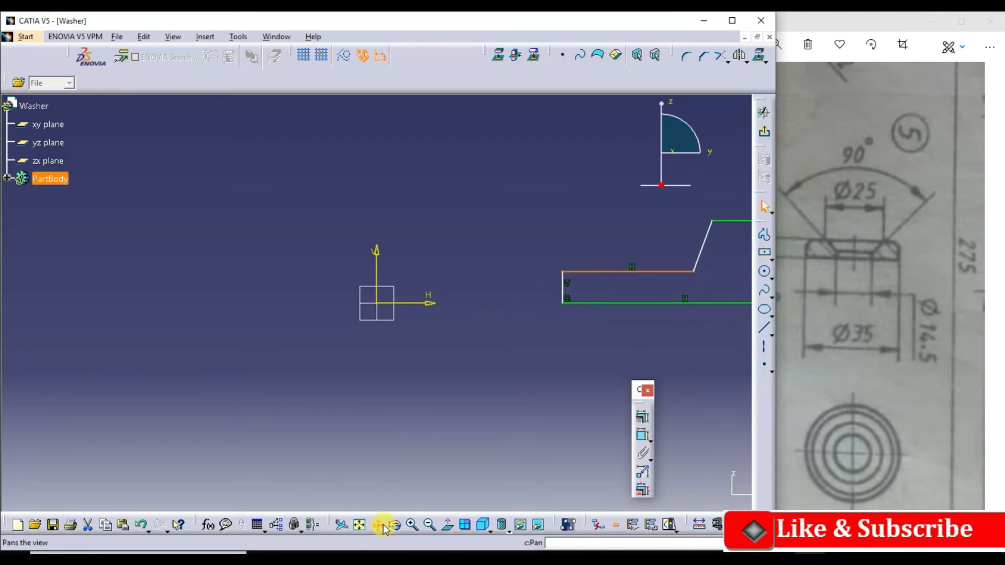
{"action": "mouse_move", "coordinate": [545, 378]}
{"action": "left_mouse_down"}
{"action": "mouse_move", "coordinate": [49, 359]}
{"action": "mouse_move", "coordinate": [220, 393]}
{"action": "left_mouse_up"}
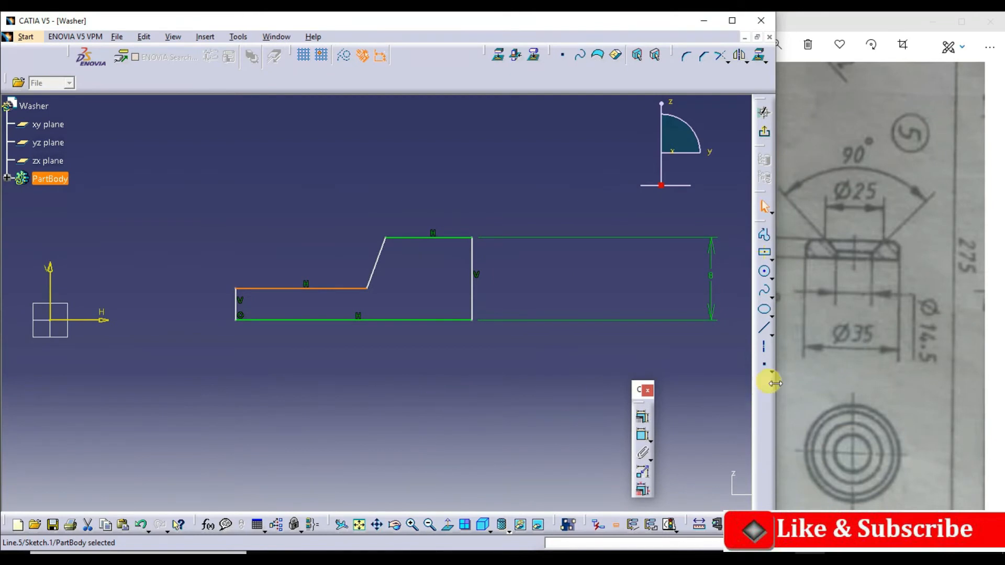
{"action": "left_click", "coordinate": [870, 356]}
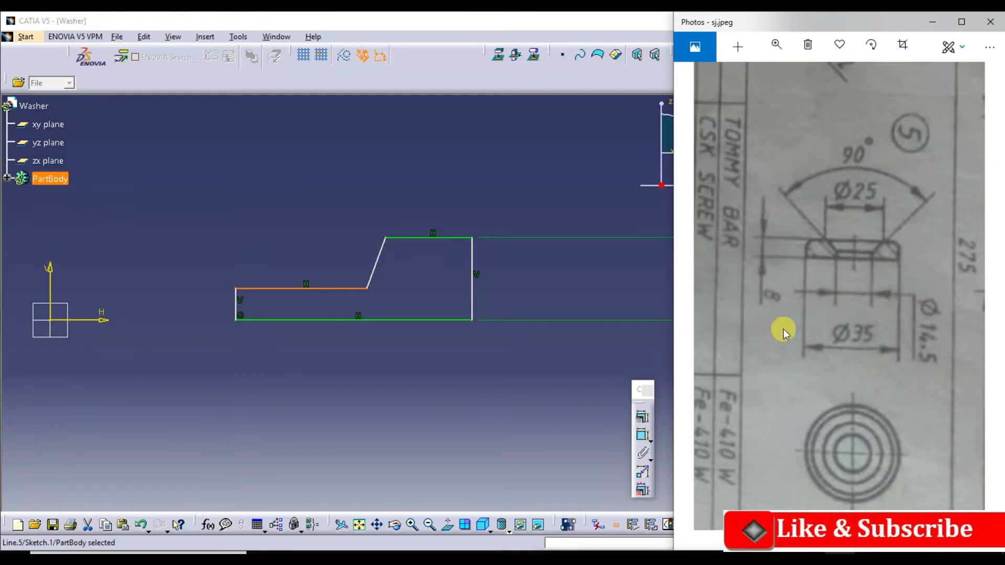
{"action": "left_click", "coordinate": [393, 378]}
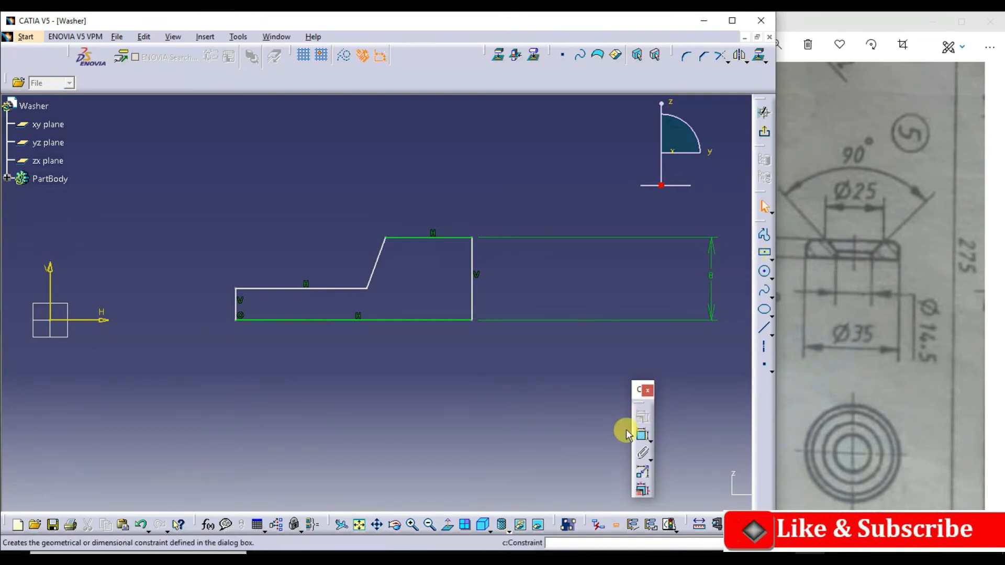
{"action": "left_click", "coordinate": [640, 439]}
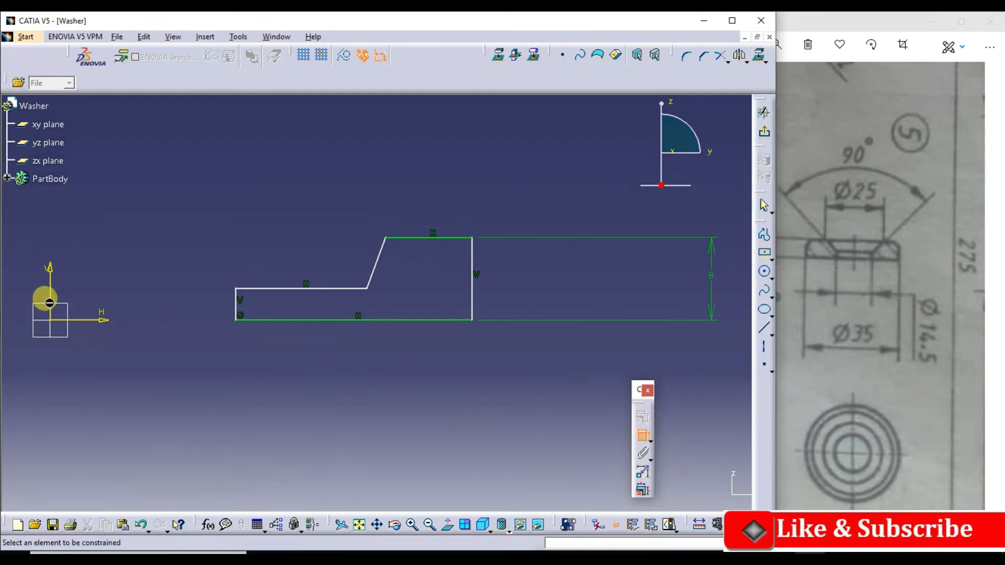
{"action": "left_click", "coordinate": [50, 296]}
{"action": "left_click", "coordinate": [236, 299]}
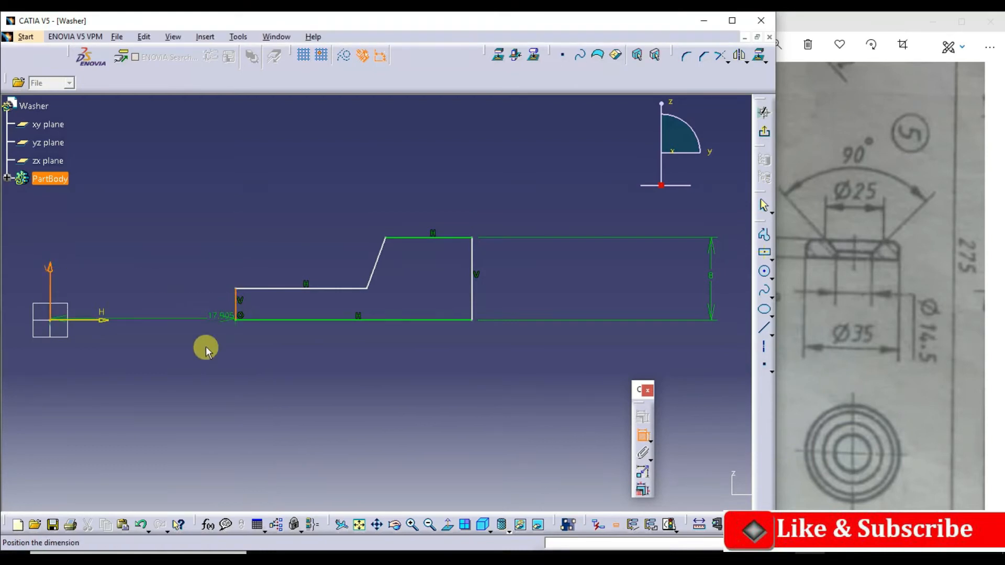
{"action": "left_click", "coordinate": [159, 377]}
{"action": "double_click", "coordinate": [157, 377]}
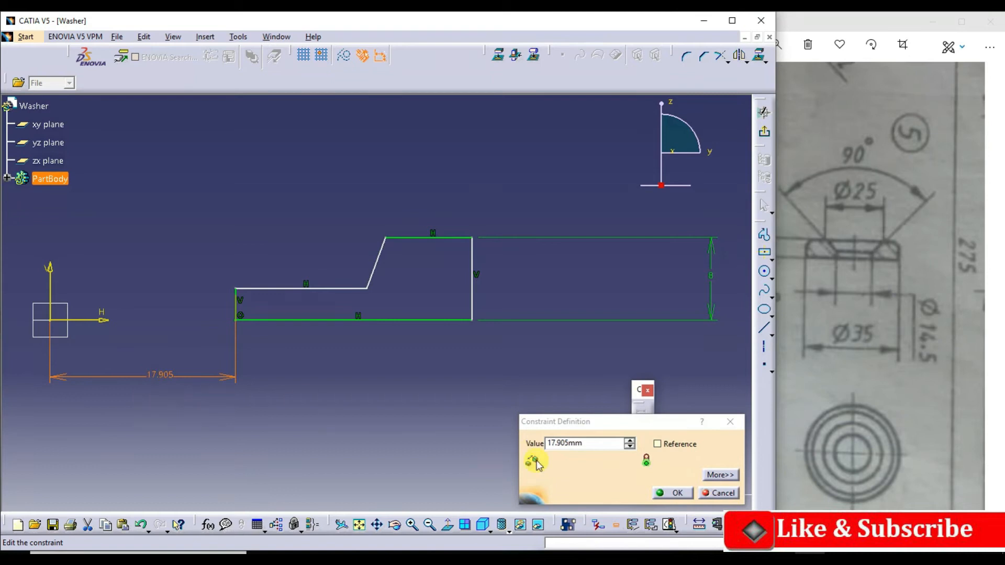
{"action": "double_click", "coordinate": [587, 444]}
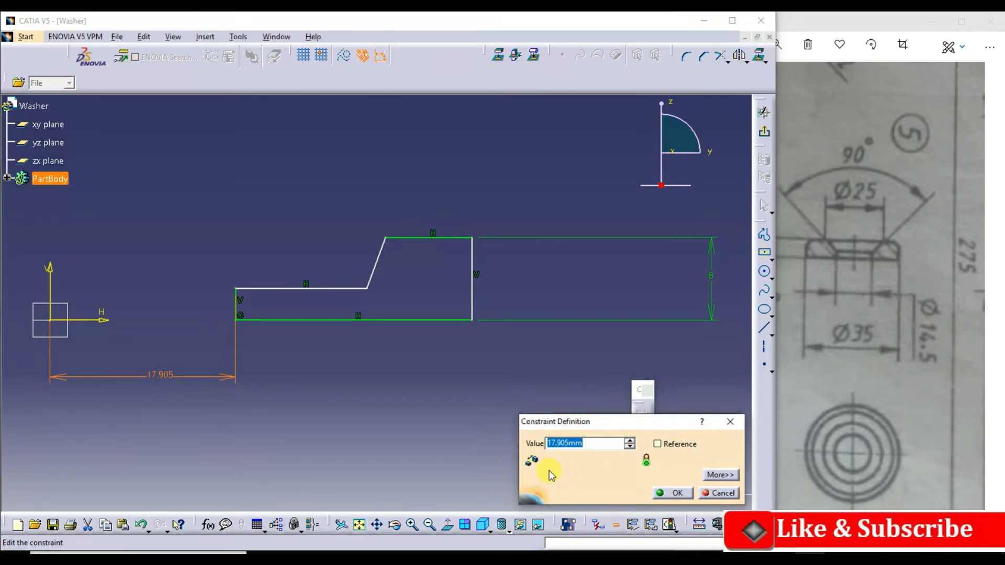
{"action": "type", "text": "14.5/2"}
{"action": "key", "text": "Return"}
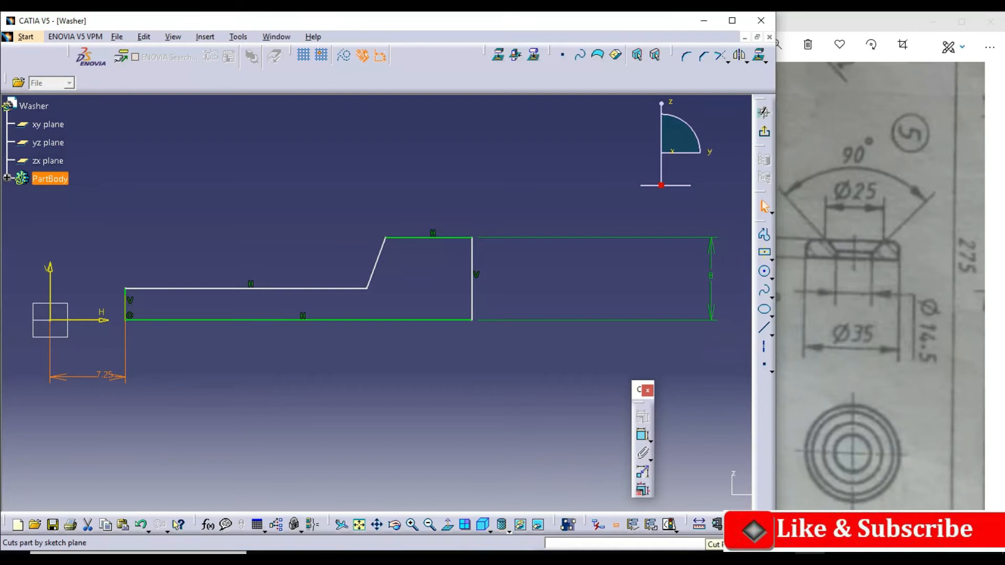
Dimension the horizontal distance from the vertical axis to the slanted edge's upper corner and open that dimension for editing.
{"action": "left_click", "coordinate": [857, 332]}
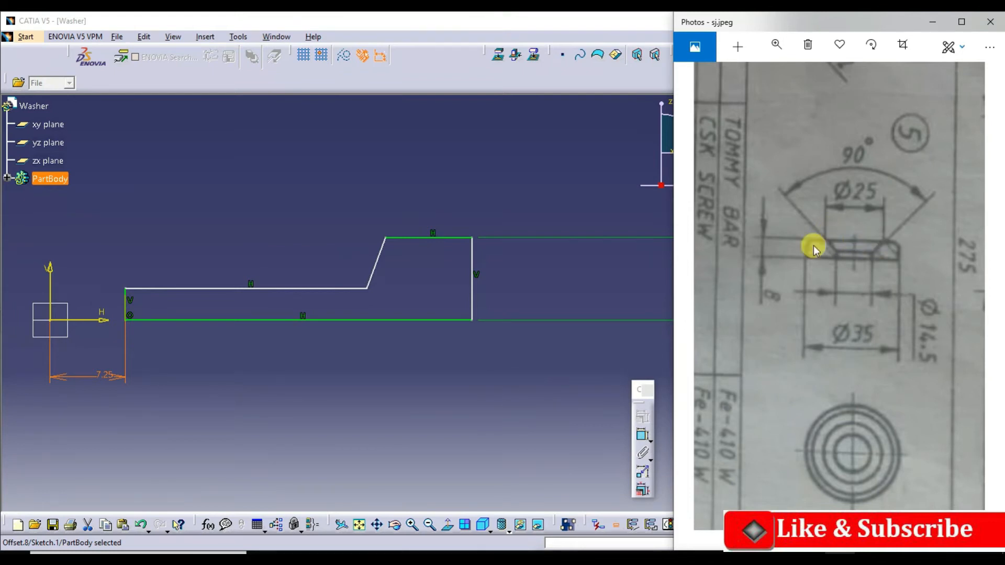
{"action": "left_click", "coordinate": [52, 309]}
{"action": "left_click", "coordinate": [643, 436]}
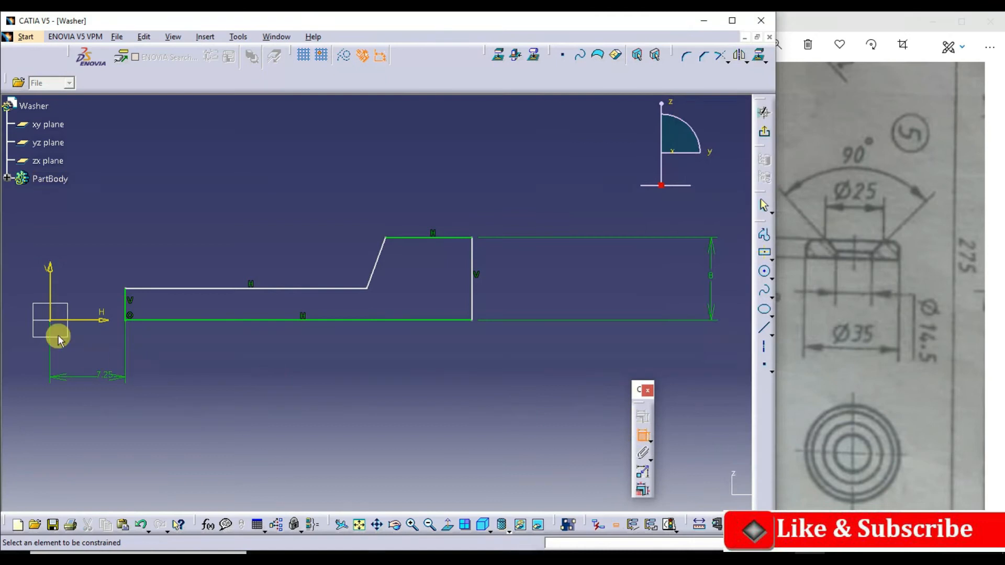
{"action": "left_click", "coordinate": [56, 287]}
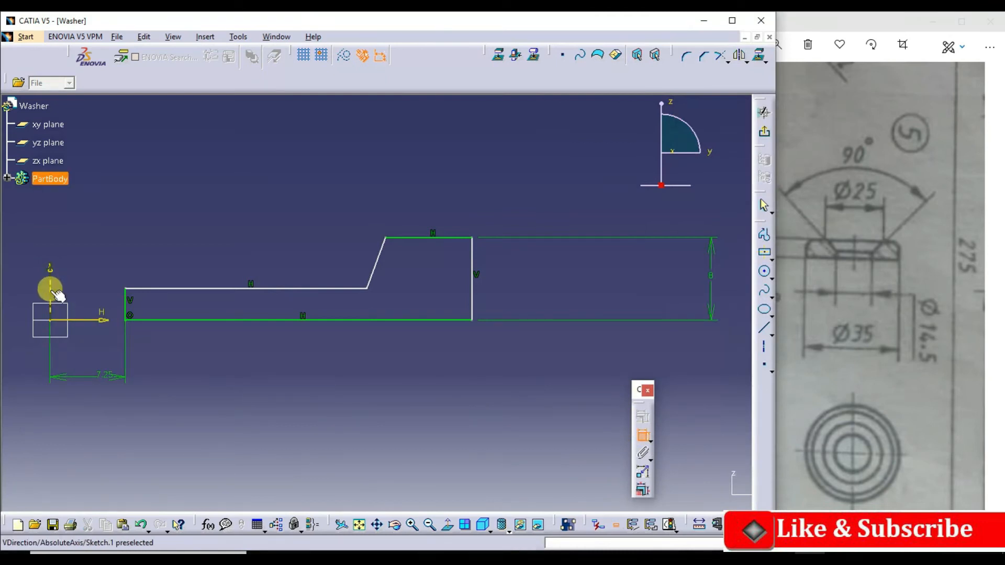
{"action": "left_click", "coordinate": [385, 237]}
{"action": "left_click", "coordinate": [266, 181]}
{"action": "double_click", "coordinate": [266, 181]}
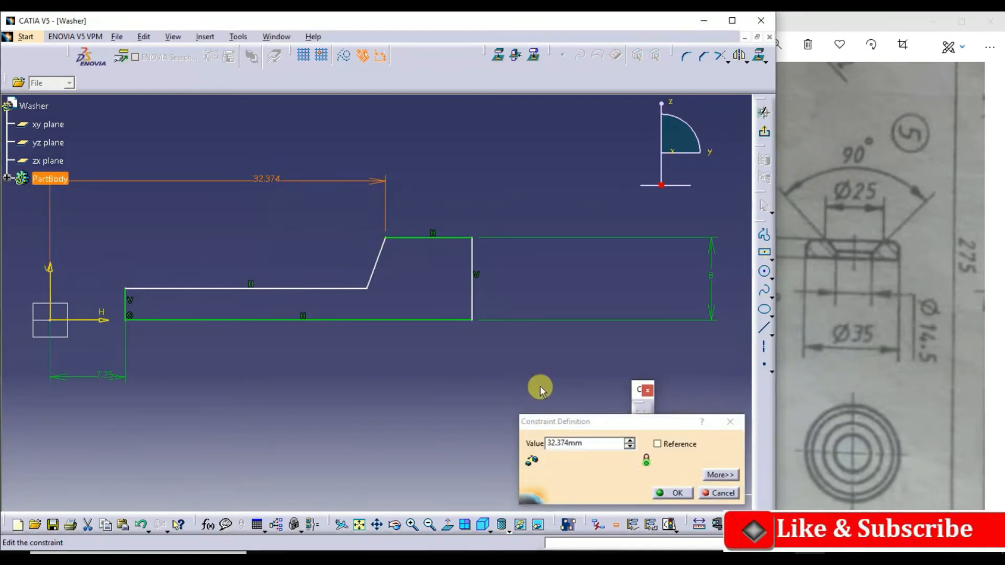
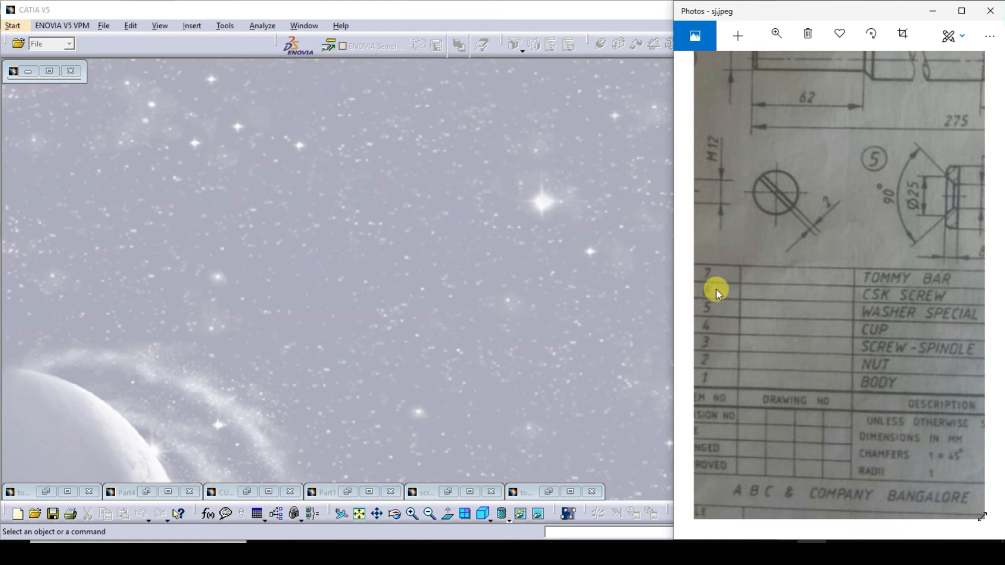
Bring item 6, the CSK screw, into view in the reference drawing, examine its dimensions and return to CATIA.
{"action": "left_click_drag", "start_coordinate": [866, 294], "coordinate": [997, 375]}
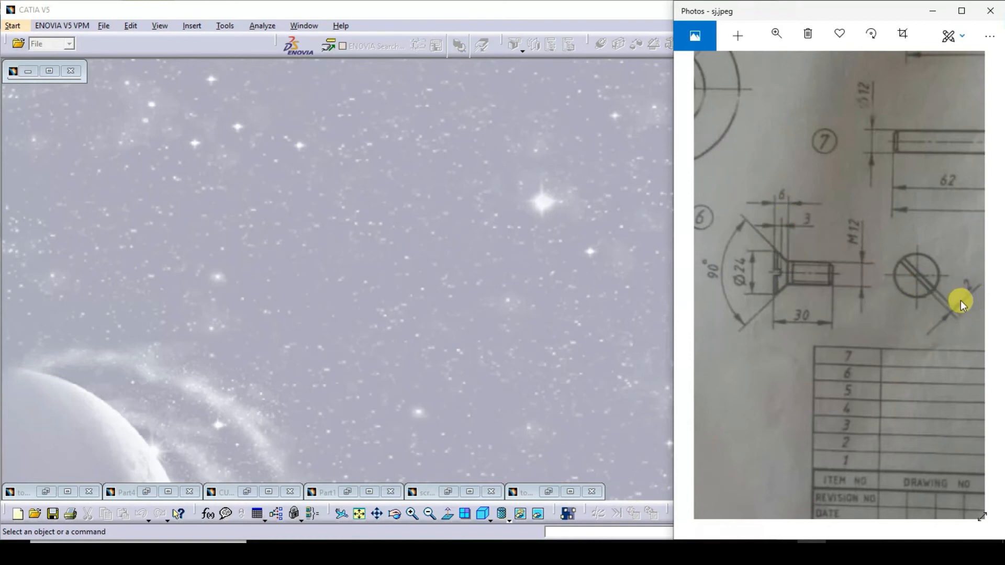
{"action": "left_click", "coordinate": [343, 234]}
{"action": "left_click_drag", "start_coordinate": [853, 300], "coordinate": [881, 304]}
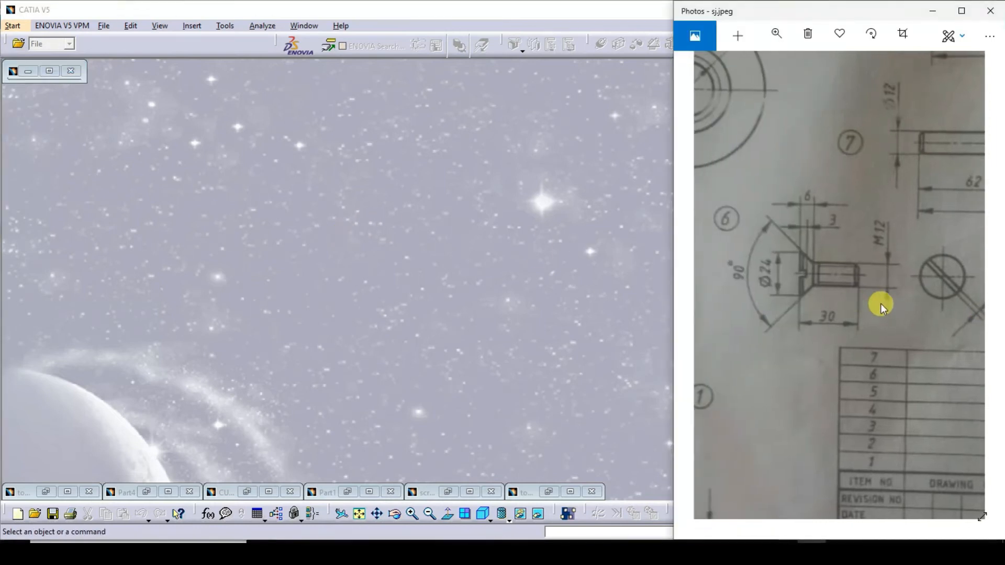
{"action": "left_click", "coordinate": [615, 284]}
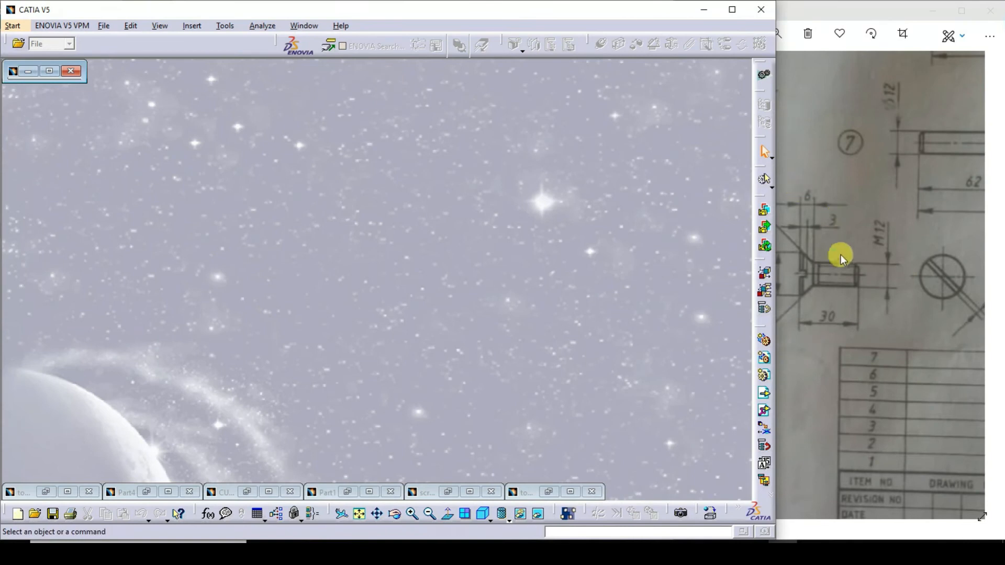
Bring the item 6 screw in the reference drawing into view and create a new part named screw.
{"action": "left_click_drag", "start_coordinate": [839, 238], "coordinate": [900, 272]}
{"action": "left_click", "coordinate": [407, 304]}
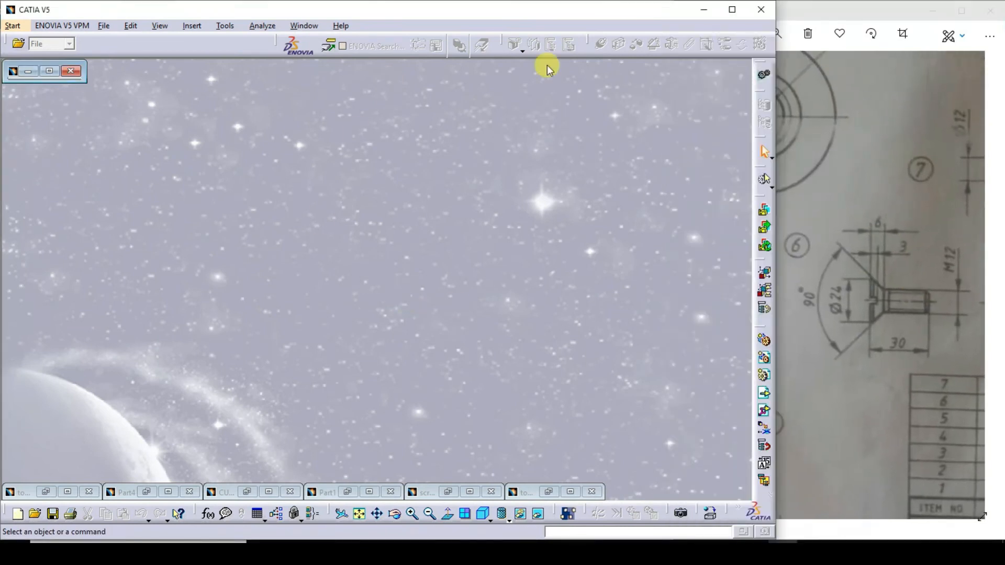
{"action": "left_click", "coordinate": [12, 26]}
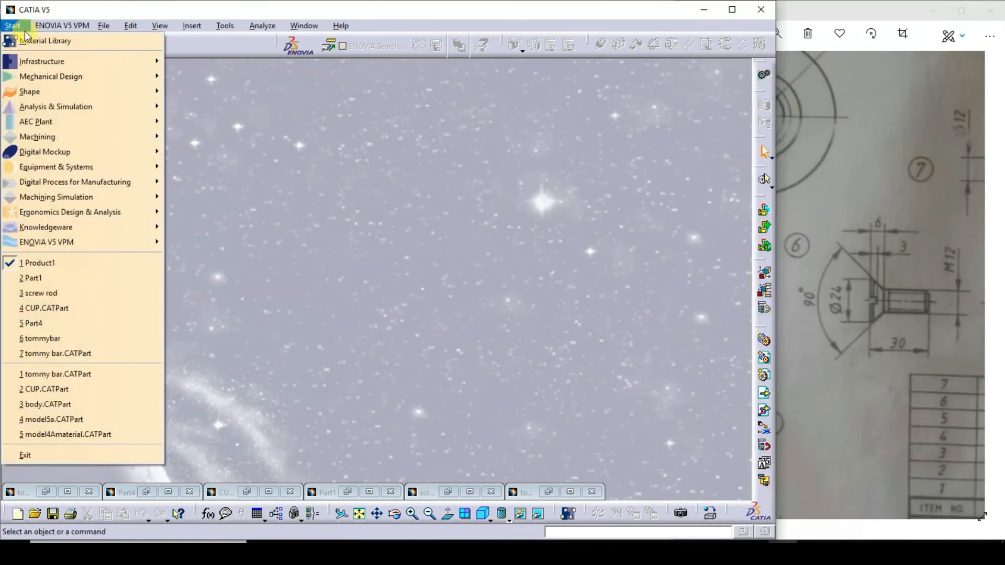
{"action": "mouse_move", "coordinate": [42, 62]}
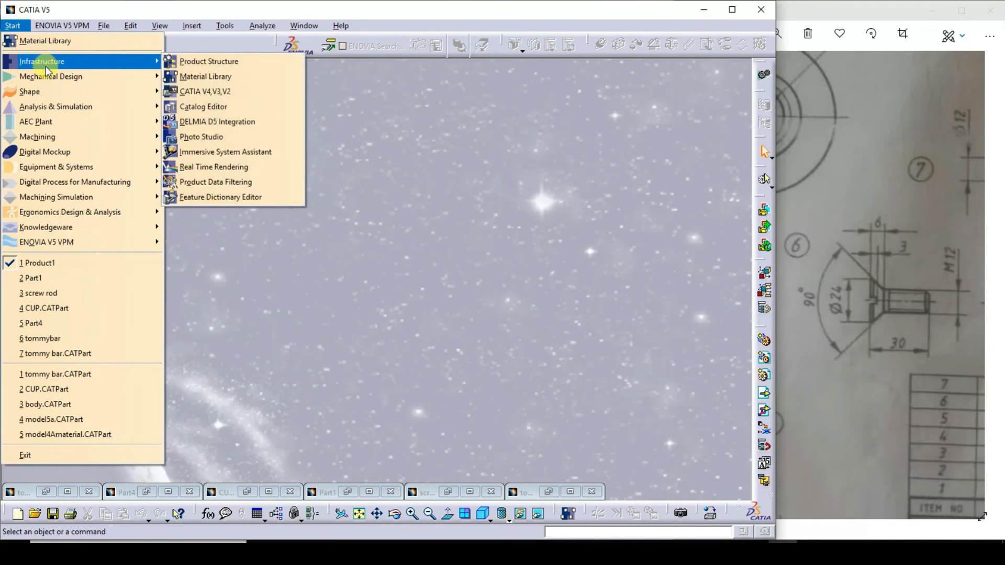
{"action": "left_click", "coordinate": [187, 76]}
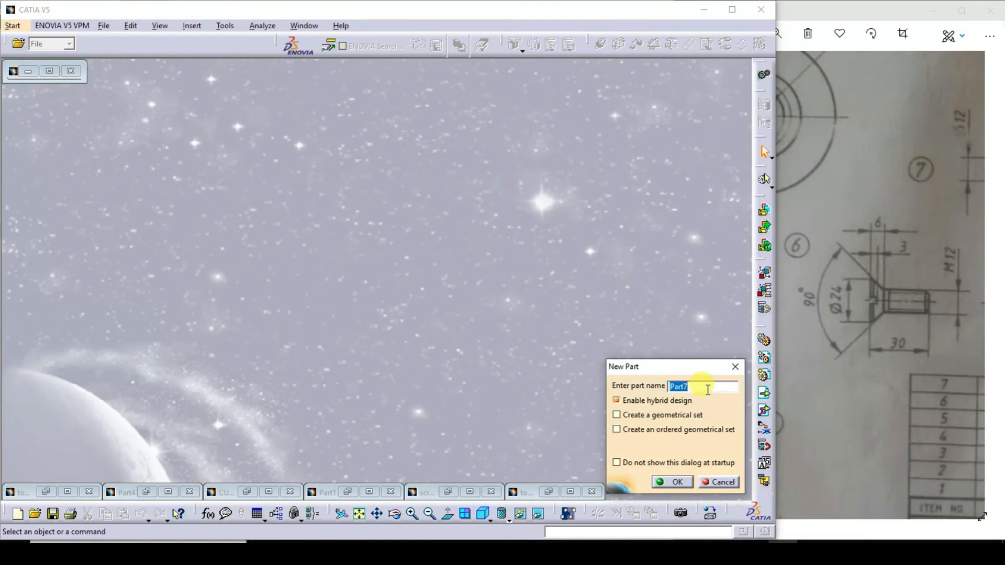
{"action": "type", "text": "screw"}
{"action": "key", "text": "Return"}
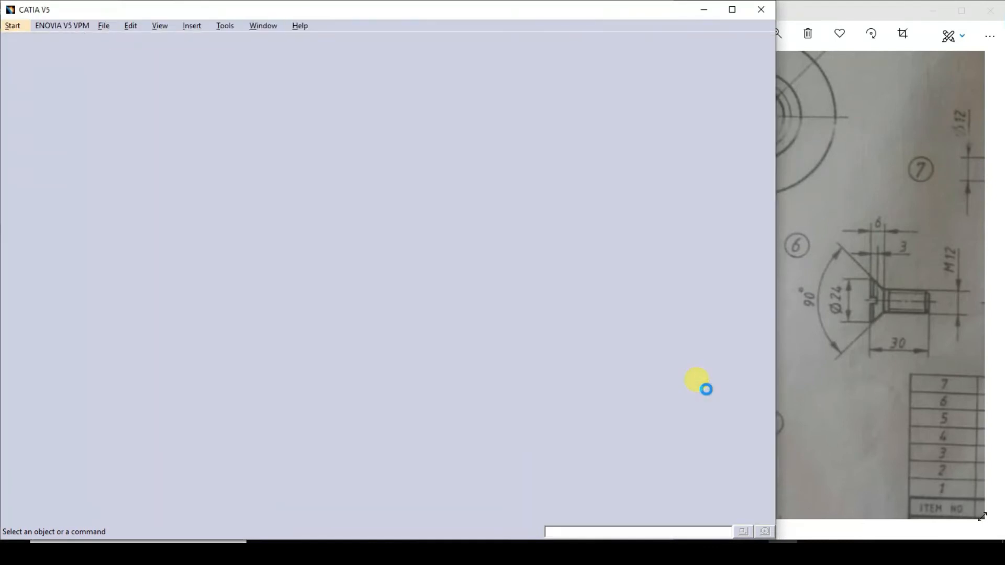
{"action": "left_click", "coordinate": [688, 235]}
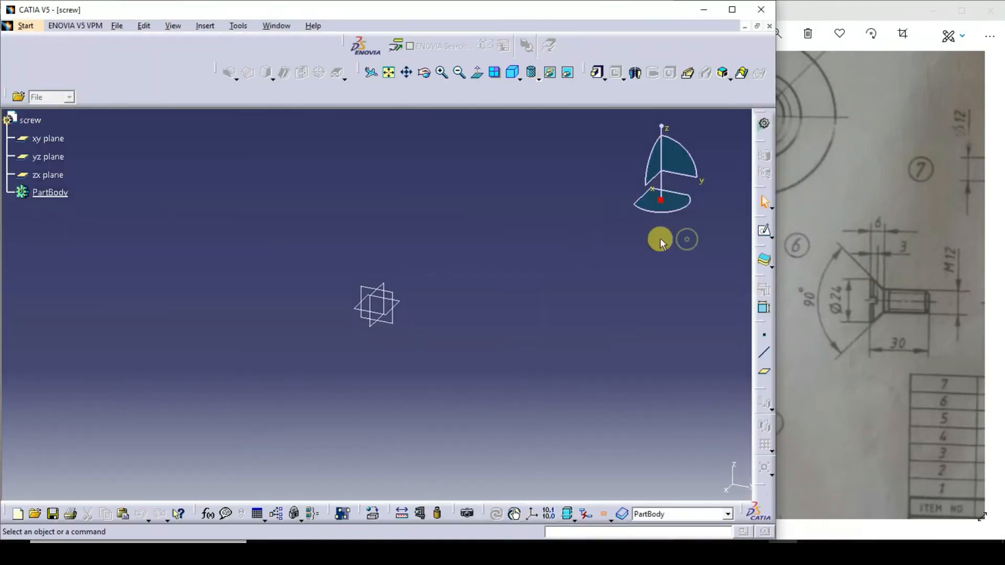
Sketch a closed countersunk screw half-profile on the yz plane from the origin, about 72 mm long, 20 mm high at the shank and 41 mm at the head.
{"action": "left_click", "coordinate": [391, 292]}
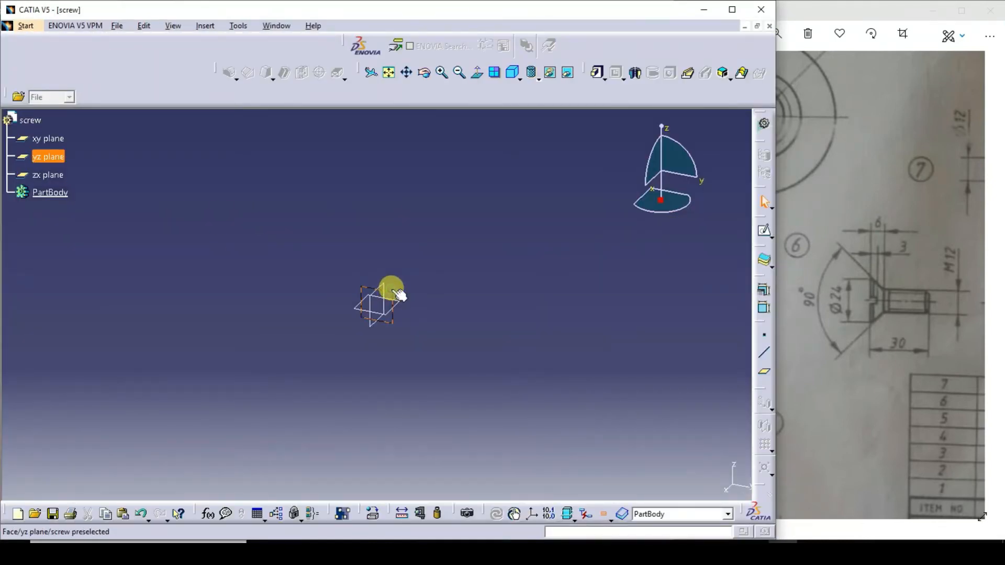
{"action": "left_click", "coordinate": [767, 230]}
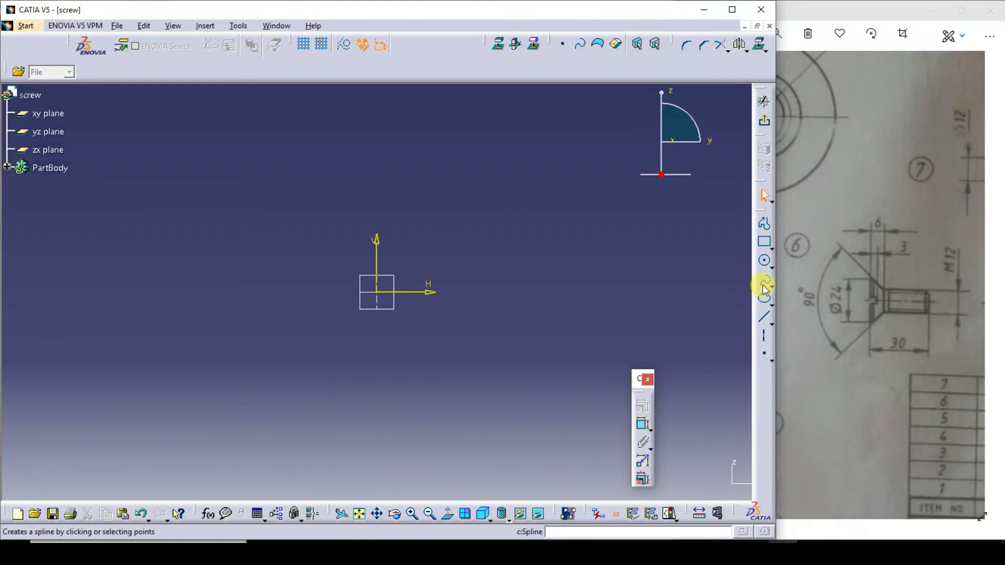
{"action": "left_click", "coordinate": [765, 224]}
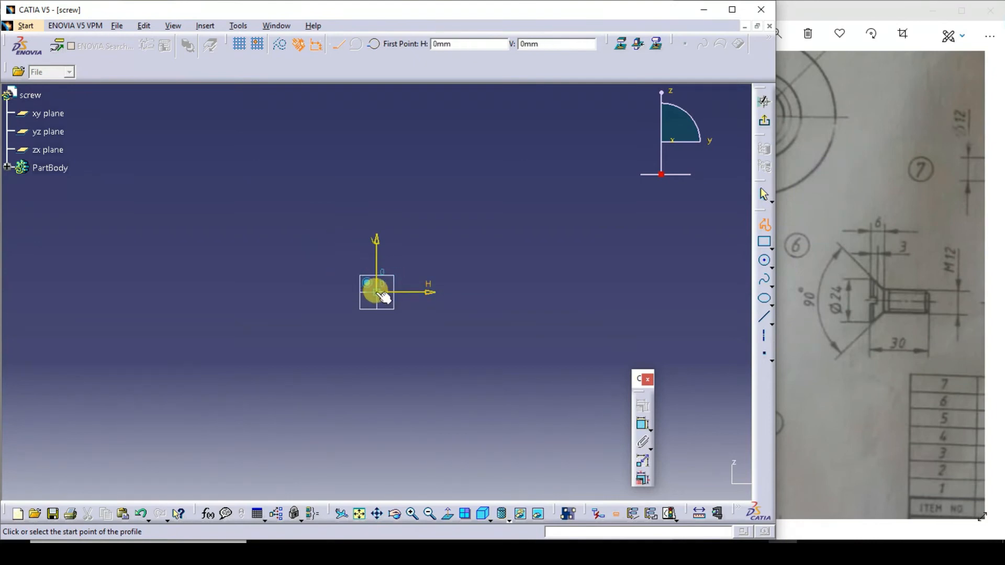
{"action": "left_click", "coordinate": [378, 292]}
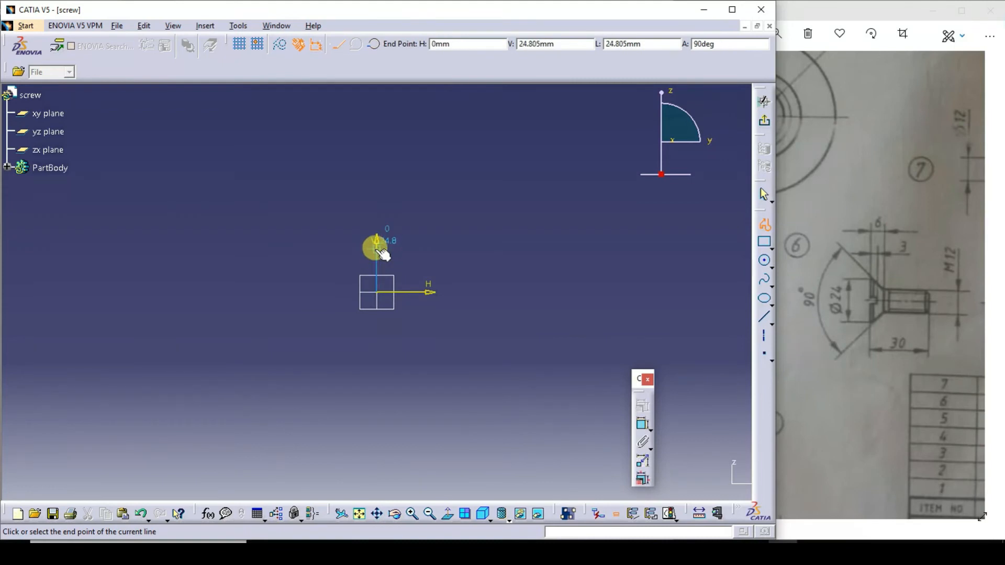
{"action": "left_click", "coordinate": [378, 261]}
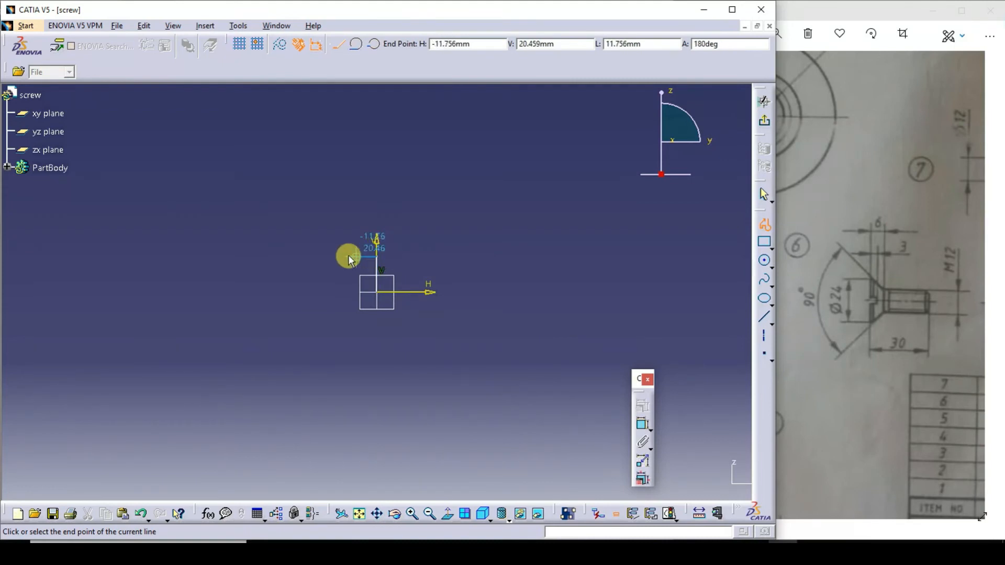
{"action": "left_click", "coordinate": [302, 259]}
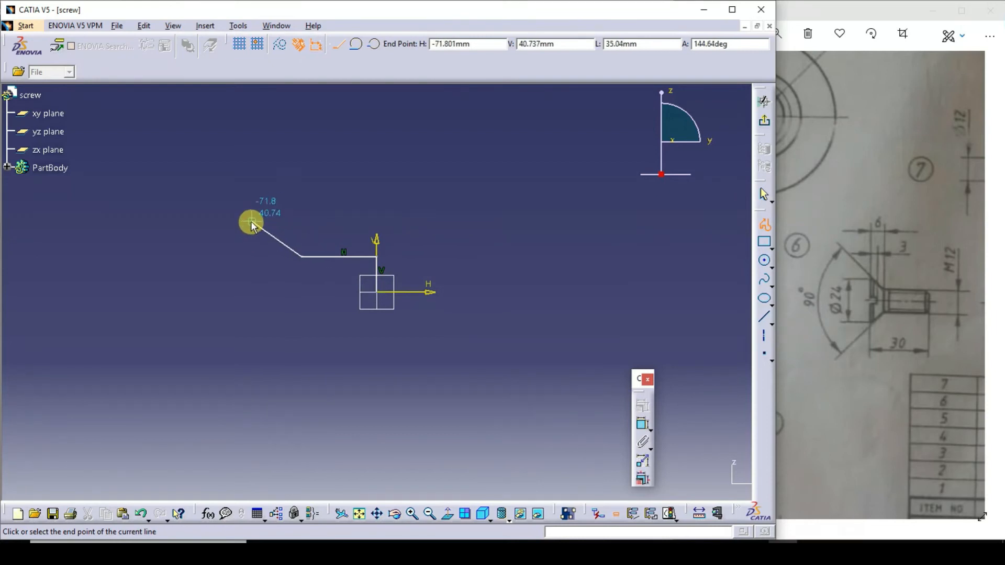
{"action": "left_click", "coordinate": [252, 223]}
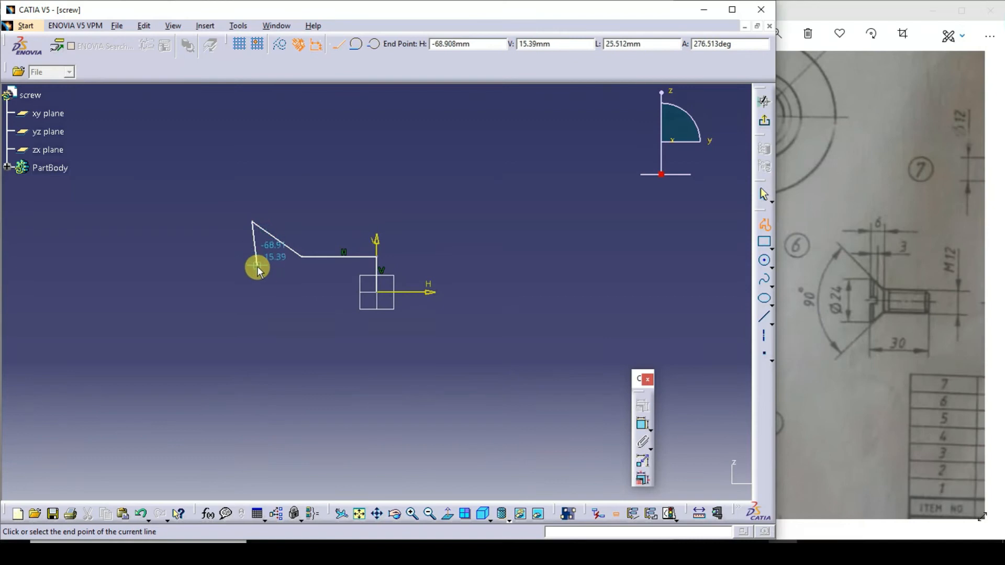
{"action": "left_click", "coordinate": [252, 292]}
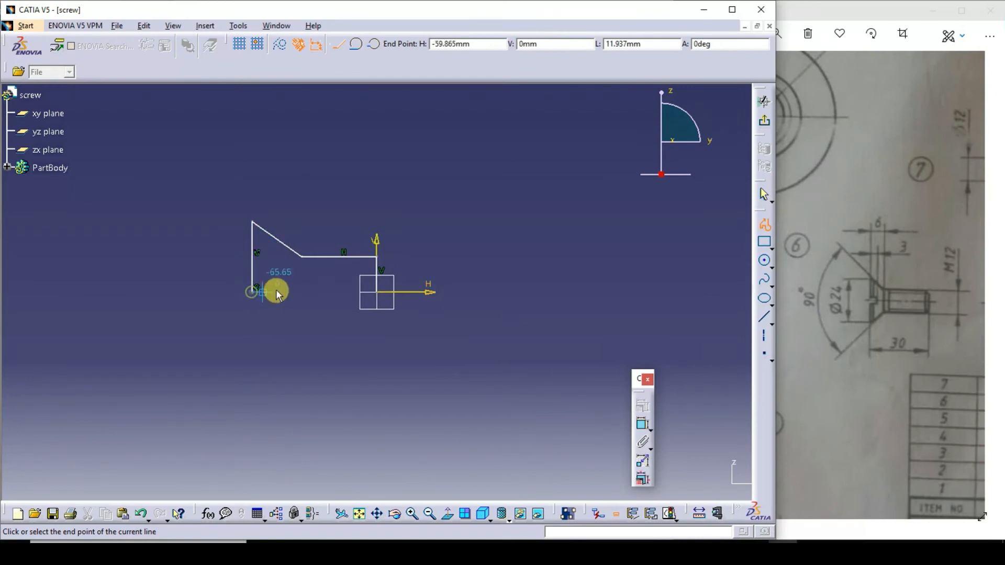
{"action": "left_click", "coordinate": [378, 292]}
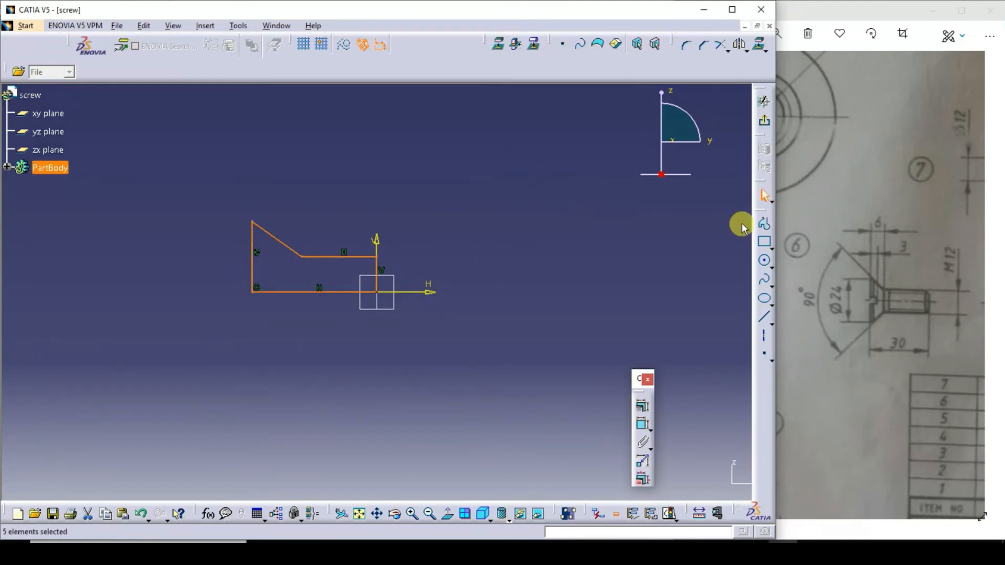
Dimension the profile's horizontal base line and set its length to 30 mm.
{"action": "left_click", "coordinate": [644, 424]}
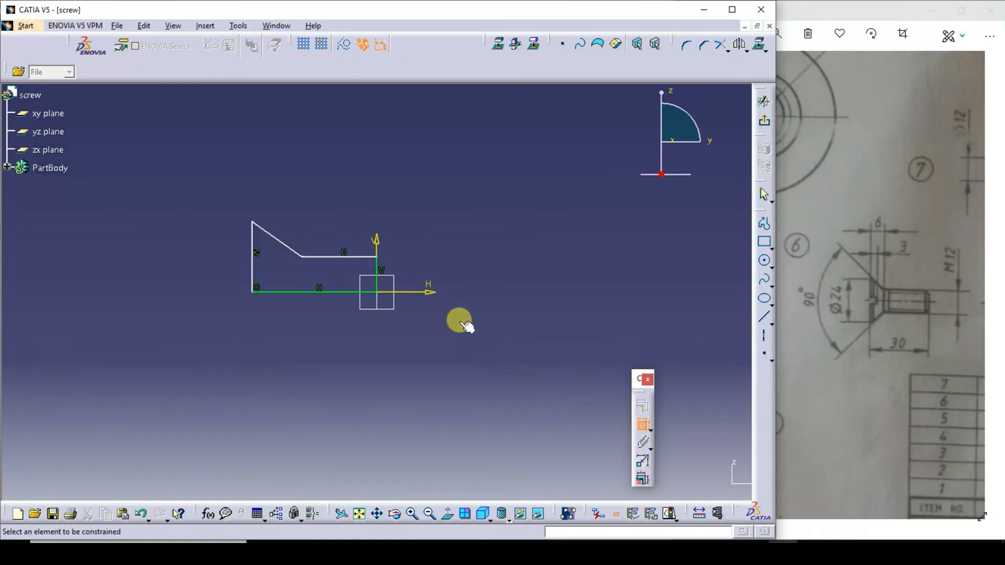
{"action": "left_click", "coordinate": [342, 295]}
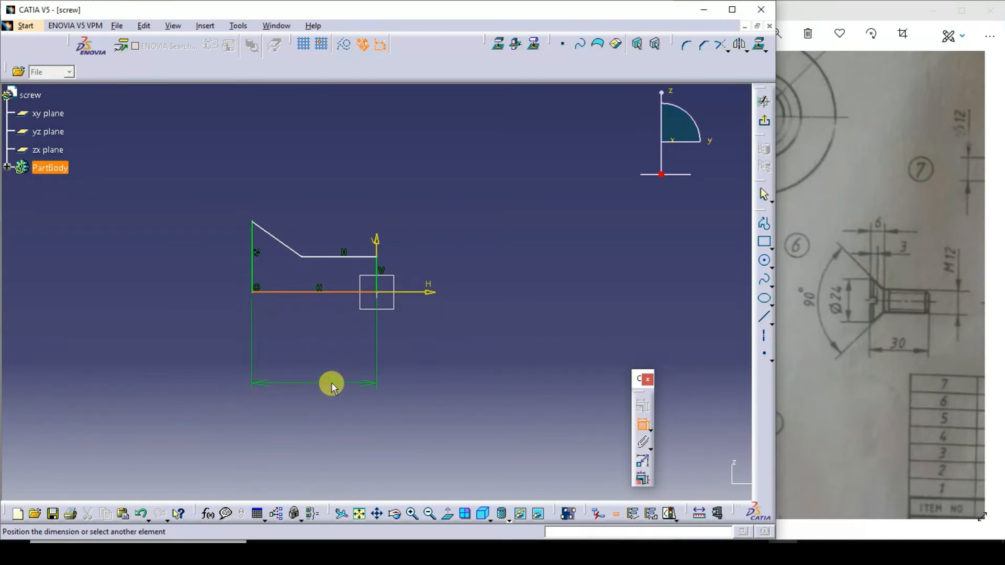
{"action": "left_click", "coordinate": [332, 384]}
{"action": "double_click", "coordinate": [329, 381]}
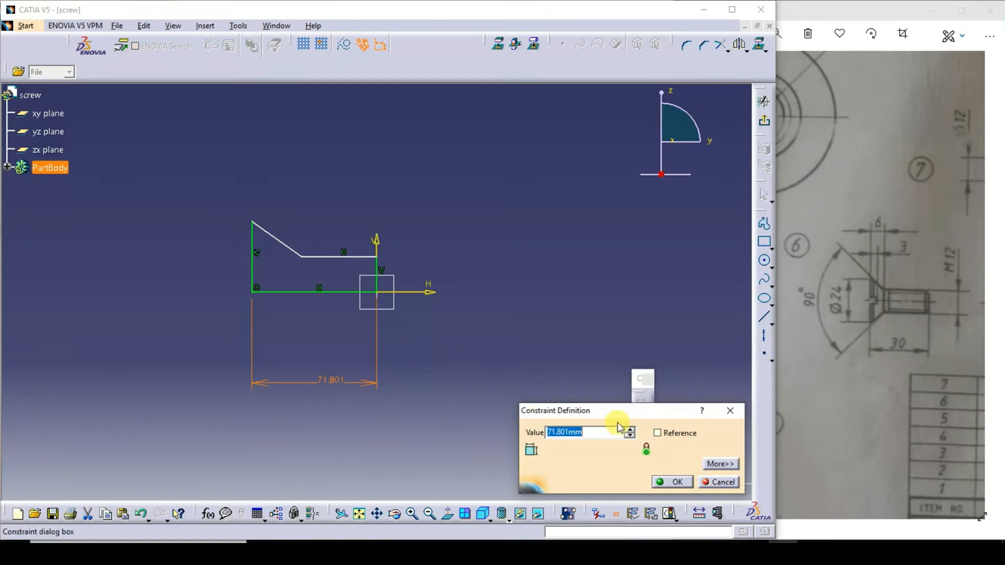
{"action": "type", "text": "30"}
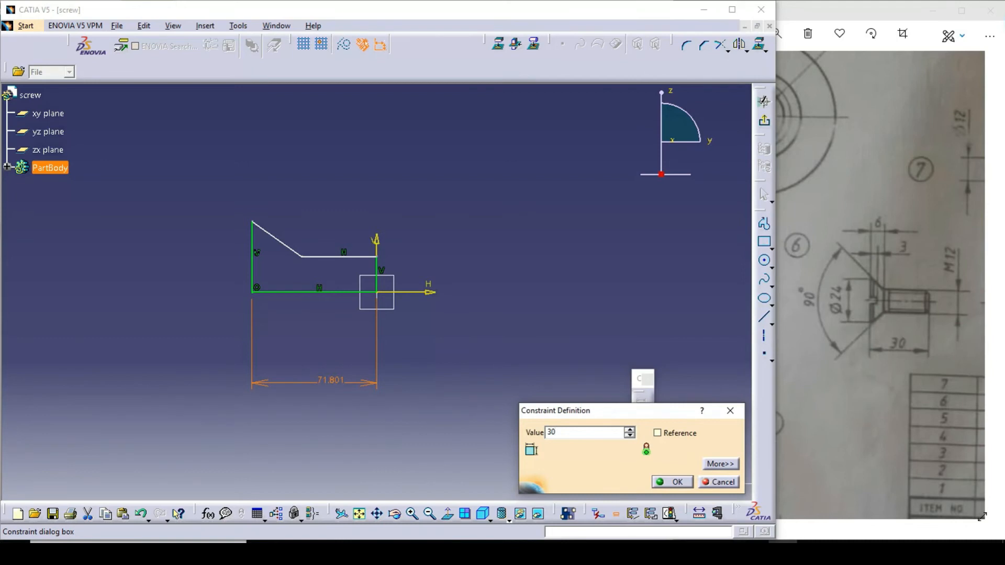
{"action": "key", "text": "Return"}
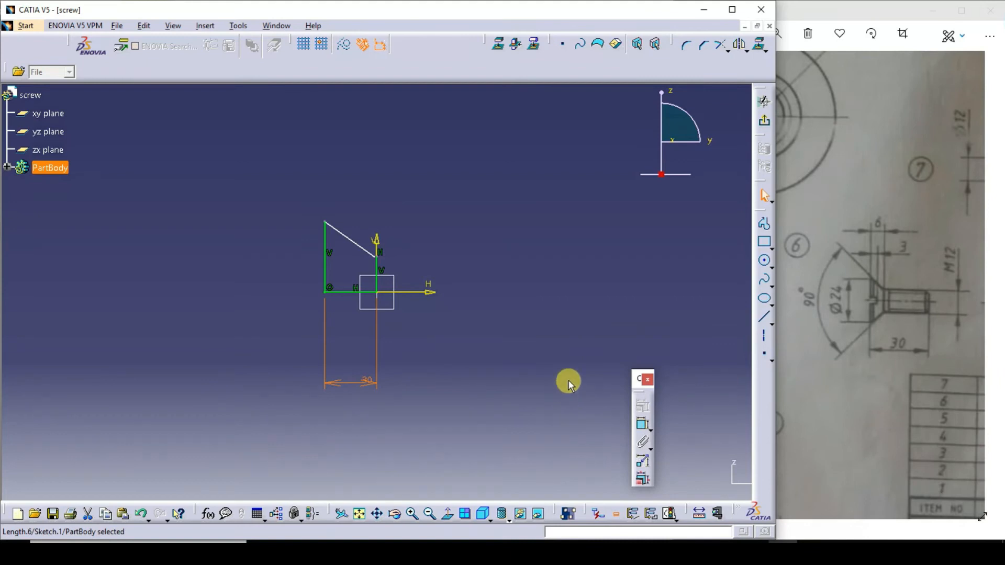
Check the screw drawing and reshape the profile, raising the head edge to about 60 mm and moving the shank–head corner away from the vertical axis.
{"action": "scroll", "coordinate": [961, 296], "scroll_direction": "up", "scroll_amount": 5}
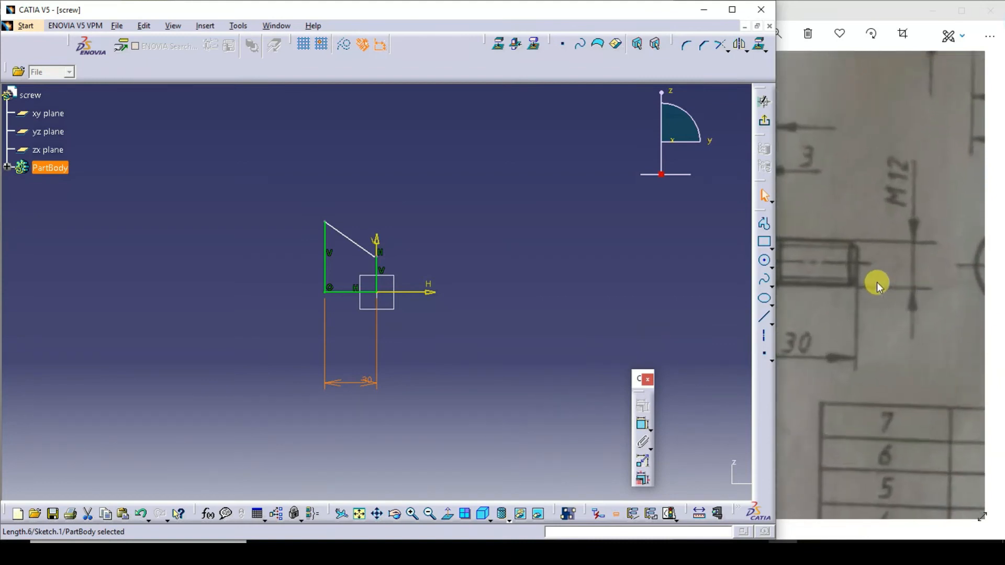
{"action": "scroll", "coordinate": [824, 276], "scroll_direction": "down", "scroll_amount": 4}
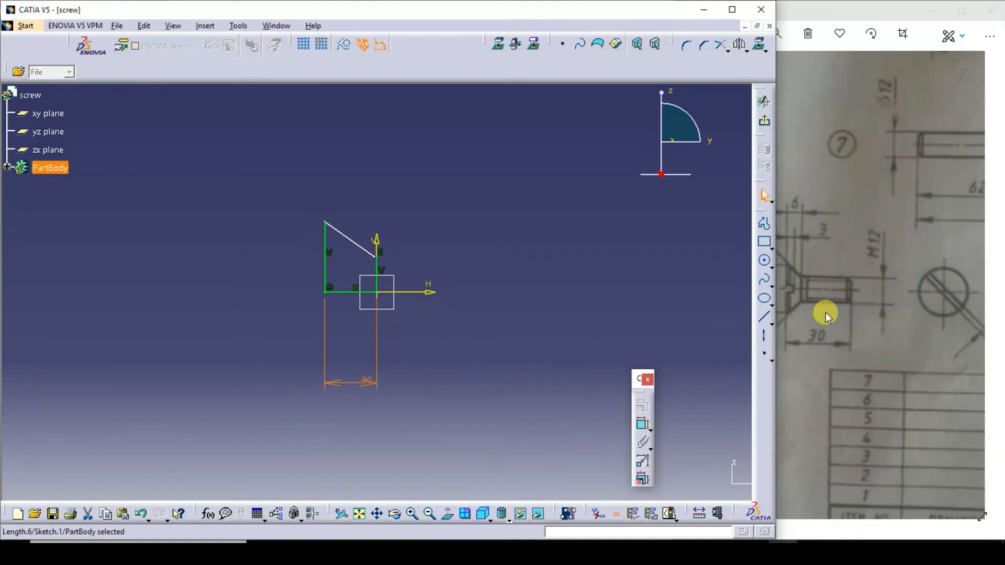
{"action": "left_click", "coordinate": [825, 312]}
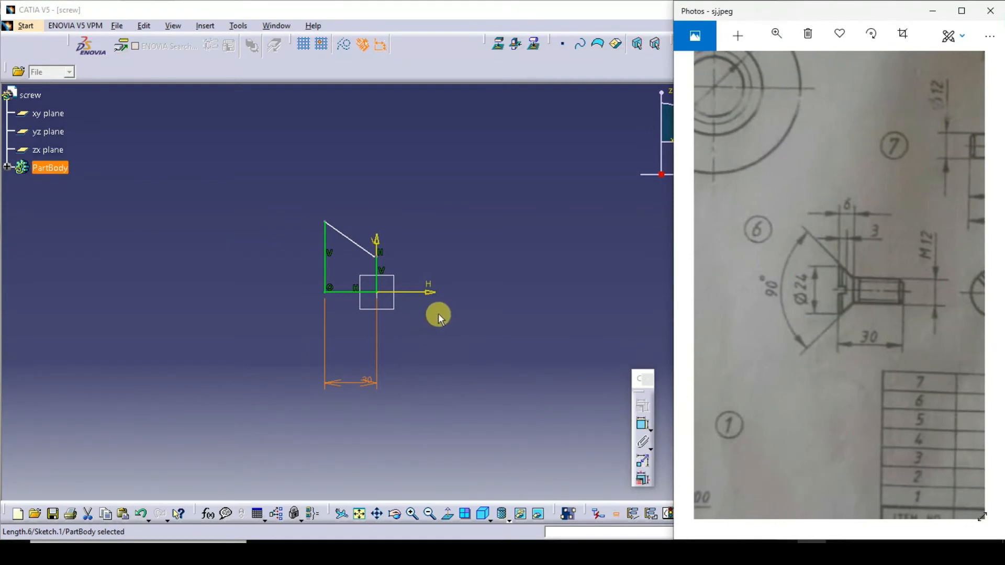
{"action": "left_click", "coordinate": [329, 254]}
{"action": "left_click", "coordinate": [316, 251]}
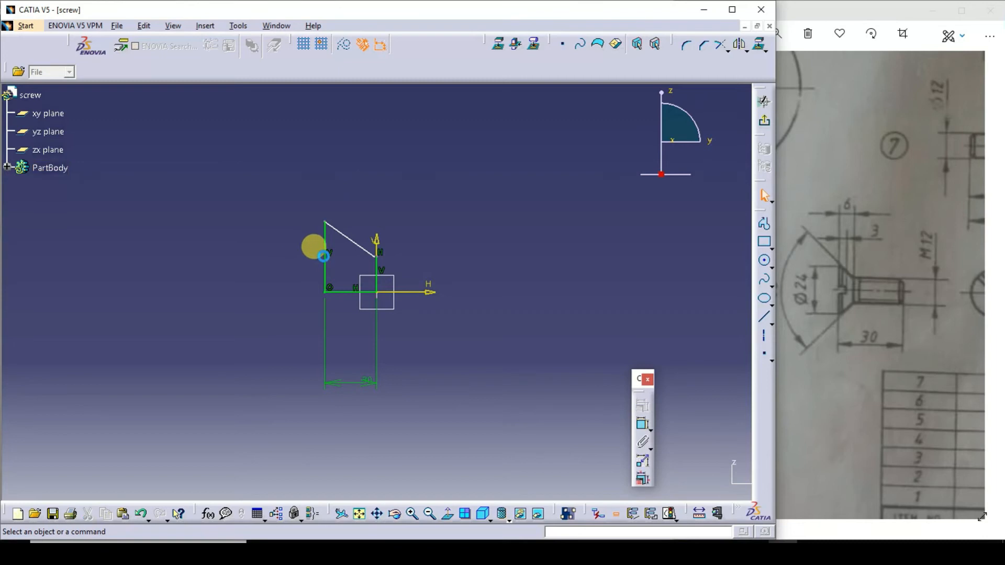
{"action": "left_click_drag", "start_coordinate": [325, 234], "coordinate": [281, 188]}
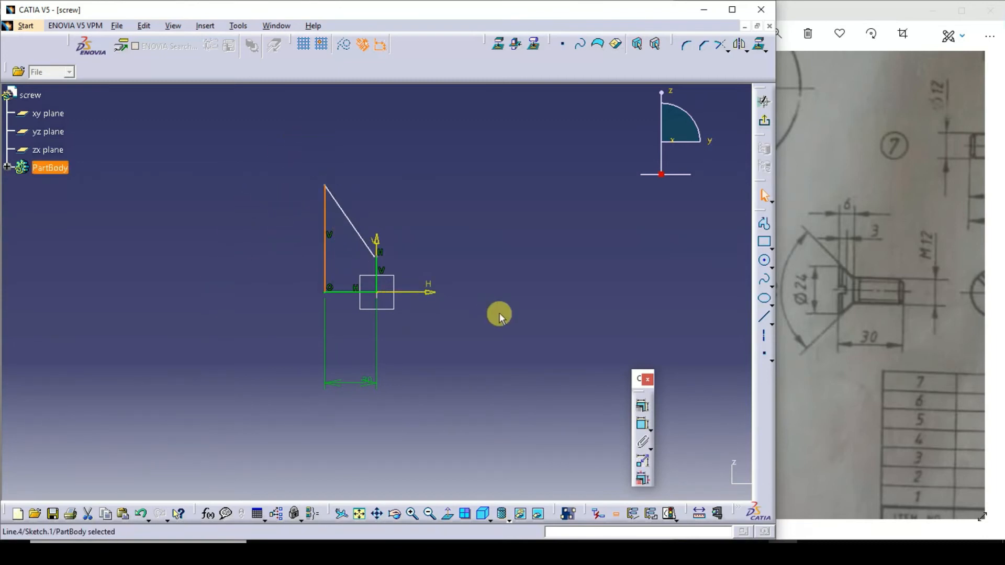
{"action": "left_click", "coordinate": [375, 265]}
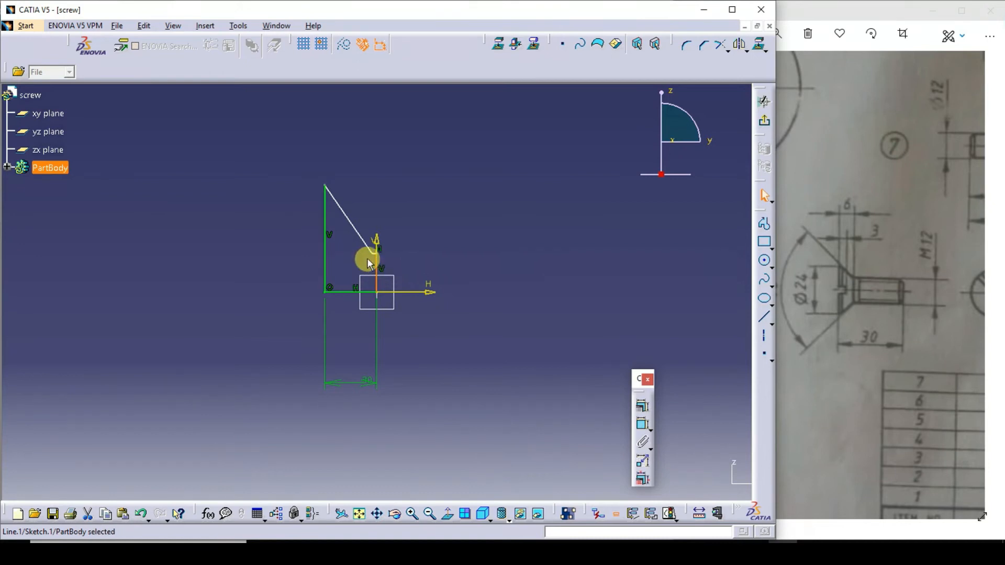
{"action": "mouse_move", "coordinate": [374, 248]}
{"action": "left_mouse_down"}
{"action": "mouse_move", "coordinate": [355, 231]}
{"action": "mouse_move", "coordinate": [321, 241]}
{"action": "mouse_move", "coordinate": [358, 255]}
{"action": "mouse_move", "coordinate": [349, 257]}
{"action": "left_mouse_up"}
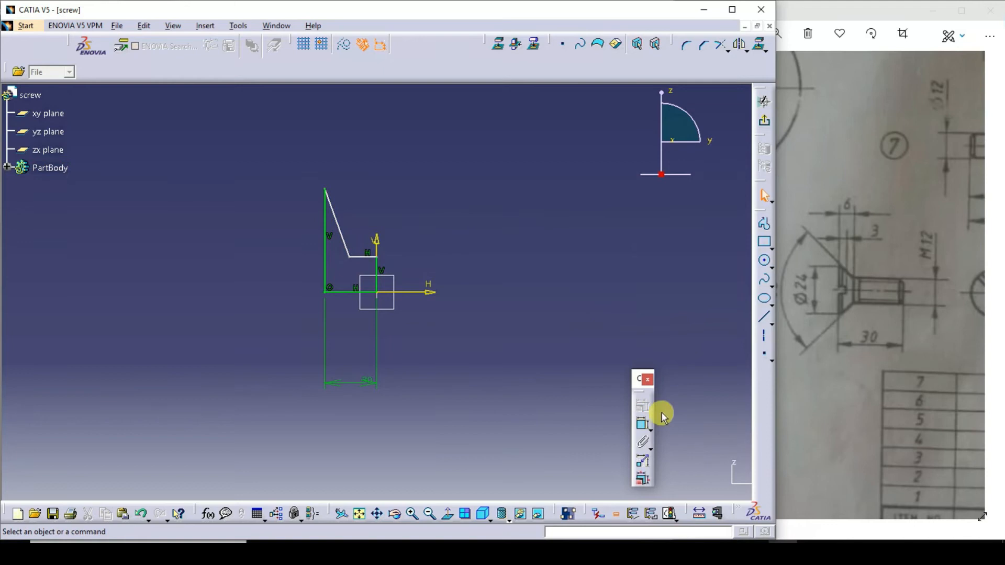
Dimension the shank's vertical end edge on the V axis and set it to 6 mm.
{"action": "left_click", "coordinate": [643, 426]}
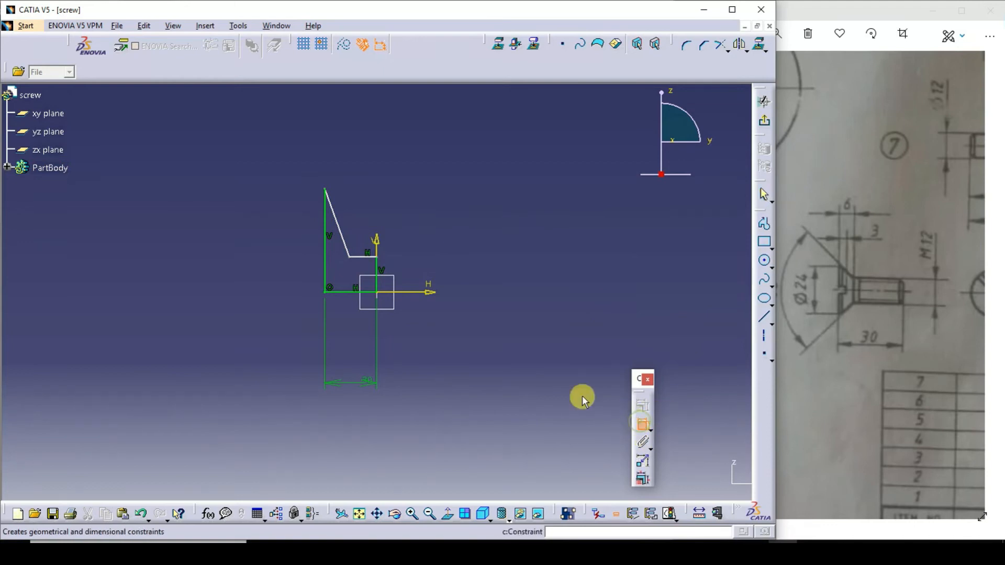
{"action": "left_click", "coordinate": [378, 273]}
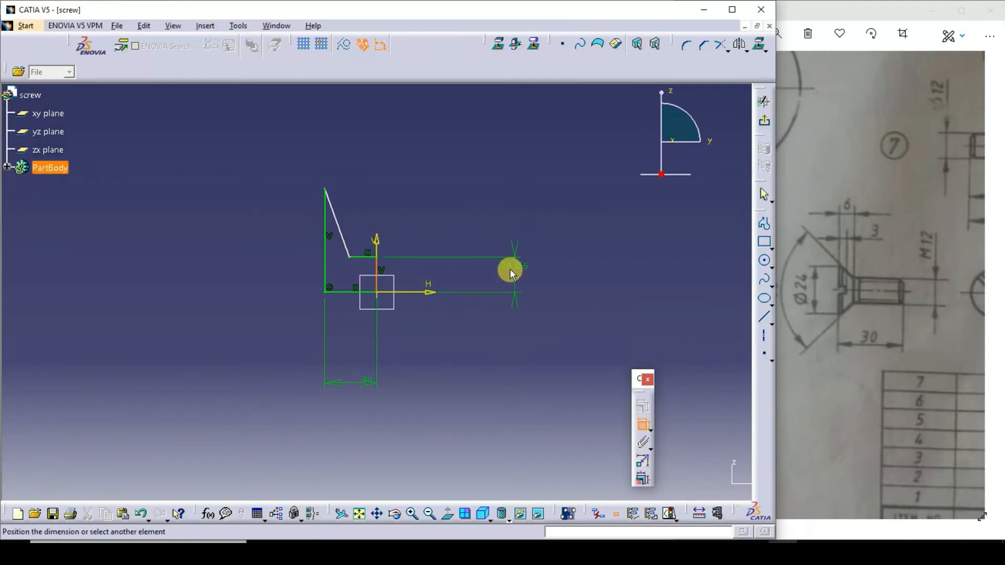
{"action": "left_click", "coordinate": [511, 271]}
{"action": "double_click", "coordinate": [512, 271]}
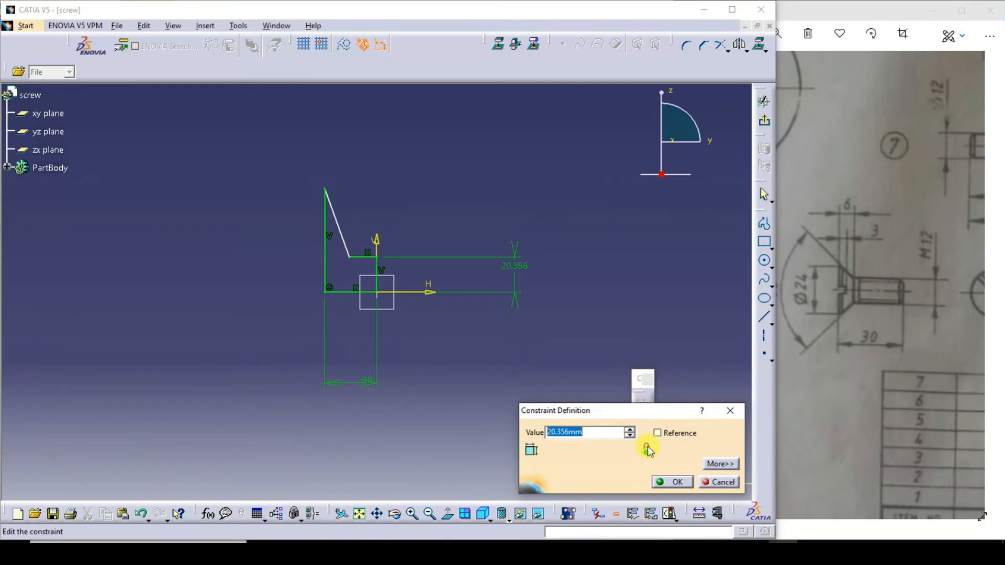
{"action": "type", "text": "6"}
{"action": "key", "text": "Return"}
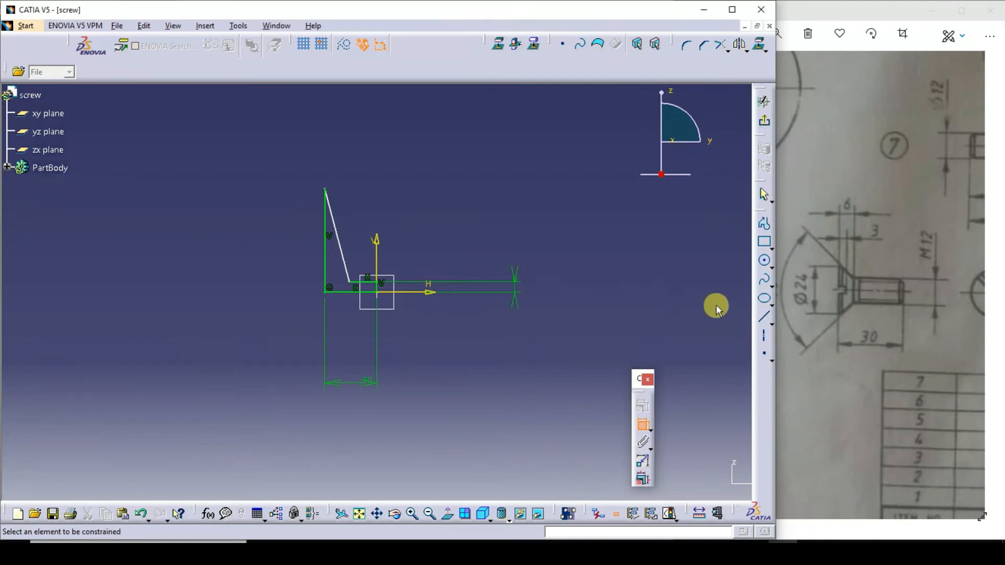
Check the head diameter on the drawing, then dimension the profile's vertical head edge and set it to 12 mm.
{"action": "left_click_drag", "start_coordinate": [833, 321], "coordinate": [865, 318]}
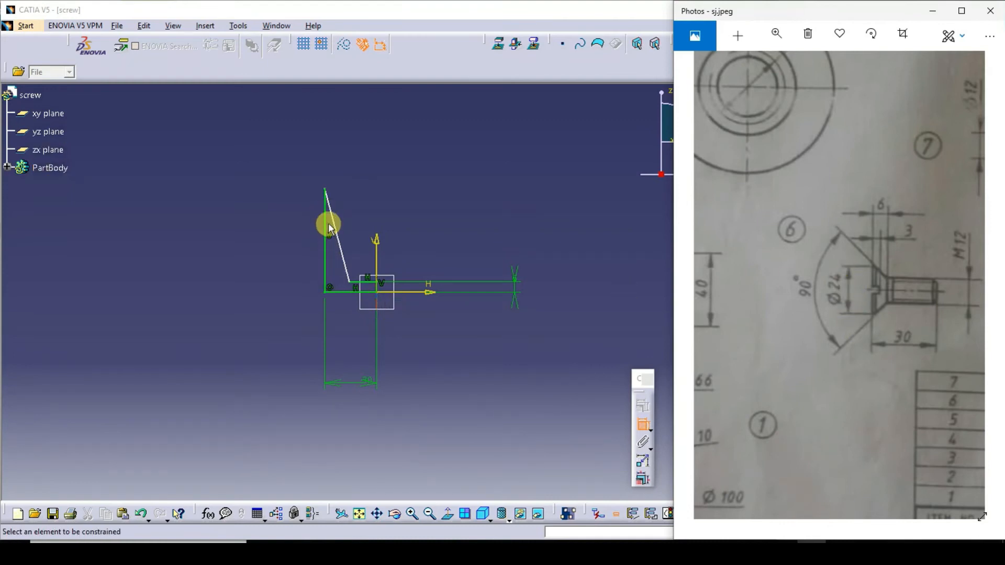
{"action": "left_click", "coordinate": [326, 266]}
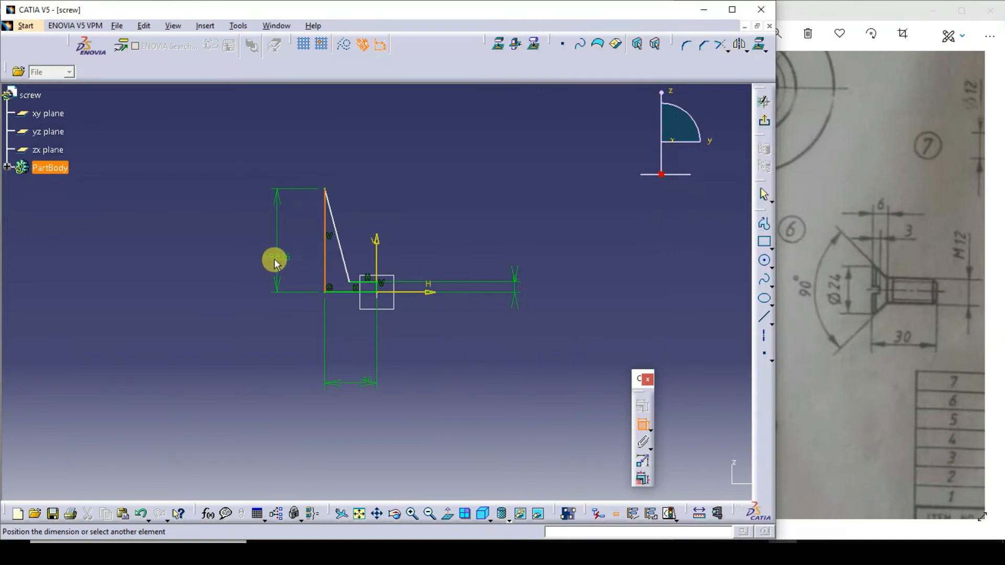
{"action": "left_click", "coordinate": [274, 248]}
{"action": "left_click", "coordinate": [325, 256]}
{"action": "left_click", "coordinate": [282, 247]}
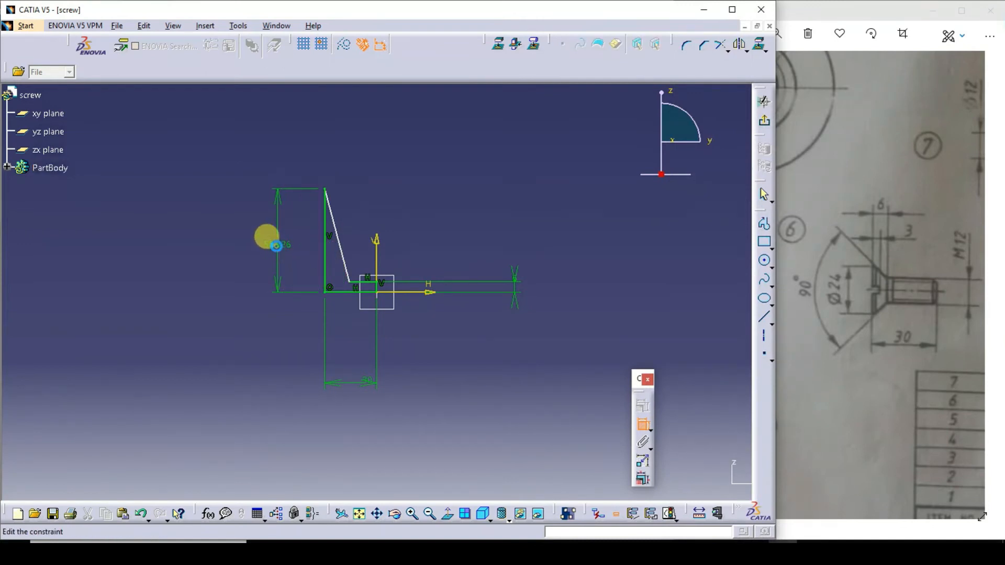
{"action": "double_click", "coordinate": [276, 246]}
{"action": "type", "text": "13"}
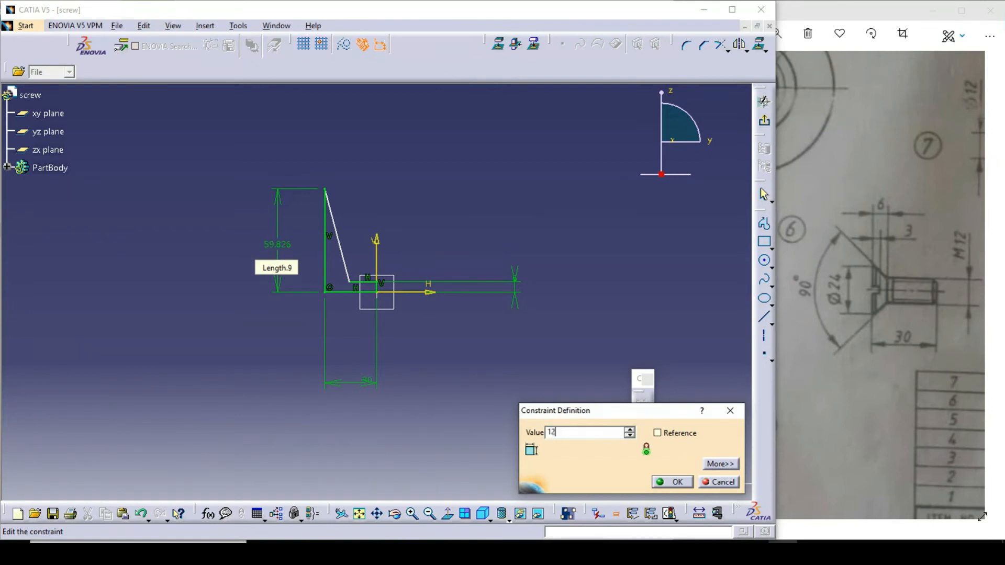
{"action": "key", "text": "Return"}
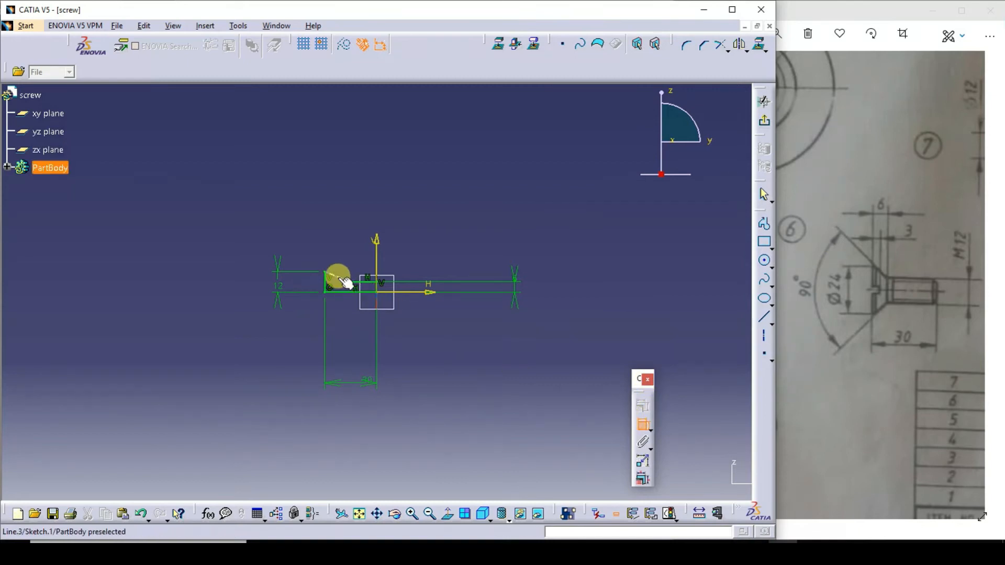
Dimension the angle between the profile's sloped head line and its horizontal base line, and set it to 45°.
{"action": "left_click", "coordinate": [341, 285]}
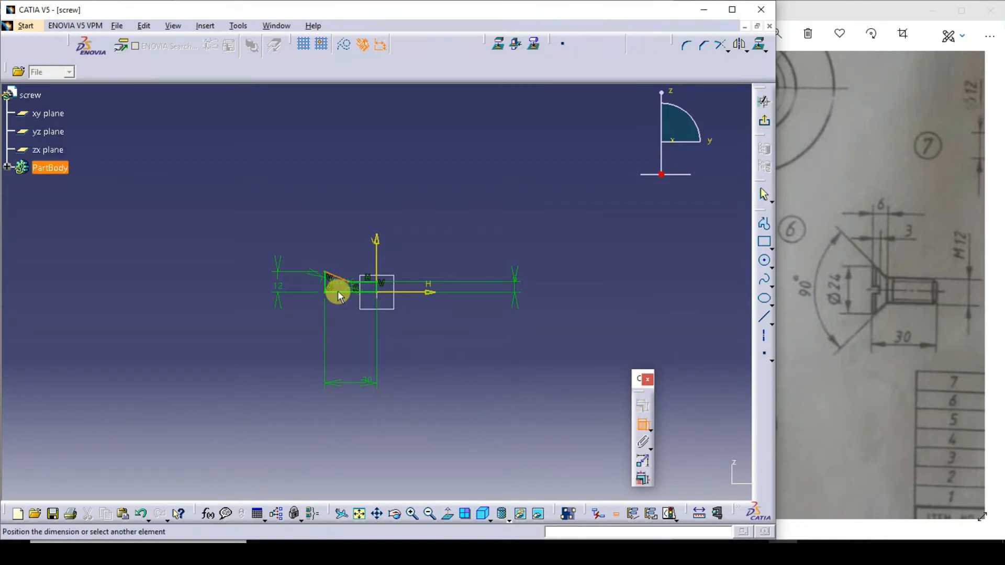
{"action": "left_click", "coordinate": [341, 292]}
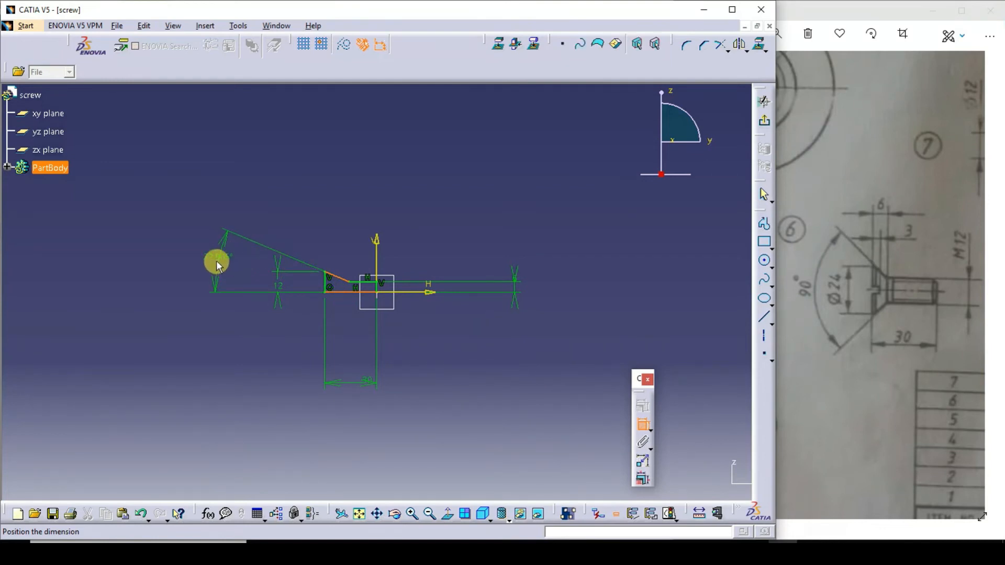
{"action": "key", "text": "Escape"}
{"action": "left_click", "coordinate": [334, 292]}
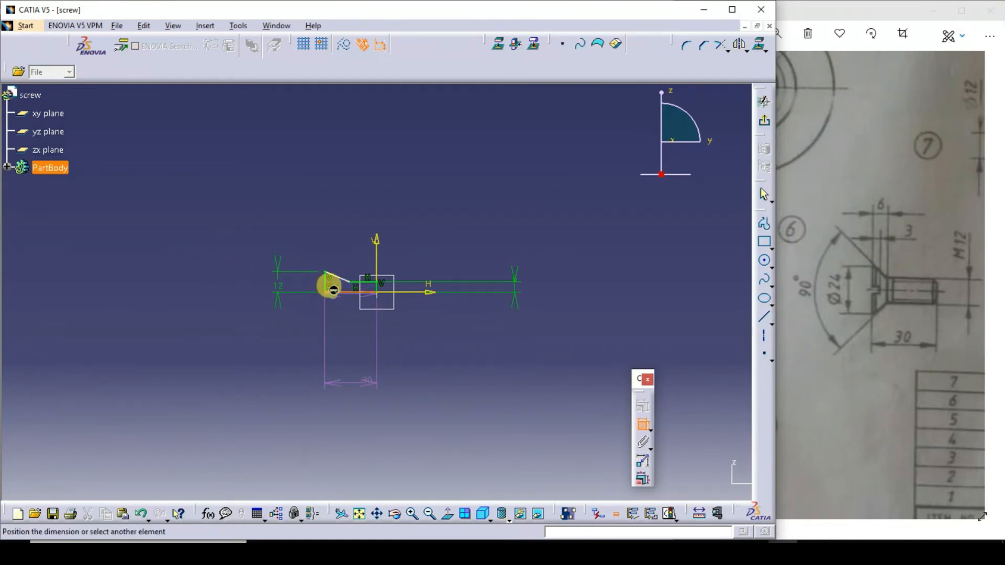
{"action": "left_click", "coordinate": [335, 276]}
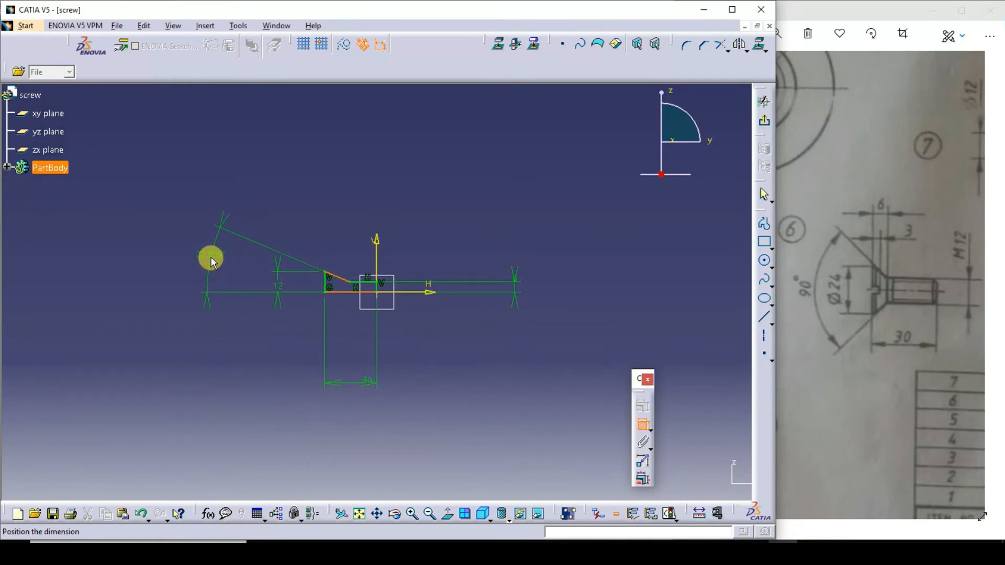
{"action": "left_click", "coordinate": [212, 263]}
{"action": "double_click", "coordinate": [212, 262]}
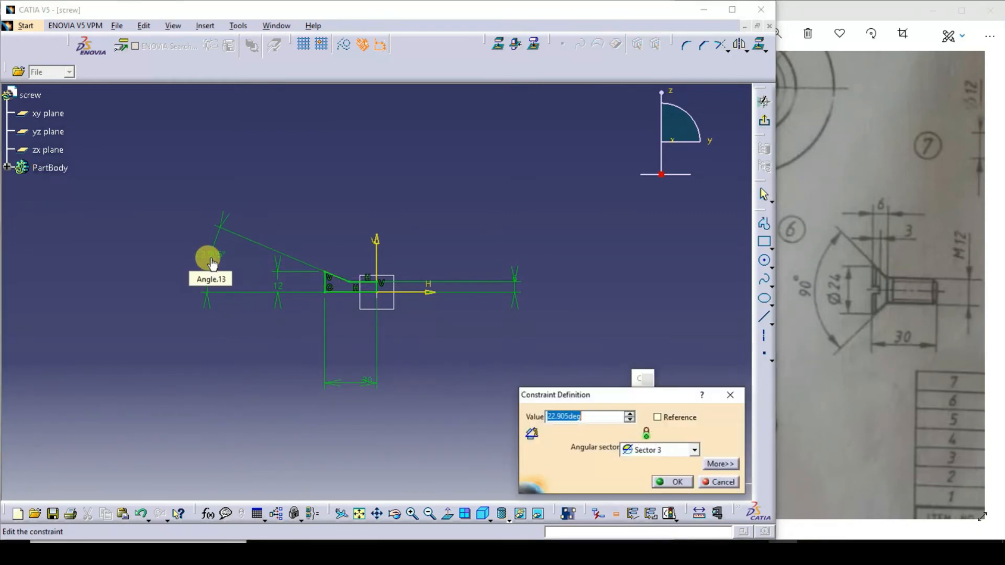
{"action": "type", "text": "45"}
{"action": "key", "text": "Return"}
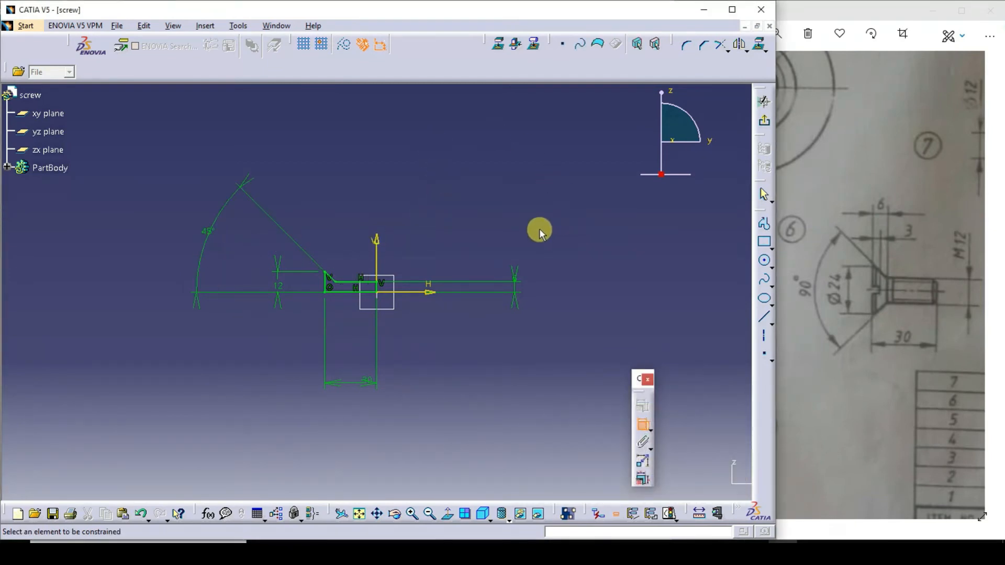
Exit and reopen the profile sketch, and try to add a horizontal dimension across the sloped head line.
{"action": "left_click", "coordinate": [765, 124]}
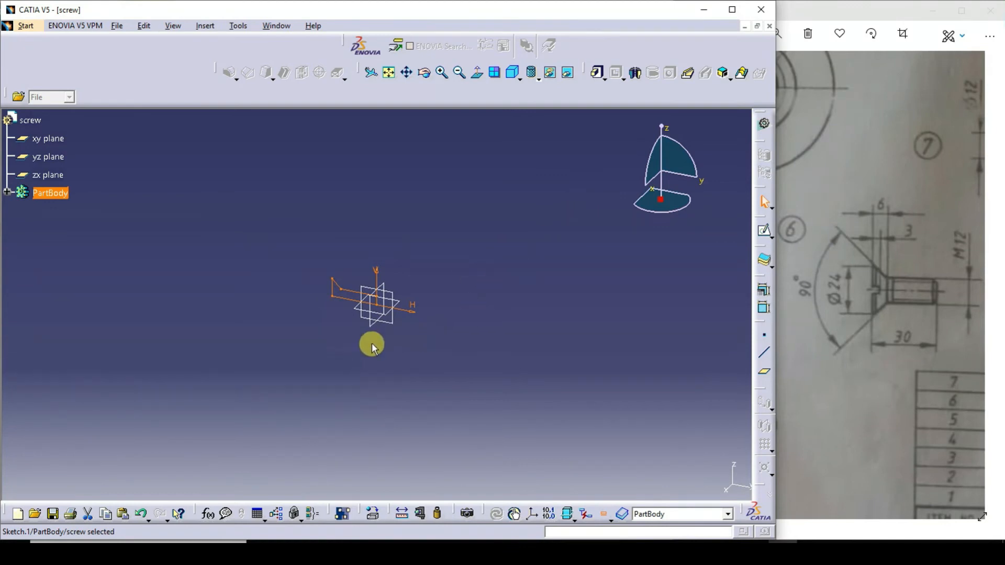
{"action": "left_click", "coordinate": [352, 301]}
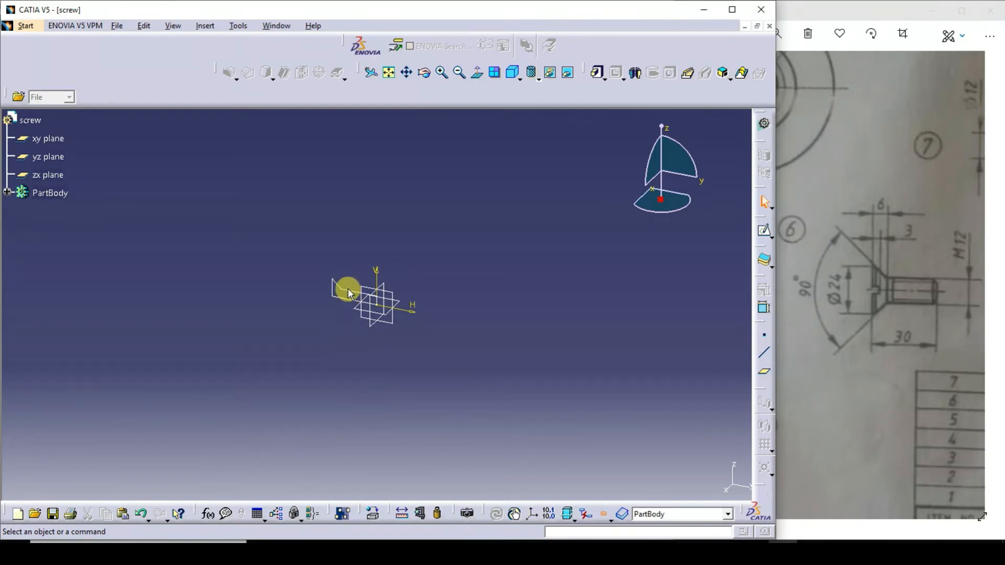
{"action": "double_click", "coordinate": [349, 293]}
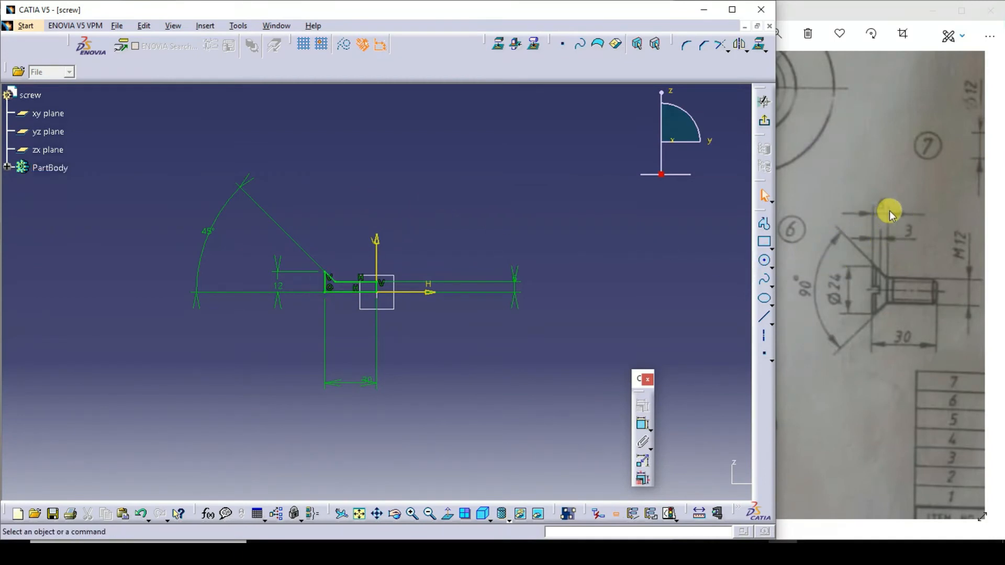
{"action": "left_click", "coordinate": [644, 425]}
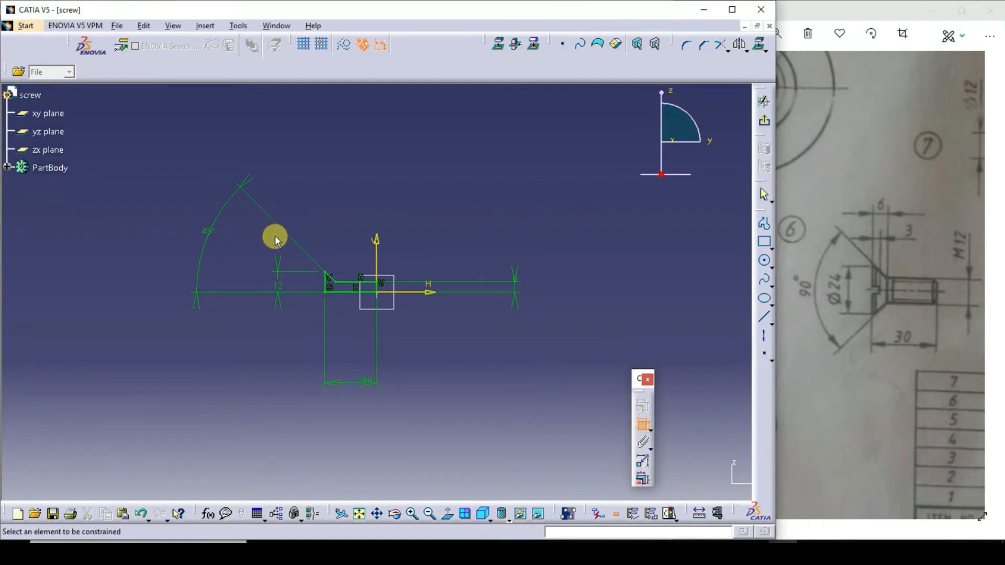
{"action": "left_click", "coordinate": [338, 283]}
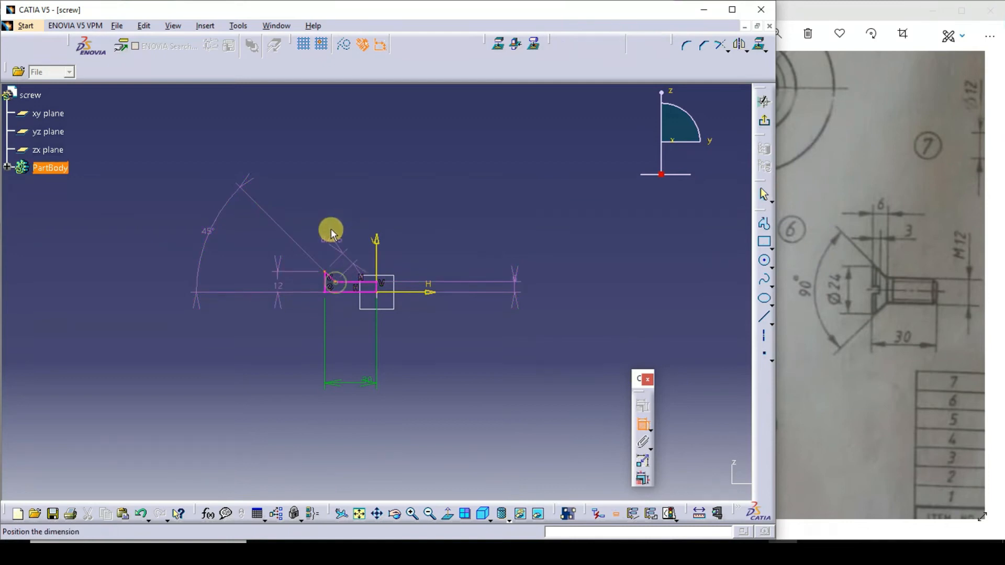
{"action": "right_click", "coordinate": [332, 228]}
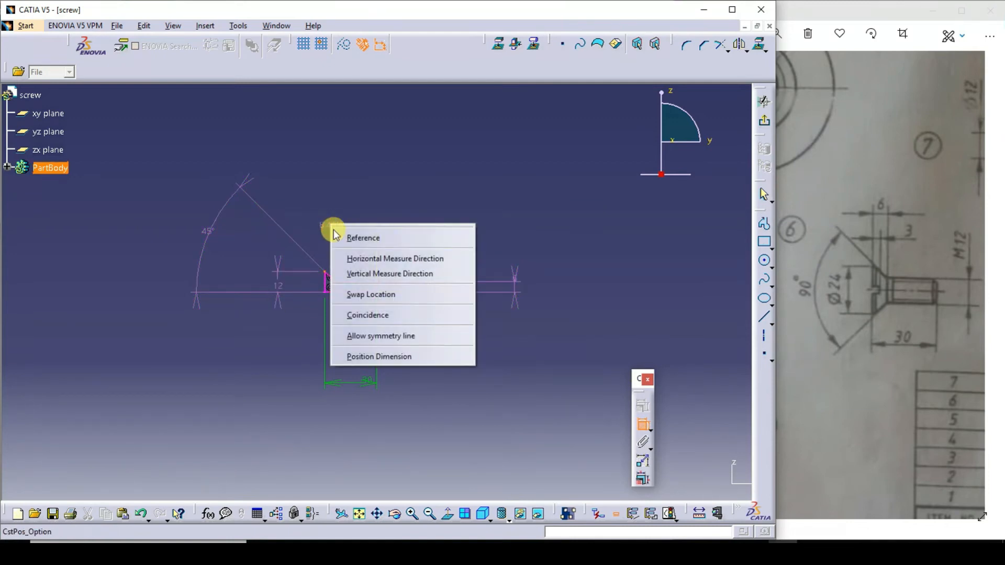
{"action": "left_click", "coordinate": [356, 258]}
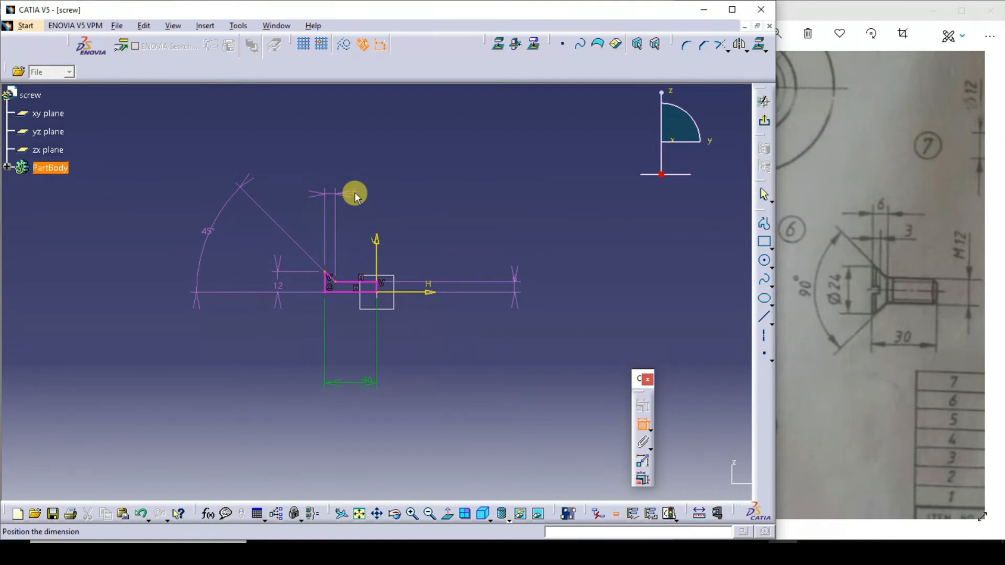
{"action": "left_click", "coordinate": [355, 195]}
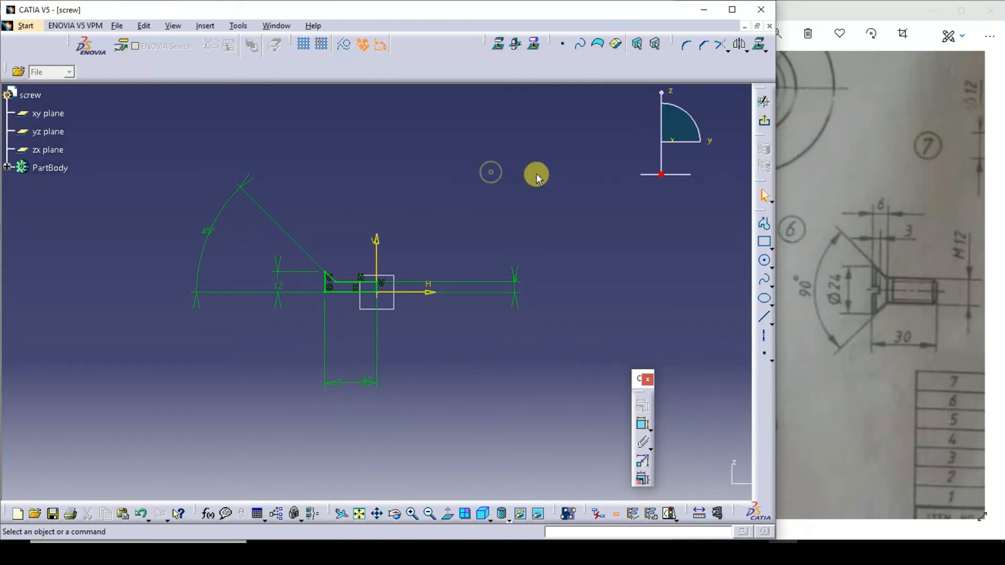
Exit the sketch and revolve the profile 360° about its base line with the Shaft command.
{"action": "left_click", "coordinate": [763, 121]}
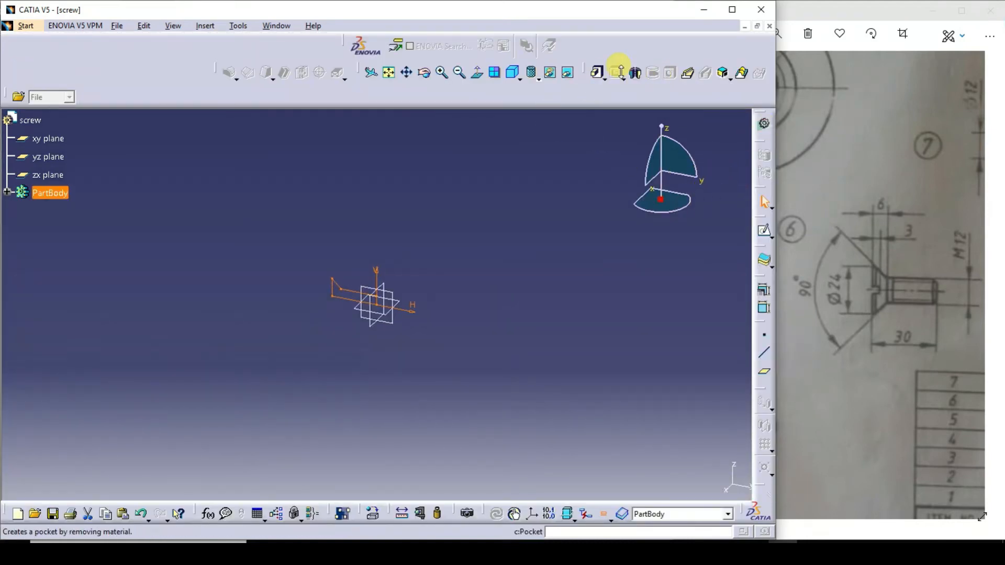
{"action": "left_click", "coordinate": [633, 71]}
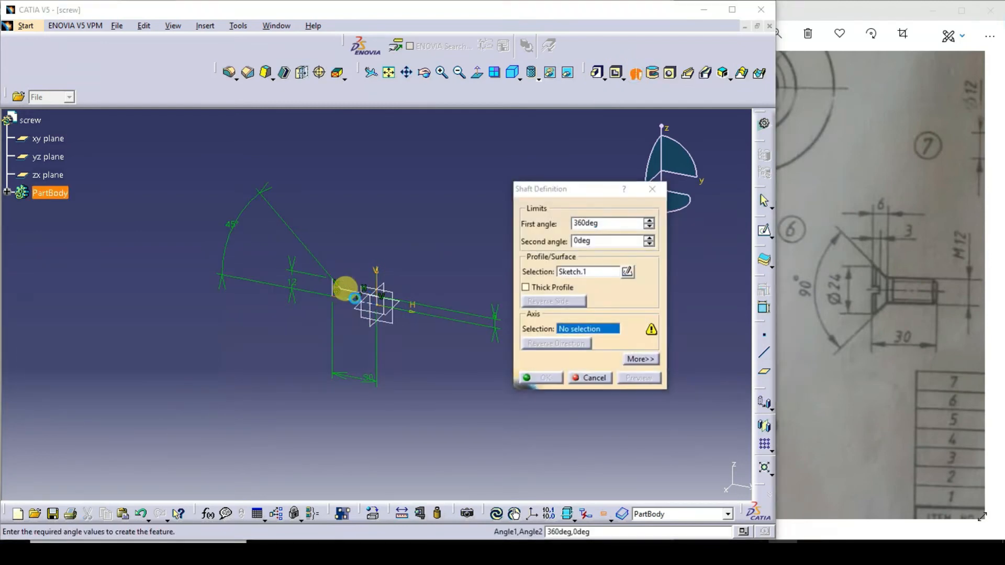
{"action": "left_click", "coordinate": [346, 287]}
{"action": "left_click", "coordinate": [594, 219]}
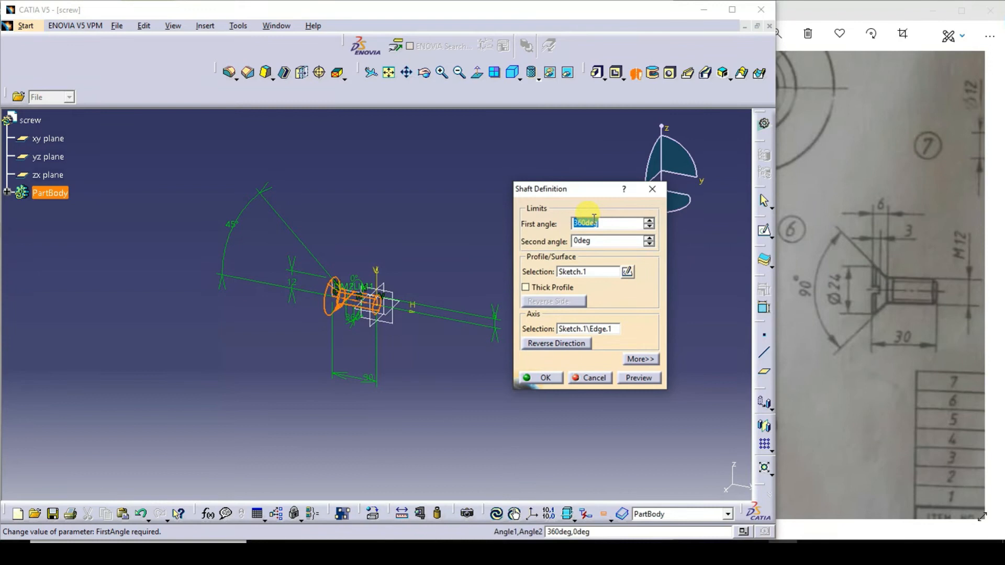
{"action": "left_click", "coordinate": [637, 379]}
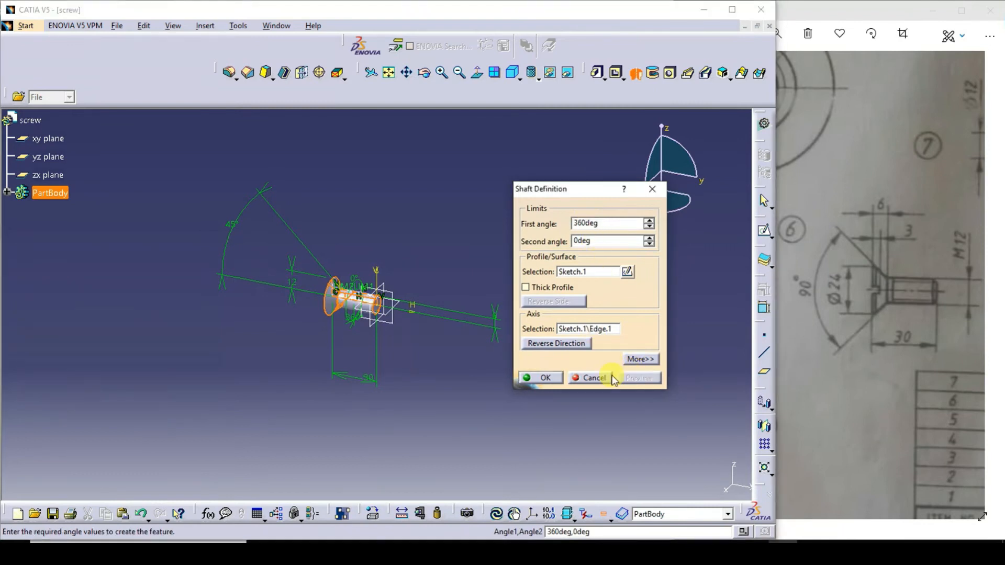
{"action": "left_click", "coordinate": [542, 378]}
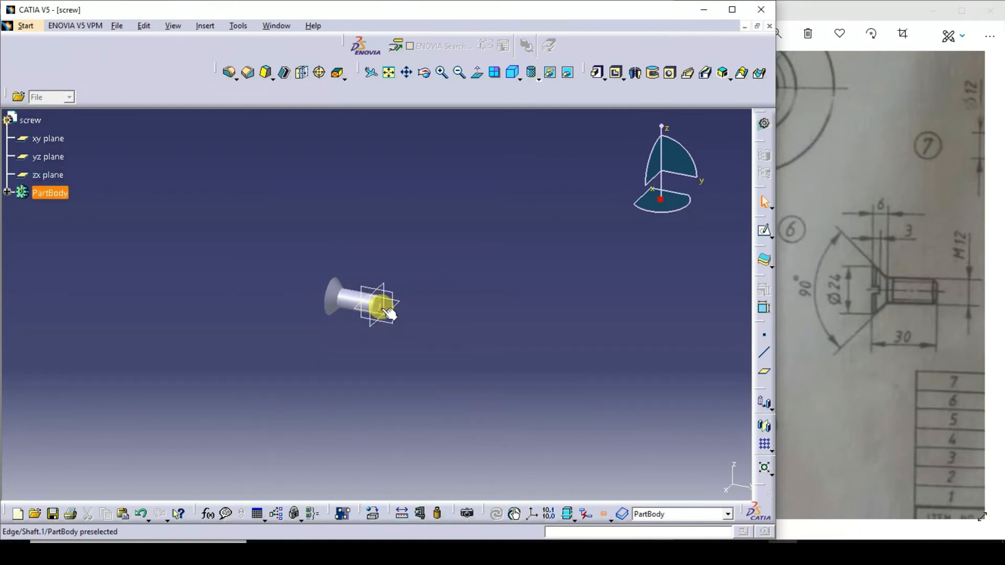
Check the head slot's depth and width on the drawing, and start a new sketch on the xy plane.
{"action": "left_click", "coordinate": [905, 314]}
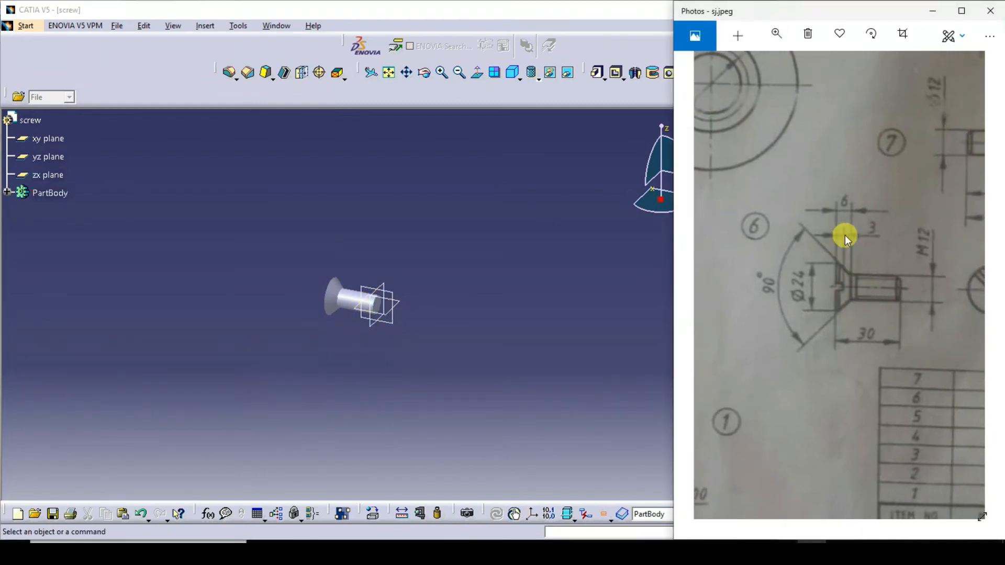
{"action": "left_click_drag", "start_coordinate": [902, 303], "coordinate": [786, 304]}
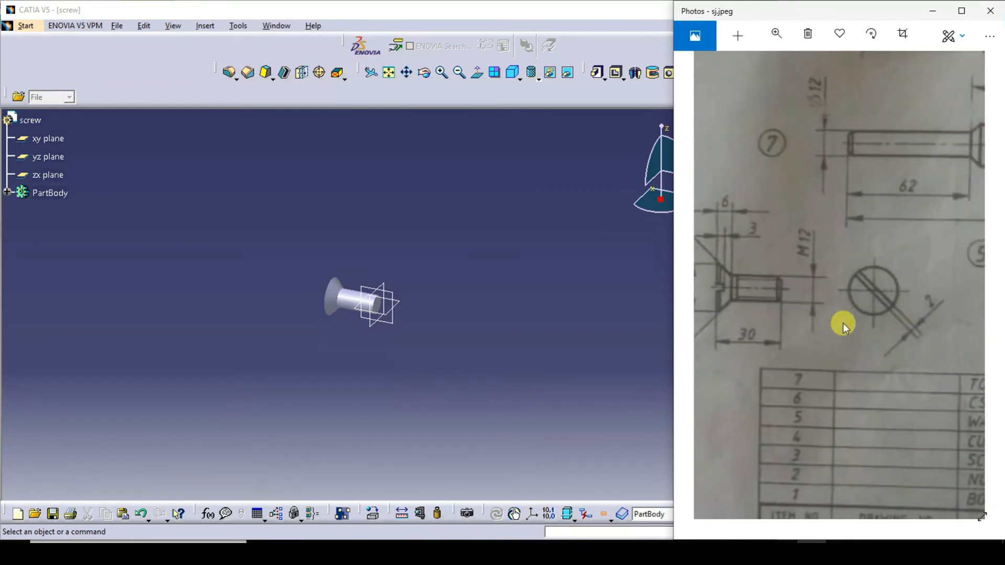
{"action": "left_click_drag", "start_coordinate": [843, 322], "coordinate": [931, 328]}
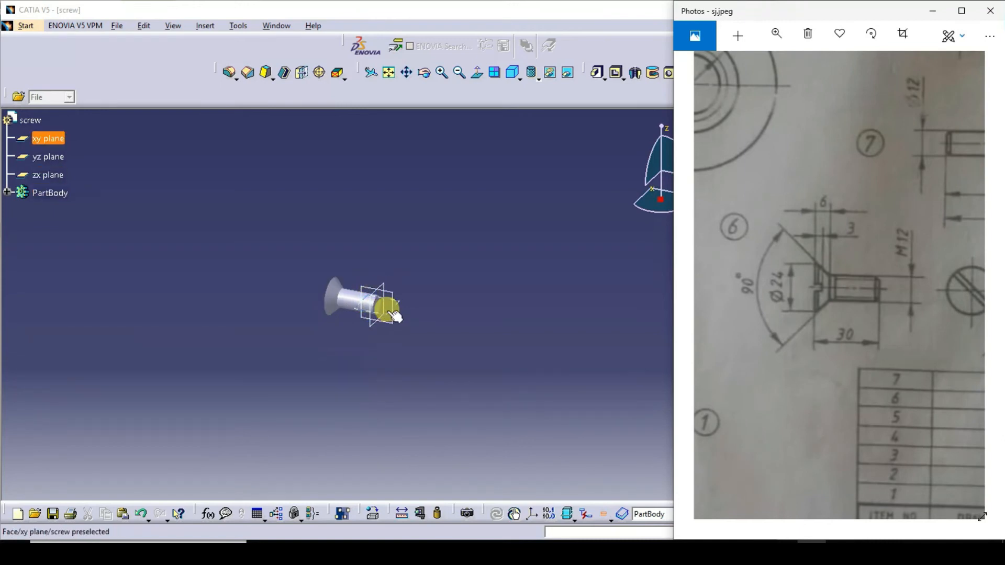
{"action": "left_click", "coordinate": [399, 306]}
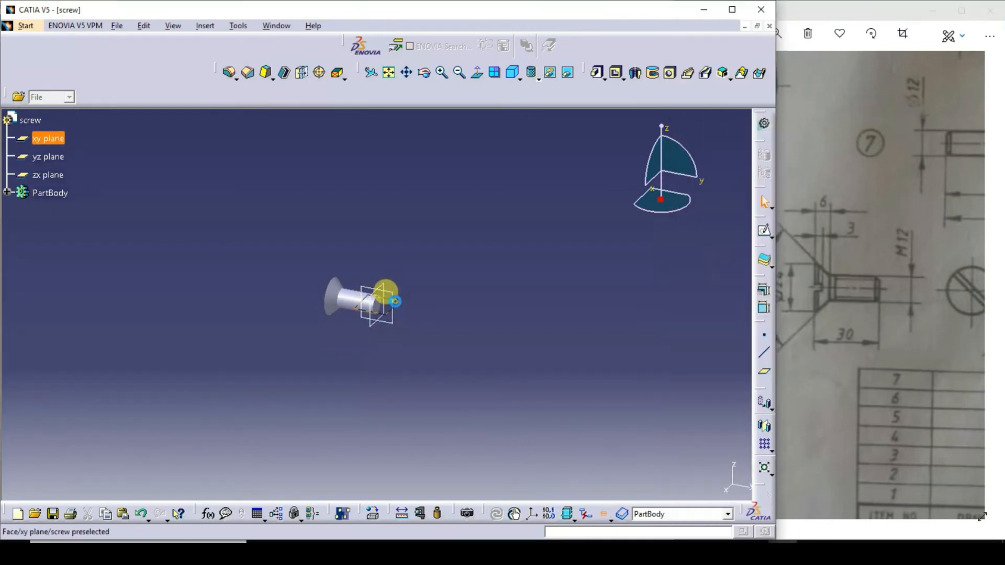
{"action": "left_click", "coordinate": [764, 230]}
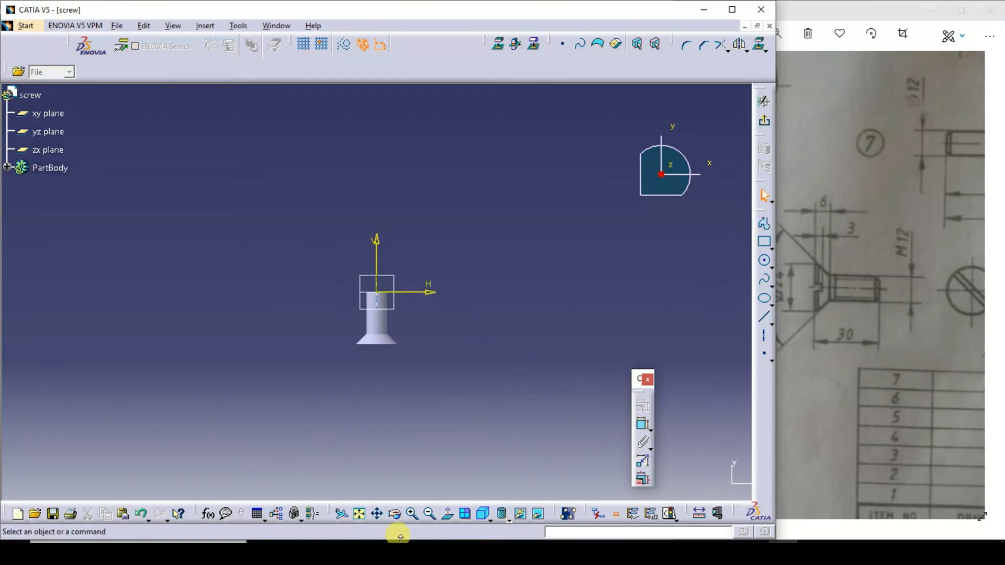
Sketch a centered rectangle about 8 mm wide on the screw's axis, straddling the flat end face of the head.
{"action": "left_click", "coordinate": [377, 514]}
{"action": "mouse_move", "coordinate": [368, 344]}
{"action": "left_mouse_down"}
{"action": "mouse_move", "coordinate": [470, 242]}
{"action": "mouse_move", "coordinate": [478, 208]}
{"action": "mouse_move", "coordinate": [462, 216]}
{"action": "mouse_move", "coordinate": [433, 294]}
{"action": "mouse_move", "coordinate": [448, 306]}
{"action": "left_mouse_up"}
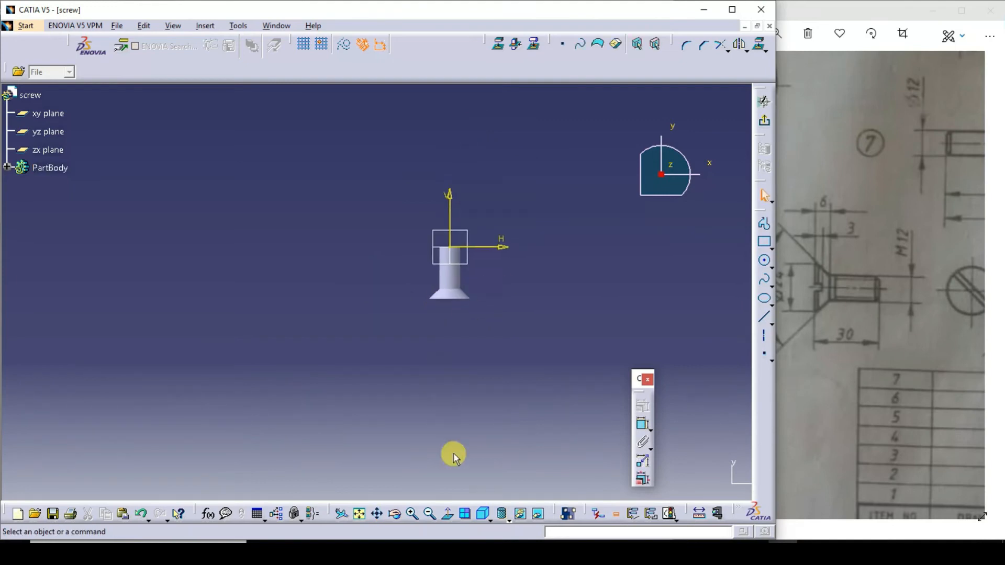
{"action": "left_click", "coordinate": [414, 517]}
{"action": "left_click", "coordinate": [414, 516]}
{"action": "left_click", "coordinate": [415, 517]}
{"action": "left_click", "coordinate": [415, 516]}
{"action": "left_click", "coordinate": [415, 517]}
{"action": "left_click", "coordinate": [414, 516]}
{"action": "left_click", "coordinate": [414, 516]}
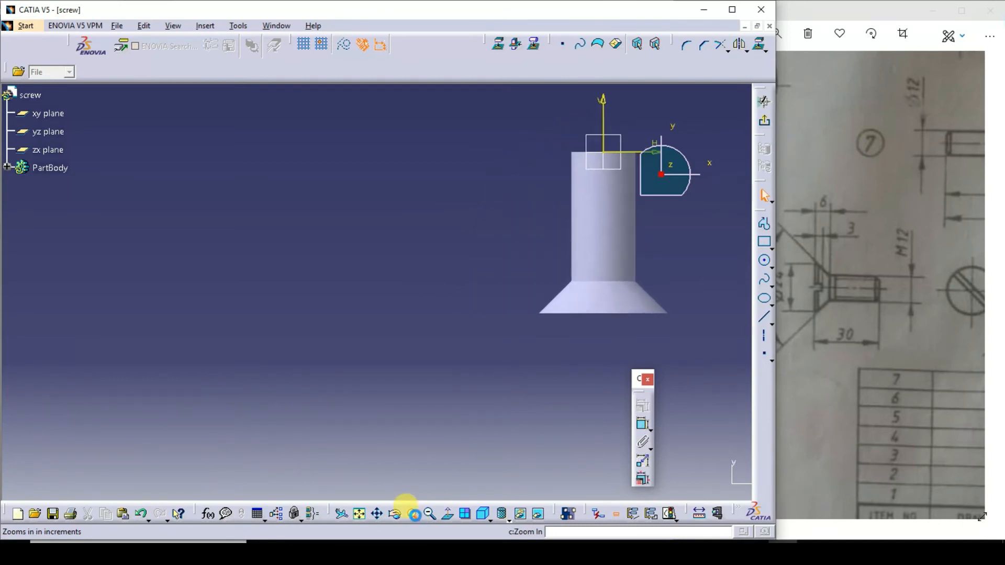
{"action": "left_click", "coordinate": [375, 514]}
{"action": "left_click_drag", "start_coordinate": [714, 200], "coordinate": [358, 249]}
{"action": "left_click", "coordinate": [764, 242]}
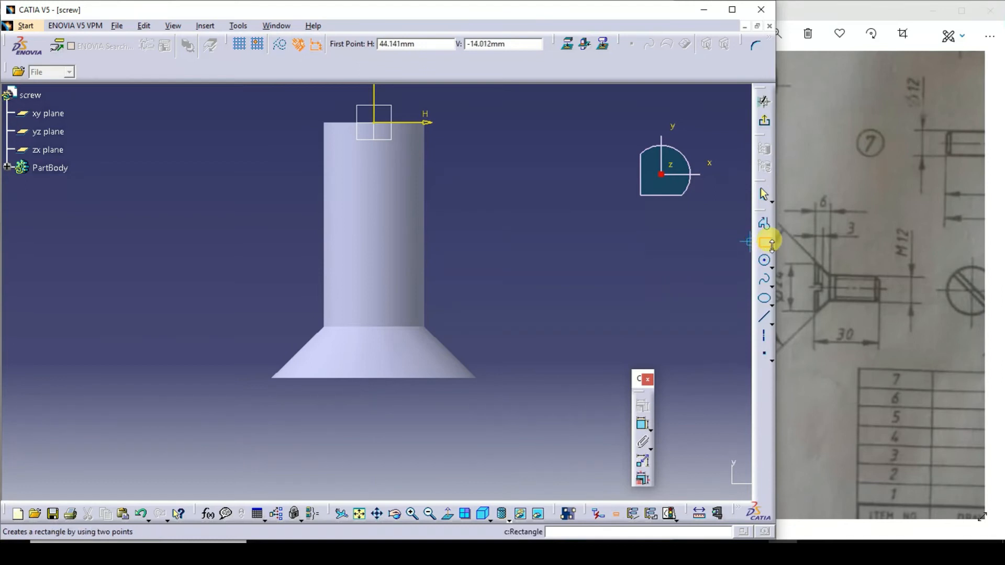
{"action": "left_click", "coordinate": [771, 248]}
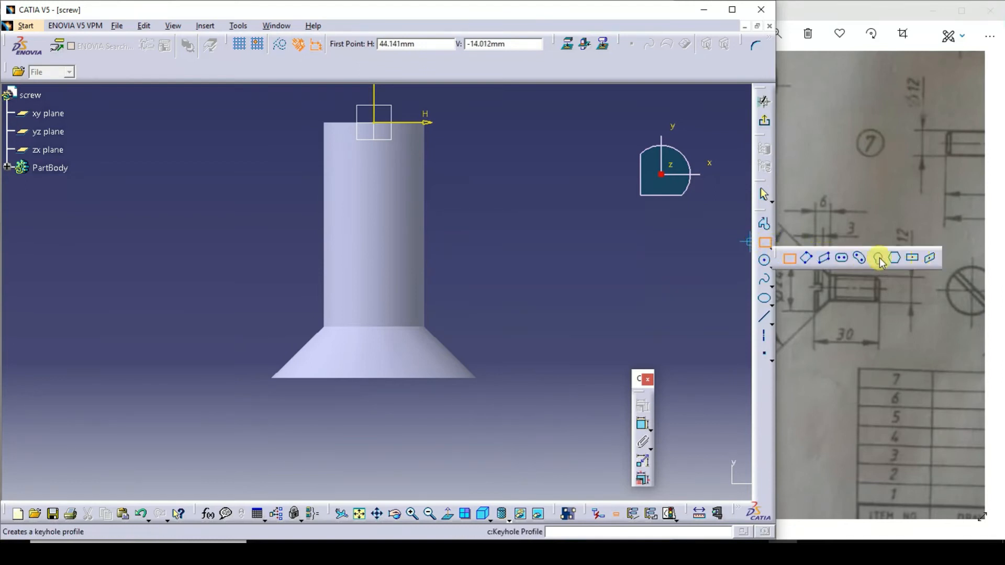
{"action": "left_click", "coordinate": [918, 258]}
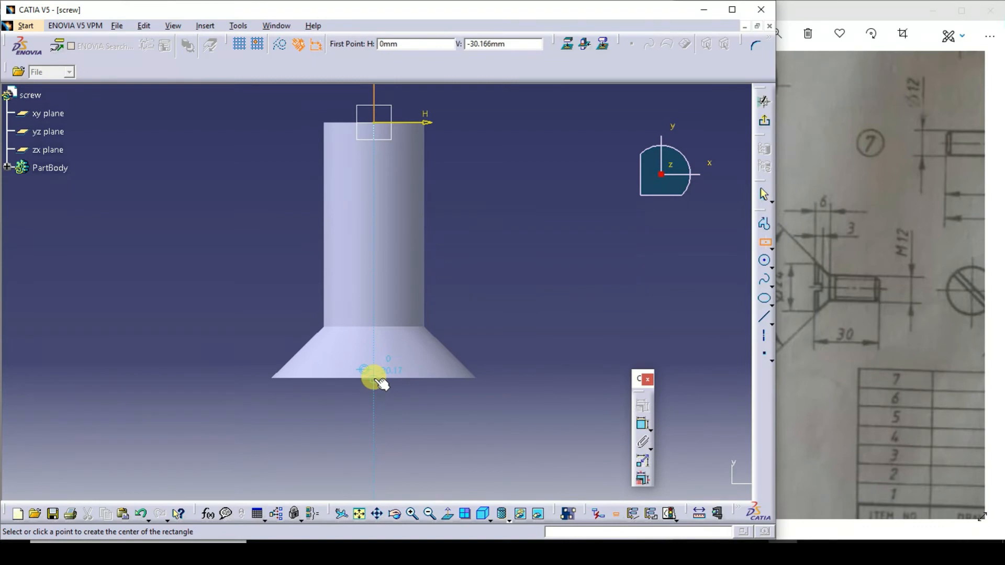
{"action": "left_click", "coordinate": [378, 373]}
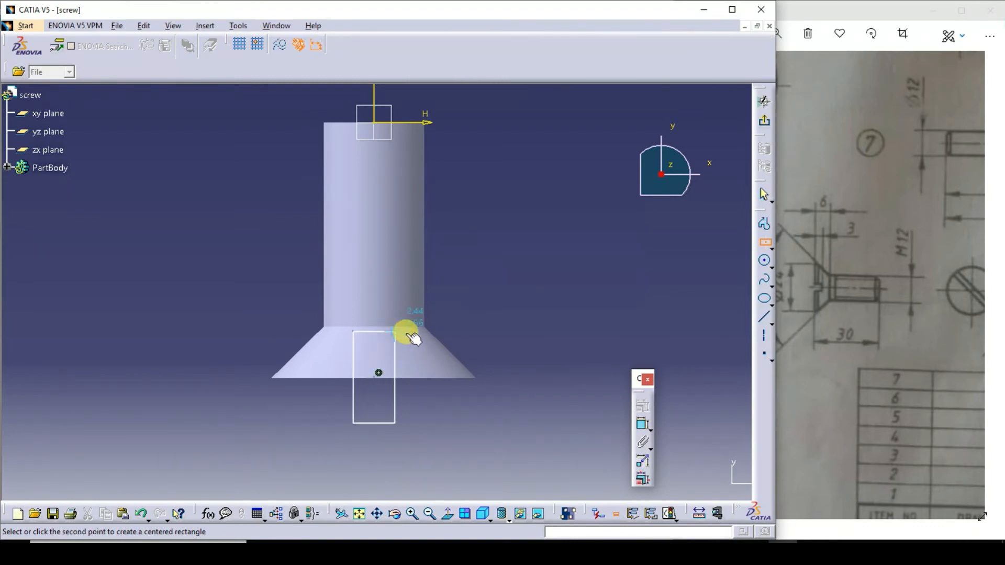
{"action": "left_click", "coordinate": [408, 338]}
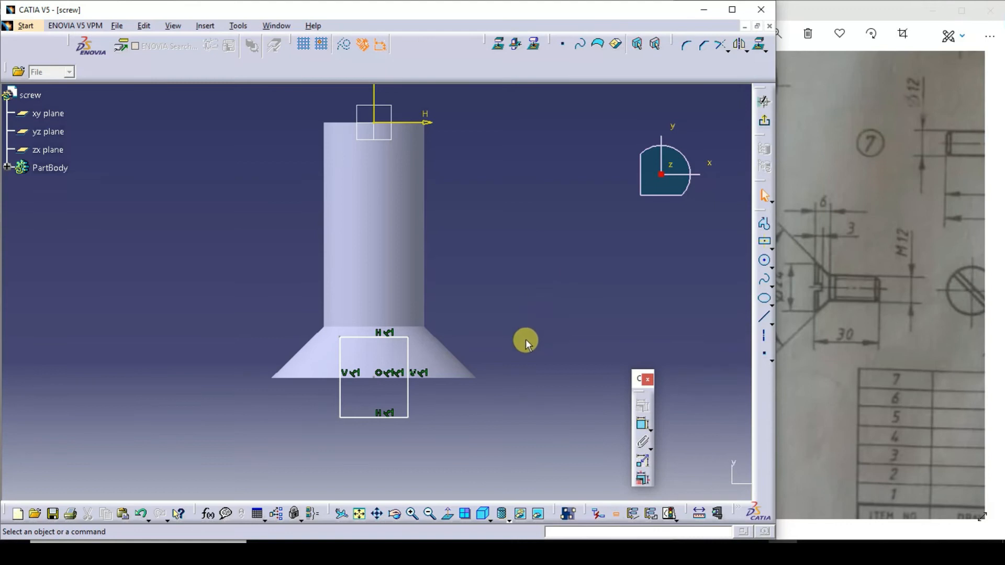
{"action": "left_click", "coordinate": [643, 443]}
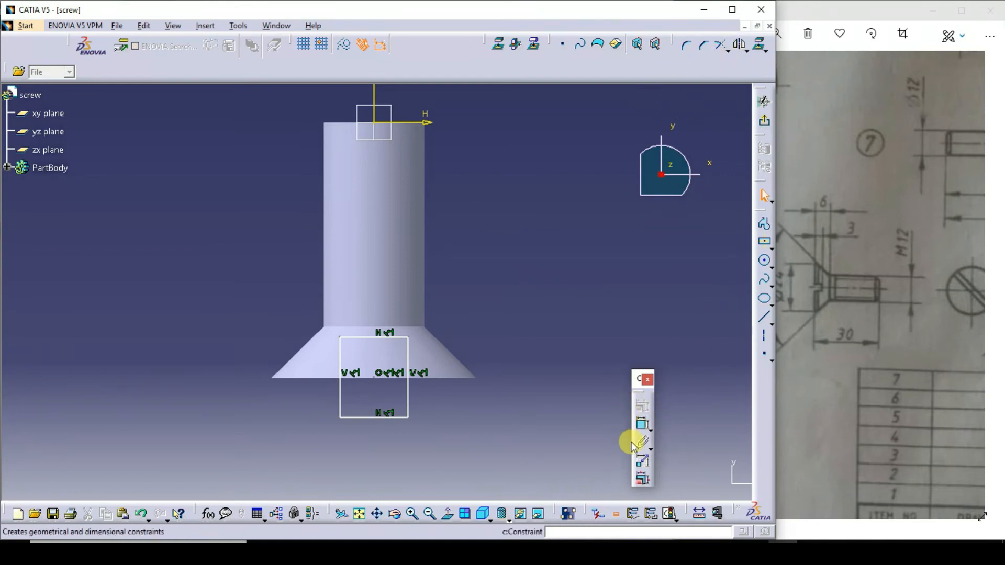
{"action": "left_click", "coordinate": [643, 478]}
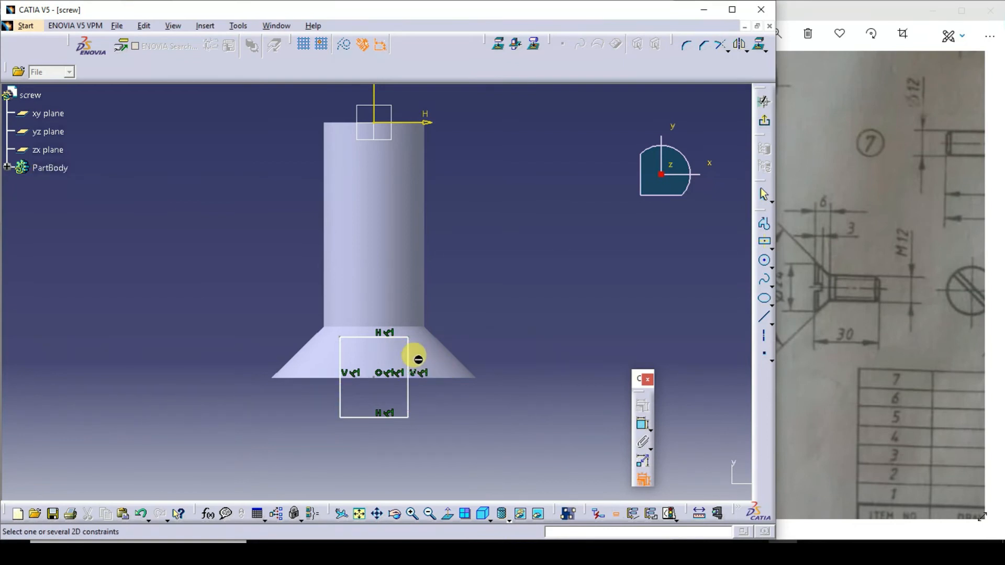
{"action": "left_click", "coordinate": [642, 480]}
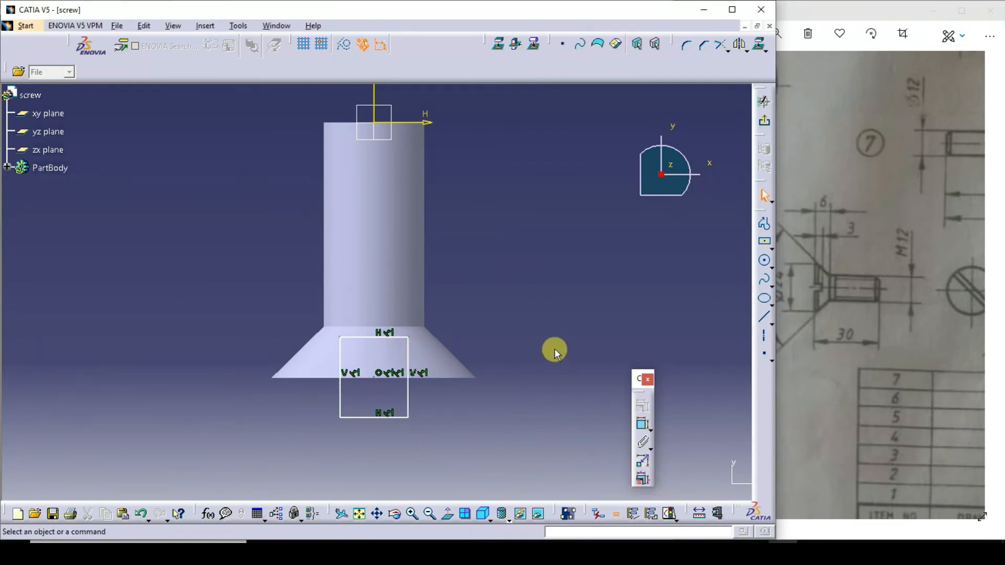
{"action": "left_click", "coordinate": [408, 363]}
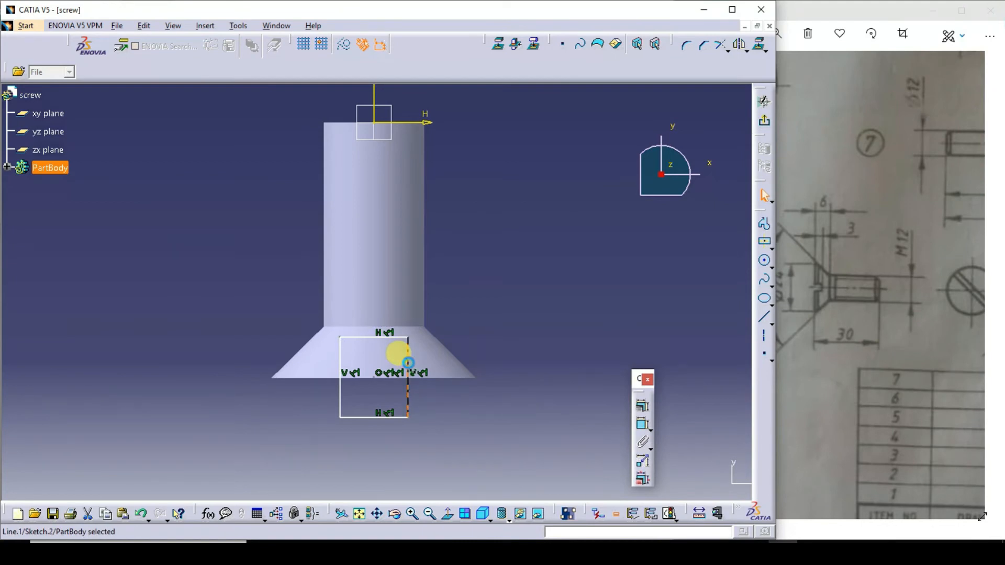
{"action": "left_click", "coordinate": [340, 360], "text": "ctrl"}
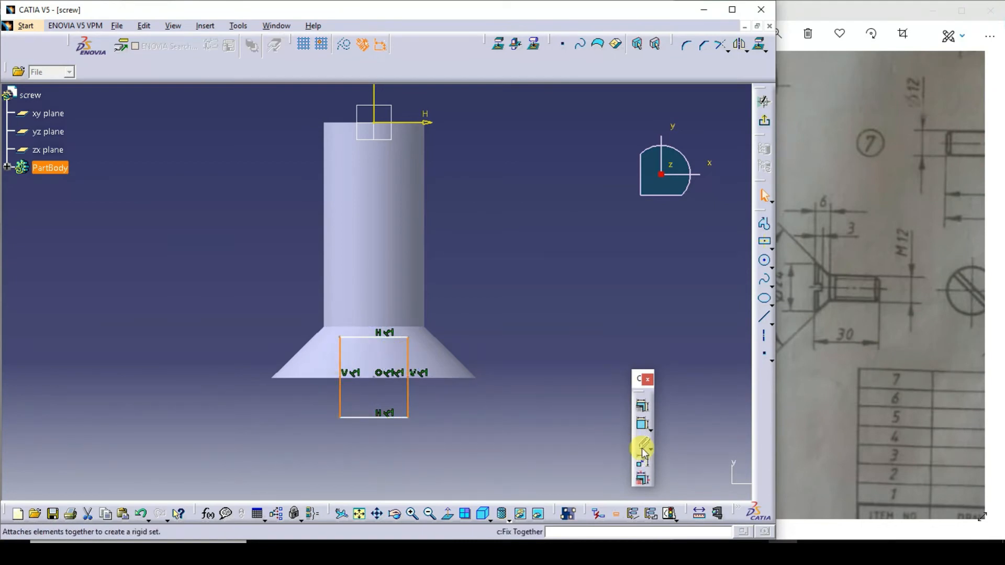
{"action": "left_click", "coordinate": [642, 480]}
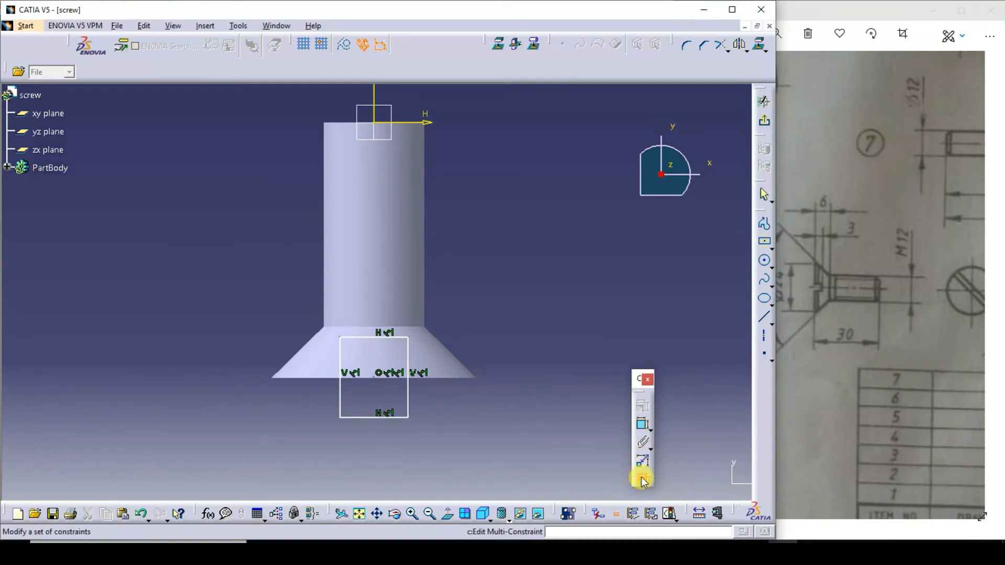
{"action": "left_click", "coordinate": [643, 480]}
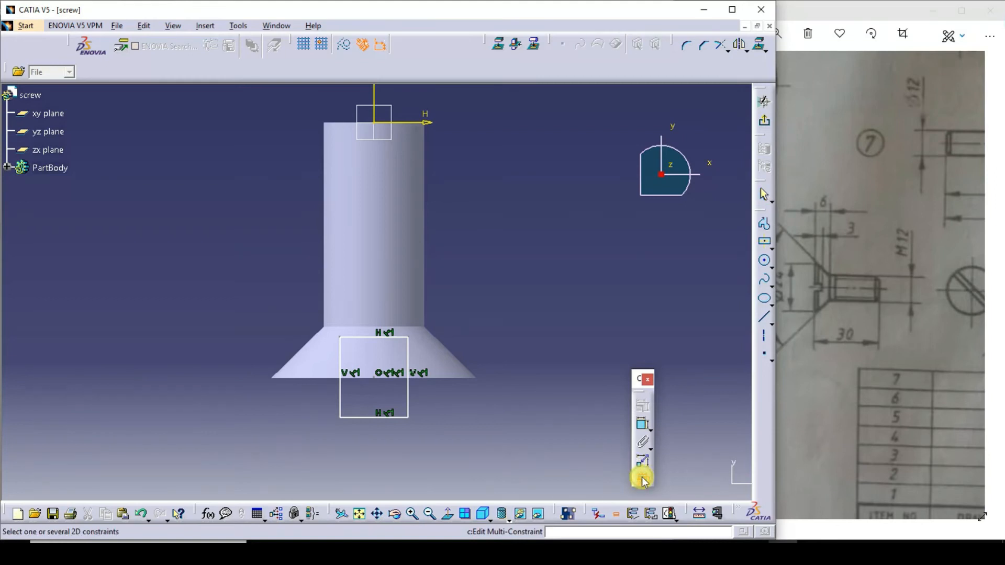
{"action": "left_click", "coordinate": [643, 479]}
{"action": "left_click", "coordinate": [642, 480]}
{"action": "left_click", "coordinate": [643, 479]}
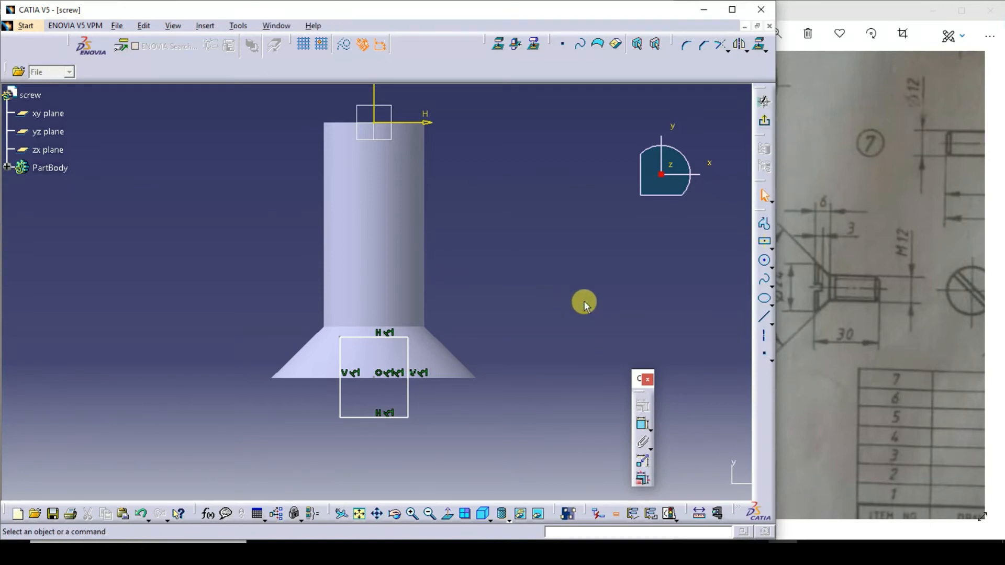
Try a dimension between the screw axis and the rectangle's vertical side, and delete it.
{"action": "left_click", "coordinate": [645, 428]}
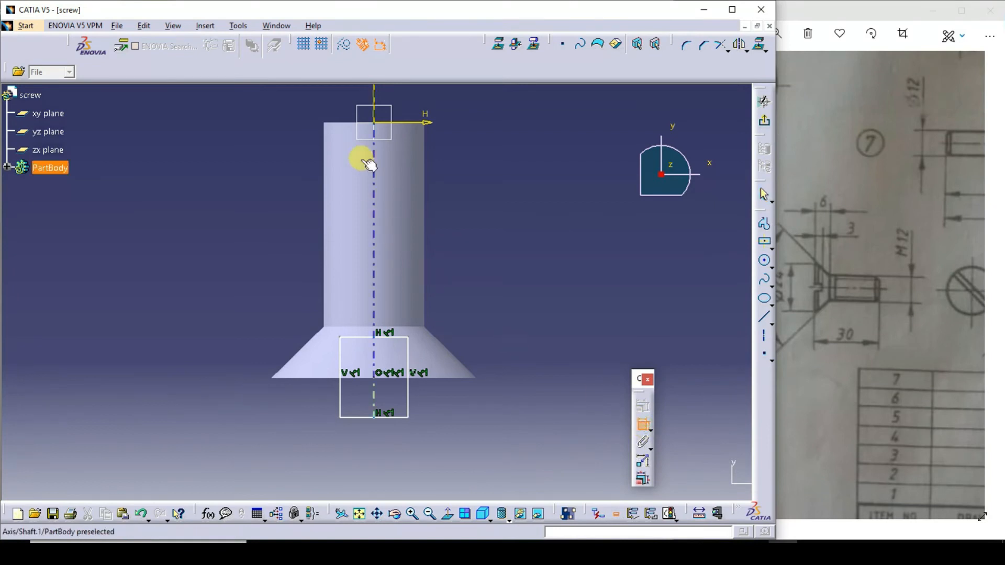
{"action": "left_click", "coordinate": [378, 135]}
{"action": "left_click", "coordinate": [407, 371]}
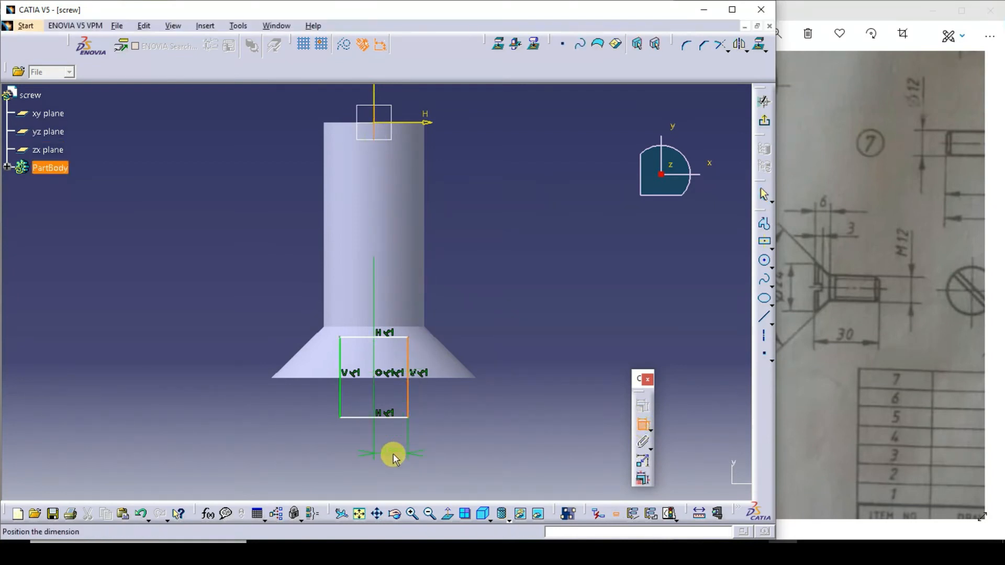
{"action": "left_click", "coordinate": [394, 456]}
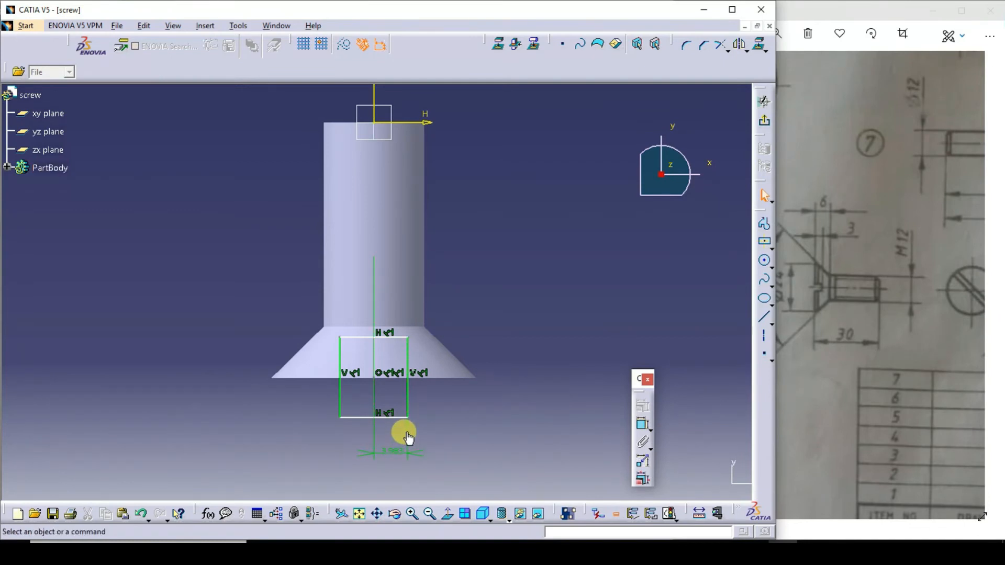
{"action": "double_click", "coordinate": [397, 450]}
{"action": "key", "text": "Delete"}
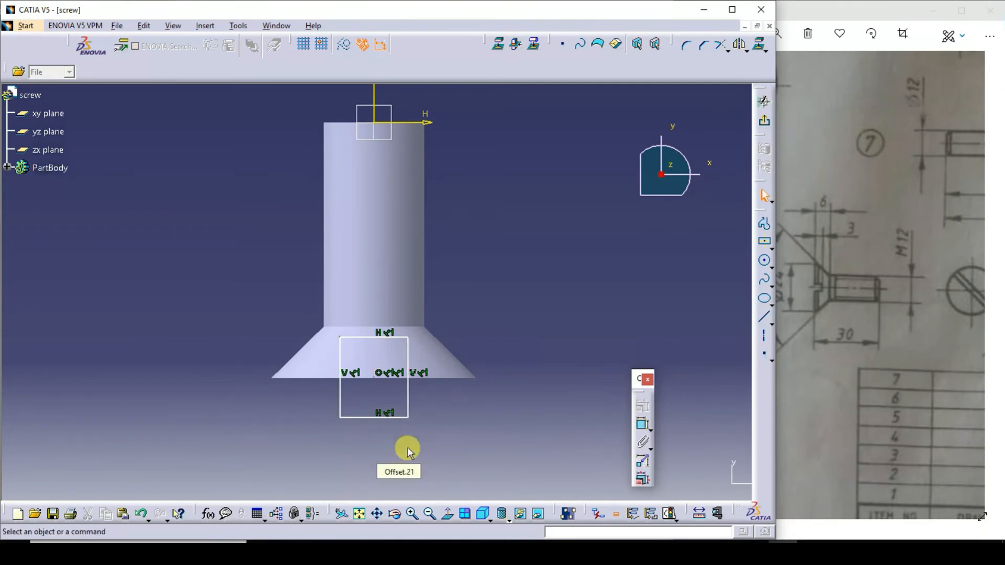
Check the slot width on the drawing, dimension the rectangle's width, and set it to 2 mm.
{"action": "mouse_move", "coordinate": [842, 273]}
{"action": "left_mouse_down"}
{"action": "mouse_move", "coordinate": [885, 275]}
{"action": "mouse_move", "coordinate": [798, 265]}
{"action": "left_mouse_up"}
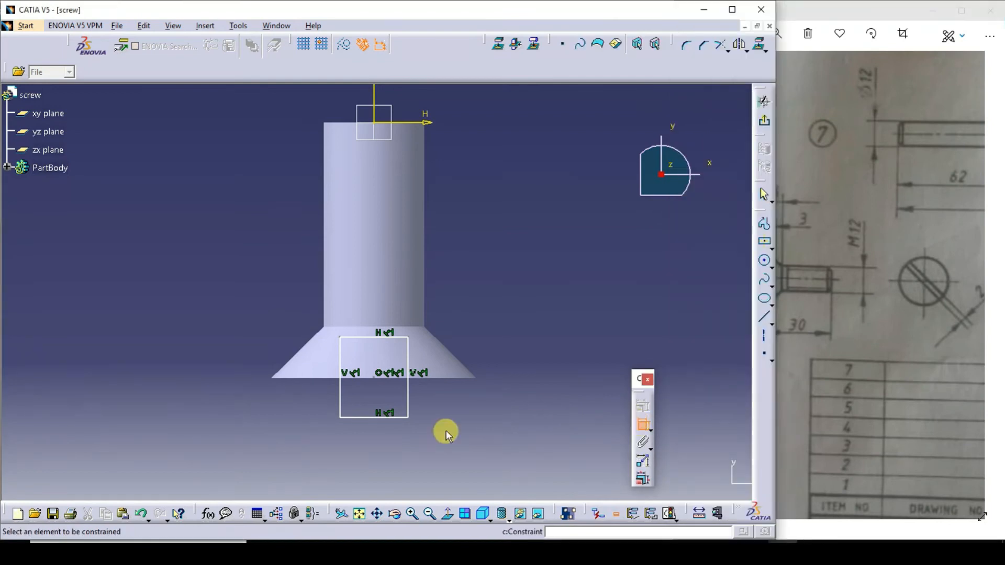
{"action": "left_click", "coordinate": [373, 416]}
{"action": "left_click", "coordinate": [374, 450]}
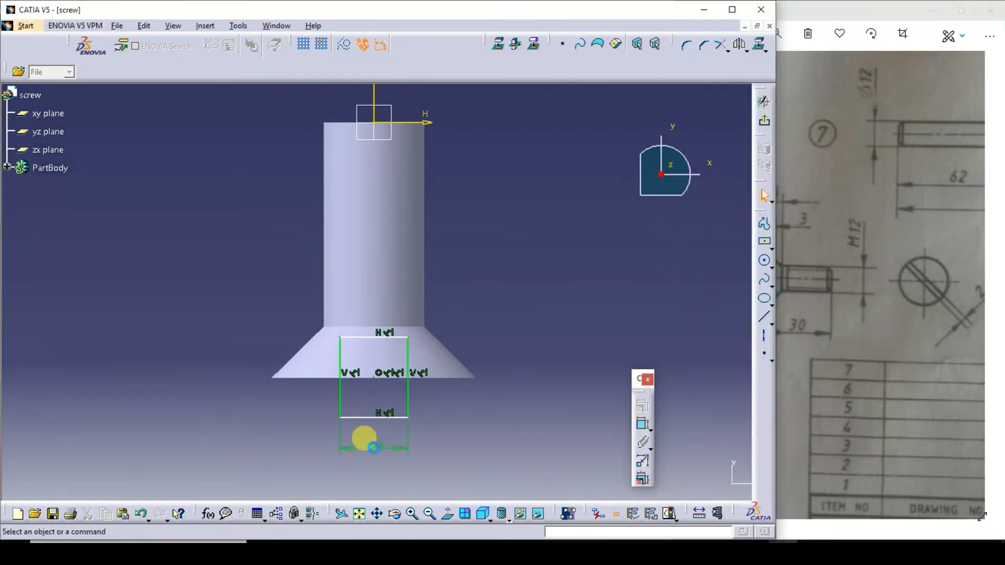
{"action": "double_click", "coordinate": [375, 449]}
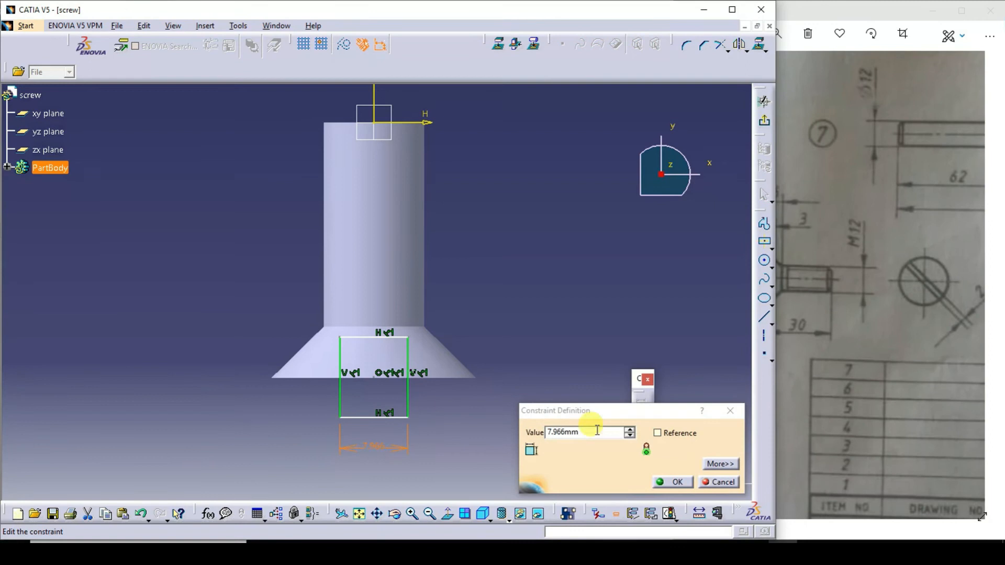
{"action": "left_click", "coordinate": [522, 431]}
{"action": "type", "text": "2"}
{"action": "key", "text": "Return"}
Try to add a dimension between the rectangle's left side and the vertical axis.
{"action": "left_click", "coordinate": [643, 425]}
{"action": "left_click", "coordinate": [367, 367]}
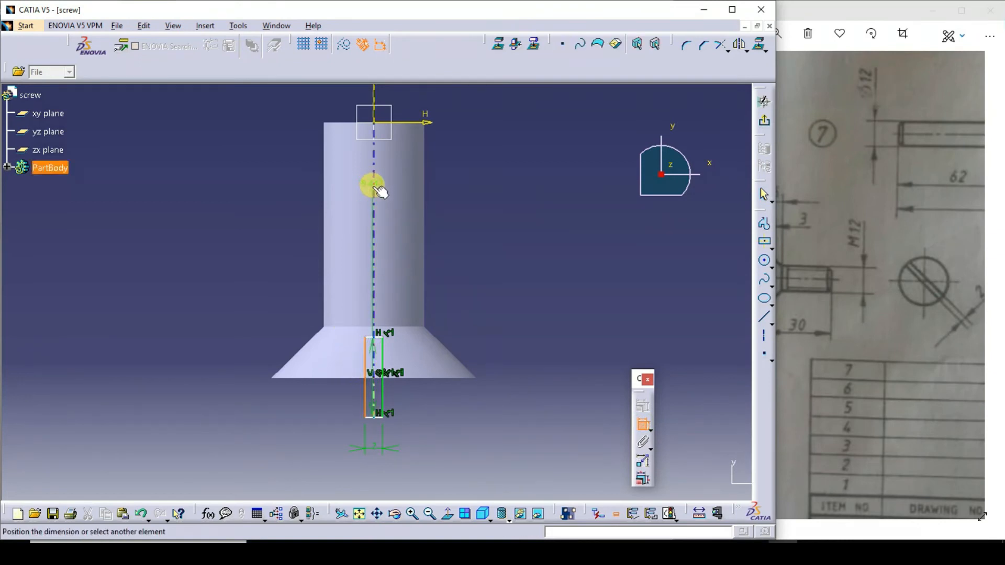
{"action": "left_click", "coordinate": [374, 214]}
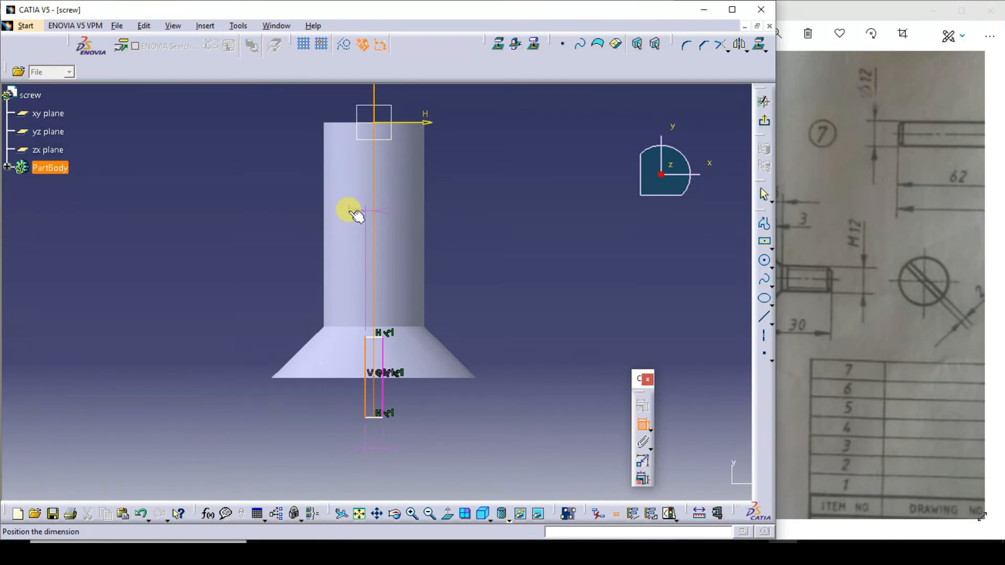
{"action": "left_click", "coordinate": [357, 215]}
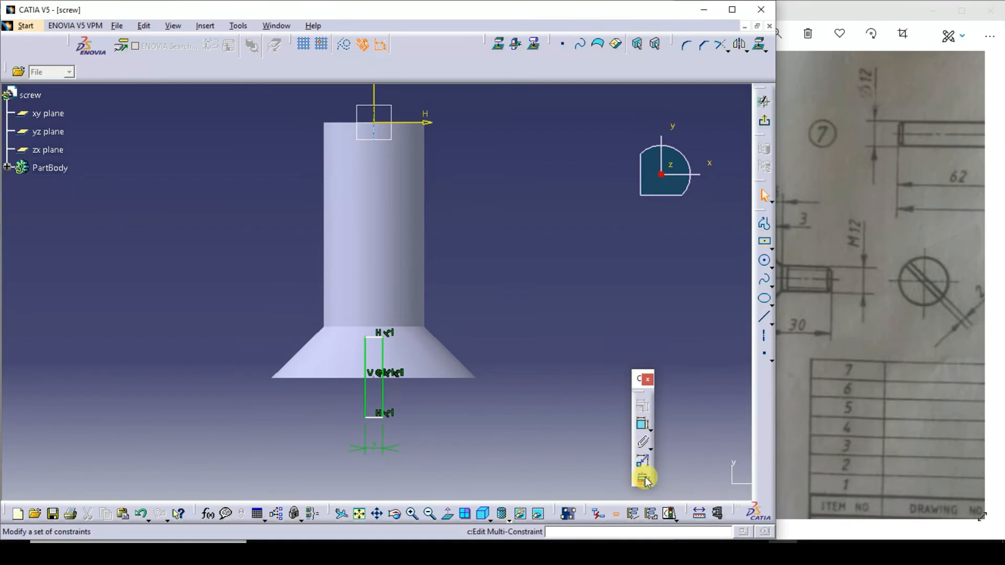
Dimension the rectangle's upper edge from the head's flat end face, and set this slot depth to 3 mm.
{"action": "left_click", "coordinate": [646, 426]}
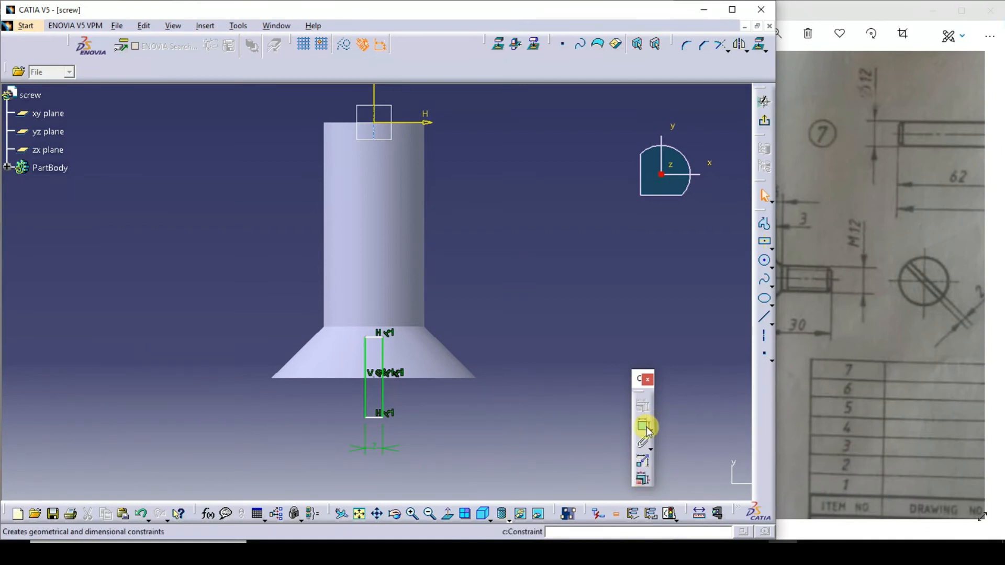
{"action": "left_click", "coordinate": [361, 378]}
{"action": "left_click", "coordinate": [375, 338]}
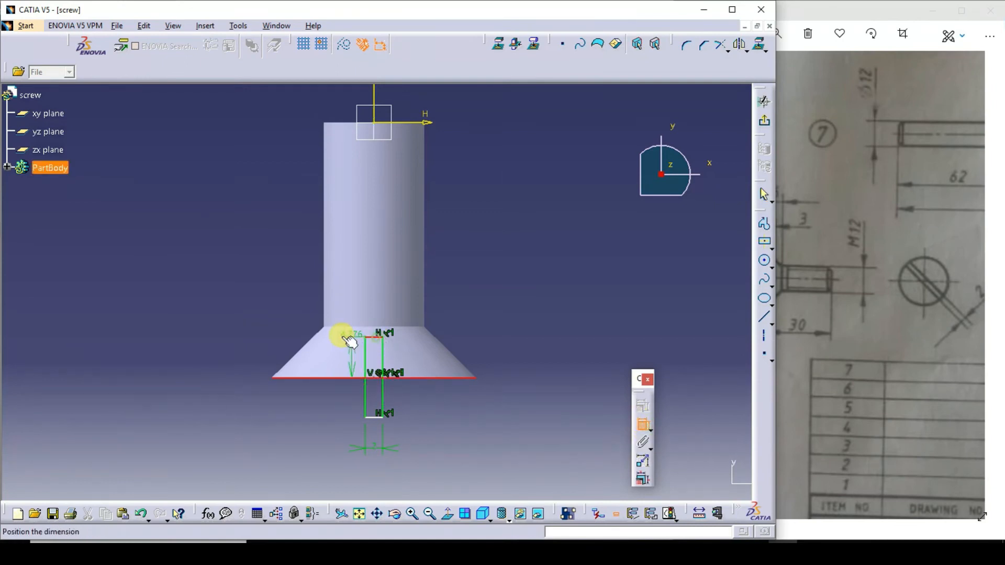
{"action": "left_click", "coordinate": [256, 347]}
{"action": "double_click", "coordinate": [256, 348]}
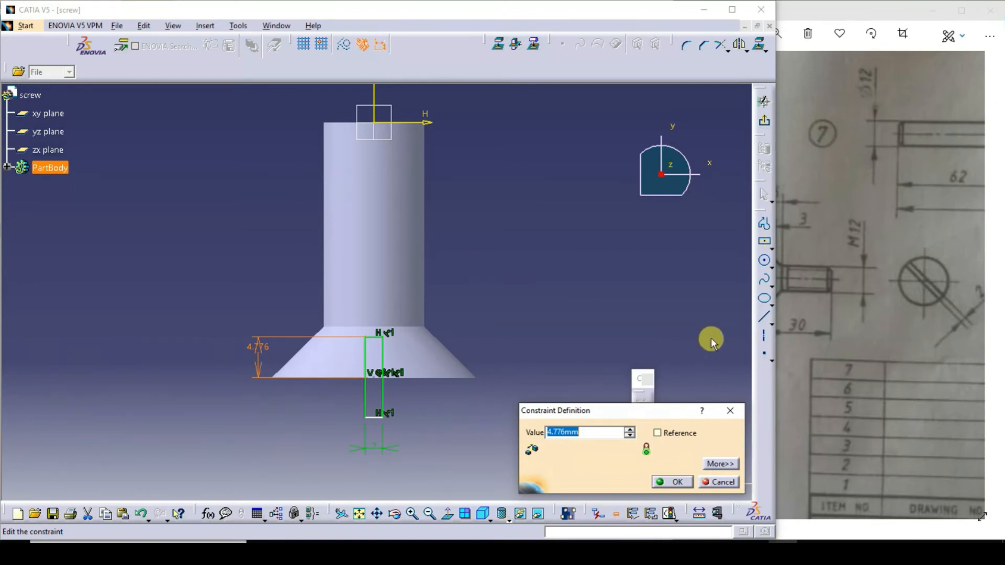
{"action": "left_click_drag", "start_coordinate": [904, 318], "coordinate": [977, 323]}
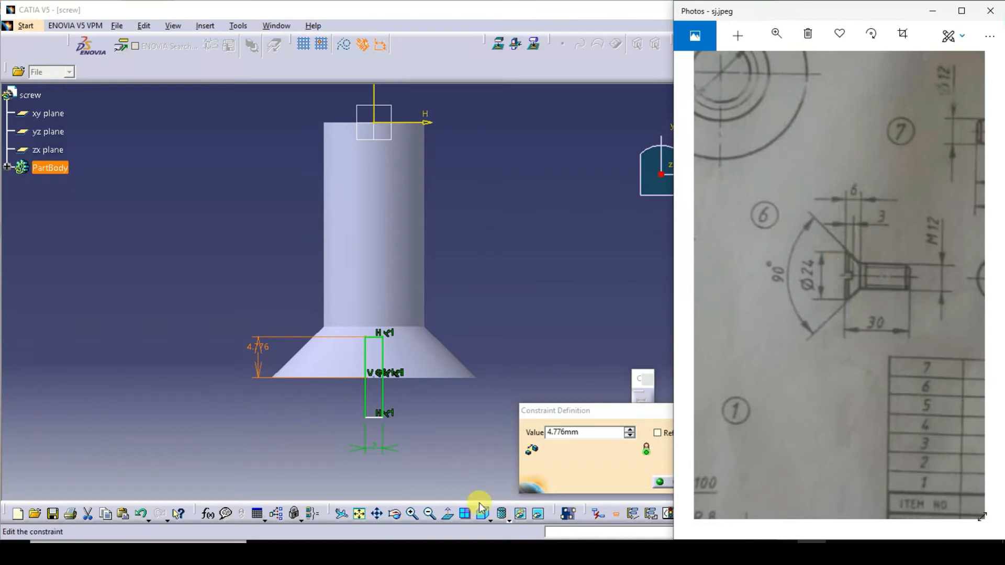
{"action": "left_click_drag", "start_coordinate": [581, 434], "coordinate": [542, 436]}
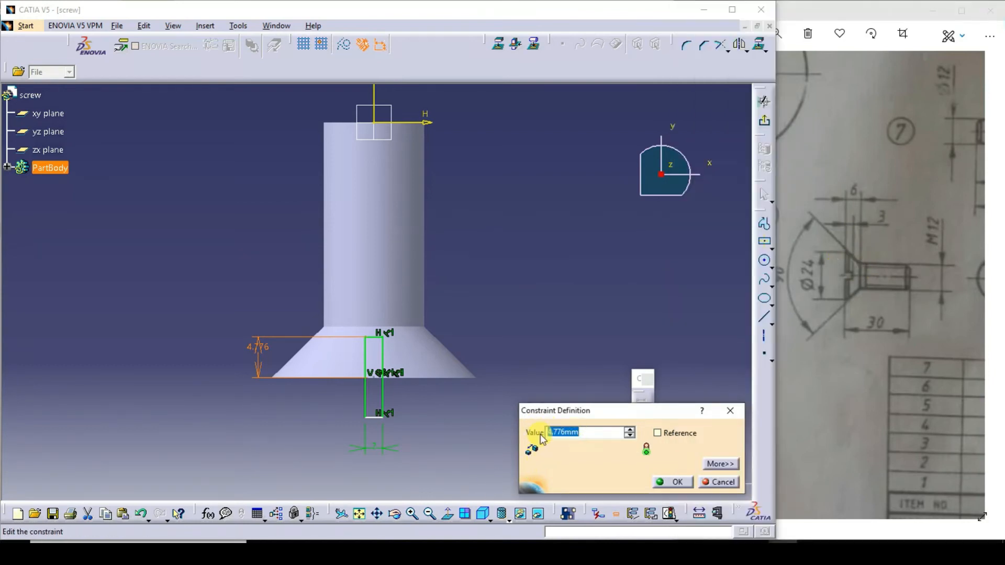
{"action": "type", "text": "3"}
{"action": "key", "text": "Return"}
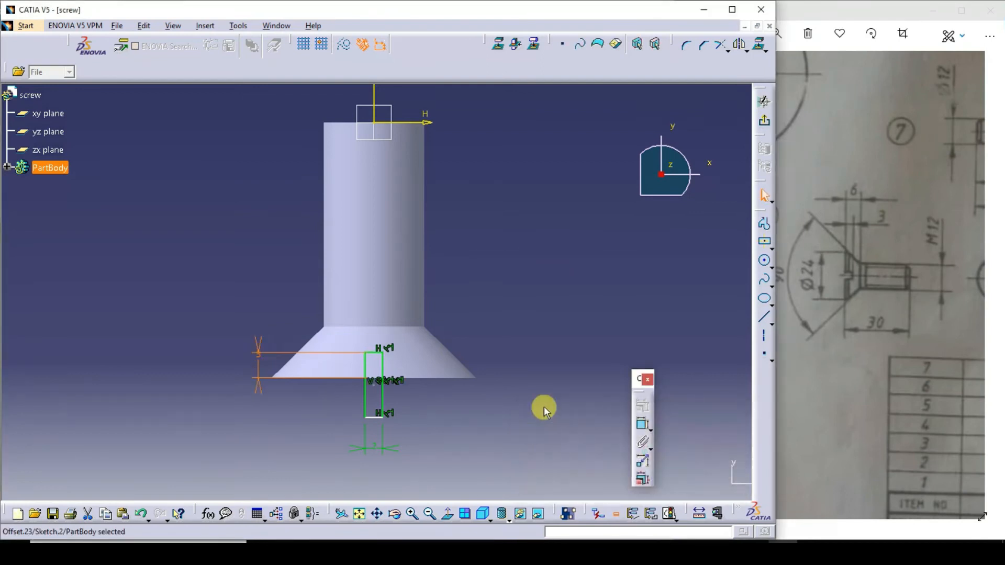
{"action": "left_click", "coordinate": [577, 344]}
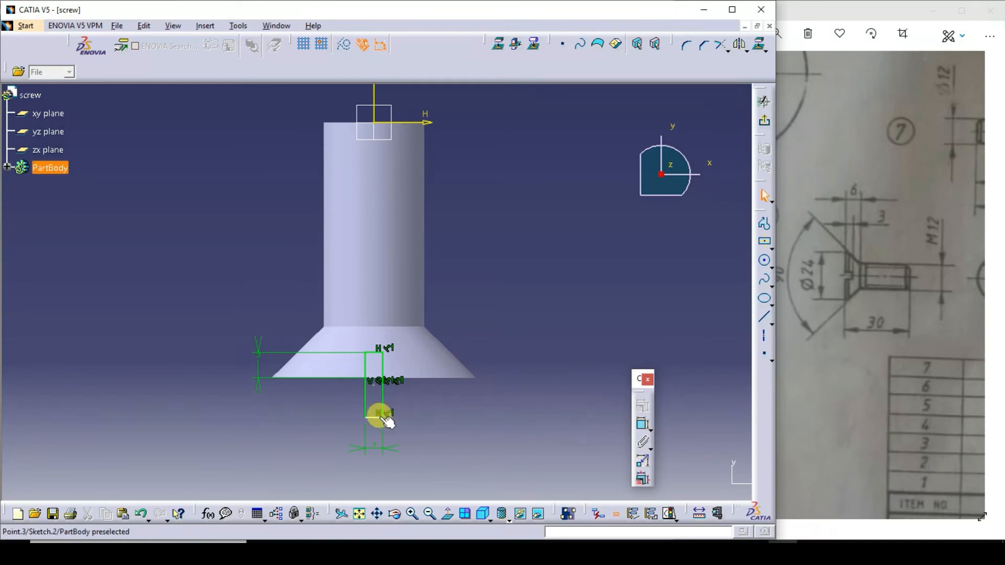
Leave the slot sketch, start a pocket from its rectangle, and try reversing the cutting direction.
{"action": "left_click", "coordinate": [764, 125]}
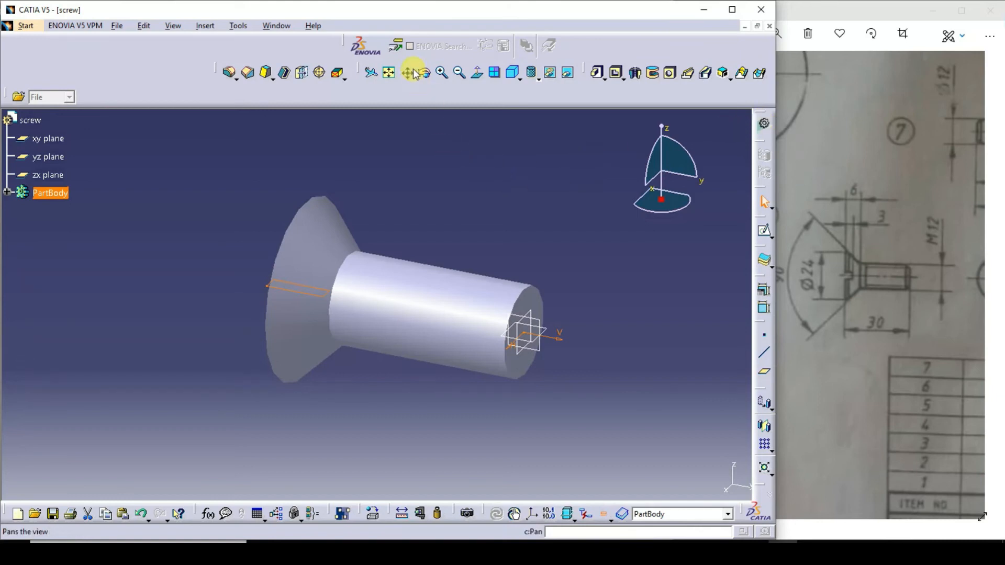
{"action": "left_click", "coordinate": [616, 78]}
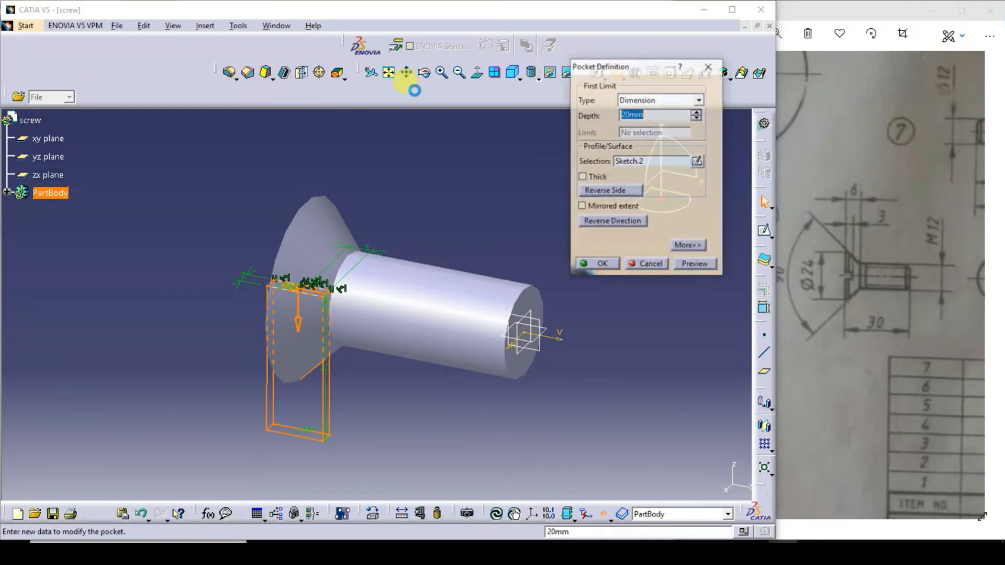
{"action": "left_click", "coordinate": [432, 77]}
{"action": "left_click_drag", "start_coordinate": [256, 220], "coordinate": [340, 327]}
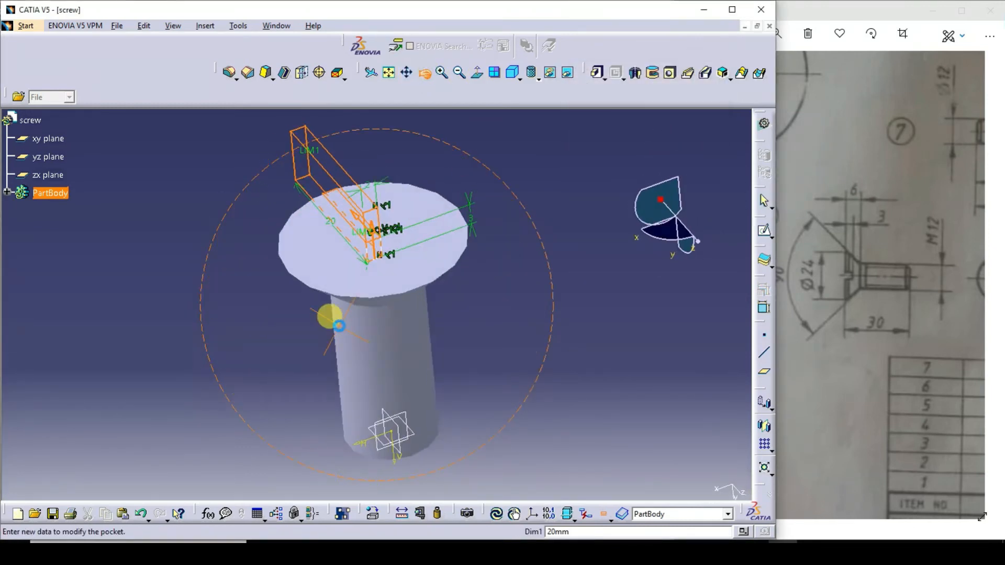
{"action": "left_click", "coordinate": [626, 224]}
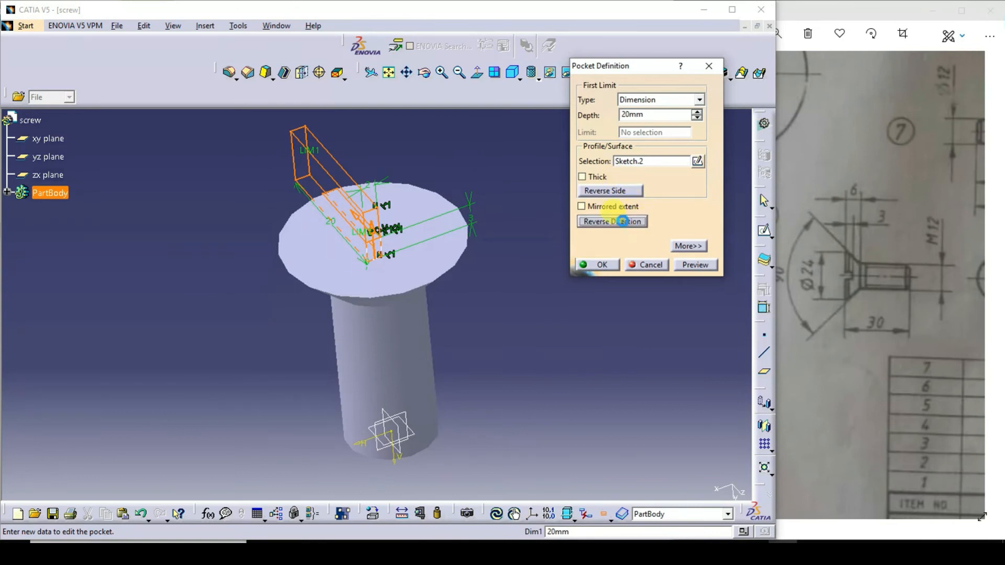
{"action": "left_click", "coordinate": [626, 224]}
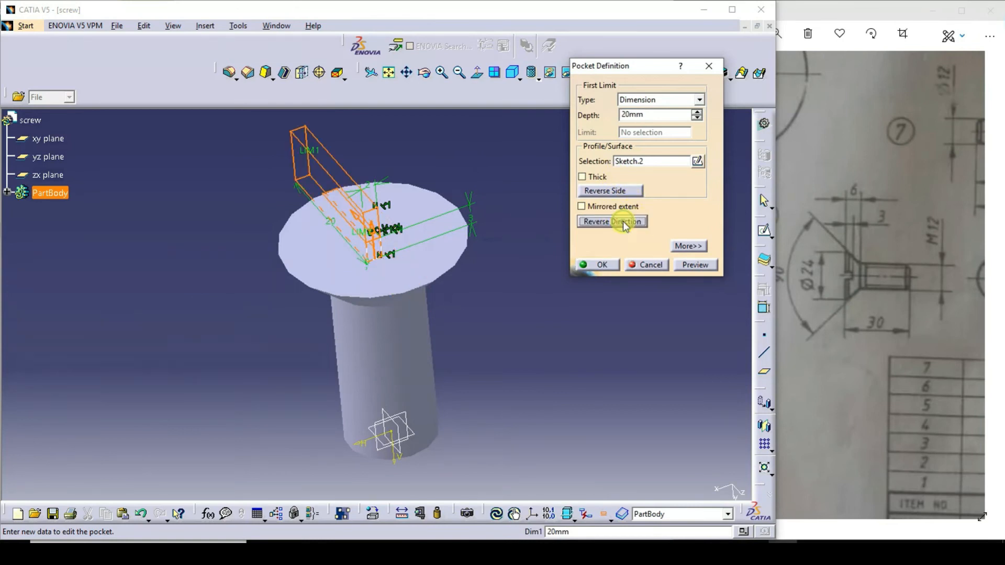
Set both the first and second pocket limits to Up to next, and cut the slot across the screw head.
{"action": "left_click", "coordinate": [690, 246]}
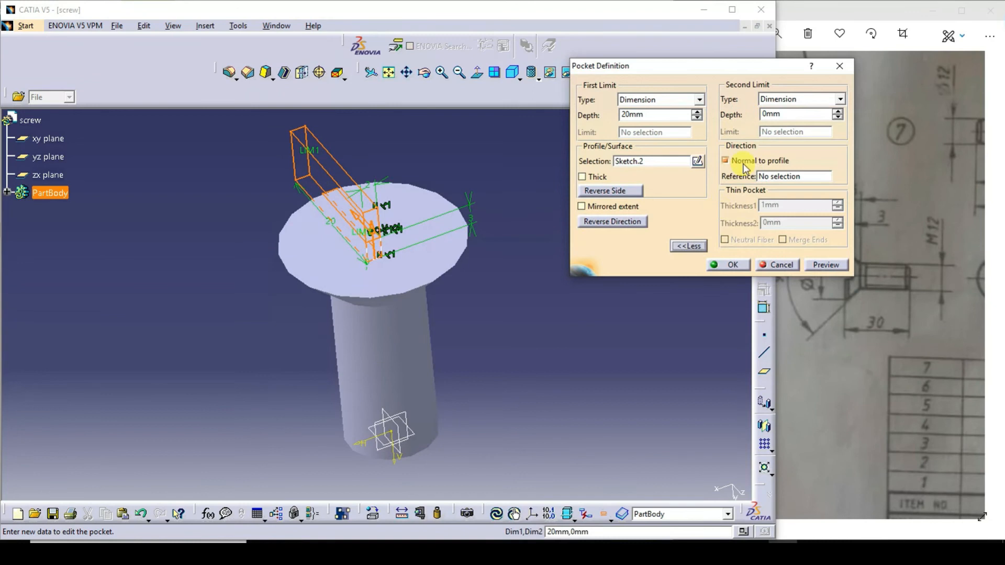
{"action": "left_click", "coordinate": [794, 99]}
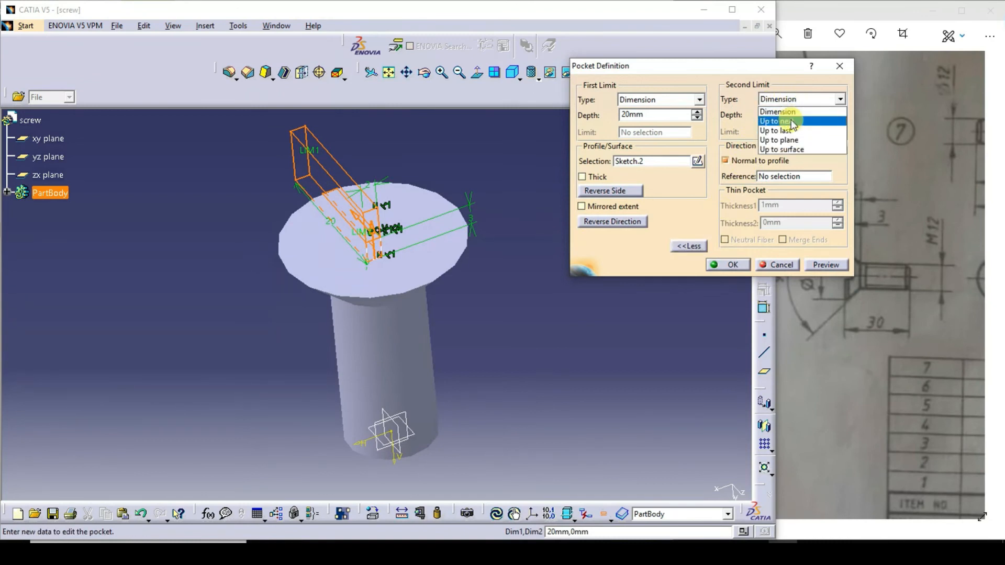
{"action": "left_click", "coordinate": [779, 121]}
{"action": "left_click", "coordinate": [661, 100]}
{"action": "left_click", "coordinate": [656, 121]}
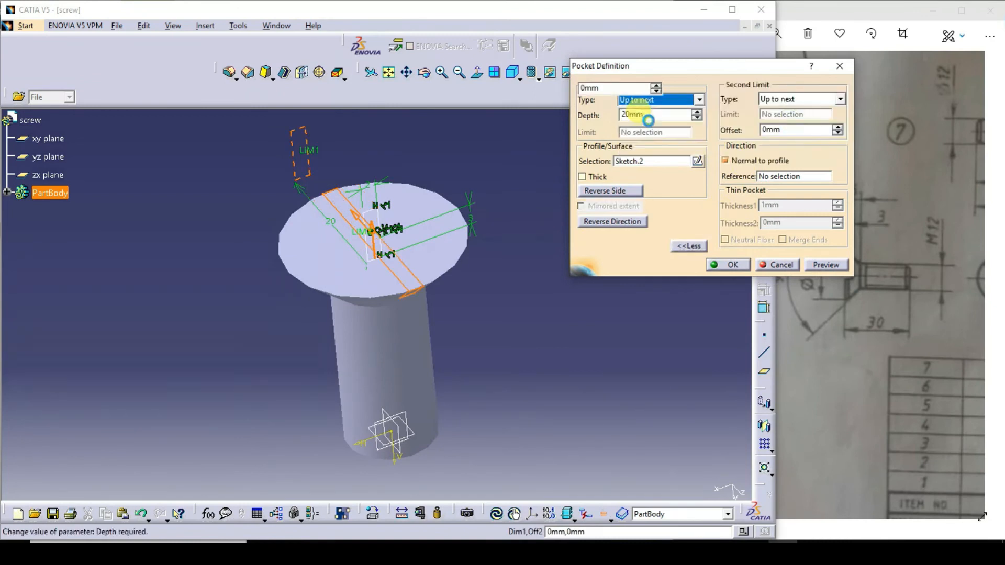
{"action": "left_click", "coordinate": [826, 266]}
{"action": "left_click", "coordinate": [745, 271]}
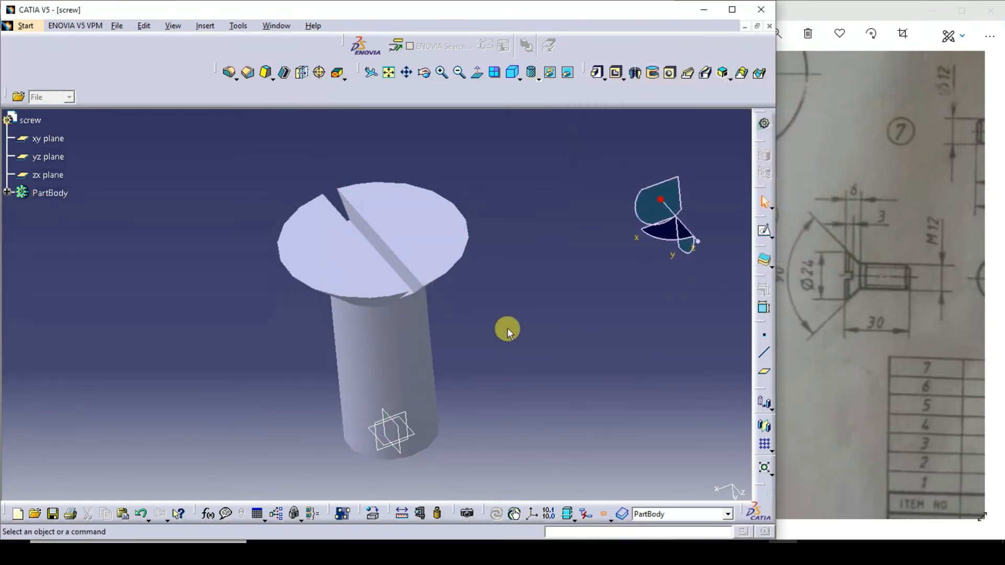
Start a Thread/Tap definition with the shank's cylindrical face as lateral face and its flat end as limit face.
{"action": "left_click", "coordinate": [554, 343]}
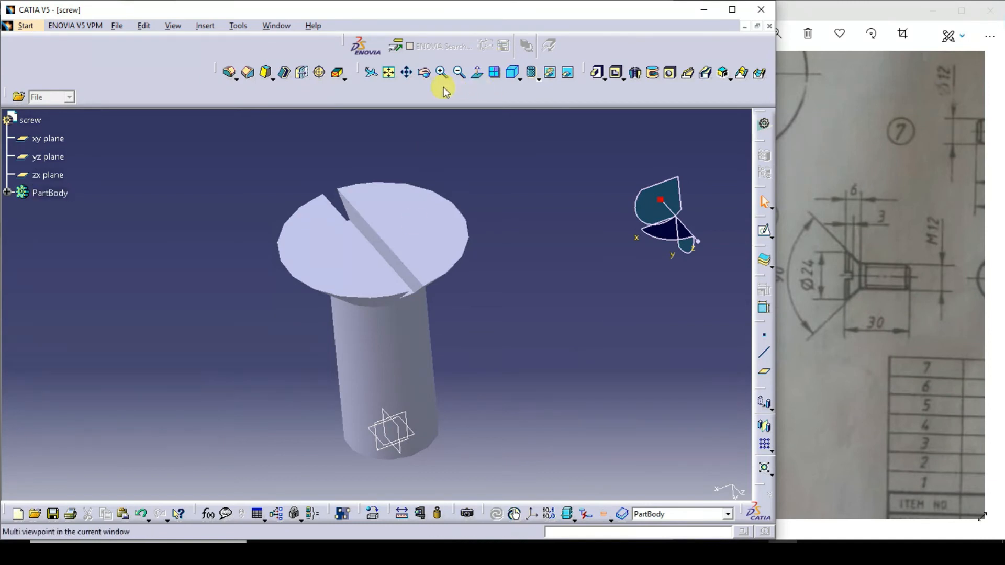
{"action": "left_click", "coordinate": [424, 73]}
{"action": "left_click_drag", "start_coordinate": [503, 377], "coordinate": [365, 267]}
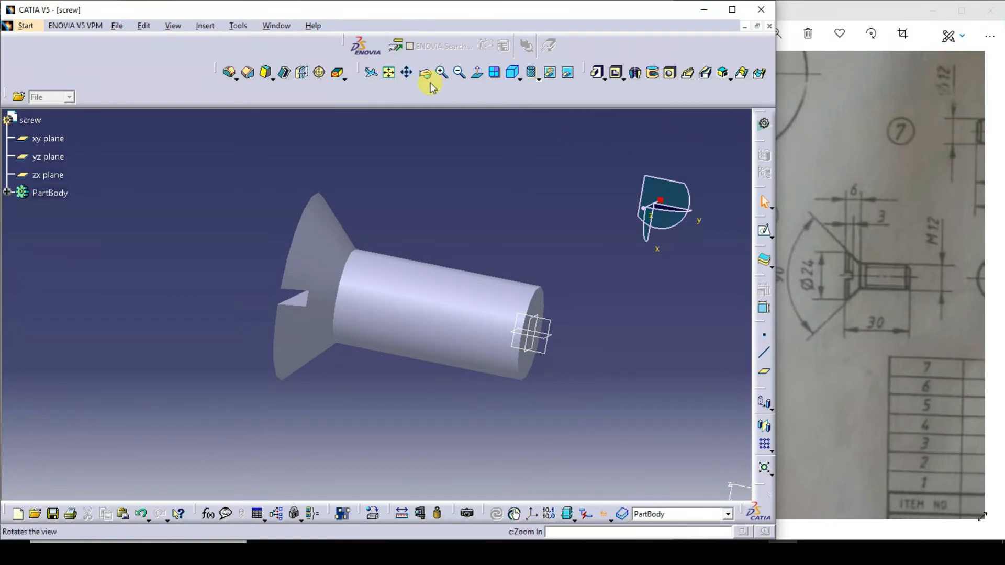
{"action": "left_click", "coordinate": [321, 73]}
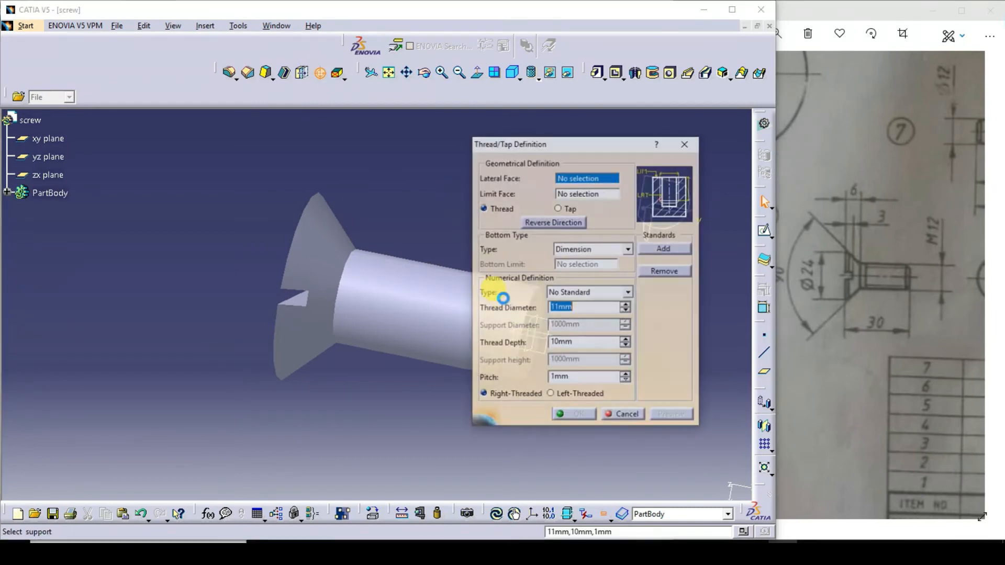
{"action": "left_click_drag", "start_coordinate": [559, 141], "coordinate": [680, 149]}
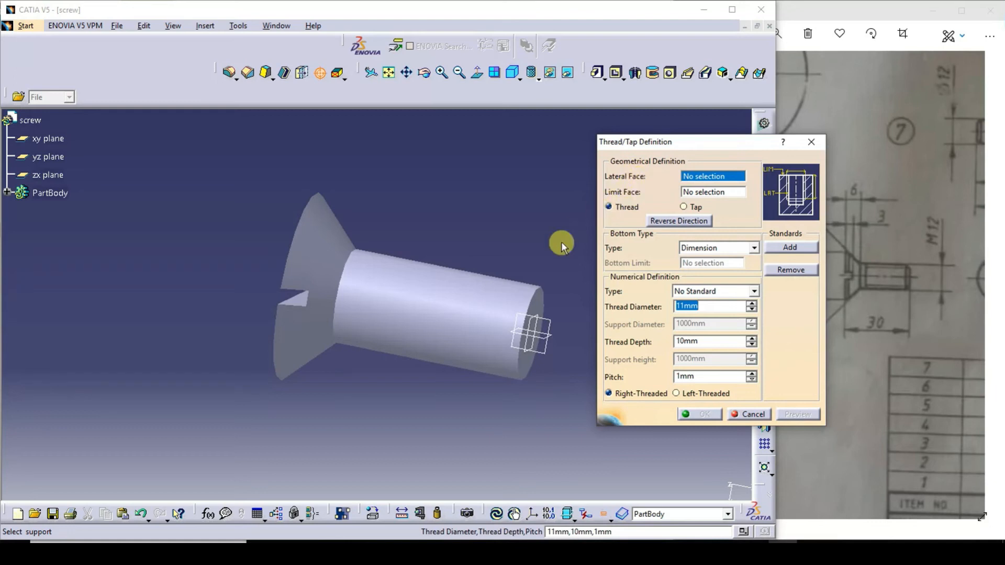
{"action": "left_click", "coordinate": [496, 294]}
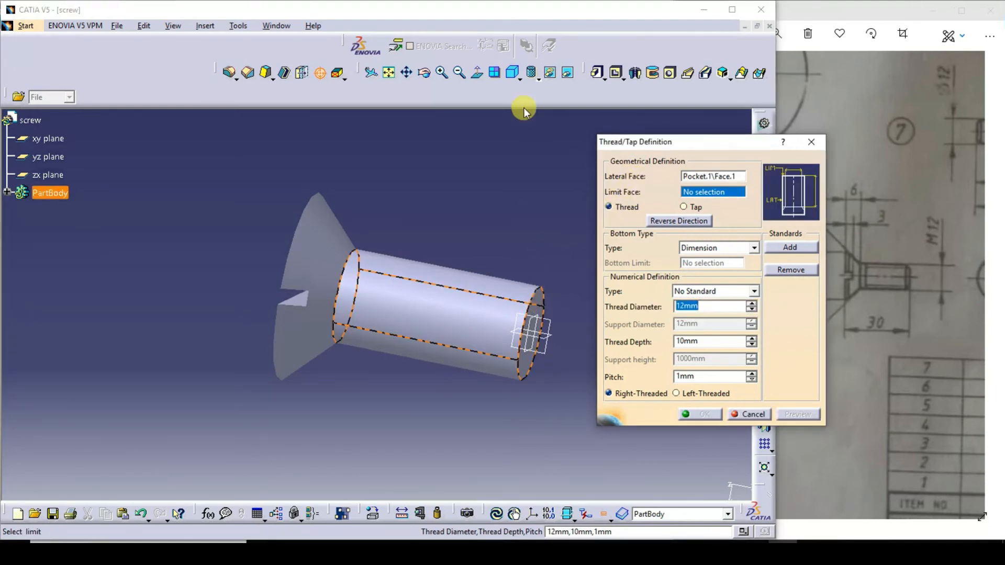
{"action": "left_click", "coordinate": [424, 72]}
{"action": "left_click_drag", "start_coordinate": [535, 230], "coordinate": [388, 193]}
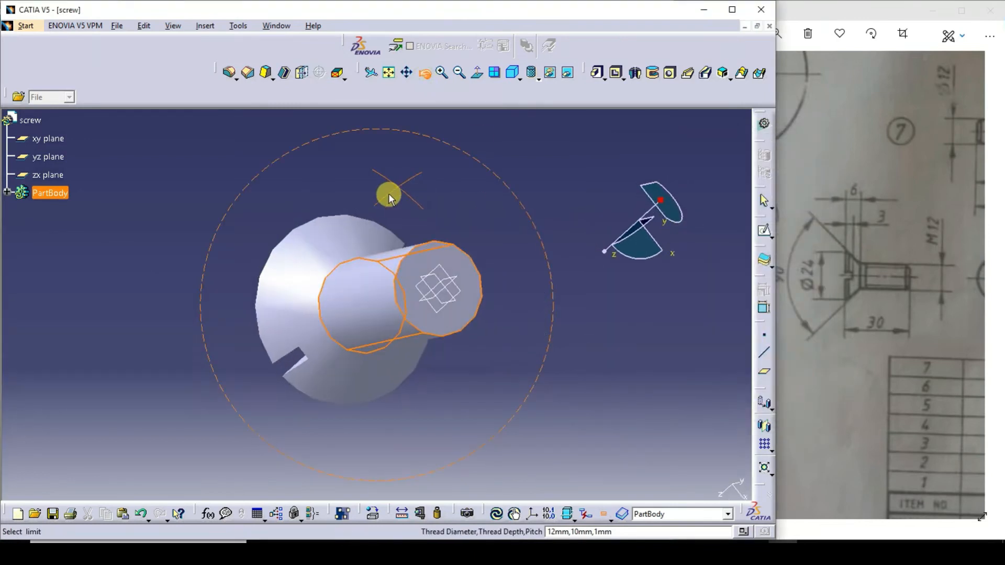
{"action": "left_click", "coordinate": [462, 269]}
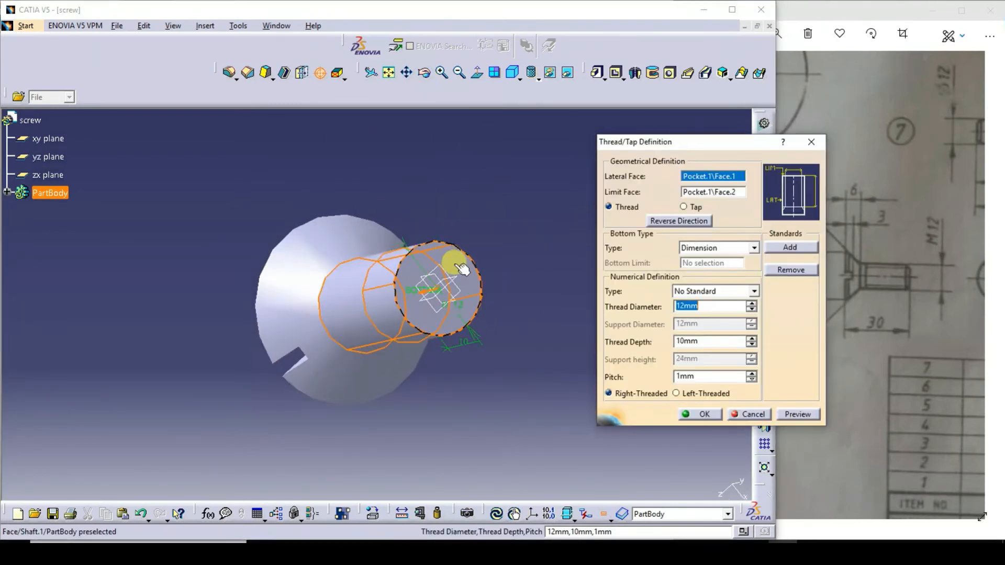
Check the thread's bottom type options and keep Dimension.
{"action": "left_click", "coordinate": [425, 72]}
{"action": "left_click_drag", "start_coordinate": [433, 224], "coordinate": [508, 225]}
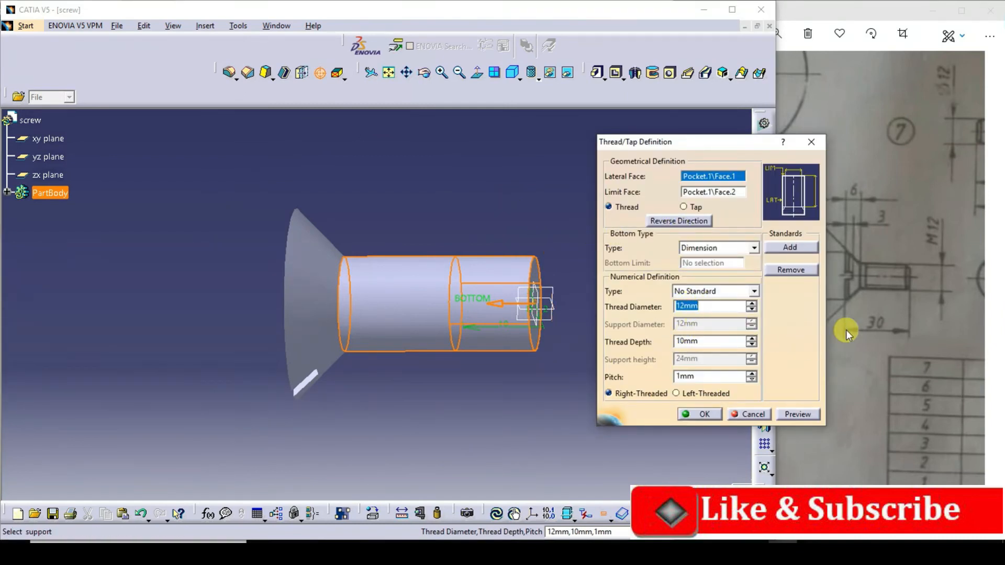
{"action": "left_click", "coordinate": [723, 250]}
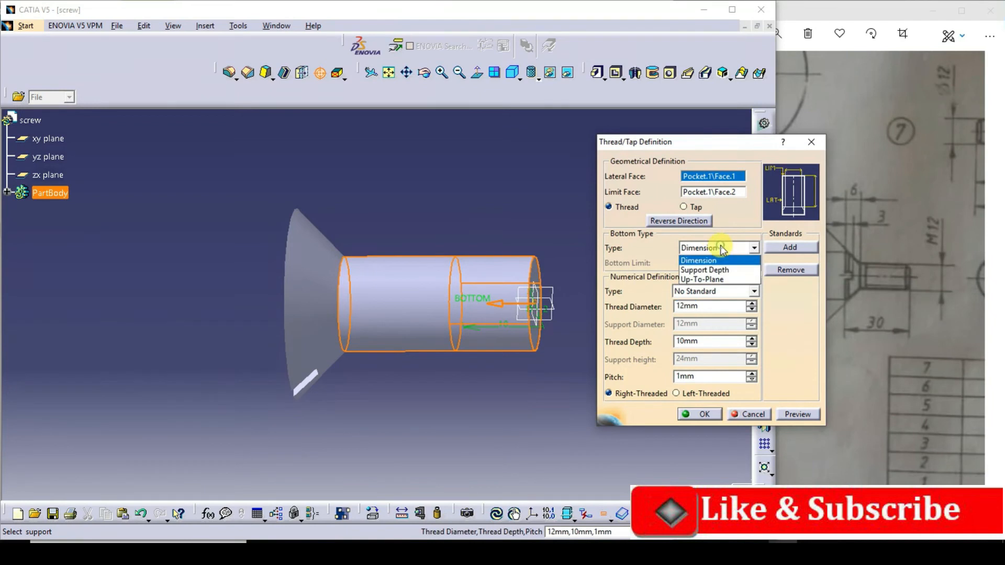
{"action": "left_click", "coordinate": [722, 250]}
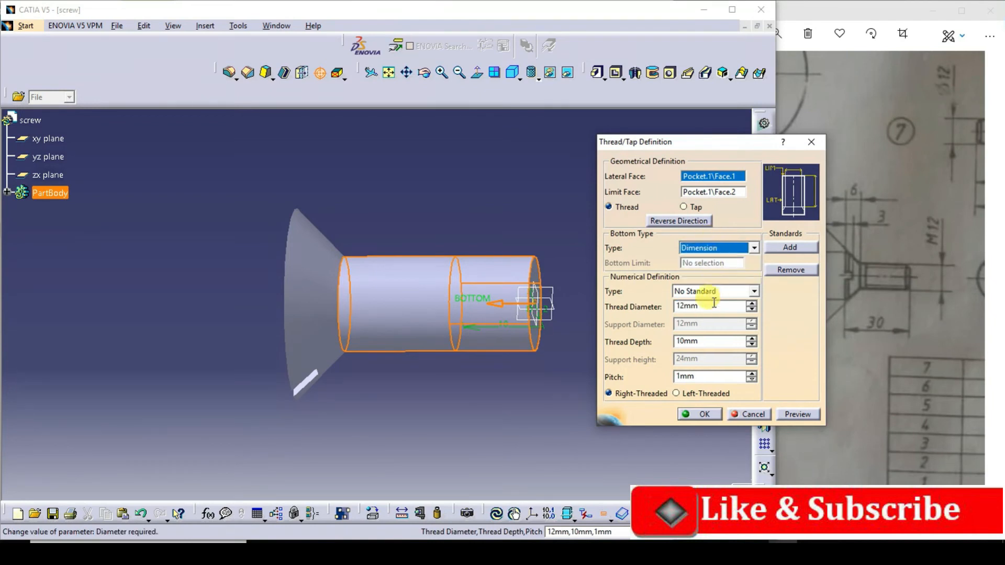
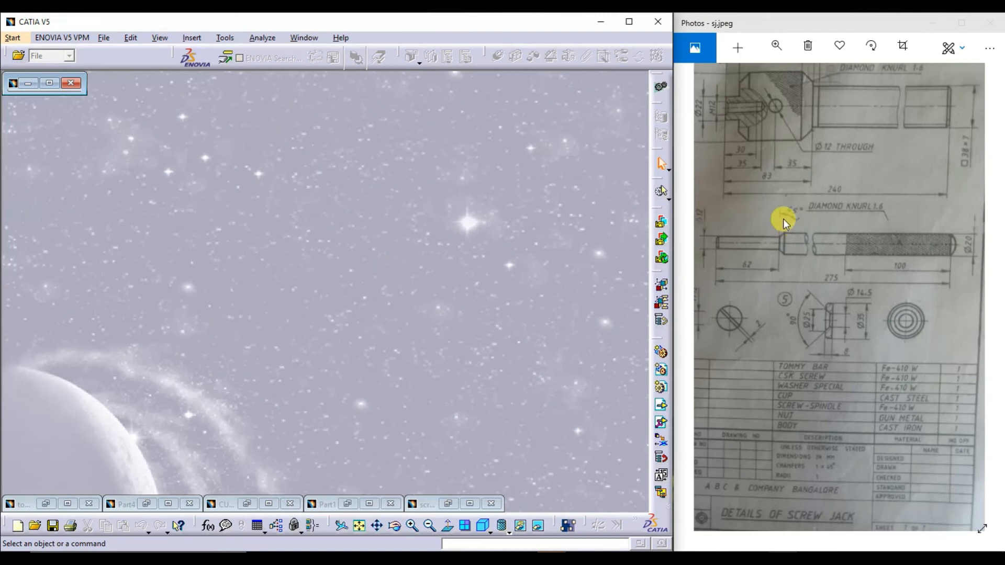
Create a new part named tommy bar with hybrid design enabled, and maximize its window.
{"action": "left_click", "coordinate": [12, 38]}
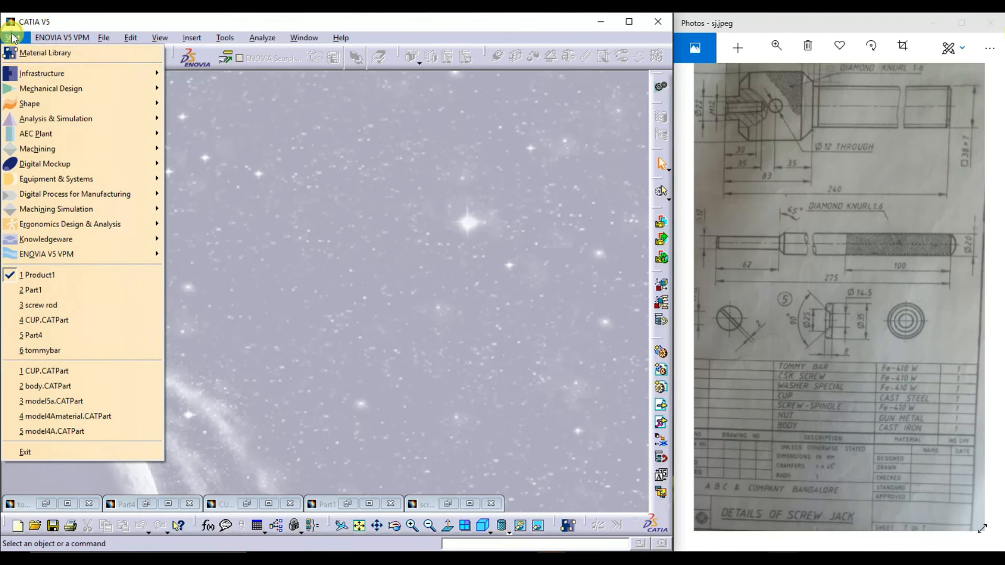
{"action": "mouse_move", "coordinate": [84, 88]}
{"action": "left_click", "coordinate": [180, 88]}
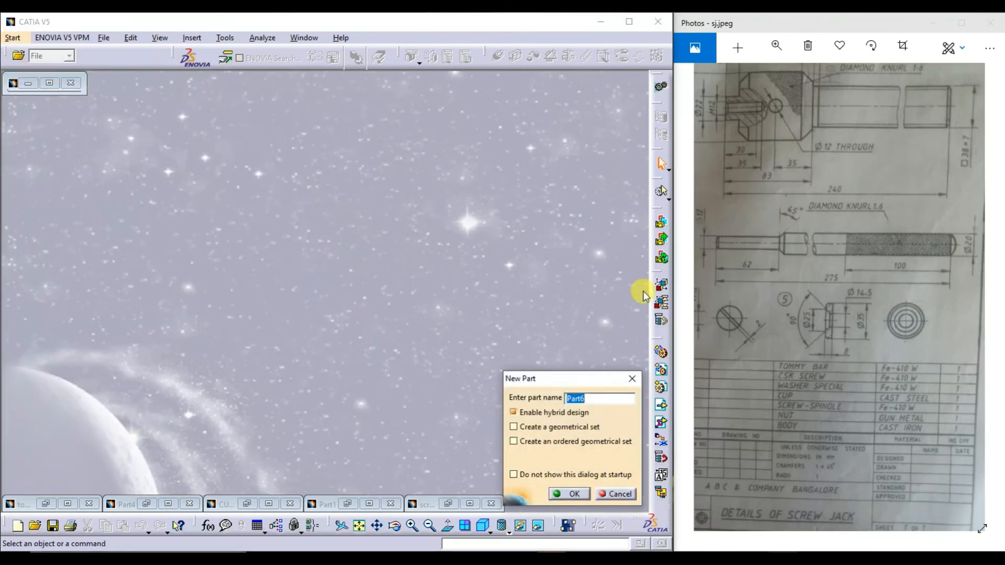
{"action": "type", "text": "tommy b"}
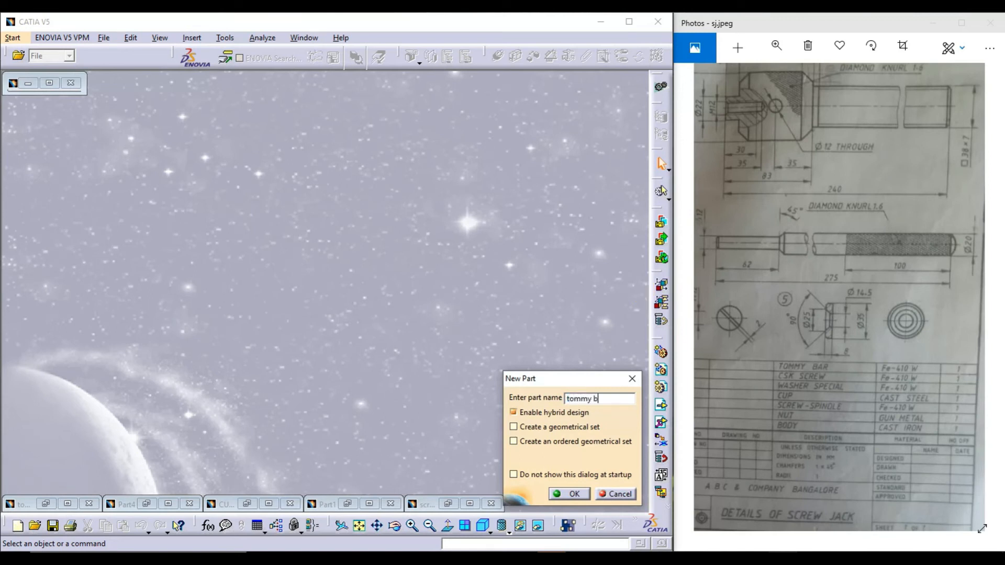
{"action": "type", "text": "ar"}
{"action": "key", "text": "Return"}
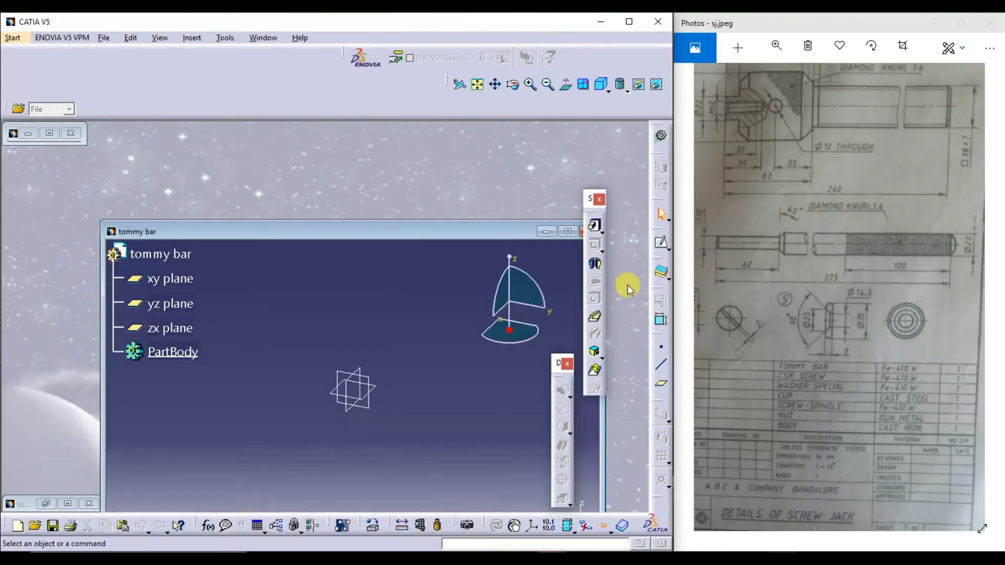
{"action": "double_click", "coordinate": [361, 230]}
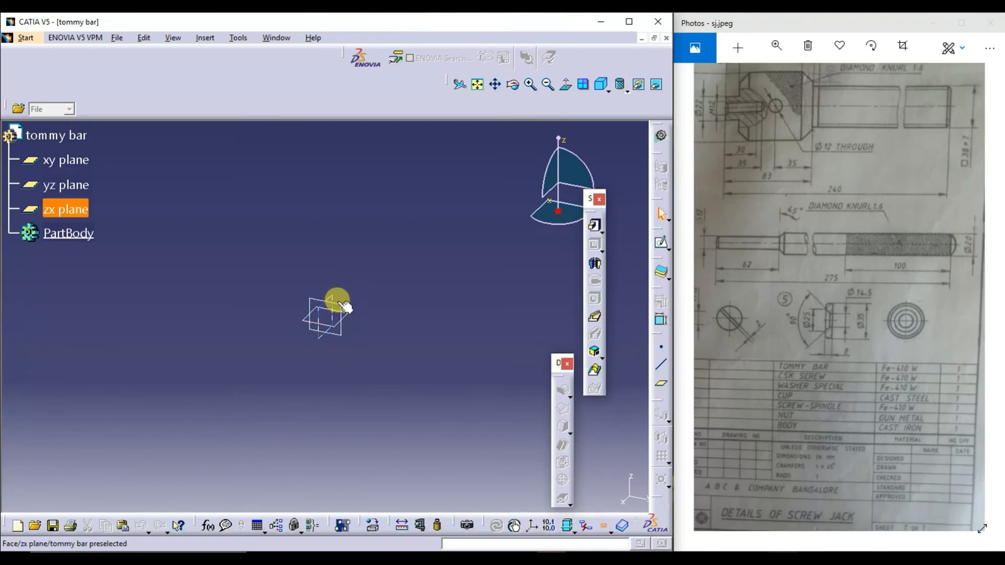
Open a sketch on the yz plane of the tommy bar part.
{"action": "left_click", "coordinate": [343, 307]}
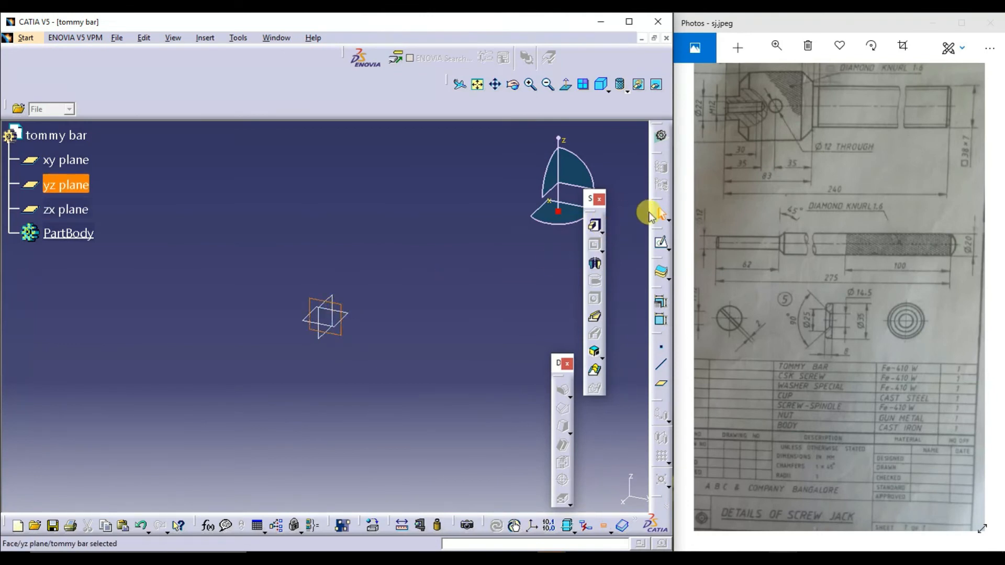
{"action": "left_click", "coordinate": [660, 241]}
{"action": "left_click", "coordinate": [662, 291]}
{"action": "left_click", "coordinate": [377, 525]}
{"action": "left_click_drag", "start_coordinate": [325, 316], "coordinate": [108, 367]}
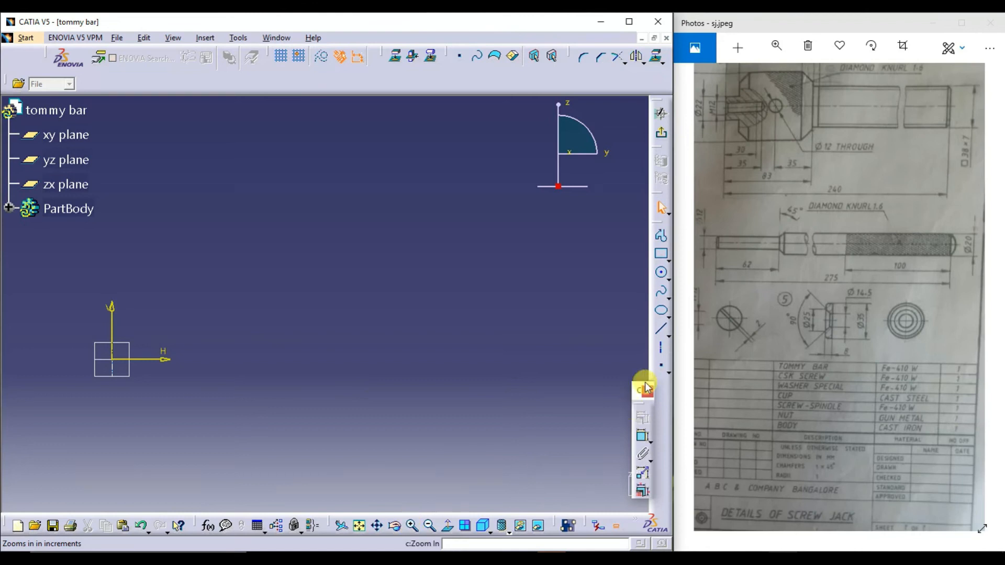
Sketch a closed stepped half-profile from the origin along the horizontal axis, about 272 mm long and 37 mm high, with a sloped transition.
{"action": "left_click", "coordinate": [661, 237]}
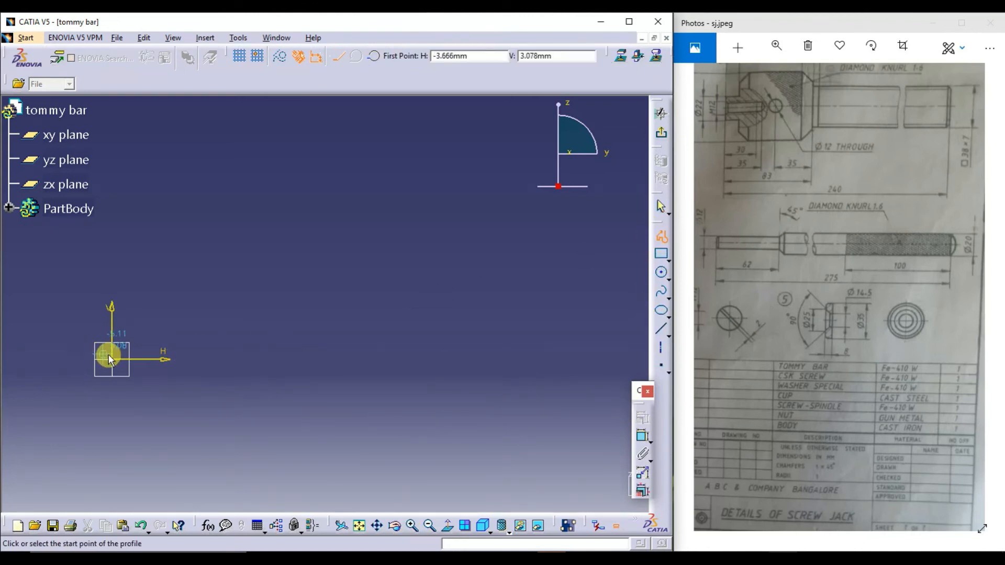
{"action": "left_click", "coordinate": [111, 318]}
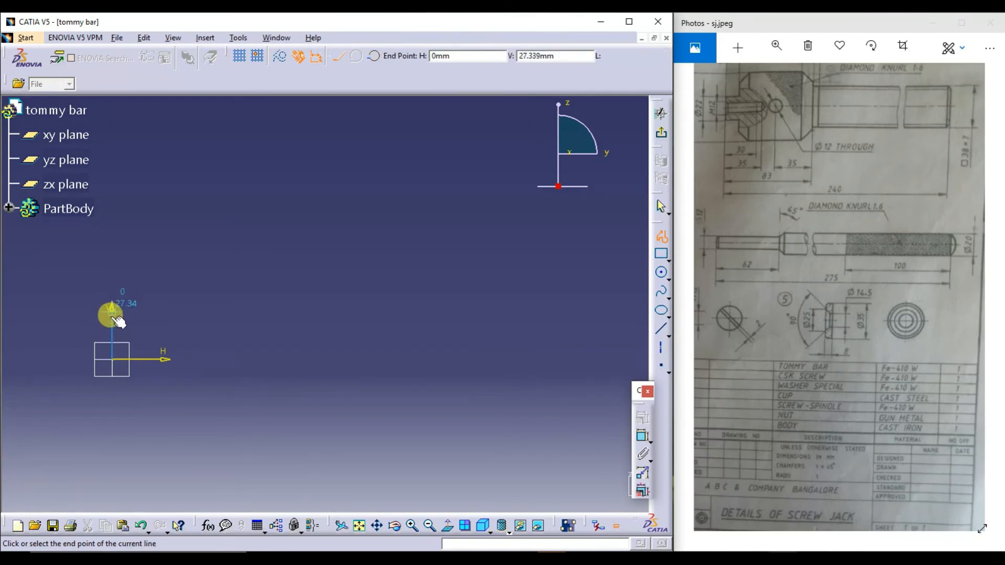
{"action": "left_click", "coordinate": [351, 318]}
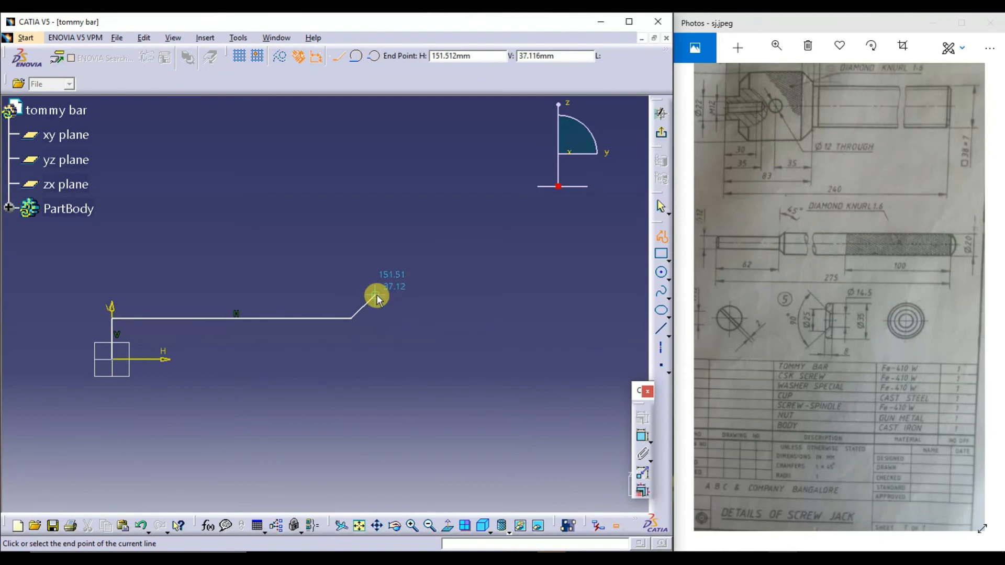
{"action": "left_click", "coordinate": [384, 297]}
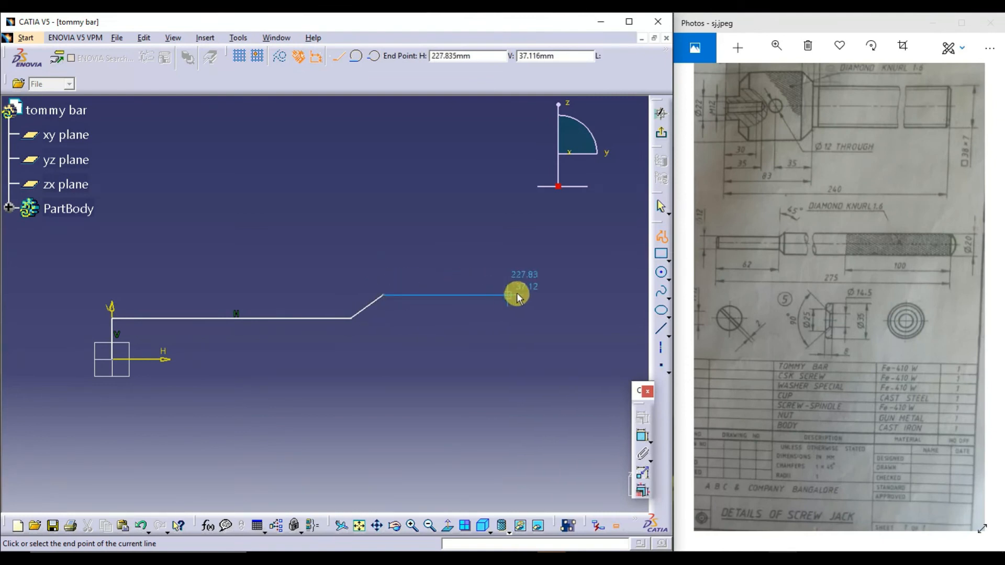
{"action": "left_click", "coordinate": [584, 297]}
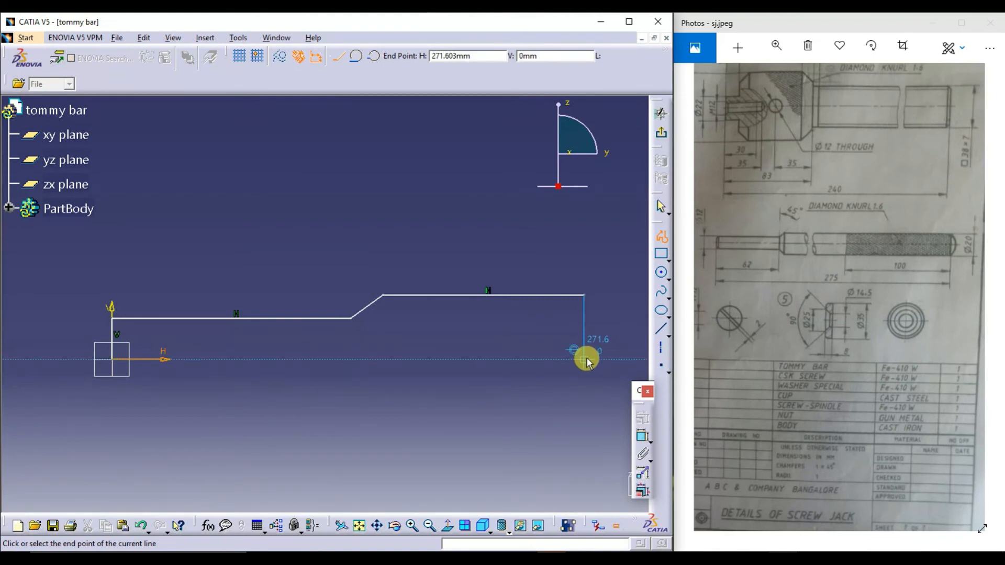
{"action": "left_click", "coordinate": [585, 359]}
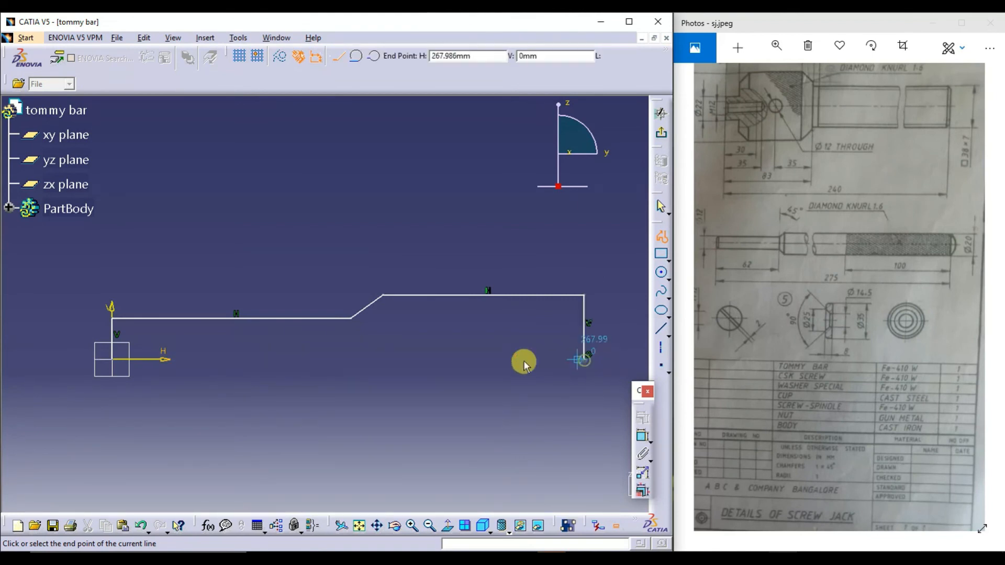
{"action": "left_click", "coordinate": [112, 359]}
{"action": "left_click", "coordinate": [269, 420]}
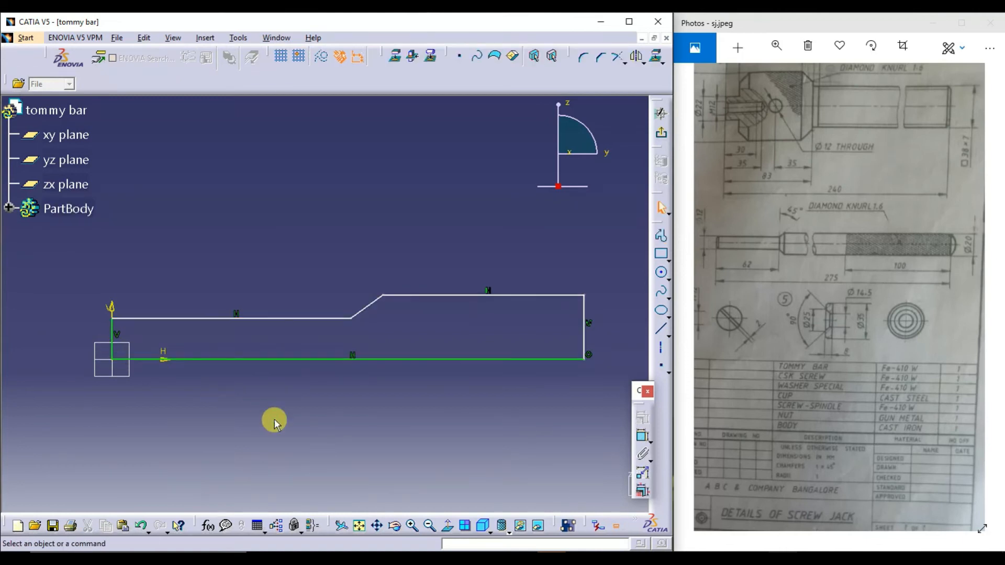
Dimension the profile's full-length base line along the horizontal axis and set it to 275 mm.
{"action": "left_click", "coordinate": [643, 436]}
{"action": "left_click", "coordinate": [237, 359]}
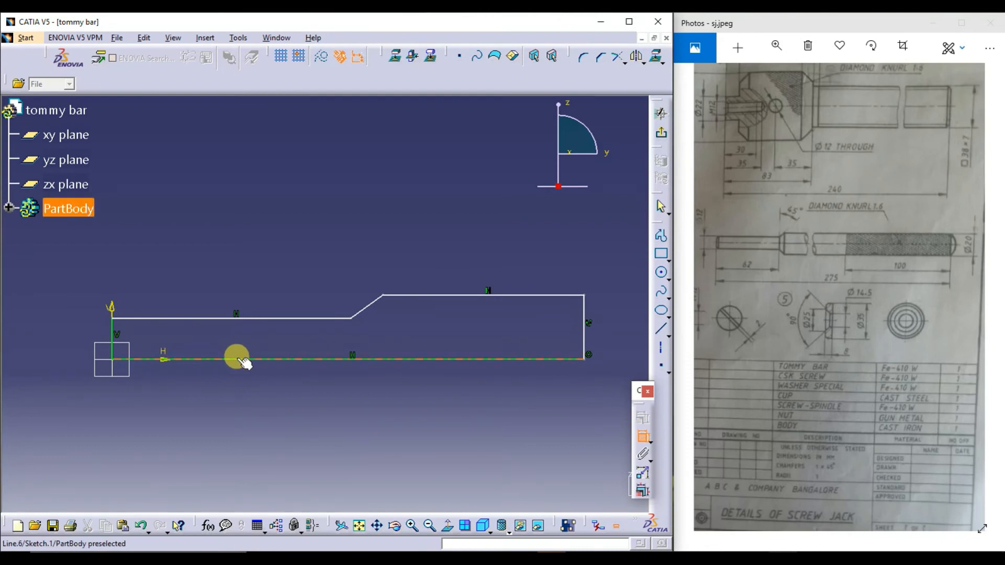
{"action": "left_click", "coordinate": [343, 434]}
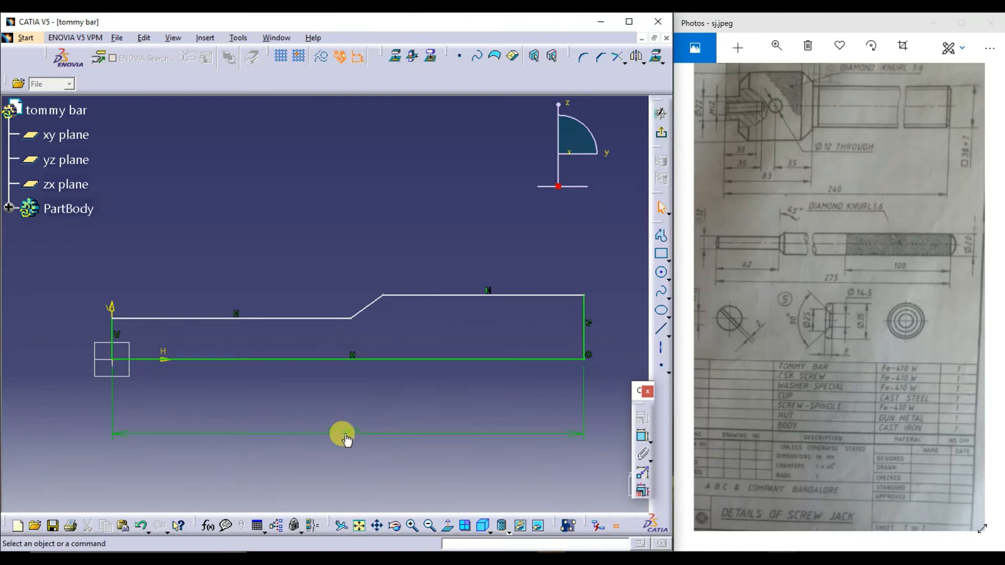
{"action": "double_click", "coordinate": [340, 431]}
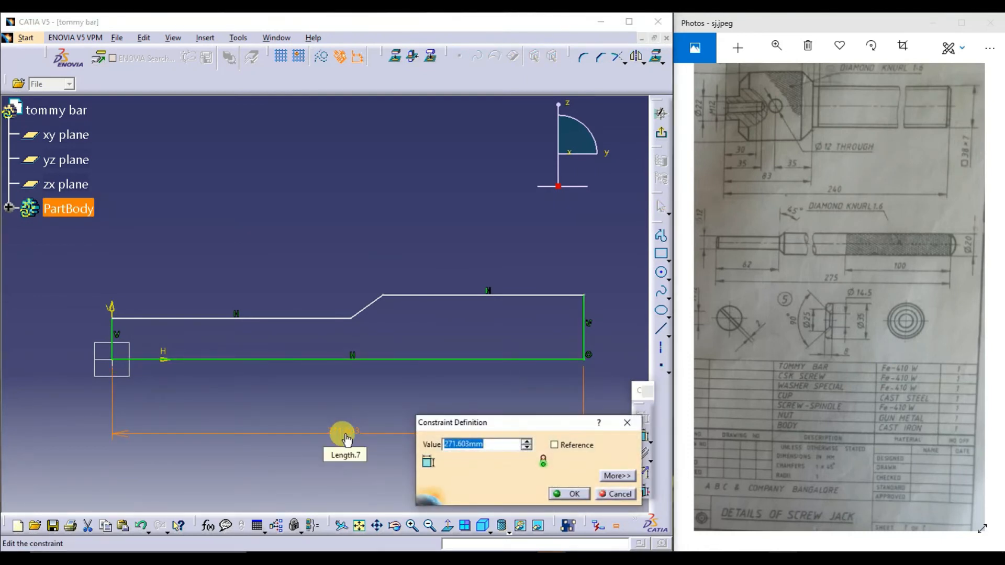
{"action": "type", "text": "27"}
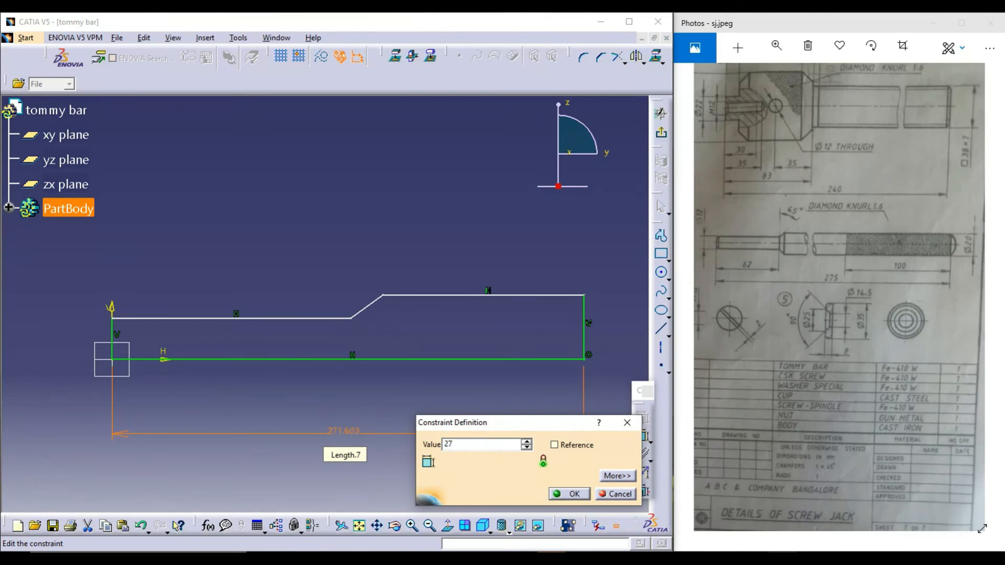
{"action": "left_click", "coordinate": [337, 421]}
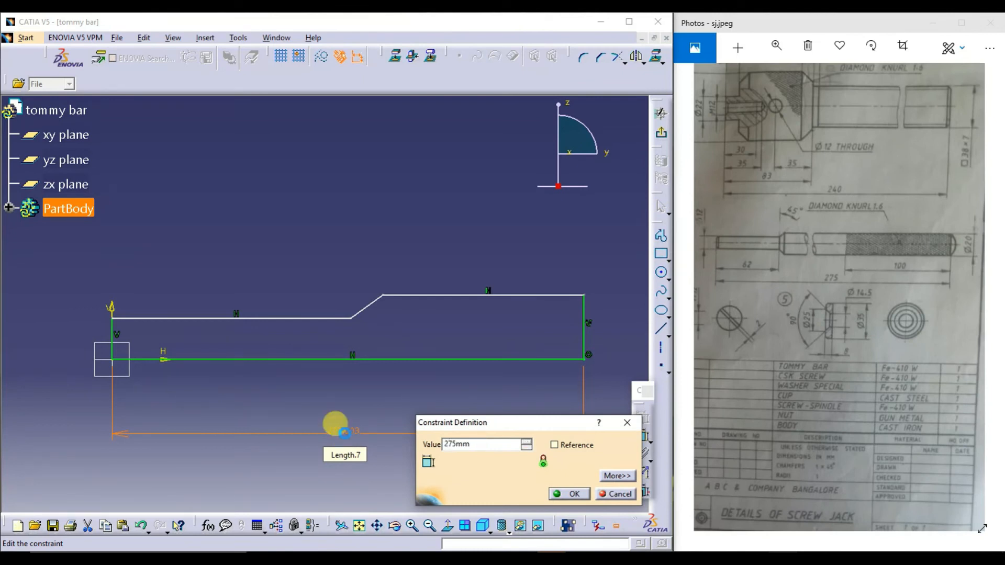
{"action": "left_click", "coordinate": [345, 399]}
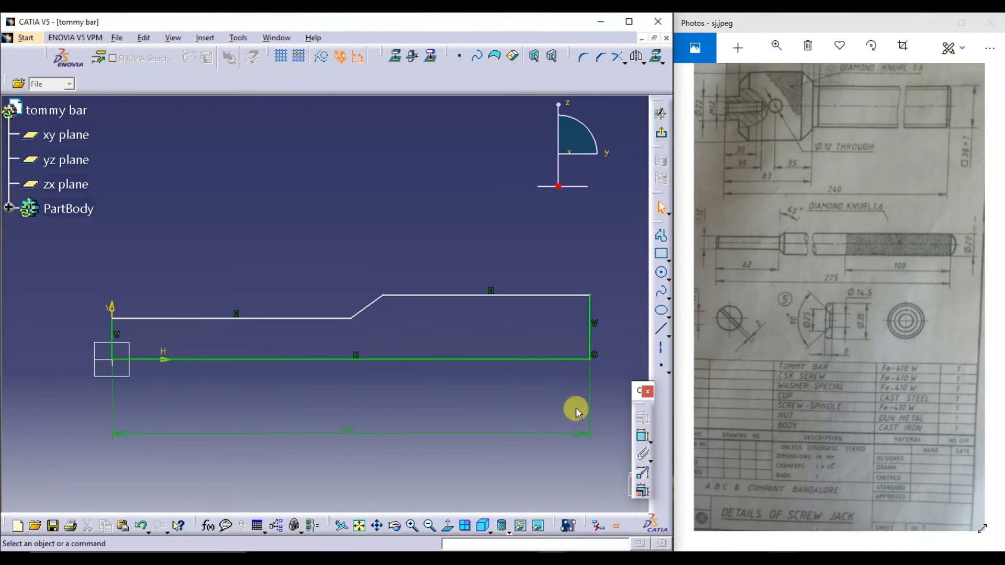
Dimension the upper line of the narrow section and set its length to 62 mm.
{"action": "left_click", "coordinate": [642, 441]}
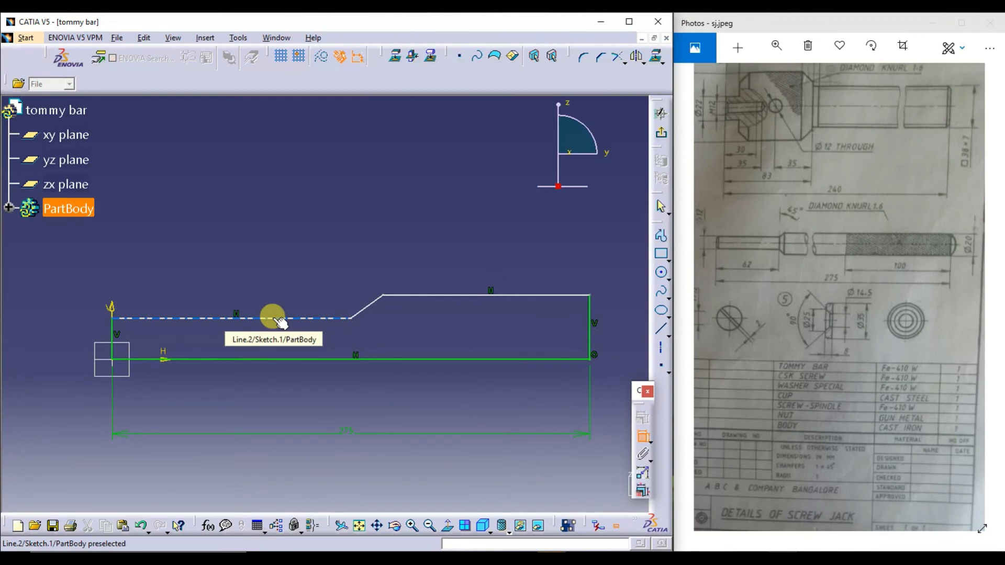
{"action": "left_click", "coordinate": [273, 318]}
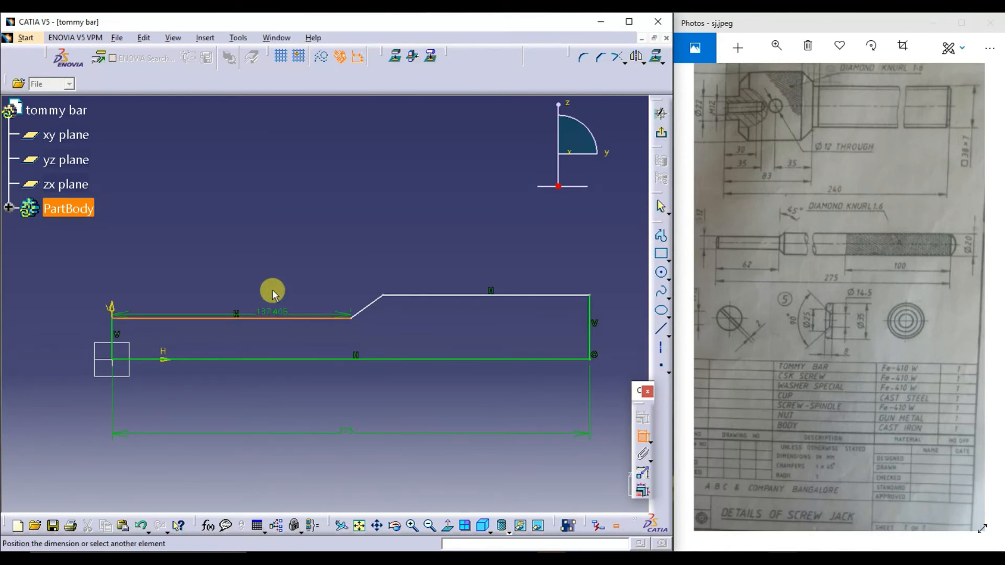
{"action": "left_click", "coordinate": [238, 244]}
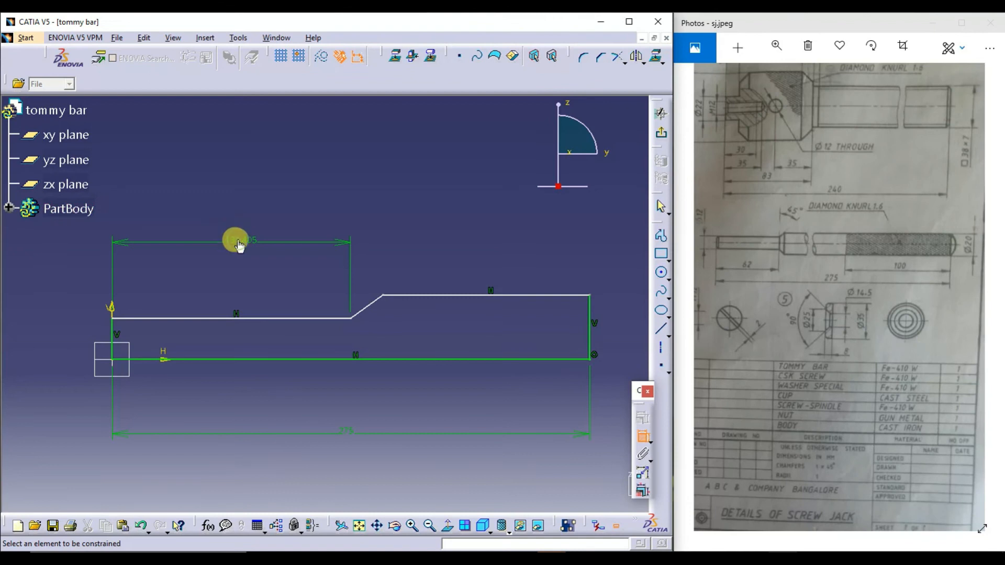
{"action": "double_click", "coordinate": [238, 244]}
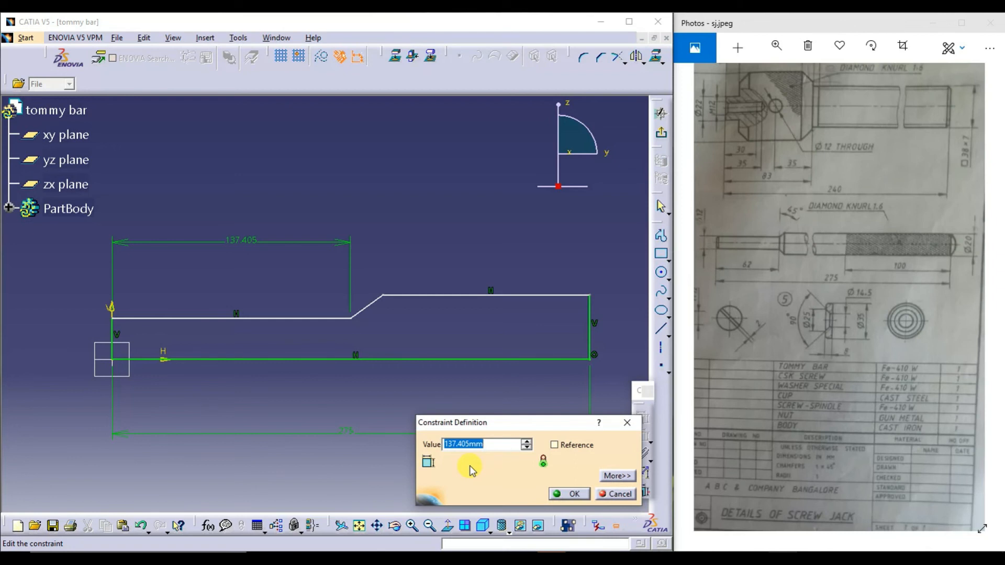
{"action": "type", "text": "62"}
{"action": "key", "text": "Return"}
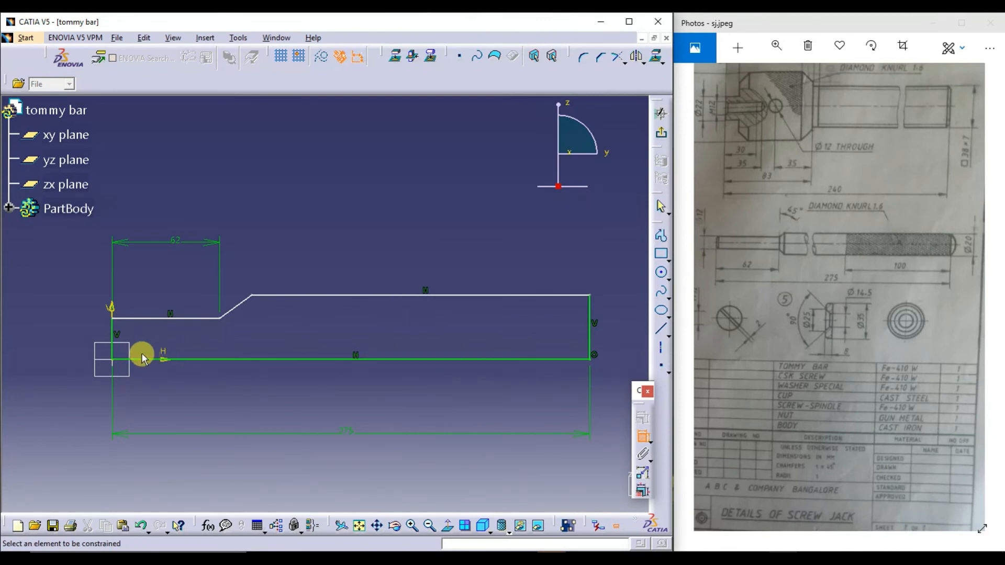
Dimension the vertical line at the narrow end and set its height to half of 12 mm.
{"action": "left_click", "coordinate": [112, 337]}
{"action": "key", "text": "Escape"}
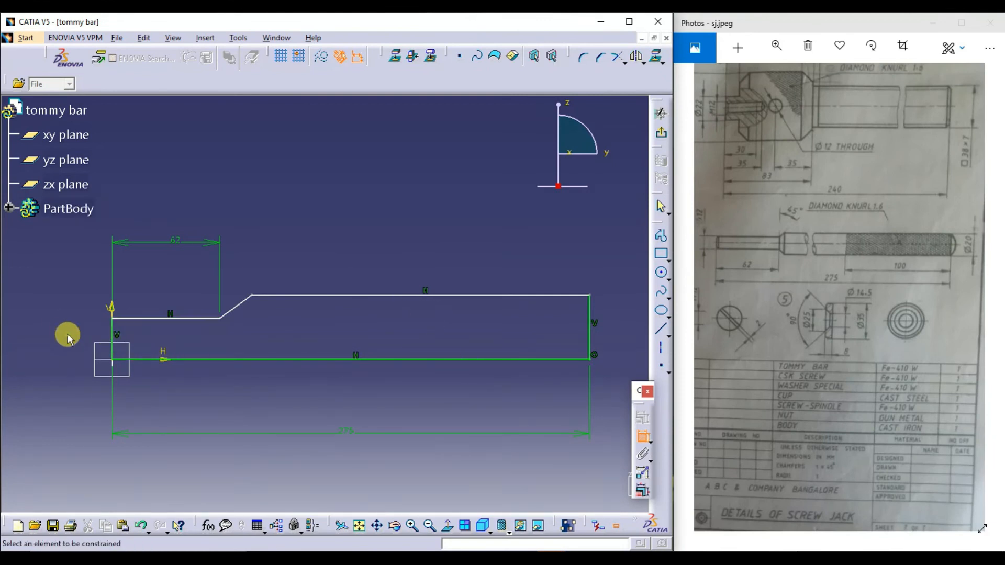
{"action": "left_click", "coordinate": [112, 336]}
{"action": "left_click", "coordinate": [81, 341]}
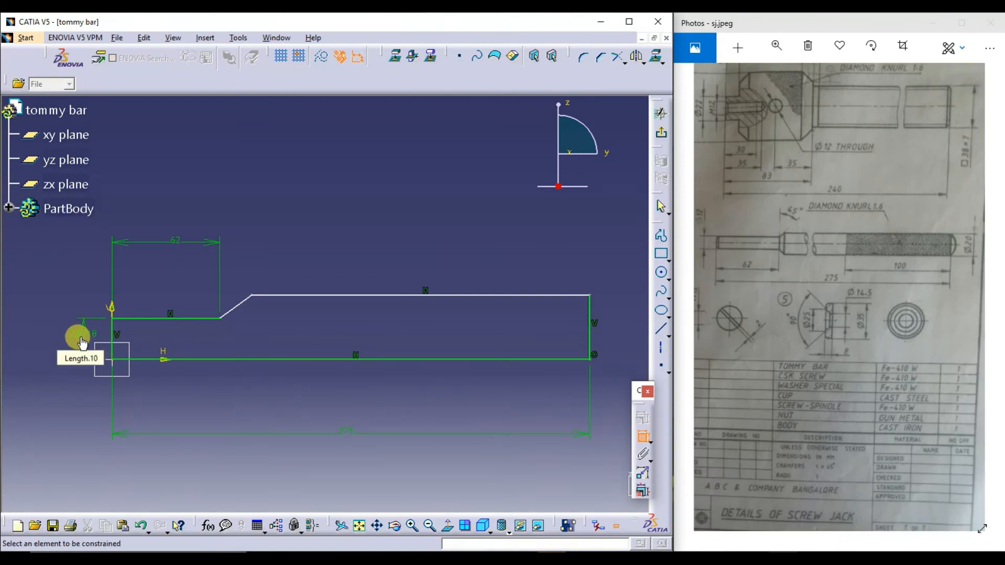
{"action": "double_click", "coordinate": [82, 343]}
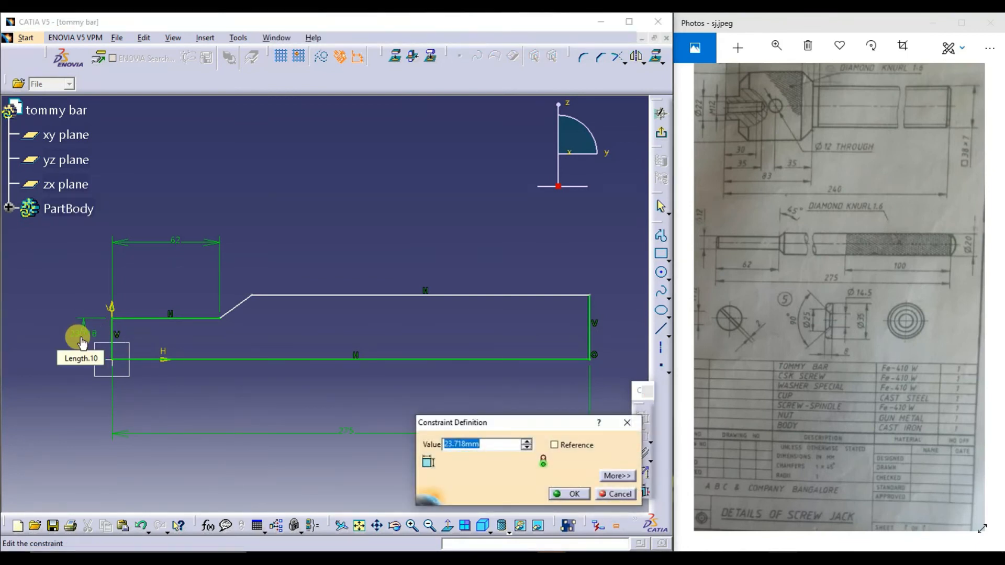
{"action": "type", "text": "12"}
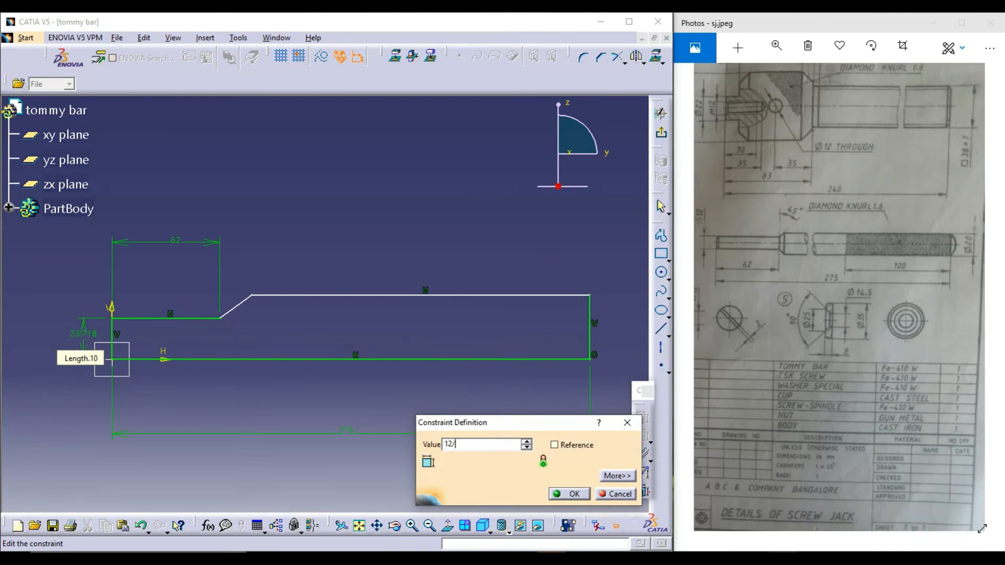
{"action": "key", "text": "Return"}
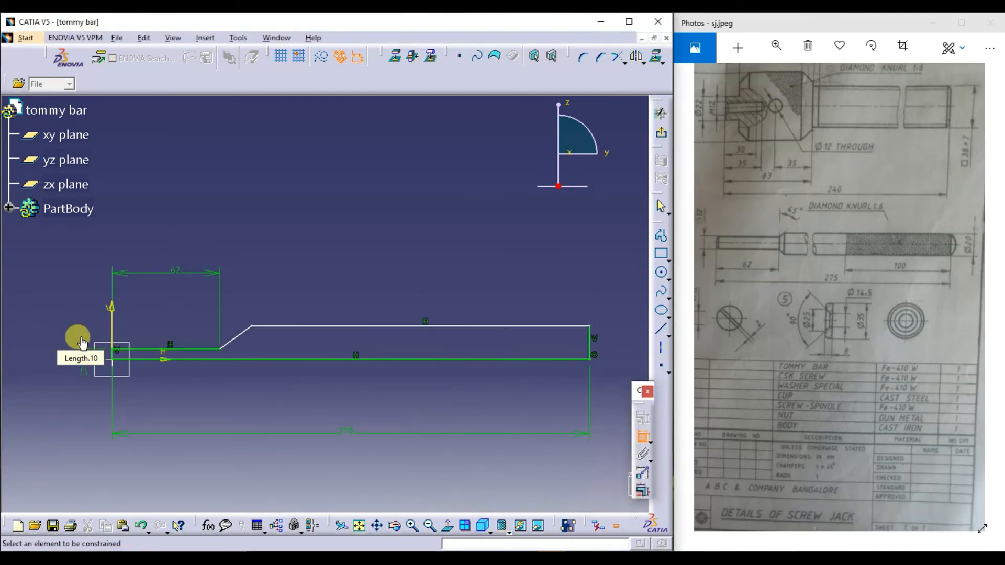
Dimension the vertical line at the thick end and set its height to 10 mm.
{"action": "left_click", "coordinate": [589, 344]}
{"action": "left_click", "coordinate": [616, 343]}
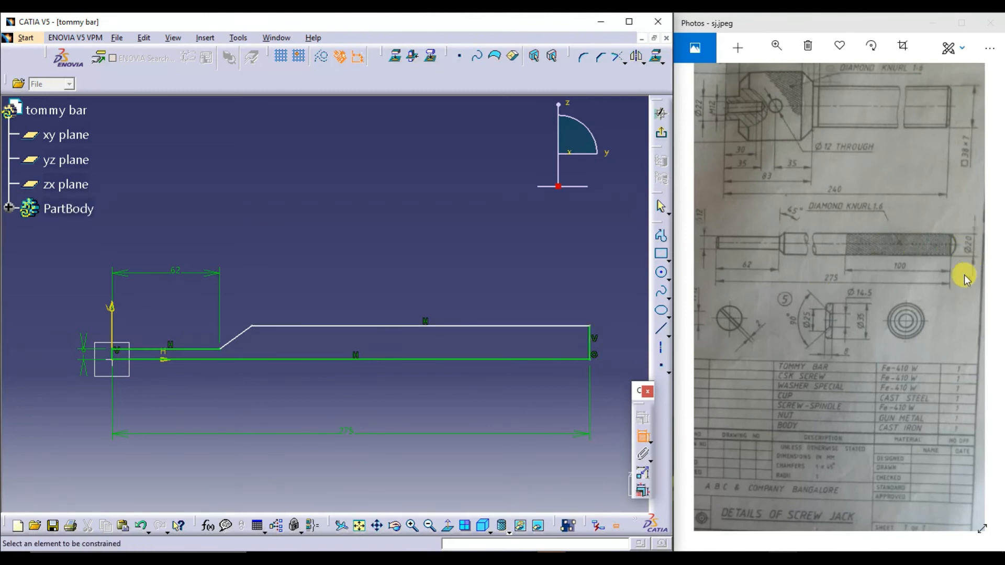
{"action": "left_click", "coordinate": [589, 342]}
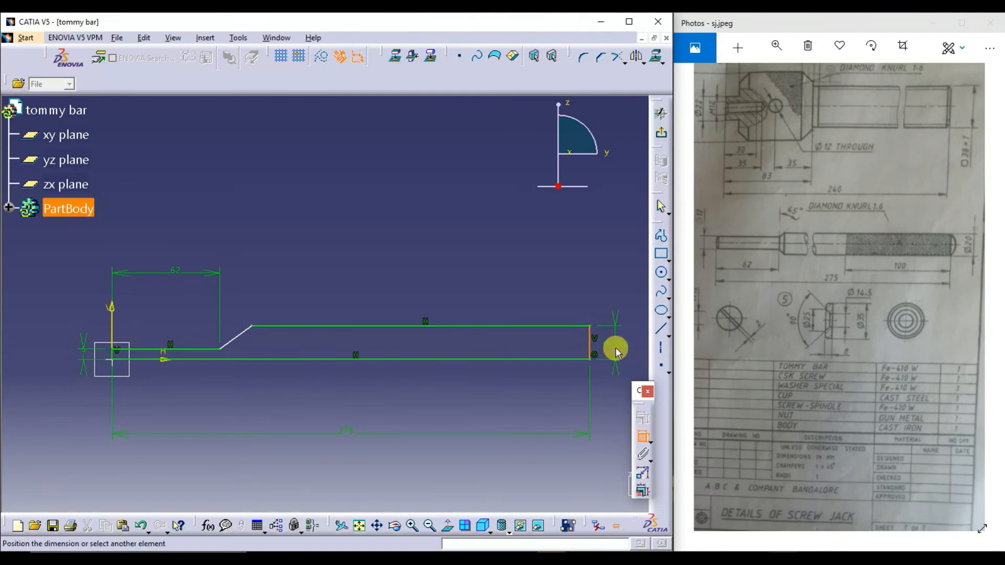
{"action": "left_click", "coordinate": [611, 344]}
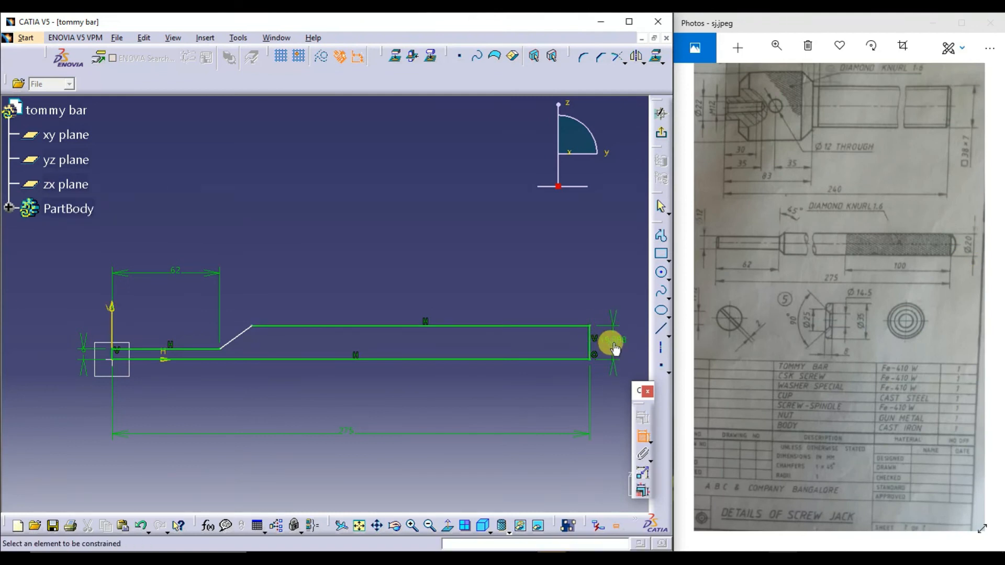
{"action": "double_click", "coordinate": [614, 347]}
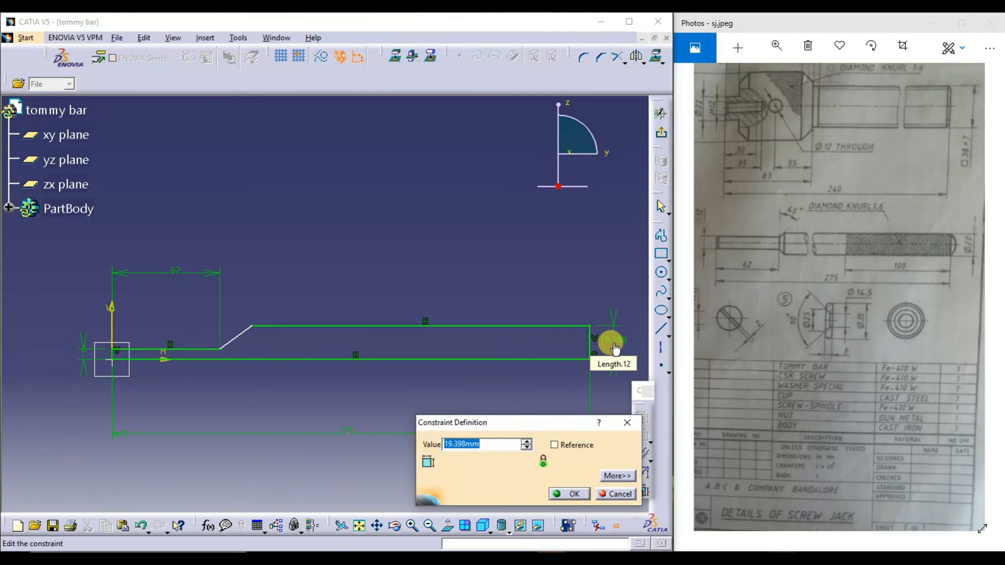
{"action": "type", "text": "10"}
{"action": "key", "text": "Return"}
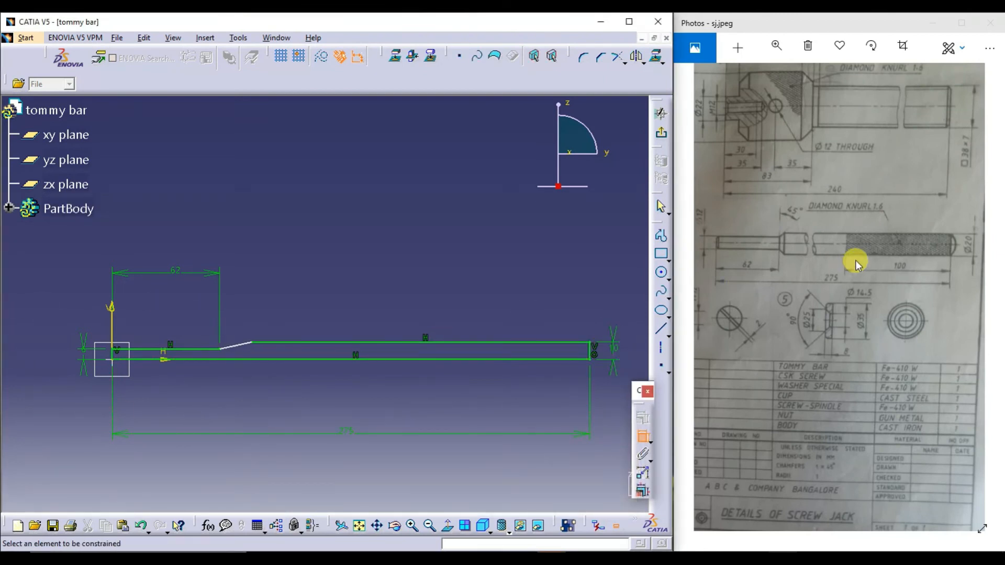
Examine the angle of the sloped transition on the tommy bar in the reference drawing.
{"action": "scroll", "coordinate": [784, 242], "scroll_direction": "up", "scroll_amount": 3}
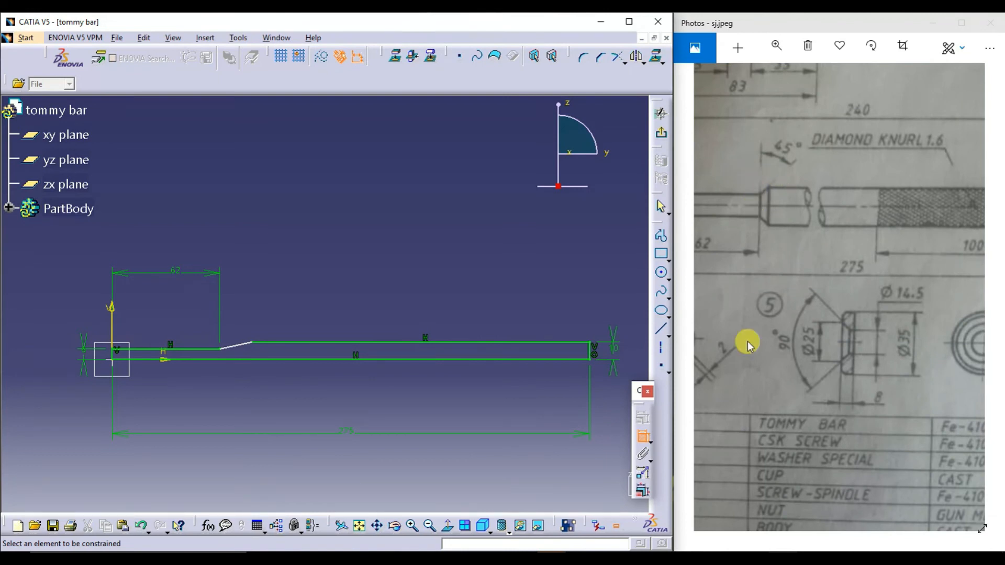
{"action": "mouse_move", "coordinate": [755, 559]}
{"action": "left_click", "coordinate": [763, 534]}
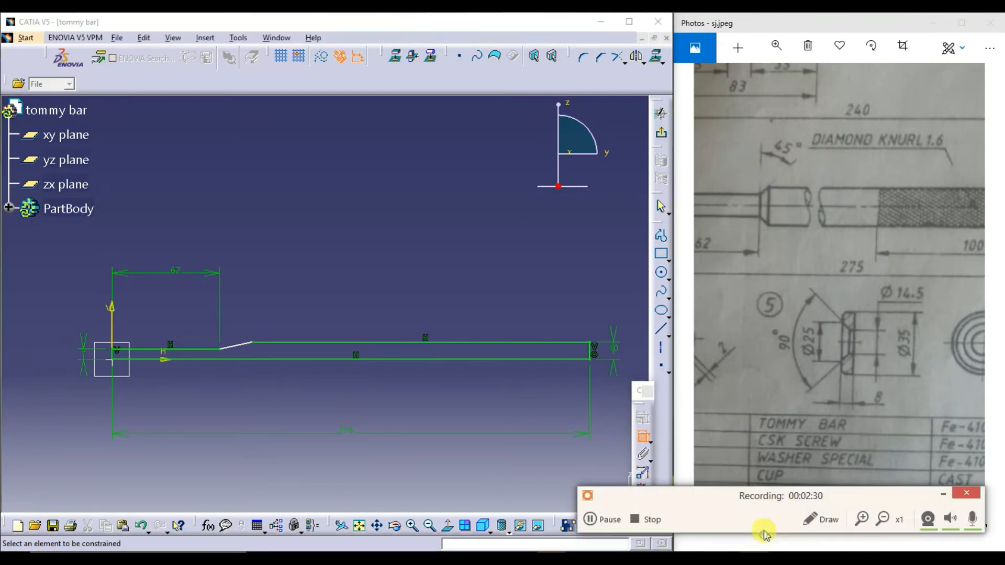
{"action": "left_click", "coordinate": [818, 518]}
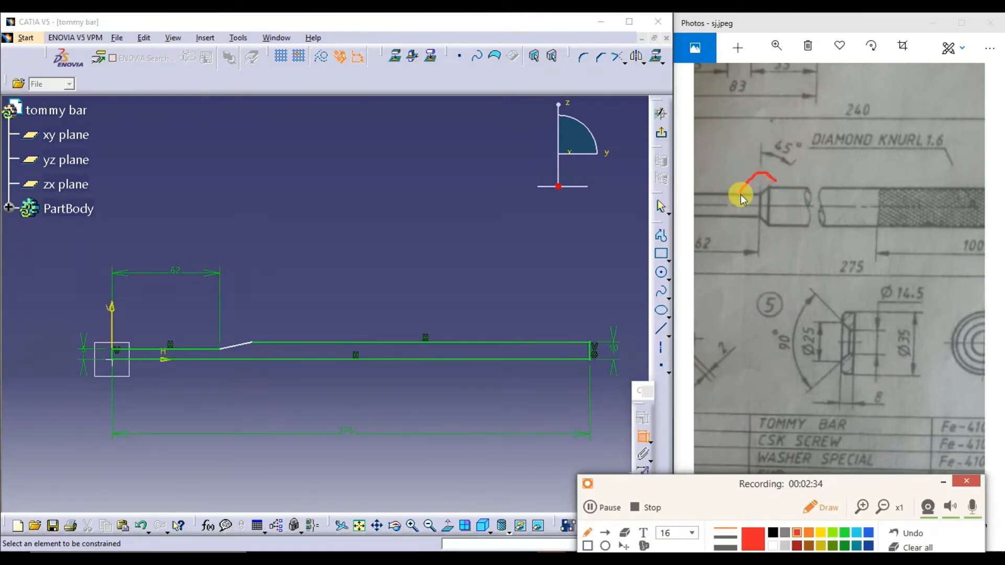
{"action": "mouse_move", "coordinate": [746, 166]}
{"action": "left_mouse_down"}
{"action": "mouse_move", "coordinate": [736, 178]}
{"action": "mouse_move", "coordinate": [780, 170]}
{"action": "left_mouse_up"}
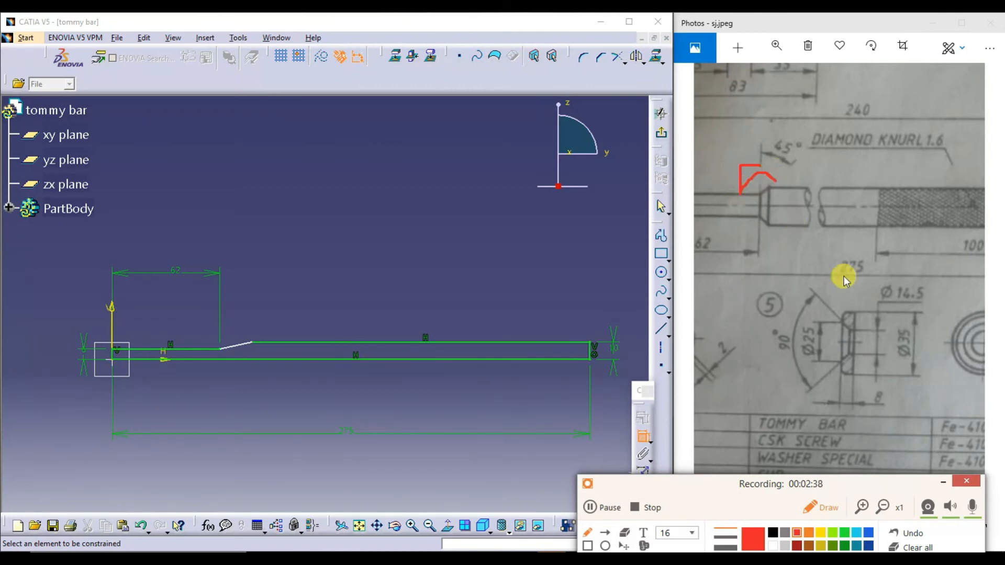
{"action": "left_click_drag", "start_coordinate": [823, 486], "coordinate": [827, 509]}
{"action": "left_click_drag", "start_coordinate": [741, 503], "coordinate": [728, 560]}
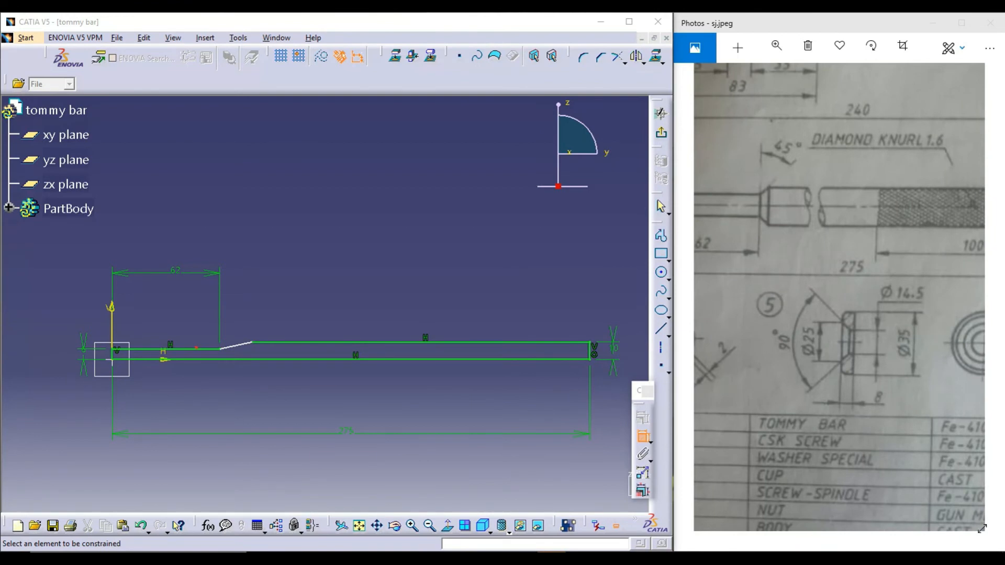
{"action": "mouse_move", "coordinate": [781, 488]}
{"action": "left_click", "coordinate": [208, 350]}
{"action": "left_click", "coordinate": [239, 346]}
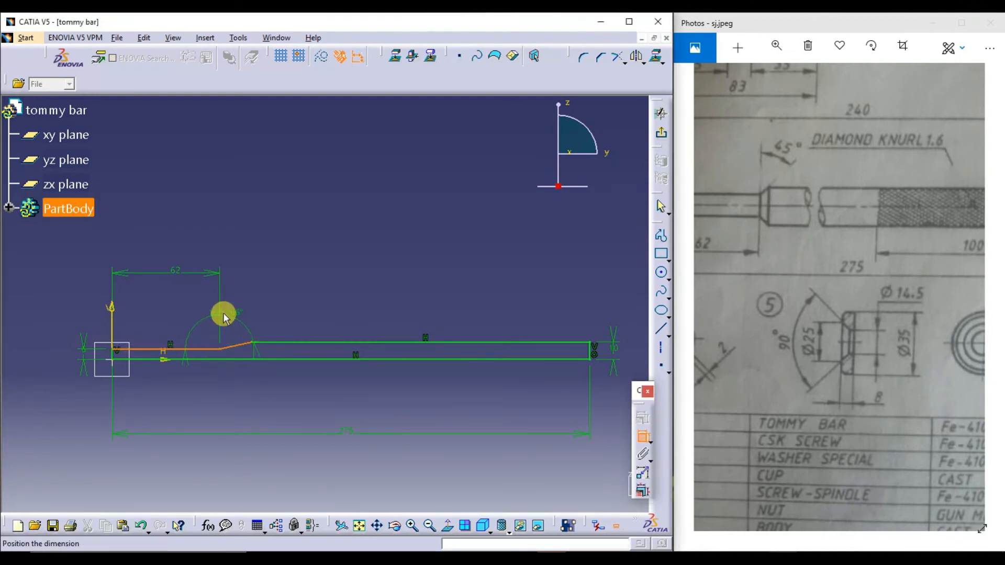
{"action": "key", "text": "Escape"}
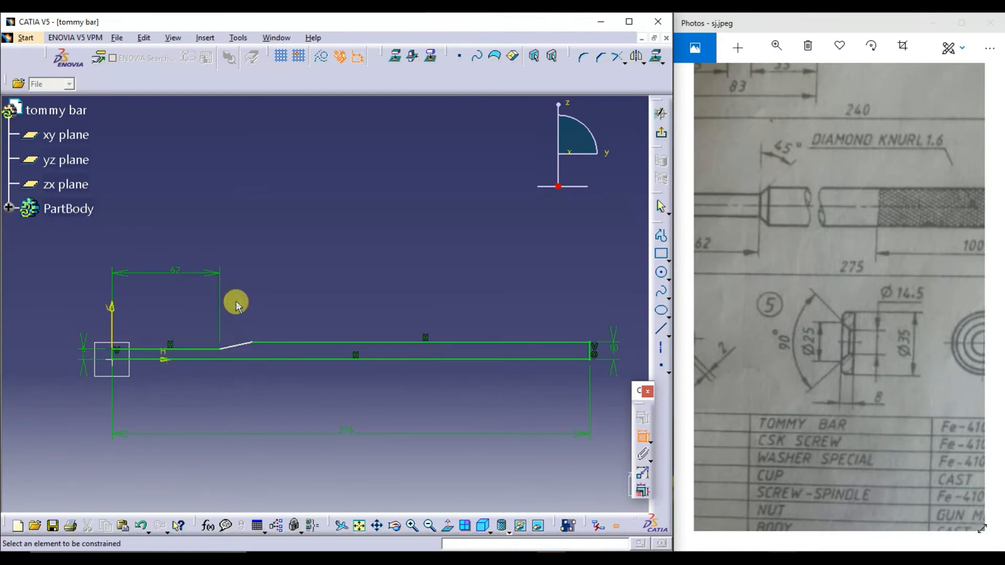
Dimension the angle between the narrow section's upper line and the sloped transition, and set it to 135 degrees.
{"action": "left_click", "coordinate": [211, 349]}
{"action": "left_click", "coordinate": [235, 346]}
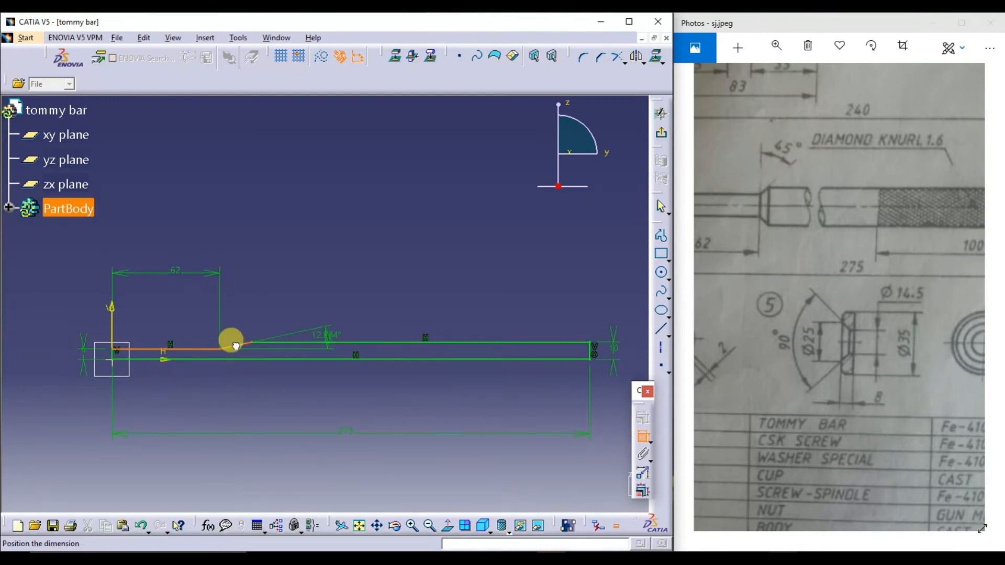
{"action": "left_click", "coordinate": [234, 319]}
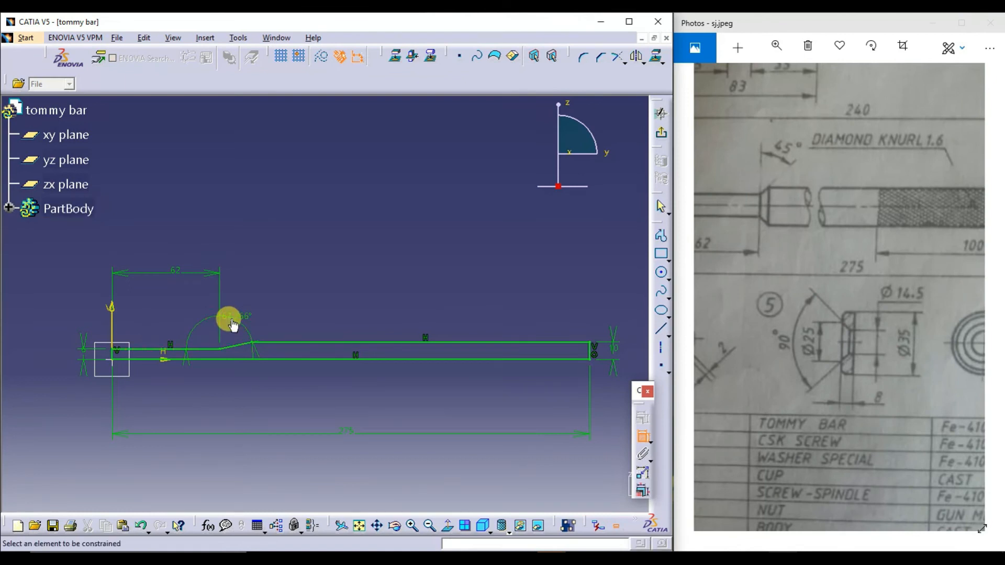
{"action": "double_click", "coordinate": [231, 318]}
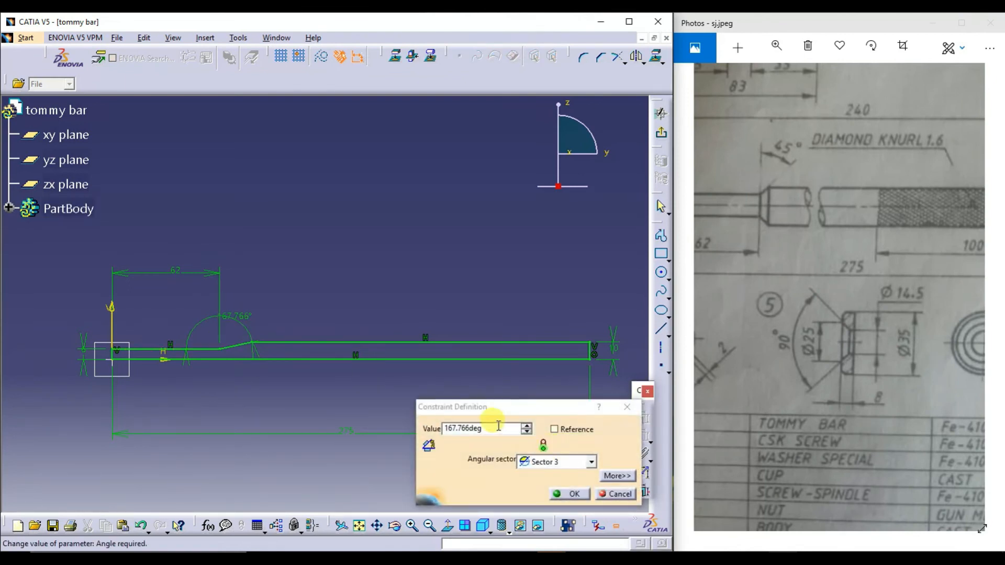
{"action": "type", "text": "13"}
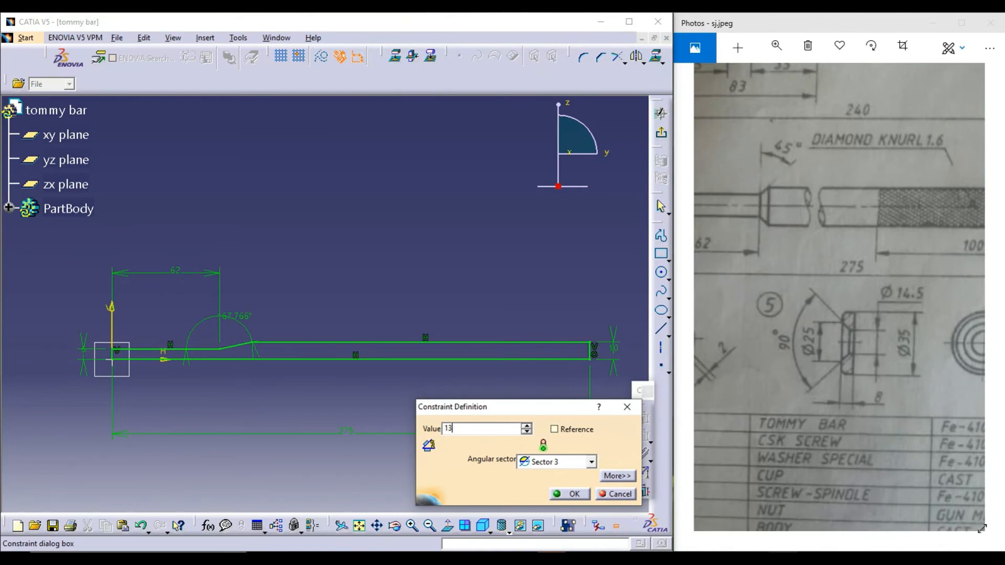
{"action": "type", "text": "5deg"}
{"action": "key", "text": "Return"}
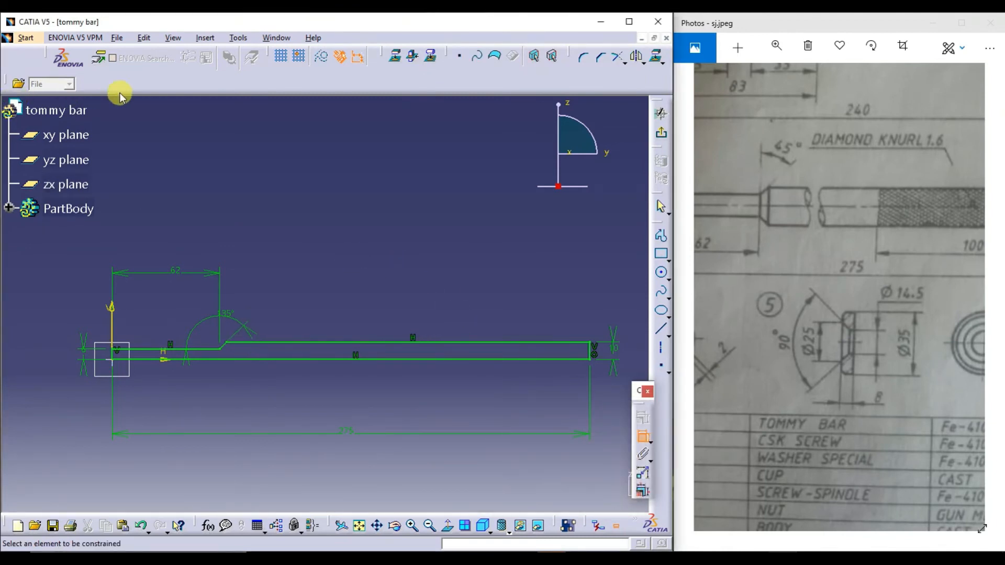
Leave the sketch and revolve the stepped half-profile 360 degrees about its long centre line with the Shaft command.
{"action": "left_click", "coordinate": [662, 137]}
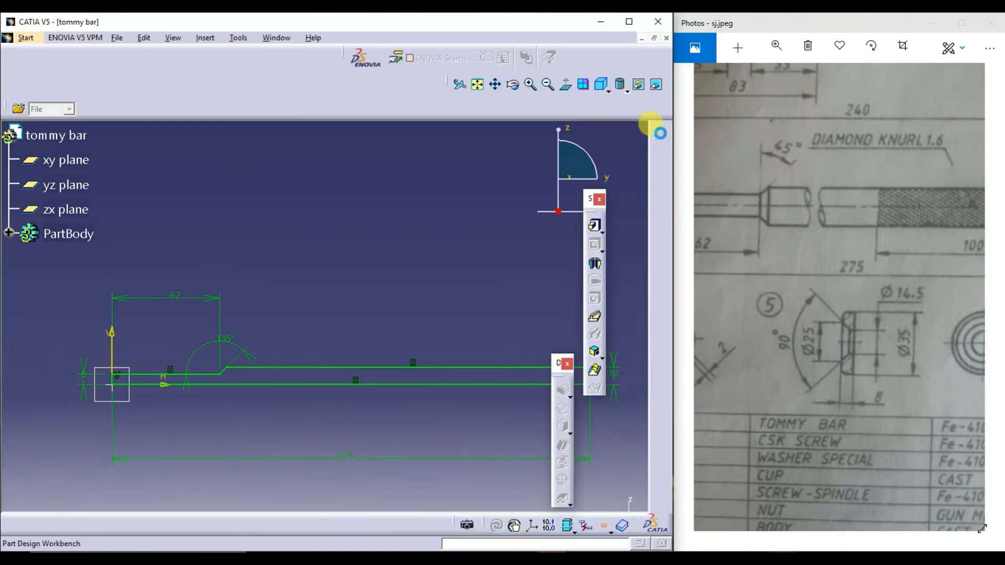
{"action": "left_click", "coordinate": [595, 266]}
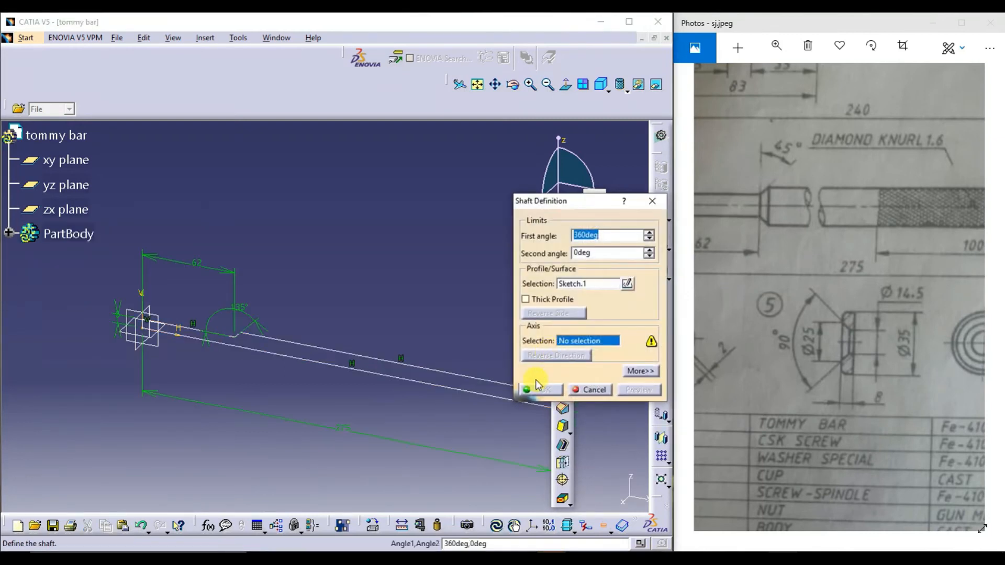
{"action": "left_click", "coordinate": [412, 382]}
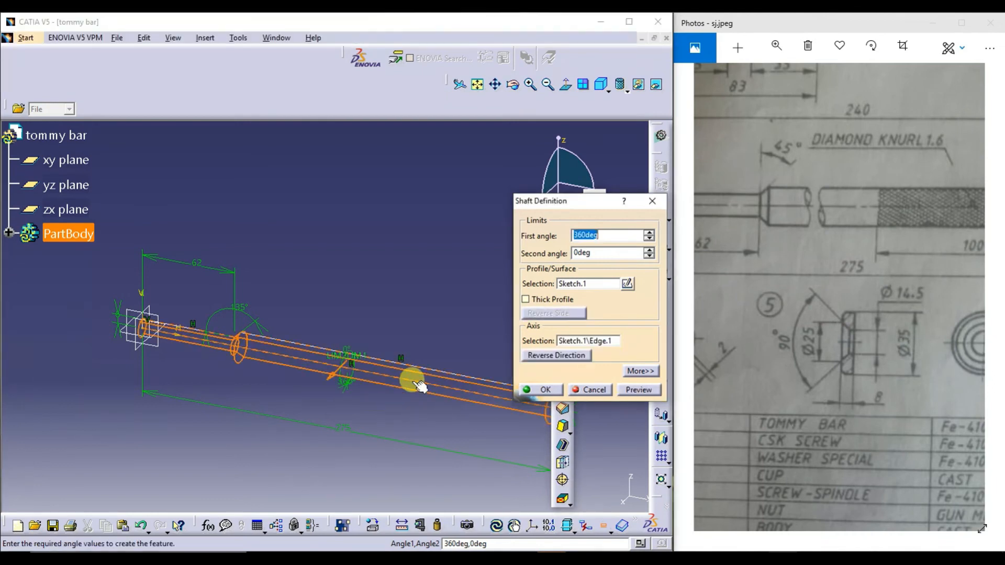
{"action": "double_click", "coordinate": [623, 235]}
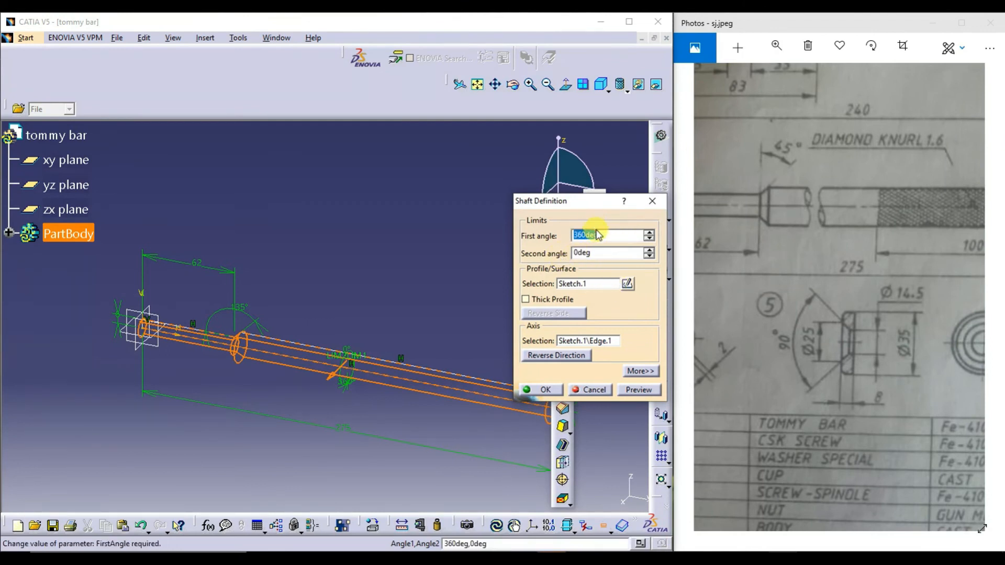
{"action": "left_click", "coordinate": [635, 394]}
{"action": "left_click", "coordinate": [544, 391]}
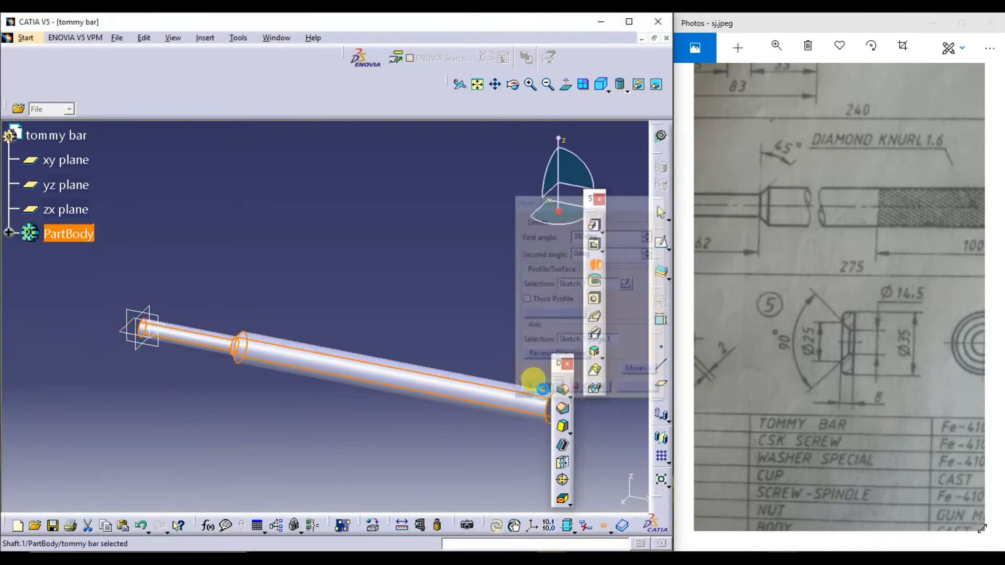
Check the rounded end in the reference drawing and fillet the thick end's outer edge with a 5 mm radius.
{"action": "left_click_drag", "start_coordinate": [561, 360], "coordinate": [626, 371]}
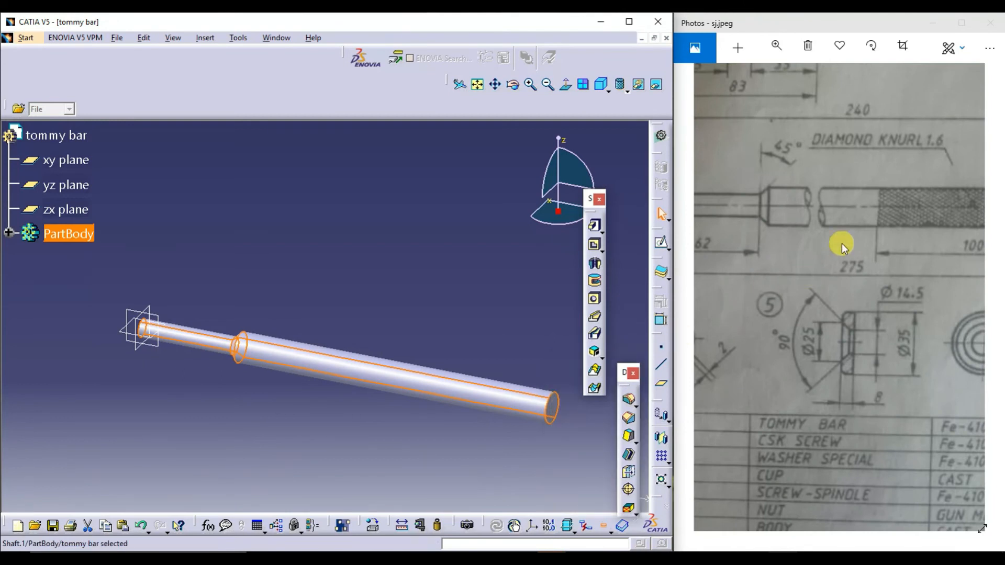
{"action": "scroll", "coordinate": [869, 239], "scroll_direction": "down", "scroll_amount": 4}
{"action": "mouse_move", "coordinate": [926, 263]}
{"action": "left_mouse_down"}
{"action": "mouse_move", "coordinate": [764, 237]}
{"action": "mouse_move", "coordinate": [912, 251]}
{"action": "left_mouse_up"}
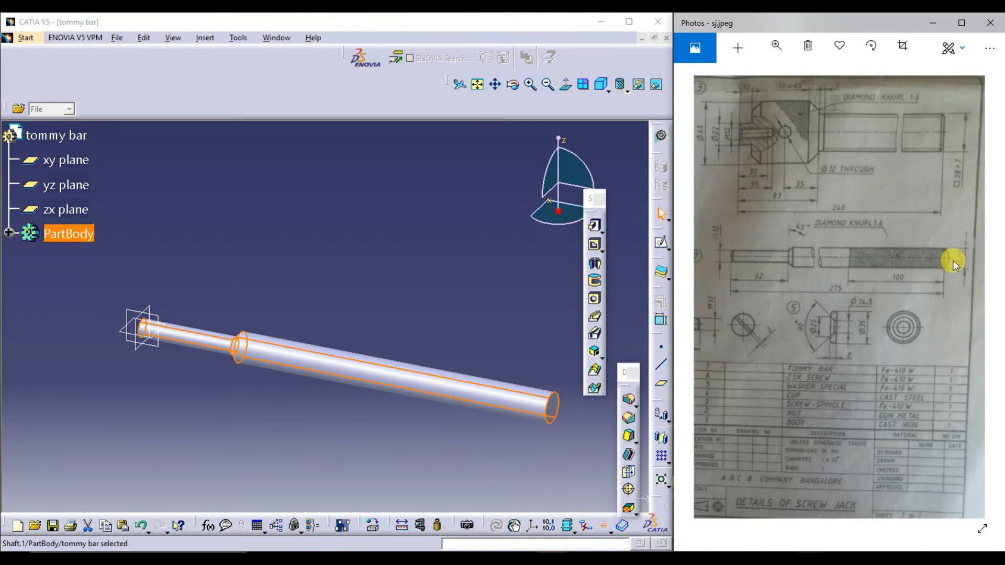
{"action": "scroll", "coordinate": [953, 260], "scroll_direction": "up", "scroll_amount": 2}
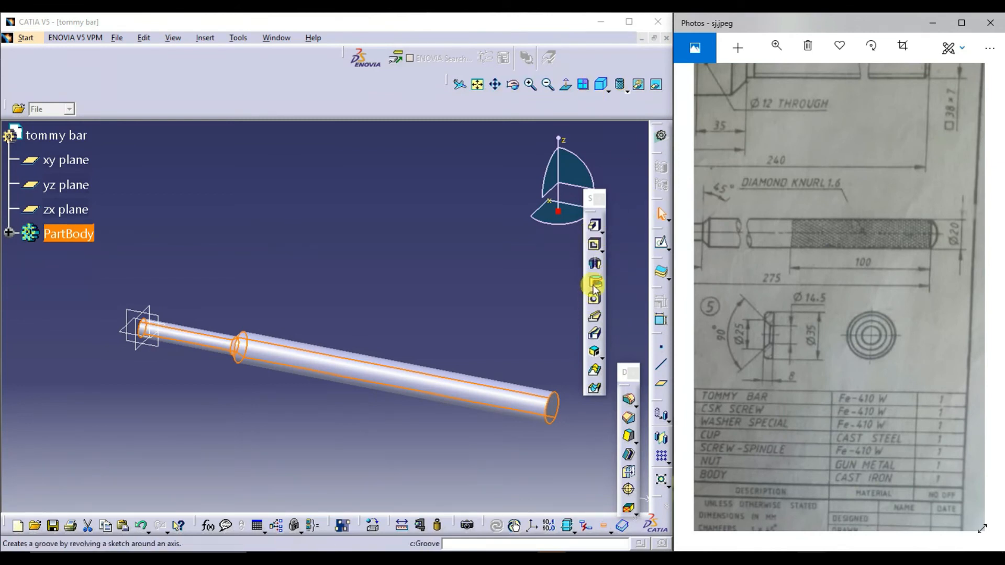
{"action": "left_click", "coordinate": [630, 405]}
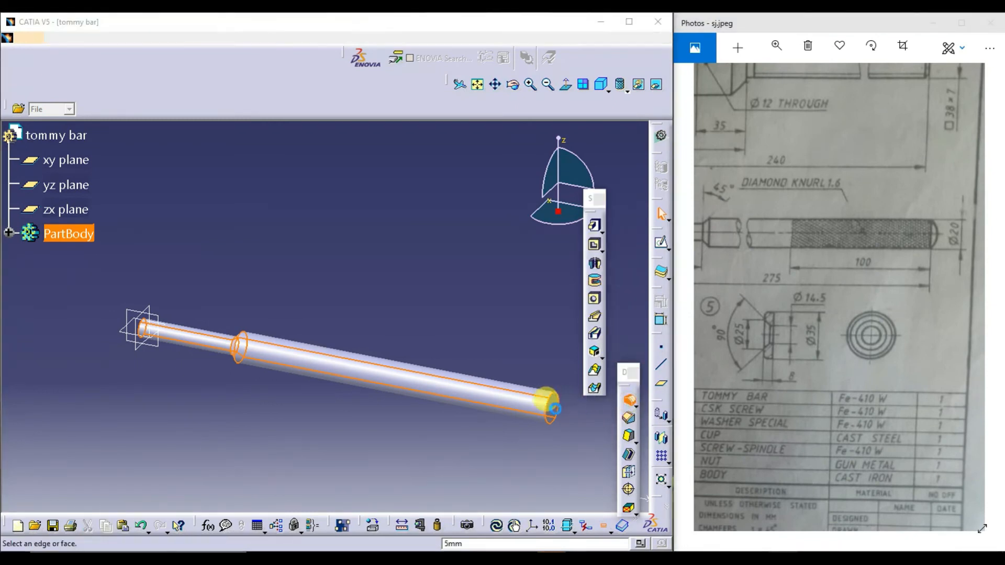
{"action": "left_click_drag", "start_coordinate": [559, 355], "coordinate": [280, 314]}
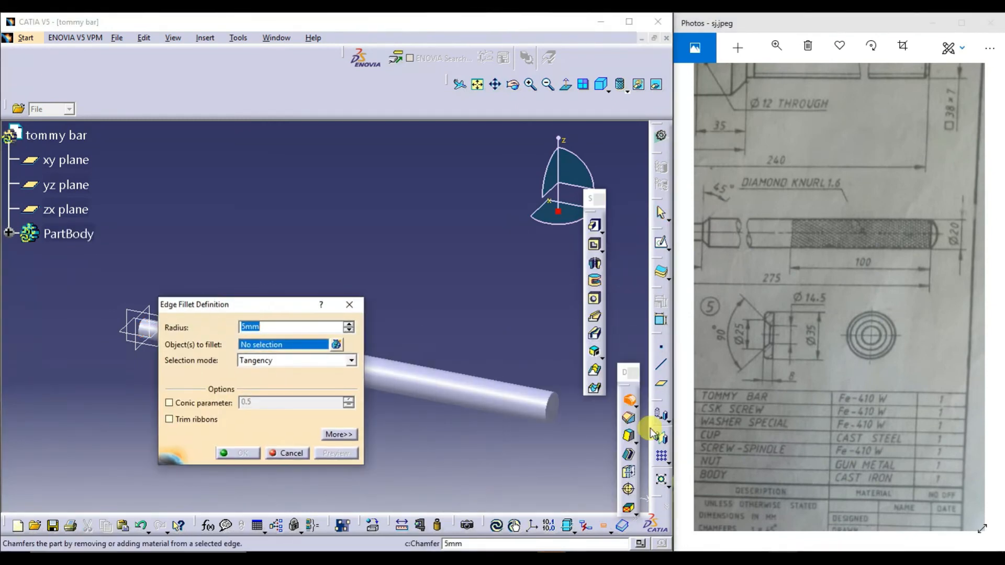
{"action": "left_click", "coordinate": [550, 407]}
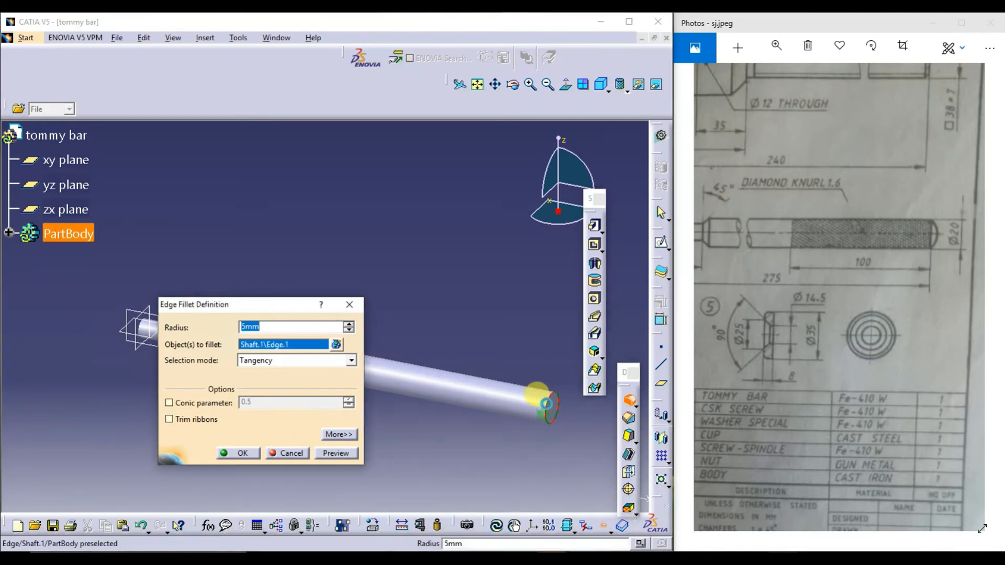
{"action": "left_click", "coordinate": [326, 454]}
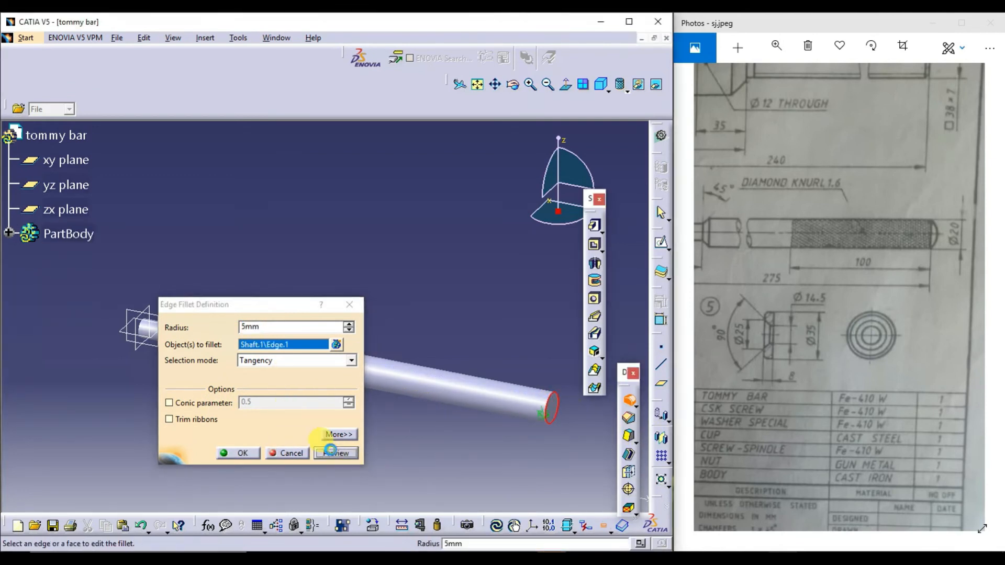
{"action": "left_click", "coordinate": [242, 454]}
{"action": "left_click", "coordinate": [365, 433]}
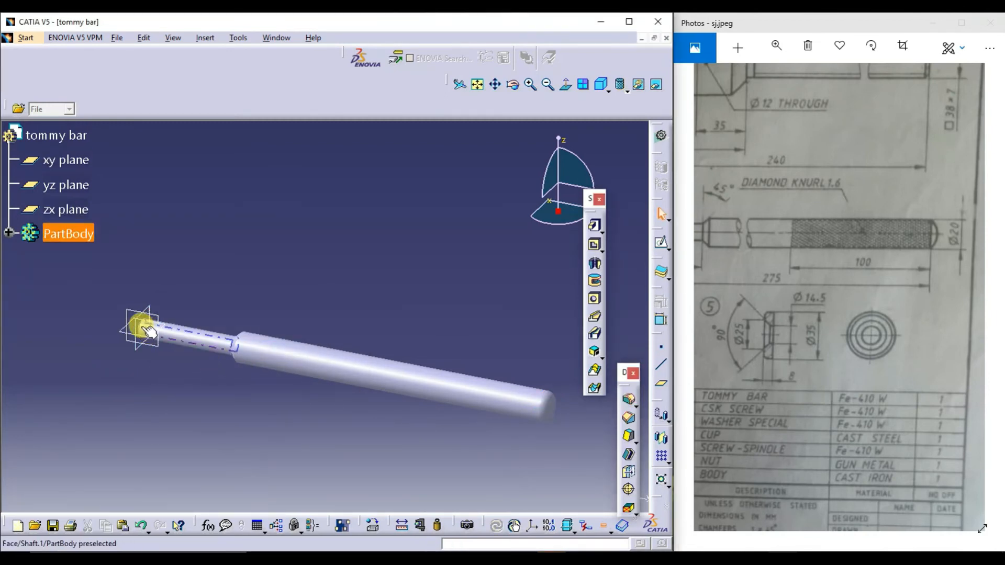
Check the narrow end in the reference drawing and chamfer the bar's narrow end face 1 mm at 45 degrees.
{"action": "left_click_drag", "start_coordinate": [751, 269], "coordinate": [900, 278]}
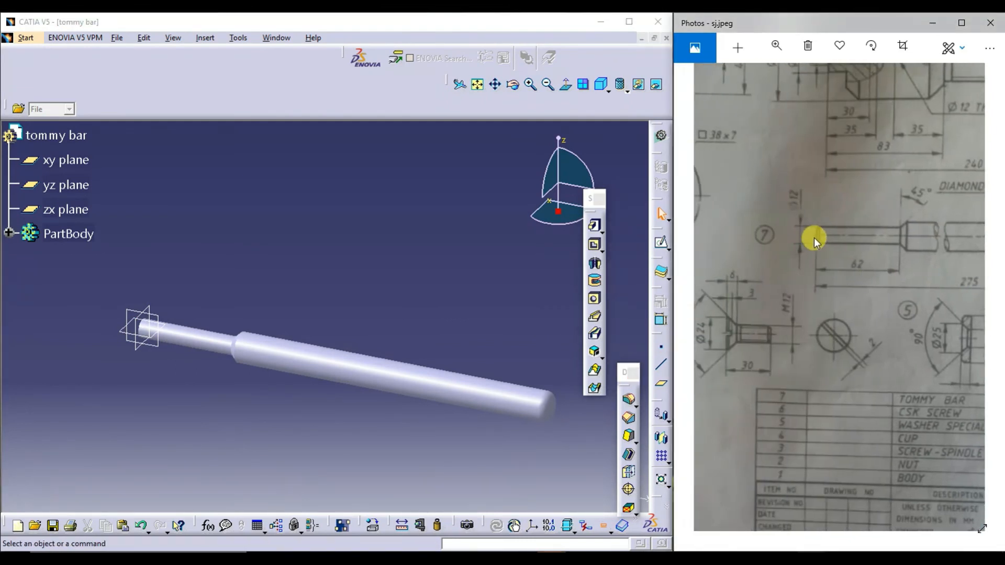
{"action": "scroll", "coordinate": [824, 243], "scroll_direction": "up", "scroll_amount": 4}
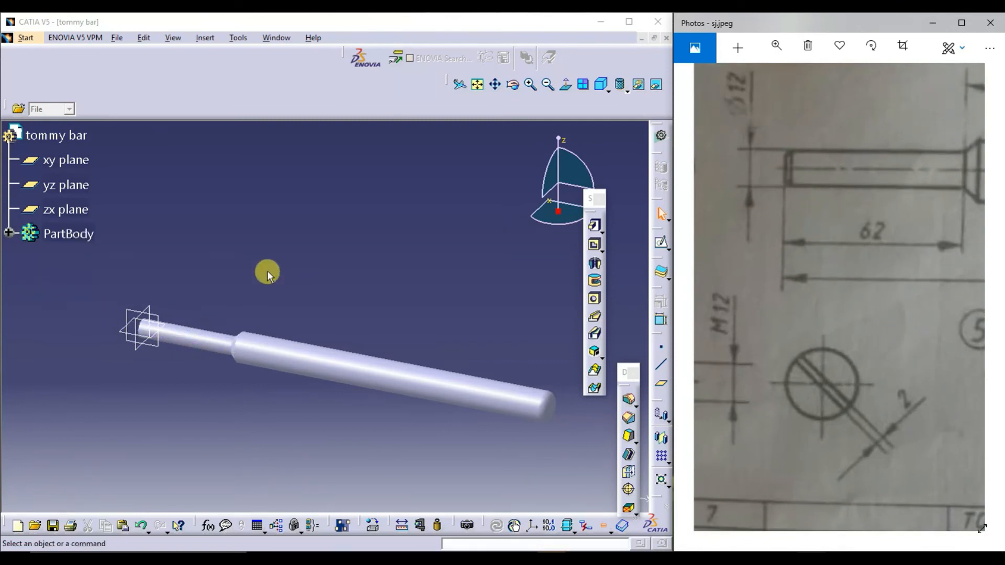
{"action": "left_click", "coordinate": [514, 85]}
{"action": "left_click_drag", "start_coordinate": [105, 325], "coordinate": [372, 344]}
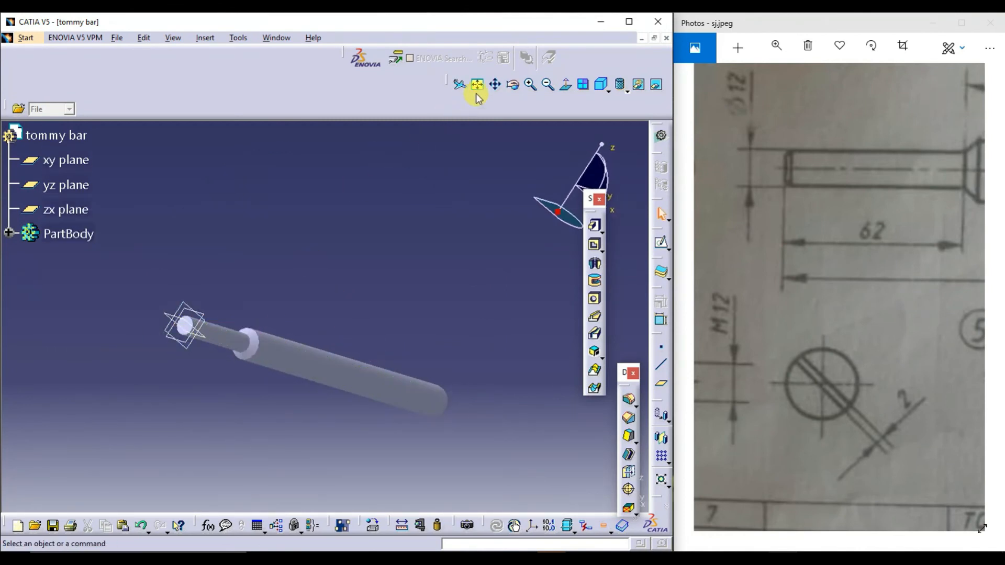
{"action": "left_click", "coordinate": [530, 85]}
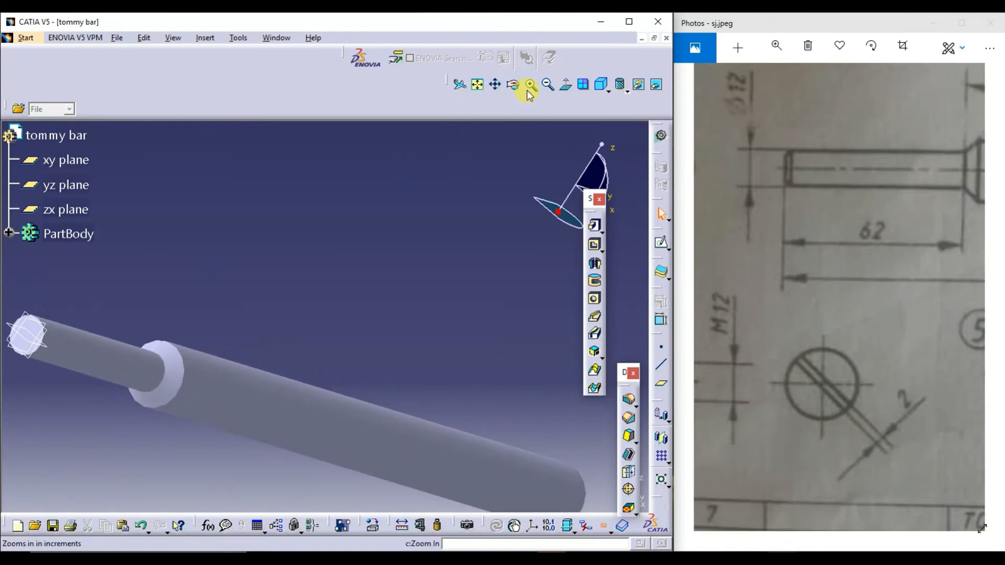
{"action": "left_click", "coordinate": [496, 85]}
{"action": "left_click_drag", "start_coordinate": [266, 236], "coordinate": [478, 209]}
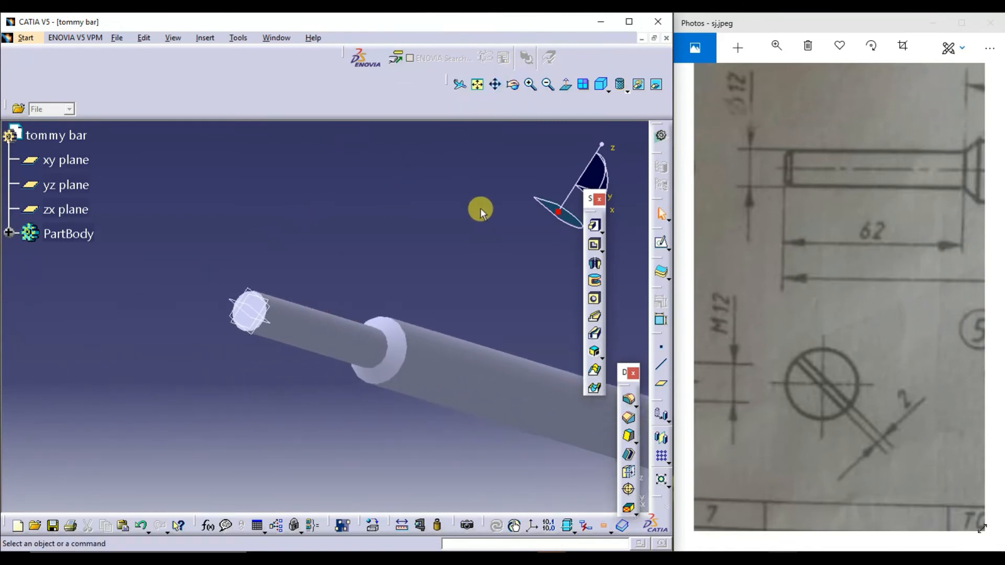
{"action": "left_click", "coordinate": [630, 420]}
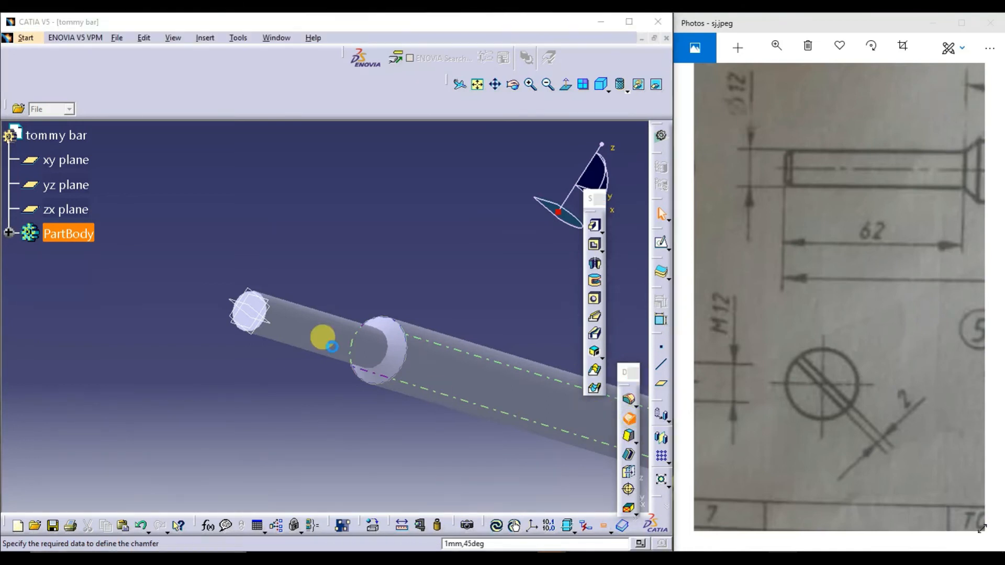
{"action": "left_click_drag", "start_coordinate": [261, 312], "coordinate": [178, 114]}
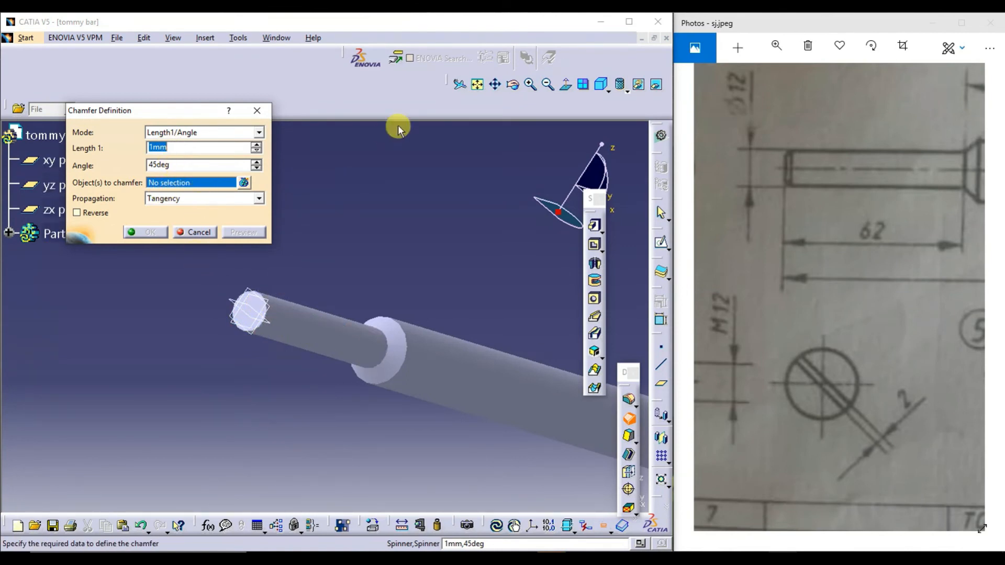
{"action": "left_click", "coordinate": [529, 84]}
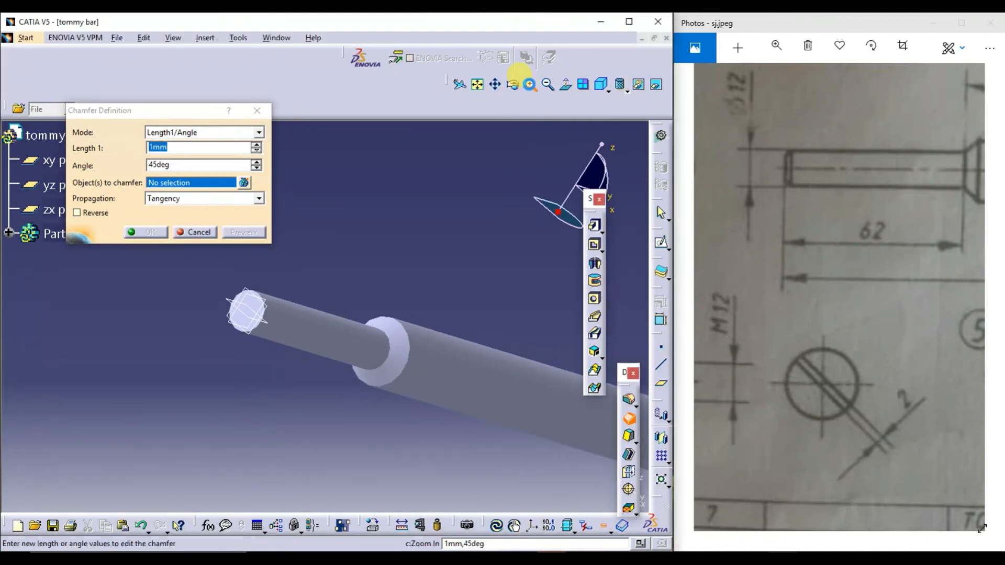
{"action": "left_click", "coordinate": [528, 84]}
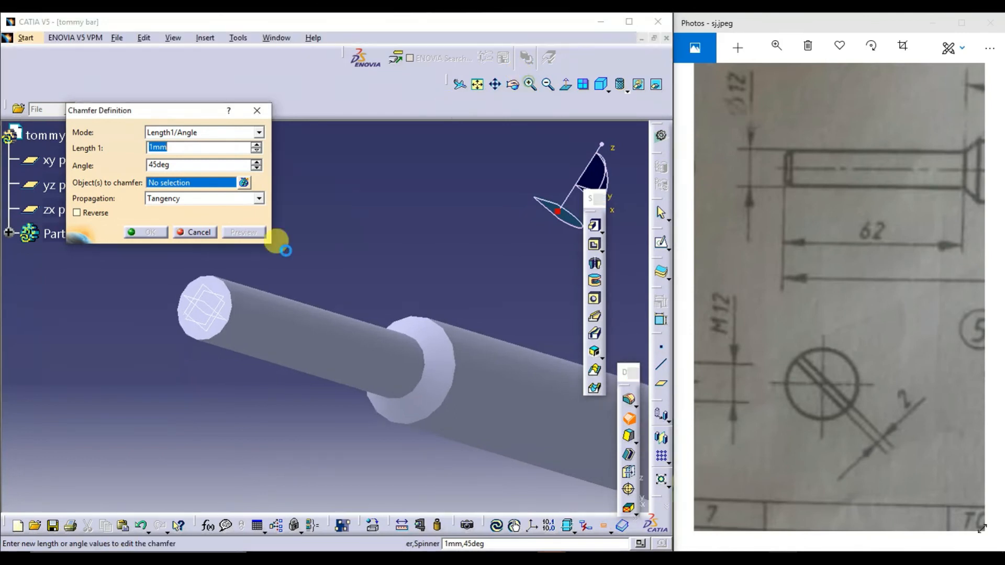
{"action": "left_click", "coordinate": [161, 275]}
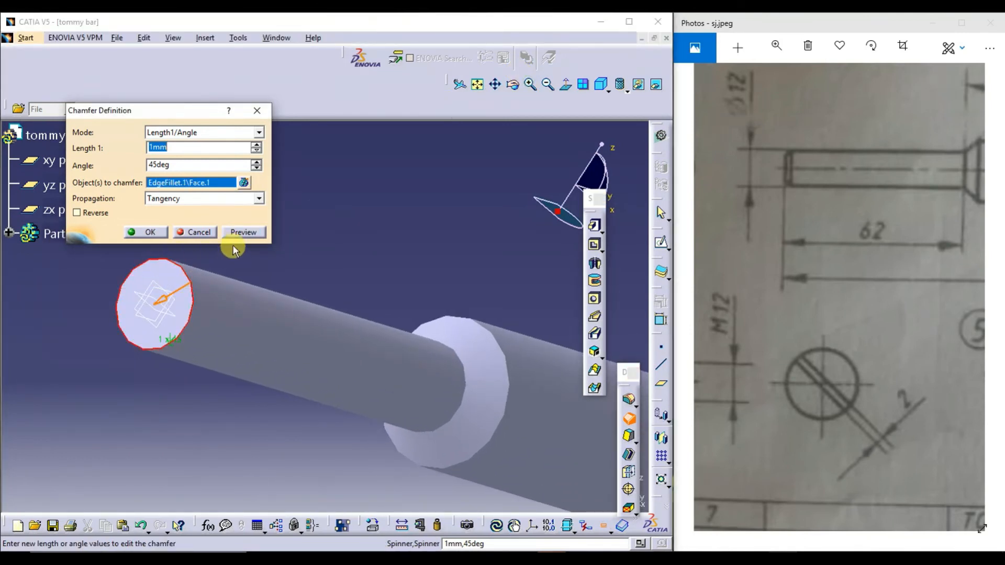
{"action": "left_click", "coordinate": [243, 233]}
{"action": "left_click", "coordinate": [144, 232]}
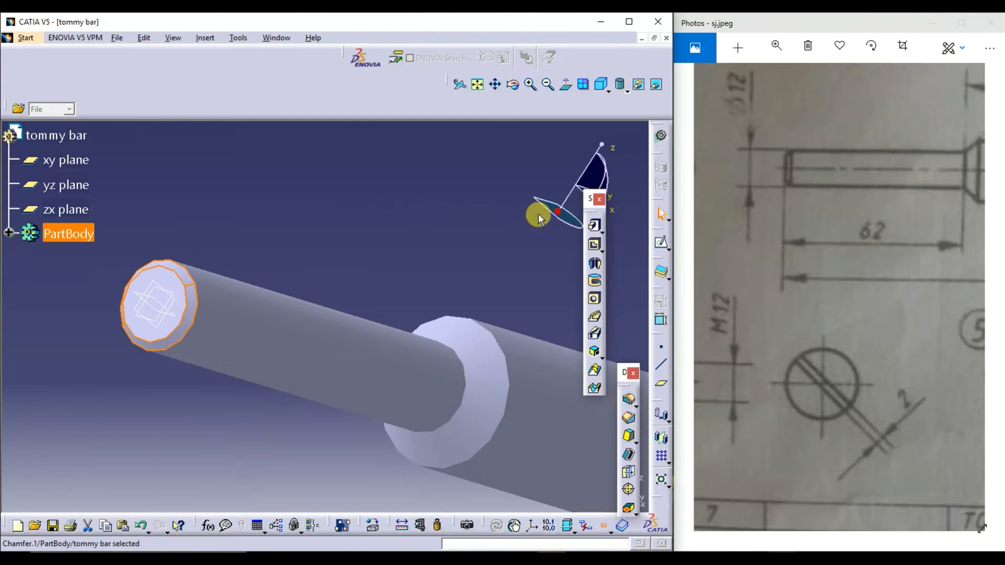
Maximize the modelling window and inspect the finished tommy bar from both ends.
{"action": "left_click", "coordinate": [479, 89]}
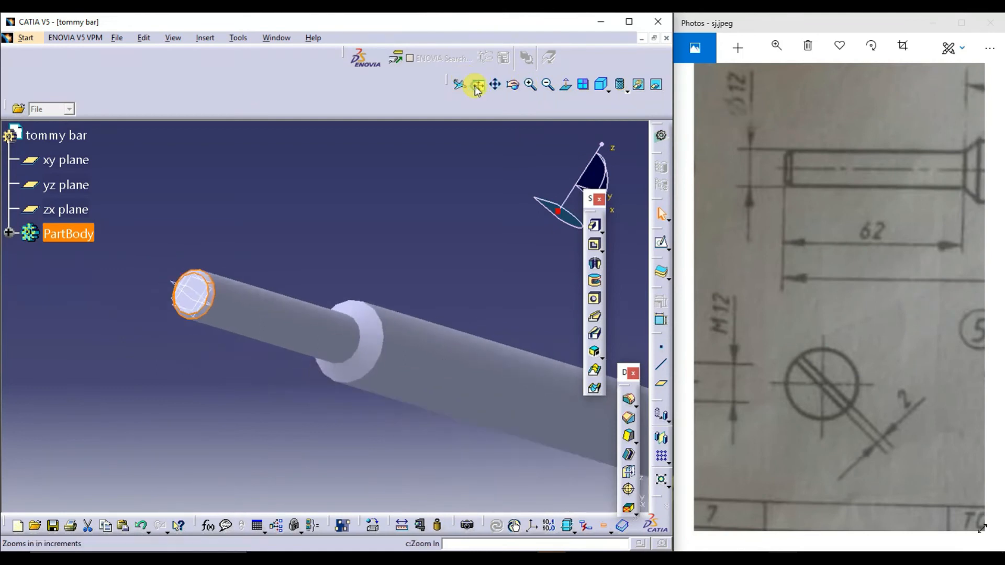
{"action": "left_click", "coordinate": [513, 85]}
{"action": "left_click_drag", "start_coordinate": [224, 265], "coordinate": [481, 314]}
{"action": "left_click", "coordinate": [530, 84]}
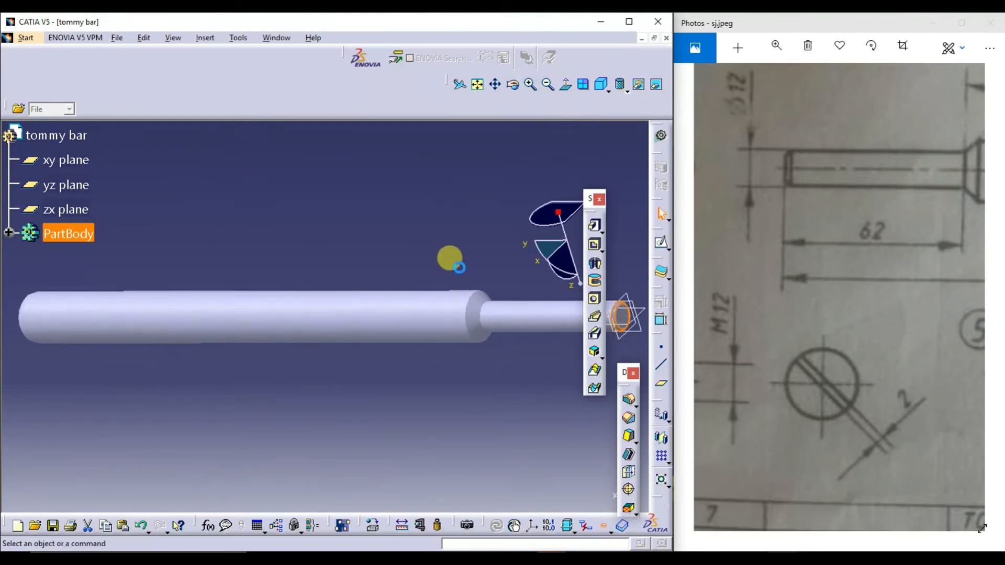
{"action": "left_click", "coordinate": [630, 23]}
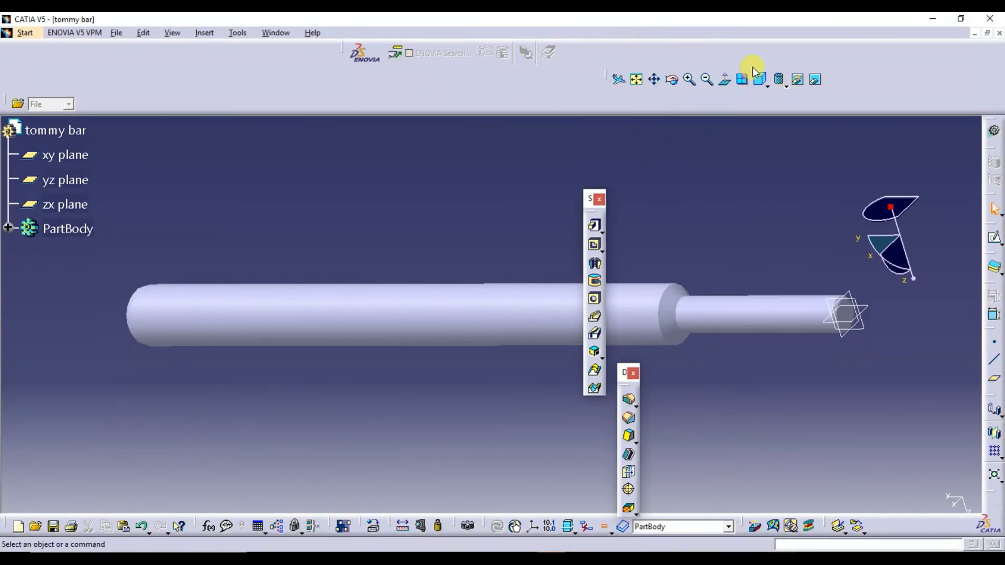
{"action": "left_click", "coordinate": [671, 79]}
{"action": "left_click_drag", "start_coordinate": [755, 176], "coordinate": [349, 242]}
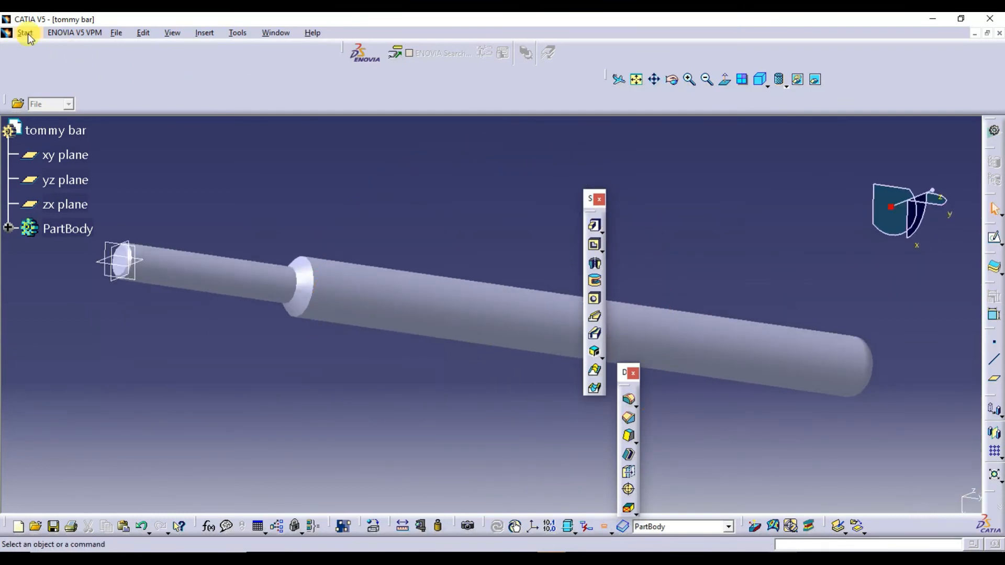
Save the part as tommy bar.CATPart in the sj folder and dock the floating sketch-based and dress-up feature toolbars.
{"action": "left_click", "coordinate": [116, 33]}
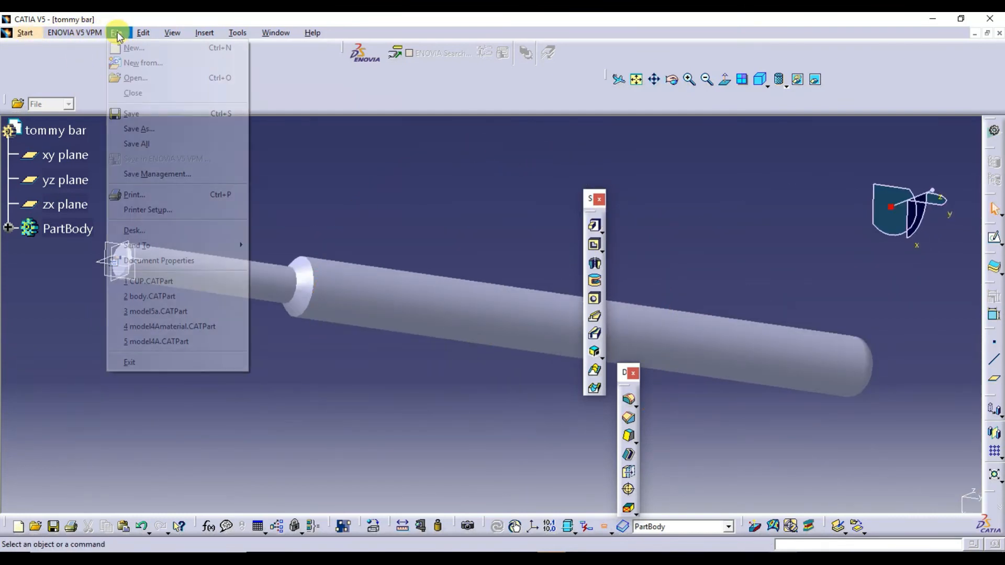
{"action": "left_click", "coordinate": [156, 129]}
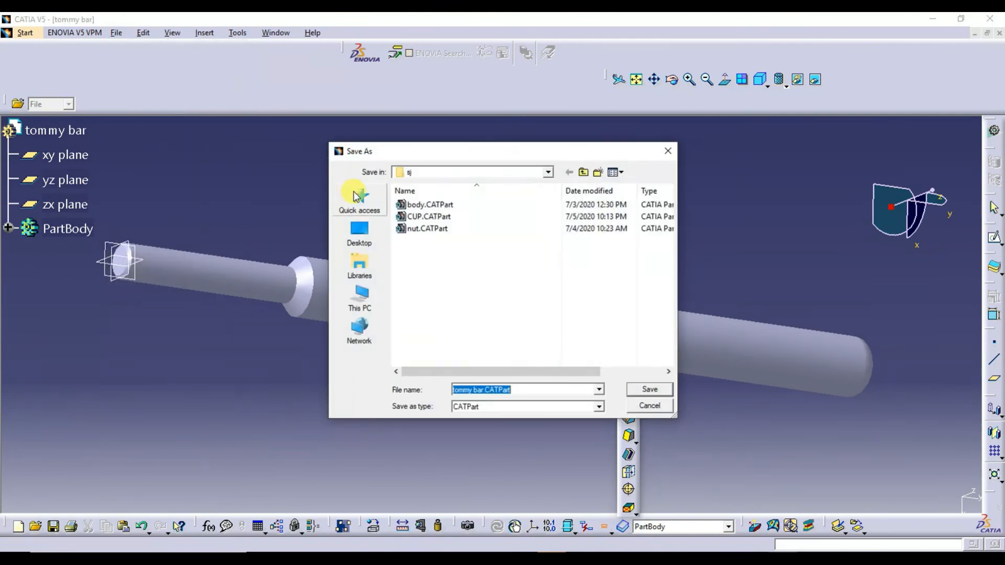
{"action": "left_click", "coordinate": [649, 392]}
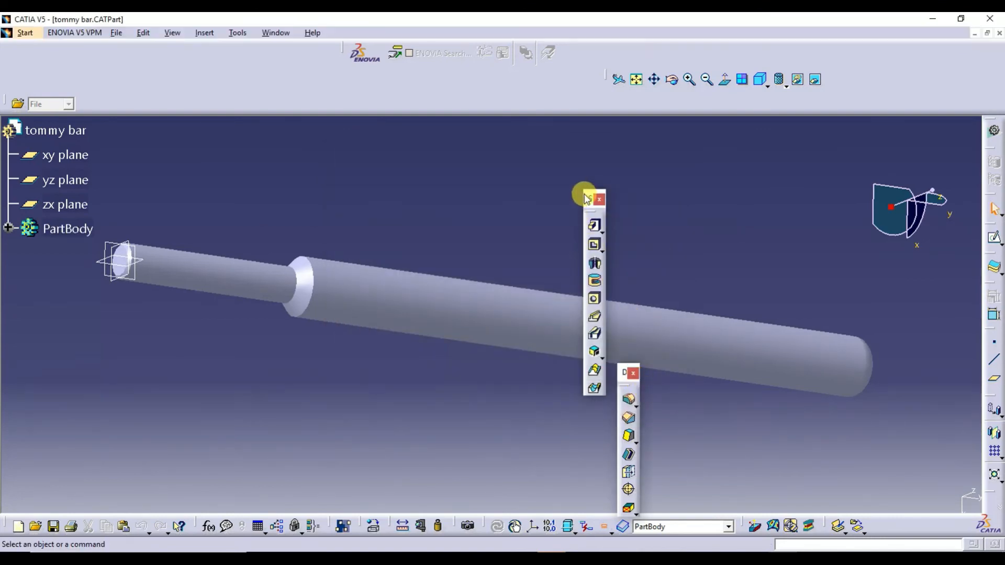
{"action": "left_click_drag", "start_coordinate": [590, 197], "coordinate": [748, 61]}
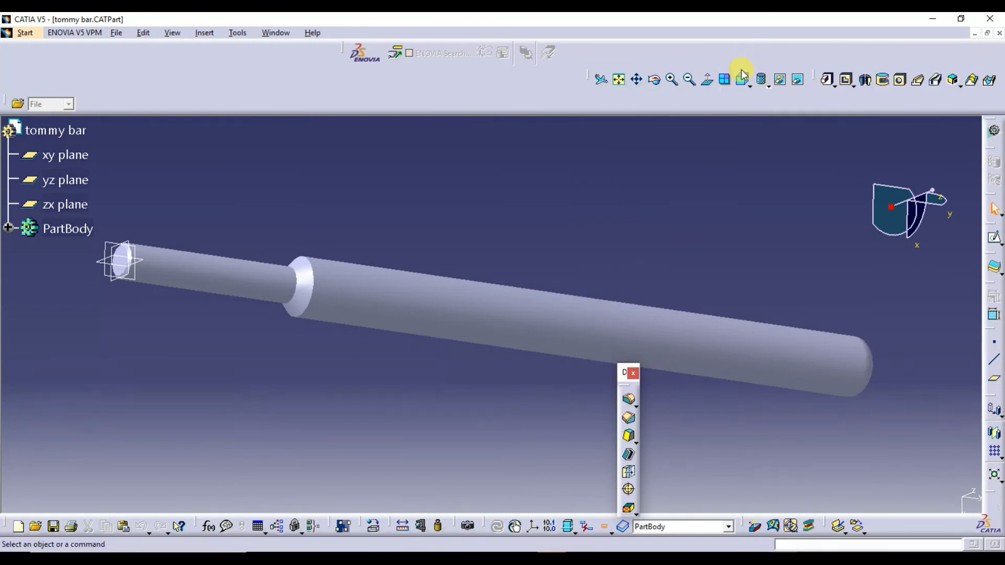
{"action": "left_click_drag", "start_coordinate": [623, 368], "coordinate": [469, 78]}
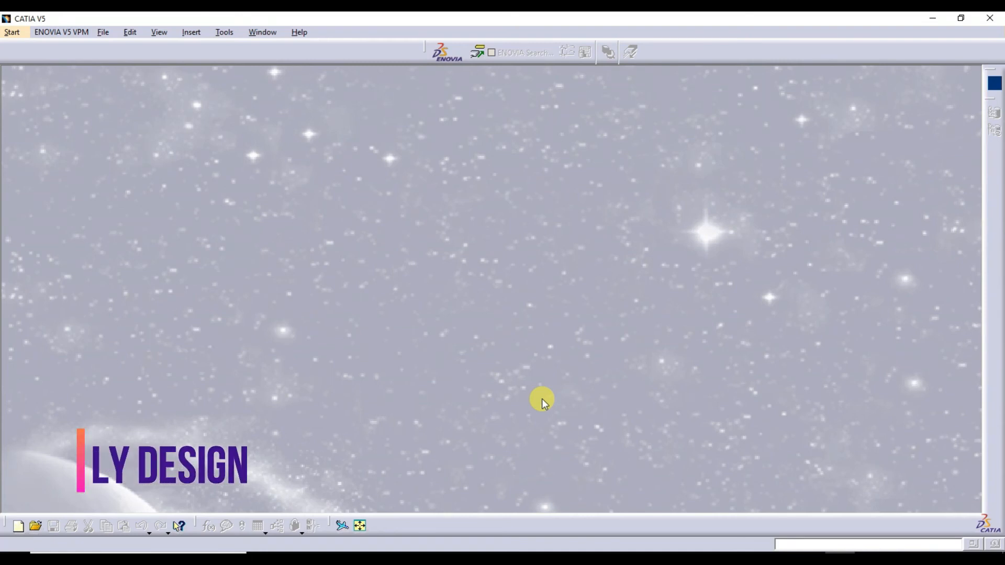
Create a new product in the Assembly Design workbench for the screw jack assembly.
{"action": "left_click", "coordinate": [16, 33]}
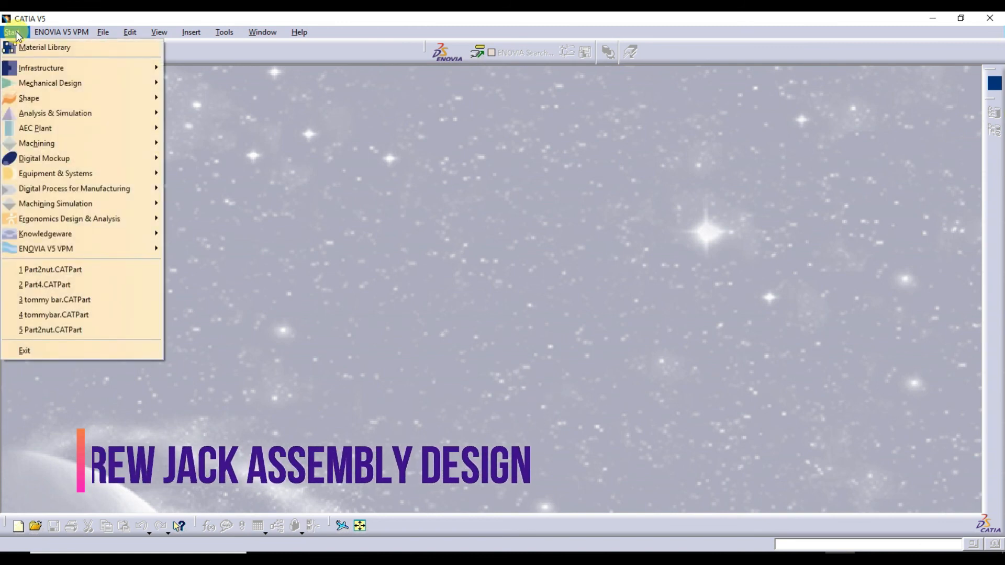
{"action": "mouse_move", "coordinate": [66, 84]}
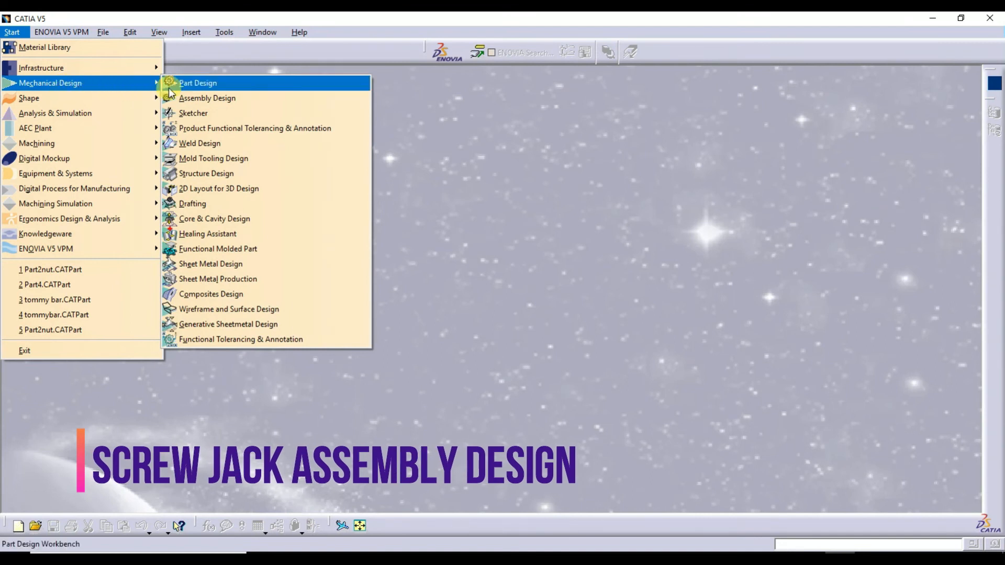
{"action": "left_click", "coordinate": [206, 99]}
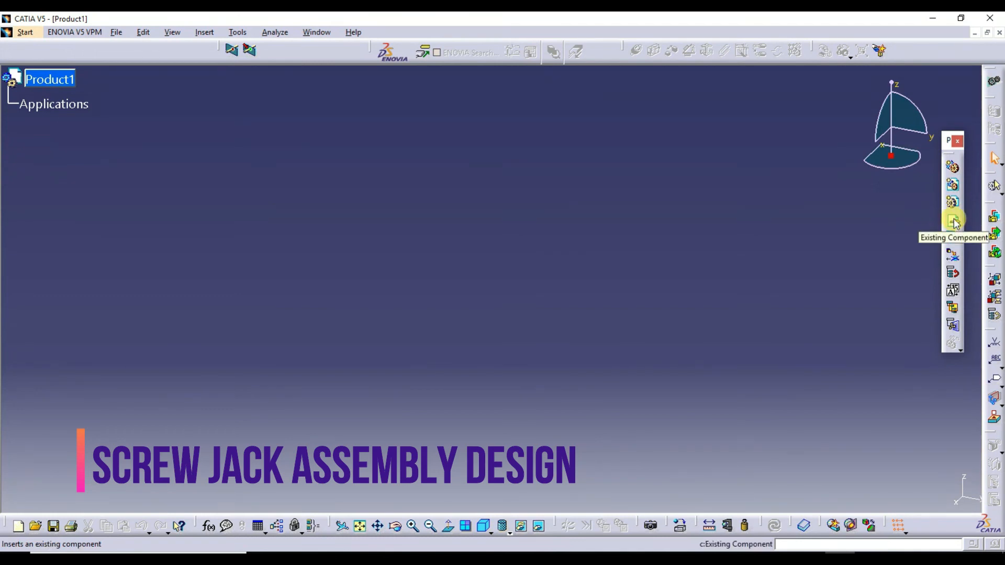
{"action": "right_click", "coordinate": [51, 84]}
{"action": "mouse_move", "coordinate": [101, 293]}
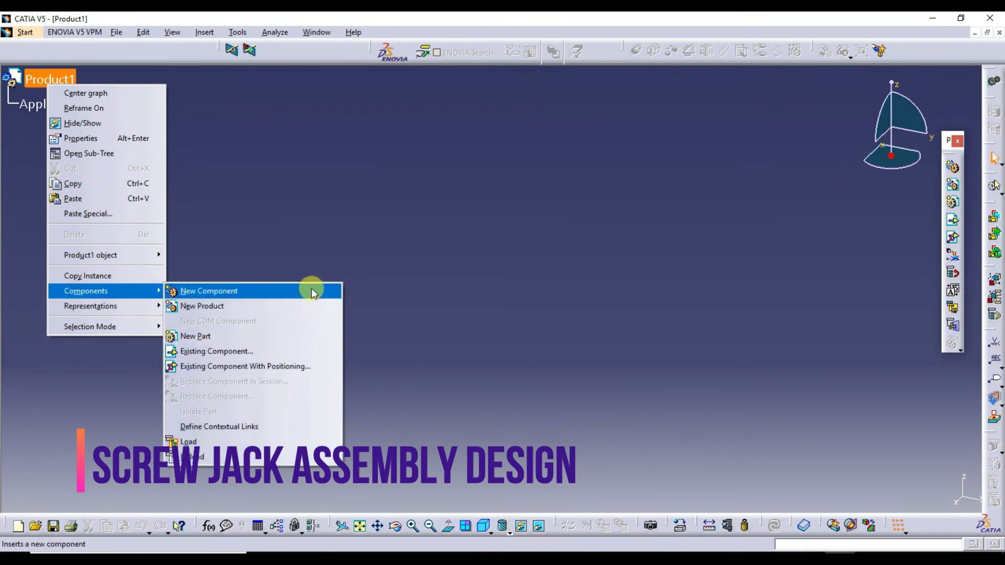
{"action": "left_click", "coordinate": [454, 255]}
{"action": "left_click", "coordinate": [953, 220]}
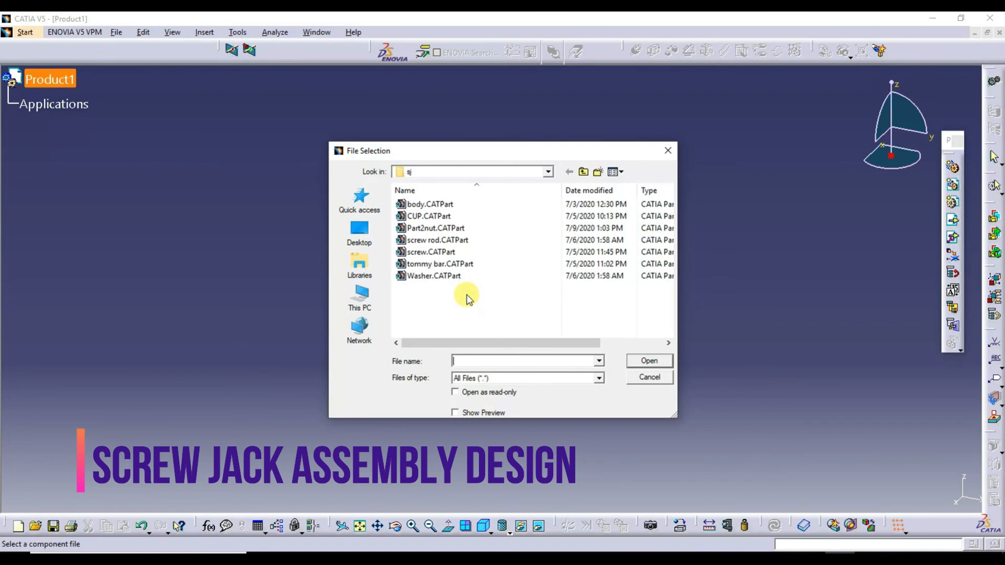
{"action": "left_click", "coordinate": [668, 150]}
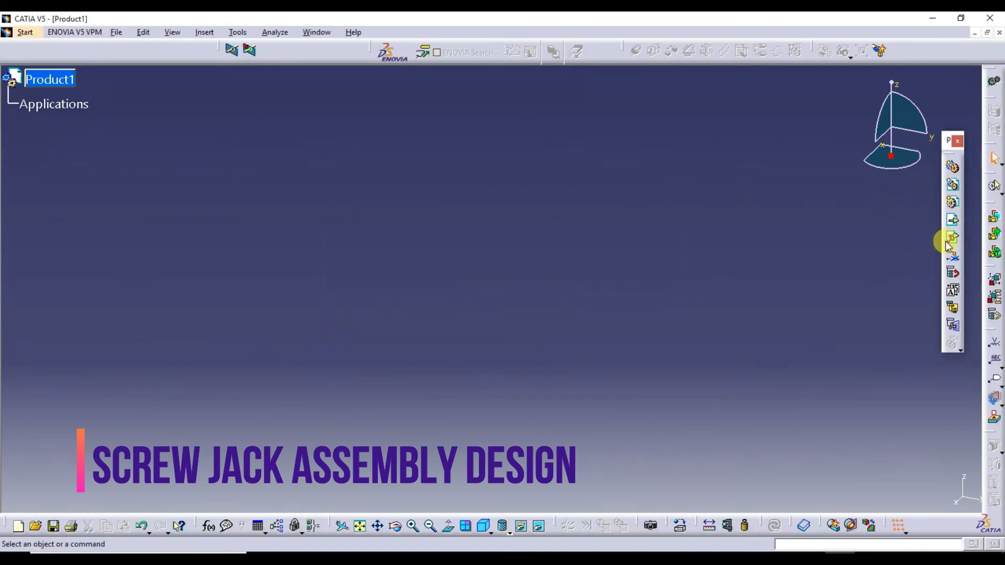
Insert all seven existing parts from the sj folder (body, CUP, Part2nut, screw rod, screw, tommy bar, Washer) into Product1.
{"action": "left_click", "coordinate": [952, 222]}
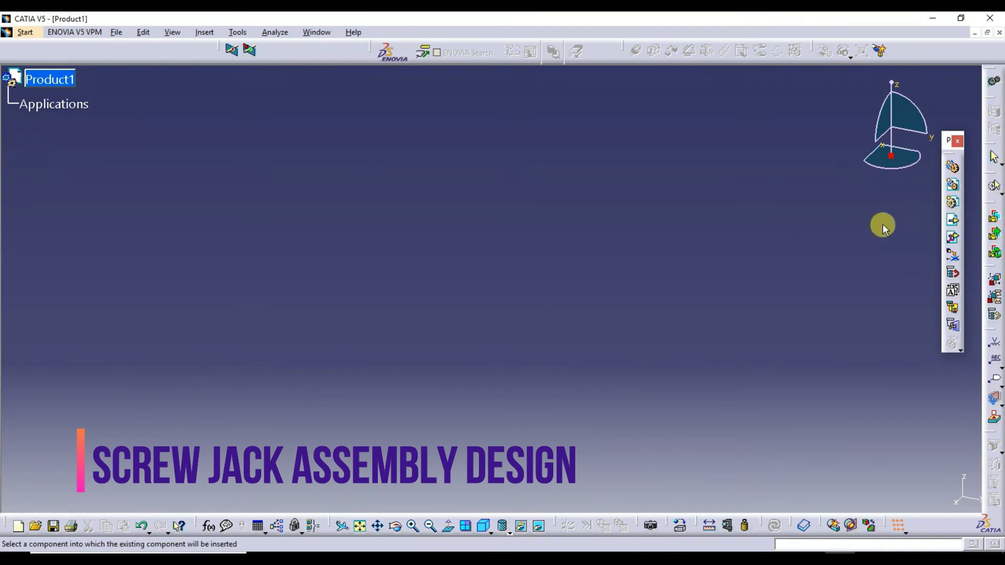
{"action": "left_click", "coordinate": [953, 223]}
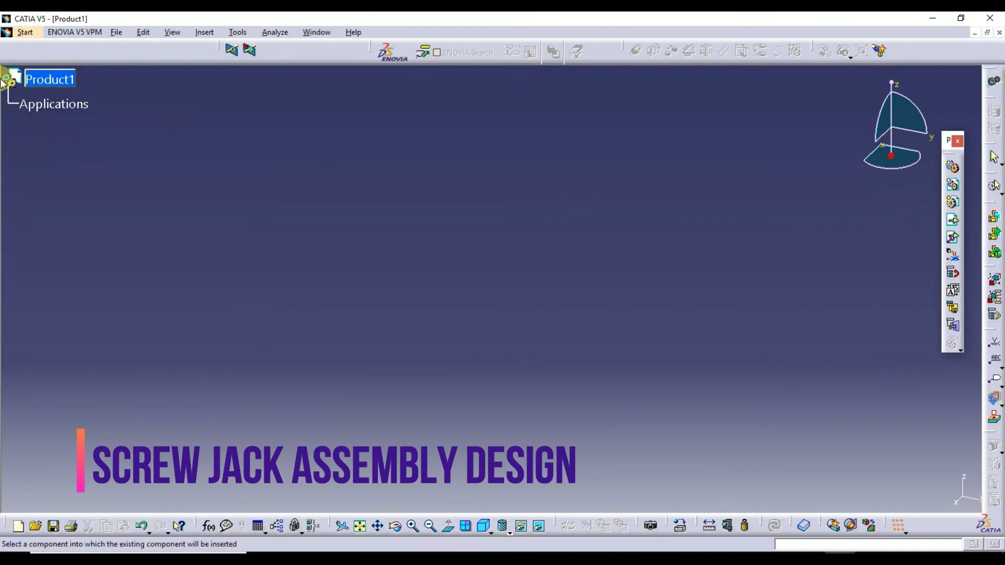
{"action": "left_click", "coordinate": [58, 80]}
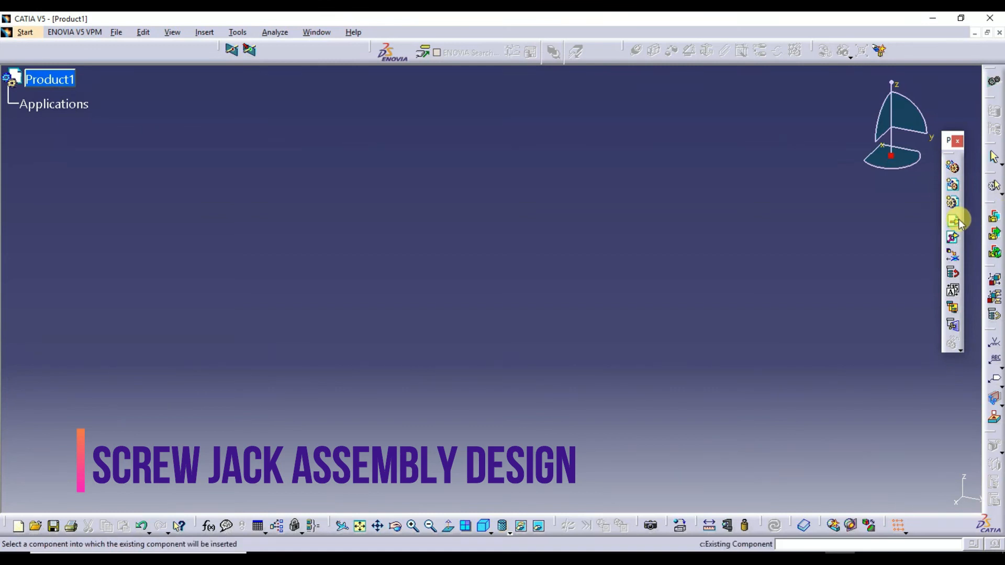
{"action": "left_click", "coordinate": [38, 80]}
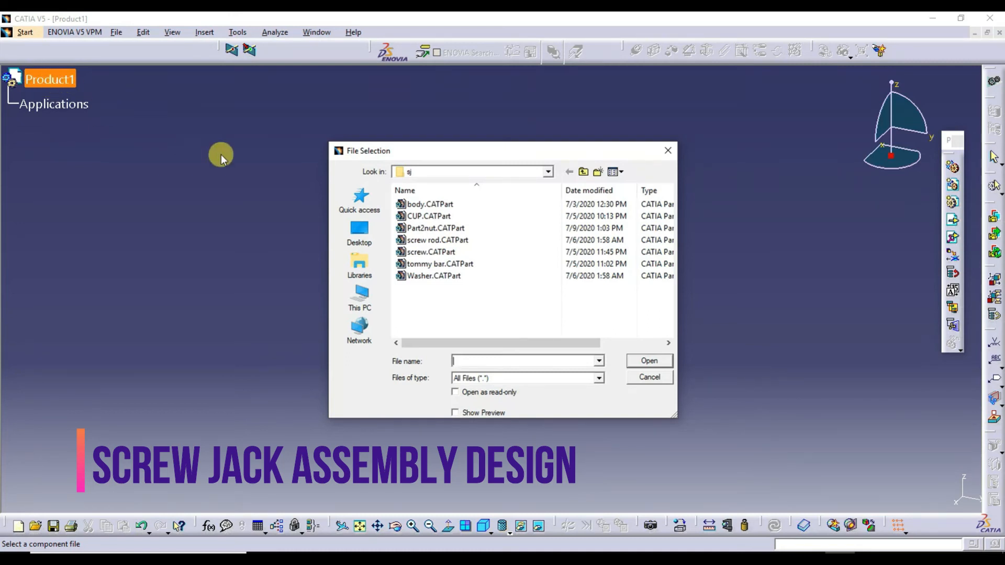
{"action": "left_click_drag", "start_coordinate": [487, 303], "coordinate": [431, 204]}
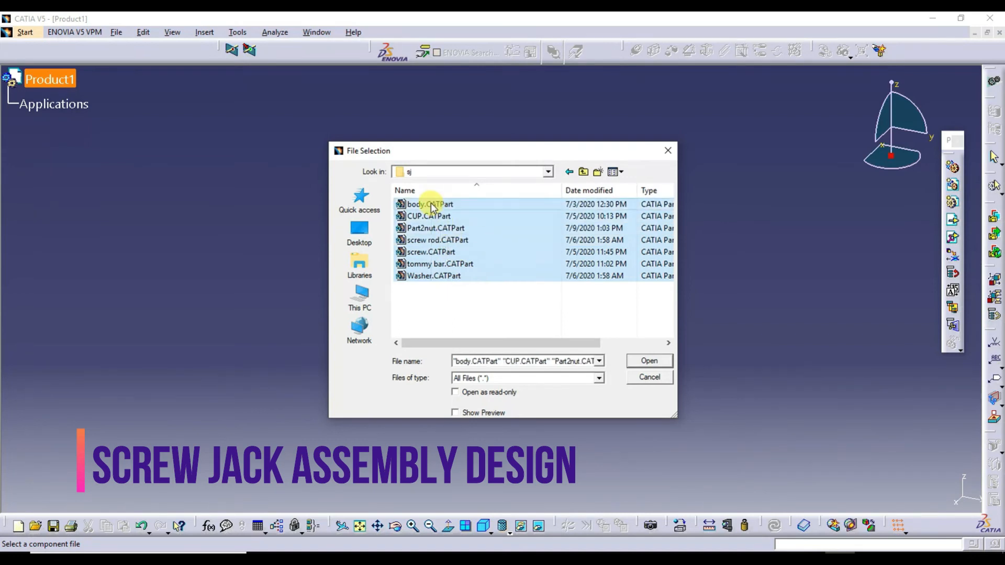
{"action": "left_click", "coordinate": [649, 361]}
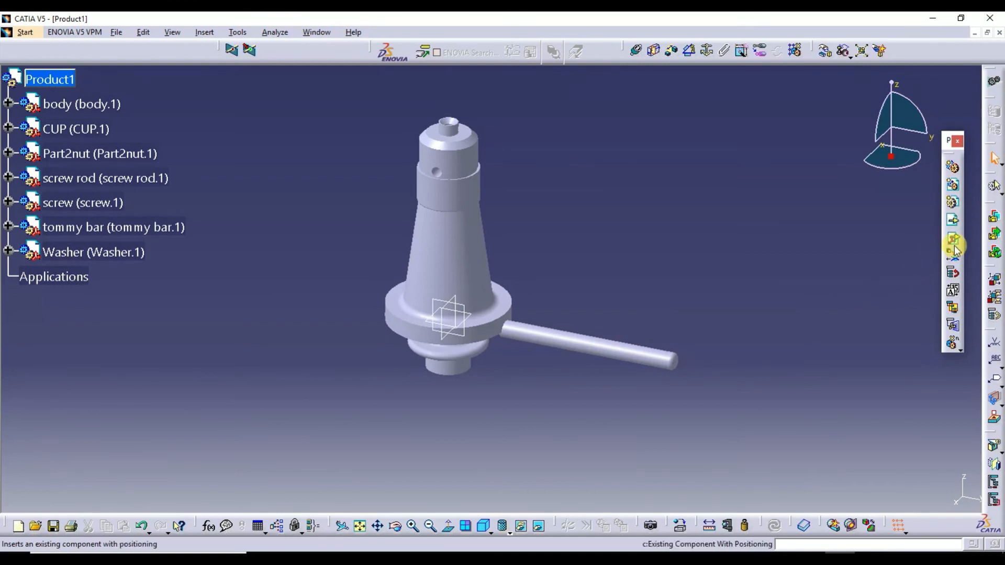
Explode the whole product with depth All levels and type 3D, accepting the changed part positions.
{"action": "left_click", "coordinate": [863, 51]}
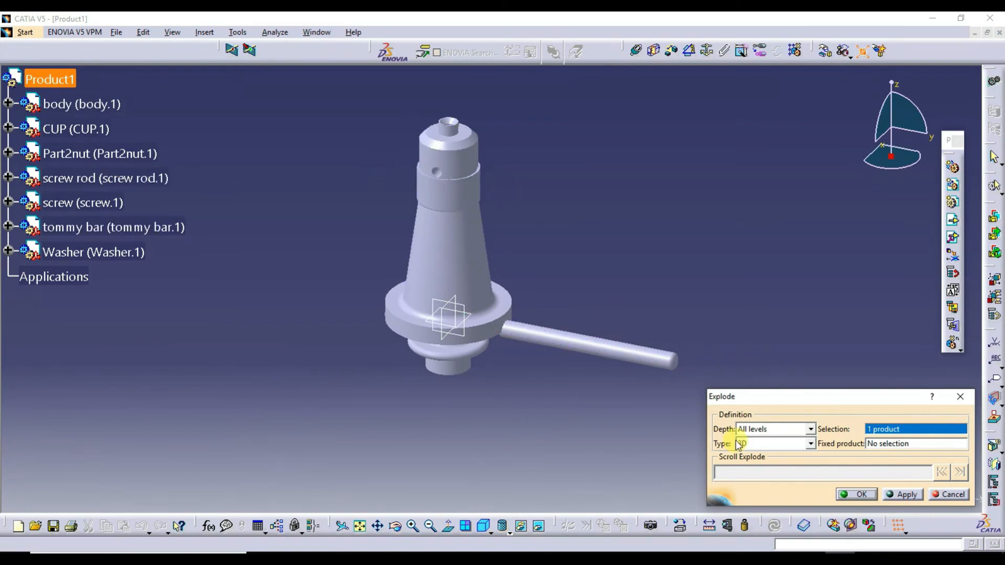
{"action": "left_click", "coordinate": [862, 496]}
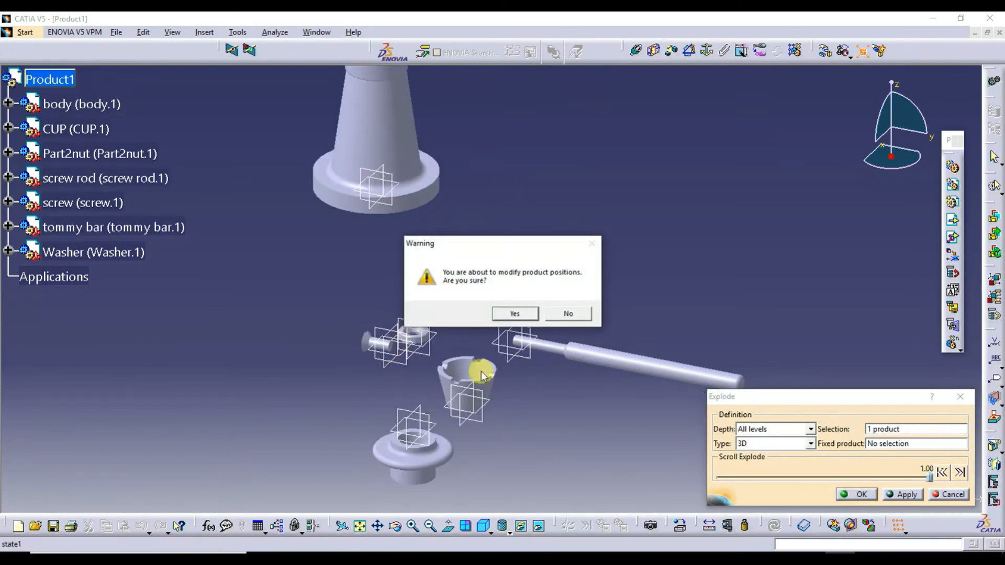
{"action": "left_click", "coordinate": [516, 314]}
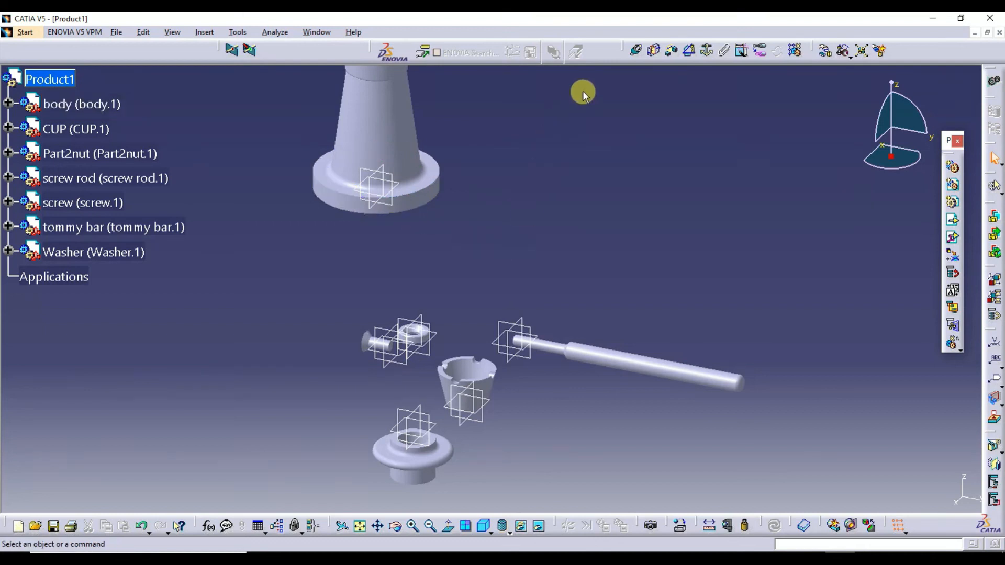
Add a coincidence constraint between the central axes of the body and the nut, and update the assembly.
{"action": "left_click", "coordinate": [378, 526]}
{"action": "mouse_move", "coordinate": [502, 228]}
{"action": "left_mouse_down"}
{"action": "mouse_move", "coordinate": [512, 308]}
{"action": "mouse_move", "coordinate": [487, 287]}
{"action": "mouse_move", "coordinate": [516, 240]}
{"action": "left_mouse_up"}
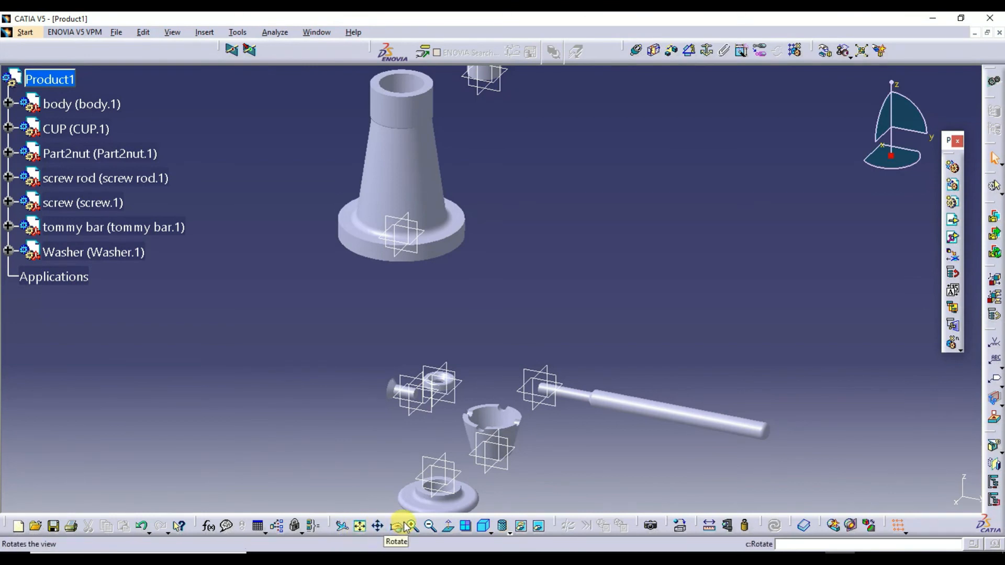
{"action": "left_click", "coordinate": [430, 526]}
{"action": "left_click", "coordinate": [431, 526]}
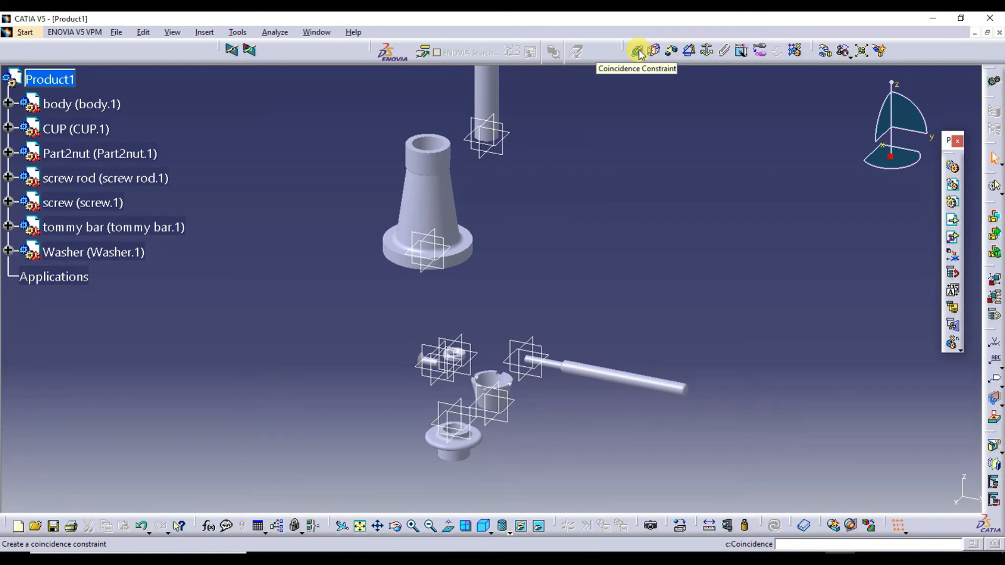
{"action": "left_click", "coordinate": [638, 52]}
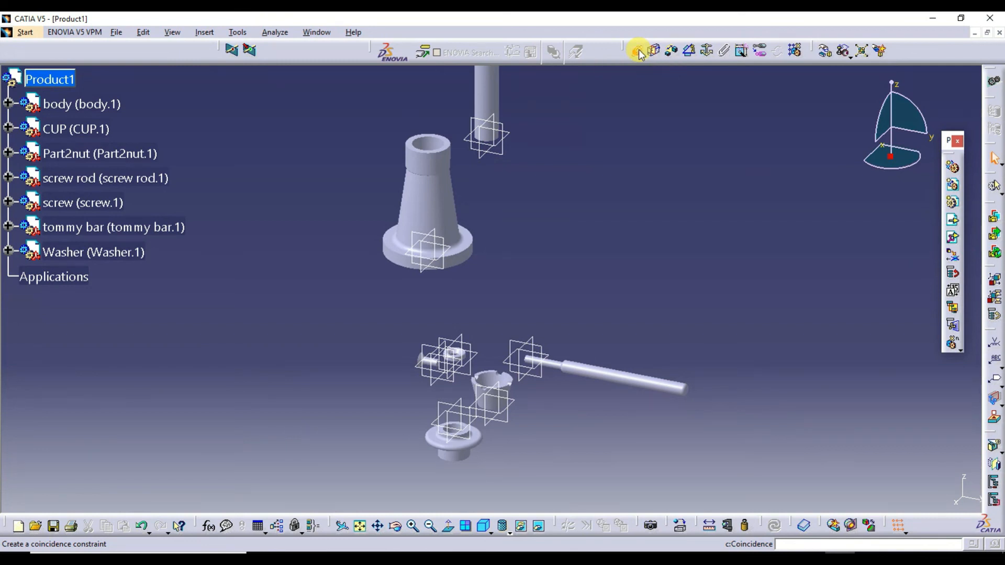
{"action": "left_click", "coordinate": [427, 194]}
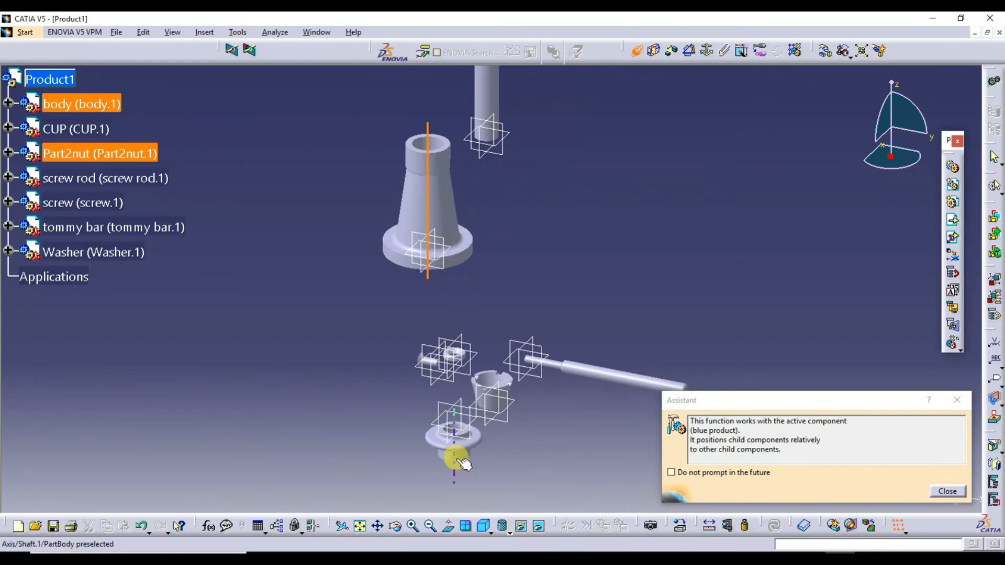
{"action": "left_click", "coordinate": [458, 457]}
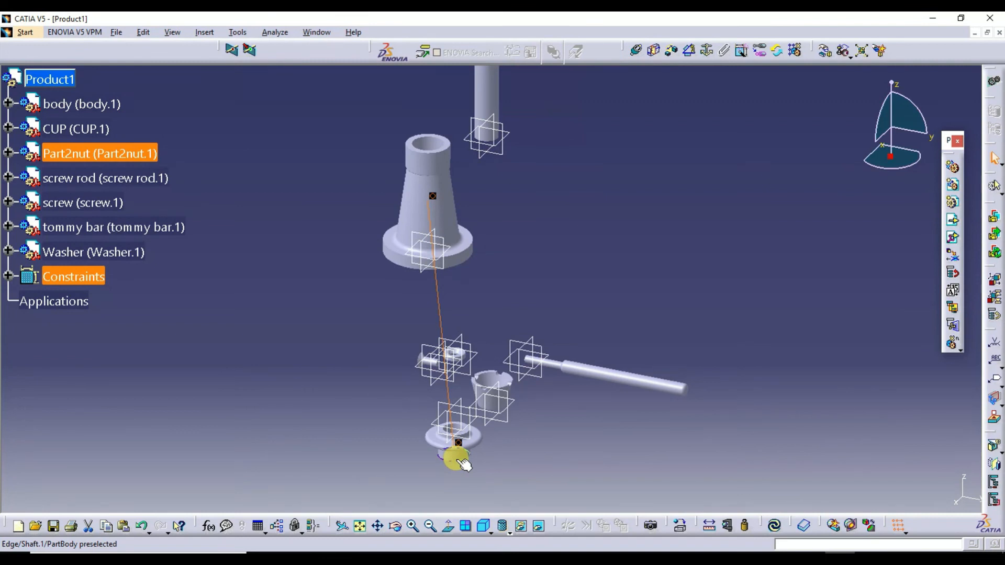
{"action": "left_click", "coordinate": [777, 527]}
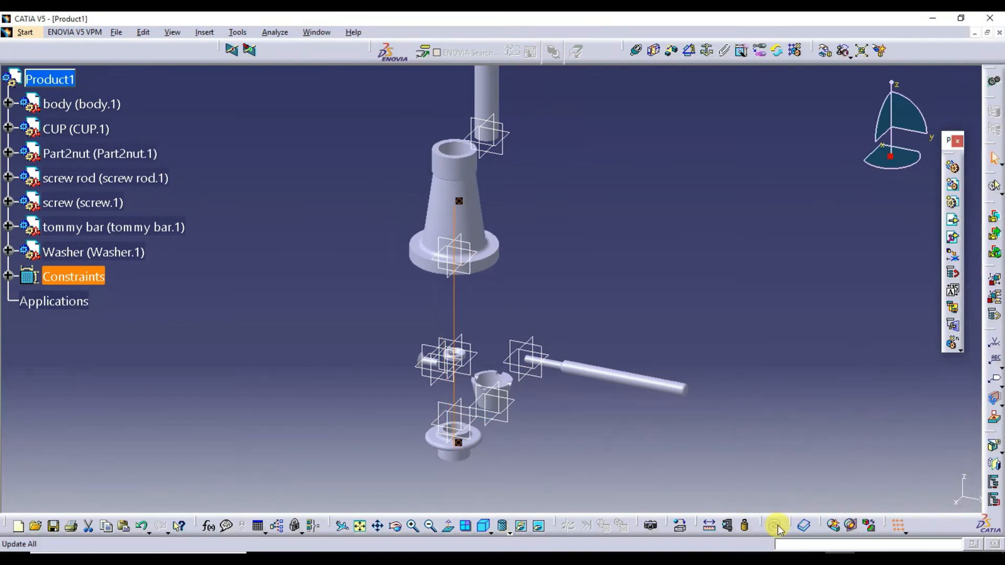
Fix the body in place with a Fix Component constraint.
{"action": "left_click", "coordinate": [725, 231]}
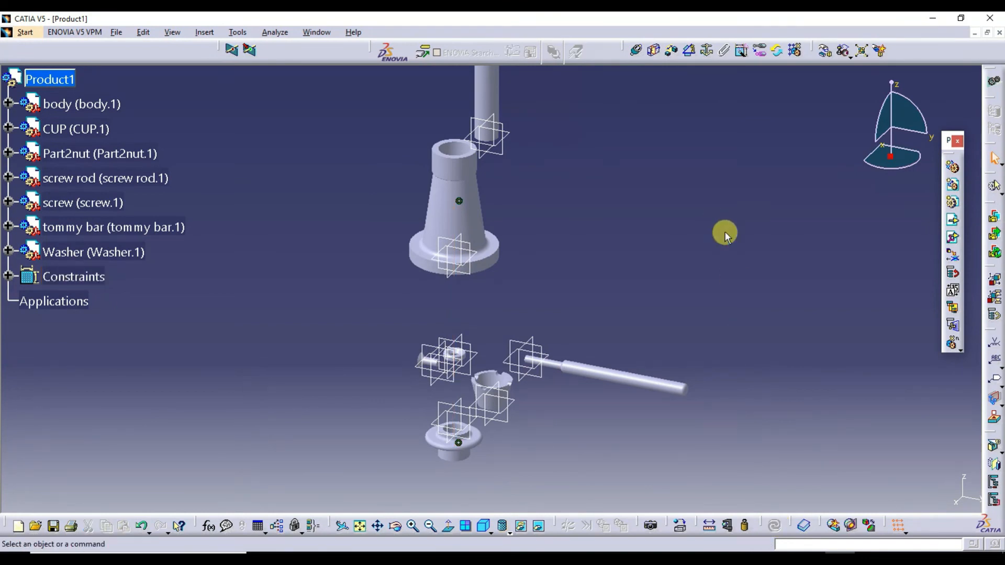
{"action": "left_click", "coordinate": [707, 51]}
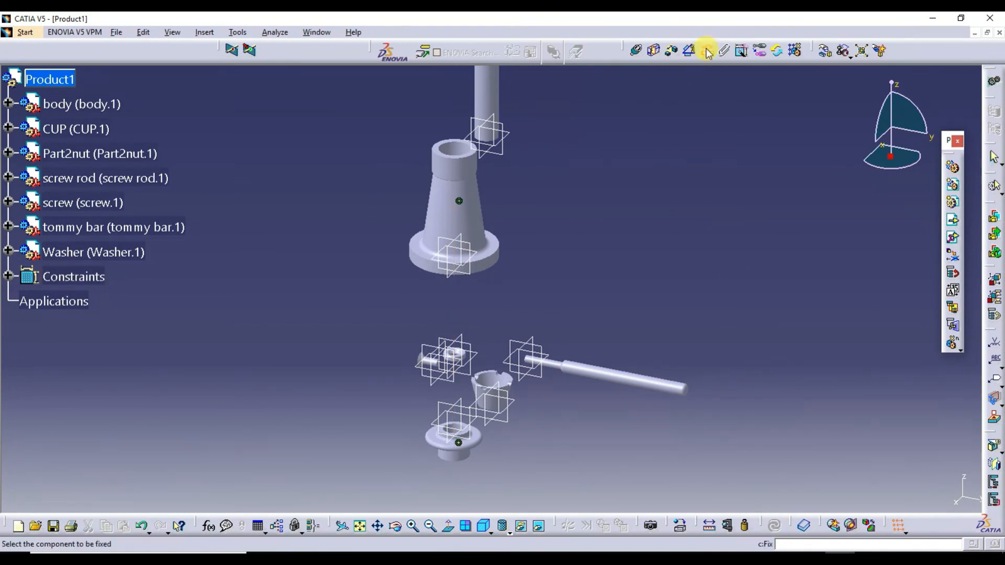
{"action": "left_click", "coordinate": [469, 198]}
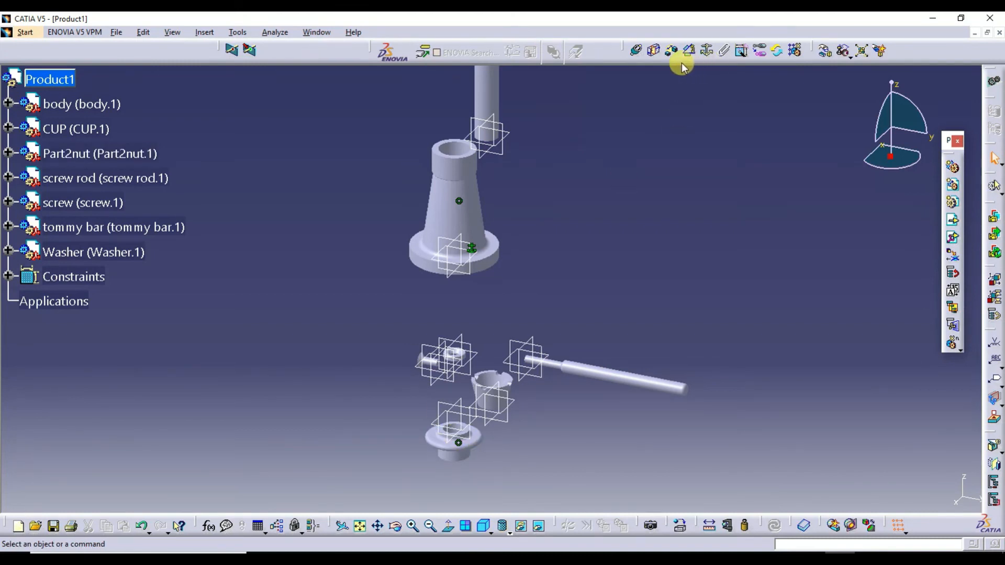
Add a surface contact constraint between the body's annular top face and the underside of the nut's flange, and update the assembly.
{"action": "left_click", "coordinate": [654, 52]}
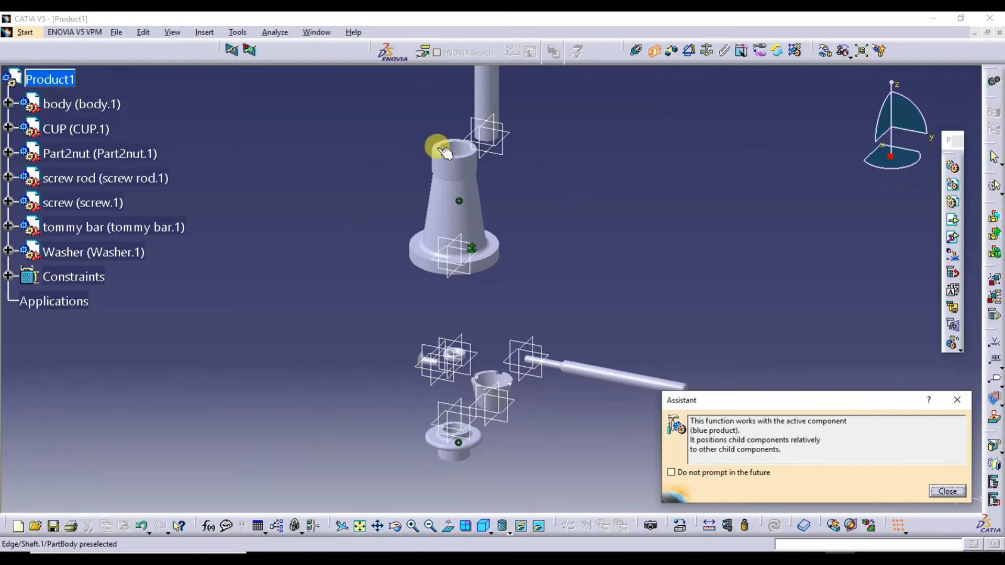
{"action": "left_click", "coordinate": [413, 526]}
{"action": "left_click", "coordinate": [378, 526]}
{"action": "left_click_drag", "start_coordinate": [498, 190], "coordinate": [498, 341]}
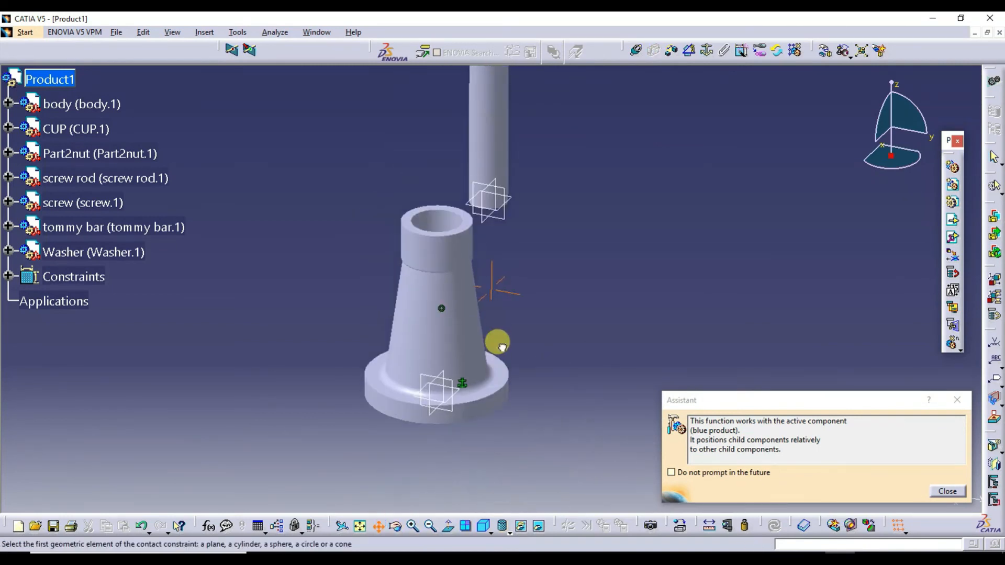
{"action": "left_click", "coordinate": [470, 219]}
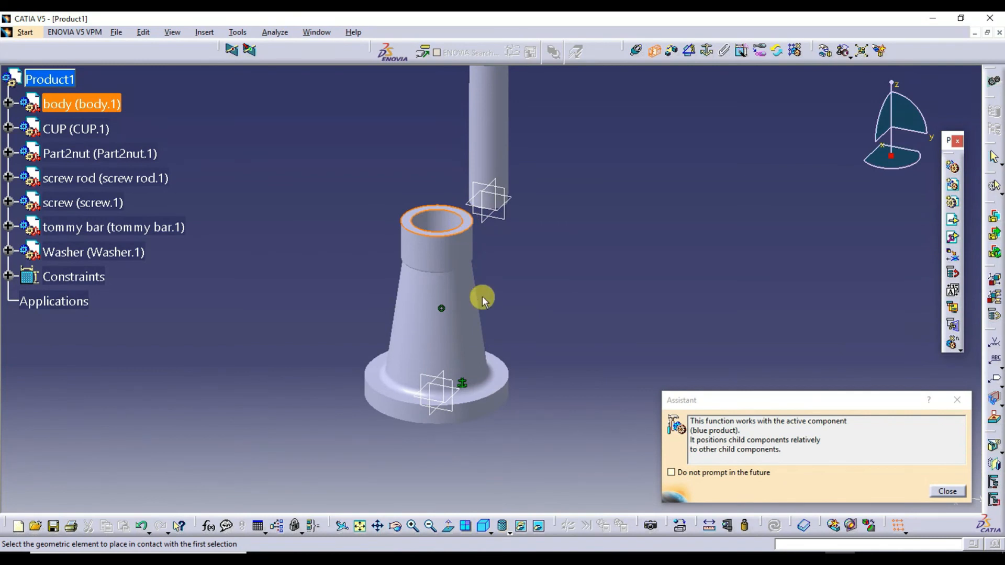
{"action": "left_click", "coordinate": [430, 526]}
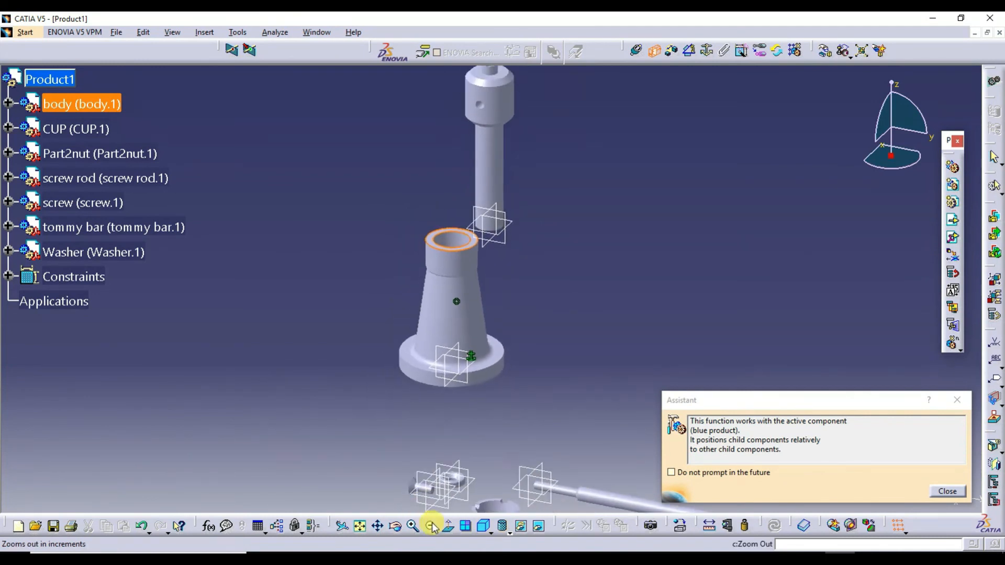
{"action": "middle_click_drag", "start_coordinate": [386, 429], "coordinate": [451, 253]}
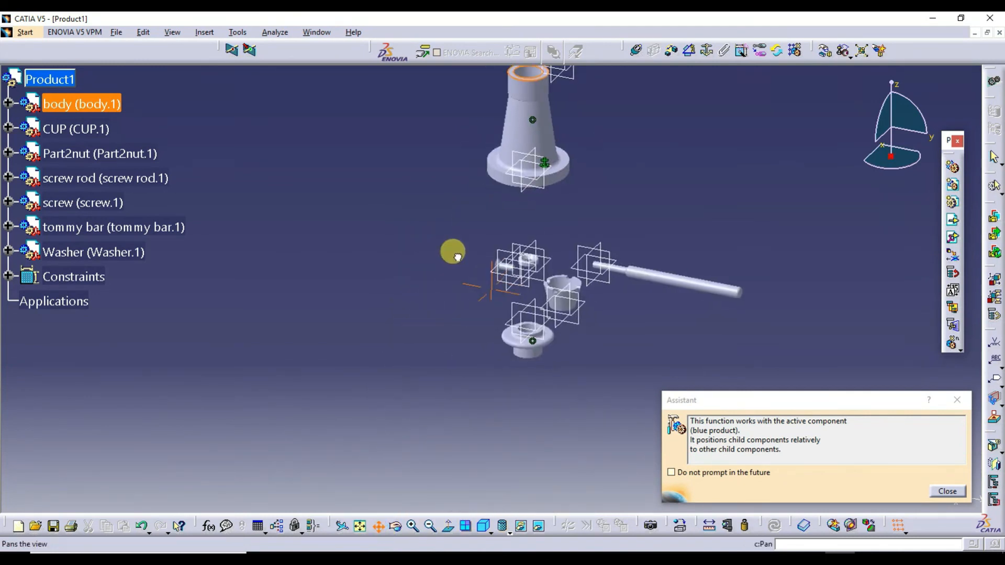
{"action": "left_click", "coordinate": [396, 526]}
{"action": "left_click_drag", "start_coordinate": [399, 314], "coordinate": [415, 332]}
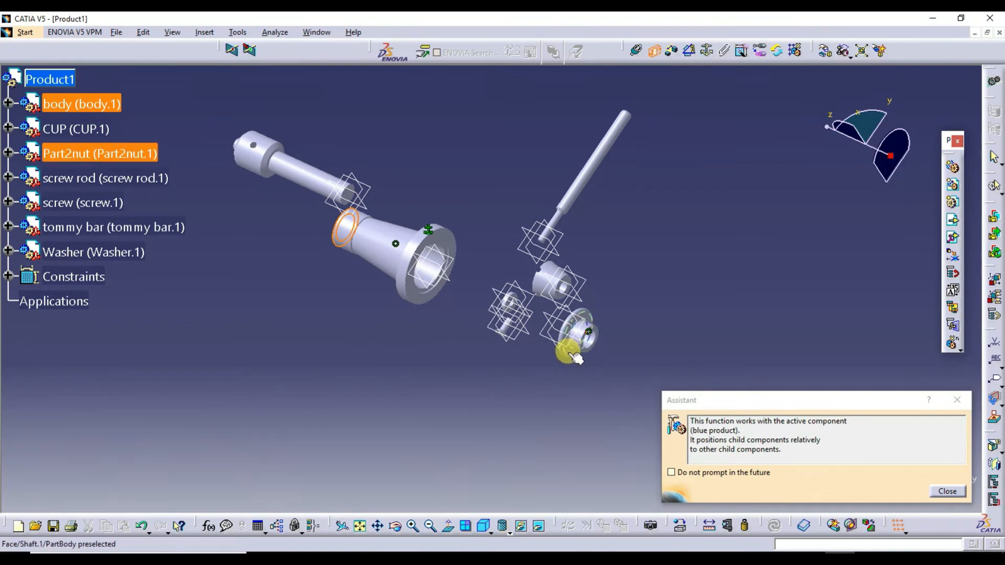
{"action": "left_click", "coordinate": [413, 526]}
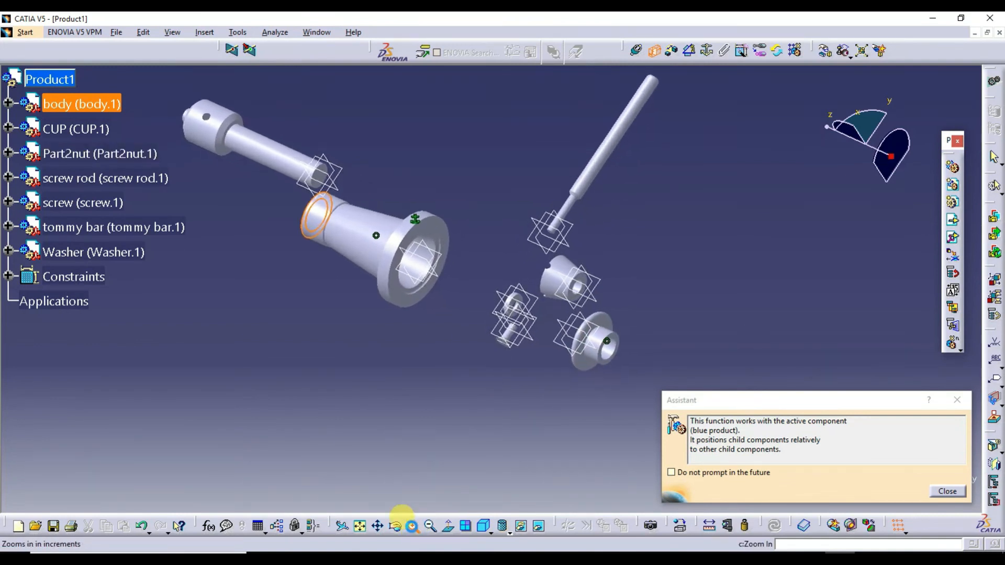
{"action": "left_click", "coordinate": [412, 526]}
{"action": "left_click", "coordinate": [413, 527]}
{"action": "left_click", "coordinate": [412, 526]}
{"action": "left_click", "coordinate": [395, 527]}
{"action": "left_click_drag", "start_coordinate": [648, 445], "coordinate": [603, 387]}
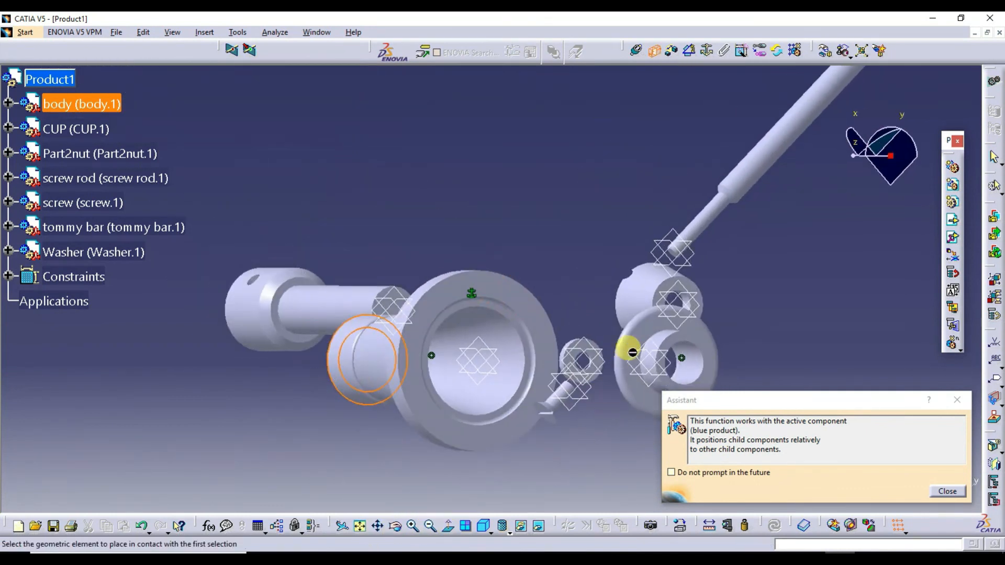
{"action": "left_click", "coordinate": [642, 321]}
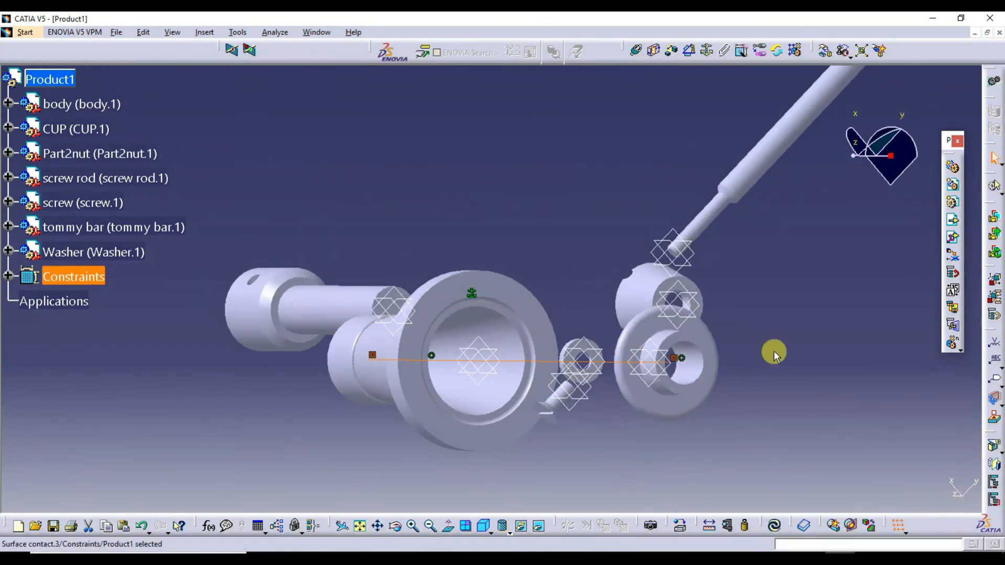
{"action": "left_click", "coordinate": [777, 528]}
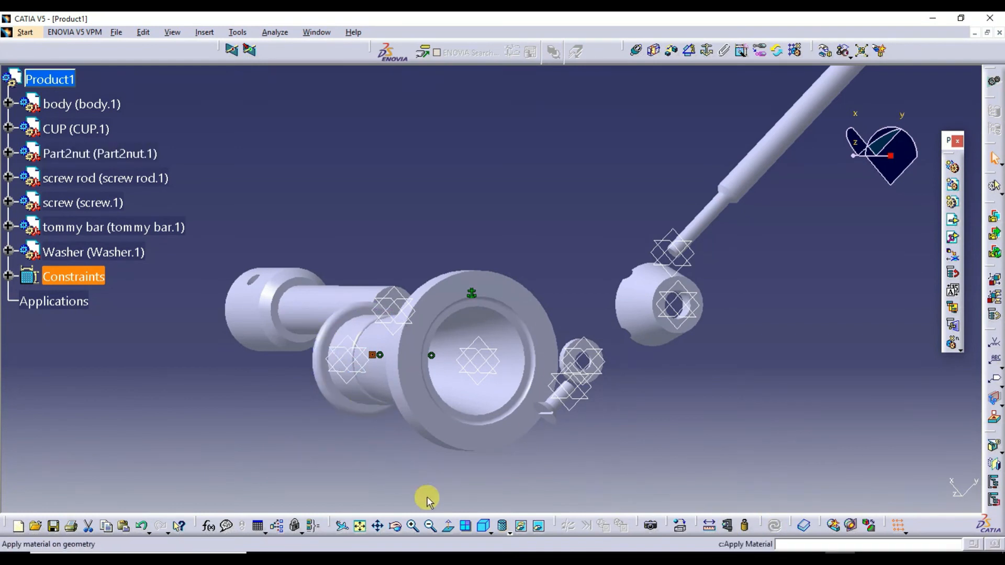
{"action": "left_click_drag", "start_coordinate": [302, 442], "coordinate": [516, 336]}
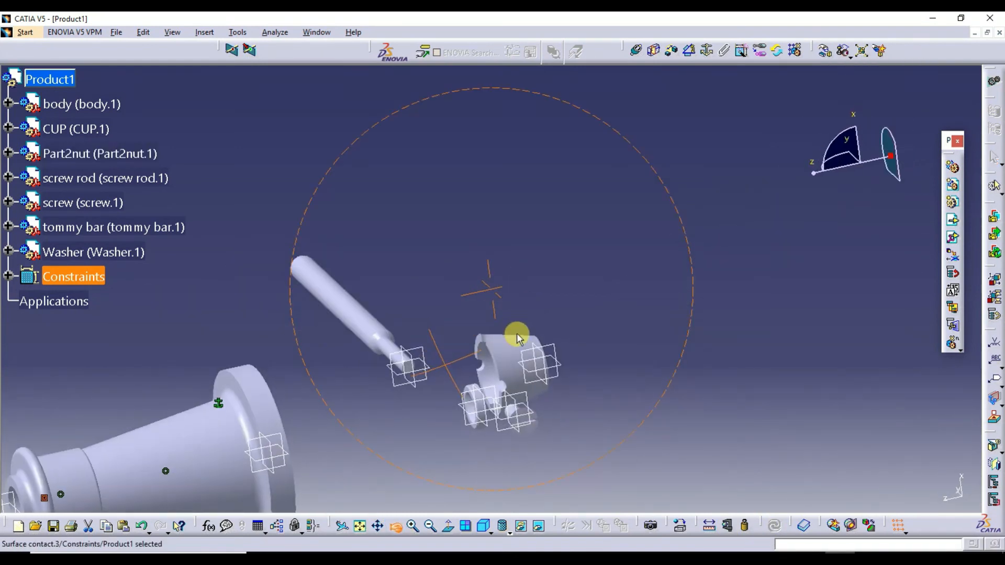
{"action": "left_click", "coordinate": [361, 527]}
{"action": "left_click", "coordinate": [397, 529]}
{"action": "left_click_drag", "start_coordinate": [394, 421], "coordinate": [488, 222]}
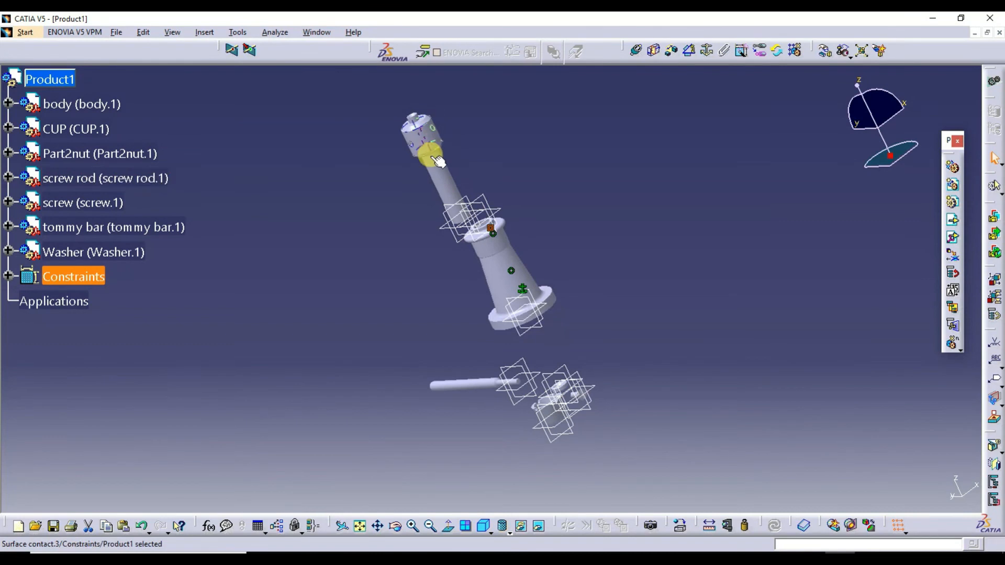
{"action": "left_click", "coordinate": [638, 52]}
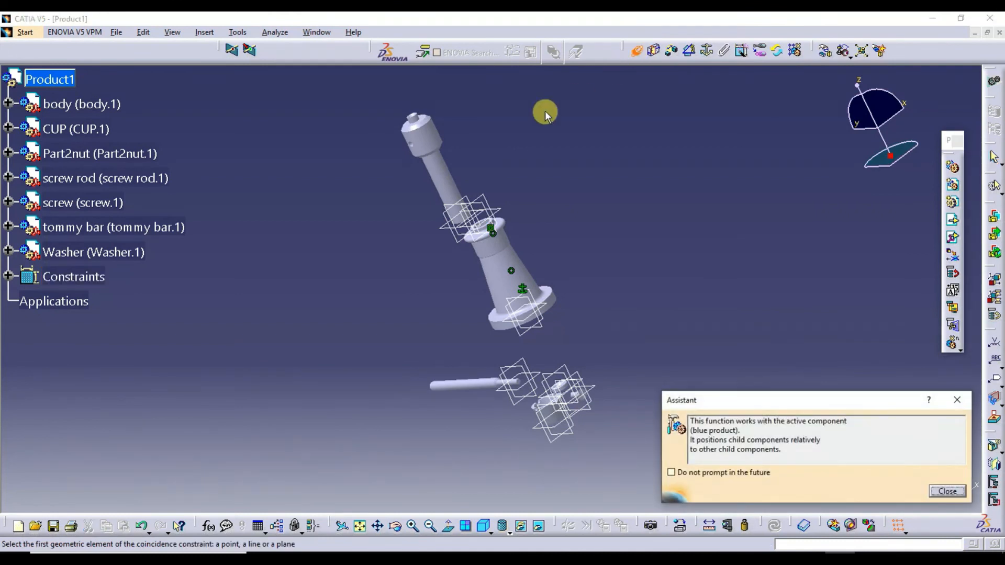
{"action": "left_click", "coordinate": [440, 175]}
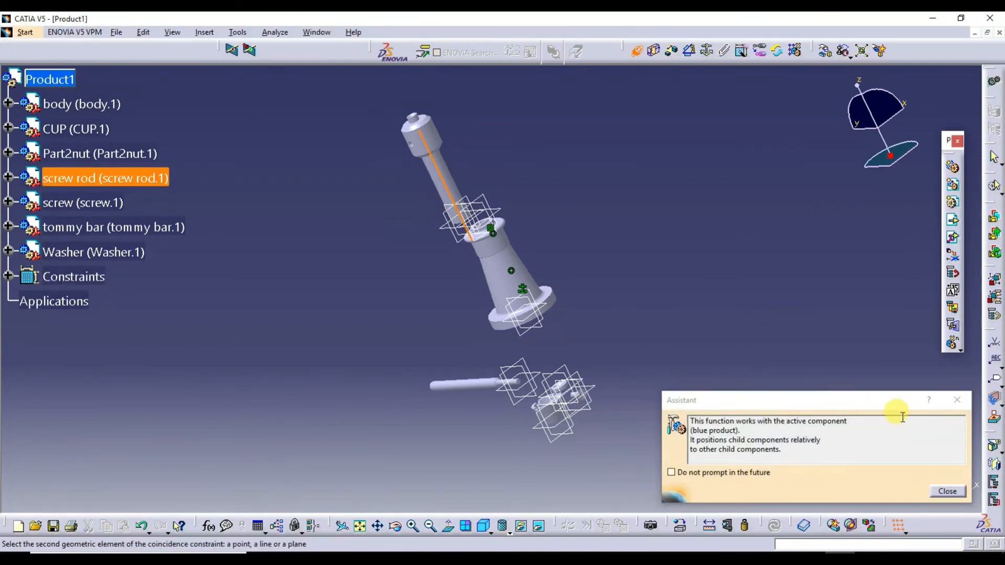
{"action": "left_click", "coordinate": [958, 401]}
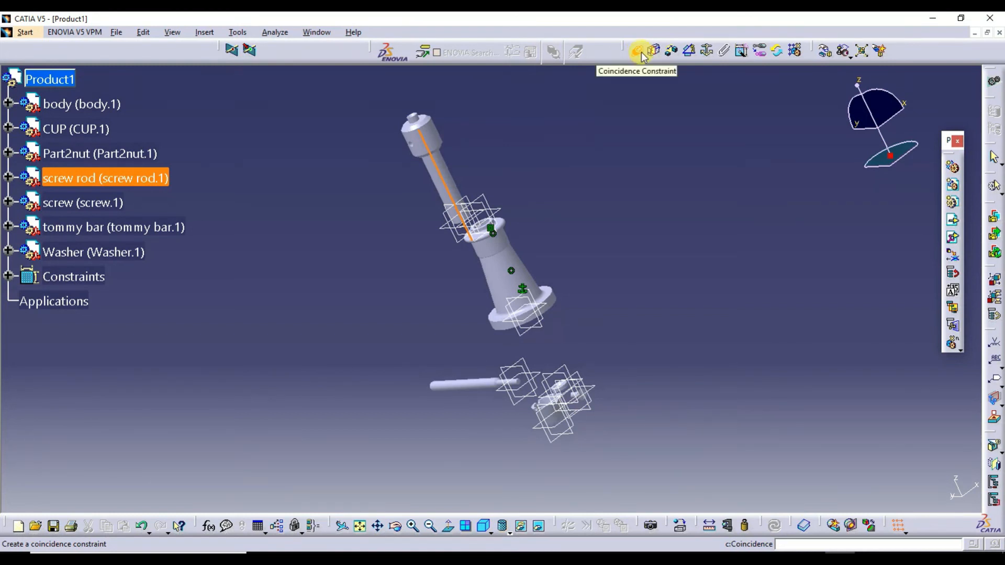
{"action": "key", "text": "Escape"}
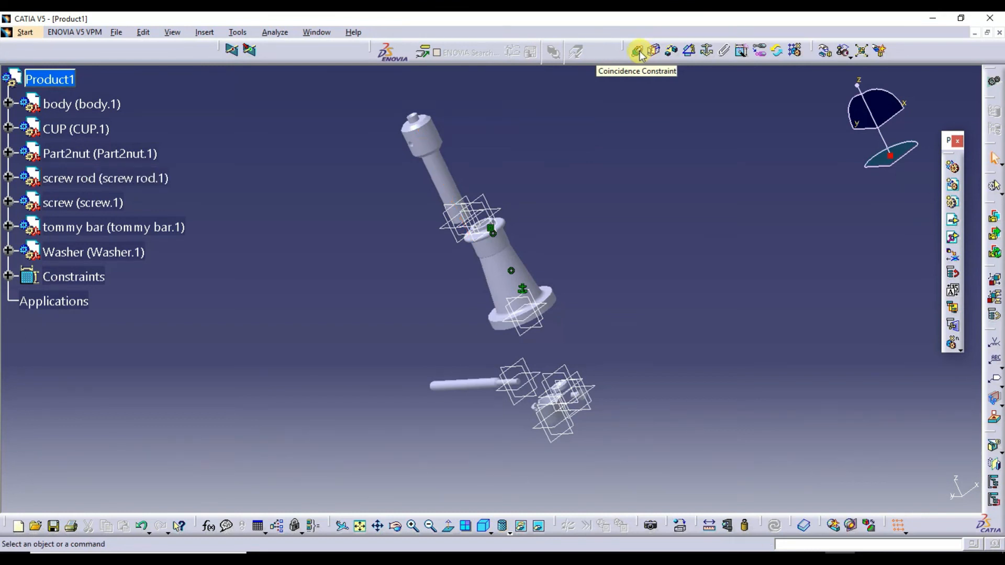
Add a coincidence constraint between the central axes of the screw rod and the body, and update the assembly.
{"action": "left_click", "coordinate": [638, 52]}
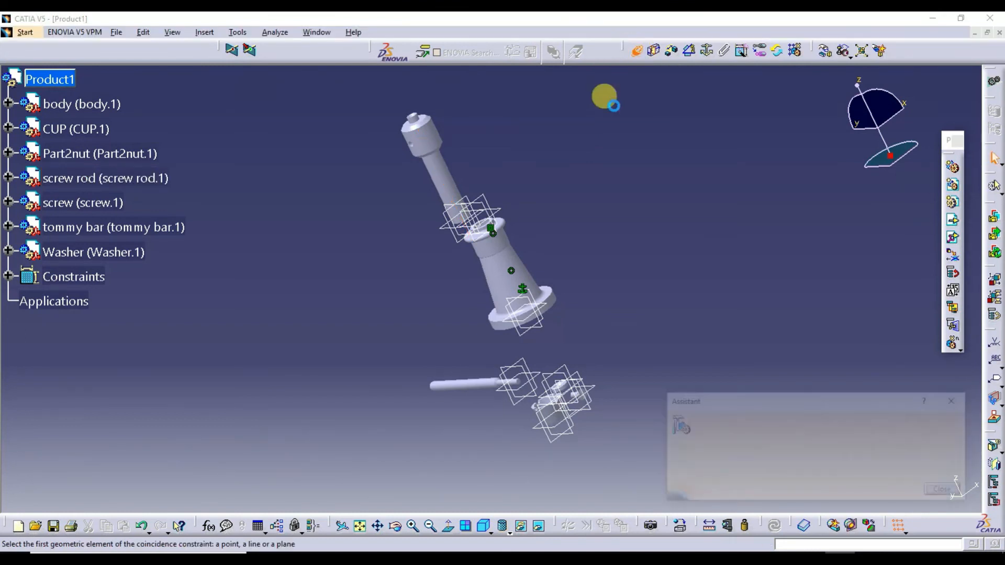
{"action": "left_click", "coordinate": [454, 184]}
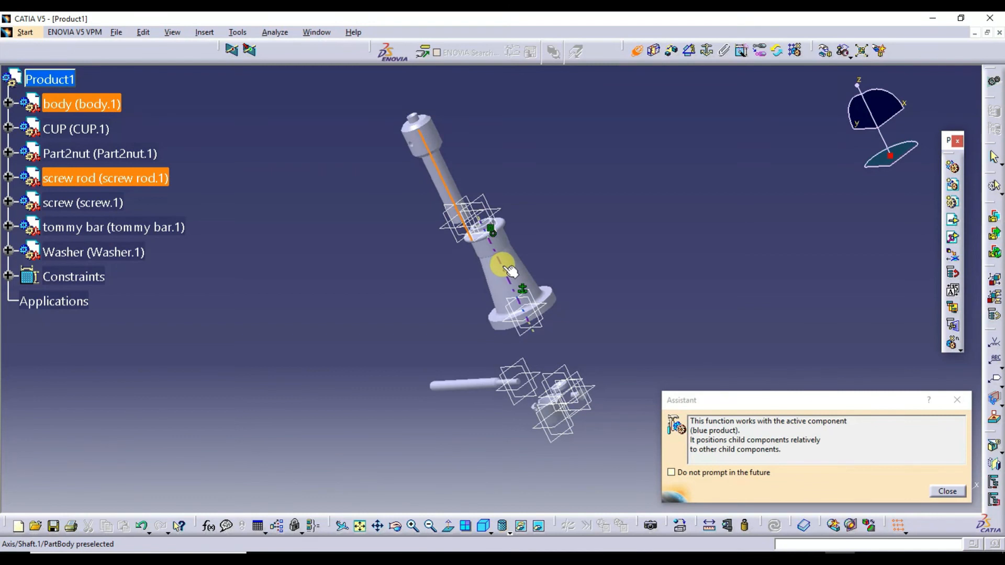
{"action": "left_click", "coordinate": [510, 270]}
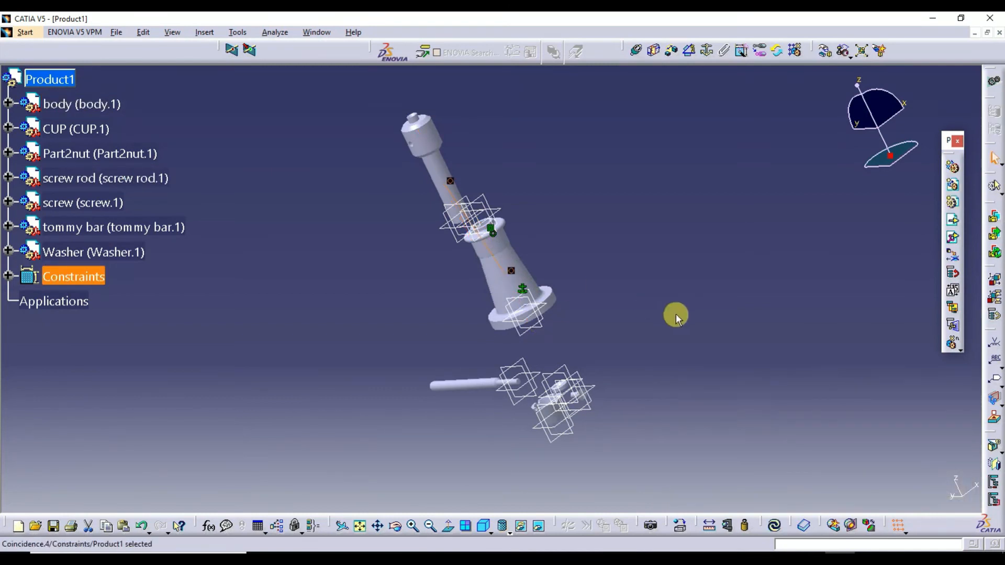
{"action": "left_click", "coordinate": [775, 525]}
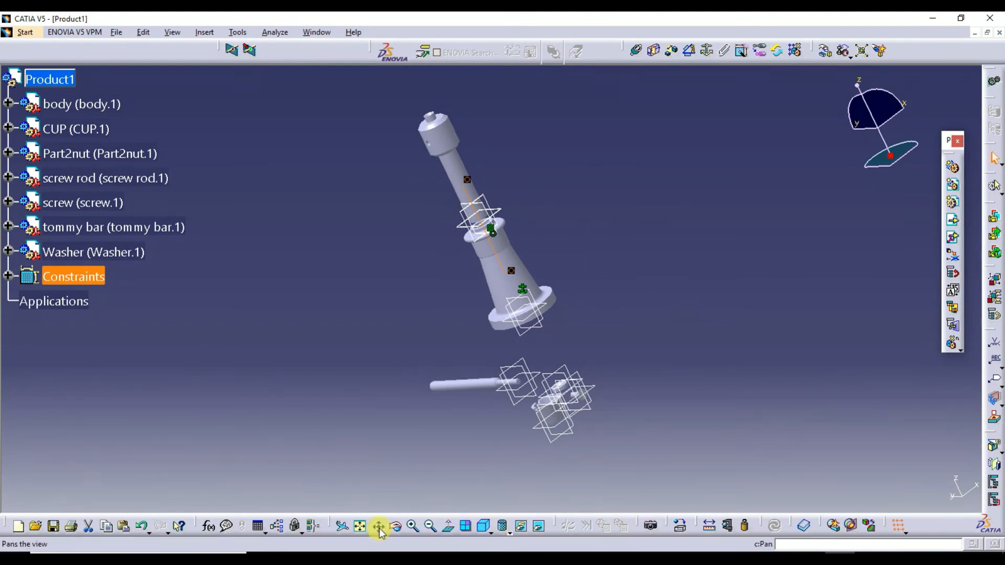
Examine the screw rod and body from several angles, focusing on the rod's head and the nut's opening.
{"action": "left_click", "coordinate": [397, 526]}
{"action": "left_click_drag", "start_coordinate": [352, 139], "coordinate": [427, 131]}
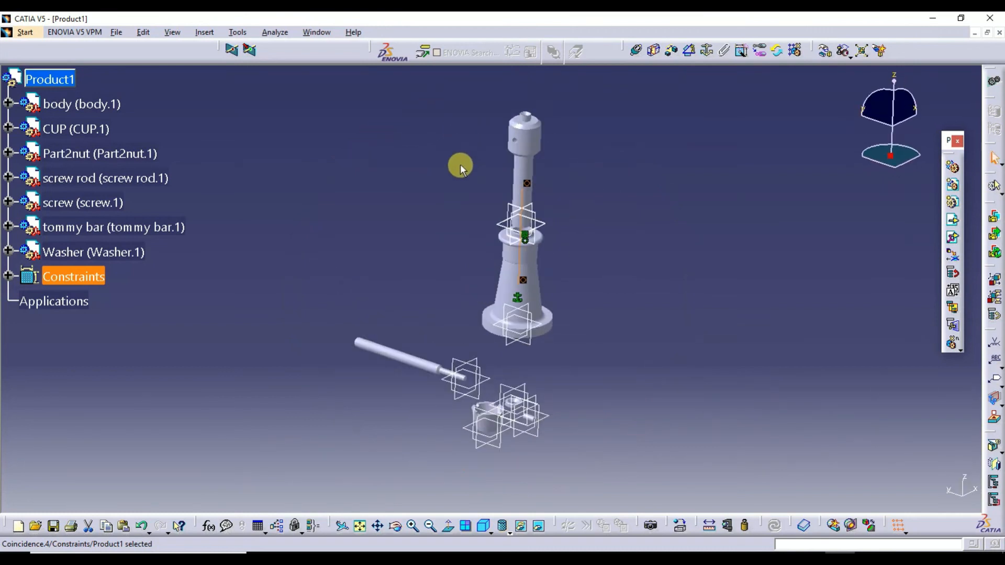
{"action": "left_click", "coordinate": [396, 526]}
{"action": "left_click_drag", "start_coordinate": [420, 238], "coordinate": [473, 390]}
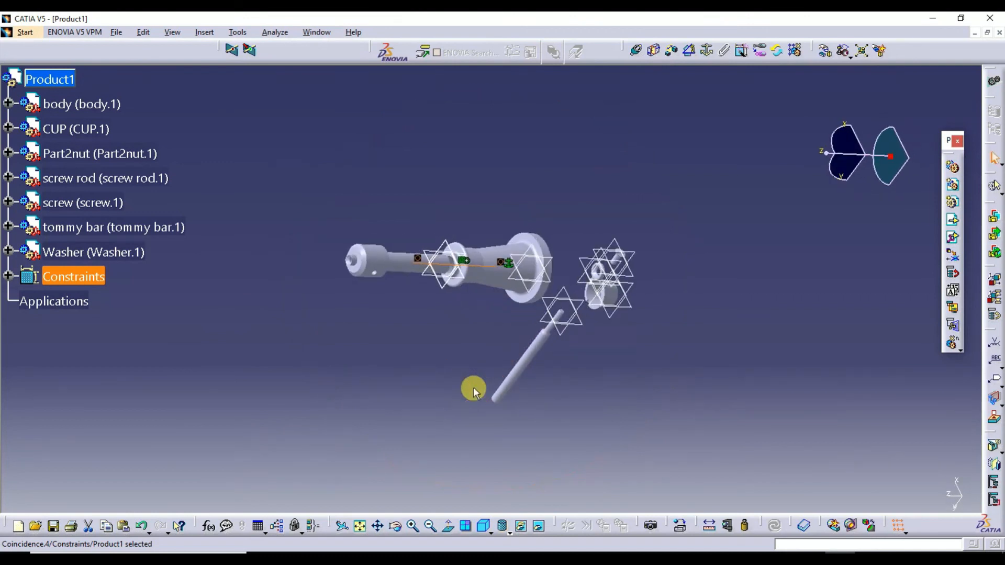
{"action": "left_click", "coordinate": [414, 526]}
{"action": "left_click", "coordinate": [413, 526]}
{"action": "left_click", "coordinate": [413, 527]}
{"action": "left_click", "coordinate": [413, 526]}
{"action": "left_click", "coordinate": [413, 526]}
{"action": "left_click", "coordinate": [413, 526]}
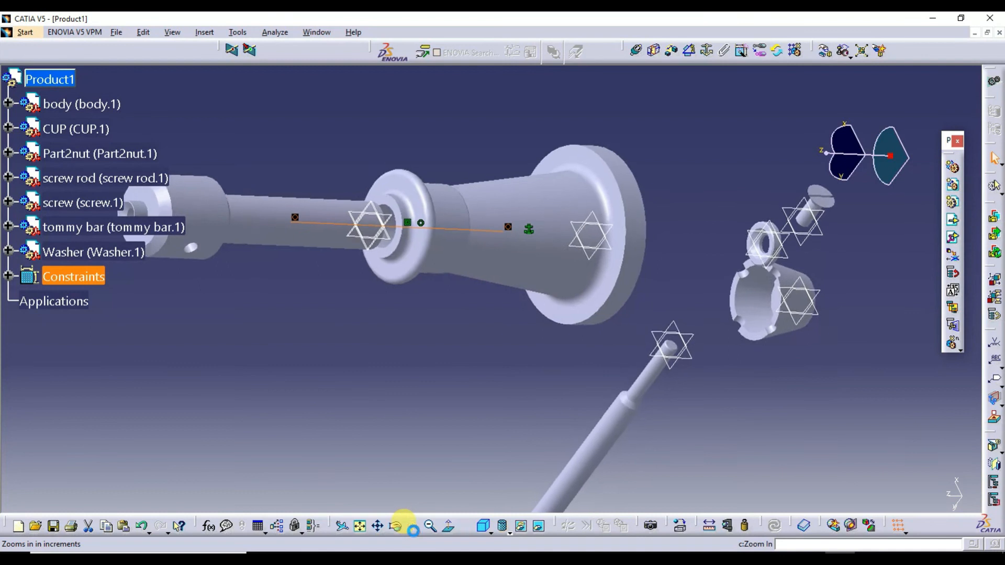
{"action": "left_click", "coordinate": [413, 526]}
{"action": "left_click", "coordinate": [413, 526]}
{"action": "left_click", "coordinate": [381, 528]}
{"action": "left_click_drag", "start_coordinate": [296, 344], "coordinate": [575, 354]}
{"action": "left_click", "coordinate": [397, 526]}
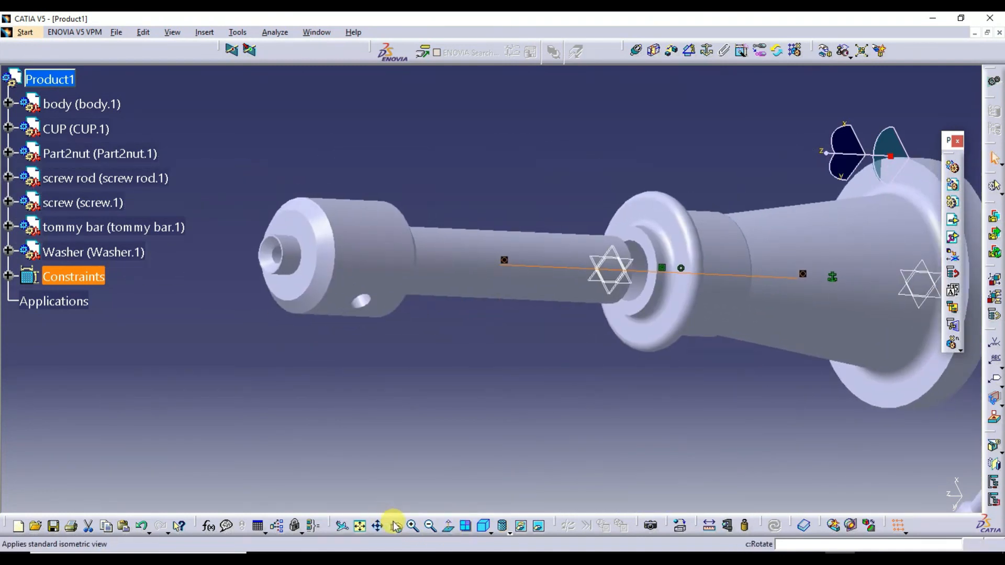
{"action": "left_click_drag", "start_coordinate": [398, 436], "coordinate": [309, 369]}
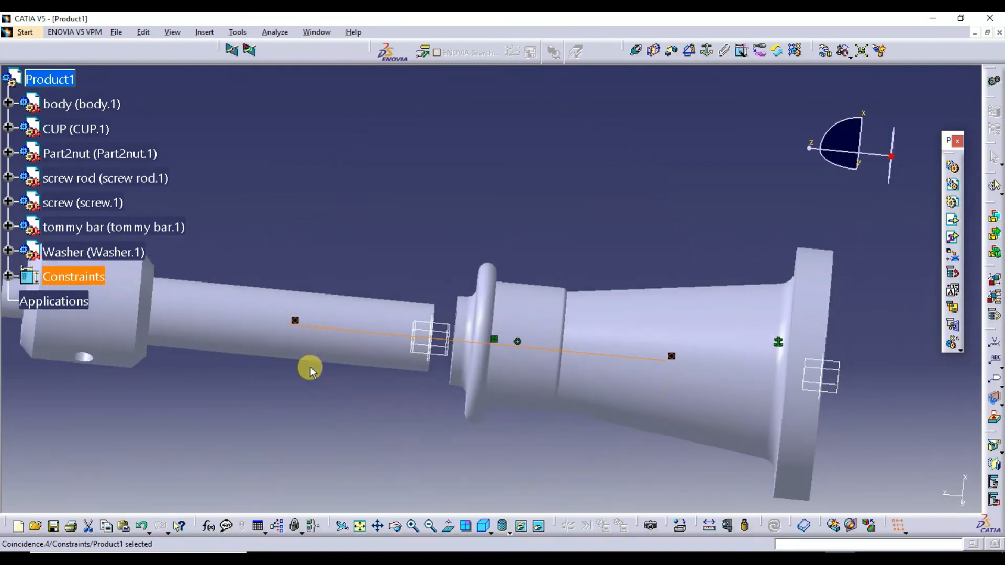
{"action": "left_click", "coordinate": [377, 526]}
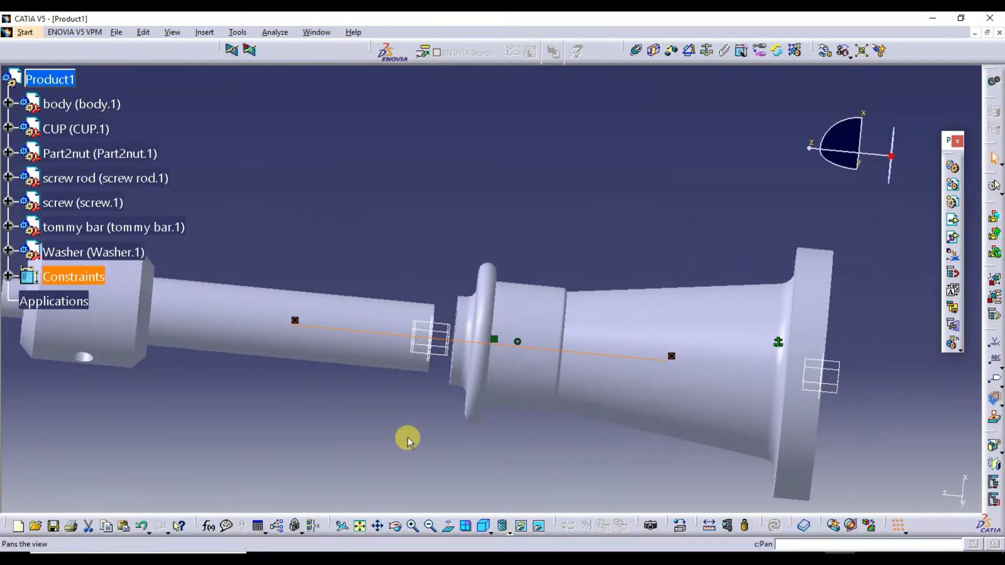
{"action": "left_click", "coordinate": [656, 51]}
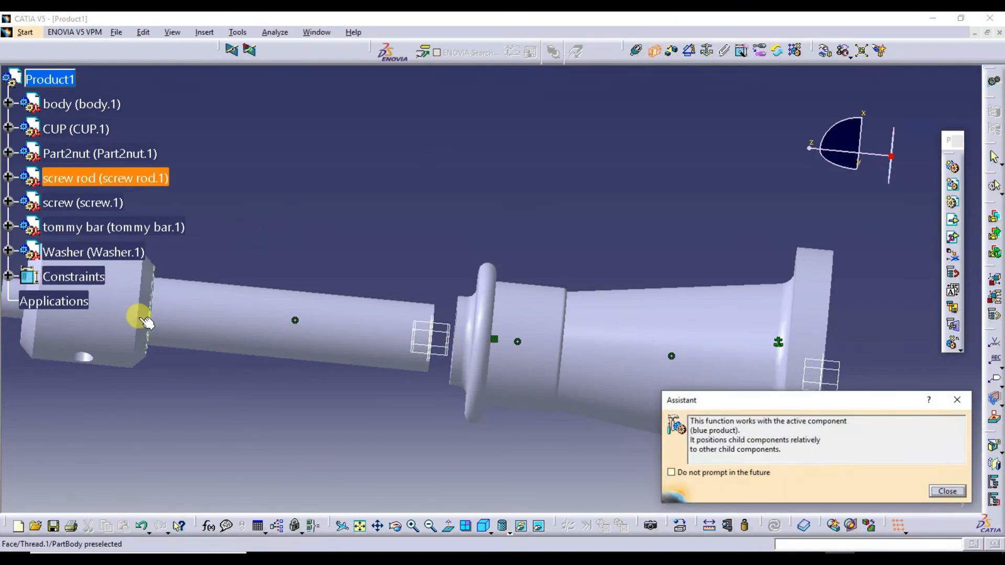
{"action": "left_click", "coordinate": [152, 312]}
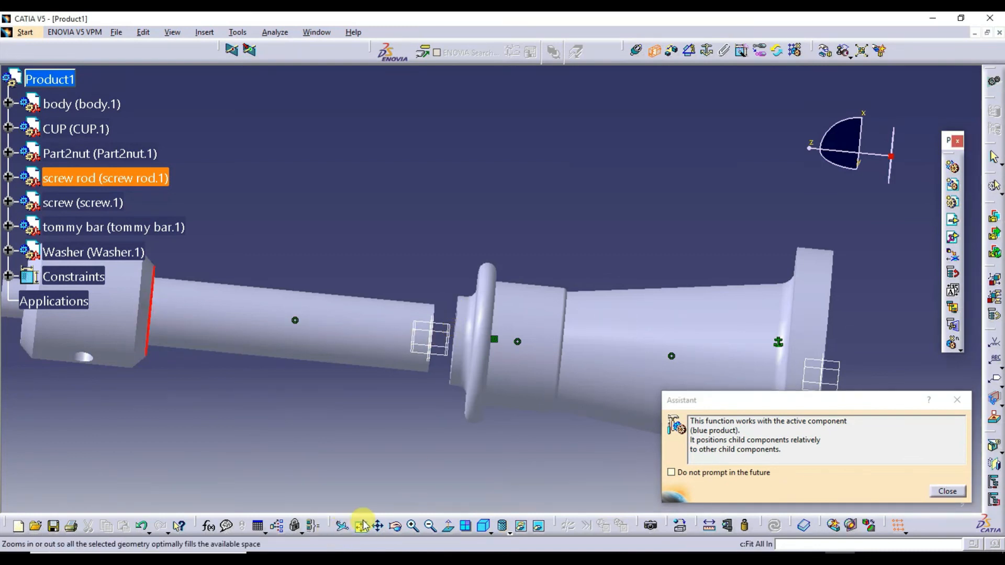
{"action": "middle_click_drag", "start_coordinate": [361, 447], "coordinate": [481, 401]}
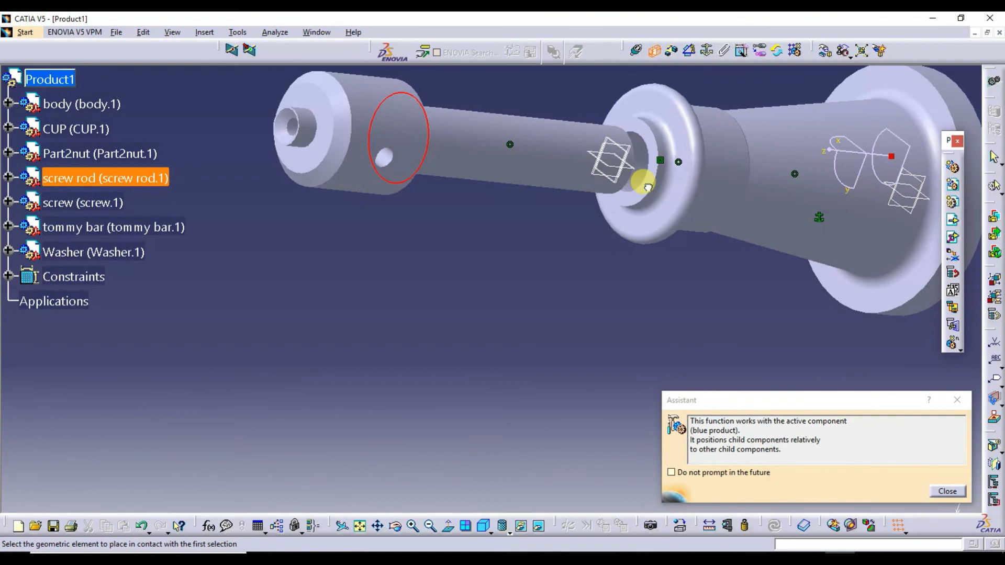
{"action": "left_click", "coordinate": [957, 400]}
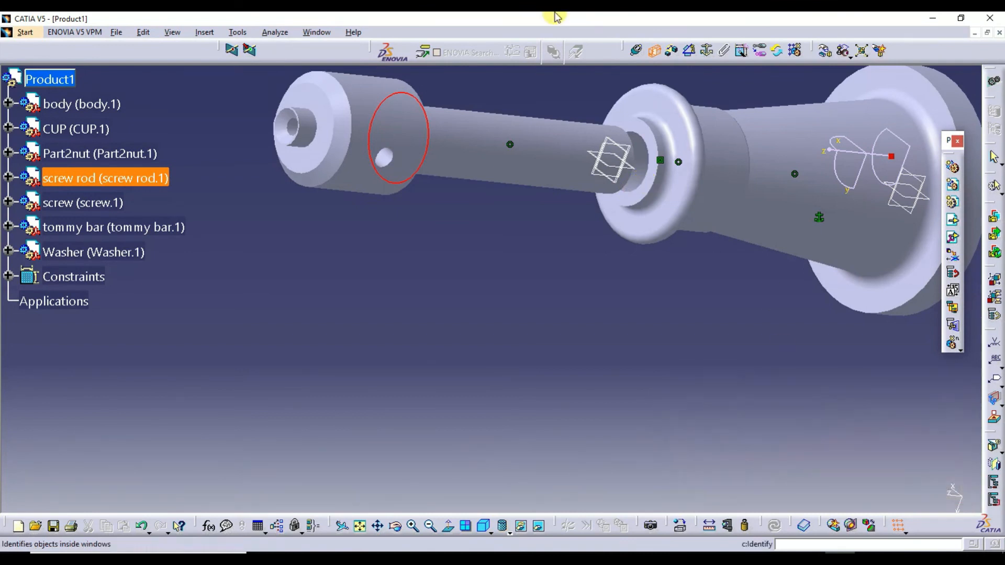
{"action": "key", "text": "Escape"}
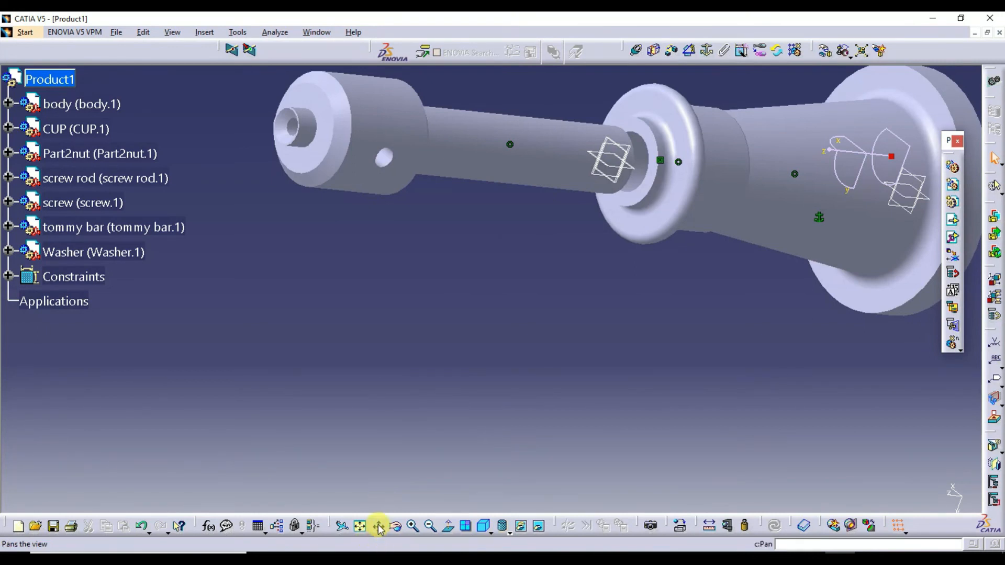
Examine the annular underside of the screw rod's head and the nut's annular top face as possible contact faces.
{"action": "left_click", "coordinate": [396, 527]}
{"action": "left_click_drag", "start_coordinate": [399, 253], "coordinate": [914, 394]}
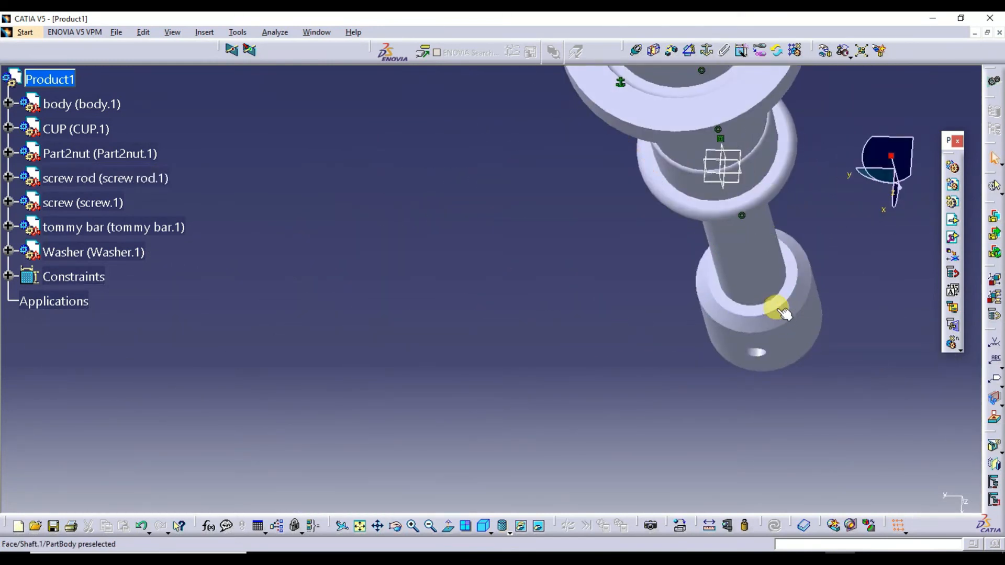
{"action": "left_click", "coordinate": [773, 282]}
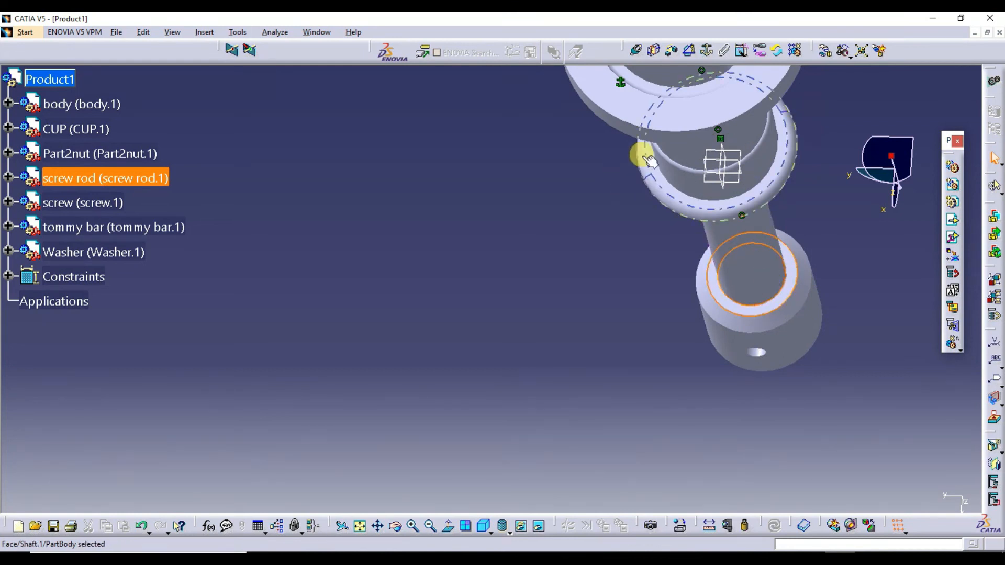
{"action": "left_click", "coordinate": [396, 528]}
{"action": "left_click_drag", "start_coordinate": [554, 240], "coordinate": [341, 477]}
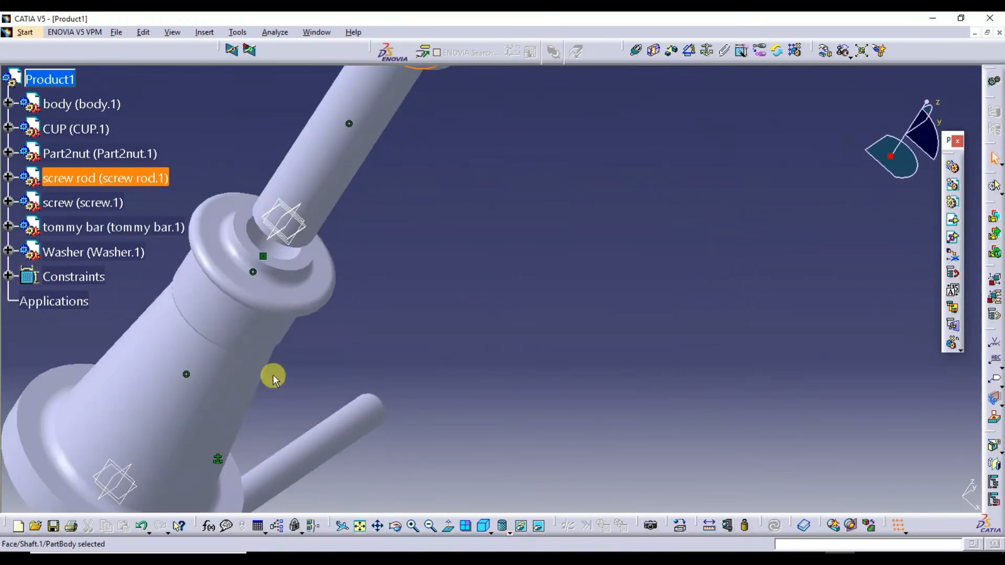
{"action": "left_click", "coordinate": [301, 269]}
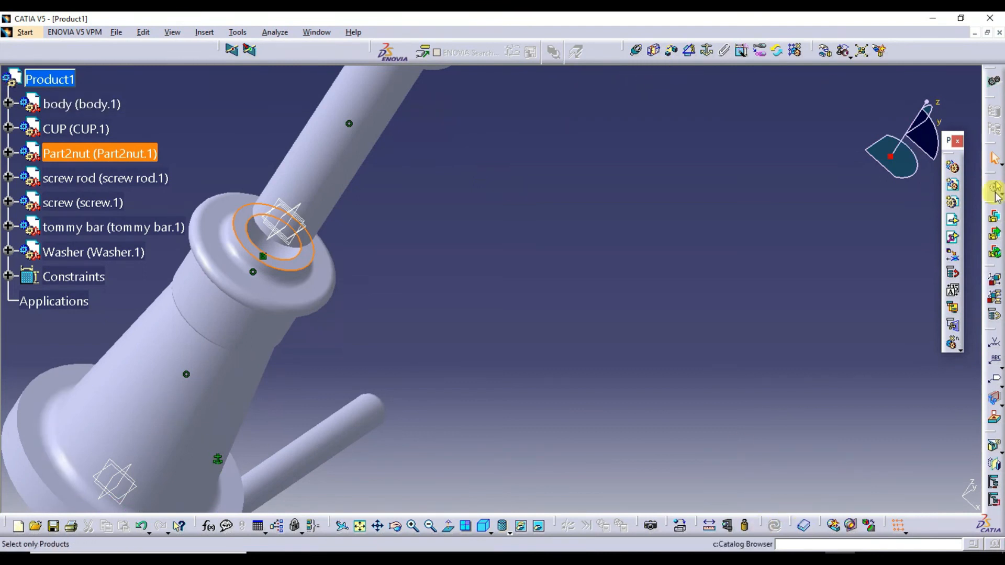
{"action": "left_click", "coordinate": [643, 262]}
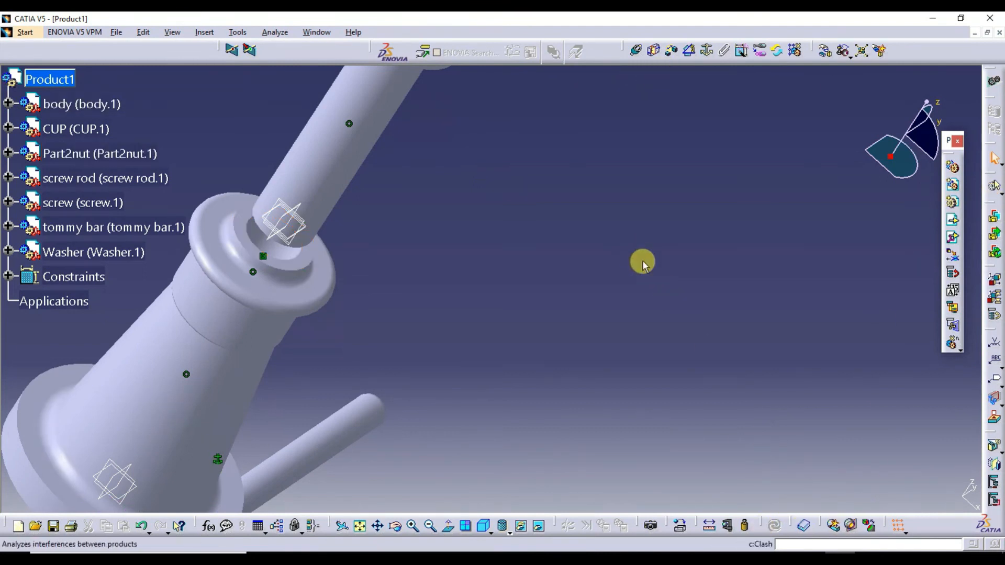
Add a surface contact constraint between the nut's annular top face and the underside of the screw rod's head, and update the assembly.
{"action": "left_click", "coordinate": [378, 526]}
{"action": "left_click_drag", "start_coordinate": [564, 155], "coordinate": [680, 279]}
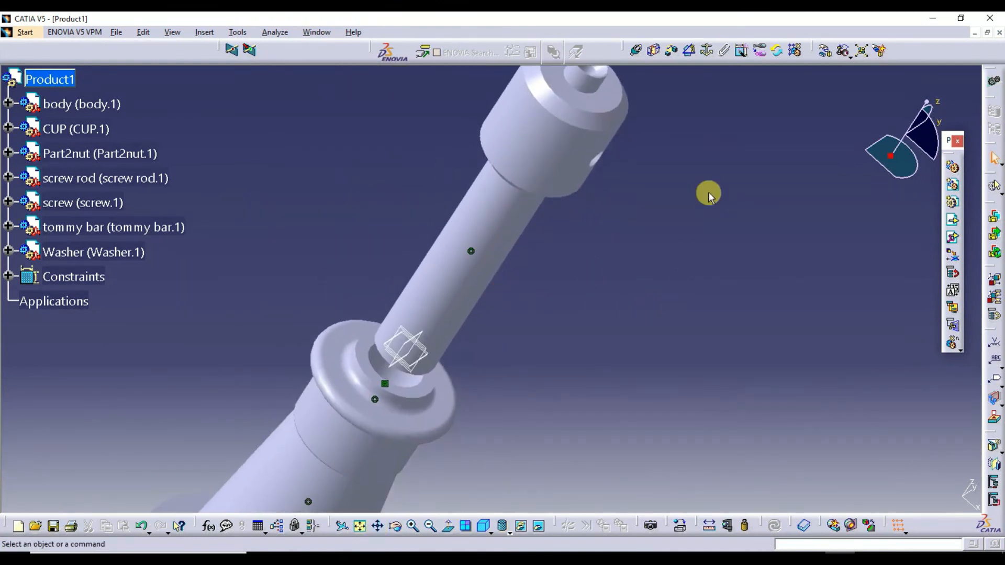
{"action": "left_click", "coordinate": [655, 51]}
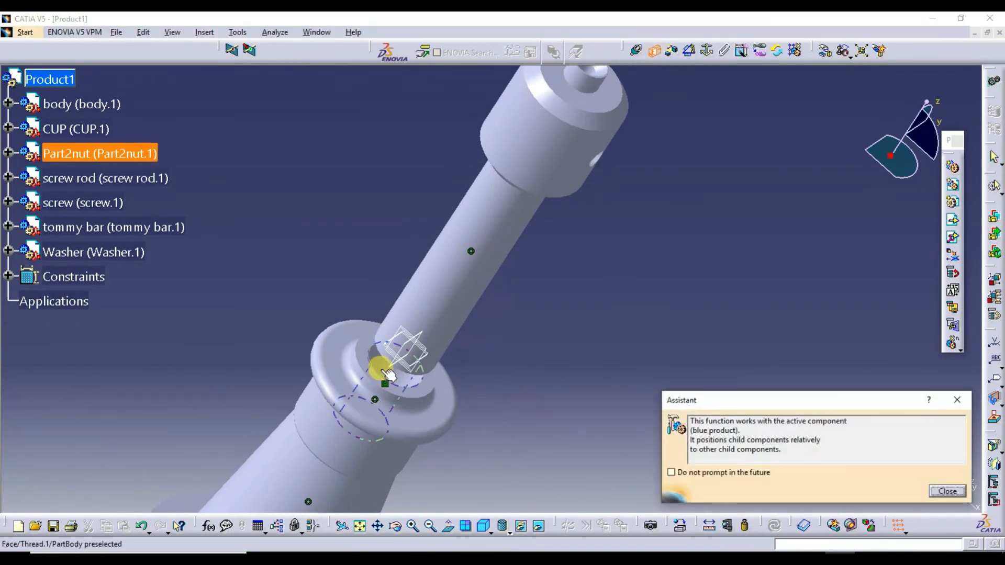
{"action": "left_click", "coordinate": [419, 395]}
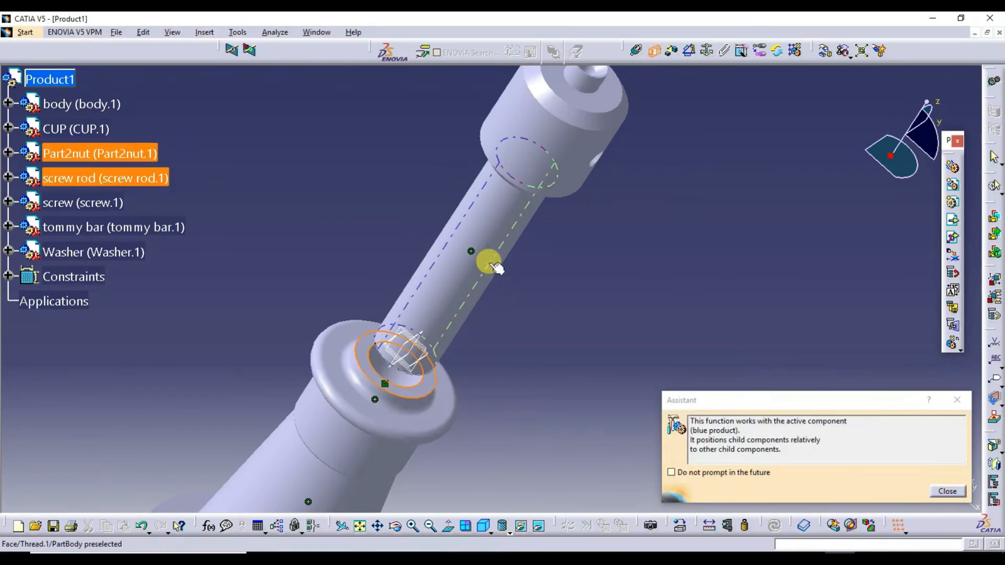
{"action": "left_click", "coordinate": [397, 530]}
{"action": "left_click_drag", "start_coordinate": [370, 186], "coordinate": [673, 226]}
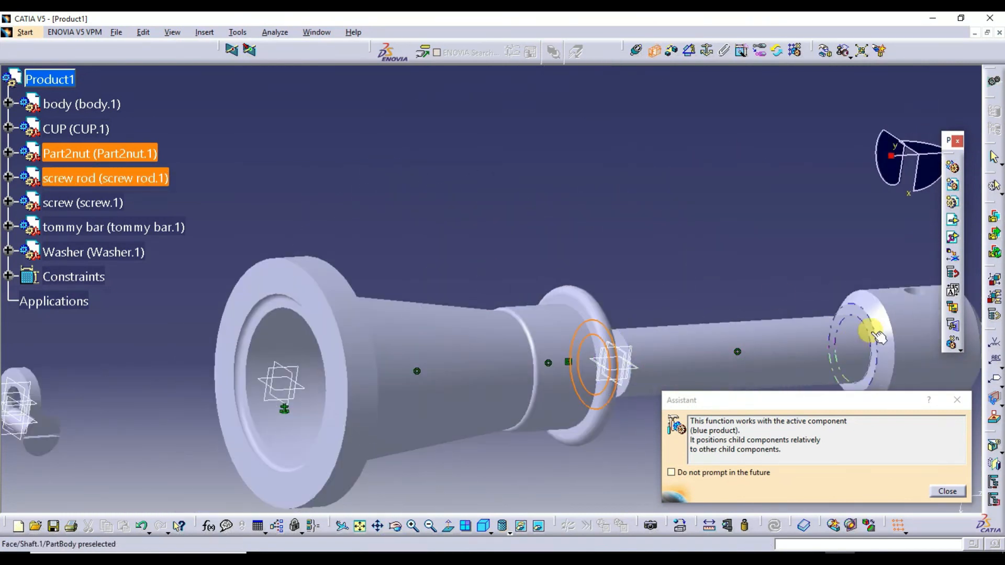
{"action": "left_click", "coordinate": [853, 311]}
{"action": "left_click", "coordinate": [774, 524]}
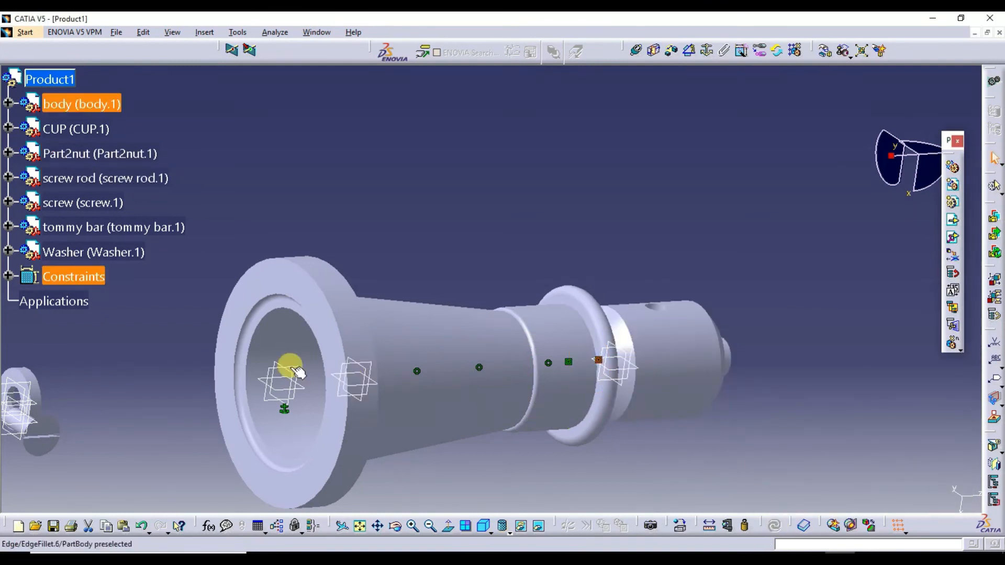
Add a coincidence constraint between the central axes of the body and the cup, and update the assembly.
{"action": "left_click", "coordinate": [397, 528]}
{"action": "left_click_drag", "start_coordinate": [767, 413], "coordinate": [530, 211]}
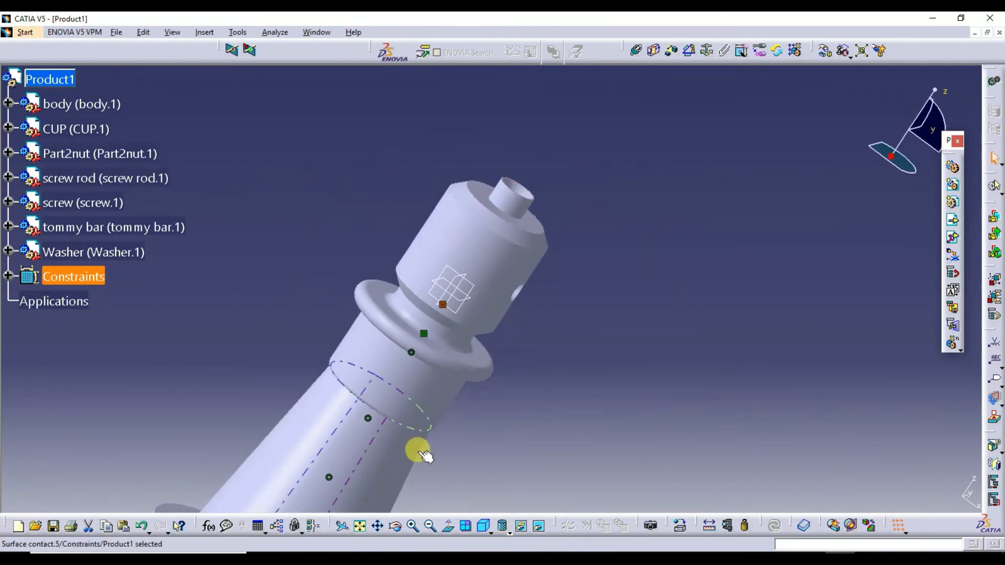
{"action": "left_click", "coordinate": [360, 526]}
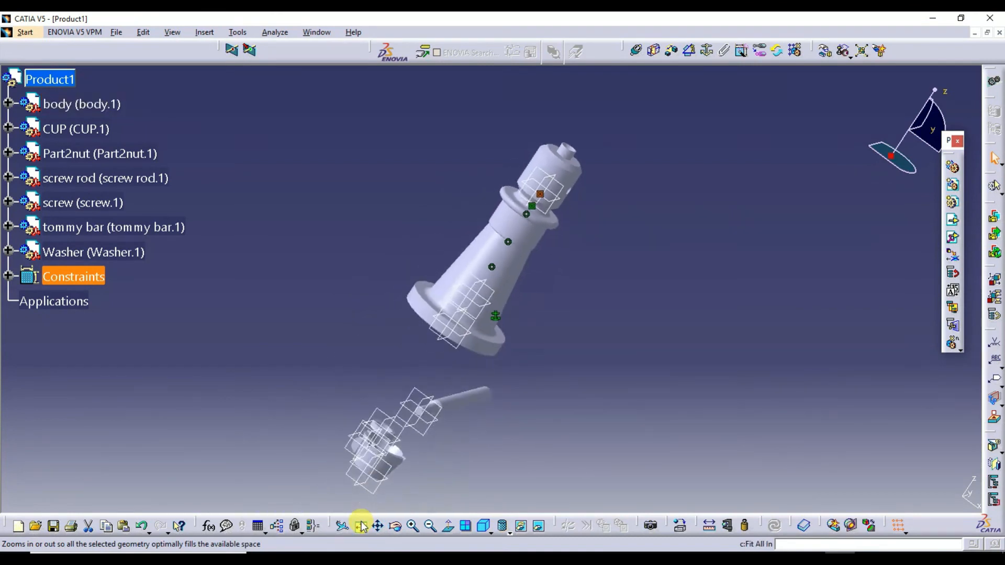
{"action": "left_click", "coordinate": [498, 348]}
{"action": "left_click", "coordinate": [413, 527]}
{"action": "left_click", "coordinate": [374, 526]}
{"action": "left_click_drag", "start_coordinate": [450, 445], "coordinate": [587, 387]}
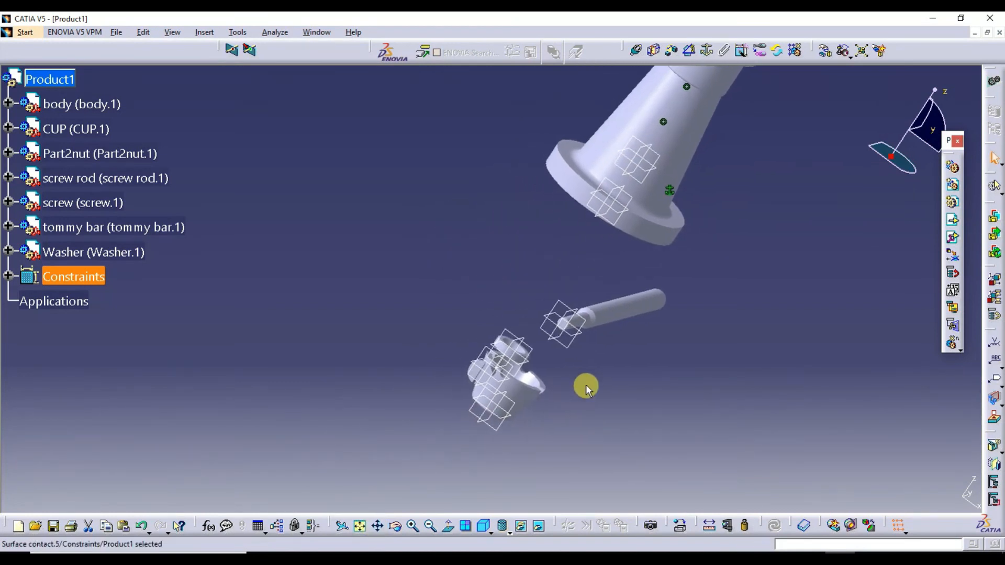
{"action": "left_click", "coordinate": [638, 53]}
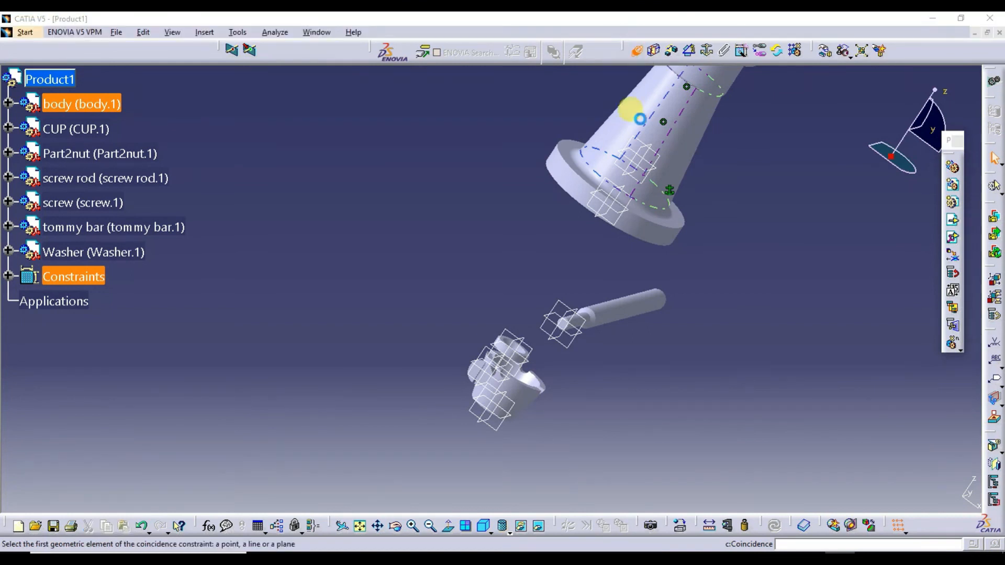
{"action": "left_click", "coordinate": [672, 113]}
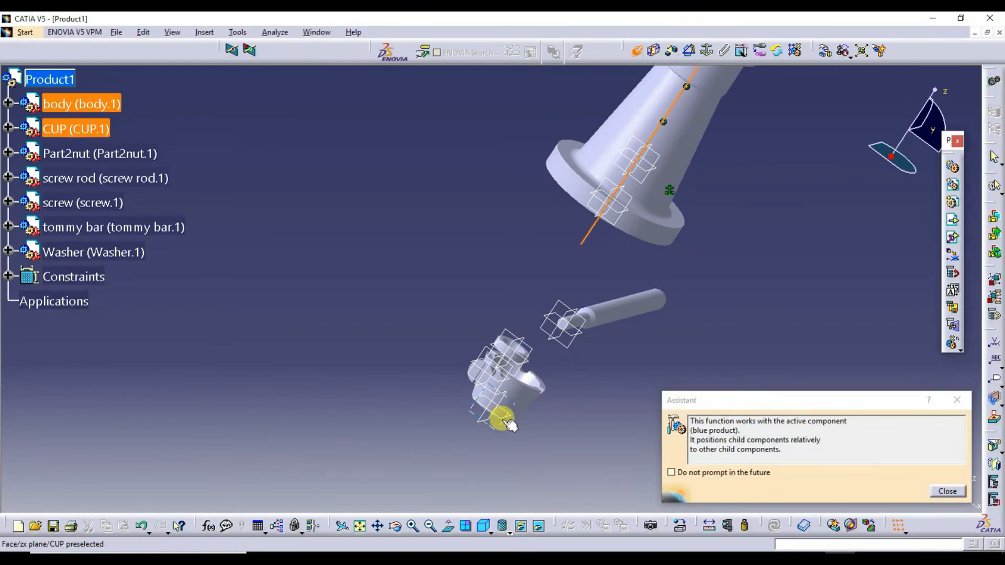
{"action": "left_click", "coordinate": [513, 385]}
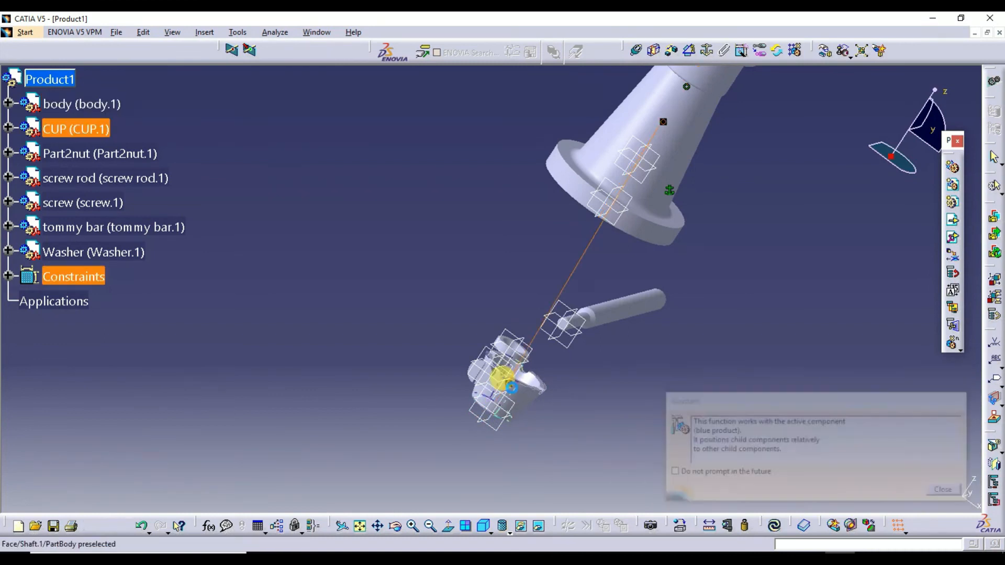
{"action": "left_click", "coordinate": [778, 526]}
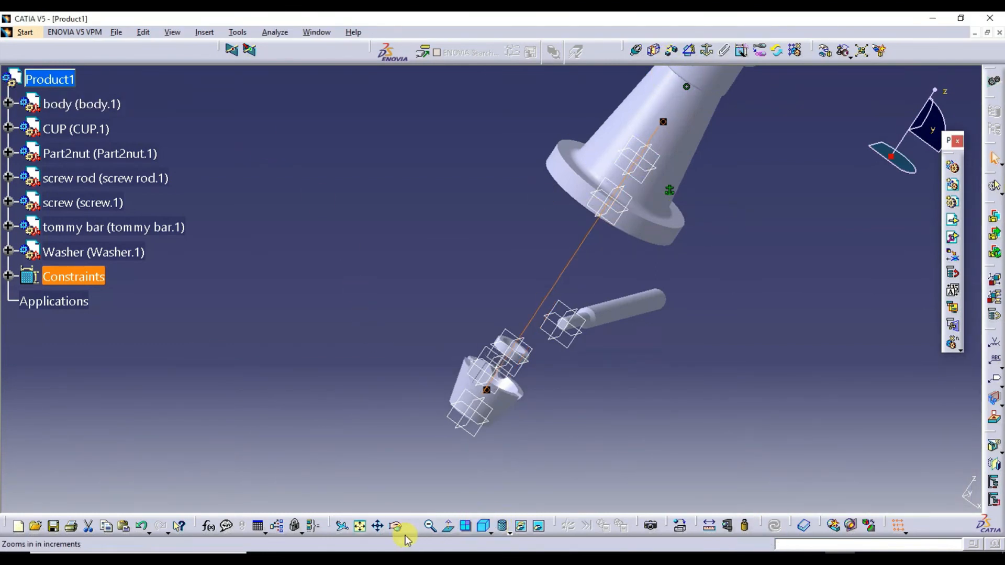
Add a surface contact constraint between the cup's annular base face and the flat top face of the screw rod's head, and update the assembly.
{"action": "left_click", "coordinate": [385, 526]}
{"action": "left_click_drag", "start_coordinate": [816, 275], "coordinate": [917, 211]}
{"action": "left_click", "coordinate": [396, 526]}
{"action": "left_click_drag", "start_coordinate": [395, 494], "coordinate": [538, 200]}
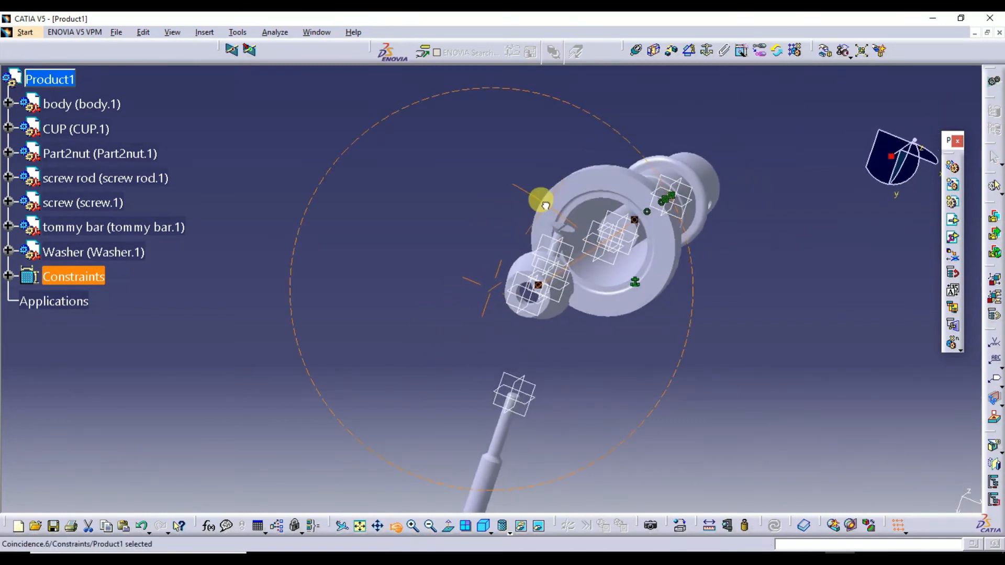
{"action": "left_click", "coordinate": [413, 527]}
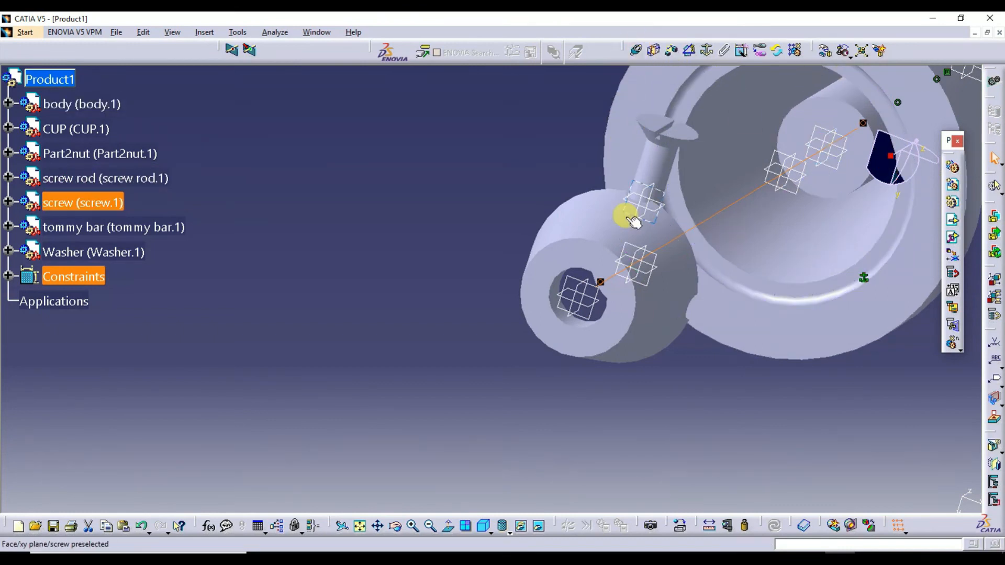
{"action": "left_click", "coordinate": [657, 52]}
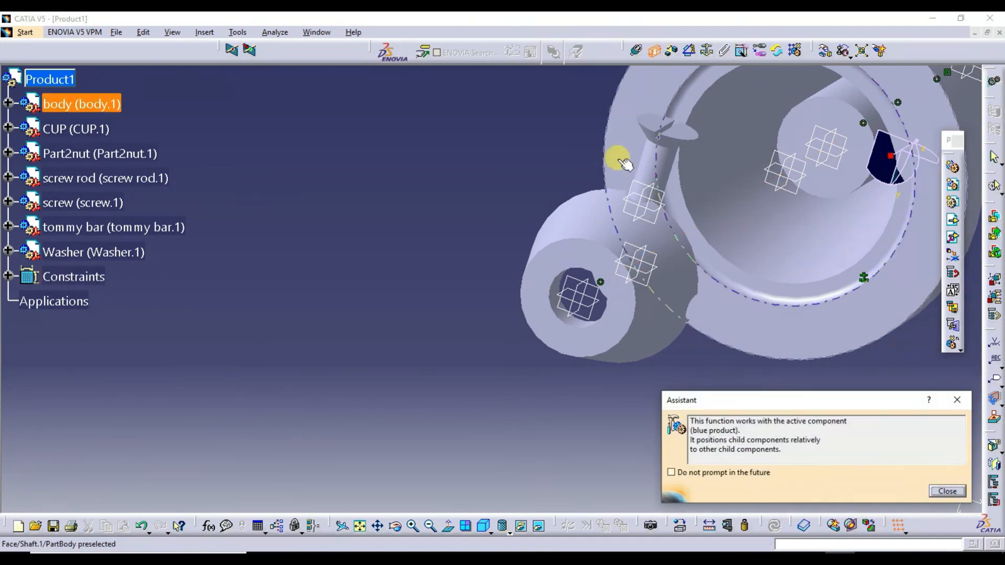
{"action": "left_click", "coordinate": [587, 258]}
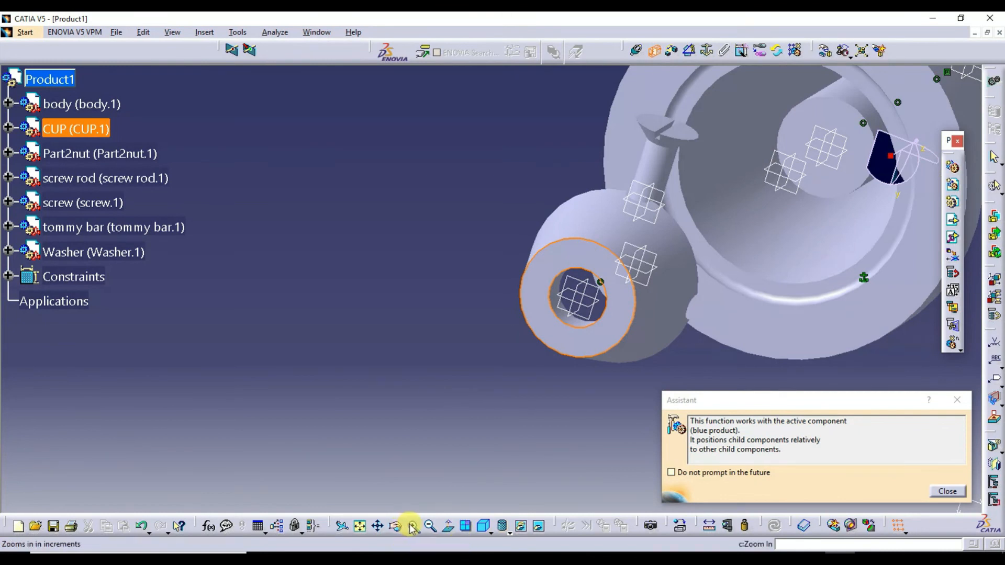
{"action": "left_click", "coordinate": [360, 526]}
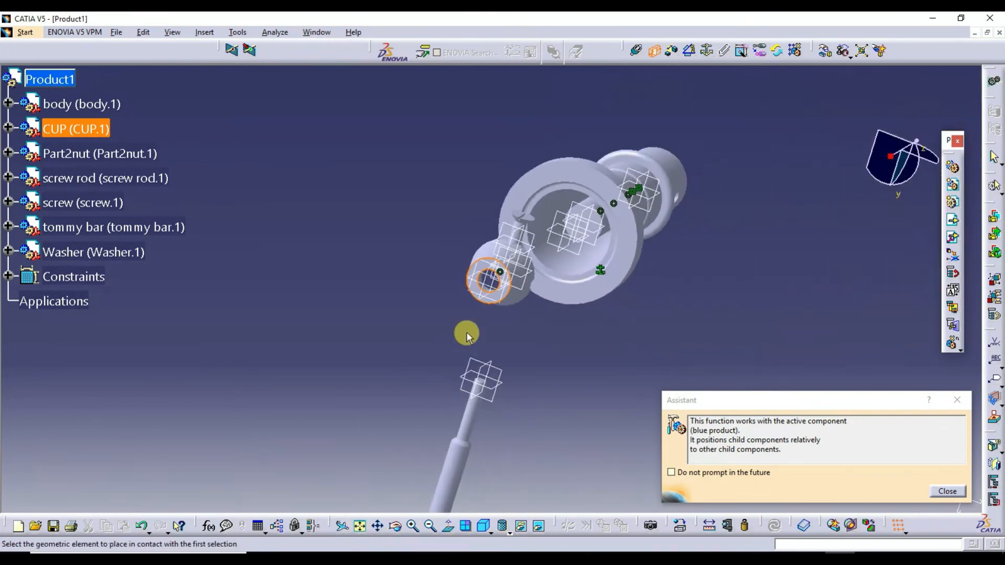
{"action": "left_click_drag", "start_coordinate": [609, 349], "coordinate": [382, 484]}
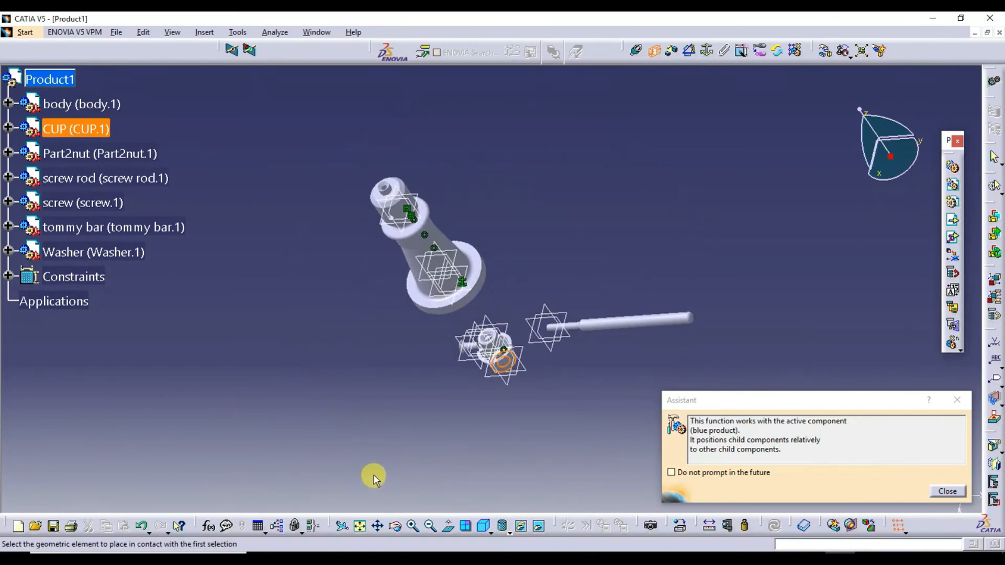
{"action": "left_click", "coordinate": [413, 525]}
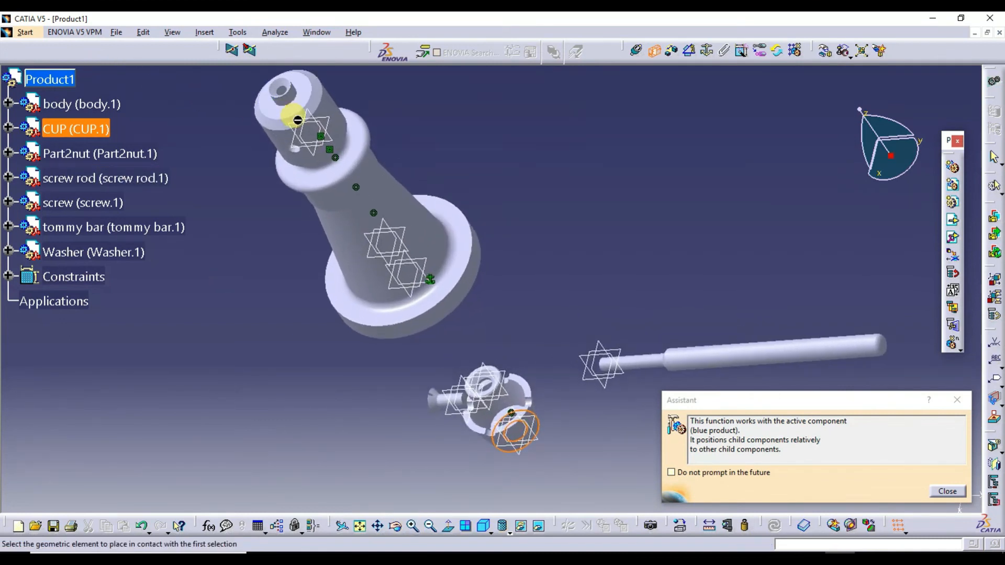
{"action": "left_click", "coordinate": [288, 120]}
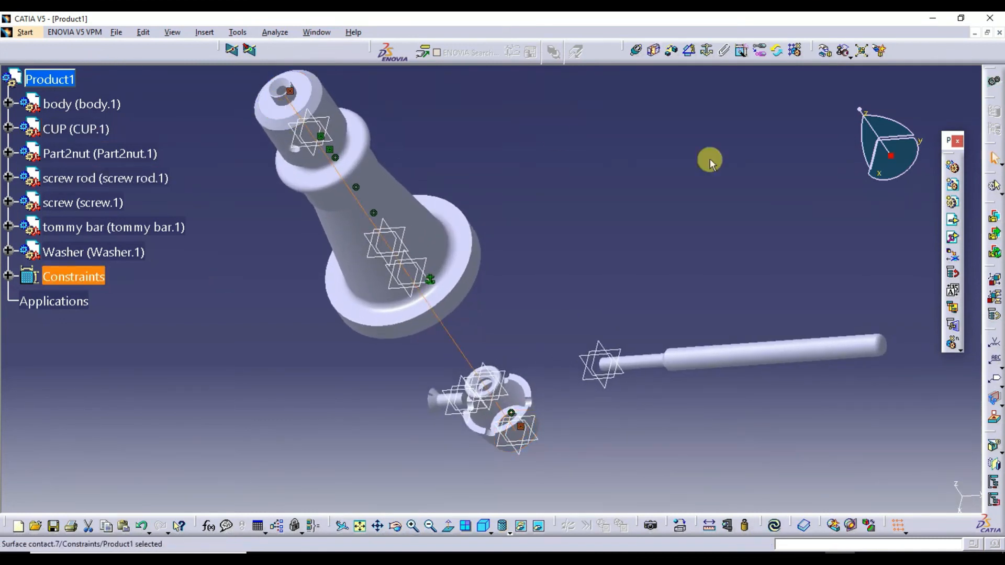
{"action": "left_click", "coordinate": [775, 526]}
{"action": "left_click", "coordinate": [295, 121]}
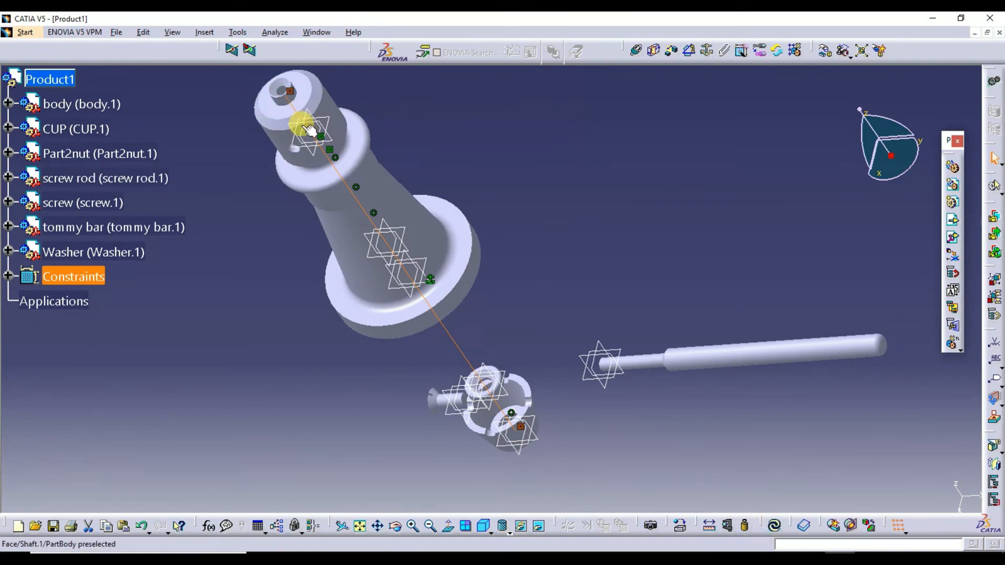
{"action": "left_click", "coordinate": [772, 524]}
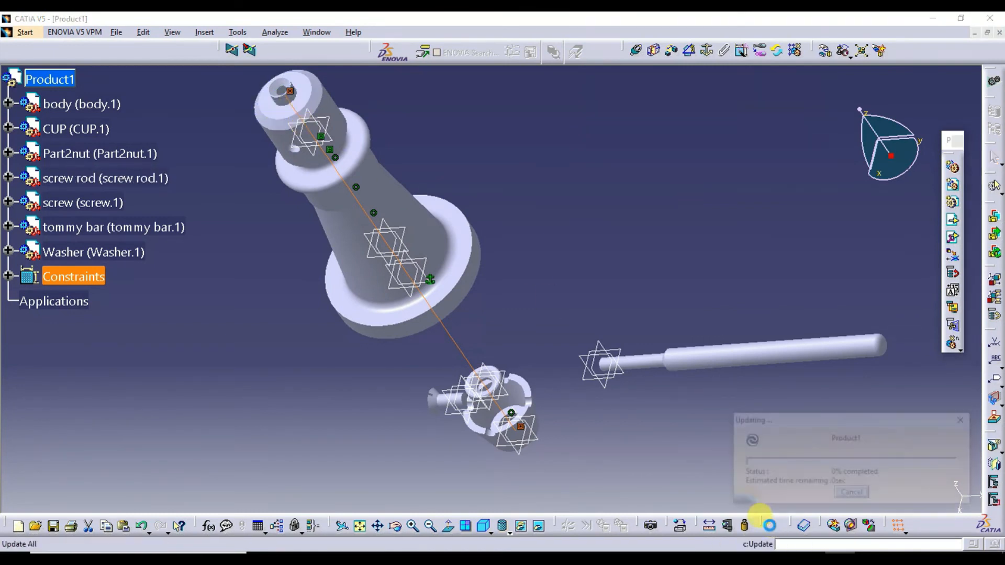
{"action": "left_click", "coordinate": [235, 317]}
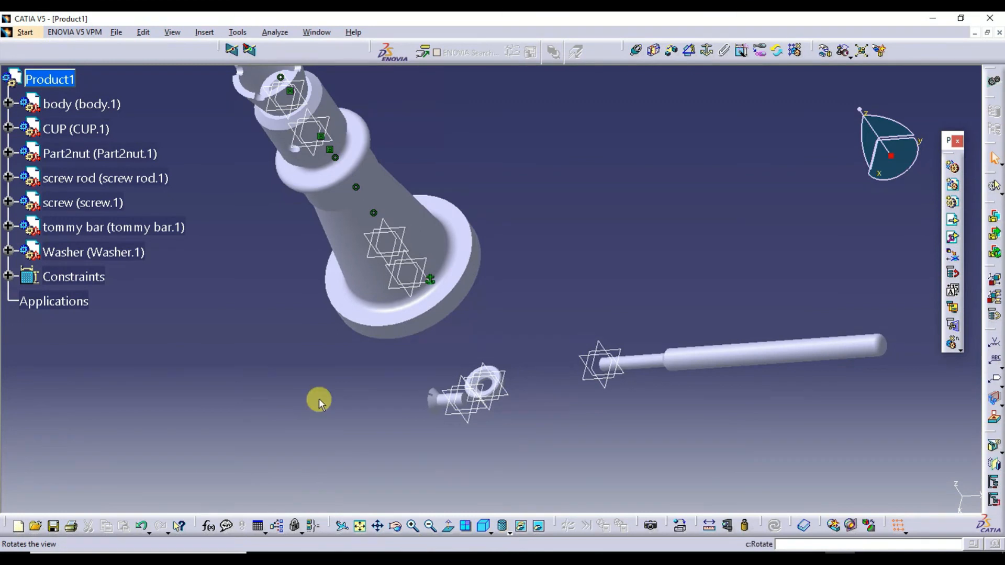
Add a coincidence constraint between the central axes of the nut and the washer, and update the assembly.
{"action": "middle_click_drag", "start_coordinate": [589, 268], "coordinate": [680, 328]}
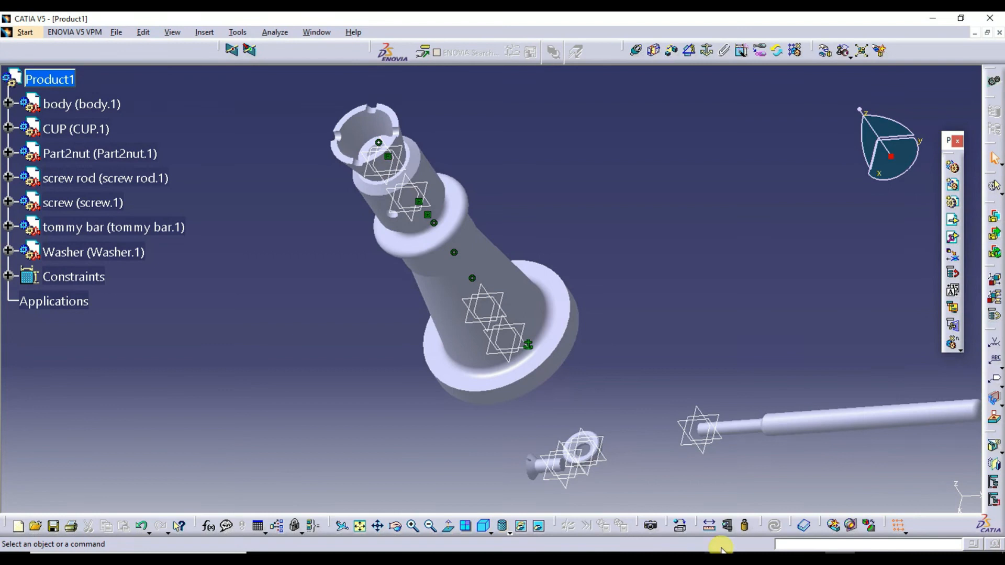
{"action": "left_click", "coordinate": [638, 51]}
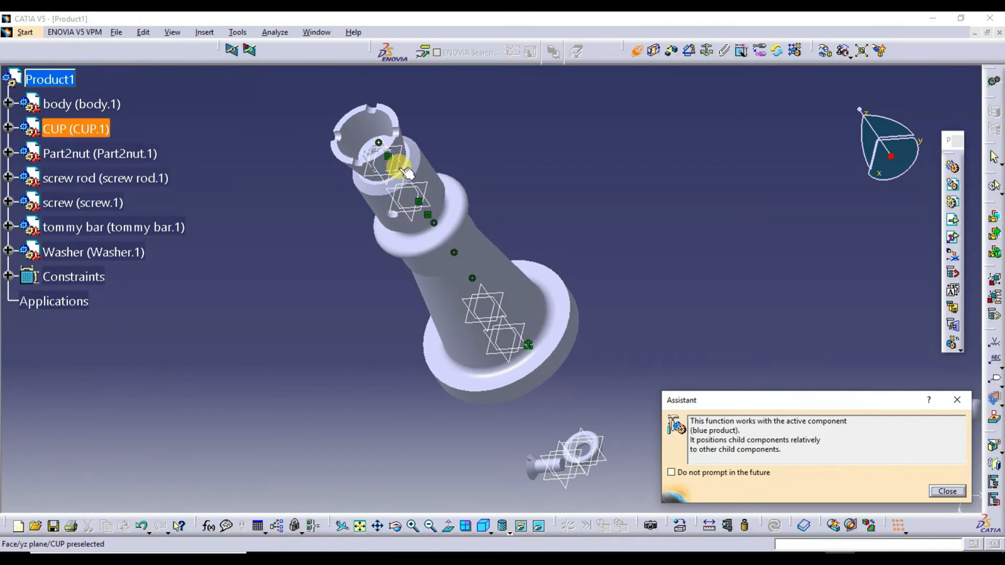
{"action": "left_click", "coordinate": [430, 231]}
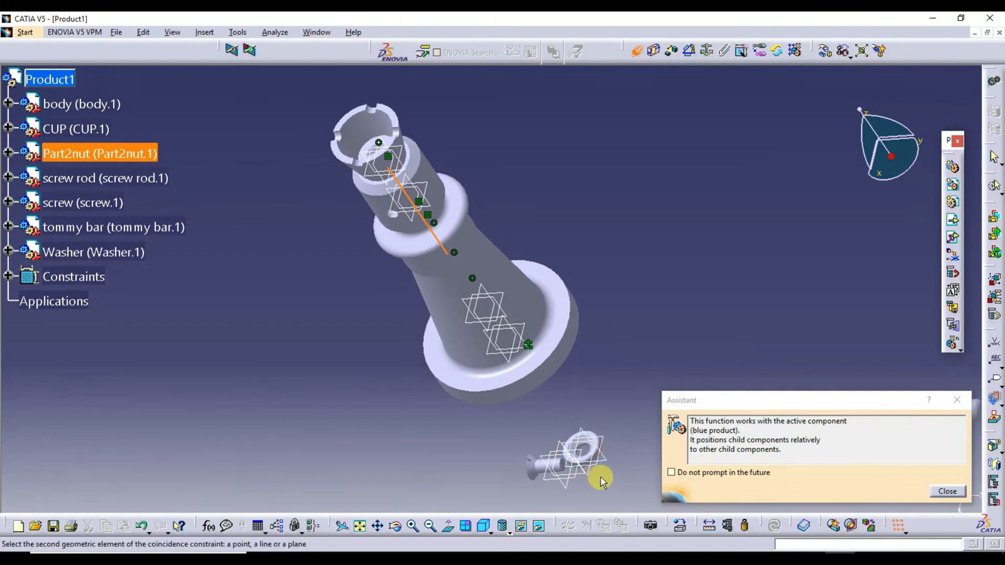
{"action": "left_click", "coordinate": [412, 526]}
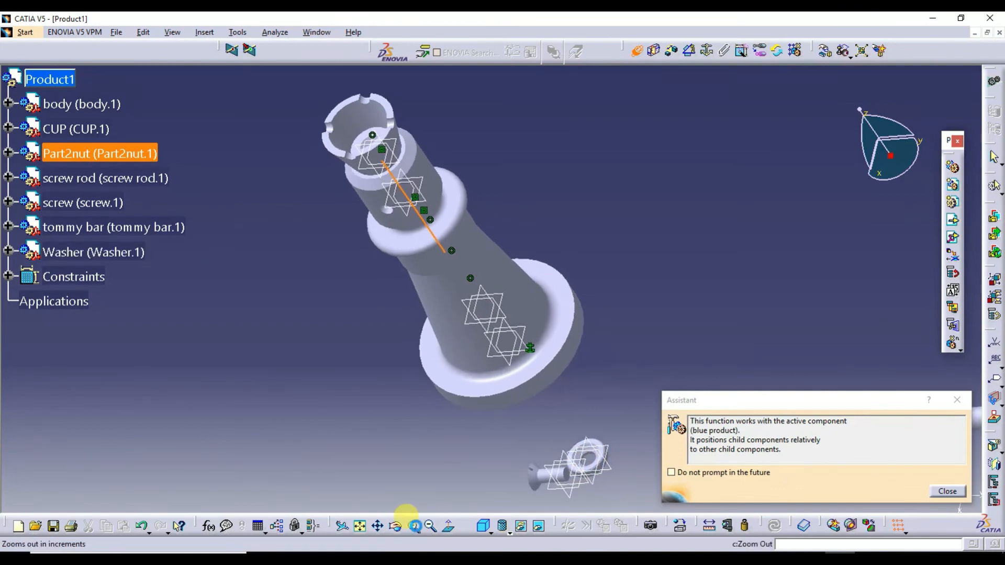
{"action": "left_click", "coordinate": [432, 527]}
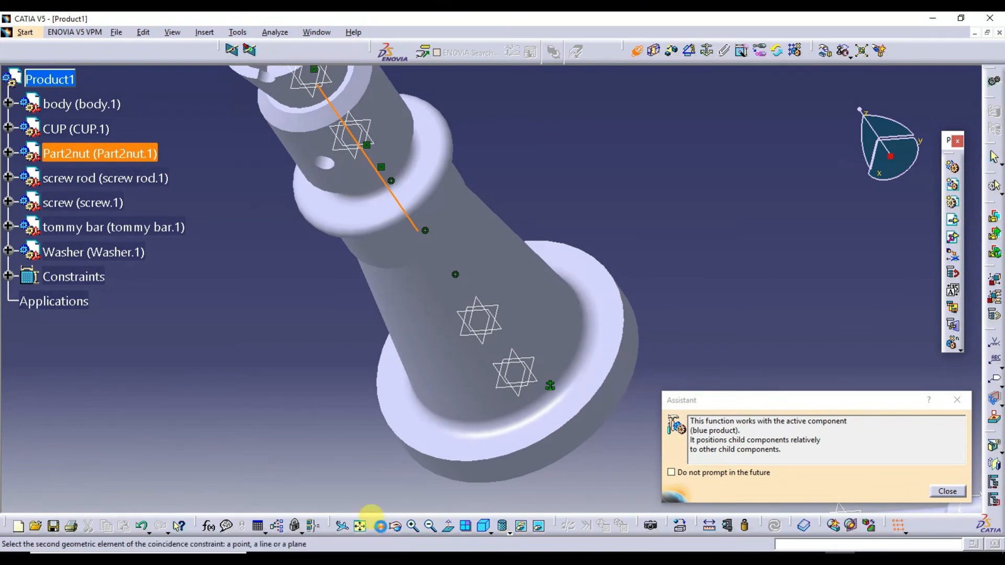
{"action": "middle_click_drag", "start_coordinate": [596, 498], "coordinate": [426, 330]}
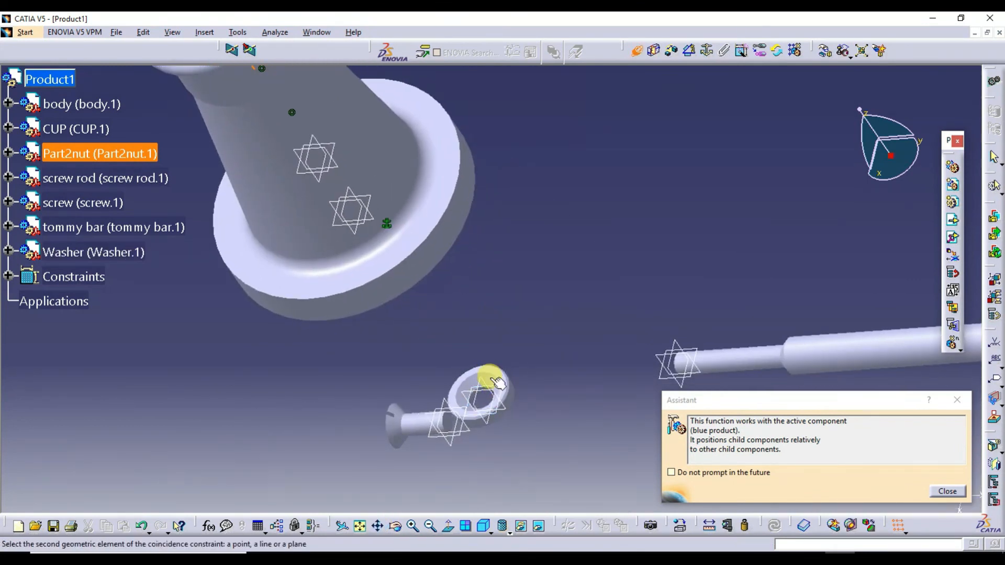
{"action": "left_click", "coordinate": [490, 381]}
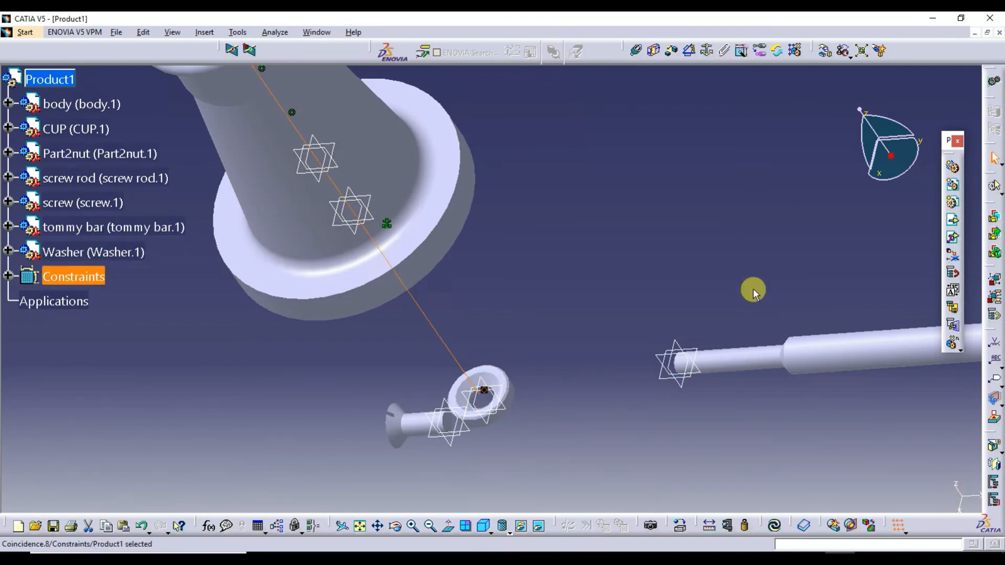
{"action": "left_click", "coordinate": [775, 524]}
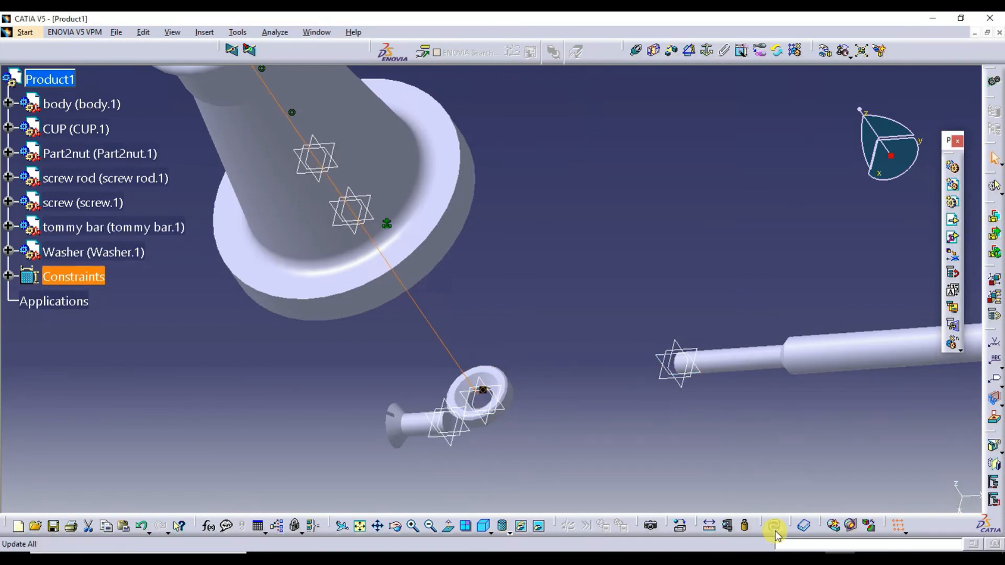
Add a surface contact constraint between the washer's flat face and the annular face around the central hole inside the cup.
{"action": "left_click", "coordinate": [377, 526]}
{"action": "left_click_drag", "start_coordinate": [541, 325], "coordinate": [491, 310]}
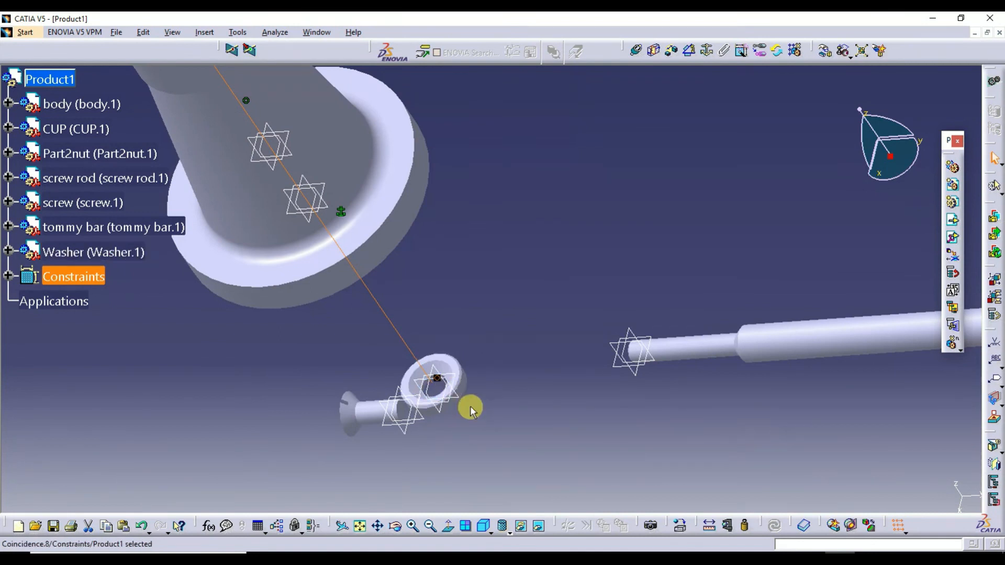
{"action": "left_click", "coordinate": [397, 528]}
{"action": "left_click_drag", "start_coordinate": [464, 454], "coordinate": [331, 294]}
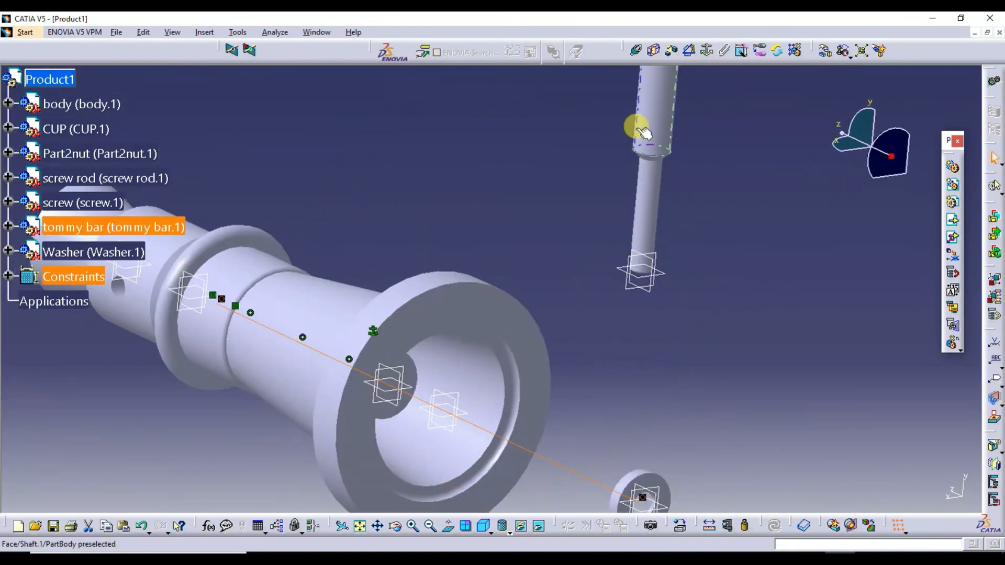
{"action": "left_click", "coordinate": [655, 51]}
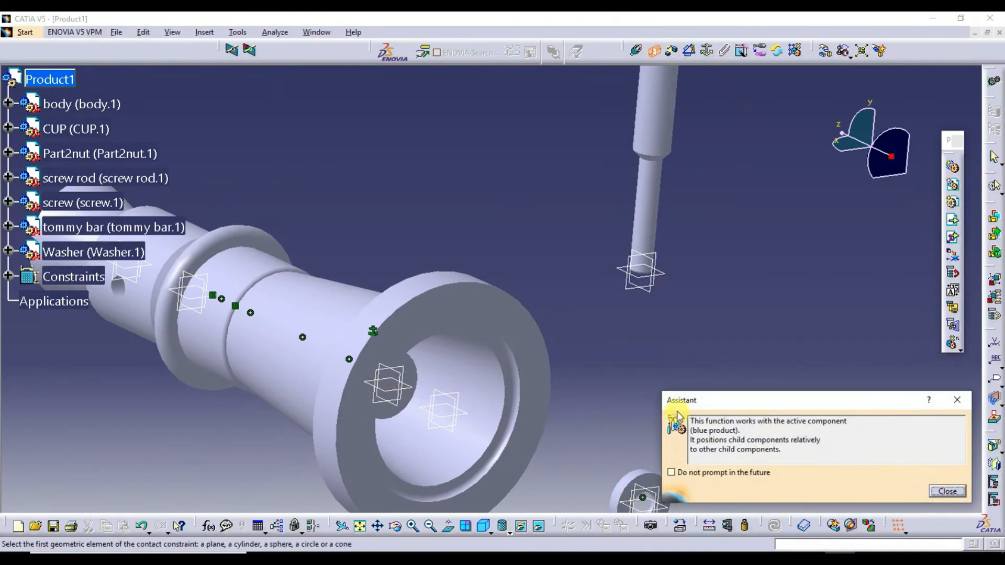
{"action": "left_click", "coordinate": [646, 481]}
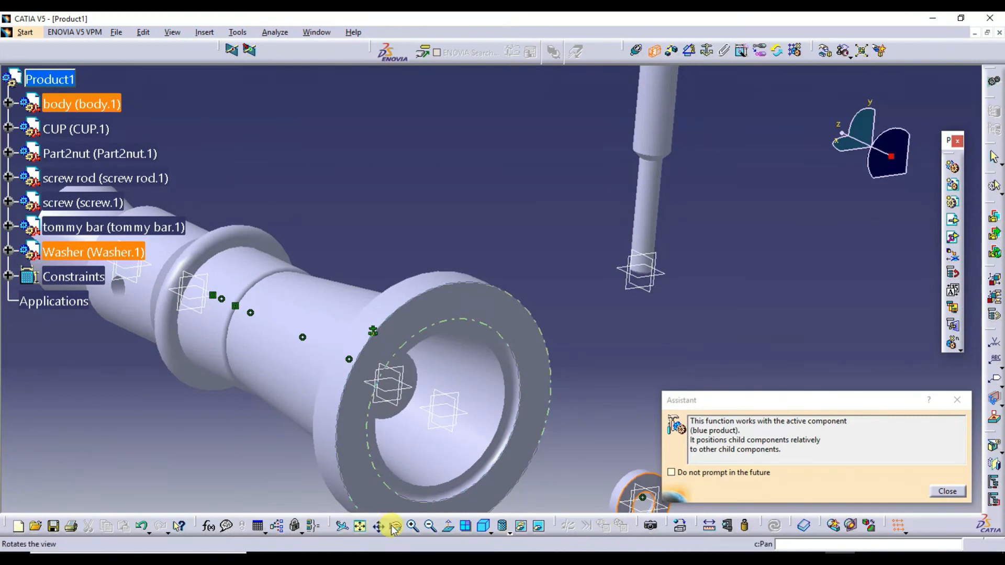
{"action": "left_click", "coordinate": [431, 526]}
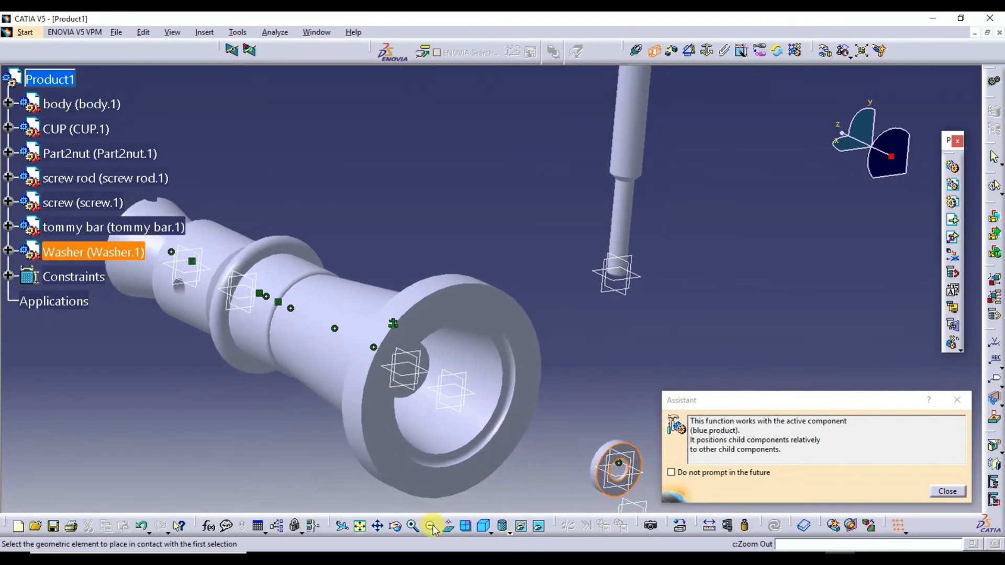
{"action": "left_click", "coordinate": [398, 527]}
{"action": "left_click_drag", "start_coordinate": [229, 251], "coordinate": [301, 173]}
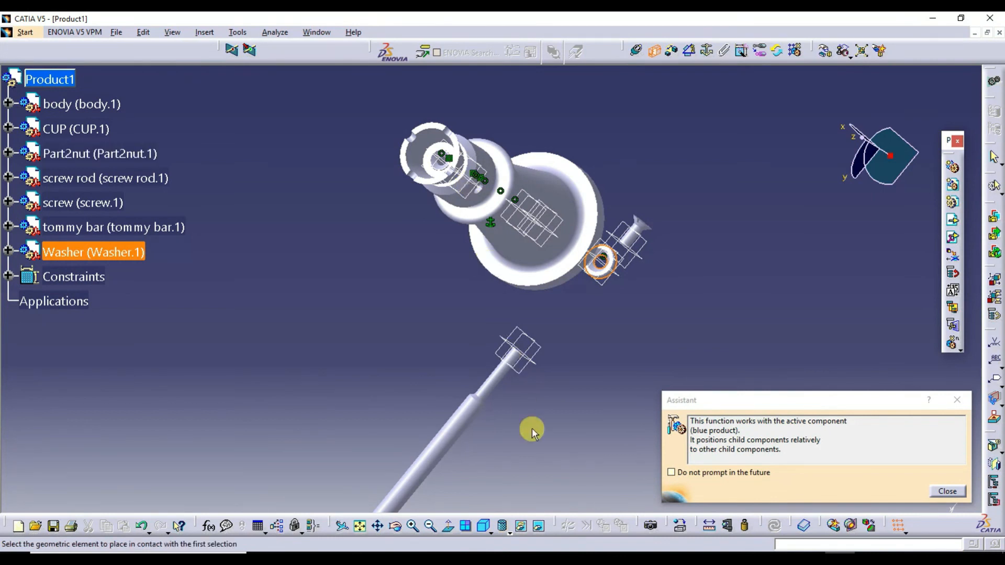
{"action": "left_click", "coordinate": [412, 525]}
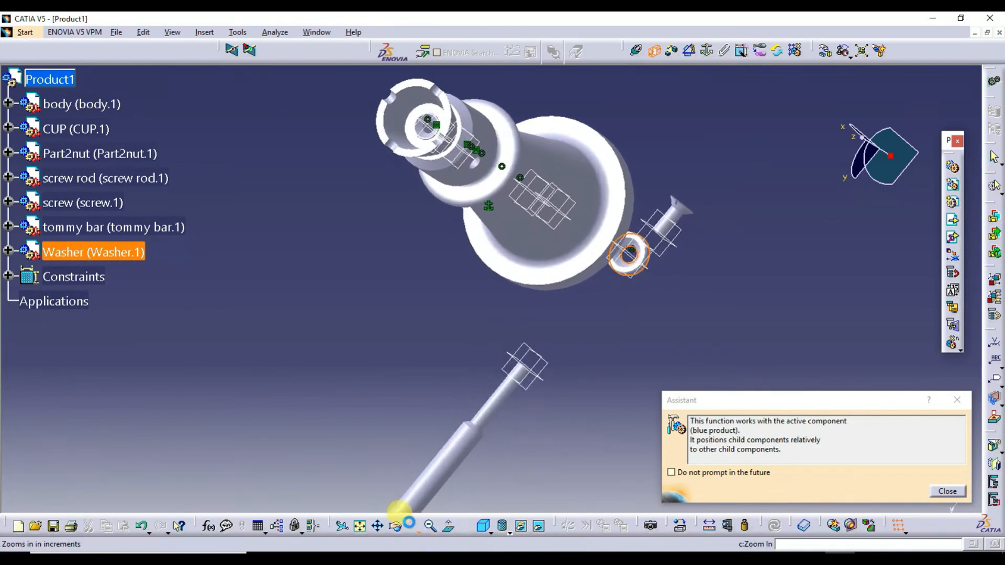
{"action": "left_click", "coordinate": [412, 525]}
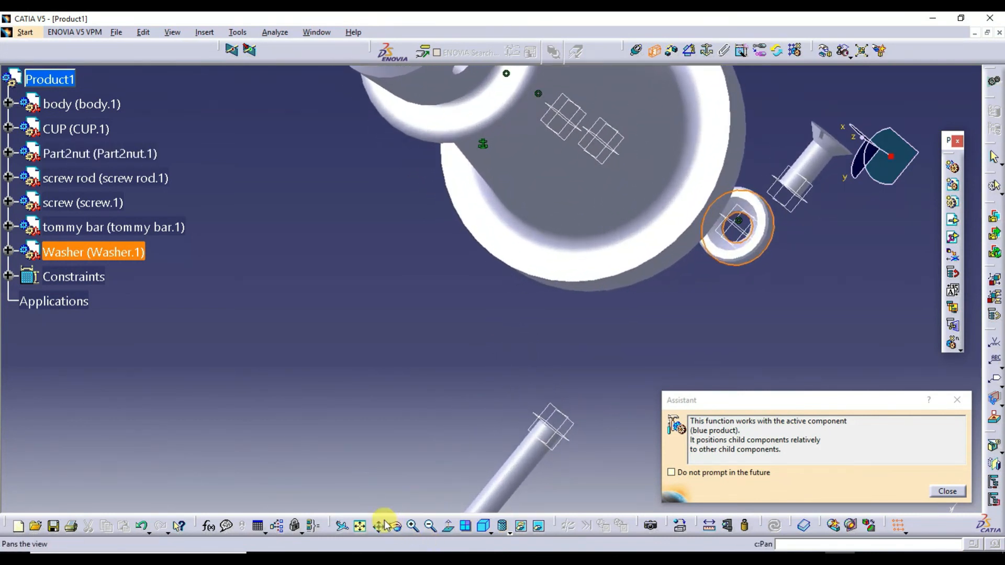
{"action": "left_click", "coordinate": [381, 526]}
{"action": "left_click_drag", "start_coordinate": [324, 176], "coordinate": [305, 348]}
{"action": "left_click", "coordinate": [397, 530]}
{"action": "left_click_drag", "start_coordinate": [301, 275], "coordinate": [318, 260]}
{"action": "middle_click_drag", "start_coordinate": [318, 260], "coordinate": [322, 256]}
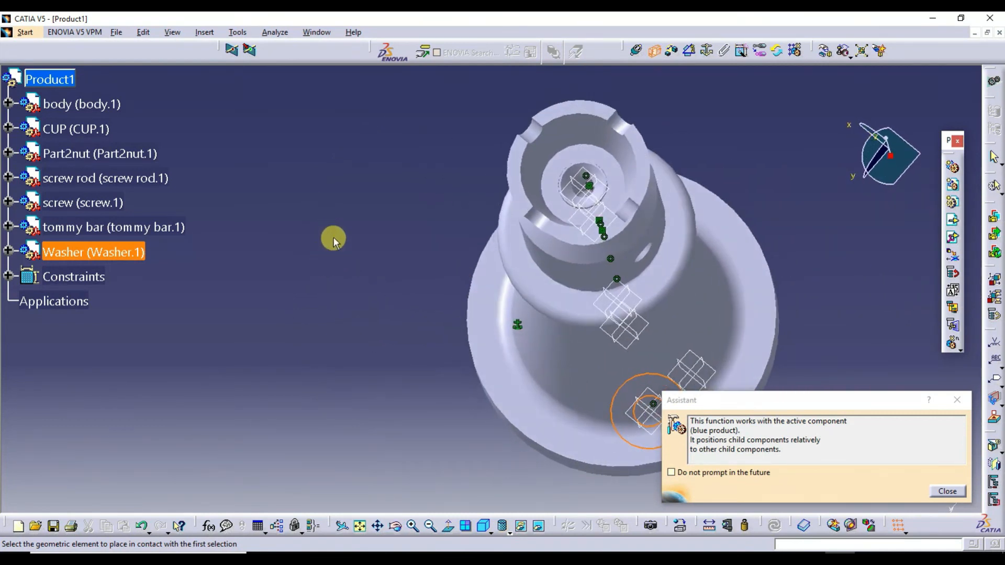
{"action": "left_click", "coordinate": [612, 159]}
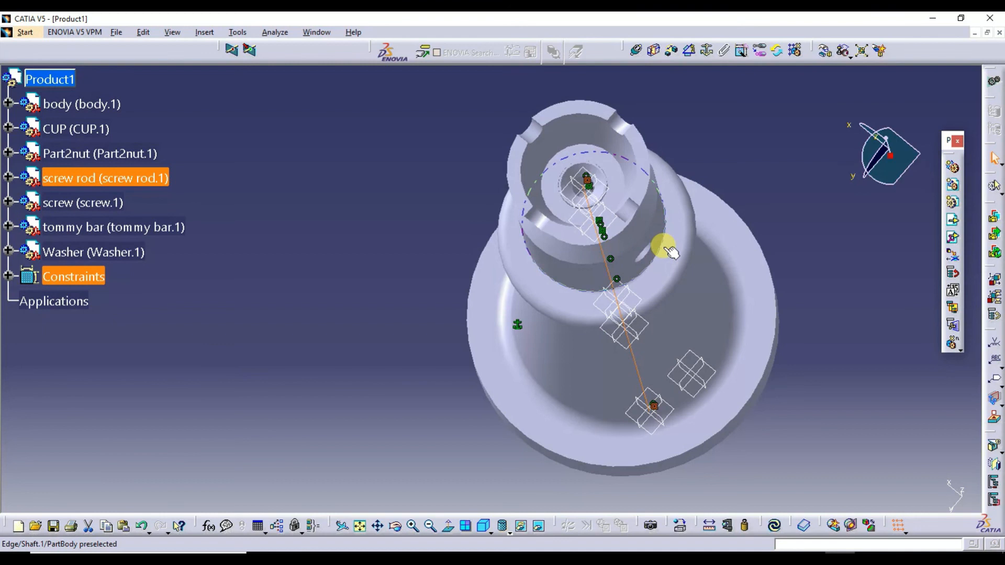
{"action": "left_click", "coordinate": [670, 250]}
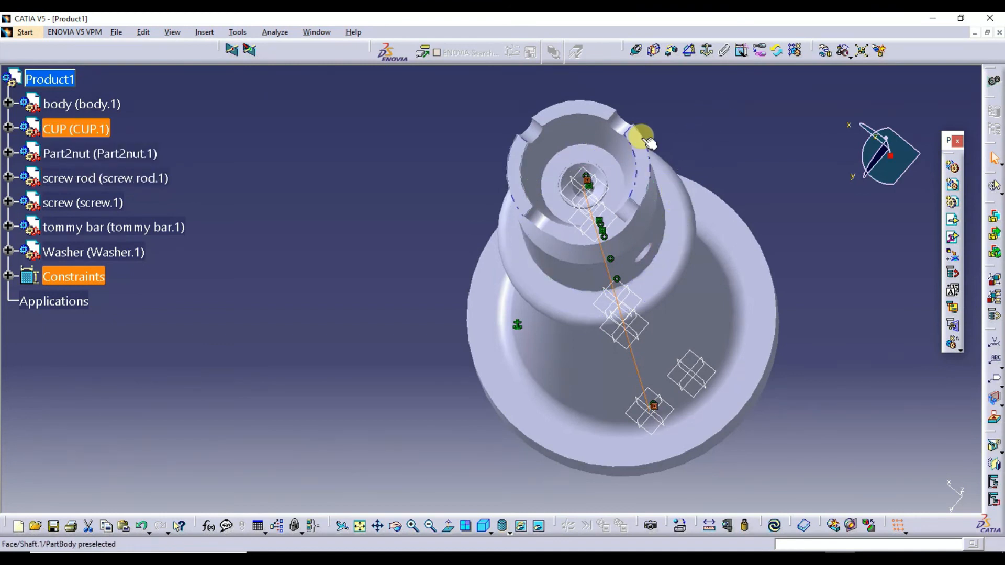
{"action": "mouse_move", "coordinate": [766, 548]}
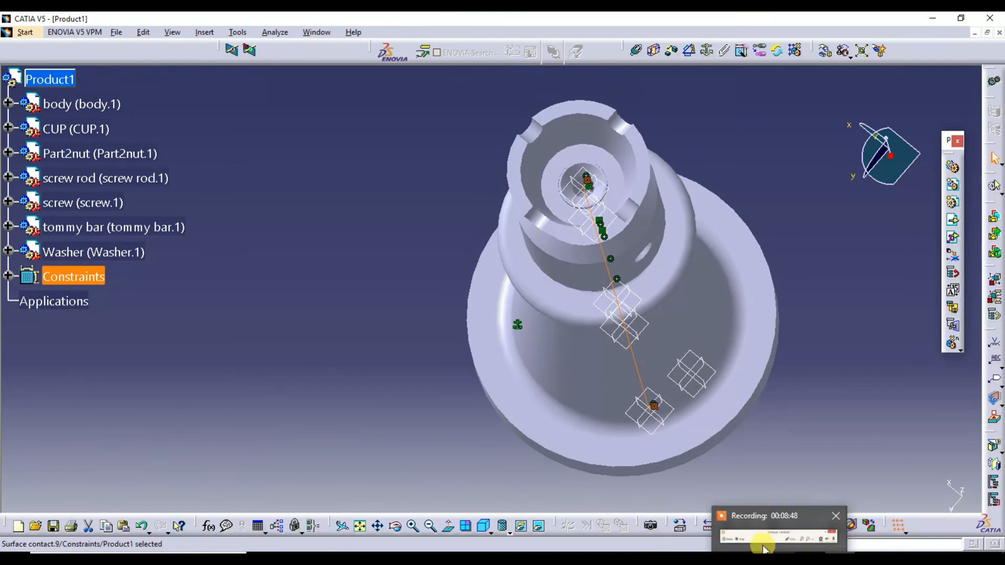
{"action": "left_click", "coordinate": [764, 519]}
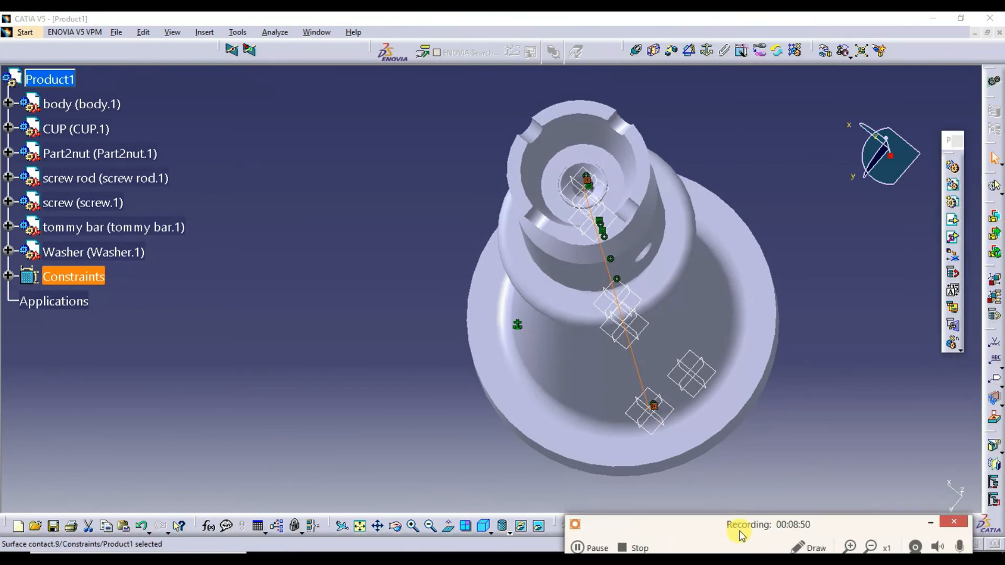
{"action": "left_click", "coordinate": [579, 548]}
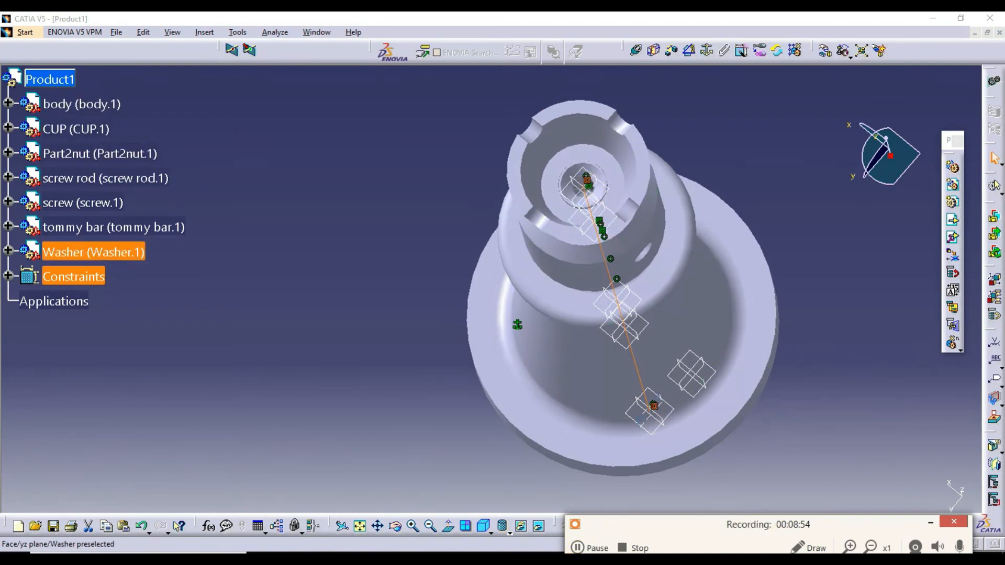
{"action": "left_click", "coordinate": [779, 558]}
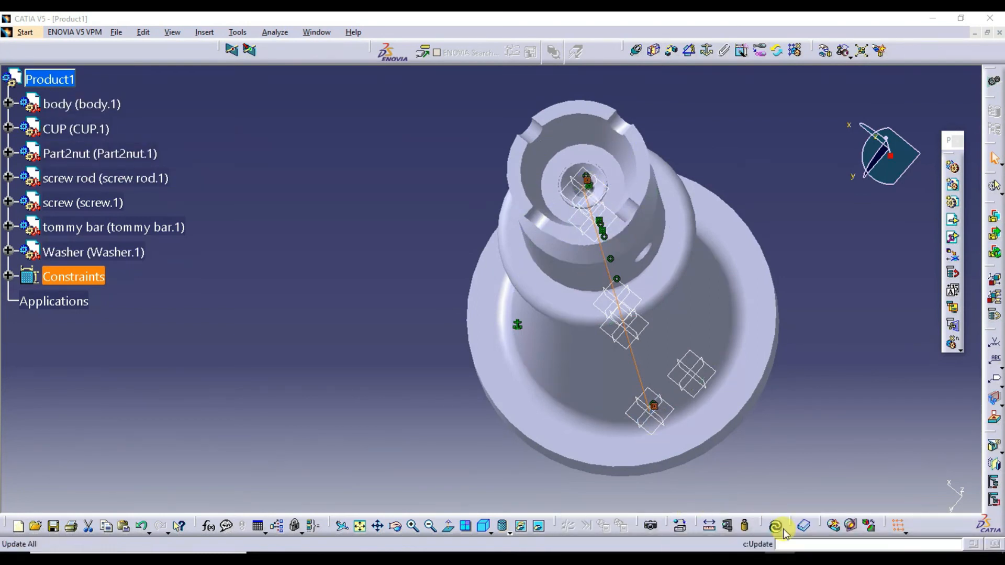
Update the assembly to apply the washer's surface contact constraint.
{"action": "left_click", "coordinate": [777, 526]}
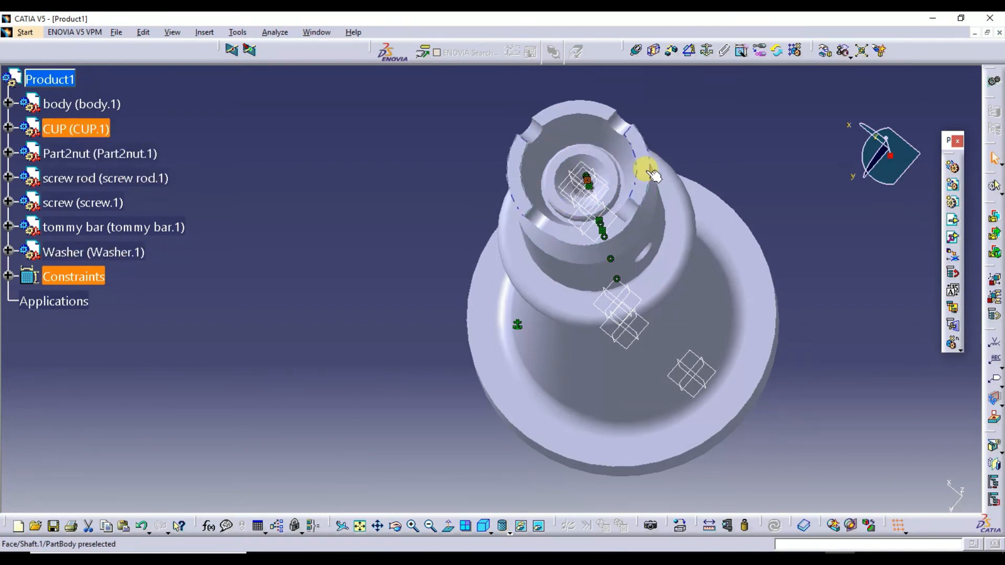
{"action": "left_click", "coordinate": [592, 165]}
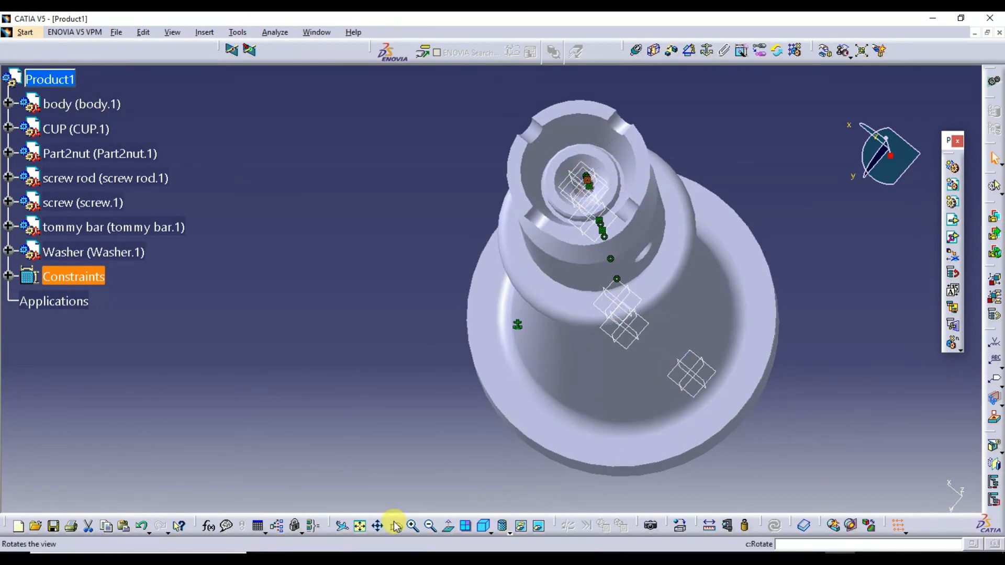
Add a coincidence constraint between the central axes of the screw and the screw rod, and update the assembly.
{"action": "left_click", "coordinate": [360, 526]}
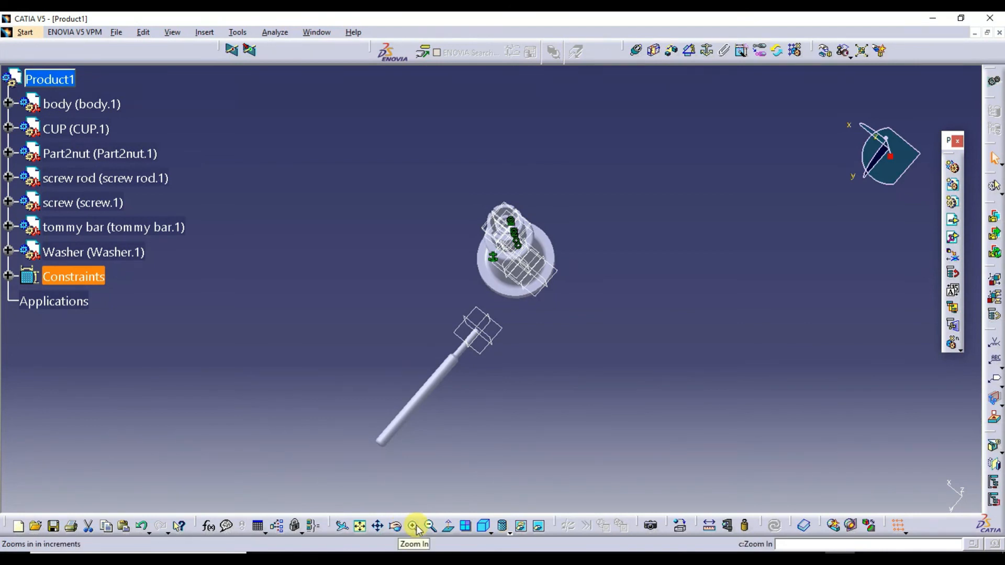
{"action": "left_click_drag", "start_coordinate": [519, 301], "coordinate": [598, 252]}
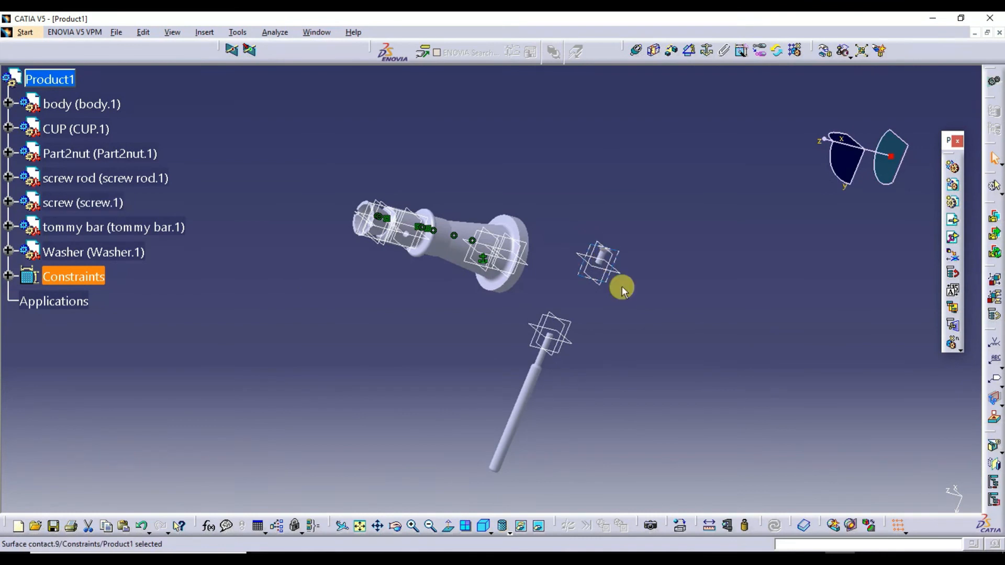
{"action": "left_click", "coordinate": [413, 526]}
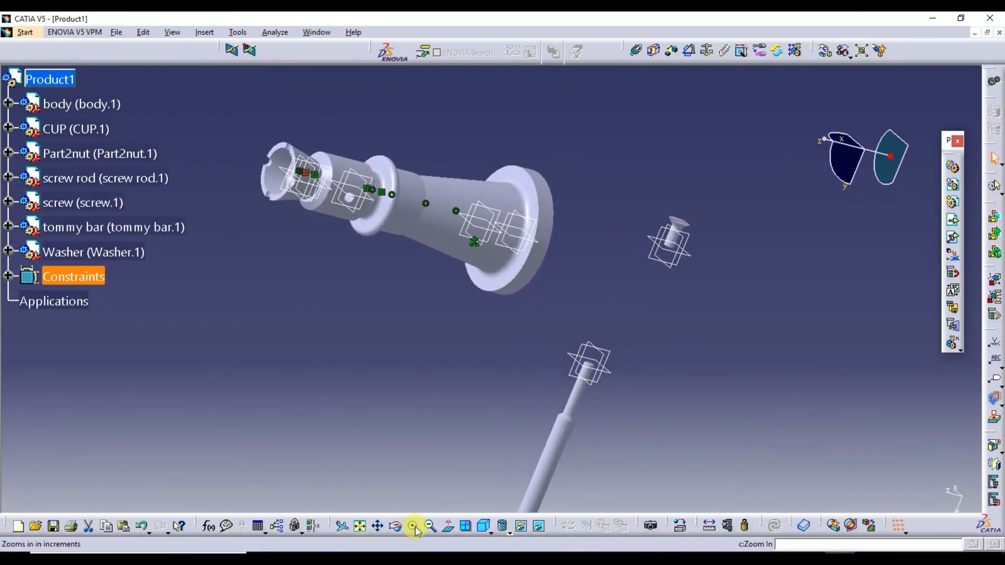
{"action": "left_click", "coordinate": [636, 51]}
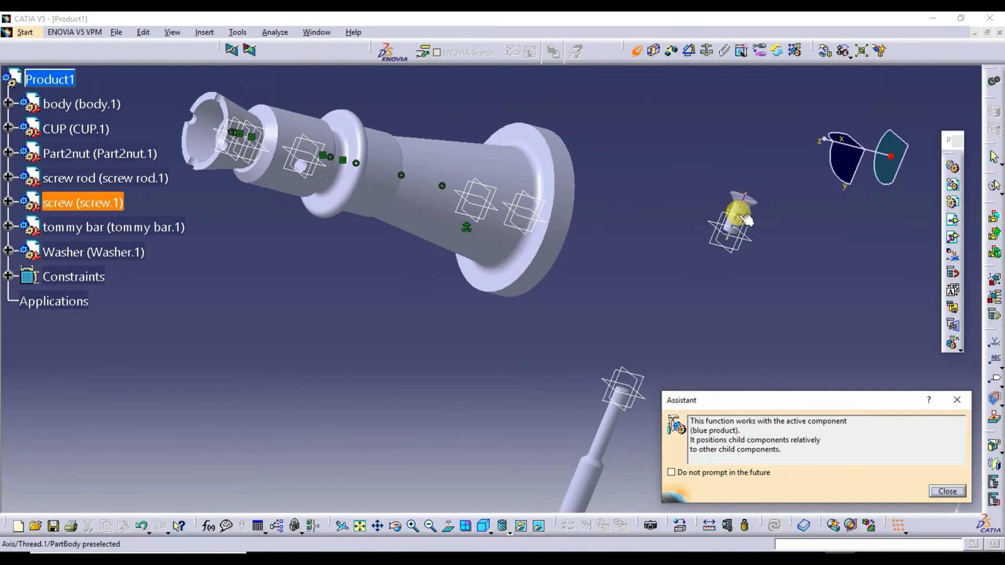
{"action": "left_click", "coordinate": [745, 219]}
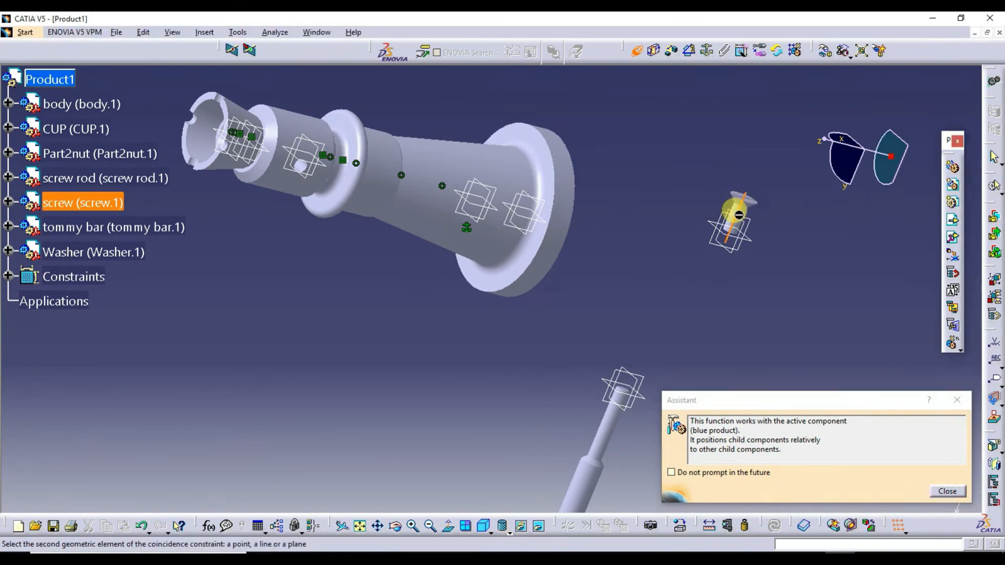
{"action": "left_click", "coordinate": [314, 154]}
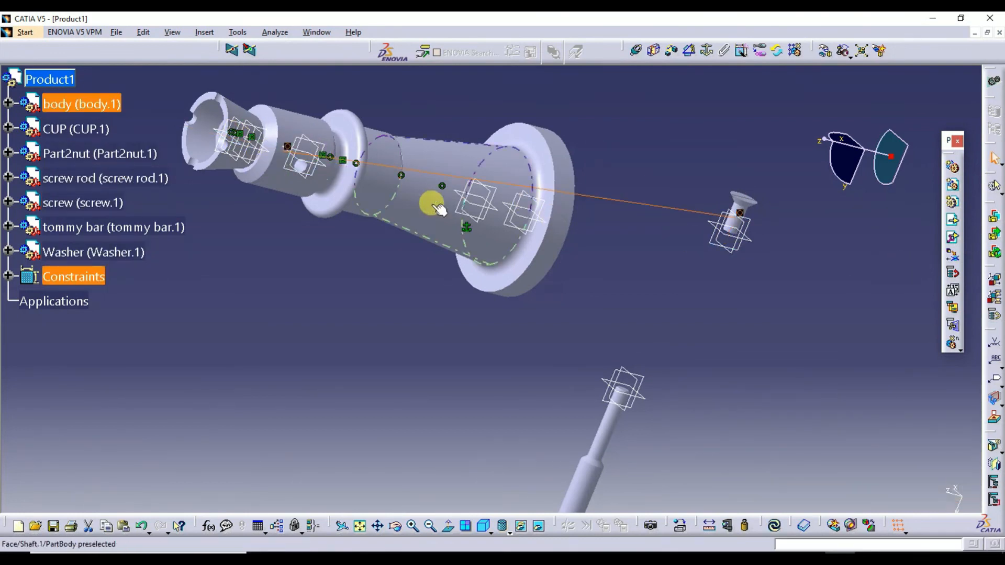
{"action": "left_click", "coordinate": [774, 523]}
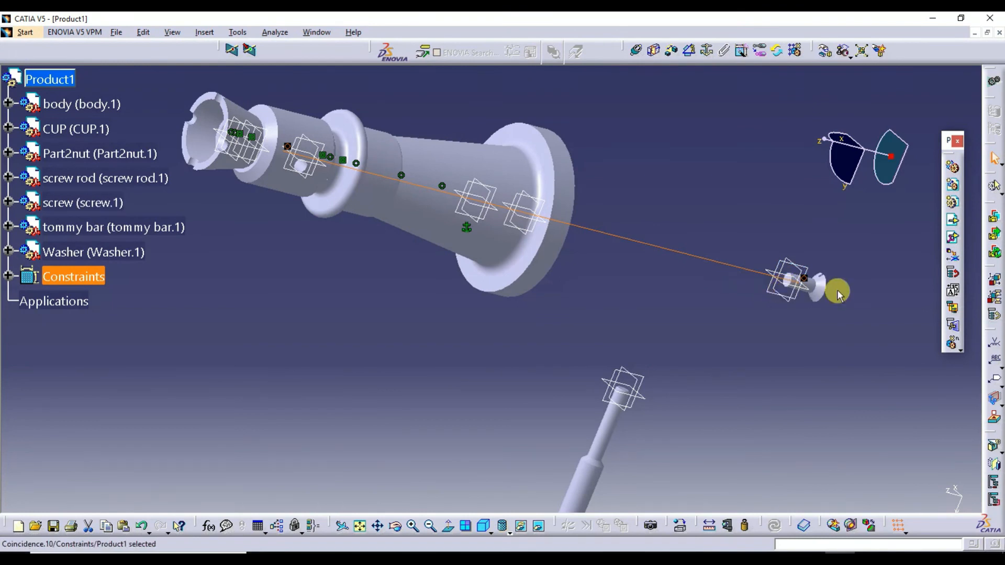
{"action": "left_click", "coordinate": [302, 152]}
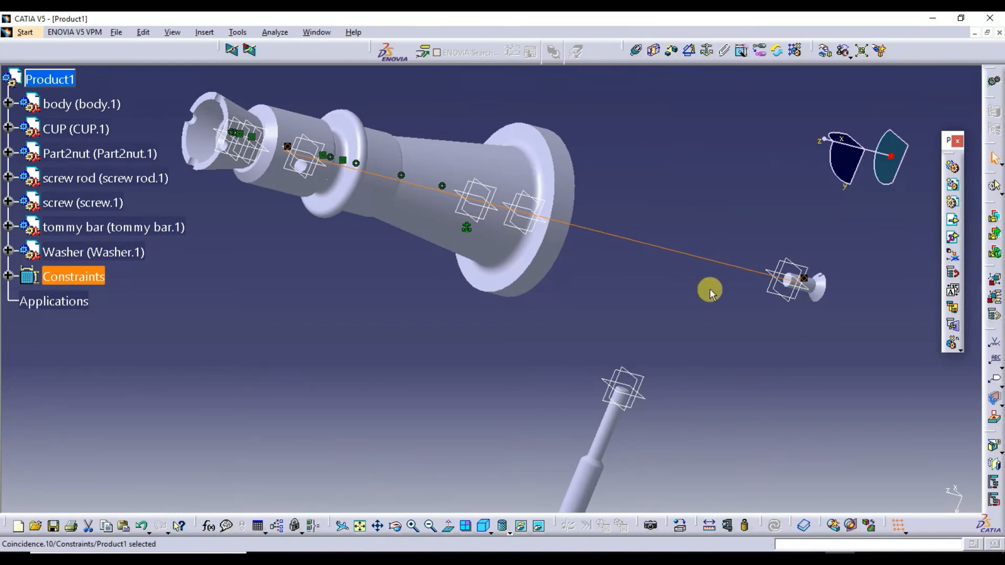
Add a surface contact constraint between the conical face of the screw's head and the washer's conical inner face, and update the assembly.
{"action": "left_click", "coordinate": [656, 52]}
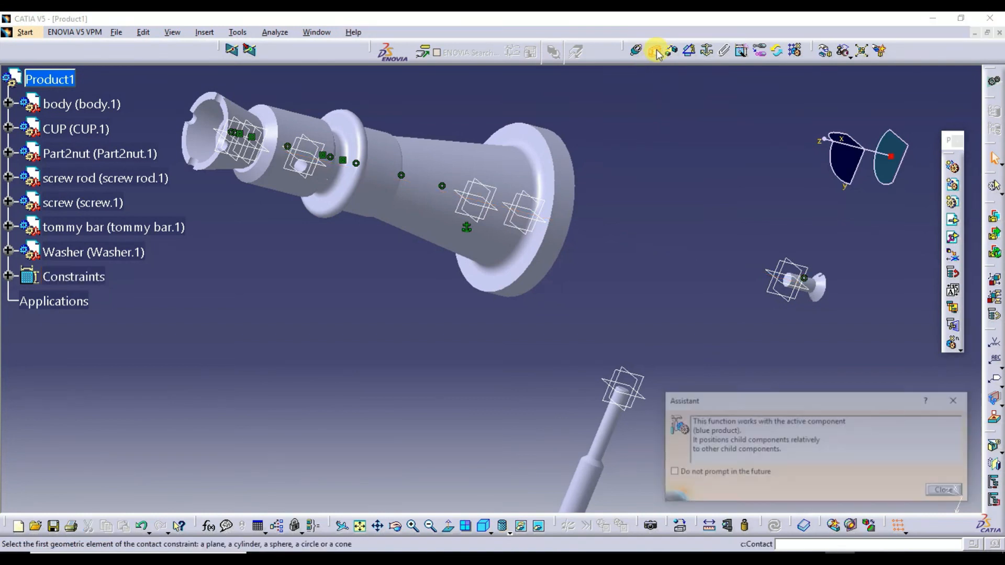
{"action": "left_click", "coordinate": [822, 290]}
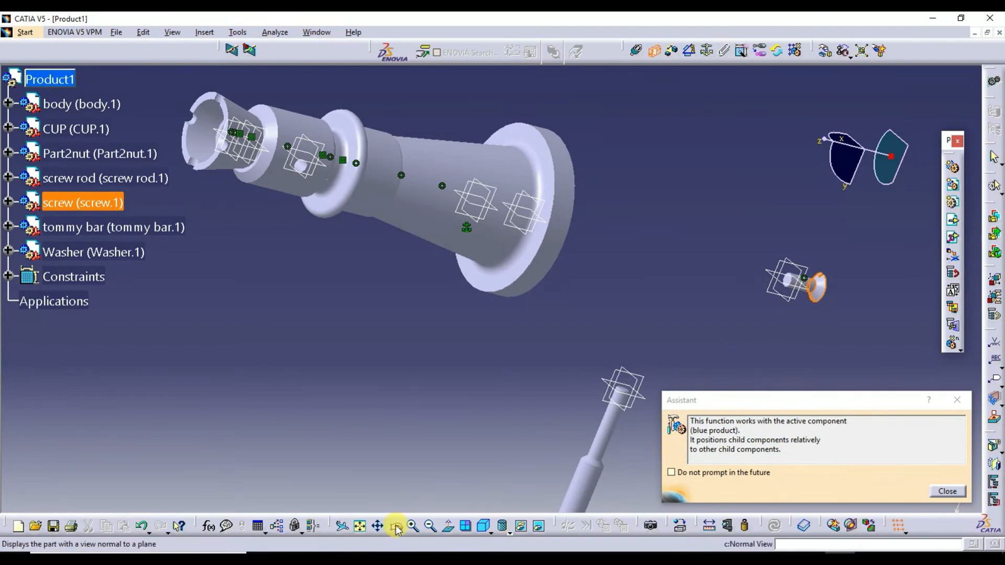
{"action": "left_click", "coordinate": [412, 525]}
{"action": "left_click", "coordinate": [412, 524]}
{"action": "left_click", "coordinate": [412, 523]}
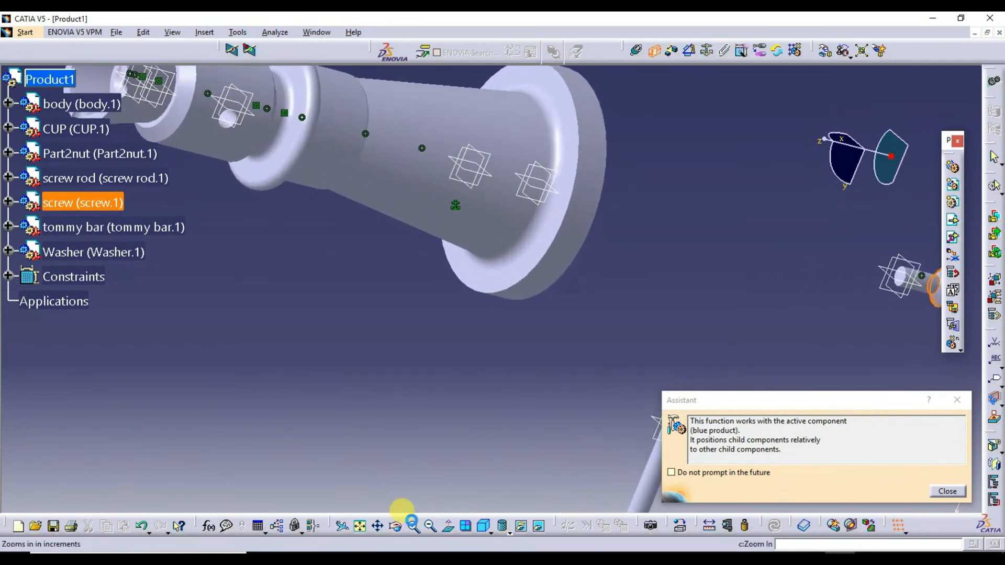
{"action": "left_click", "coordinate": [381, 525]}
{"action": "left_click_drag", "start_coordinate": [900, 332], "coordinate": [454, 357]}
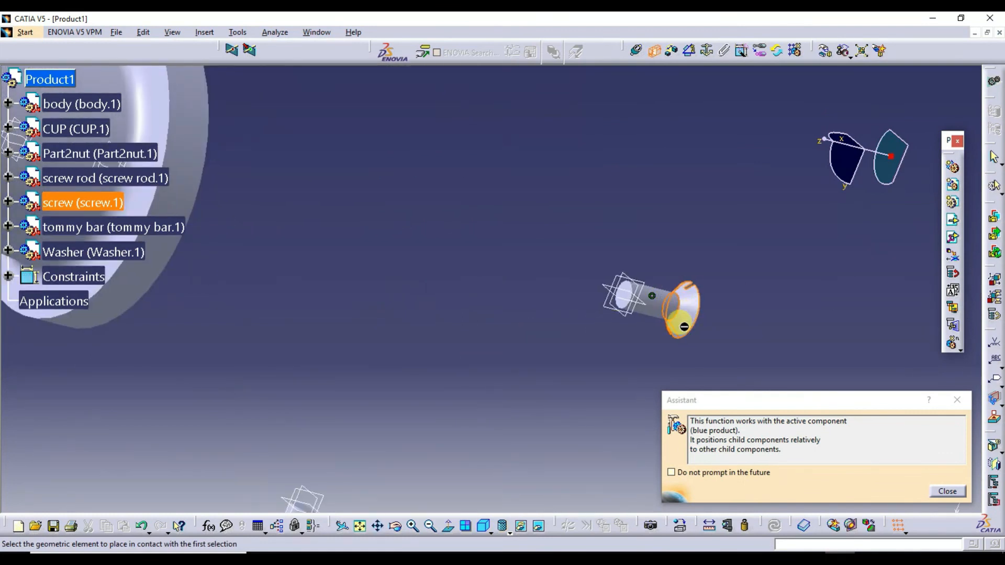
{"action": "left_click", "coordinate": [432, 526]}
{"action": "left_click", "coordinate": [431, 527]}
{"action": "left_click", "coordinate": [378, 526]}
{"action": "left_click_drag", "start_coordinate": [251, 333], "coordinate": [889, 485]}
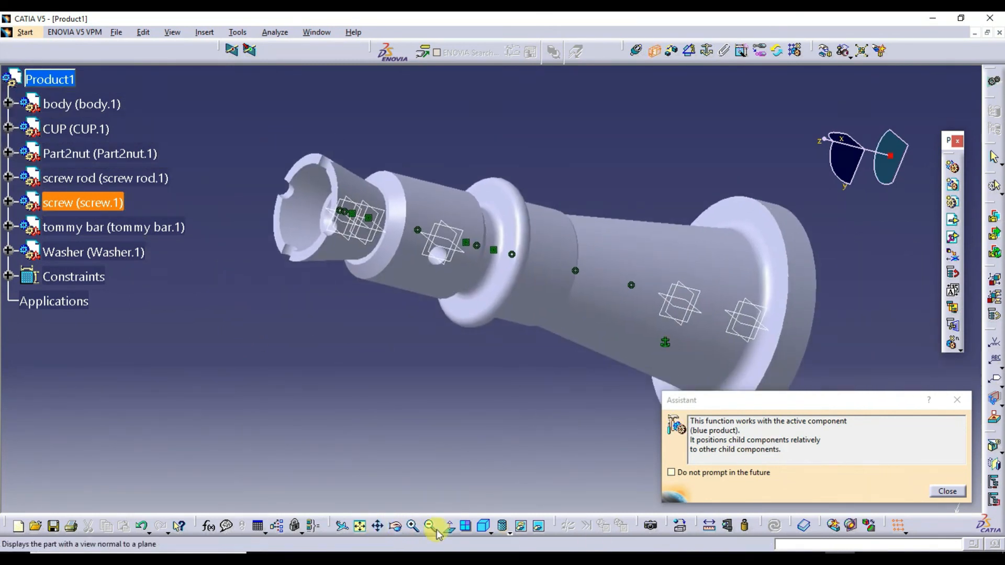
{"action": "left_click", "coordinate": [396, 526]}
{"action": "left_click_drag", "start_coordinate": [293, 340], "coordinate": [369, 276]}
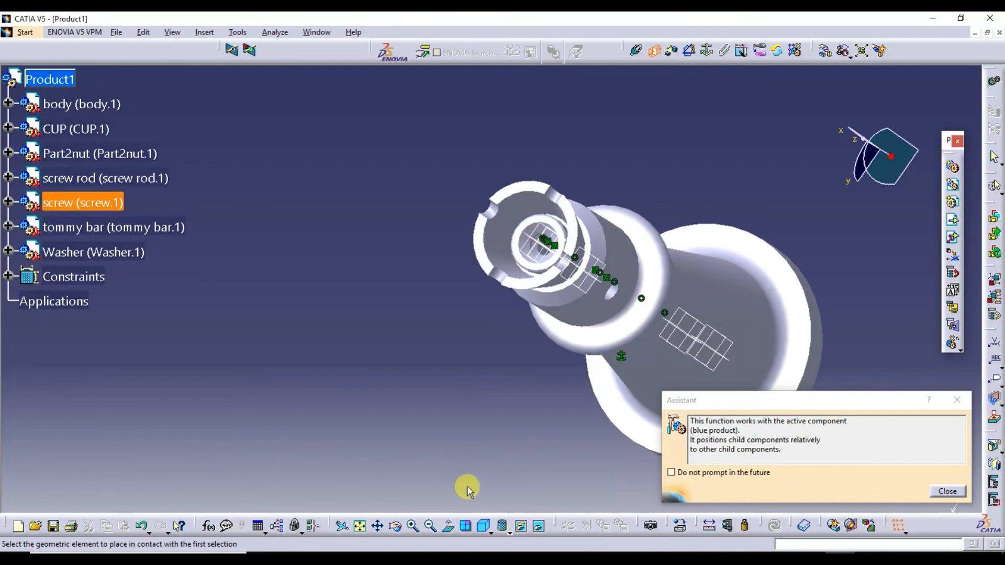
{"action": "left_click", "coordinate": [413, 527]}
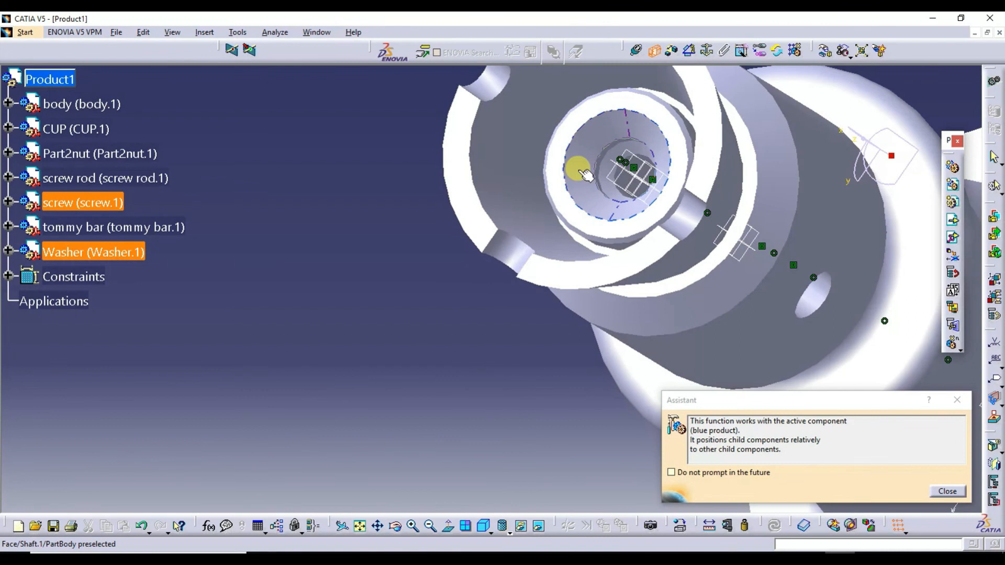
{"action": "left_click", "coordinate": [583, 174]}
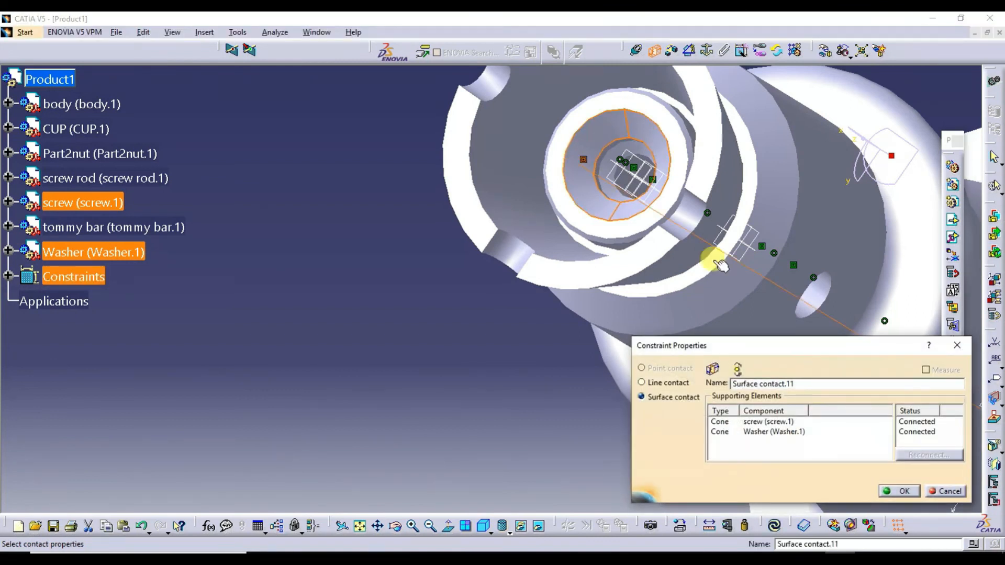
{"action": "left_click", "coordinate": [903, 492]}
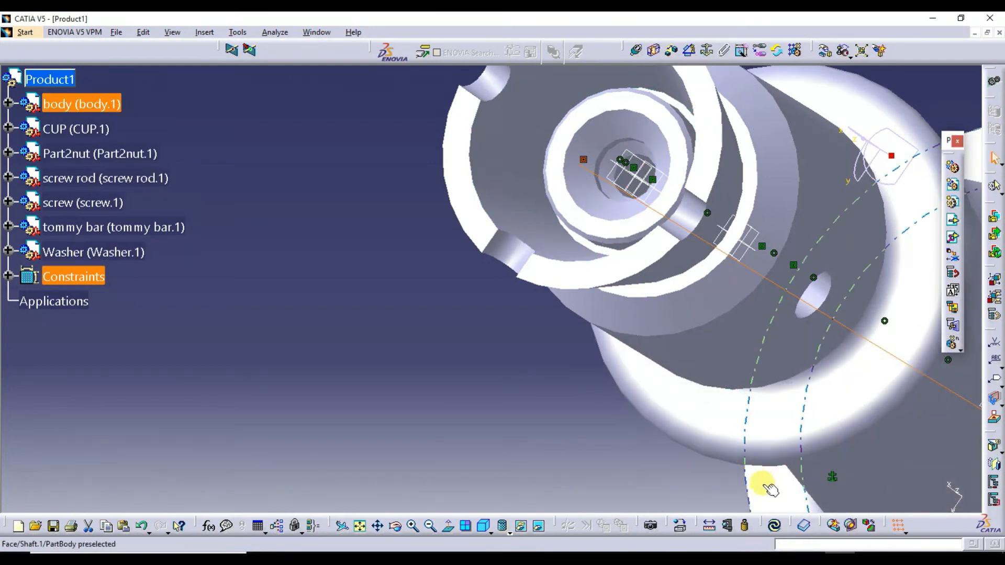
{"action": "left_click", "coordinate": [773, 525]}
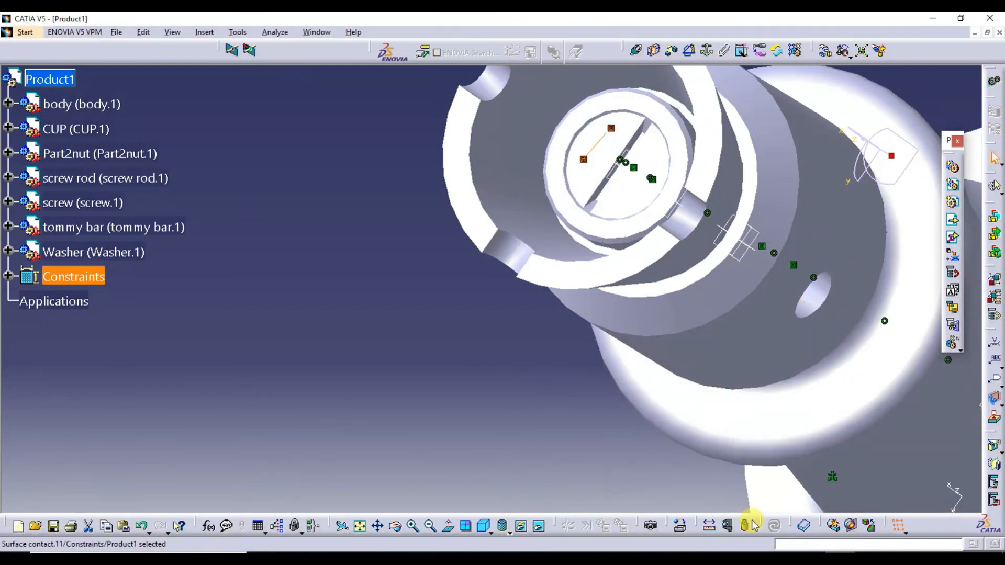
Try to align the tommy bar's axis with the screw rod's central axis using a coincidence constraint, and update the assembly.
{"action": "left_click", "coordinate": [445, 385]}
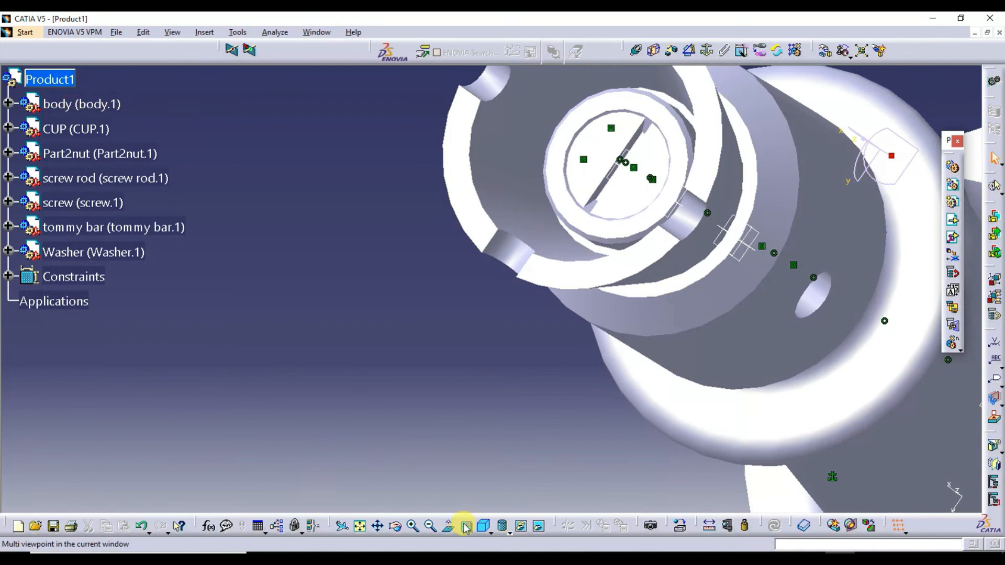
{"action": "left_click", "coordinate": [363, 527]}
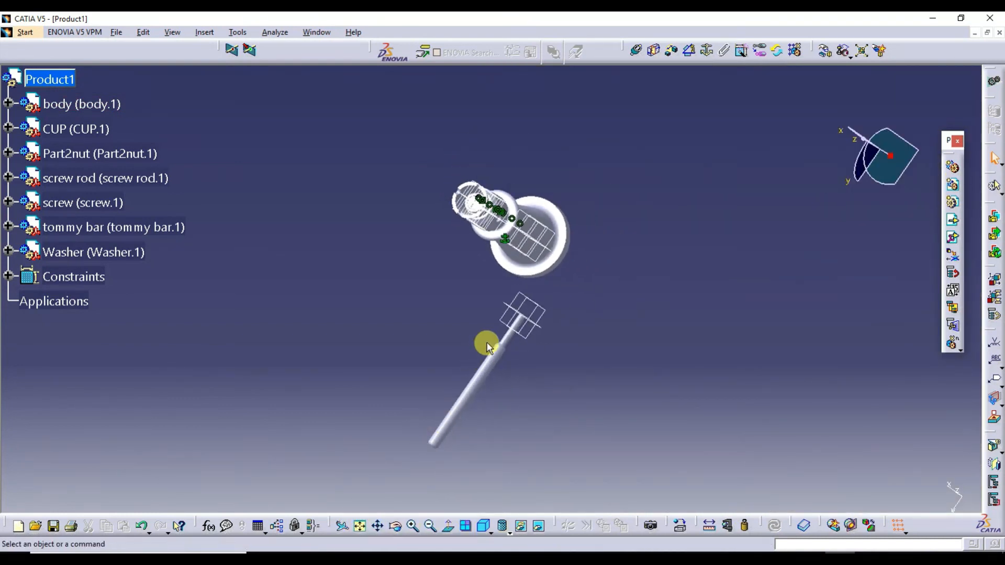
{"action": "left_click", "coordinate": [639, 51]}
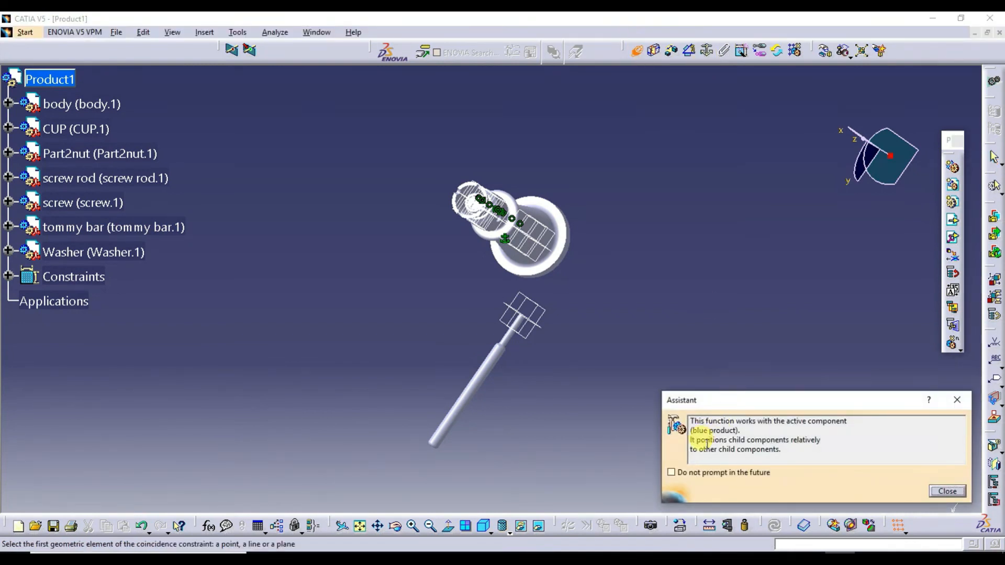
{"action": "left_click", "coordinate": [490, 373]}
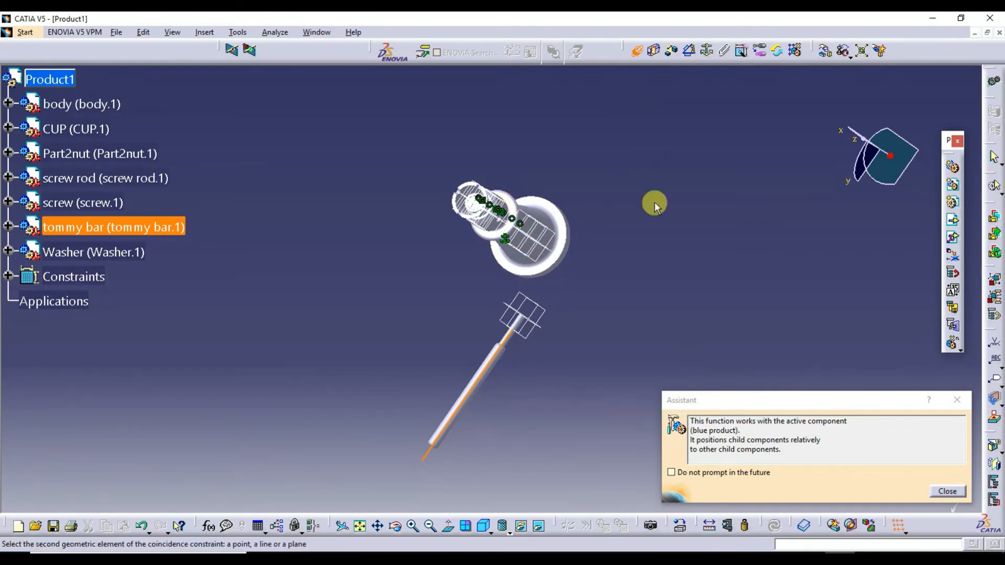
{"action": "left_click", "coordinate": [396, 528]}
{"action": "left_click_drag", "start_coordinate": [576, 231], "coordinate": [407, 314]}
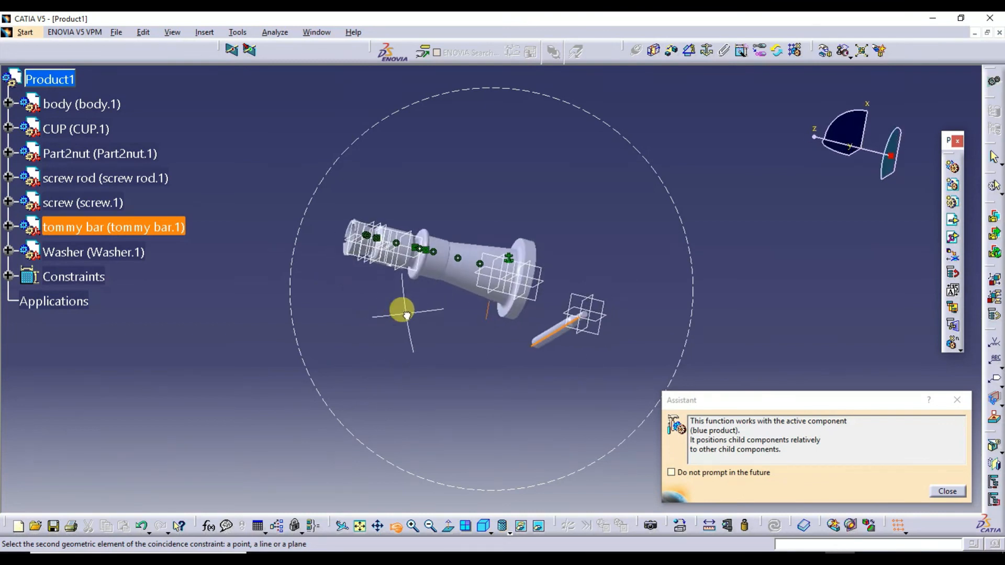
{"action": "left_click", "coordinate": [413, 528]}
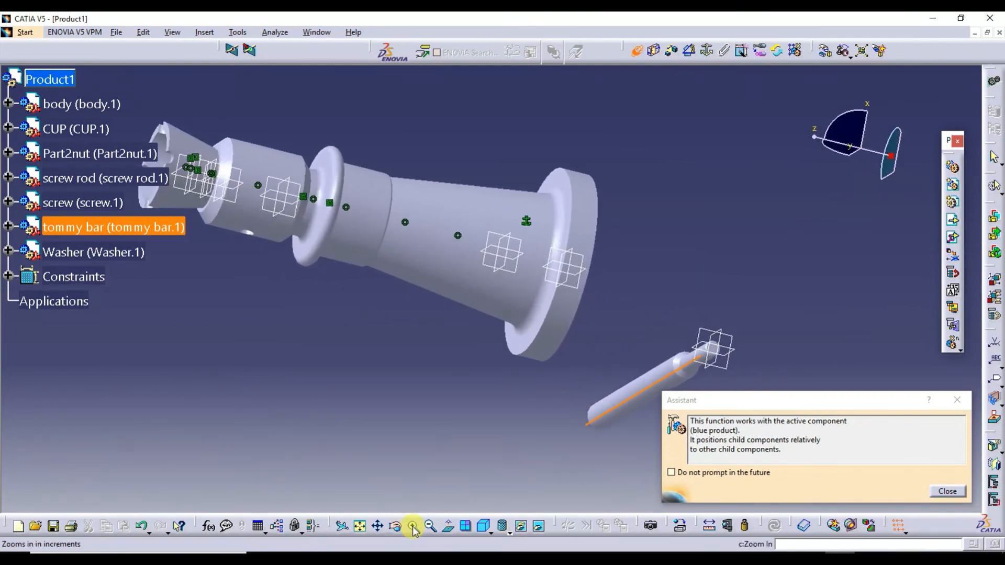
{"action": "left_click", "coordinate": [377, 526]}
{"action": "left_click_drag", "start_coordinate": [265, 397], "coordinate": [514, 452]}
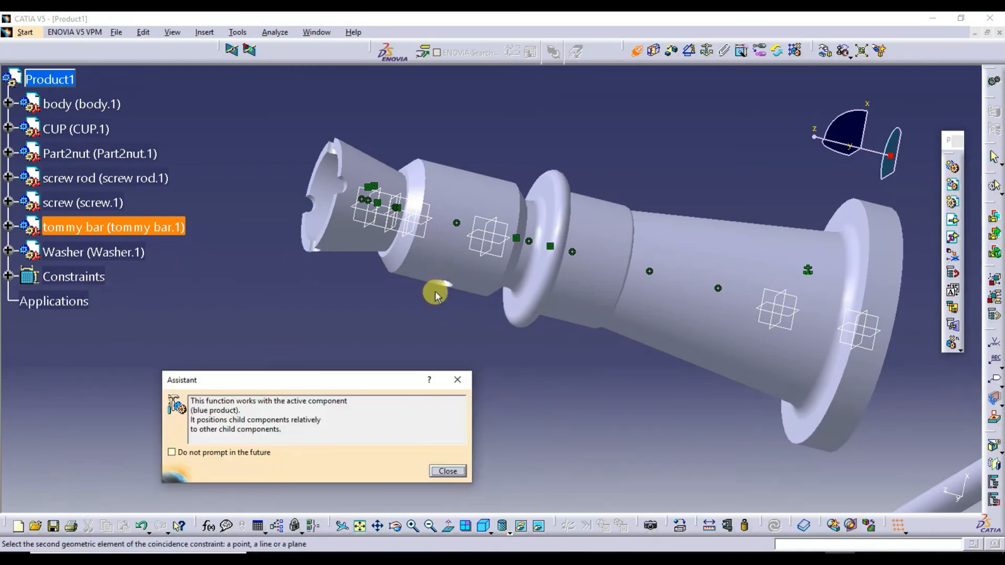
{"action": "left_click", "coordinate": [395, 526]}
{"action": "left_click_drag", "start_coordinate": [360, 352], "coordinate": [570, 264]}
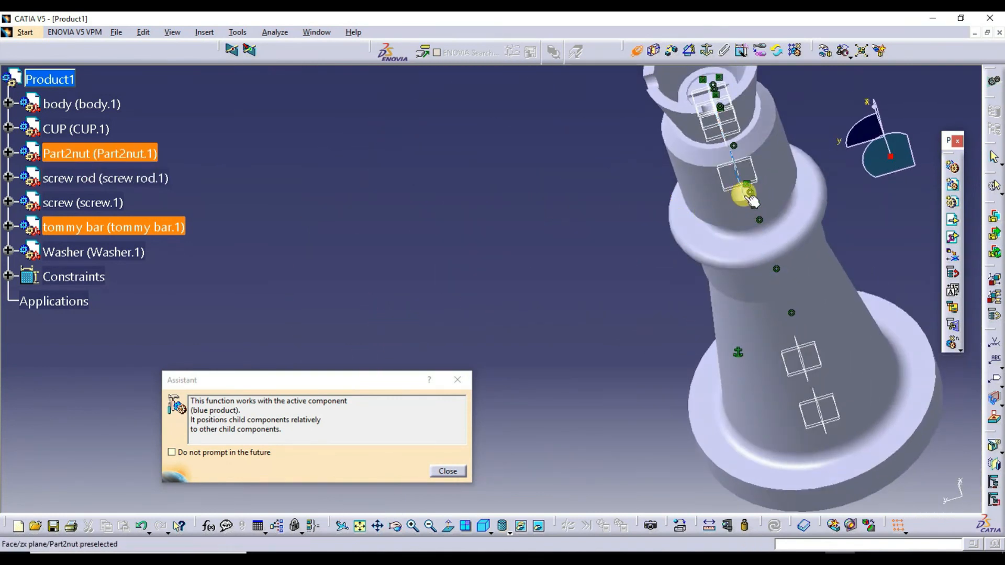
{"action": "left_click", "coordinate": [759, 226]}
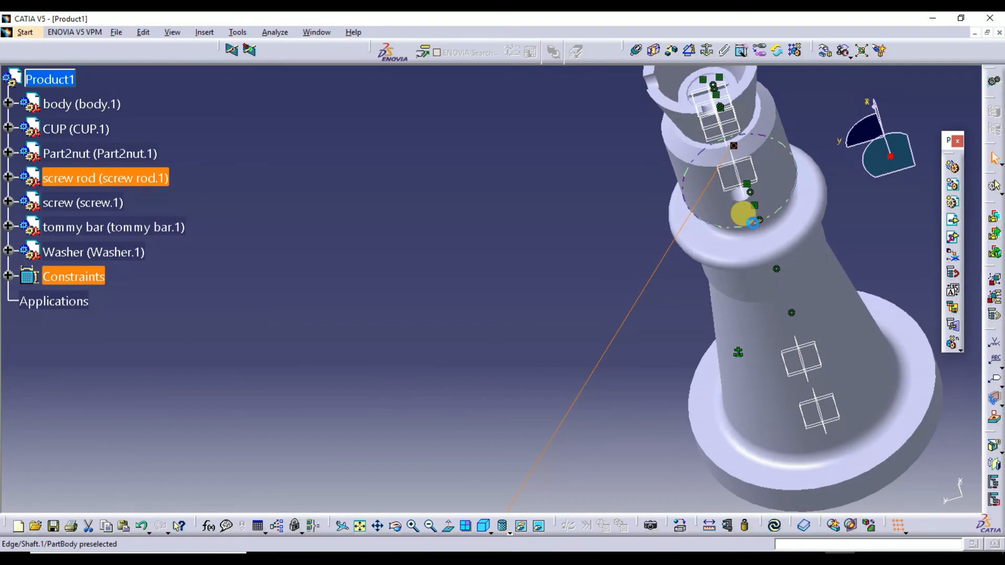
{"action": "left_click", "coordinate": [680, 253]}
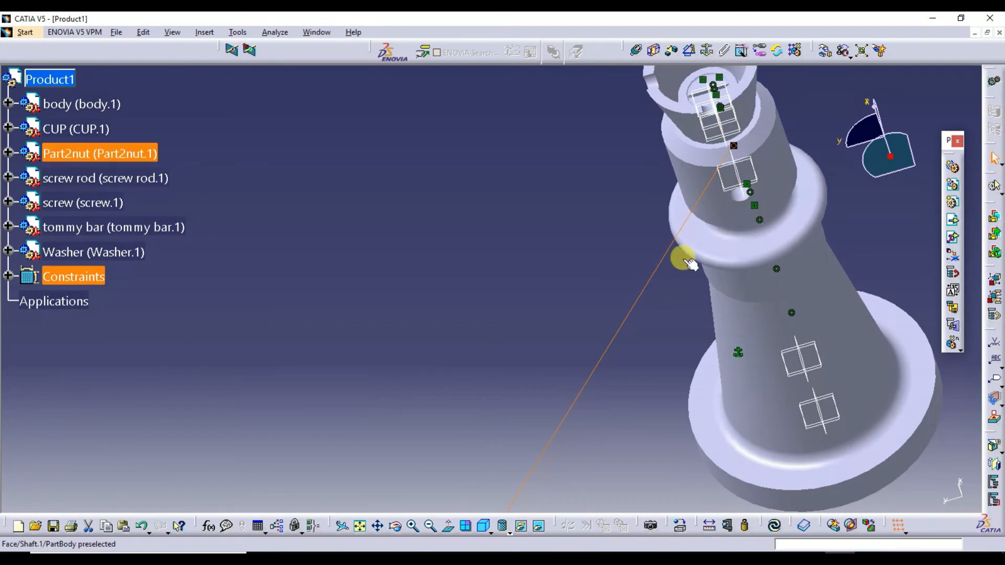
{"action": "left_click", "coordinate": [774, 526]}
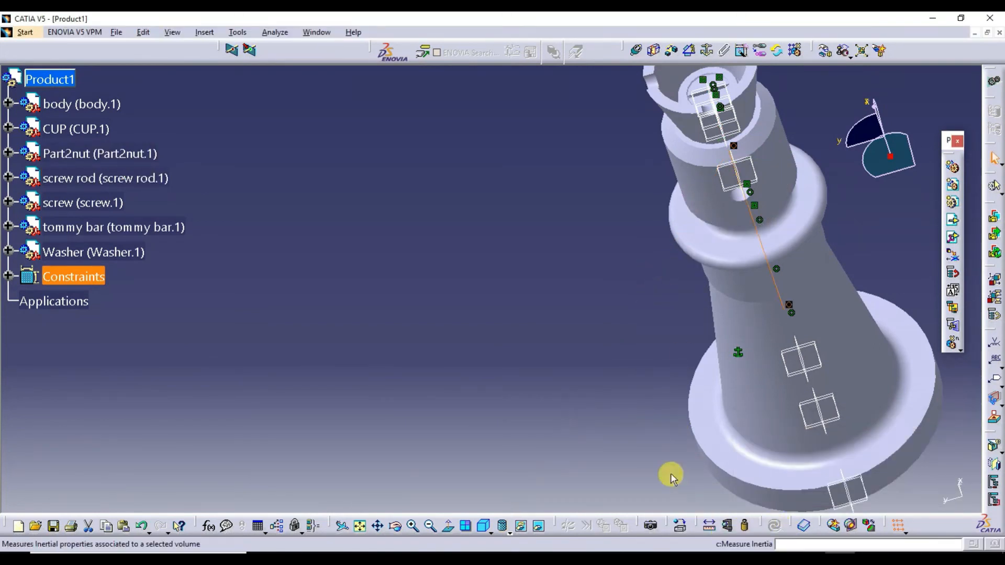
Examine the tommy bar's position relative to the body and screw rod in the whole assembly and from below the base.
{"action": "left_click", "coordinate": [431, 526]}
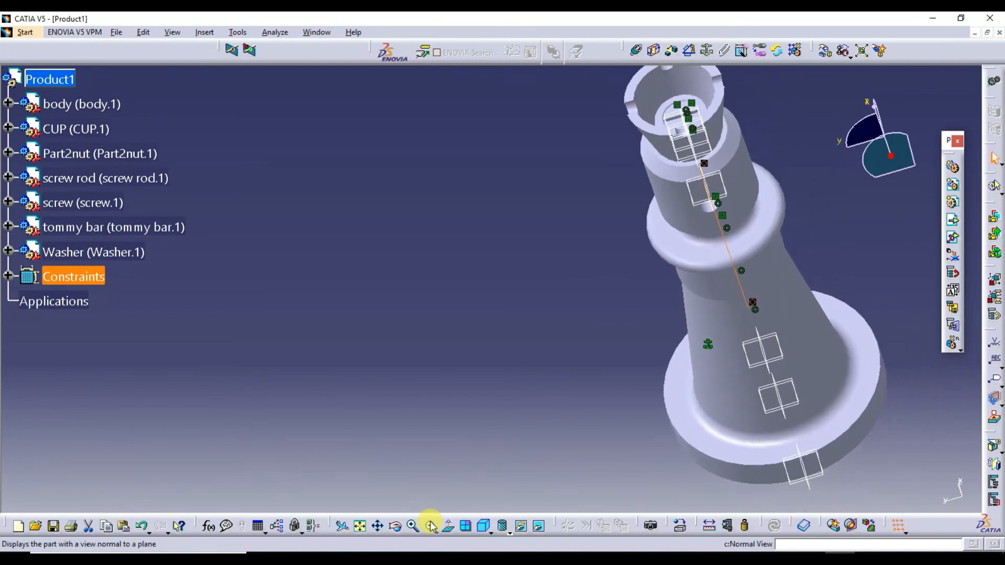
{"action": "left_click", "coordinate": [431, 526]}
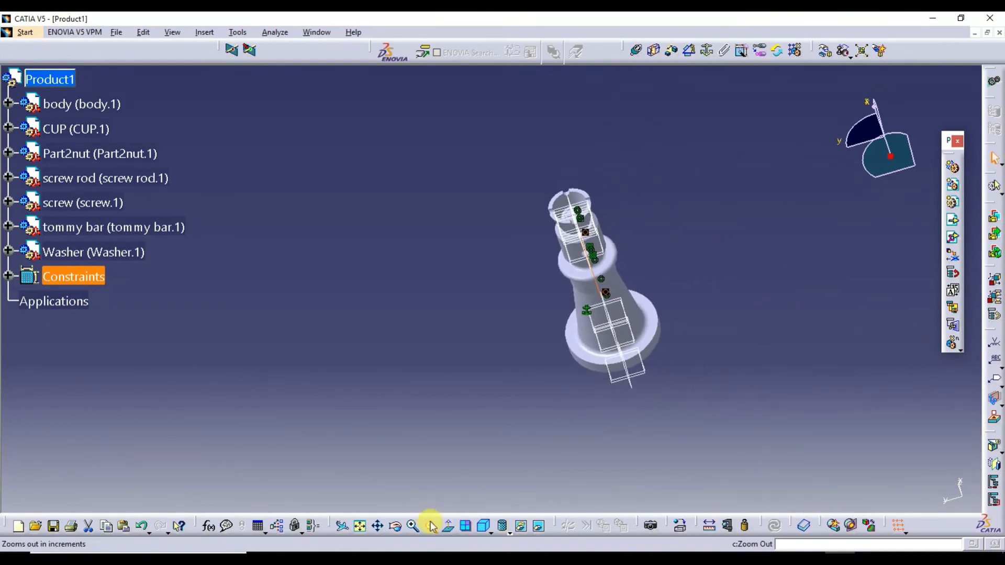
{"action": "left_click", "coordinate": [431, 526]}
{"action": "left_click", "coordinate": [430, 525]}
{"action": "left_click", "coordinate": [431, 526]}
{"action": "left_click", "coordinate": [431, 526]}
{"action": "left_click", "coordinate": [431, 525]}
{"action": "left_click", "coordinate": [431, 525]}
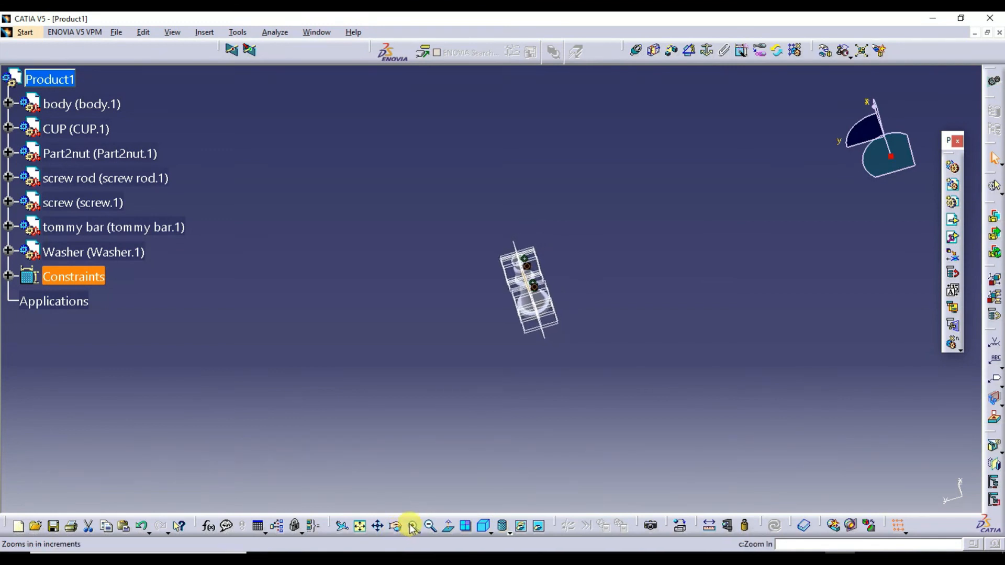
{"action": "left_click_drag", "start_coordinate": [457, 441], "coordinate": [335, 225]}
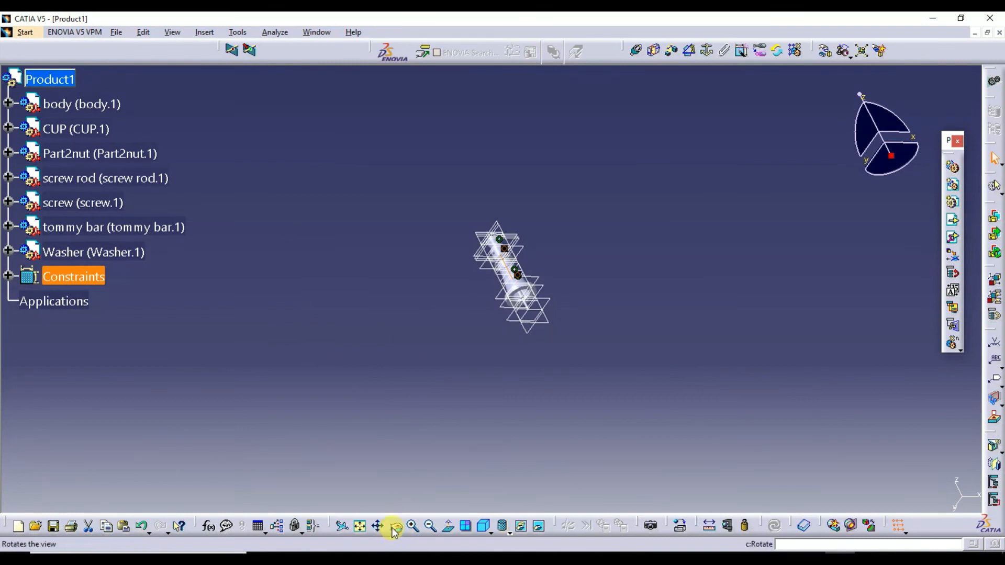
{"action": "left_click", "coordinate": [416, 525]}
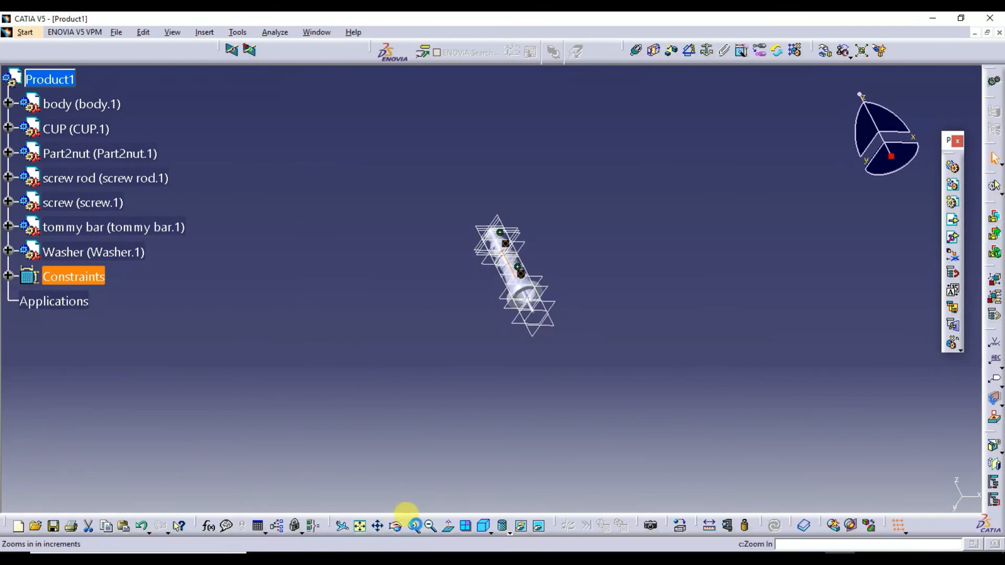
{"action": "left_click", "coordinate": [415, 525]}
{"action": "left_click", "coordinate": [417, 526]}
{"action": "left_click", "coordinate": [416, 526]}
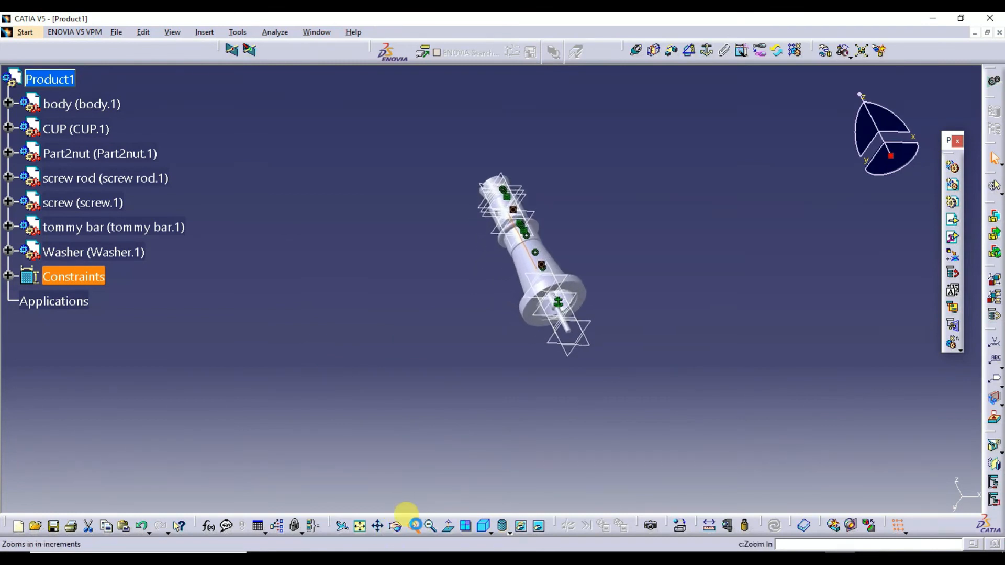
{"action": "left_click", "coordinate": [415, 526]}
{"action": "left_click", "coordinate": [416, 527]}
{"action": "left_click", "coordinate": [415, 526]}
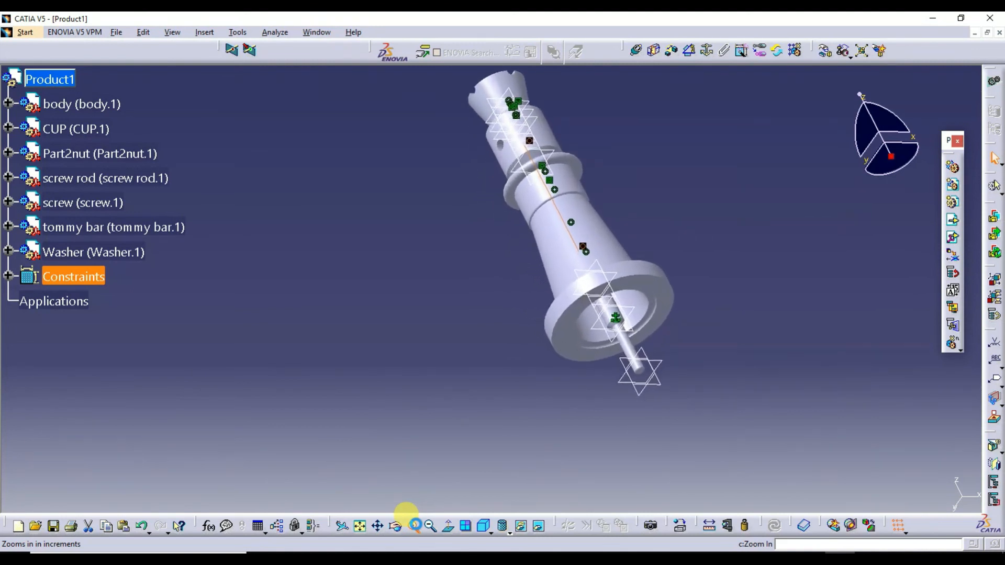
{"action": "left_click", "coordinate": [415, 526]}
{"action": "left_click", "coordinate": [415, 525]}
{"action": "left_click", "coordinate": [415, 526]}
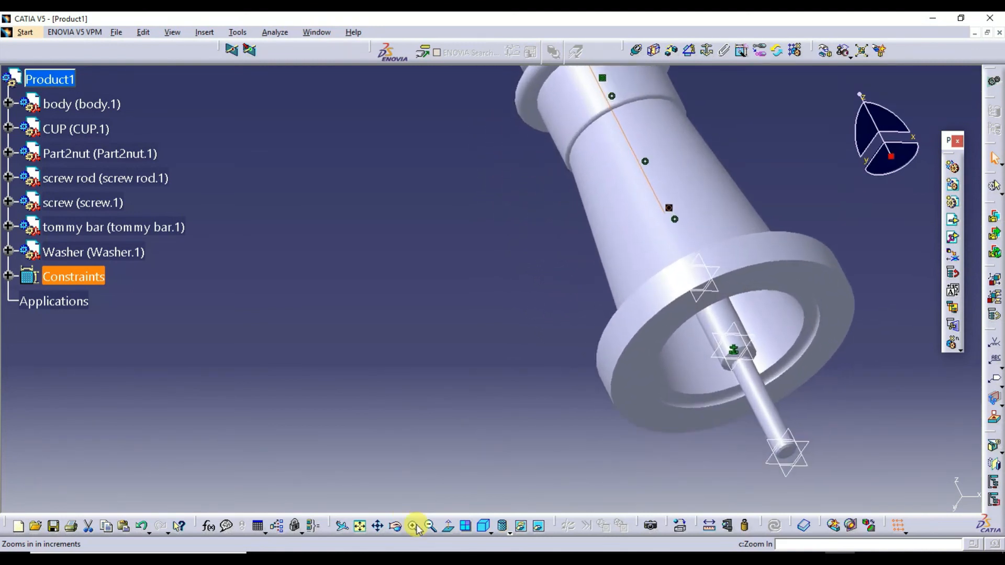
Undo the tommy bar's last position update and delete its coincidence constraint with the screw rod's central axis.
{"action": "right_click", "coordinate": [665, 208]}
{"action": "left_click", "coordinate": [663, 195]}
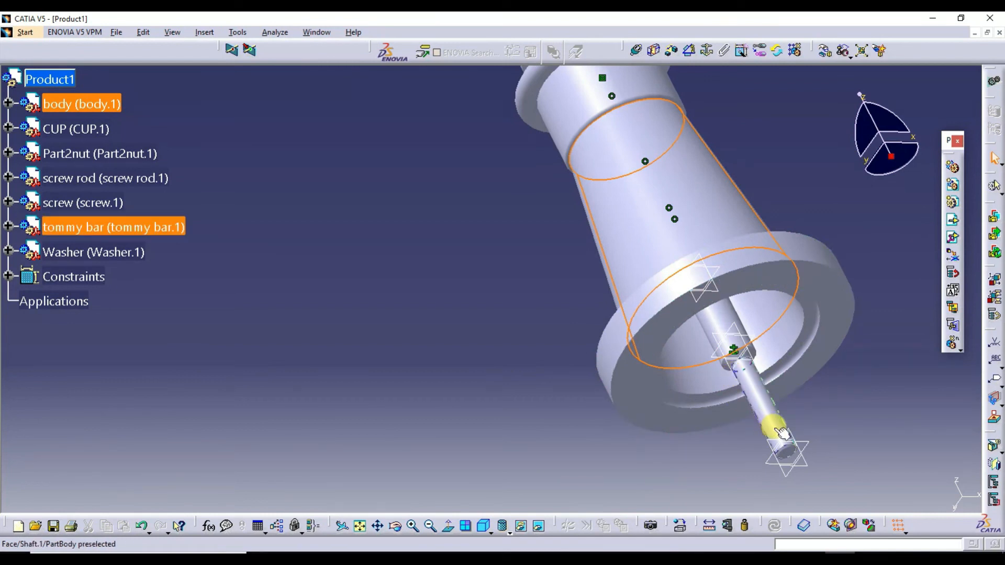
{"action": "key", "text": "ctrl+z"}
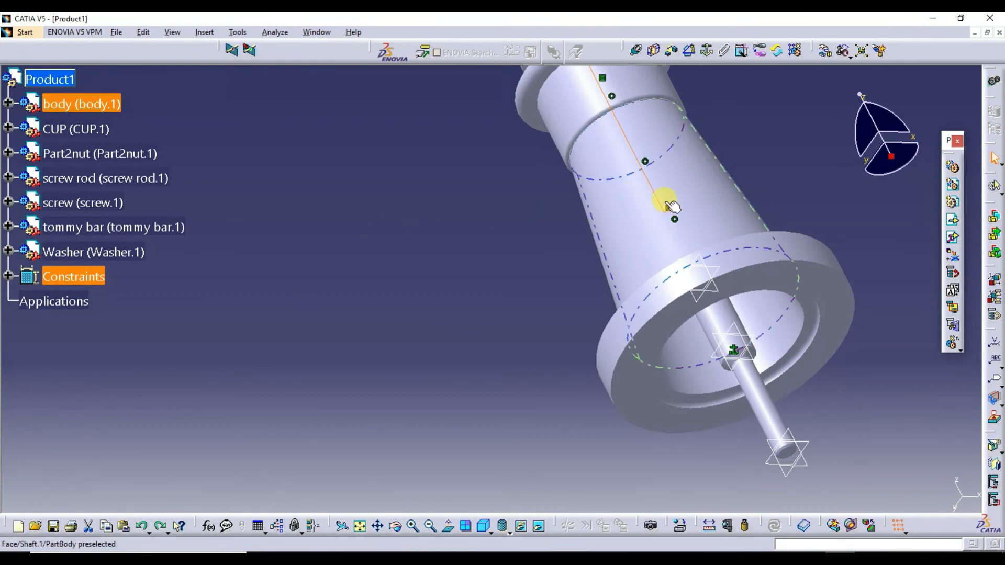
{"action": "key", "text": "Delete"}
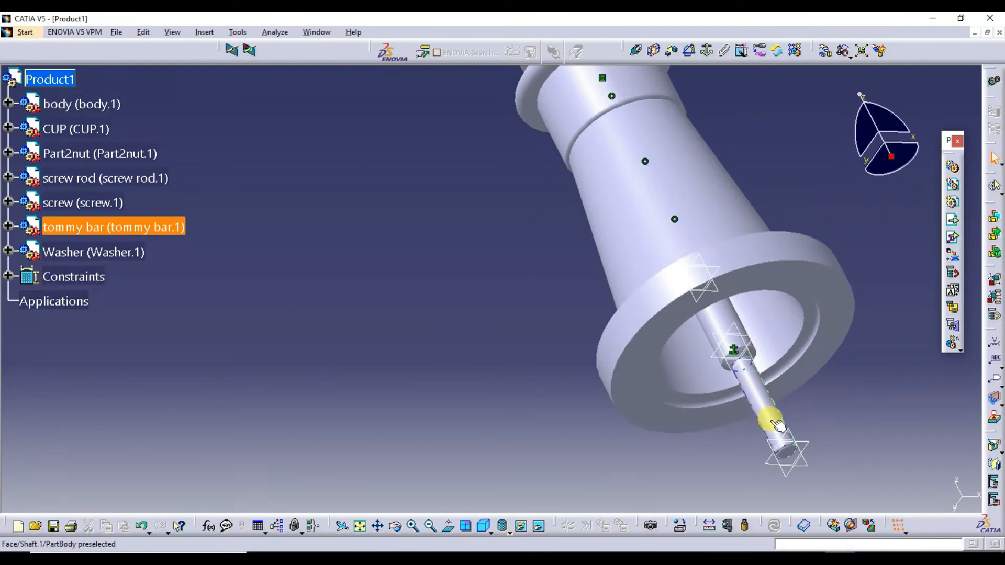
{"action": "key", "text": "ctrl+z"}
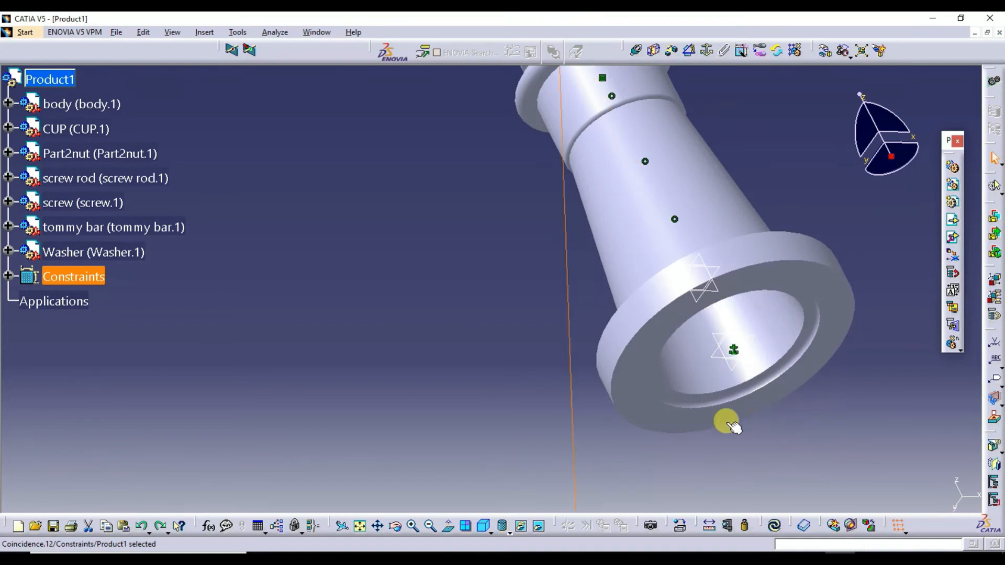
{"action": "left_click", "coordinate": [566, 331]}
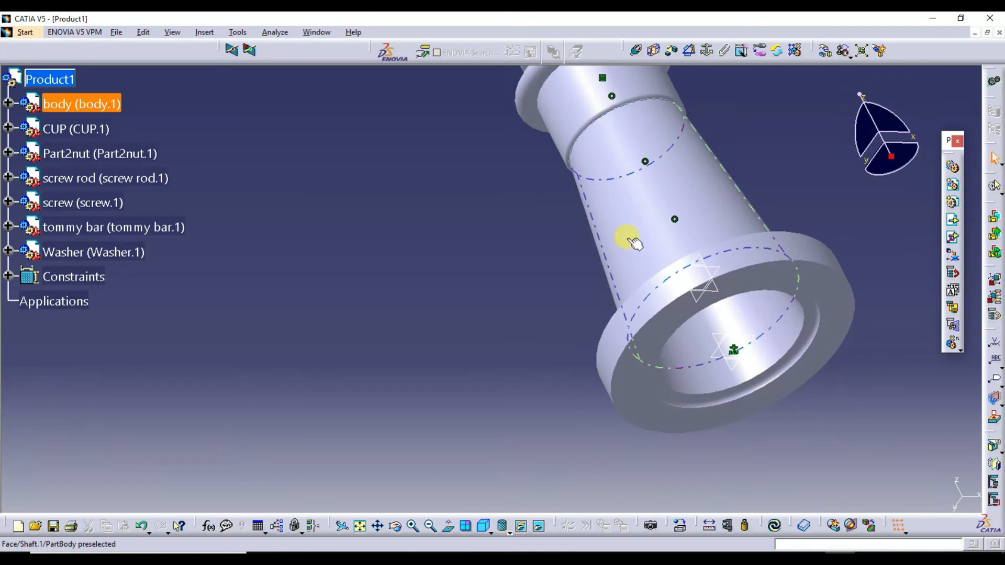
{"action": "left_click", "coordinate": [426, 524]}
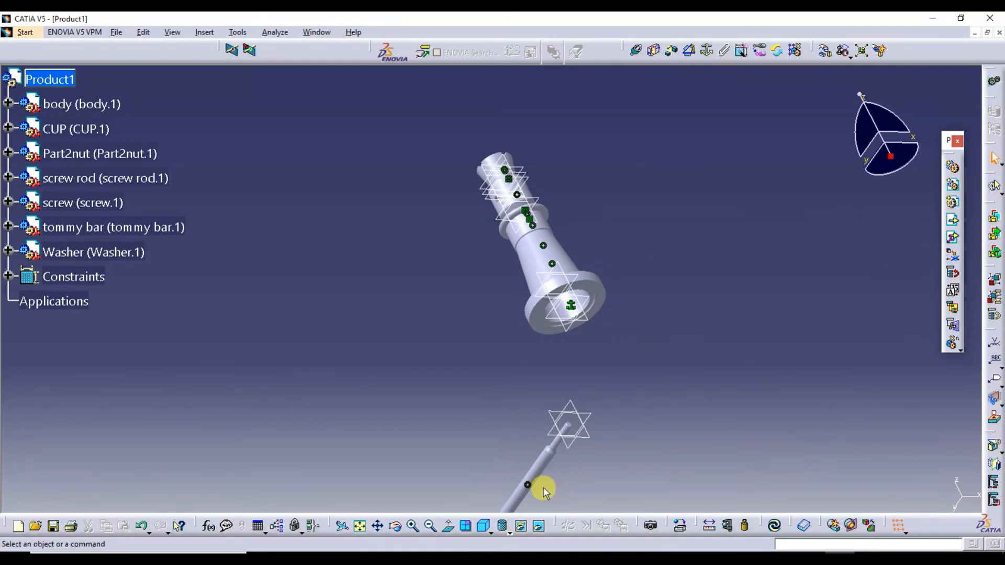
{"action": "left_click", "coordinate": [529, 488]}
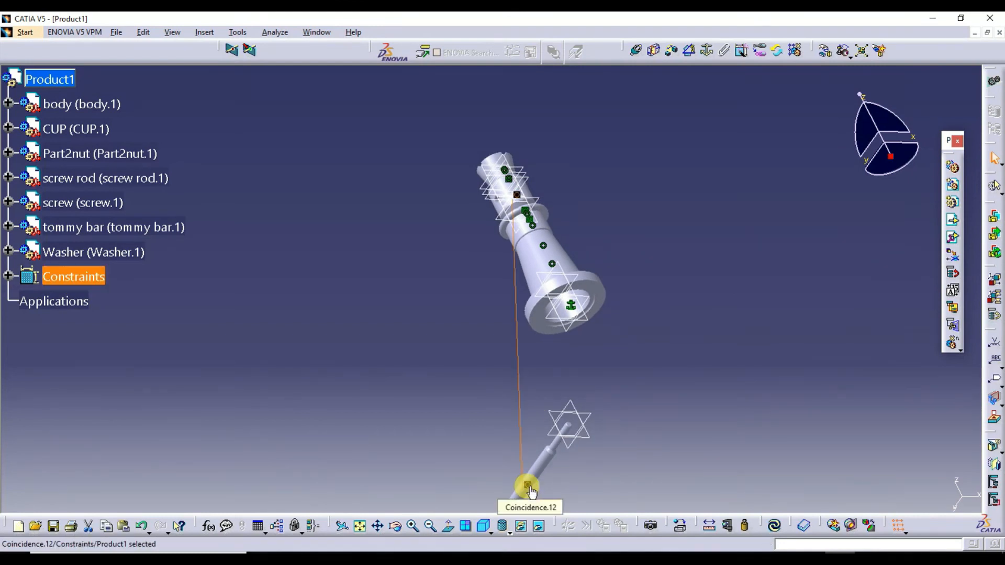
{"action": "key", "text": "Delete"}
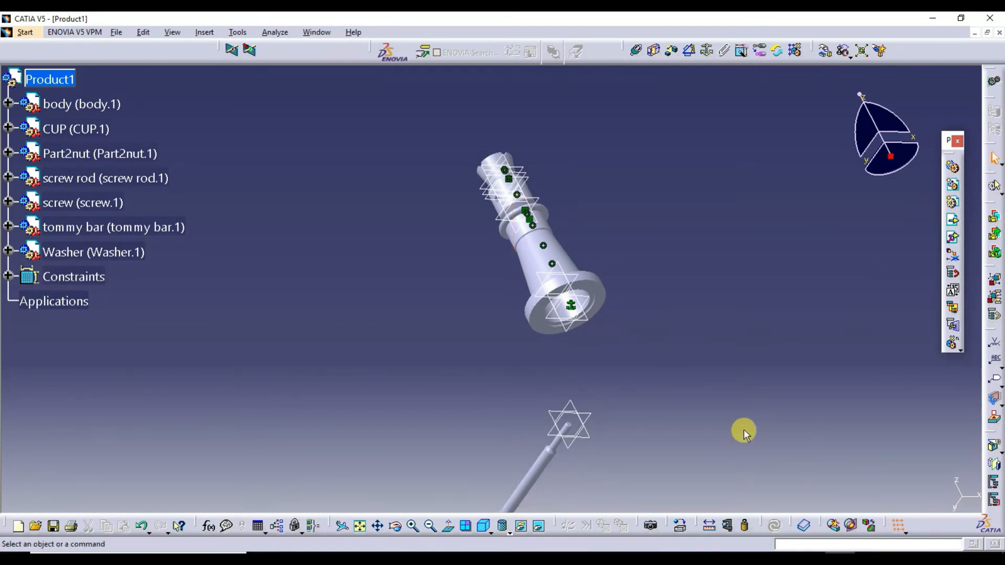
Add a coincidence constraint between the tommy bar's axis and the axis of the screw rod's cross hole, and update the assembly.
{"action": "left_click", "coordinate": [638, 52]}
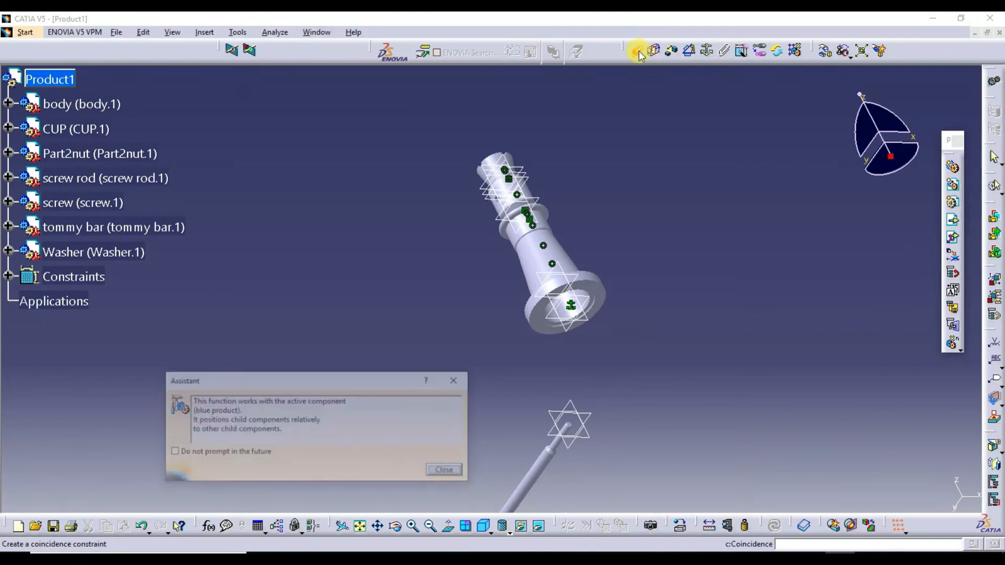
{"action": "left_click", "coordinate": [561, 454]}
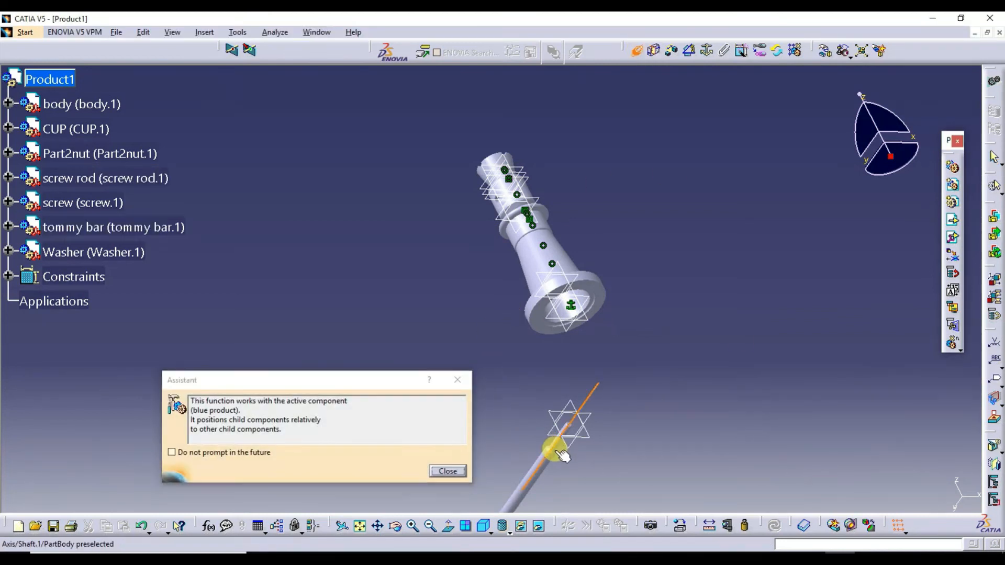
{"action": "left_click", "coordinate": [399, 529]}
{"action": "left_click_drag", "start_coordinate": [424, 168], "coordinate": [287, 303]}
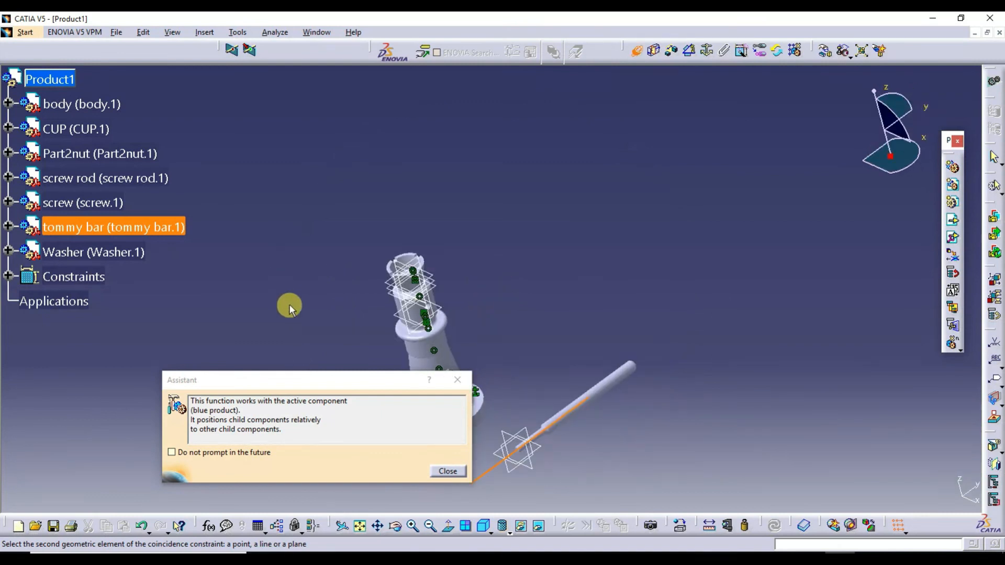
{"action": "left_click", "coordinate": [411, 527]}
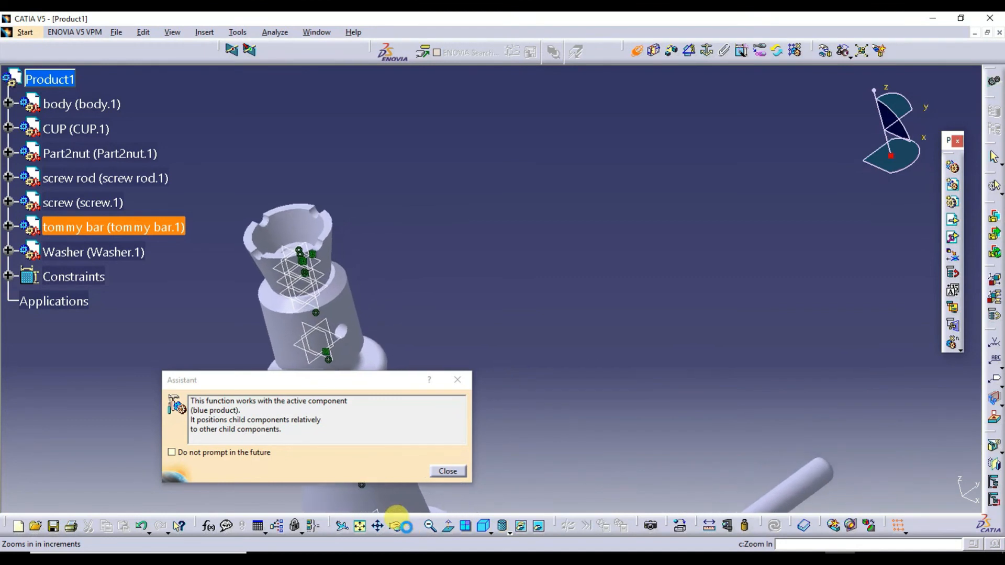
{"action": "left_click", "coordinate": [378, 527]}
{"action": "left_click_drag", "start_coordinate": [384, 304], "coordinate": [680, 183]}
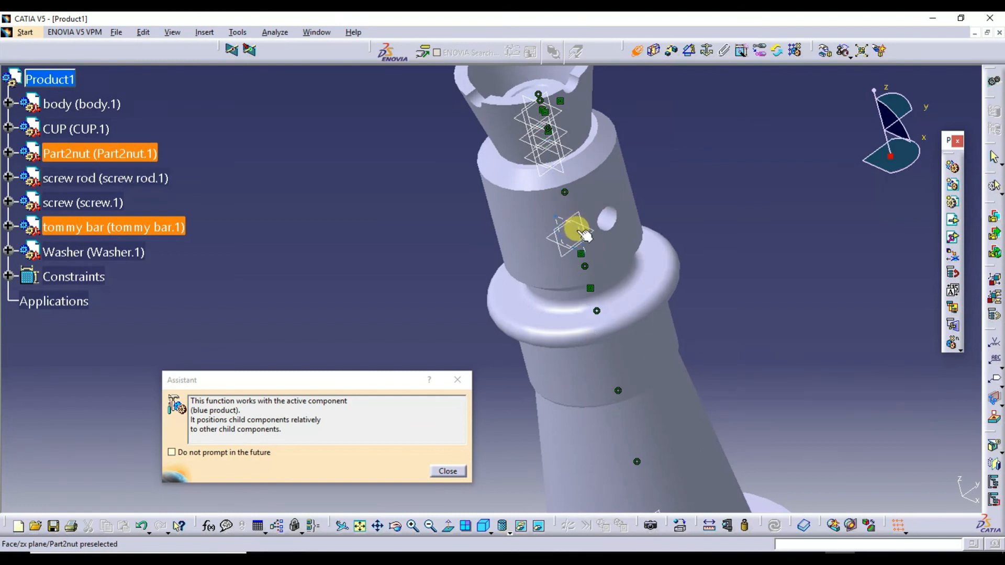
{"action": "left_click", "coordinate": [629, 227]}
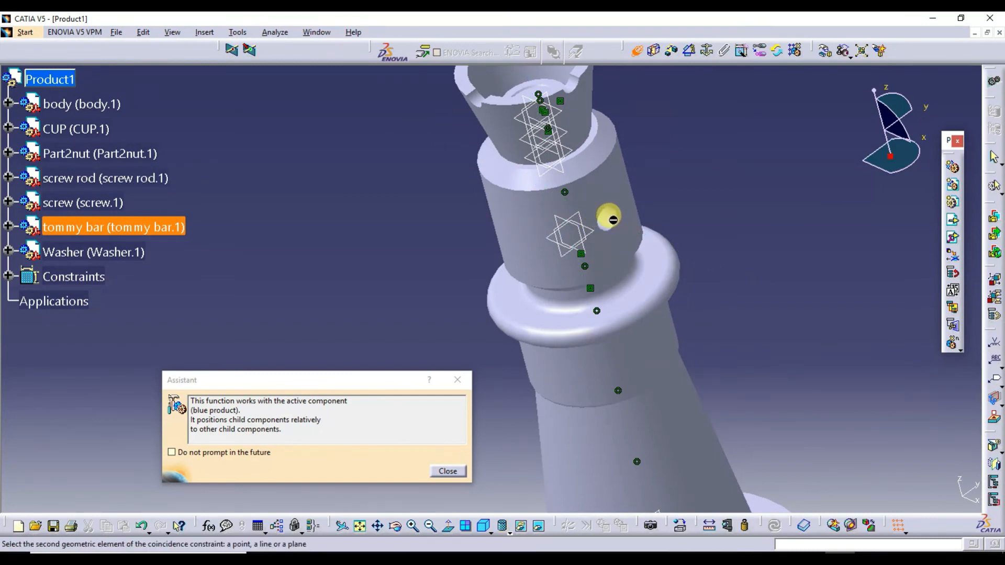
{"action": "left_click", "coordinate": [618, 226]}
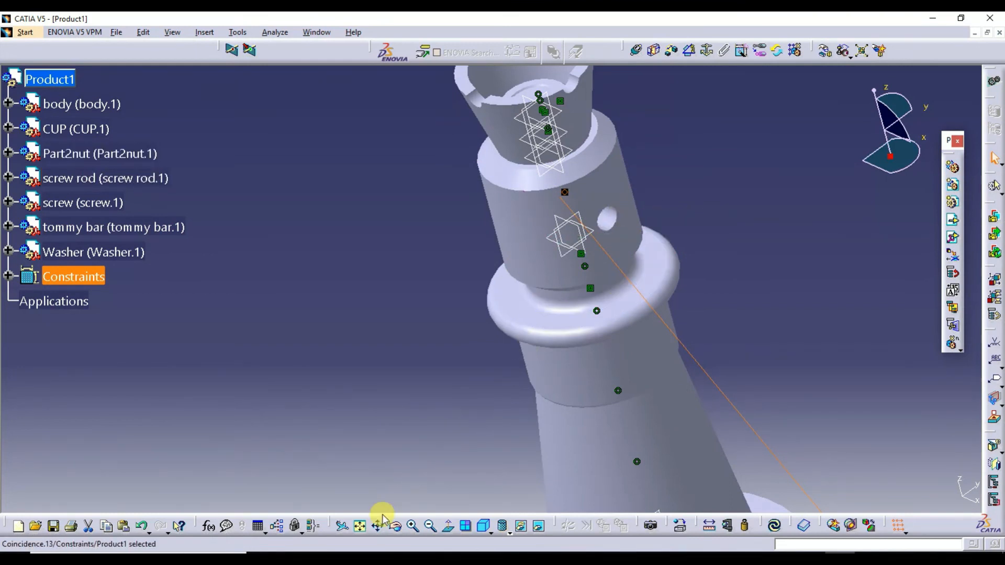
{"action": "left_click", "coordinate": [776, 527]}
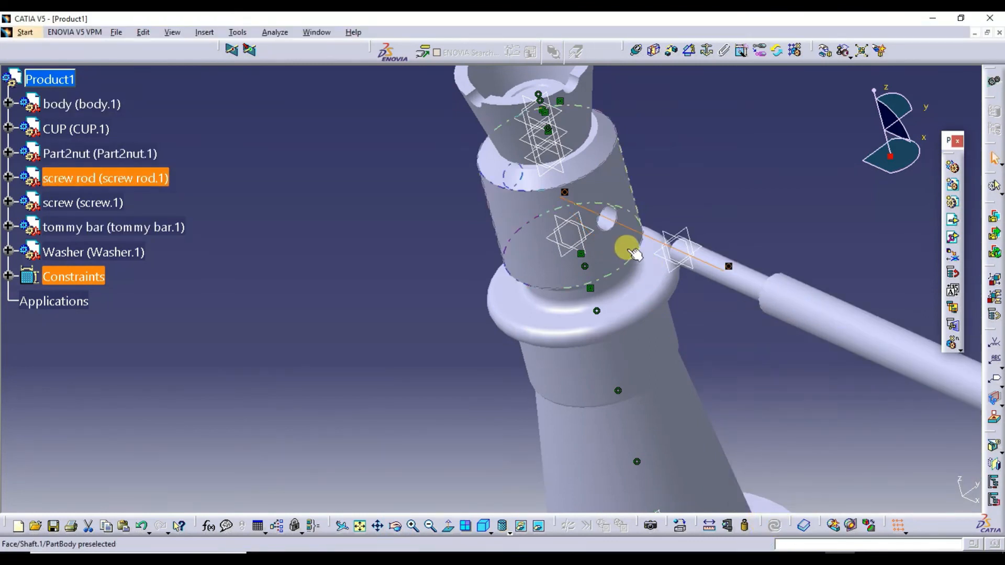
Manipulate the tommy bar along the X axis, without respect to constraints, to insert its narrow end through the screw rod's cross hole.
{"action": "left_click", "coordinate": [610, 219]}
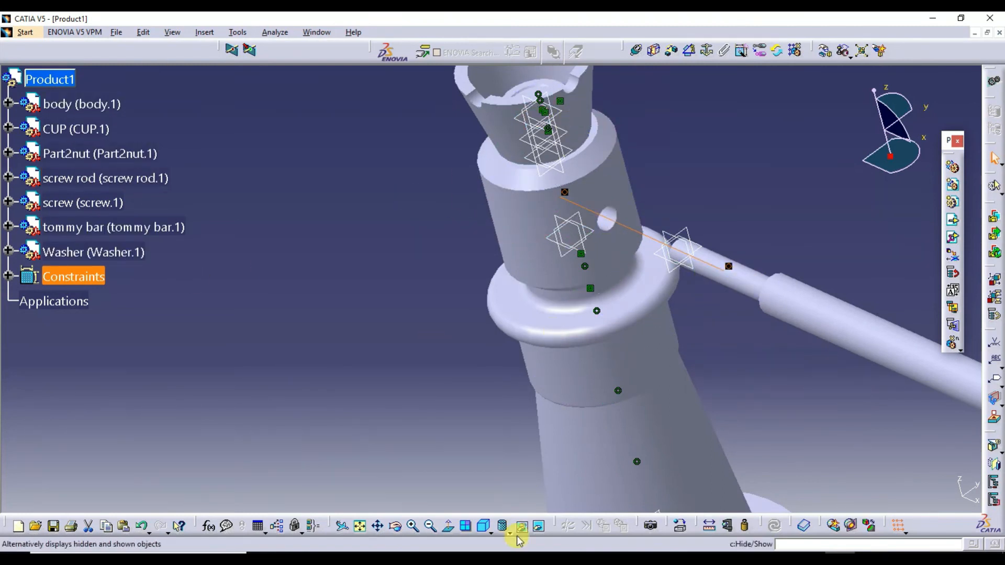
{"action": "left_click_drag", "start_coordinate": [461, 390], "coordinate": [489, 404]}
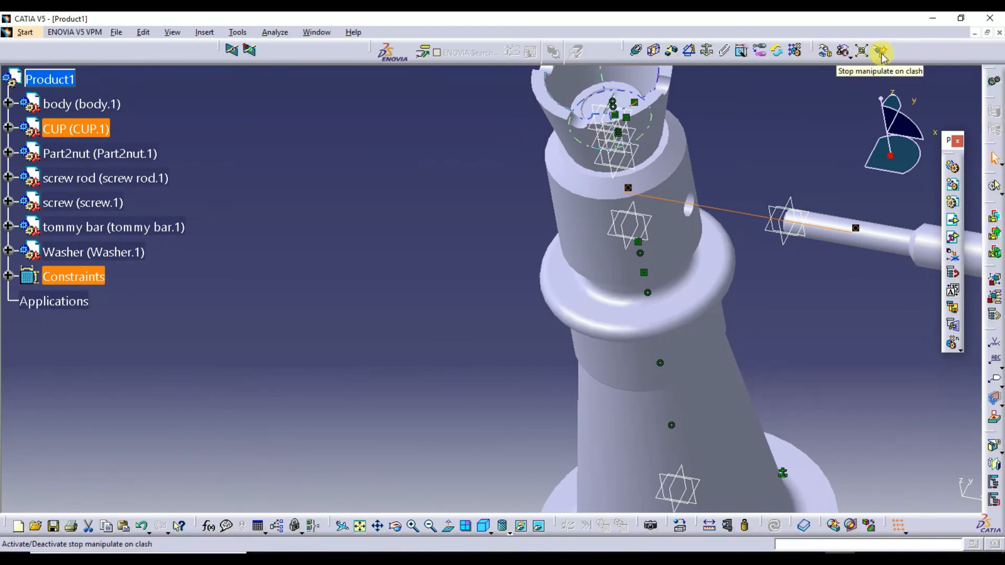
{"action": "left_click", "coordinate": [827, 53]}
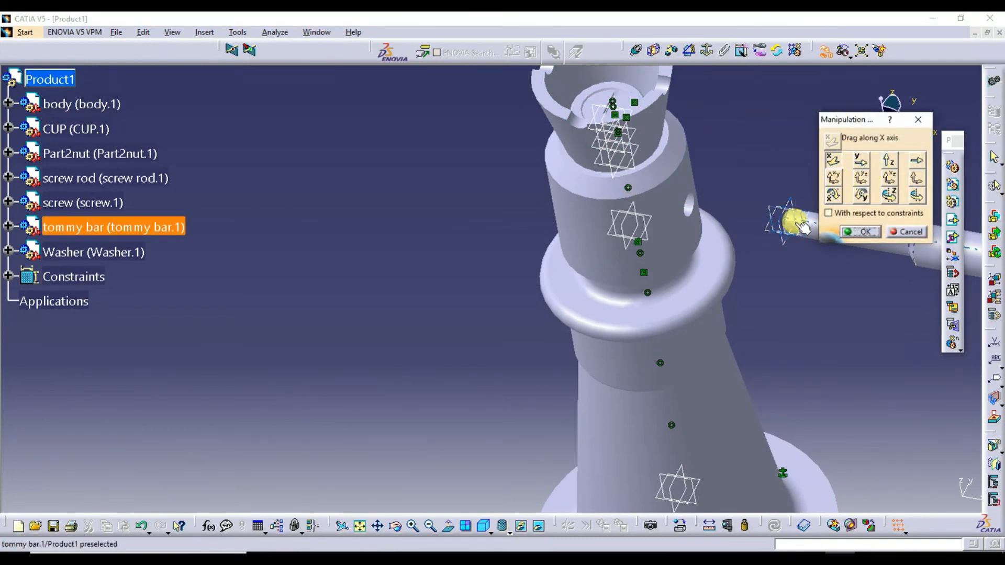
{"action": "left_click_drag", "start_coordinate": [820, 233], "coordinate": [599, 181]}
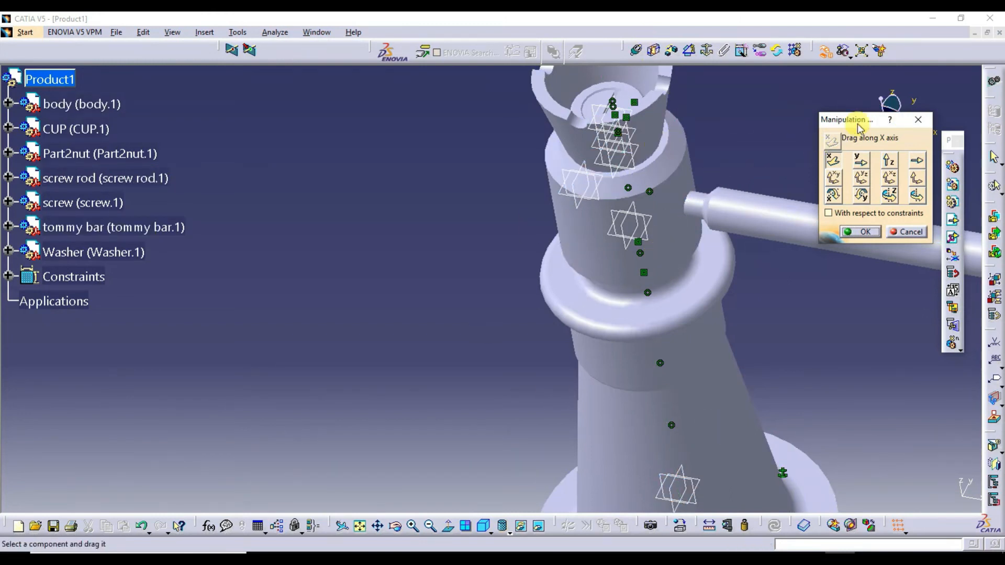
{"action": "left_click_drag", "start_coordinate": [861, 134], "coordinate": [439, 100]}
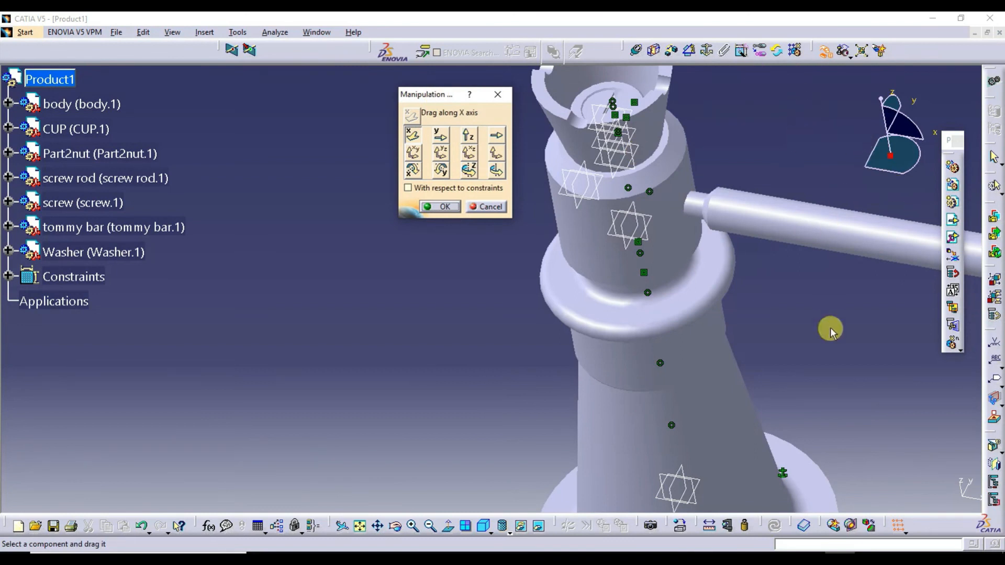
Fine-tune the tommy bar's position along the X axis in the cross hole, checking it from both sides of the screw rod.
{"action": "left_click", "coordinate": [397, 526]}
{"action": "left_click_drag", "start_coordinate": [695, 370], "coordinate": [416, 365]}
{"action": "left_click_drag", "start_coordinate": [66, 415], "coordinate": [69, 410]}
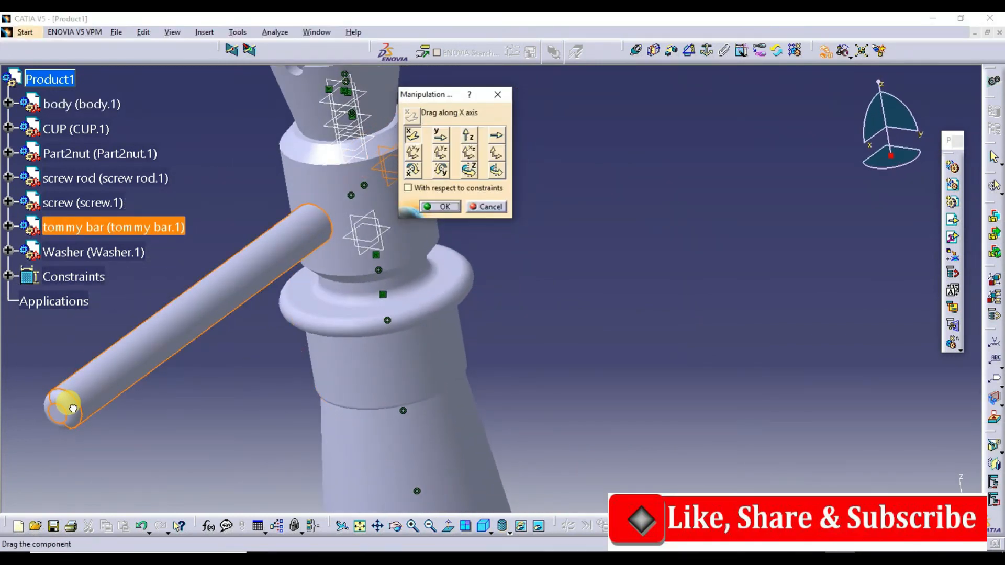
{"action": "left_click_drag", "start_coordinate": [76, 409], "coordinate": [66, 412]}
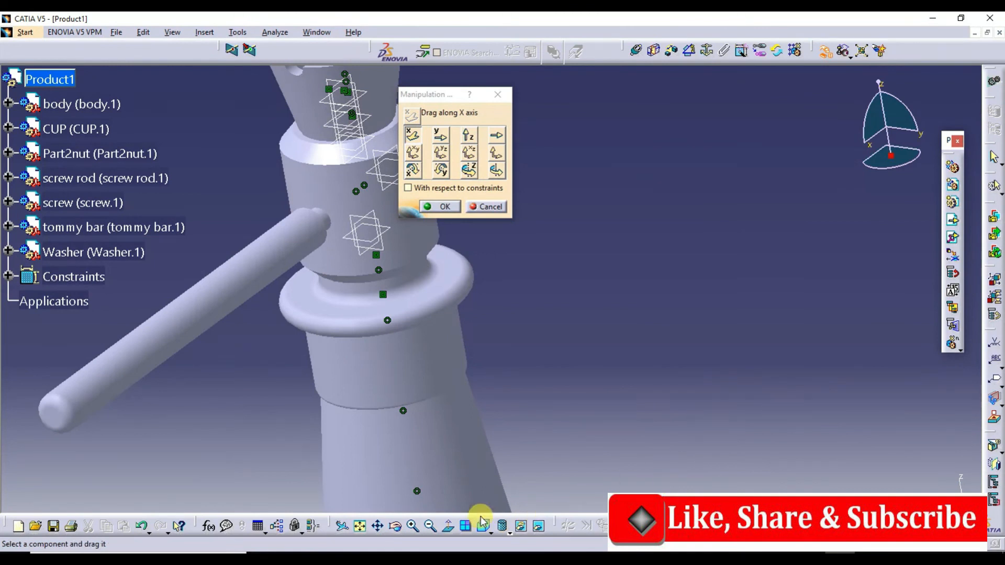
{"action": "left_click", "coordinate": [396, 526]}
{"action": "left_click_drag", "start_coordinate": [343, 363], "coordinate": [649, 388]}
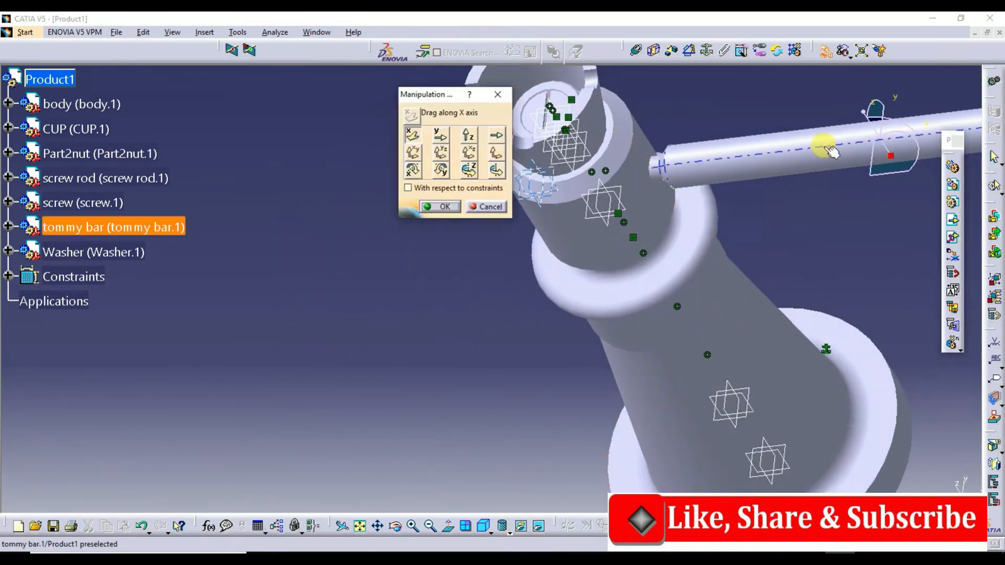